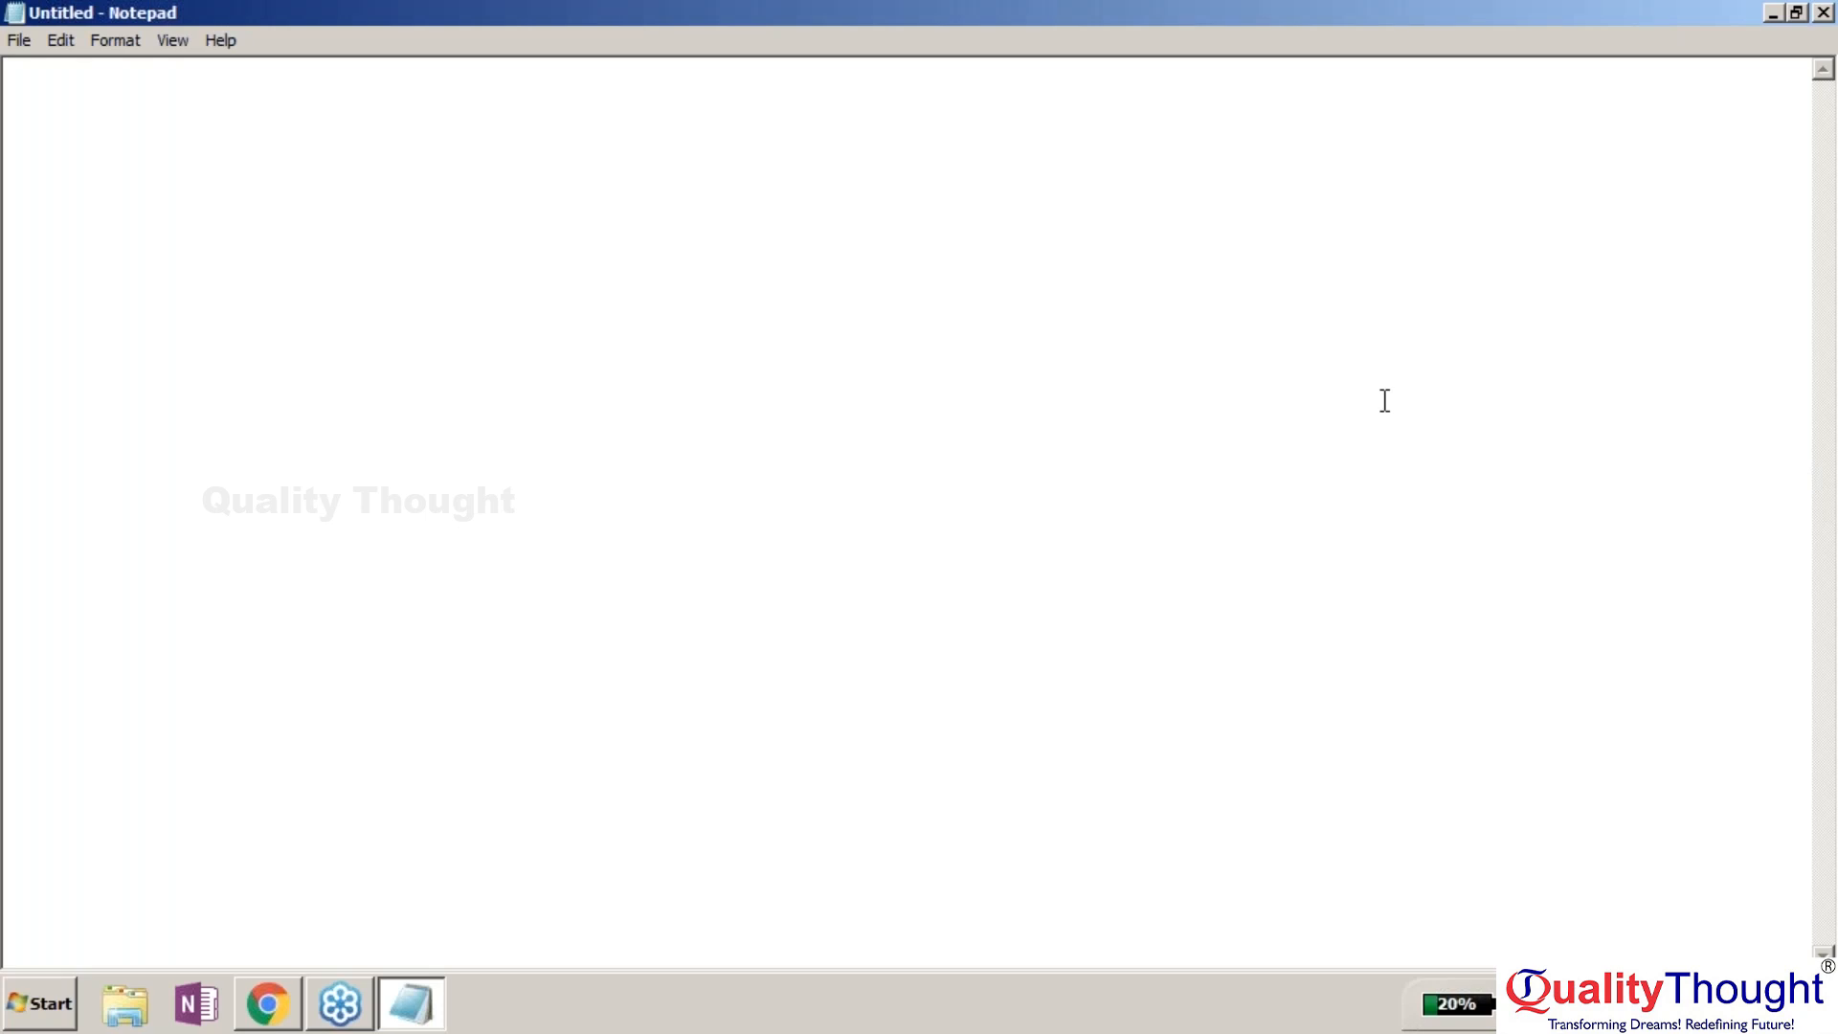
- Write the heading "R Integration With Tableau" in the blank note with a dashed line directly beneath it
{"action": "type", "text": "R Integration "}
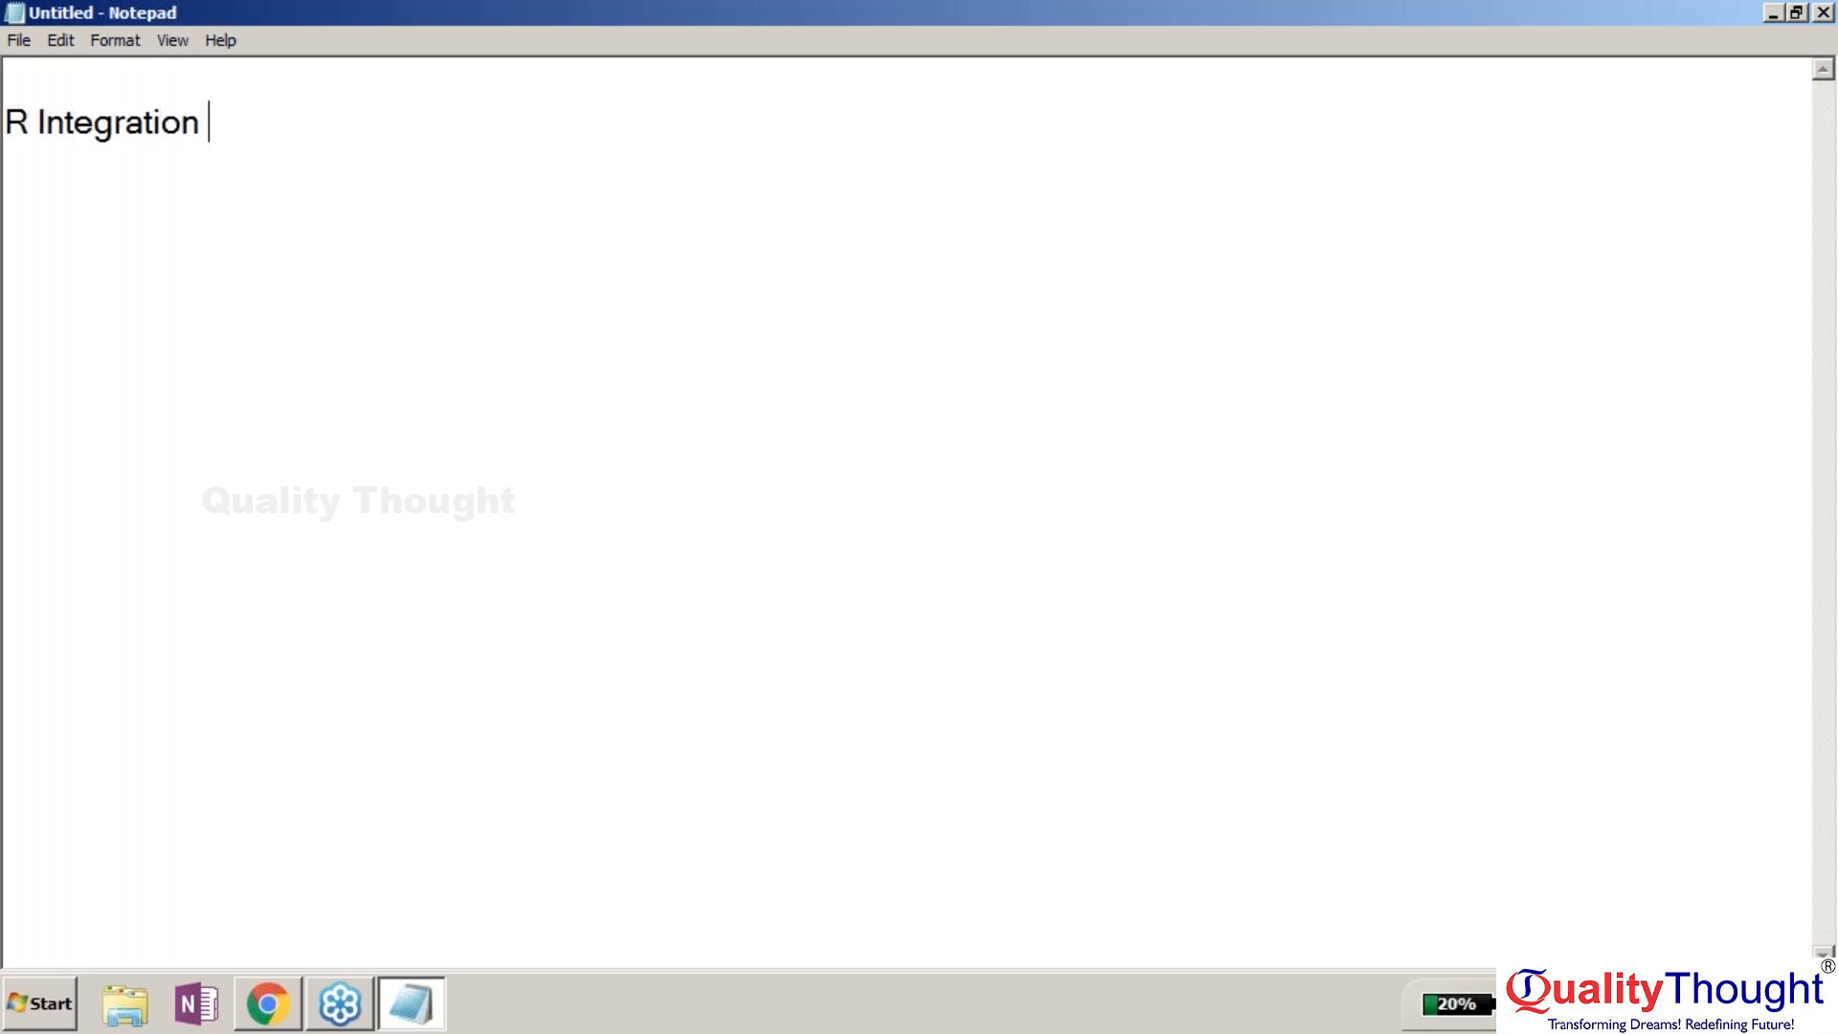
{"action": "type", "text": "With Tableau"}
{"action": "key", "text": "Return"}
{"action": "key", "text": "Return"}
{"action": "key", "text": "BackSpace"}
{"action": "key", "text": "BackSpace"}
{"action": "key", "text": "BackSpace"}
{"action": "type", "text": "------------"}
{"action": "key", "text": "Return"}
{"action": "key", "text": "Return"}
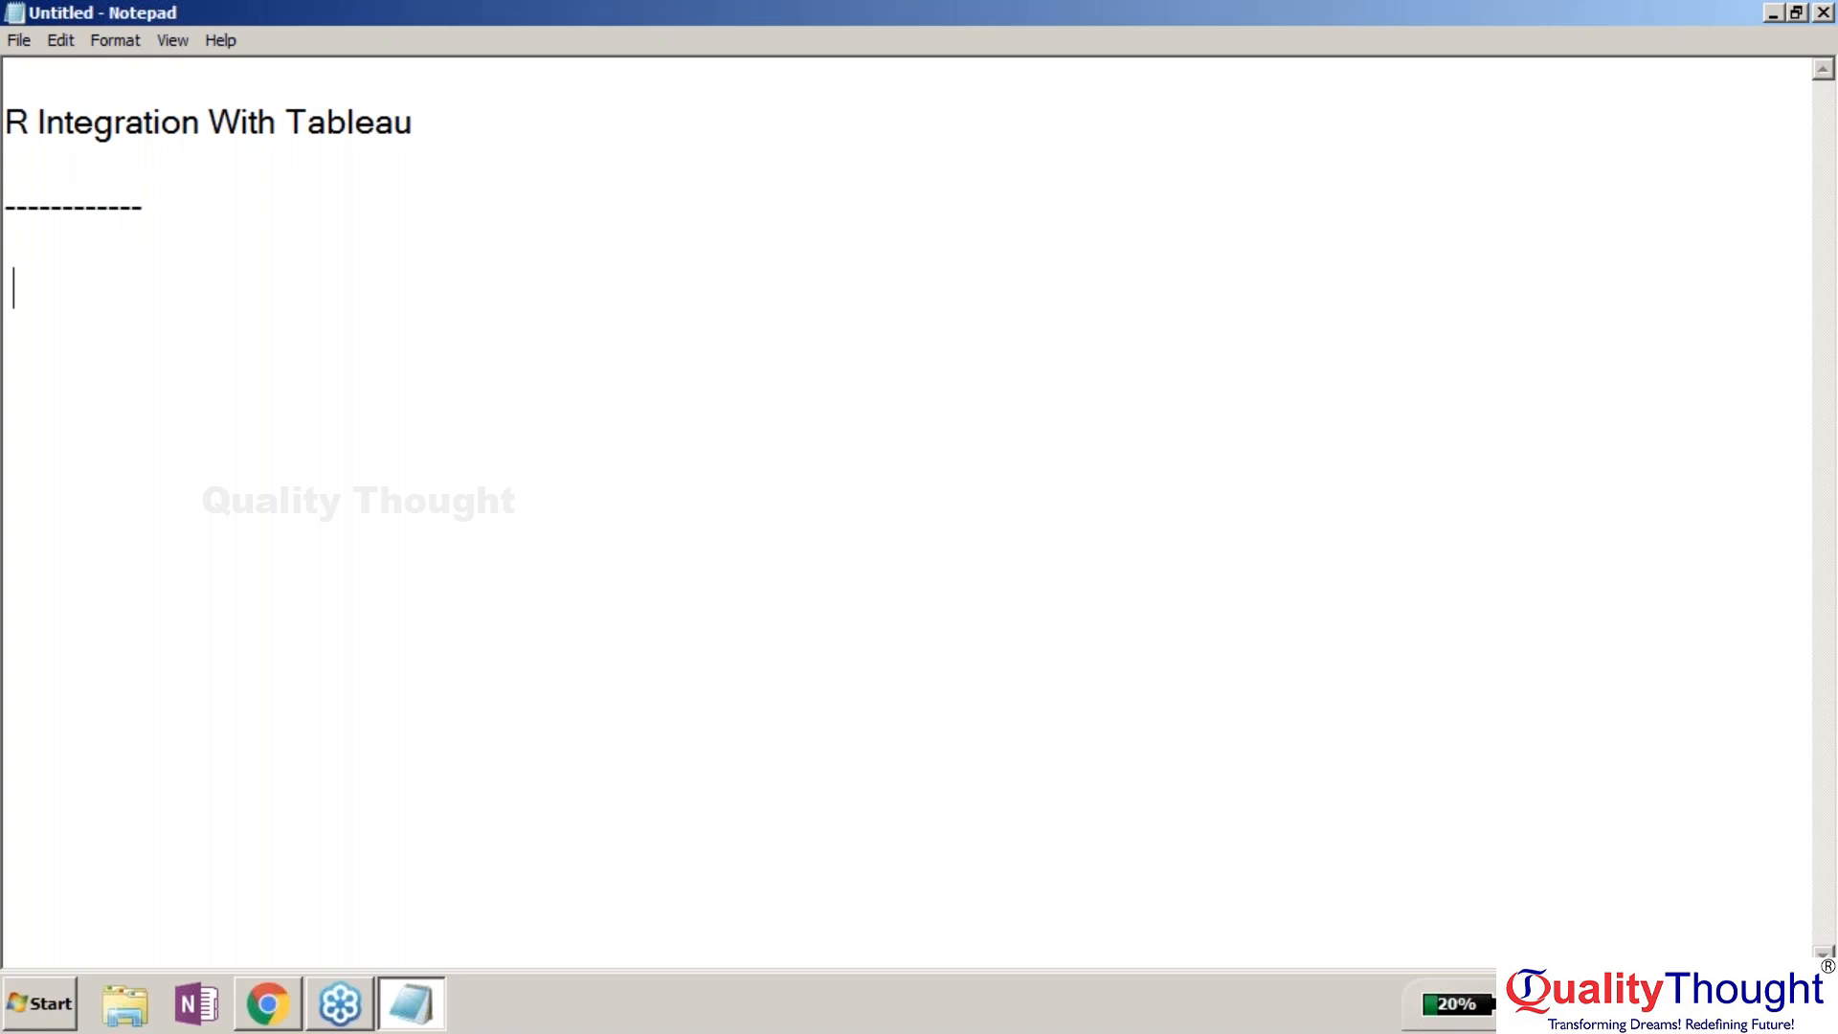
{"action": "left_click", "coordinate": [435, 167]}
{"action": "key", "text": "BackSpace"}
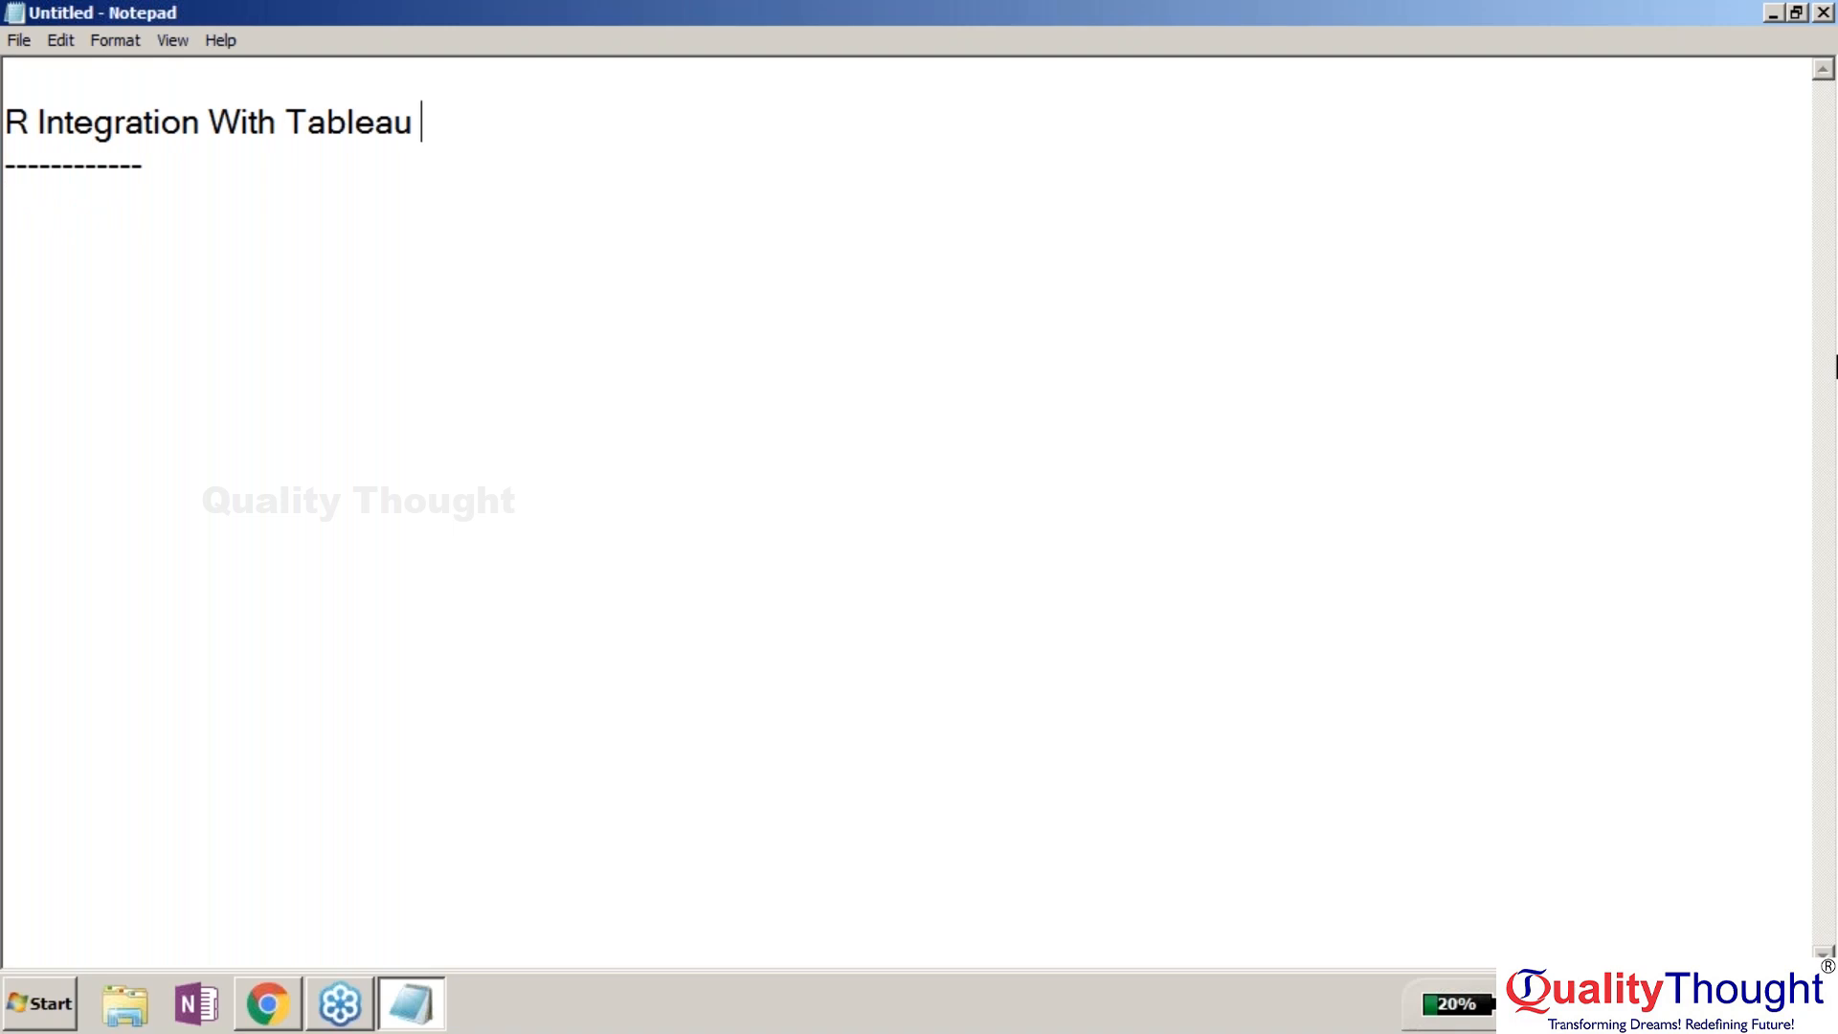
- Add the line "R - Open Source" below the underlined heading
{"action": "left_click", "coordinate": [1811, 465]}
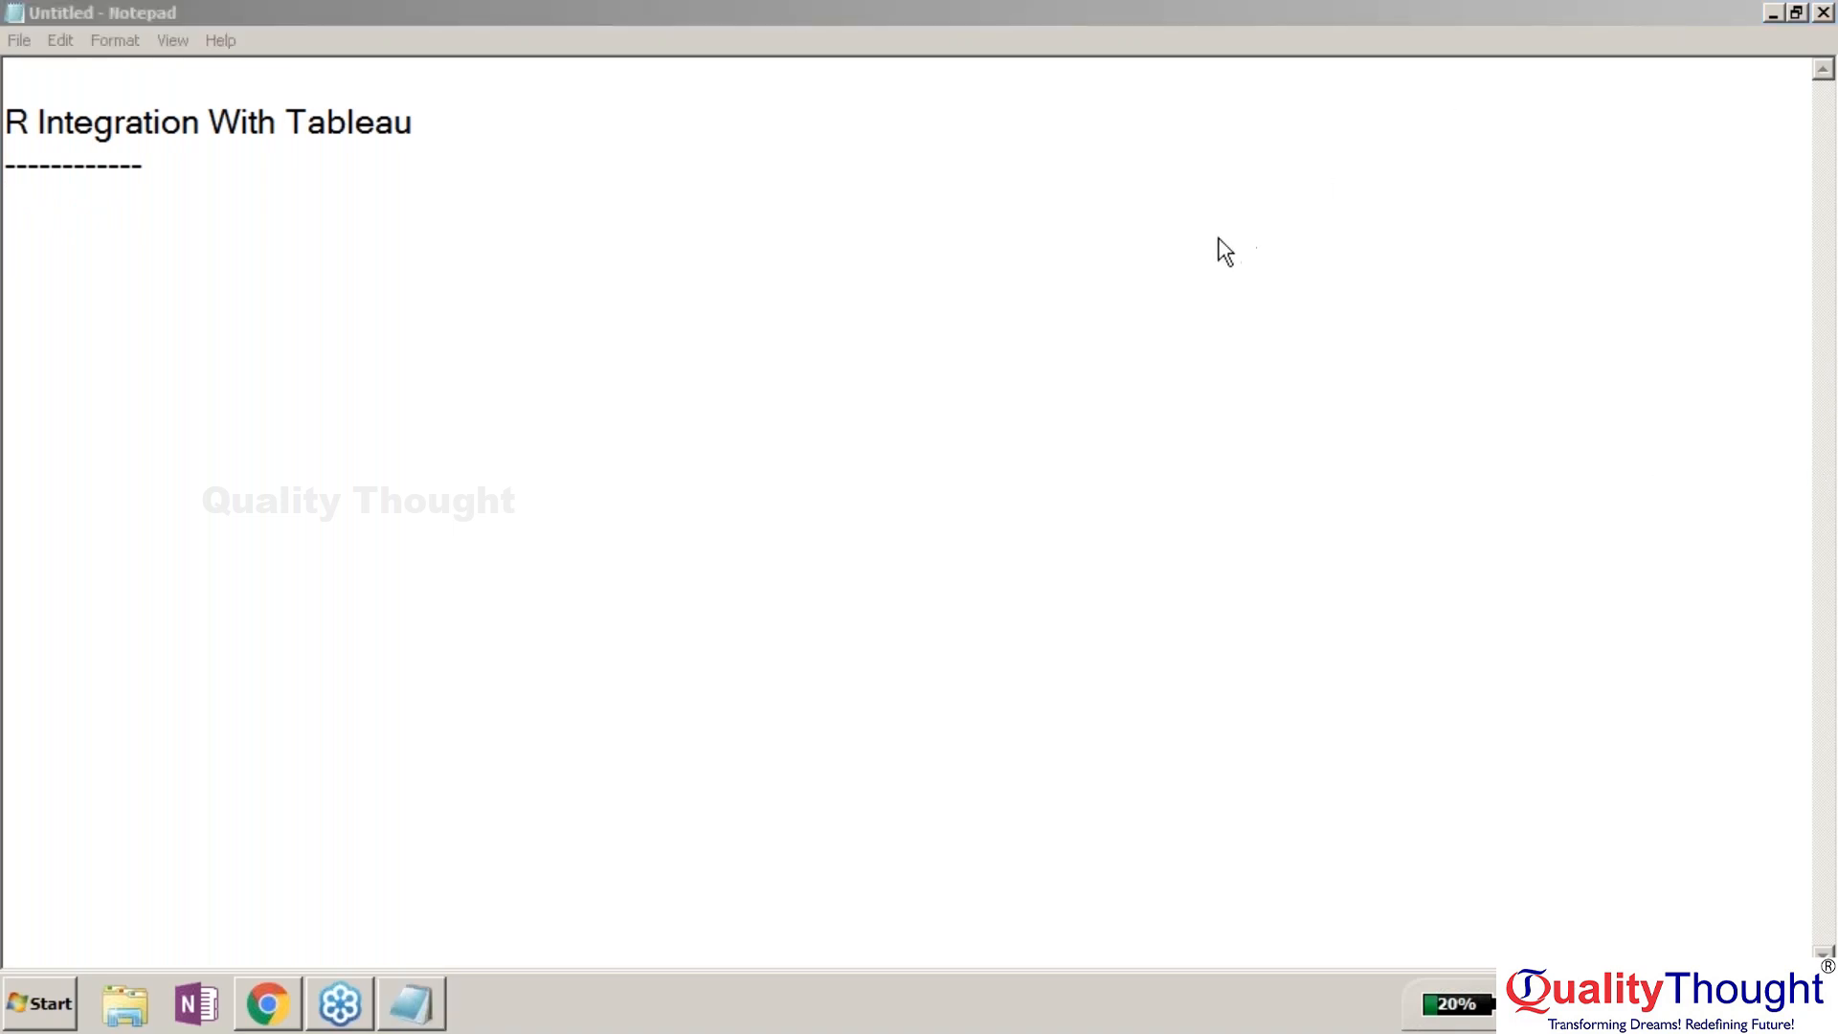
{"action": "scroll", "coordinate": [1418, 226], "scroll_direction": "down", "scroll_amount": 1}
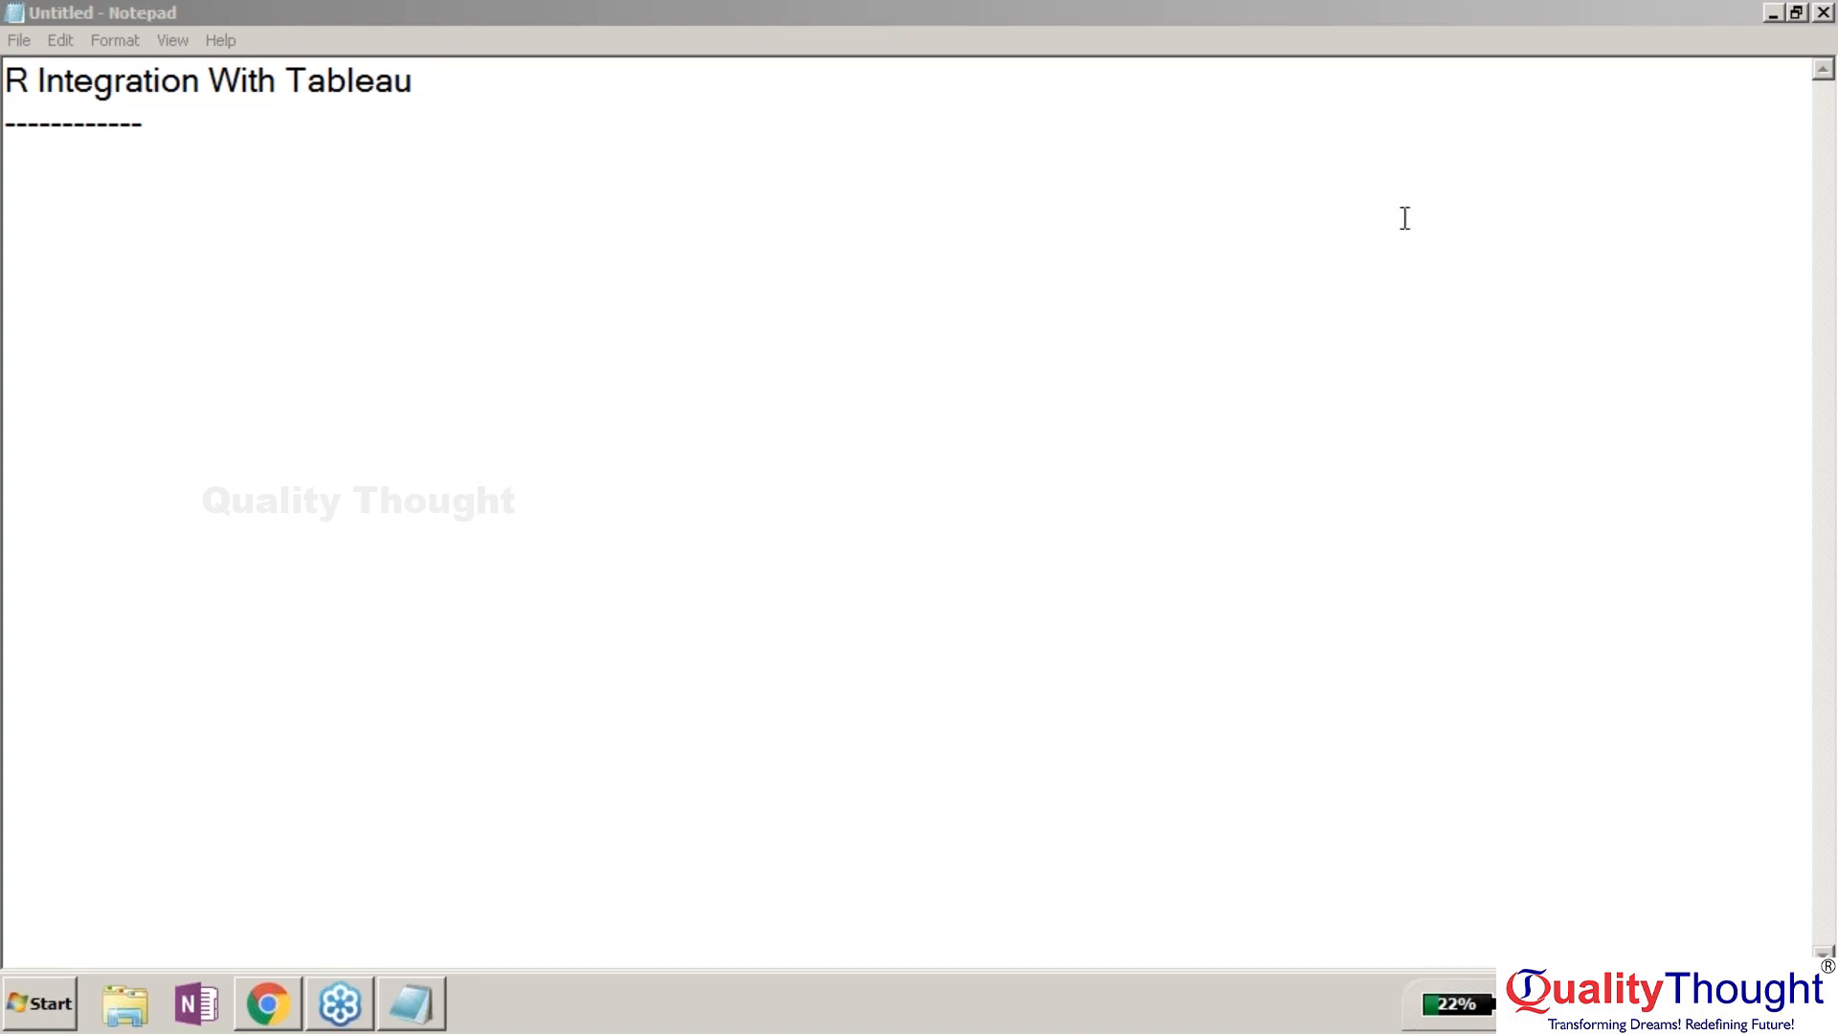
{"action": "left_click", "coordinate": [184, 206]}
{"action": "type", "text": "R - Open Source"}
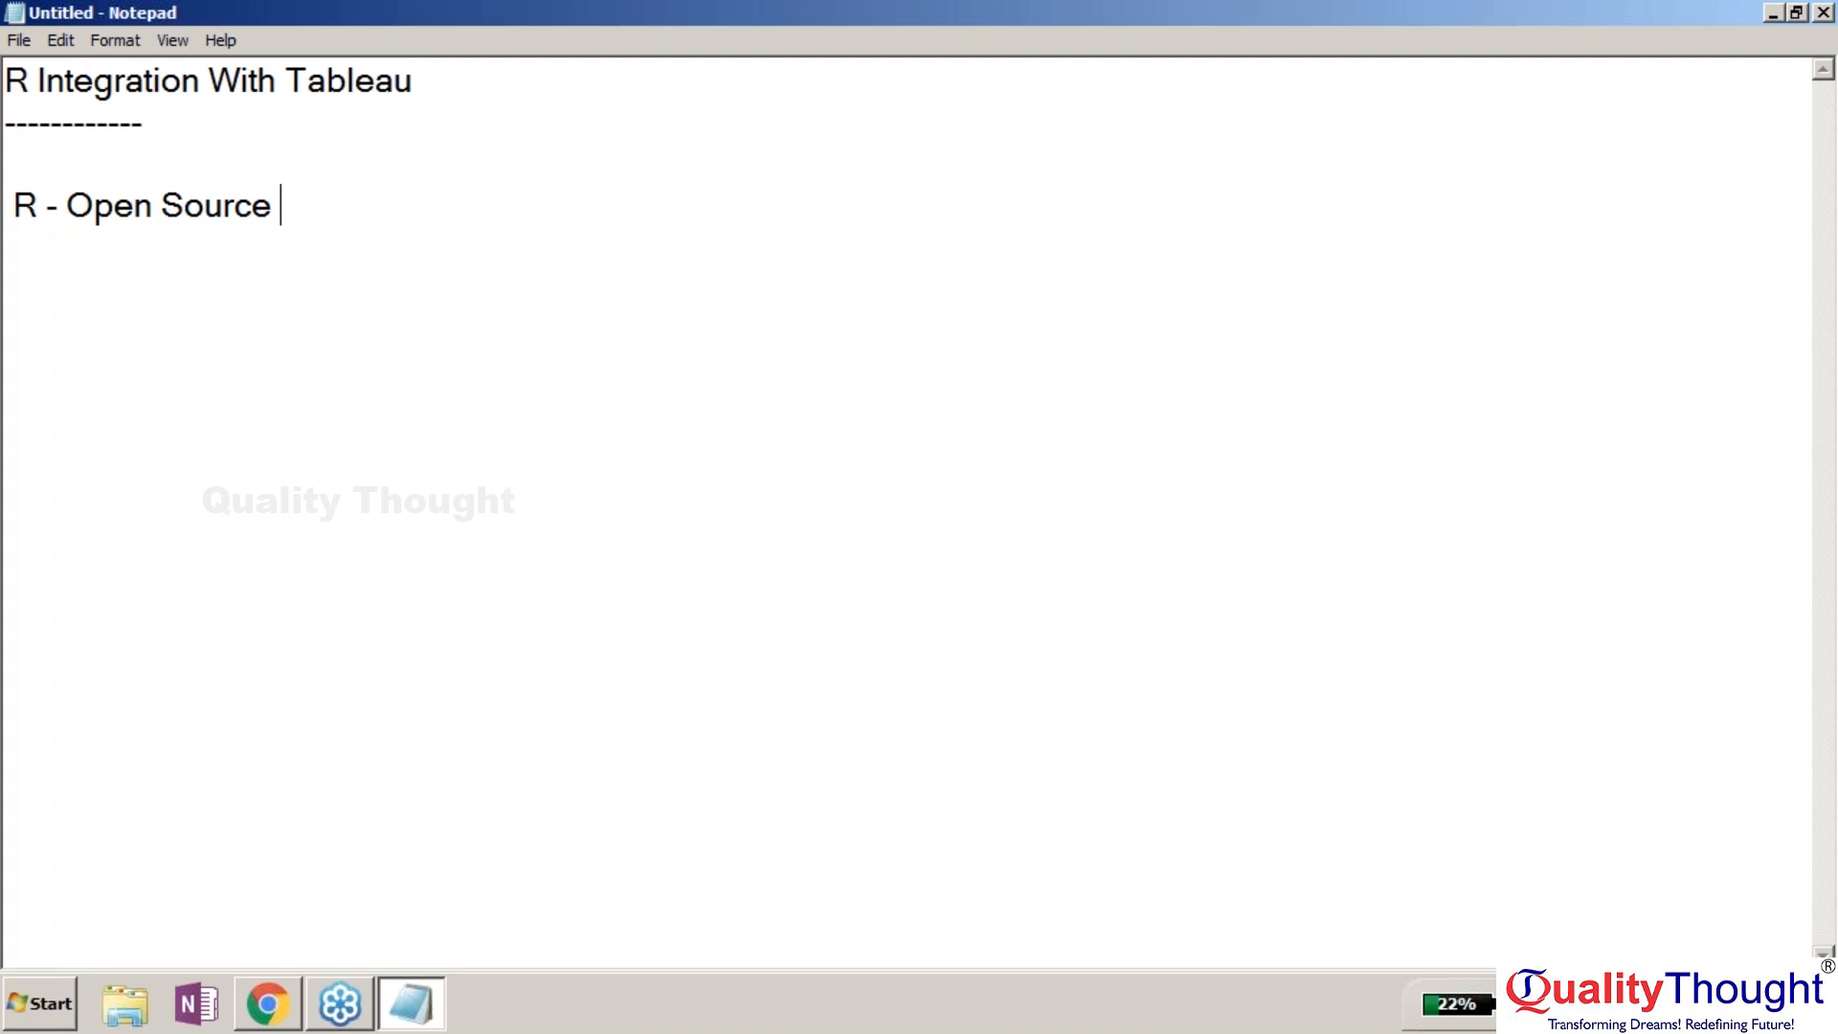
- Insert a line break before the heading and start another line reading "R -" under the open-source note
{"action": "left_click", "coordinate": [9, 81]}
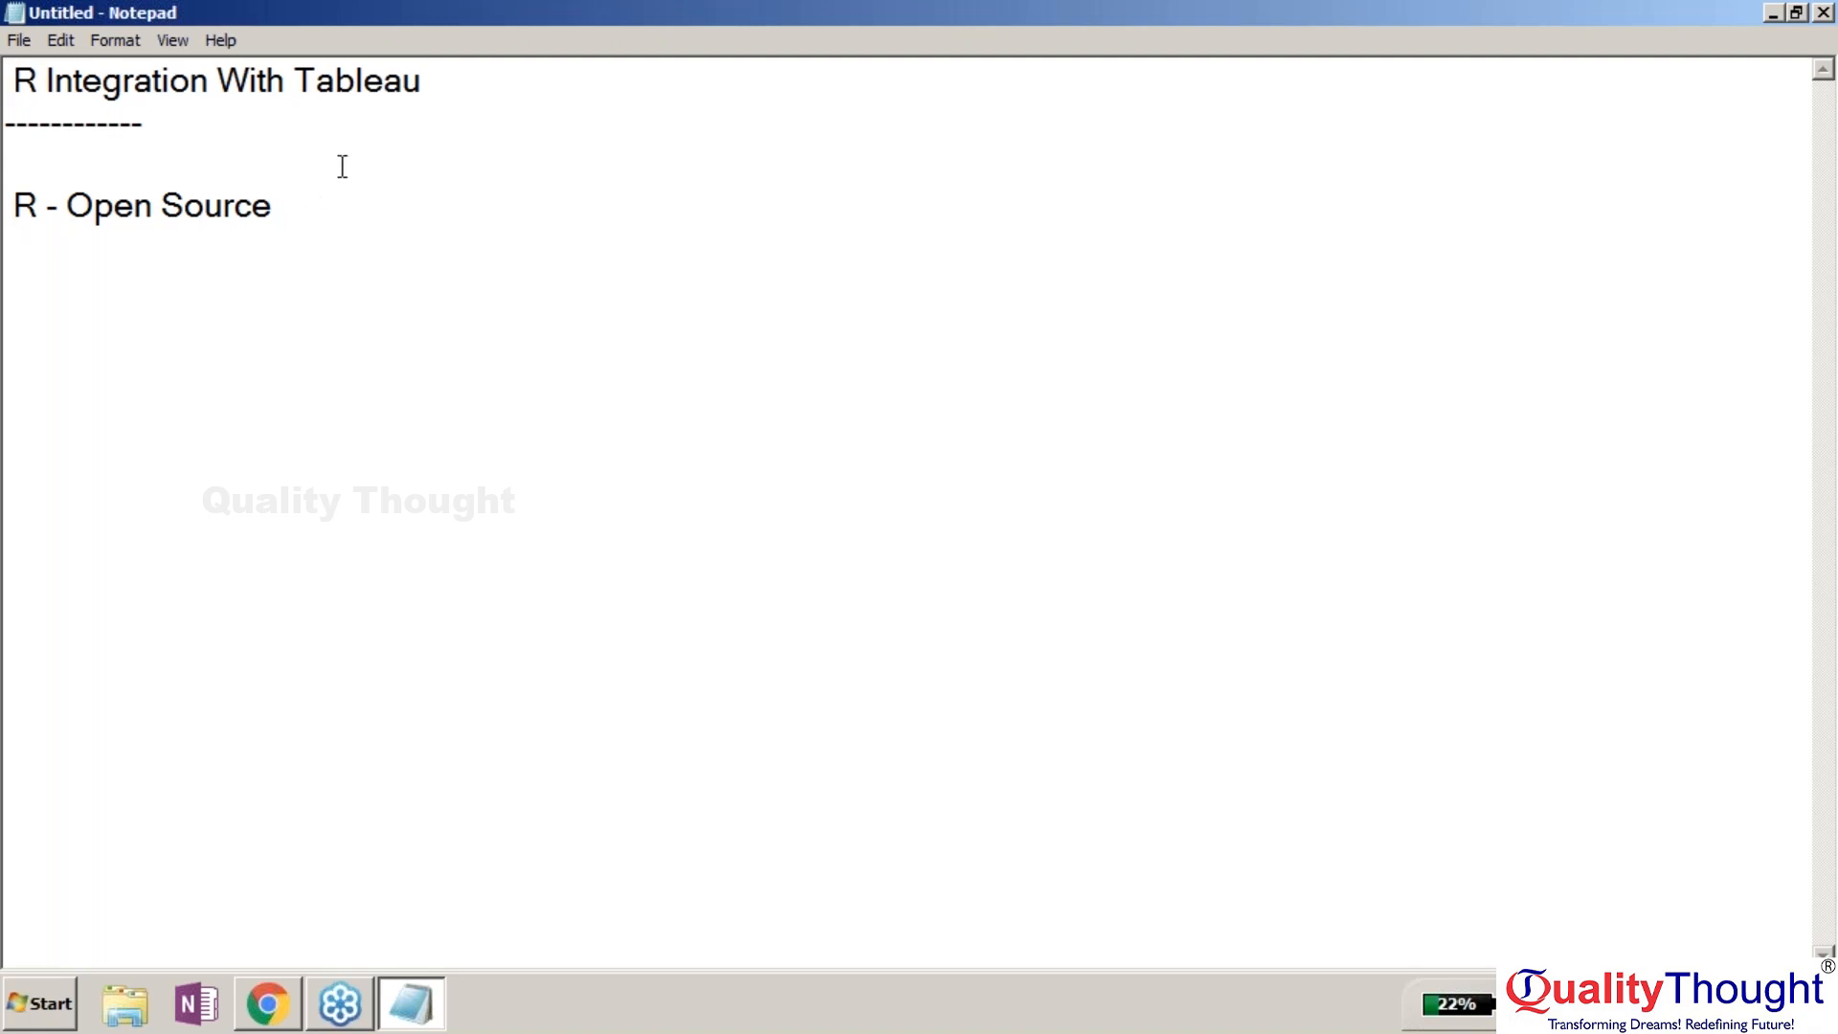
{"action": "key", "text": "Return"}
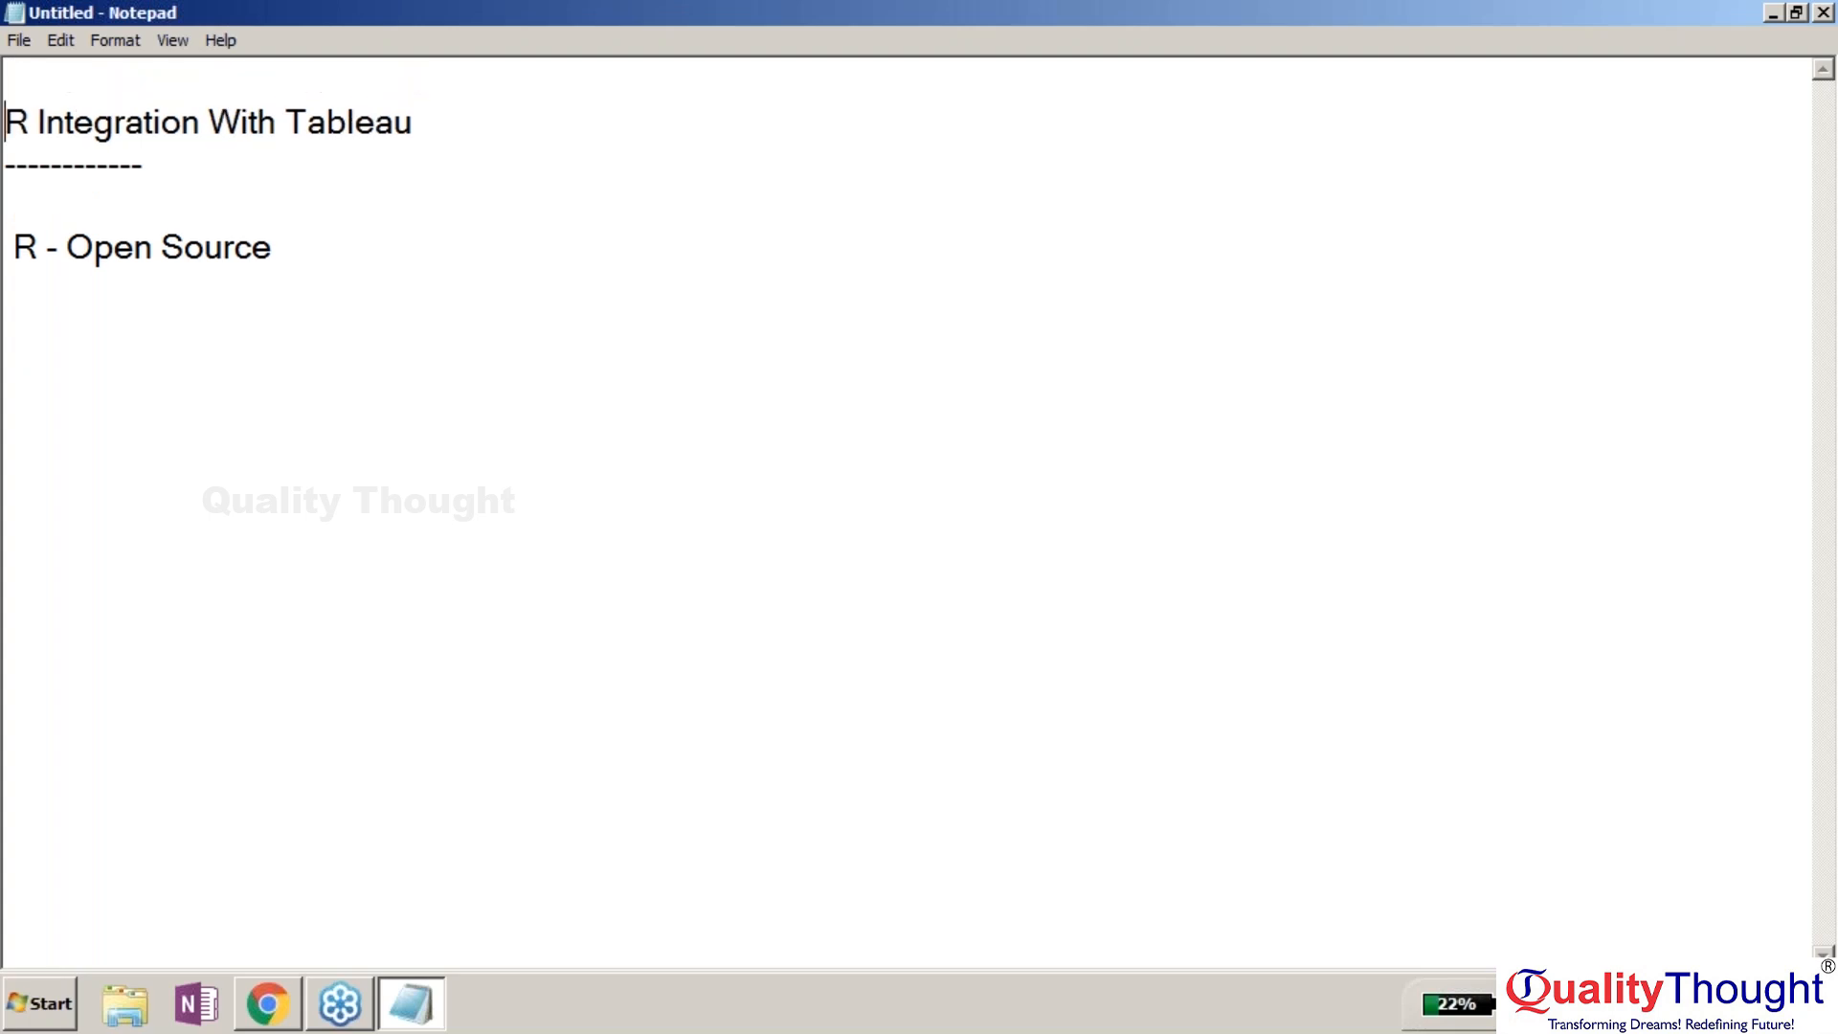
{"action": "left_click", "coordinate": [327, 223]}
{"action": "key", "text": "Return"}
{"action": "type", "text": "R -"}
- Find RStudio among the installed programs by searching for "rstudio" and launch it
{"action": "left_click", "coordinate": [15, 1025]}
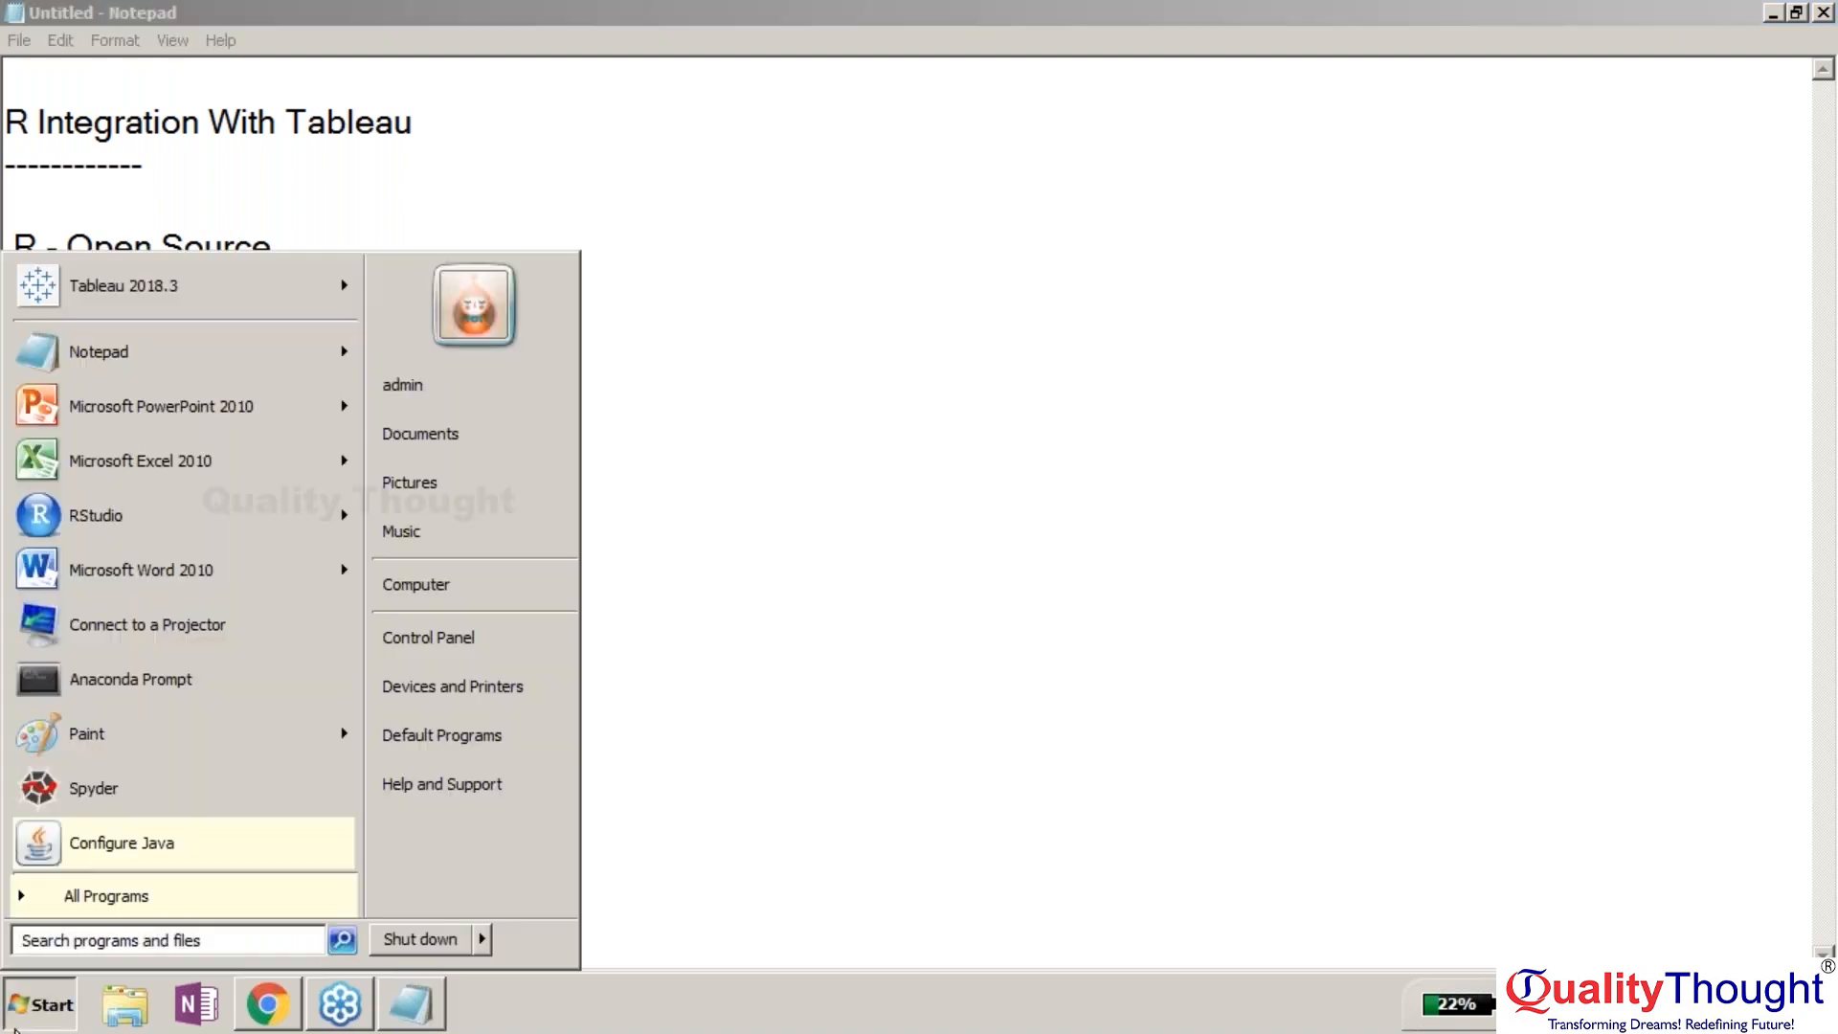
{"action": "type", "text": "rstudio"}
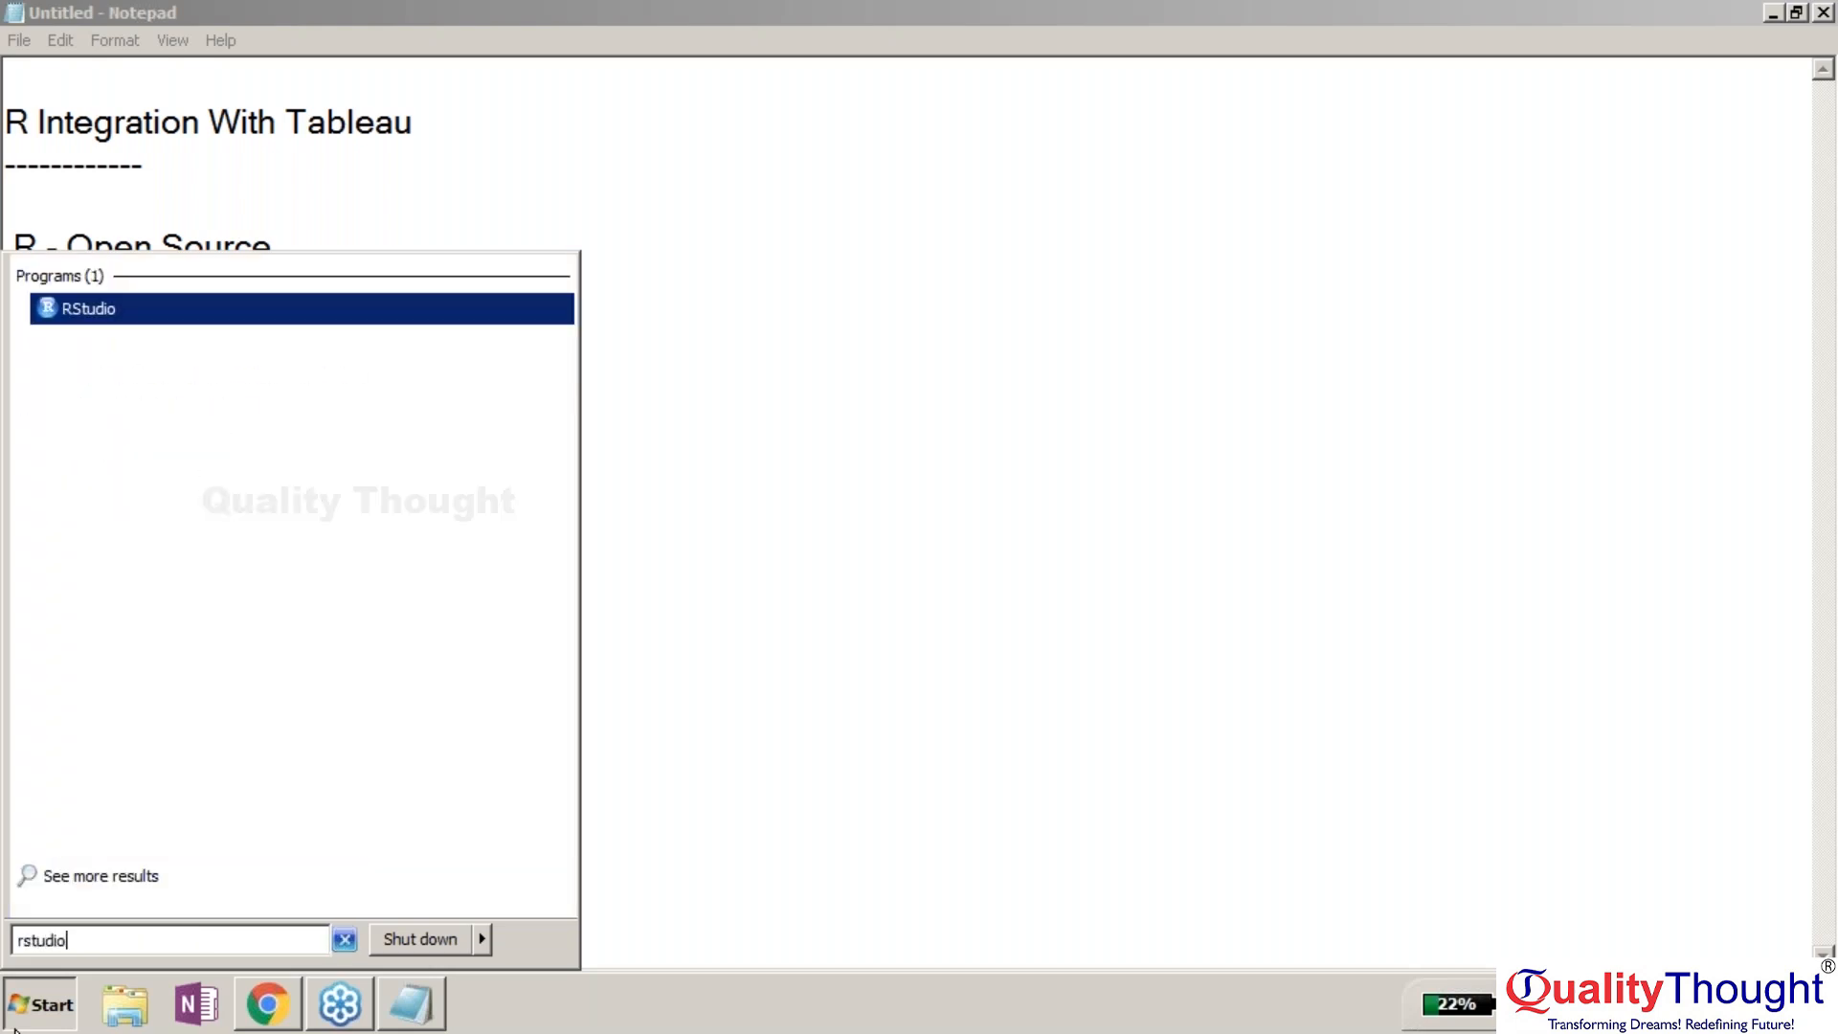
{"action": "key", "text": "Return"}
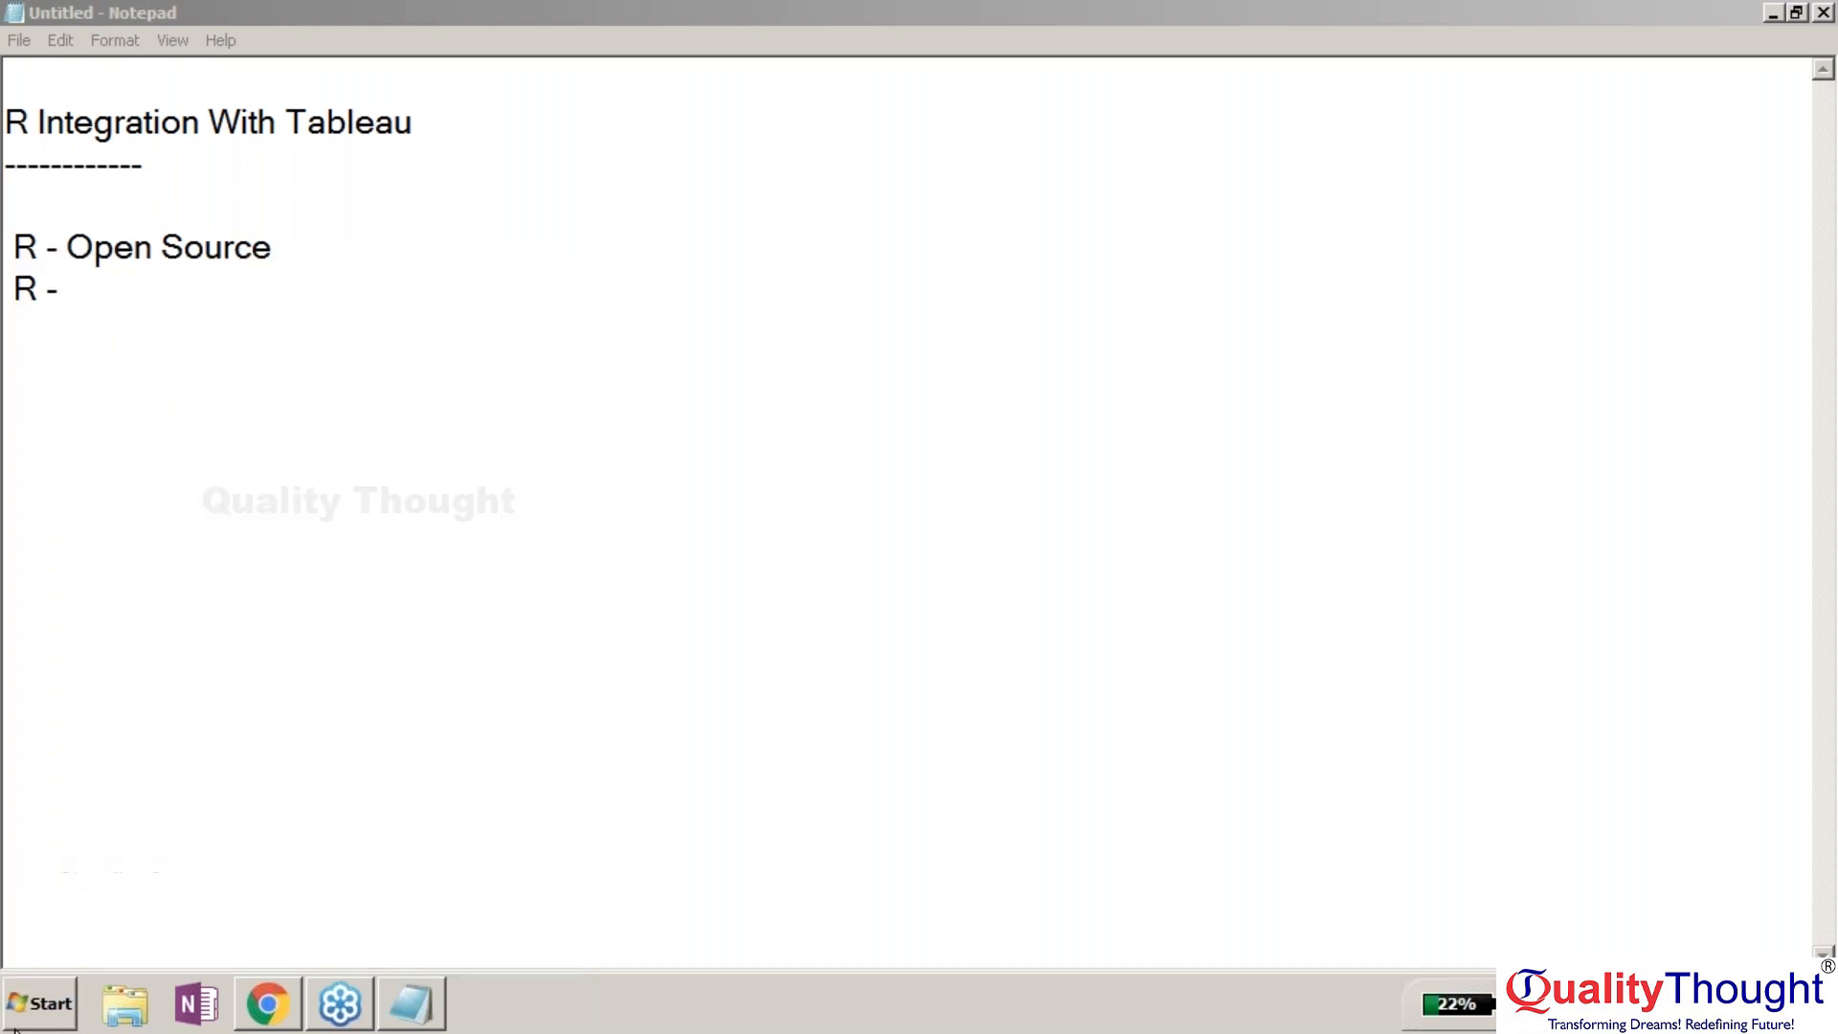
- Switch to Chrome, search for "r install" in a new window and open CRAN's R-3.5.2 for Windows page
{"action": "left_click", "coordinate": [268, 1003]}
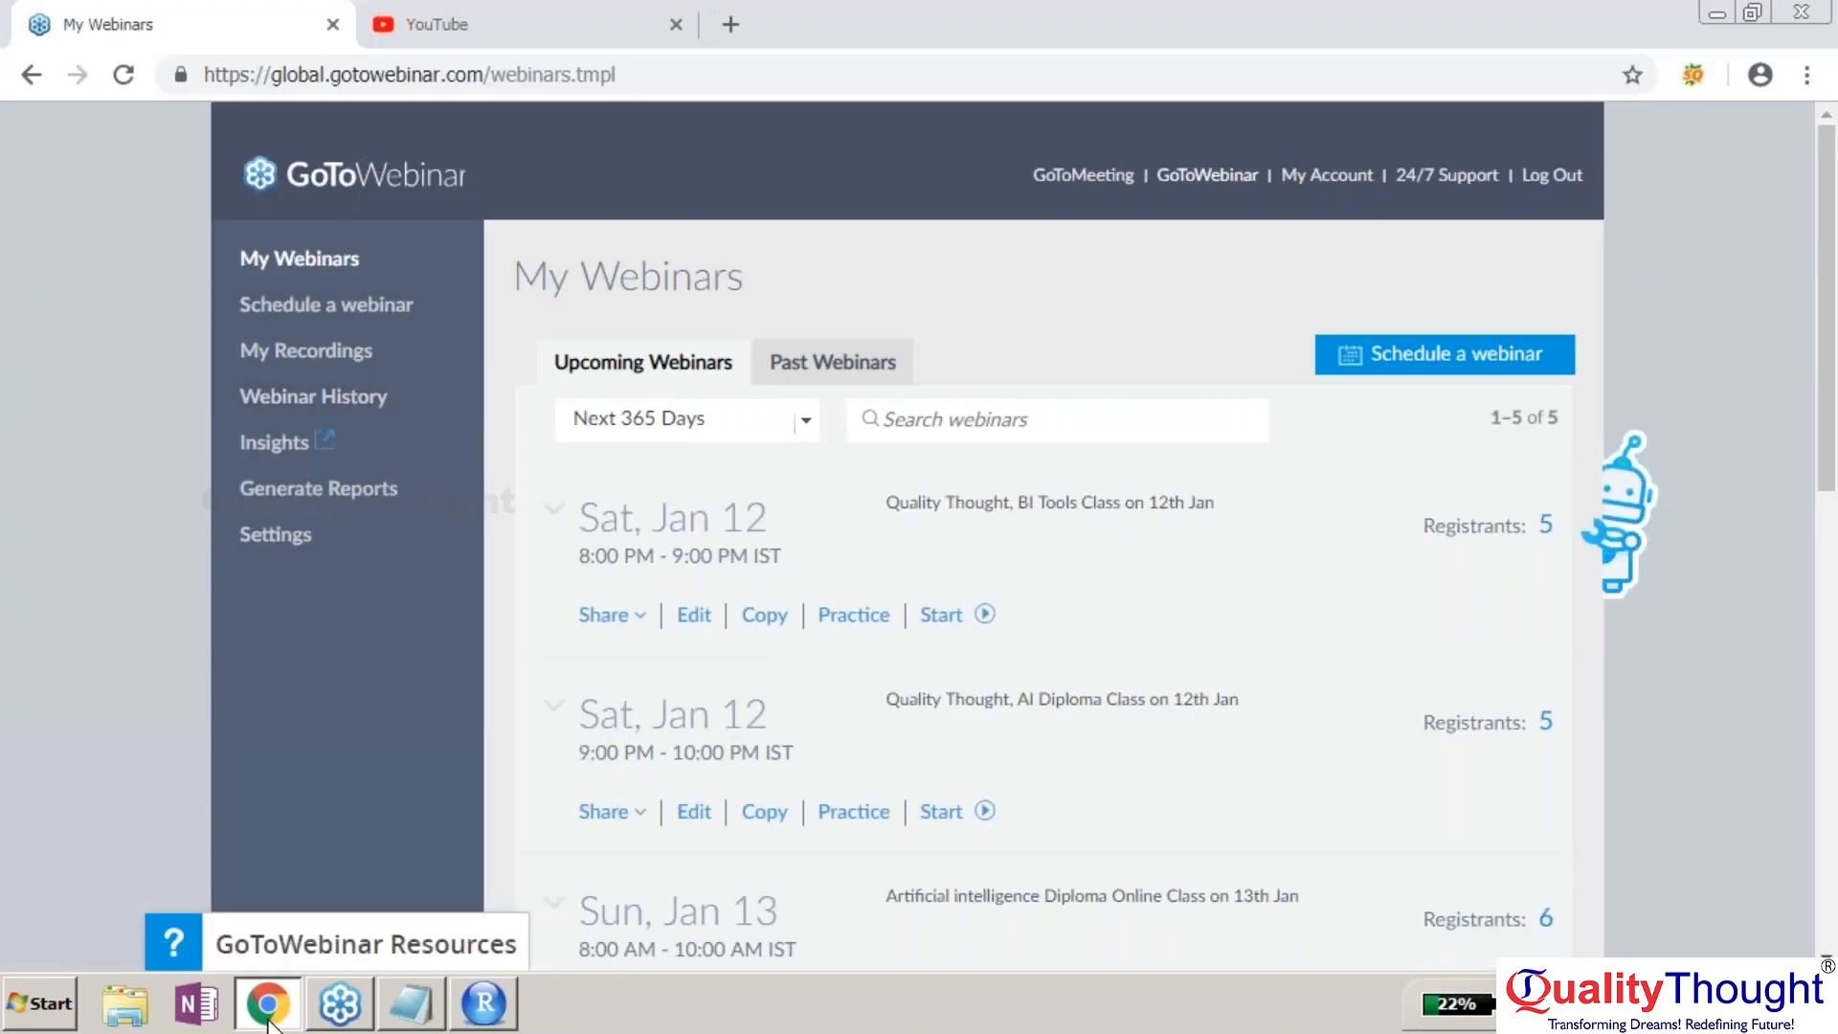
{"action": "left_click", "coordinate": [1806, 77]}
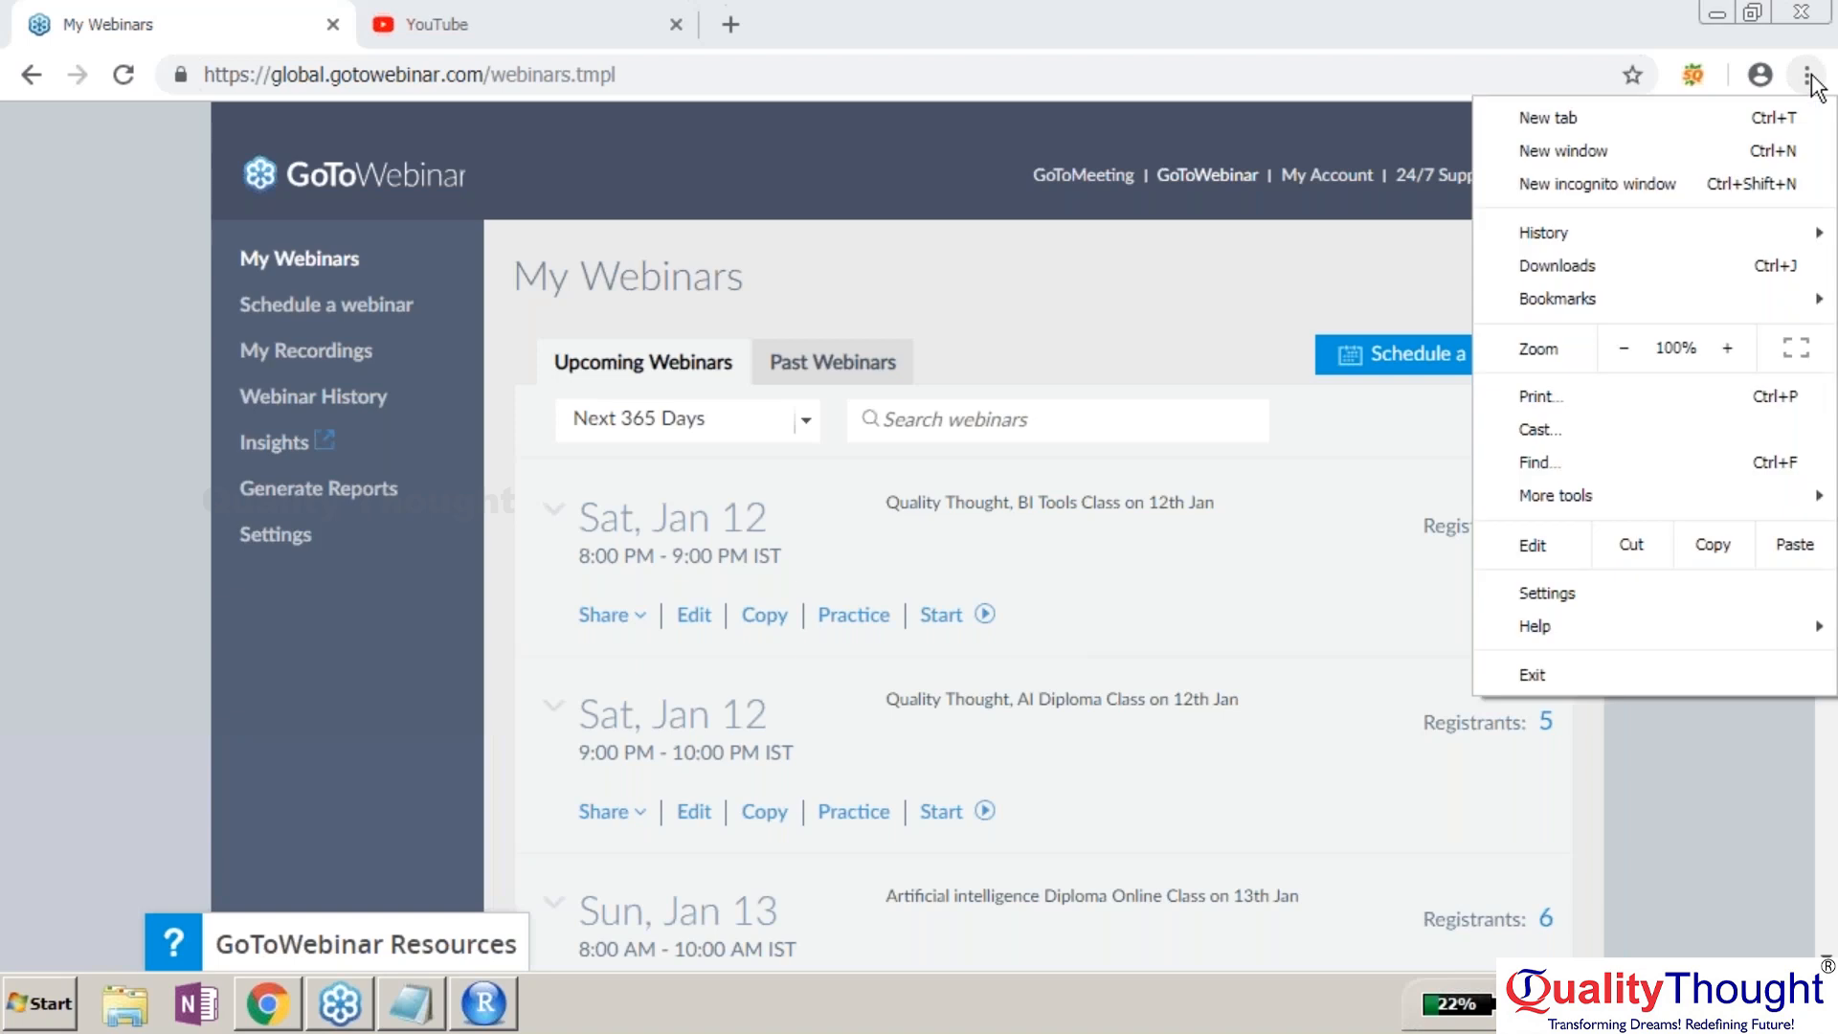
{"action": "left_click", "coordinate": [1641, 148]}
{"action": "type", "text": "https://github.com/NirantK/nlp-python-deep-learning"}
{"action": "left_click", "coordinate": [1111, 74]}
{"action": "key", "text": "ctrl+a"}
{"action": "key", "text": "BackSpace"}
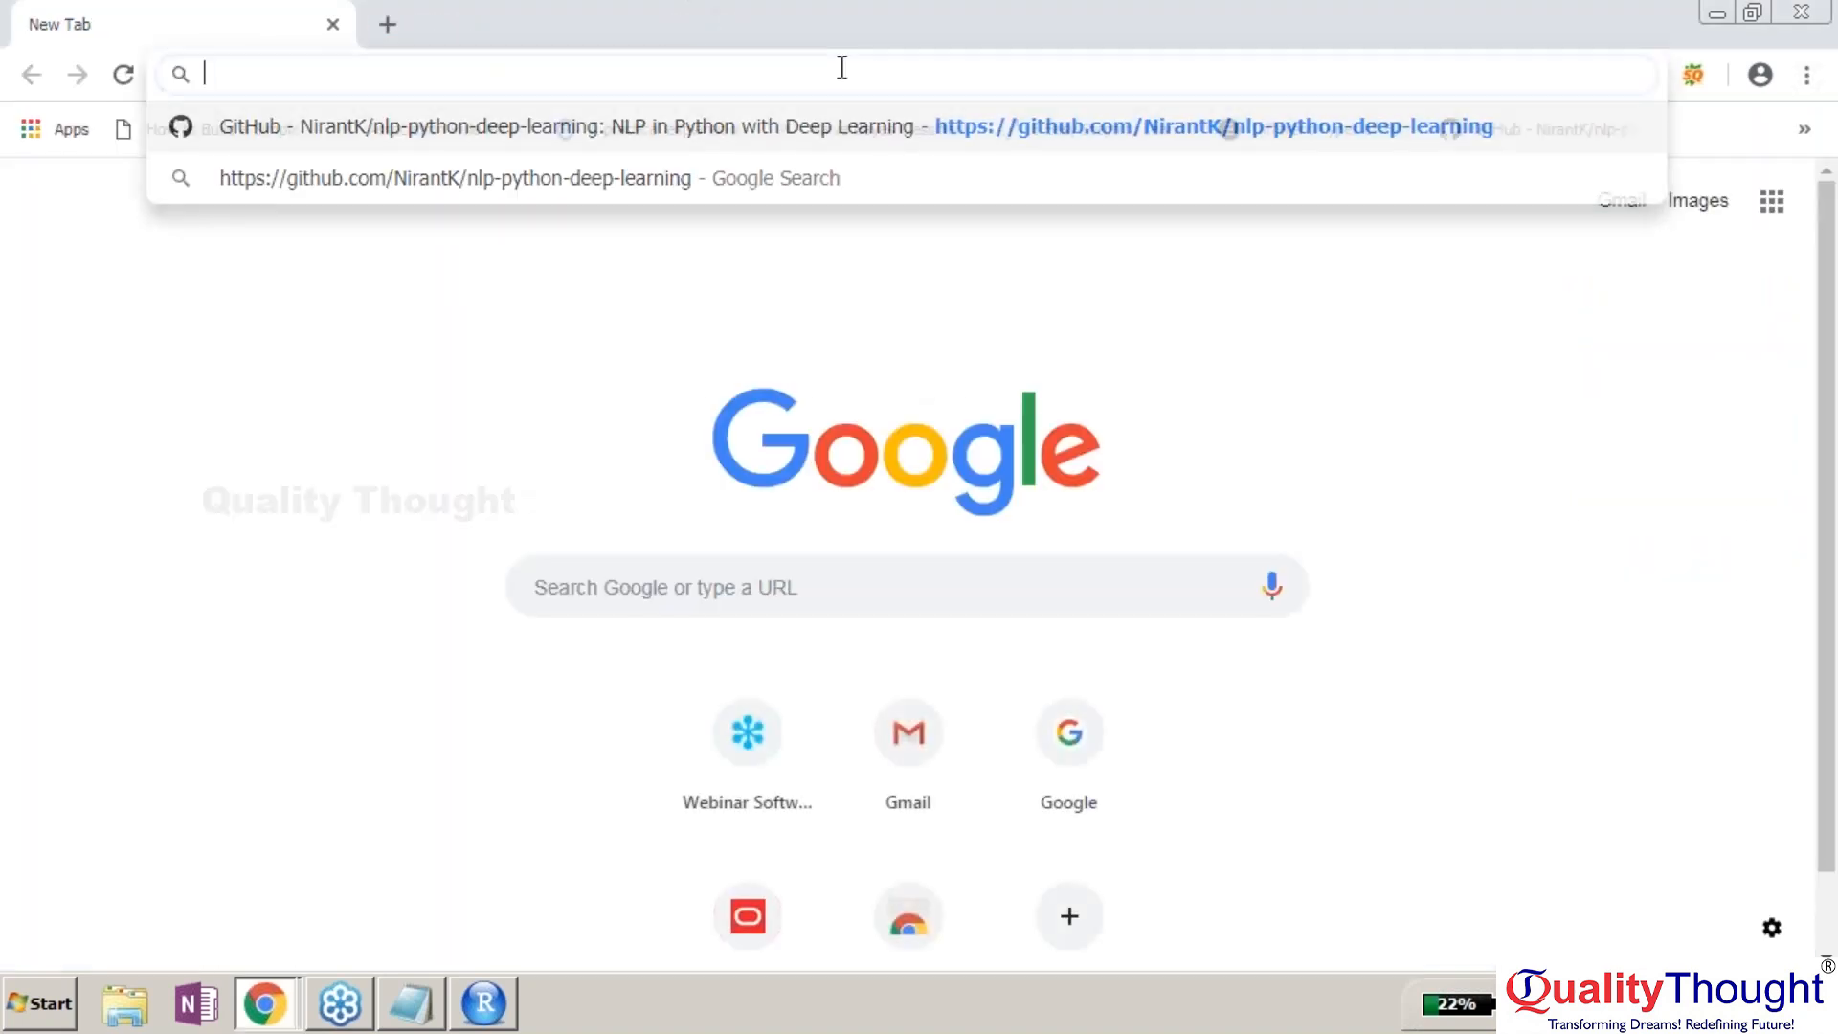
{"action": "type", "text": "r"}
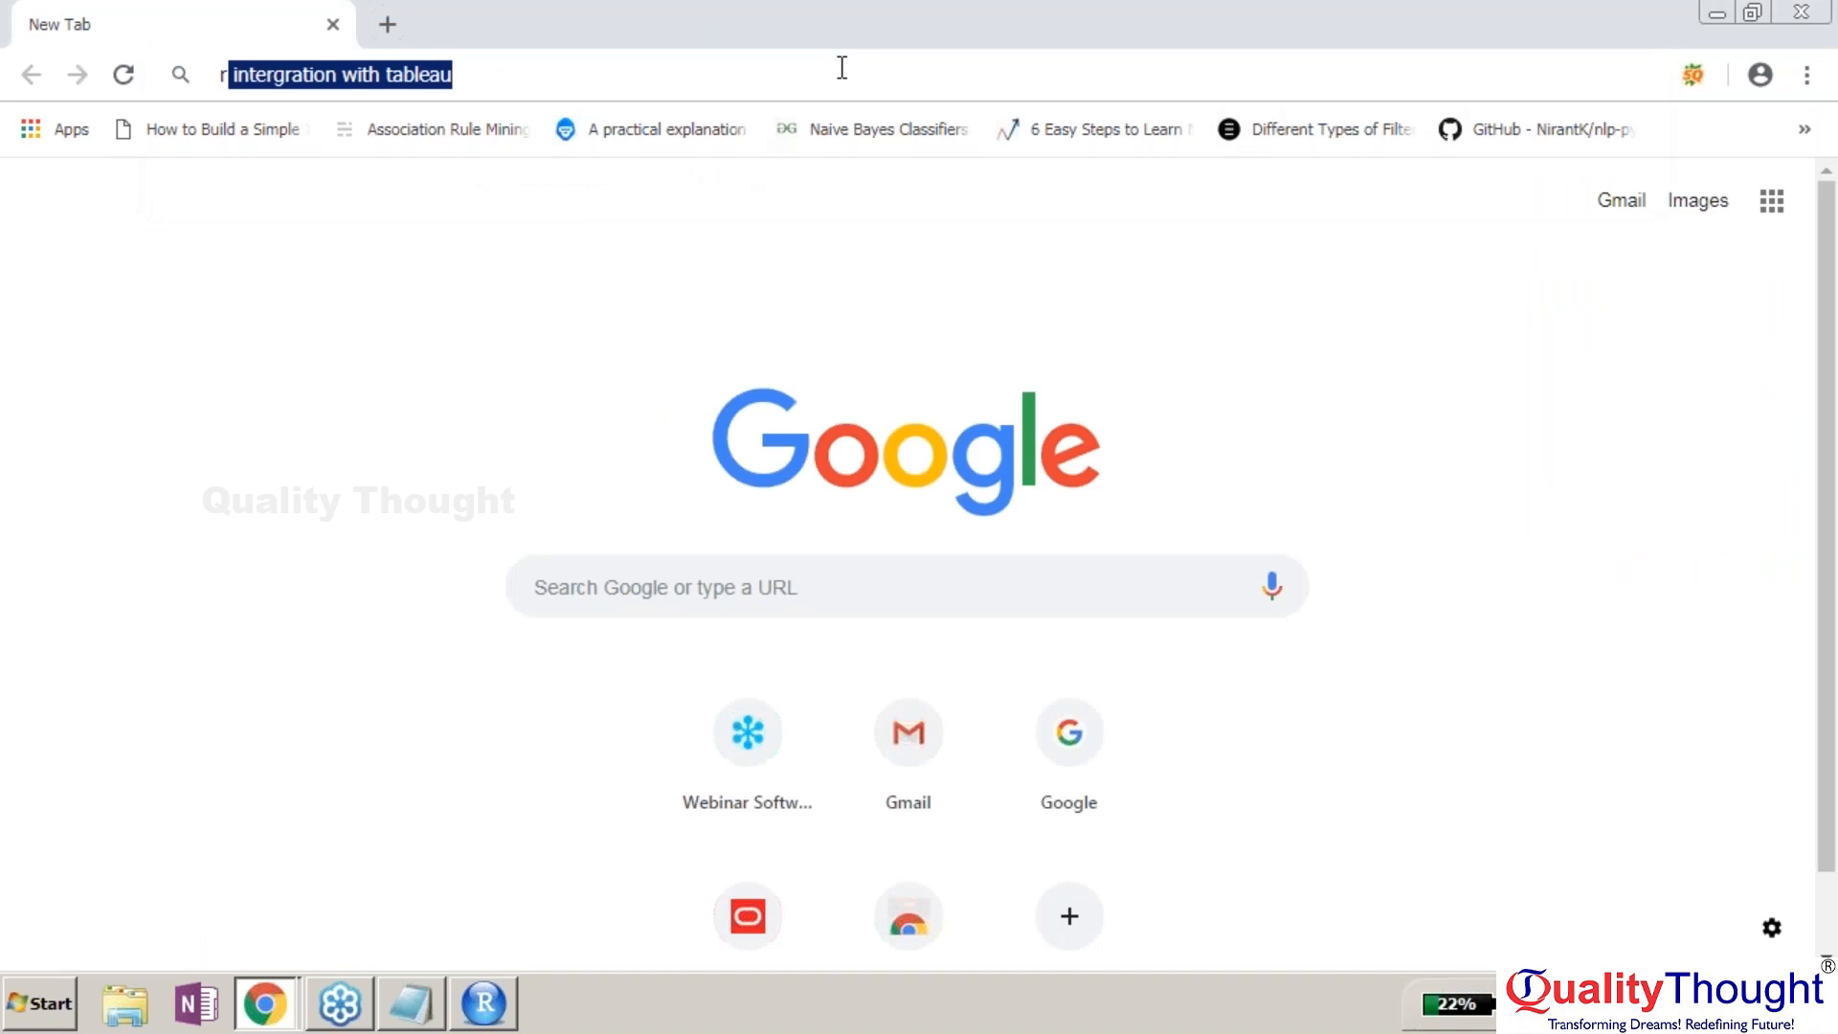
{"action": "type", "text": " install"}
{"action": "key", "text": "Return"}
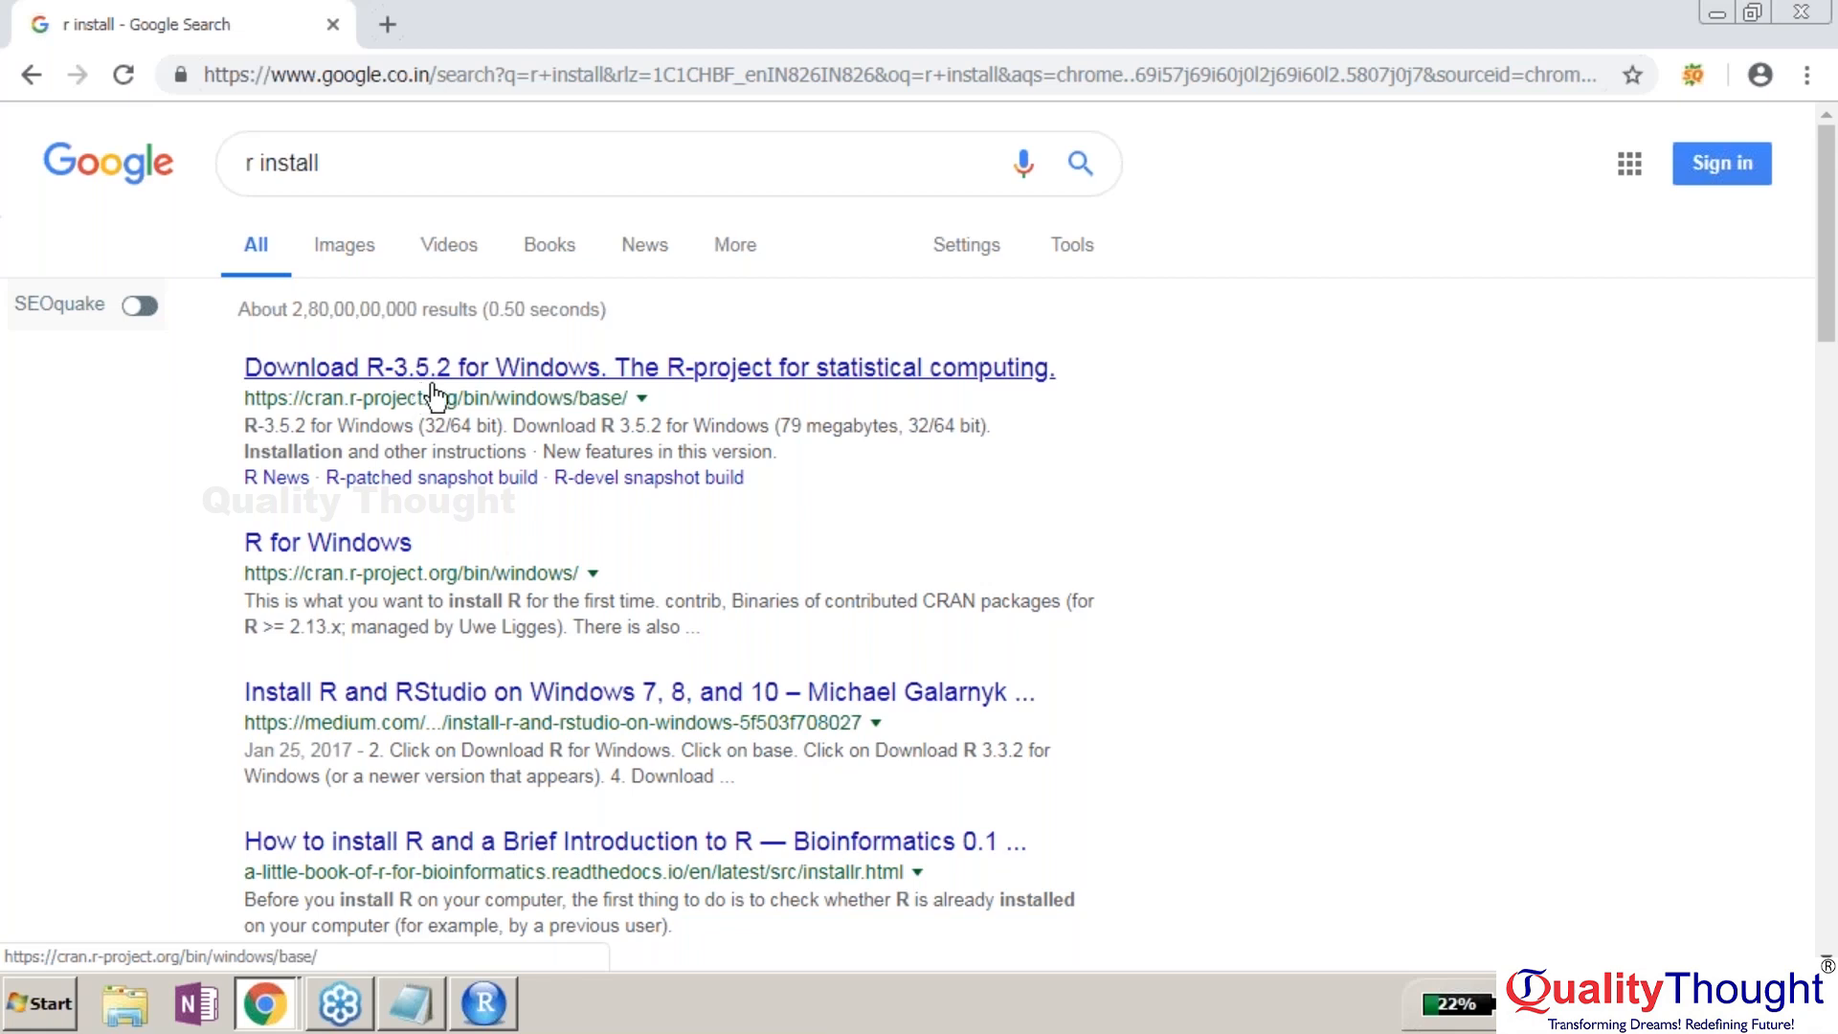
{"action": "left_click", "coordinate": [427, 395]}
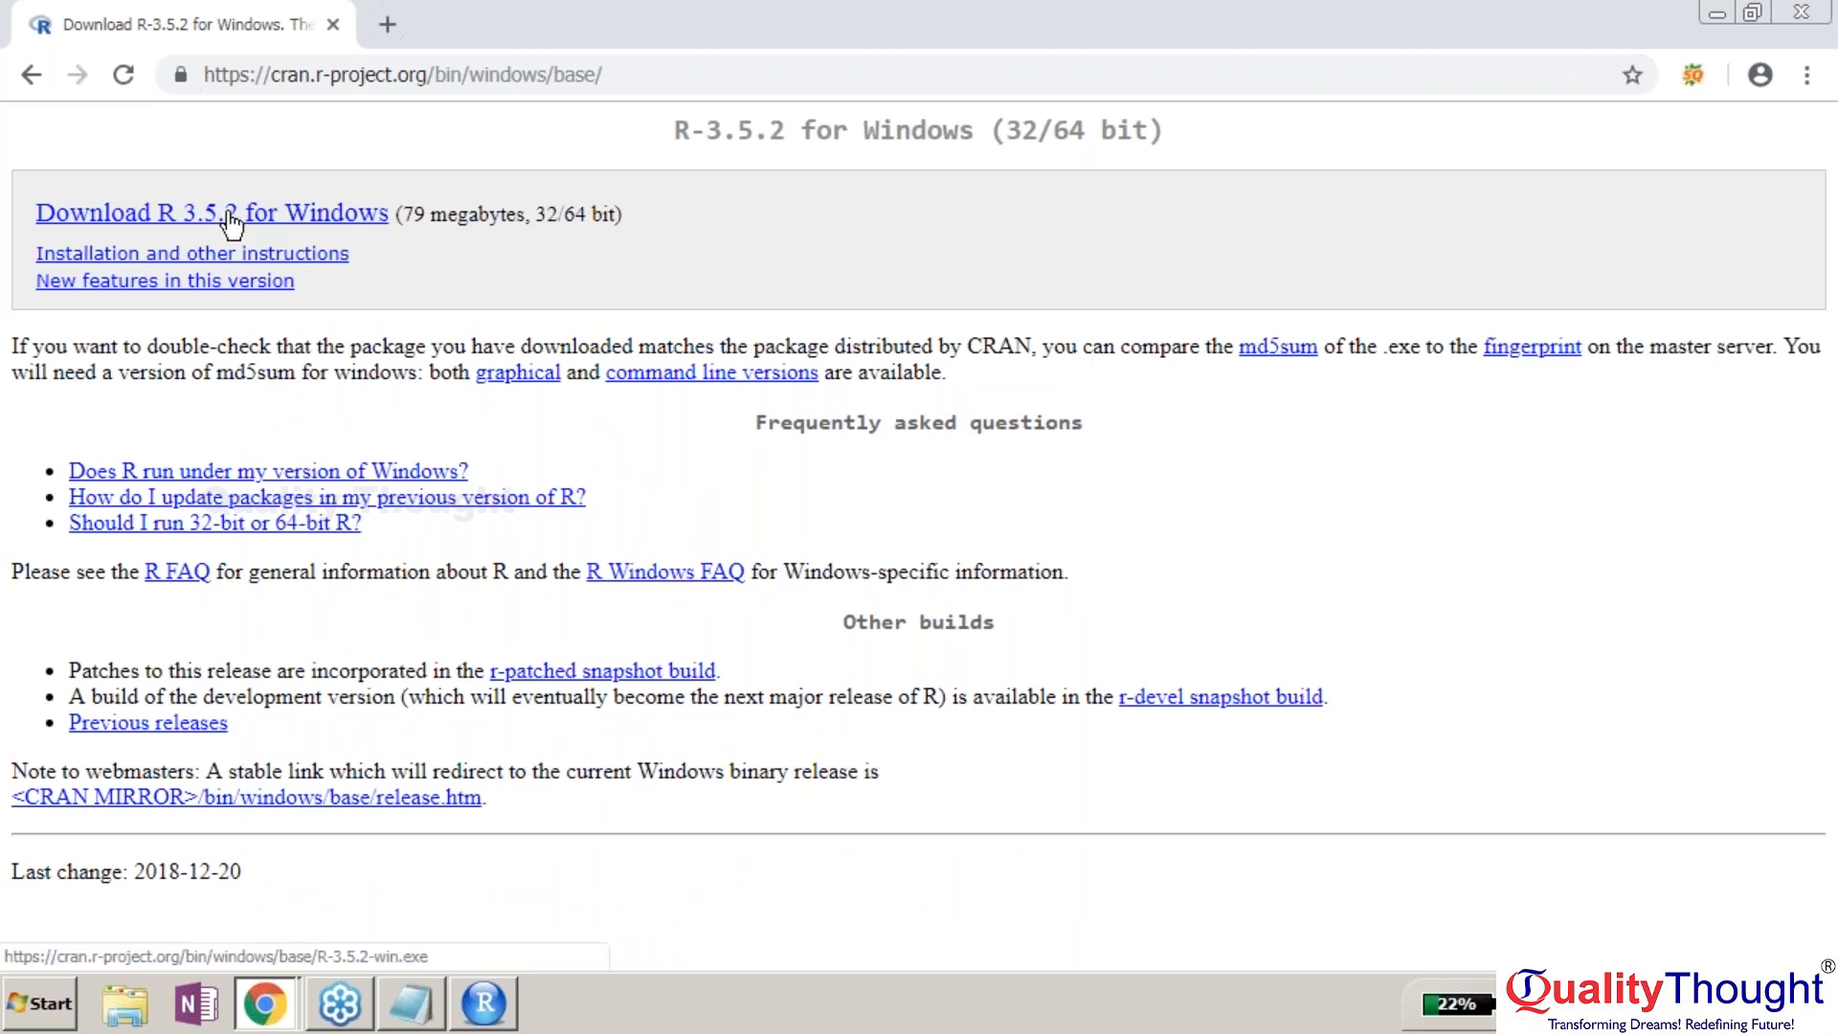
- Return to the search results, search for "rstudio" instead and open the Download RStudio page
{"action": "left_click", "coordinate": [31, 75]}
{"action": "left_click", "coordinate": [394, 163]}
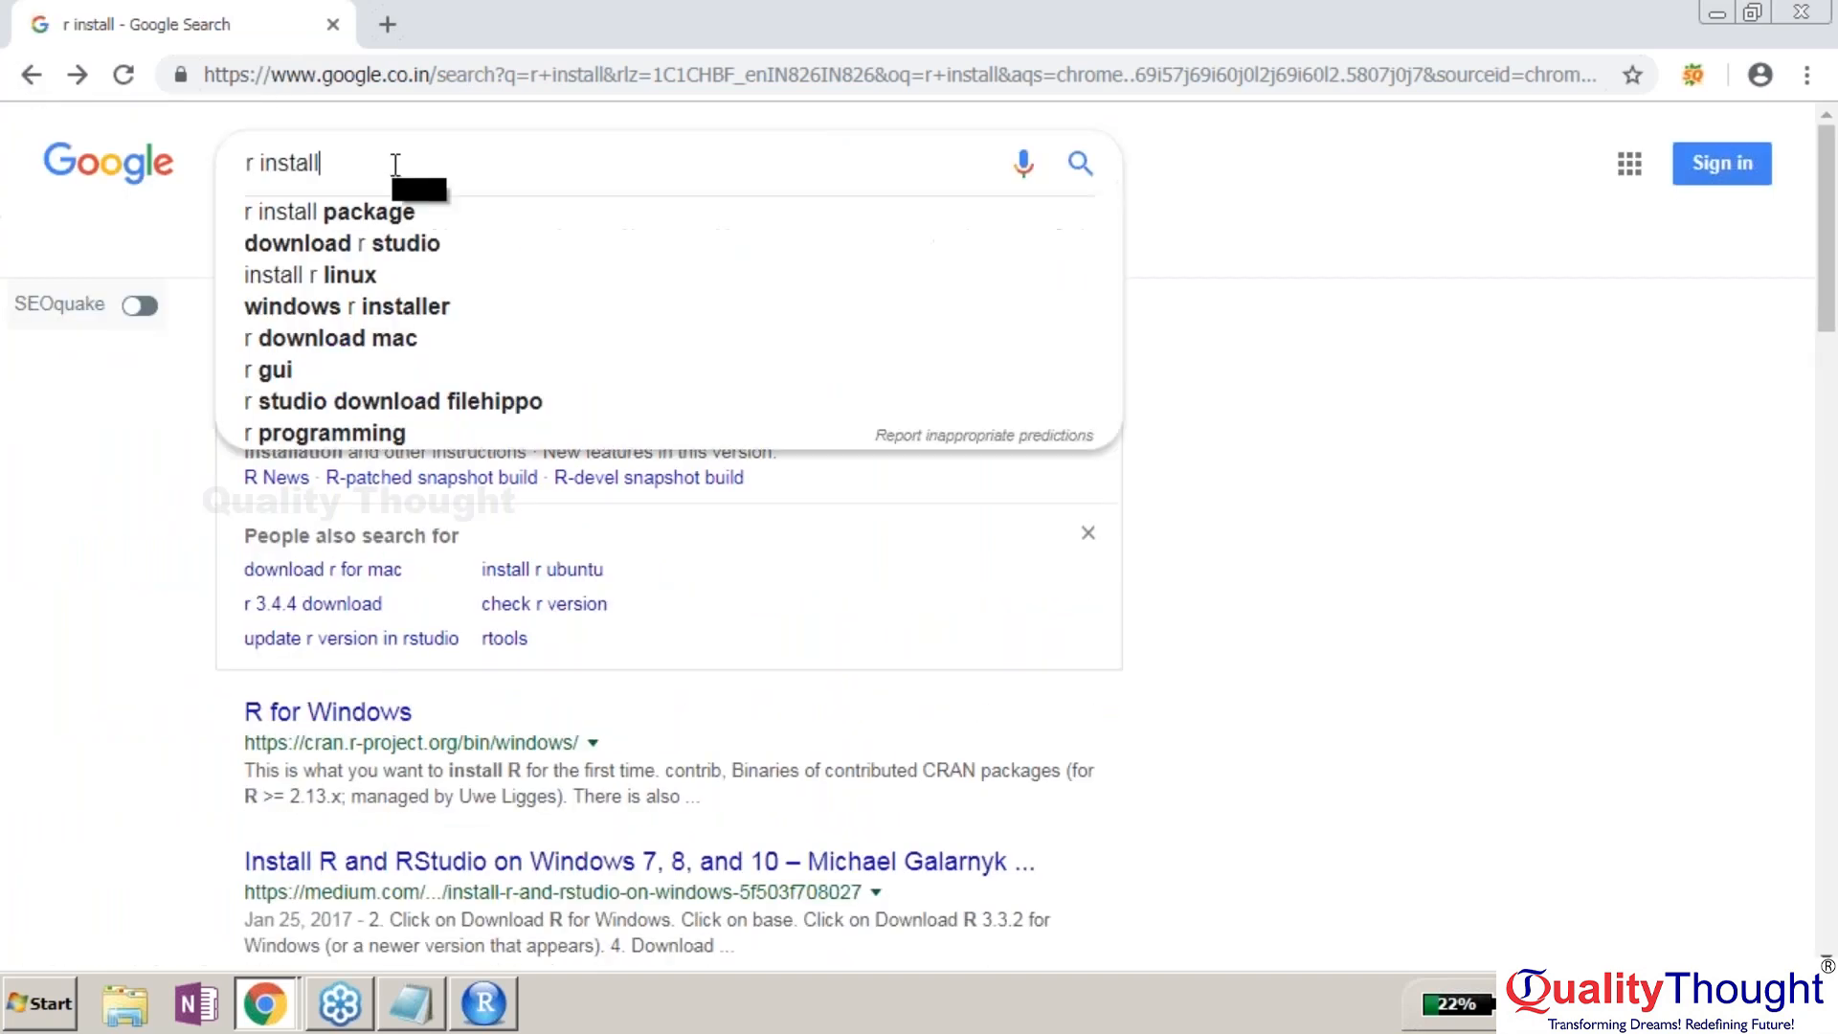
{"action": "key", "text": "BackSpace"}
{"action": "key", "text": "BackSpace"}
{"action": "key", "text": "BackSpace"}
{"action": "key", "text": "BackSpace"}
{"action": "key", "text": "BackSpace"}
{"action": "key", "text": "BackSpace"}
{"action": "key", "text": "BackSpace"}
{"action": "key", "text": "BackSpace"}
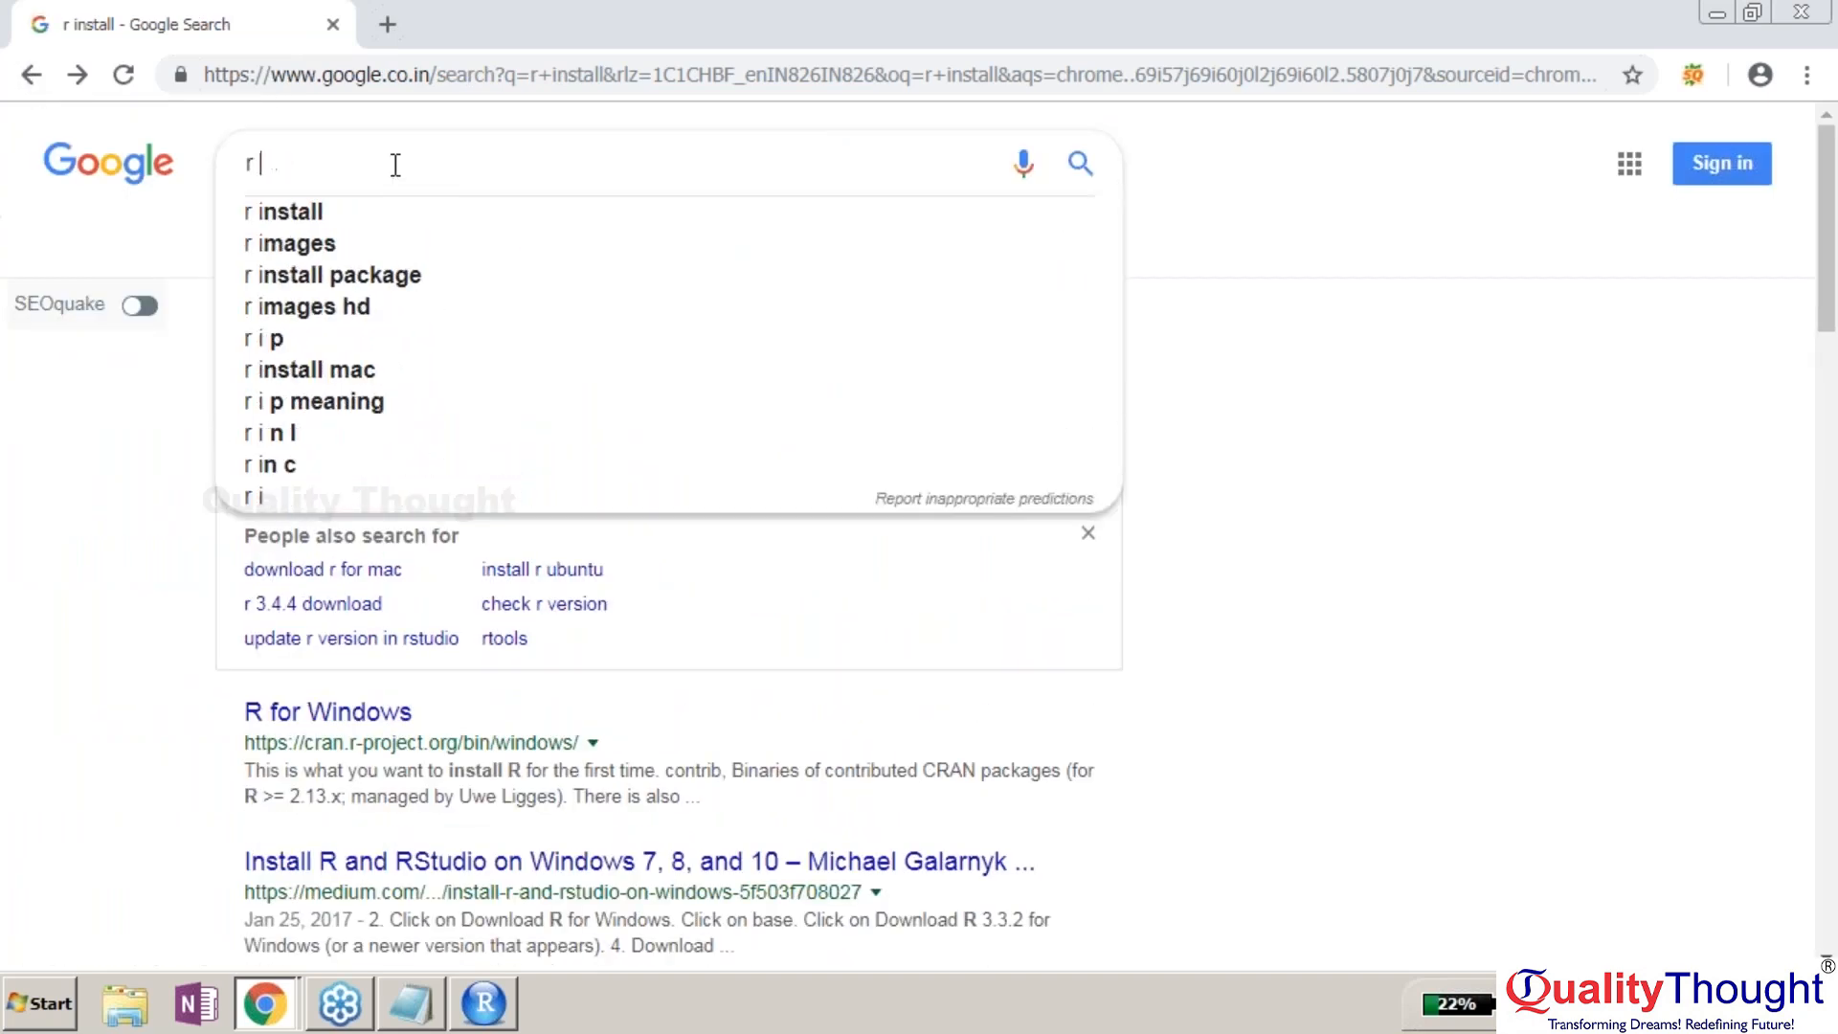
{"action": "type", "text": "studio"}
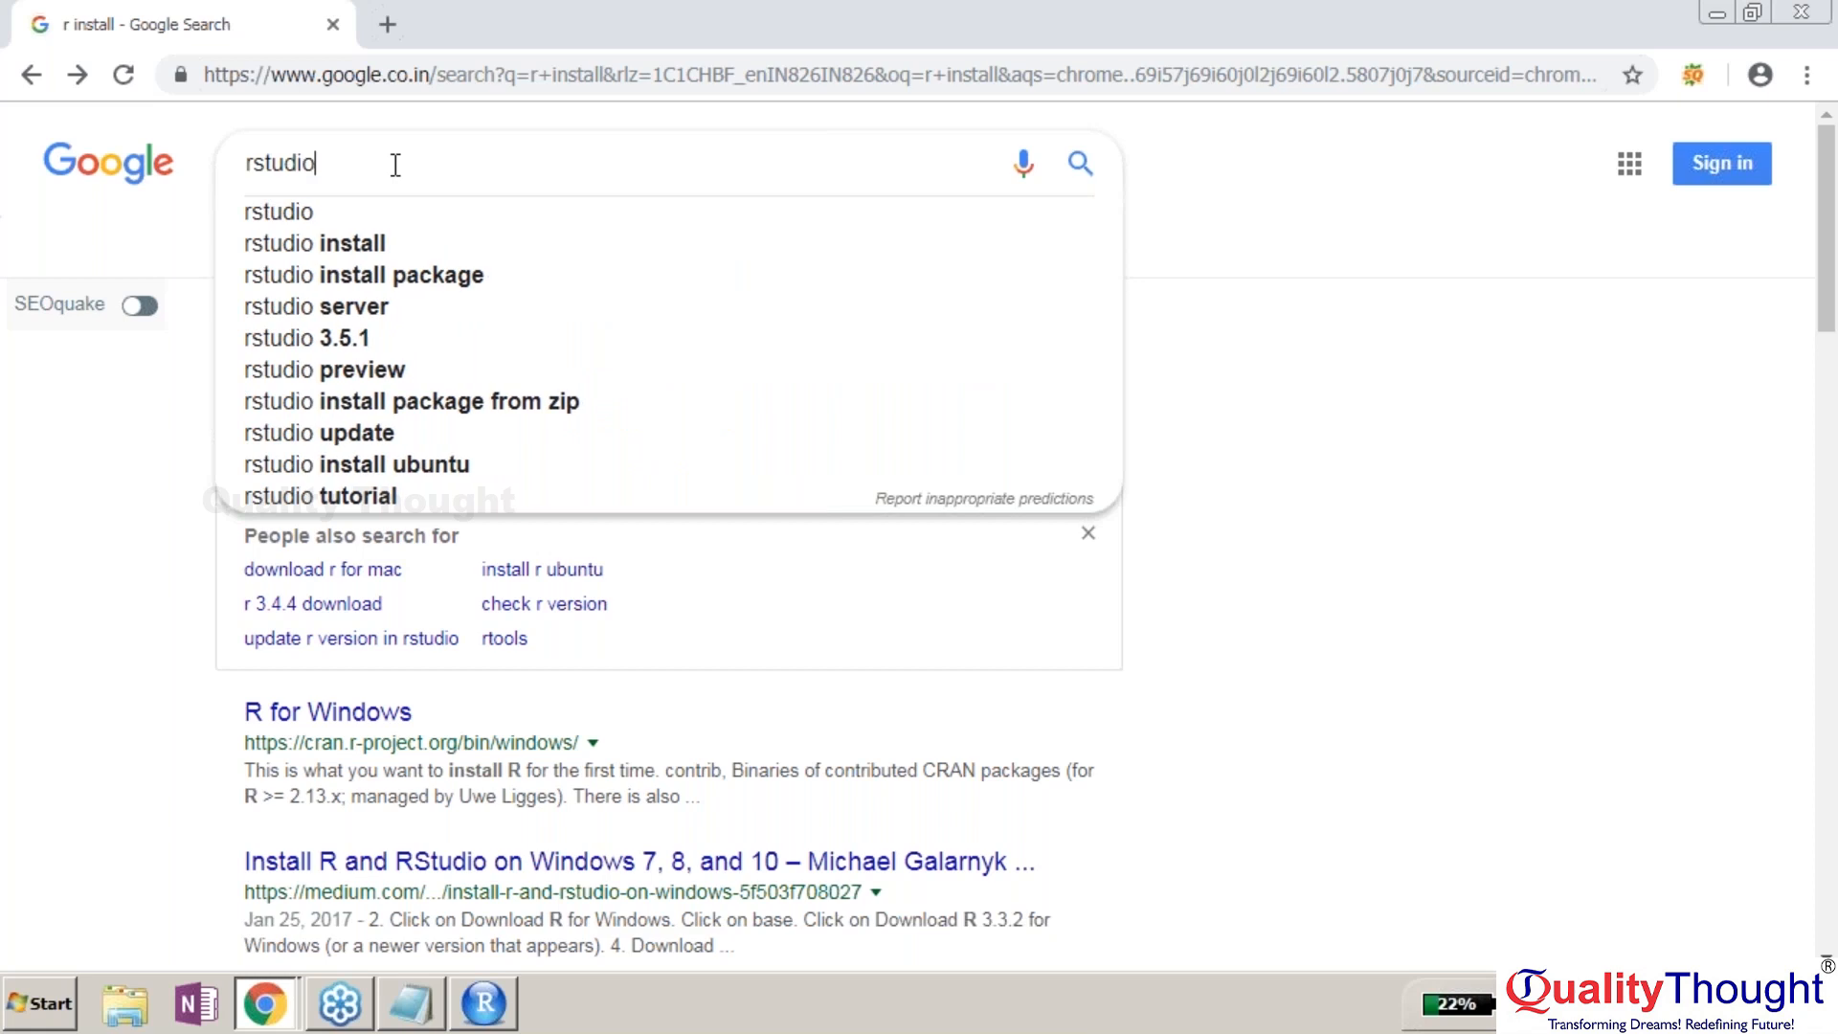
{"action": "key", "text": "Return"}
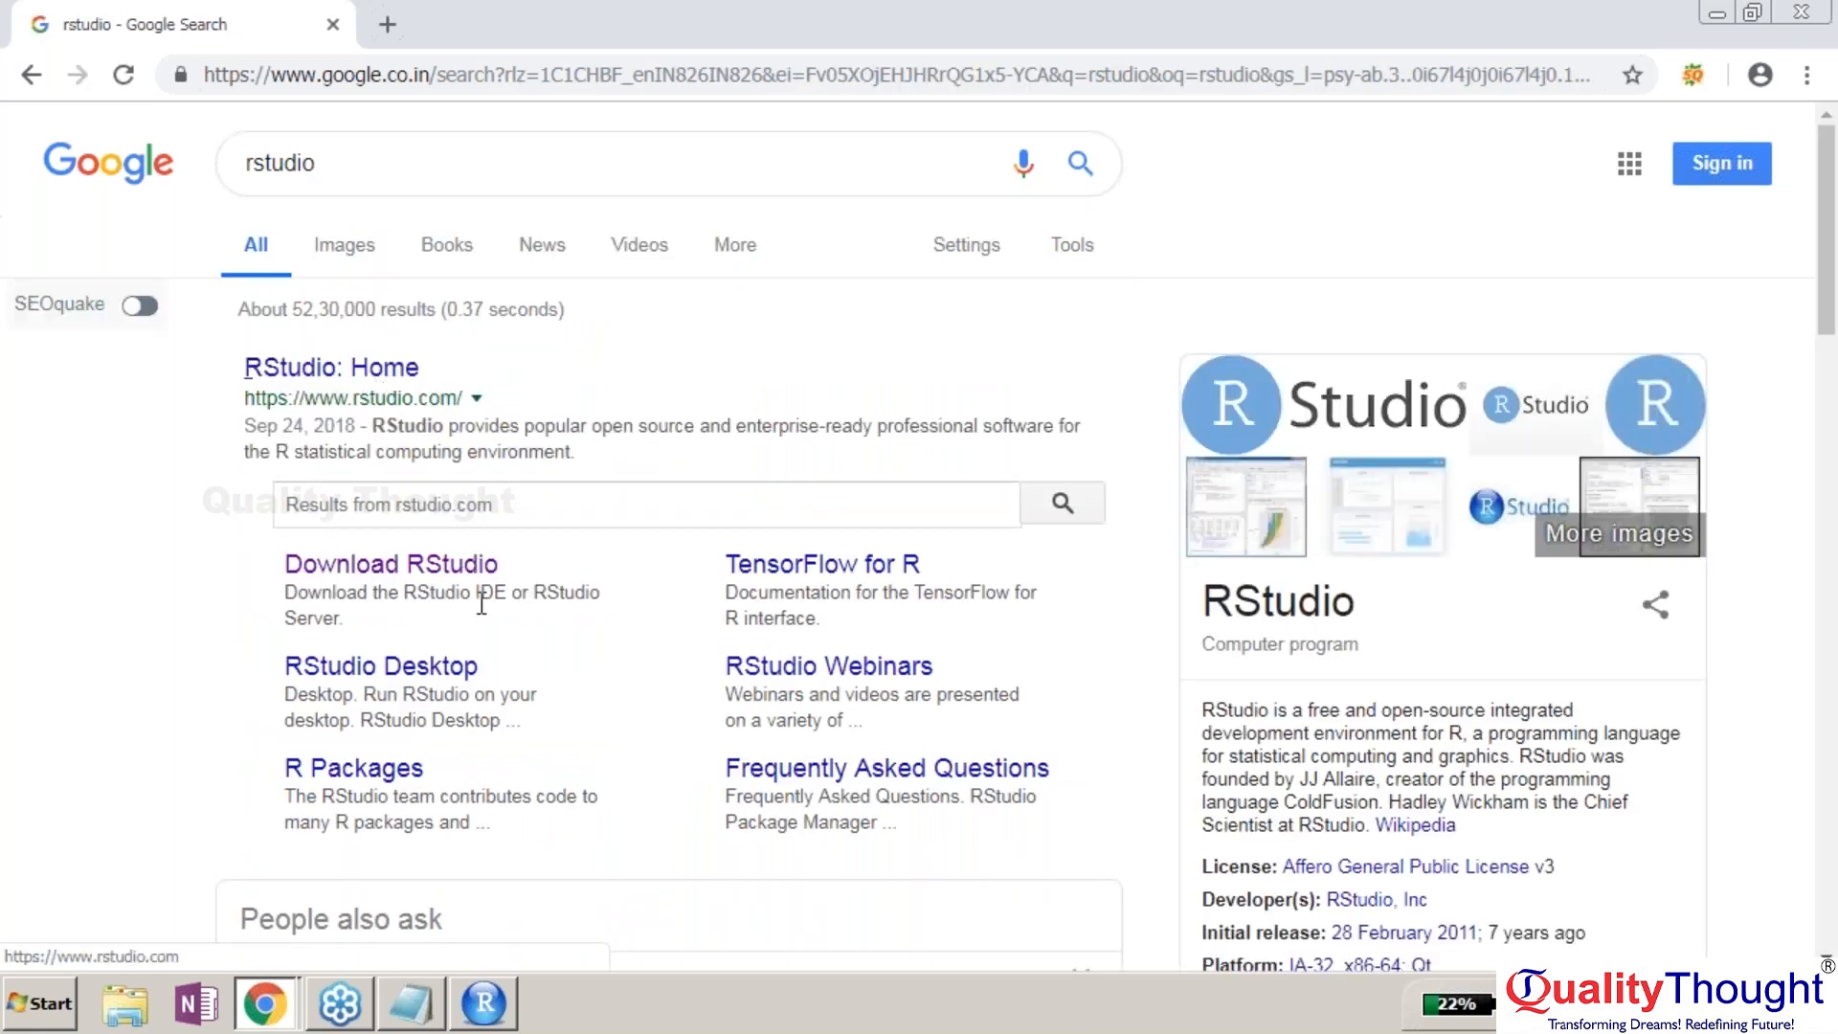
{"action": "left_click", "coordinate": [433, 573]}
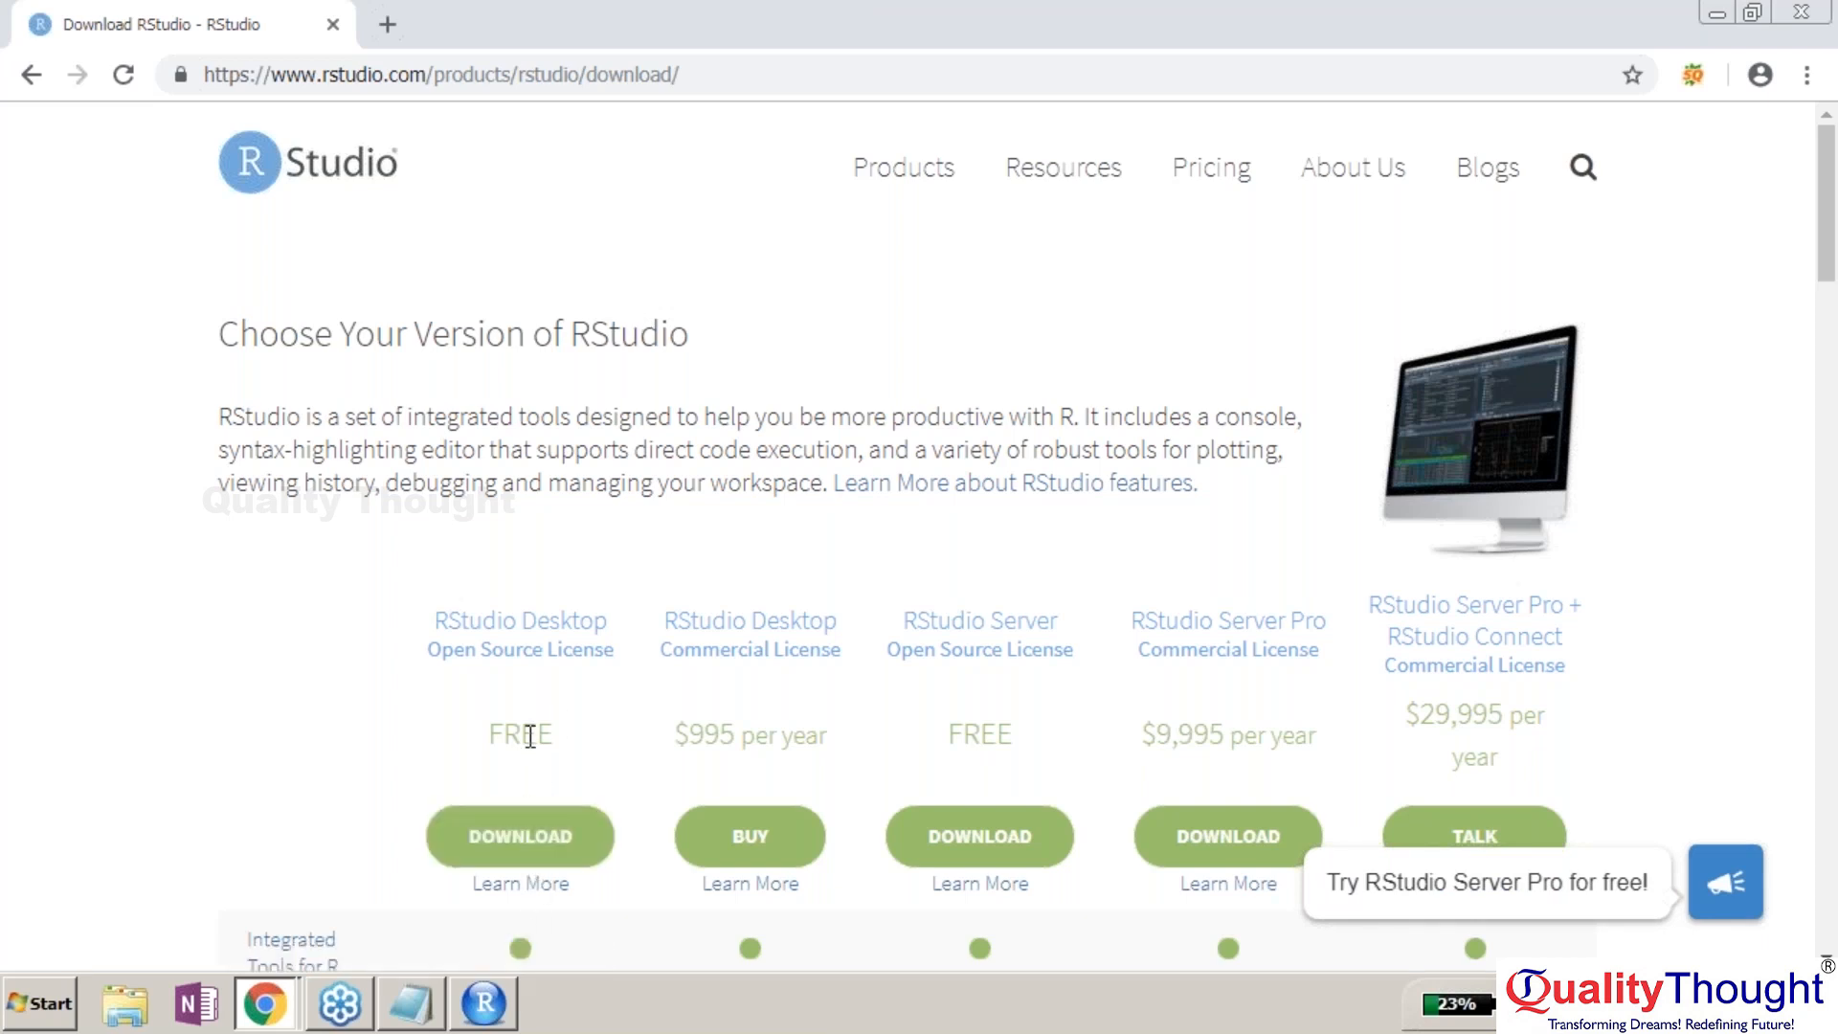
- Switch to RStudio, enlarge the console over the source pane, and evaluate 2*3 and 23*24
{"action": "left_click", "coordinate": [484, 1004]}
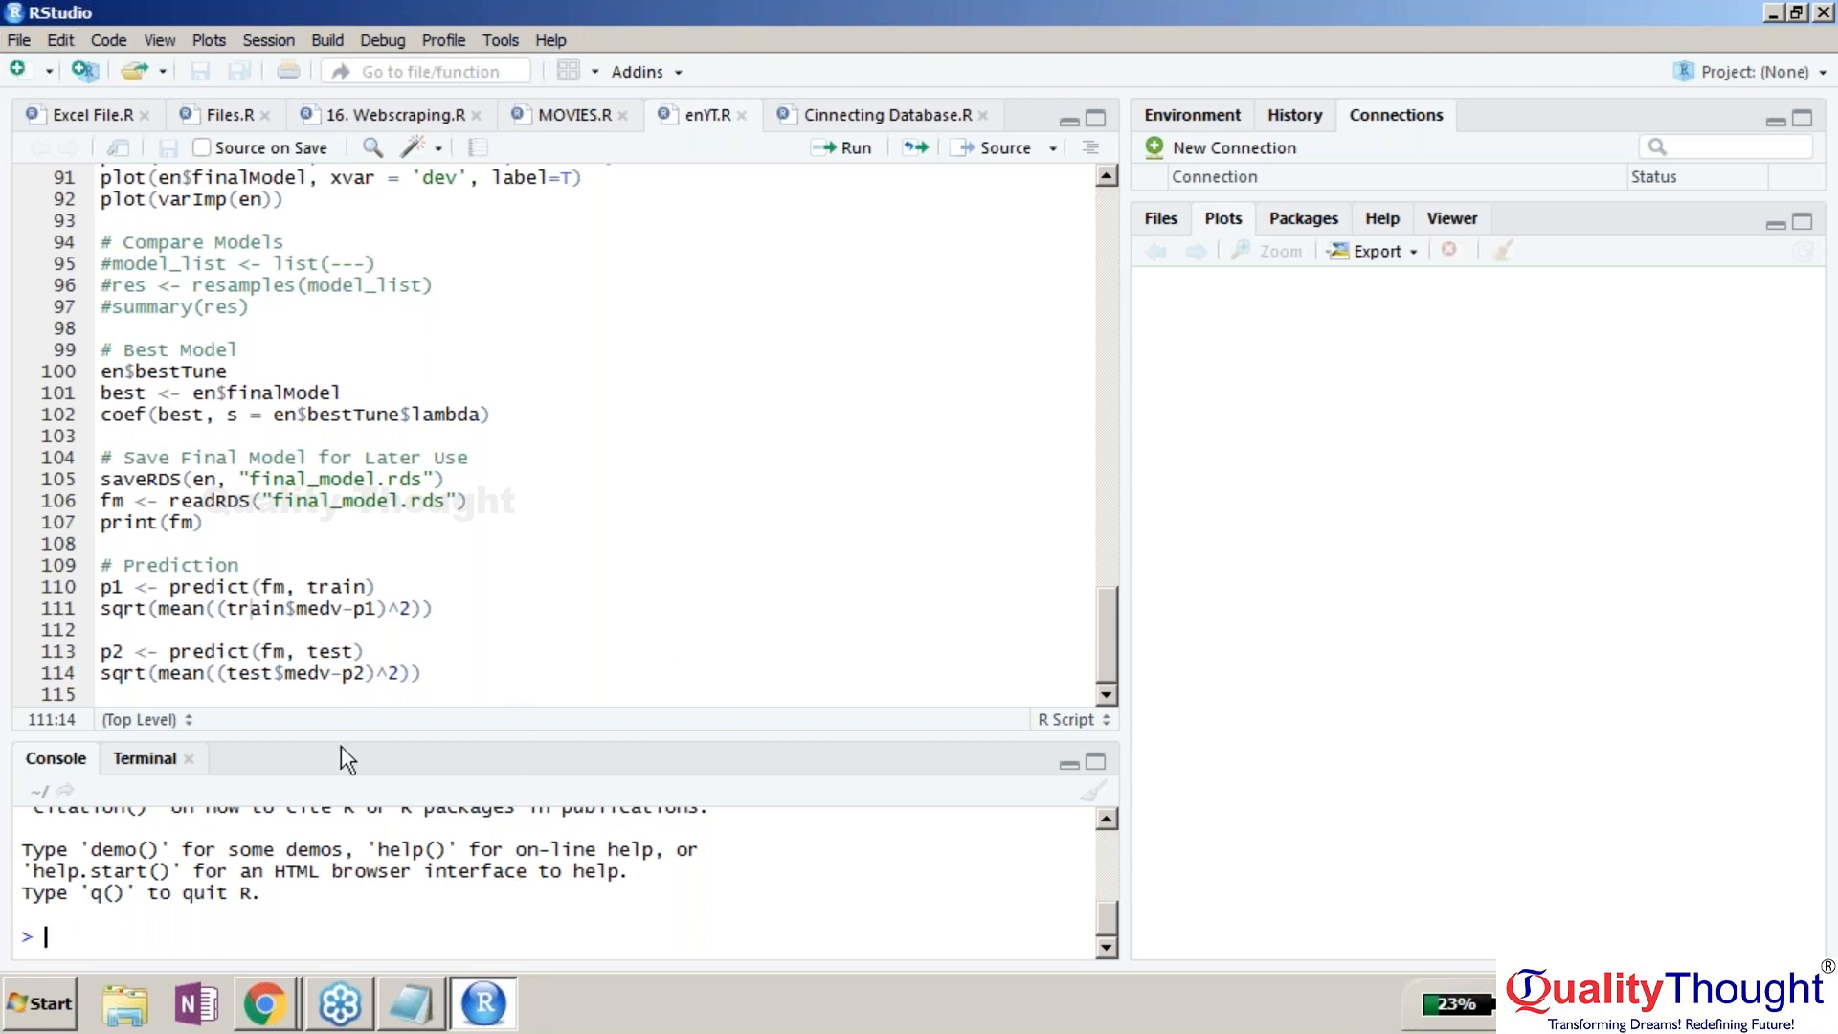
{"action": "left_click_drag", "start_coordinate": [370, 736], "coordinate": [370, 169]}
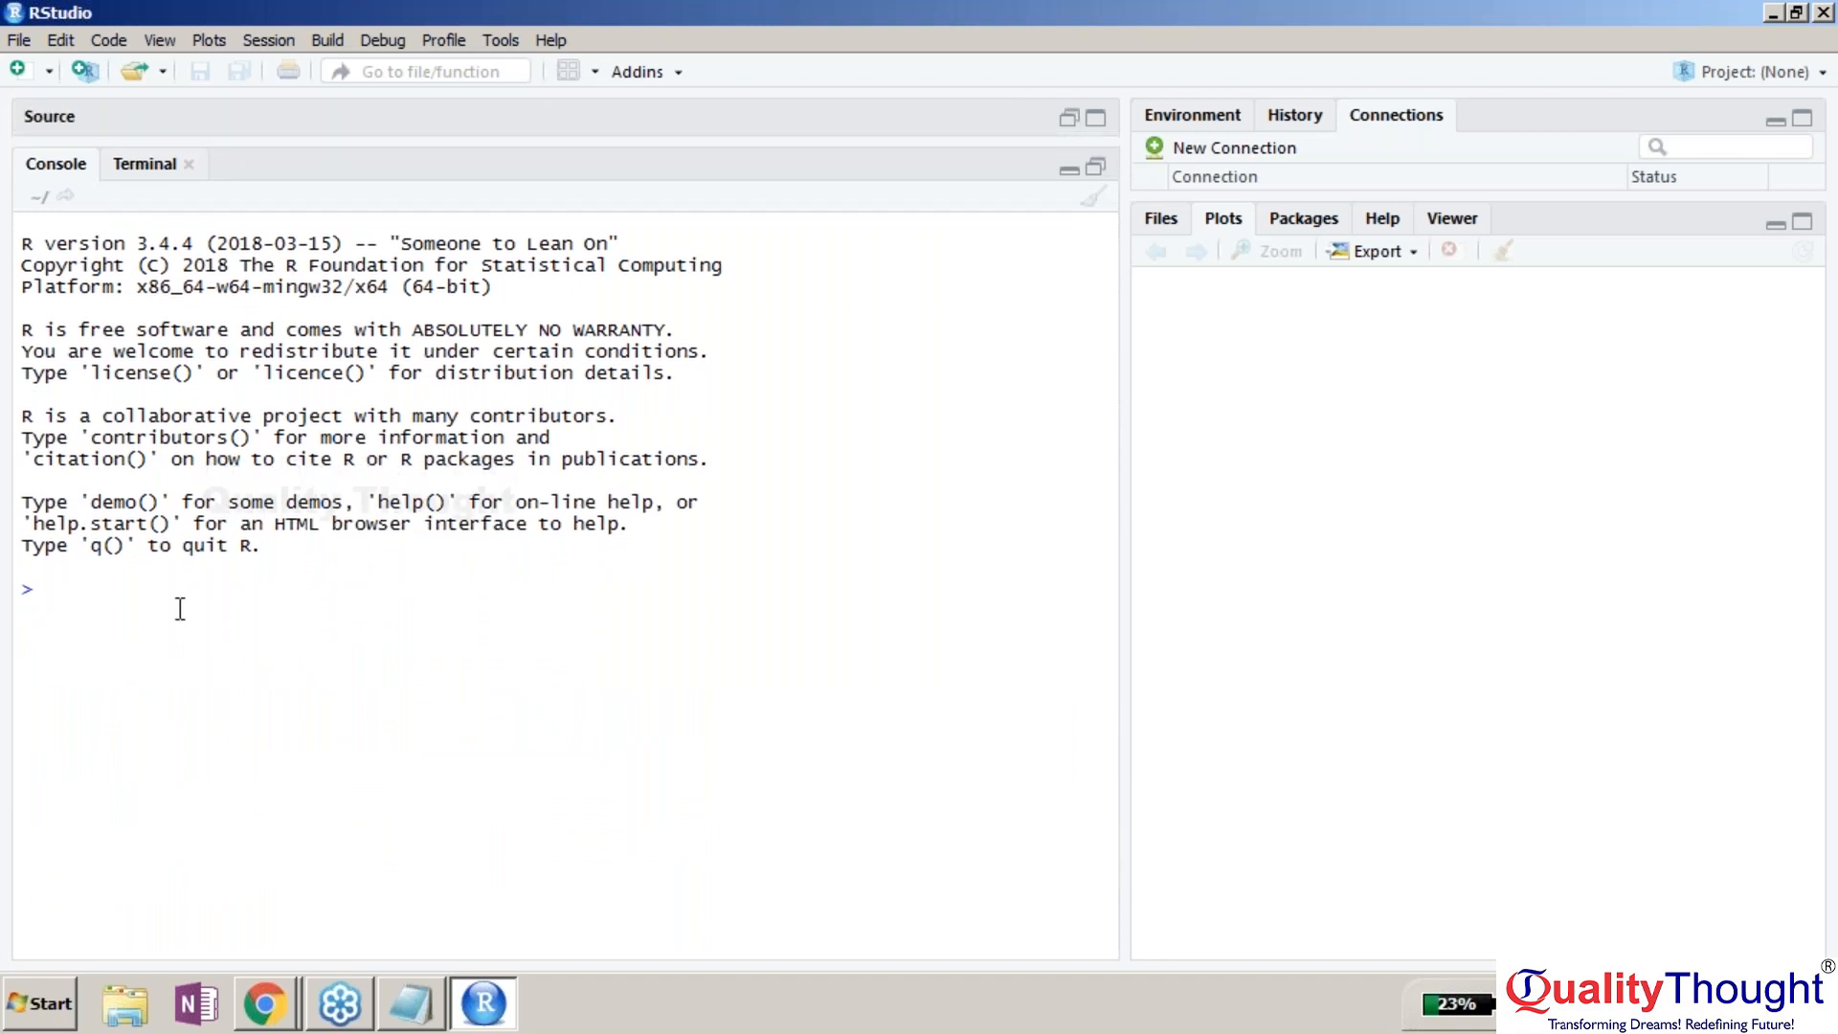
{"action": "type", "text": "@"}
{"action": "type", "text": "*"}
{"action": "key", "text": "BackSpace"}
{"action": "key", "text": "BackSpace"}
{"action": "type", "text": "2*3"}
{"action": "key", "text": "Return"}
{"action": "type", "text": "23*24"}
{"action": "key", "text": "Return"}
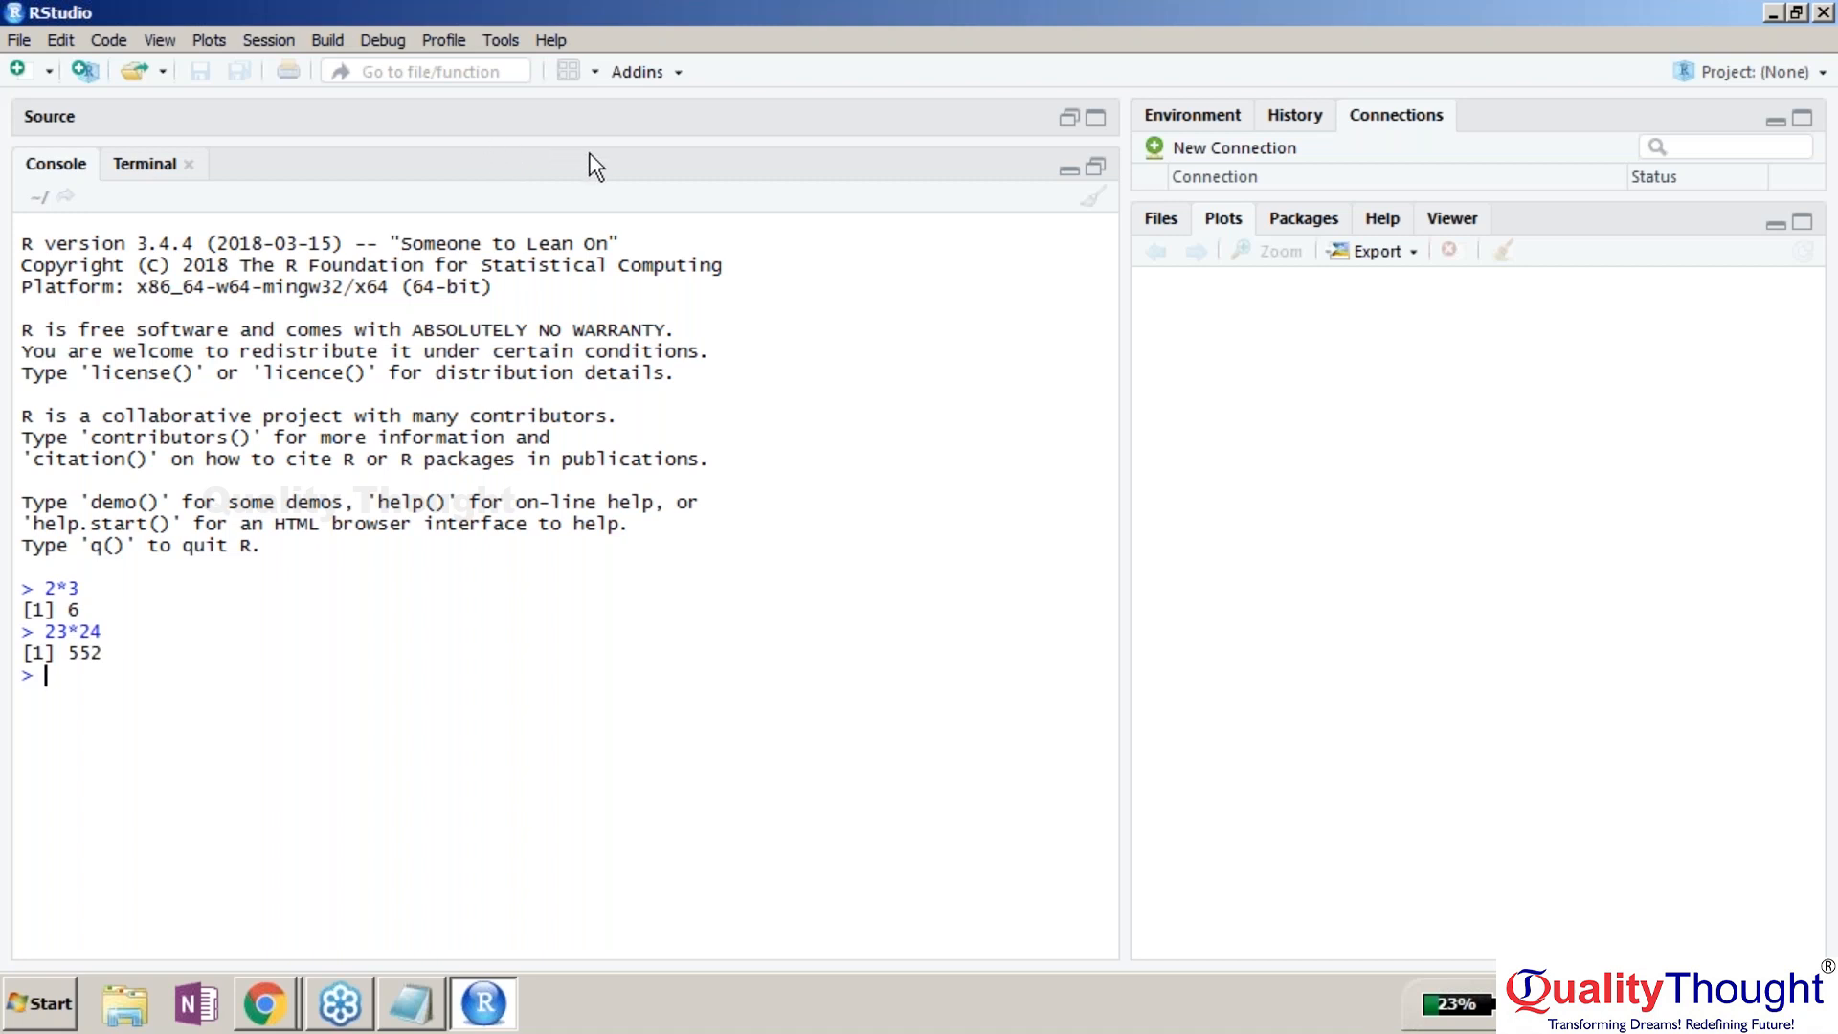
- Restore the source pane above the console and bring up the Excel File.R script
{"action": "key", "text": "ctrl+a"}
{"action": "left_click", "coordinate": [731, 308]}
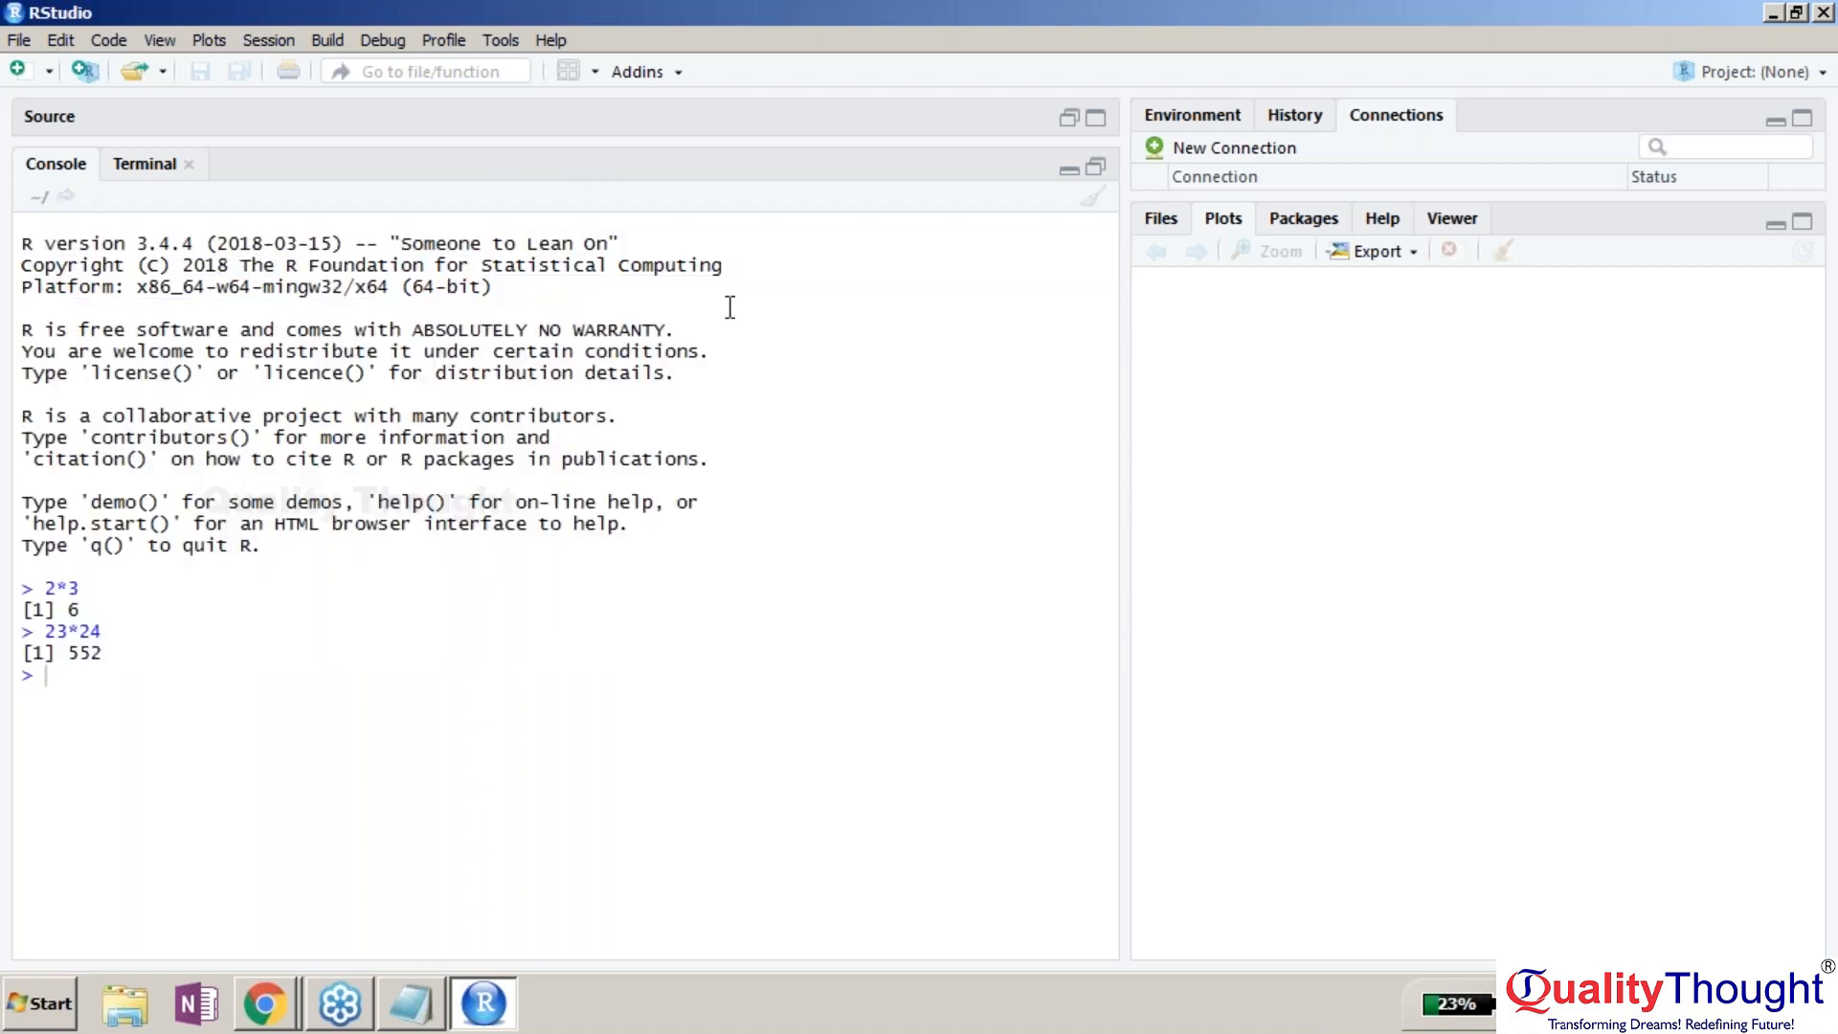
{"action": "left_click", "coordinate": [1069, 119]}
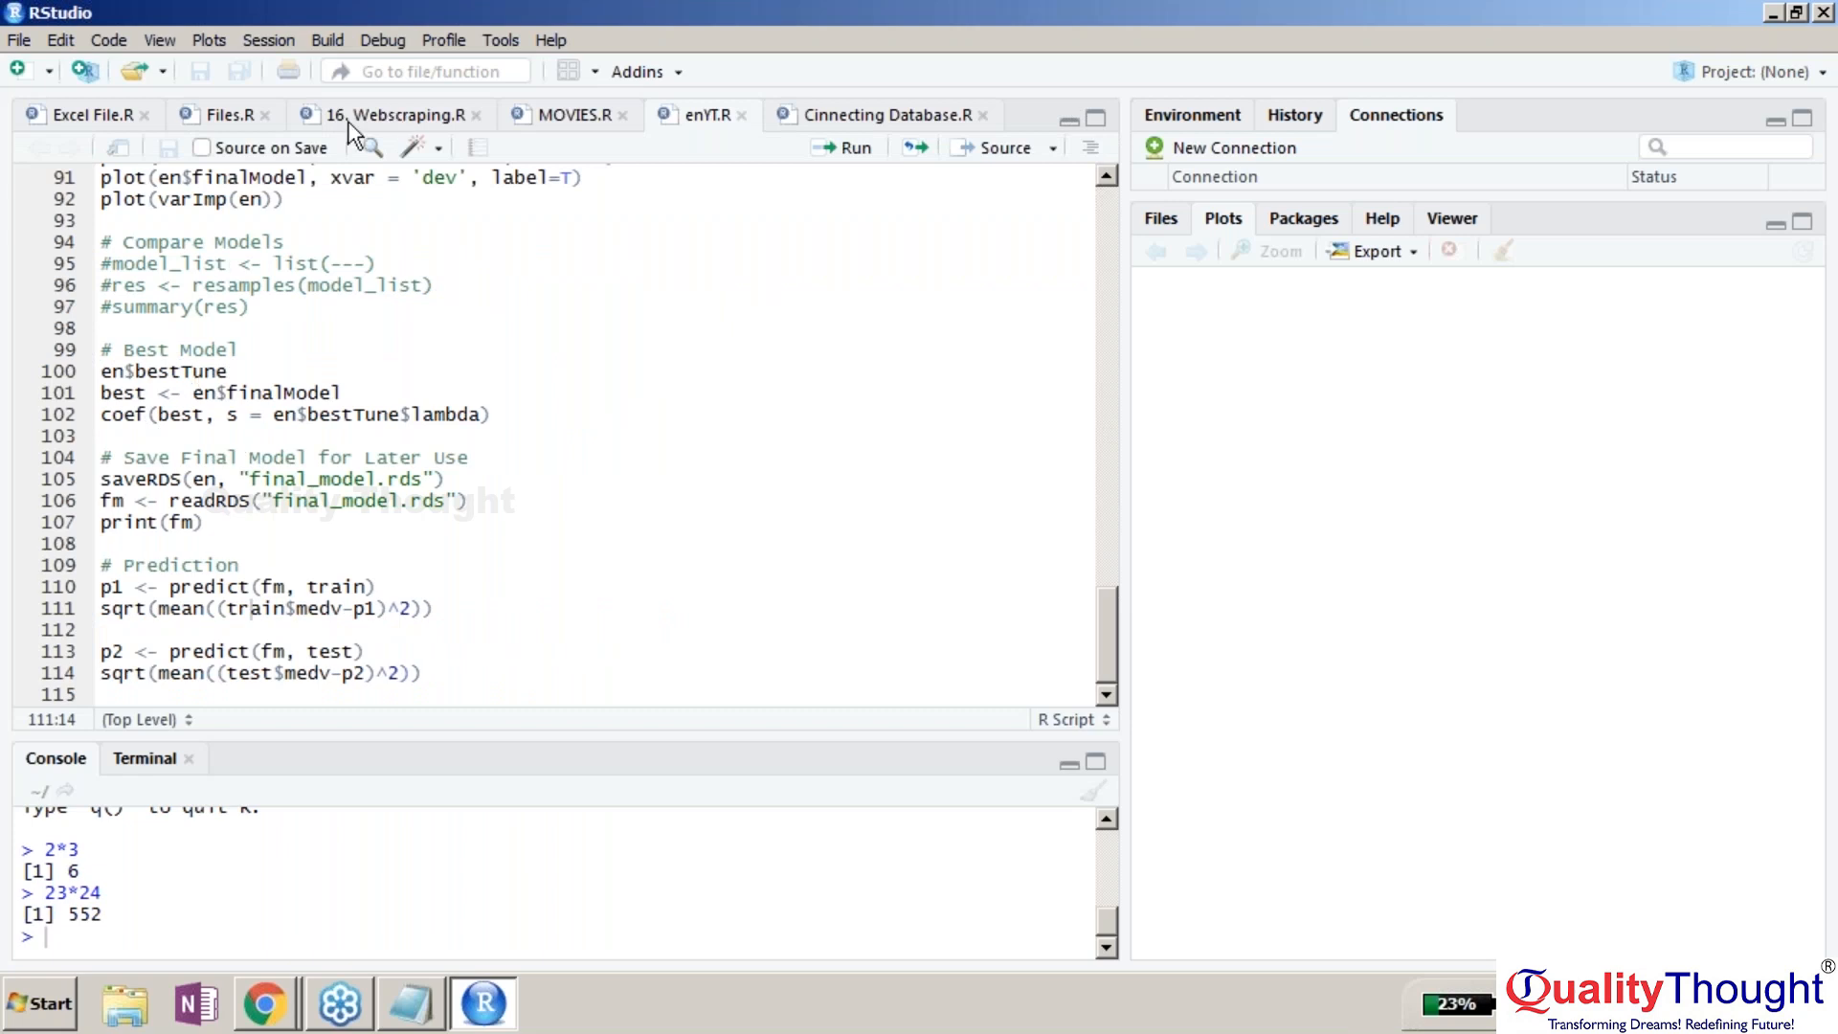
{"action": "left_click", "coordinate": [88, 117]}
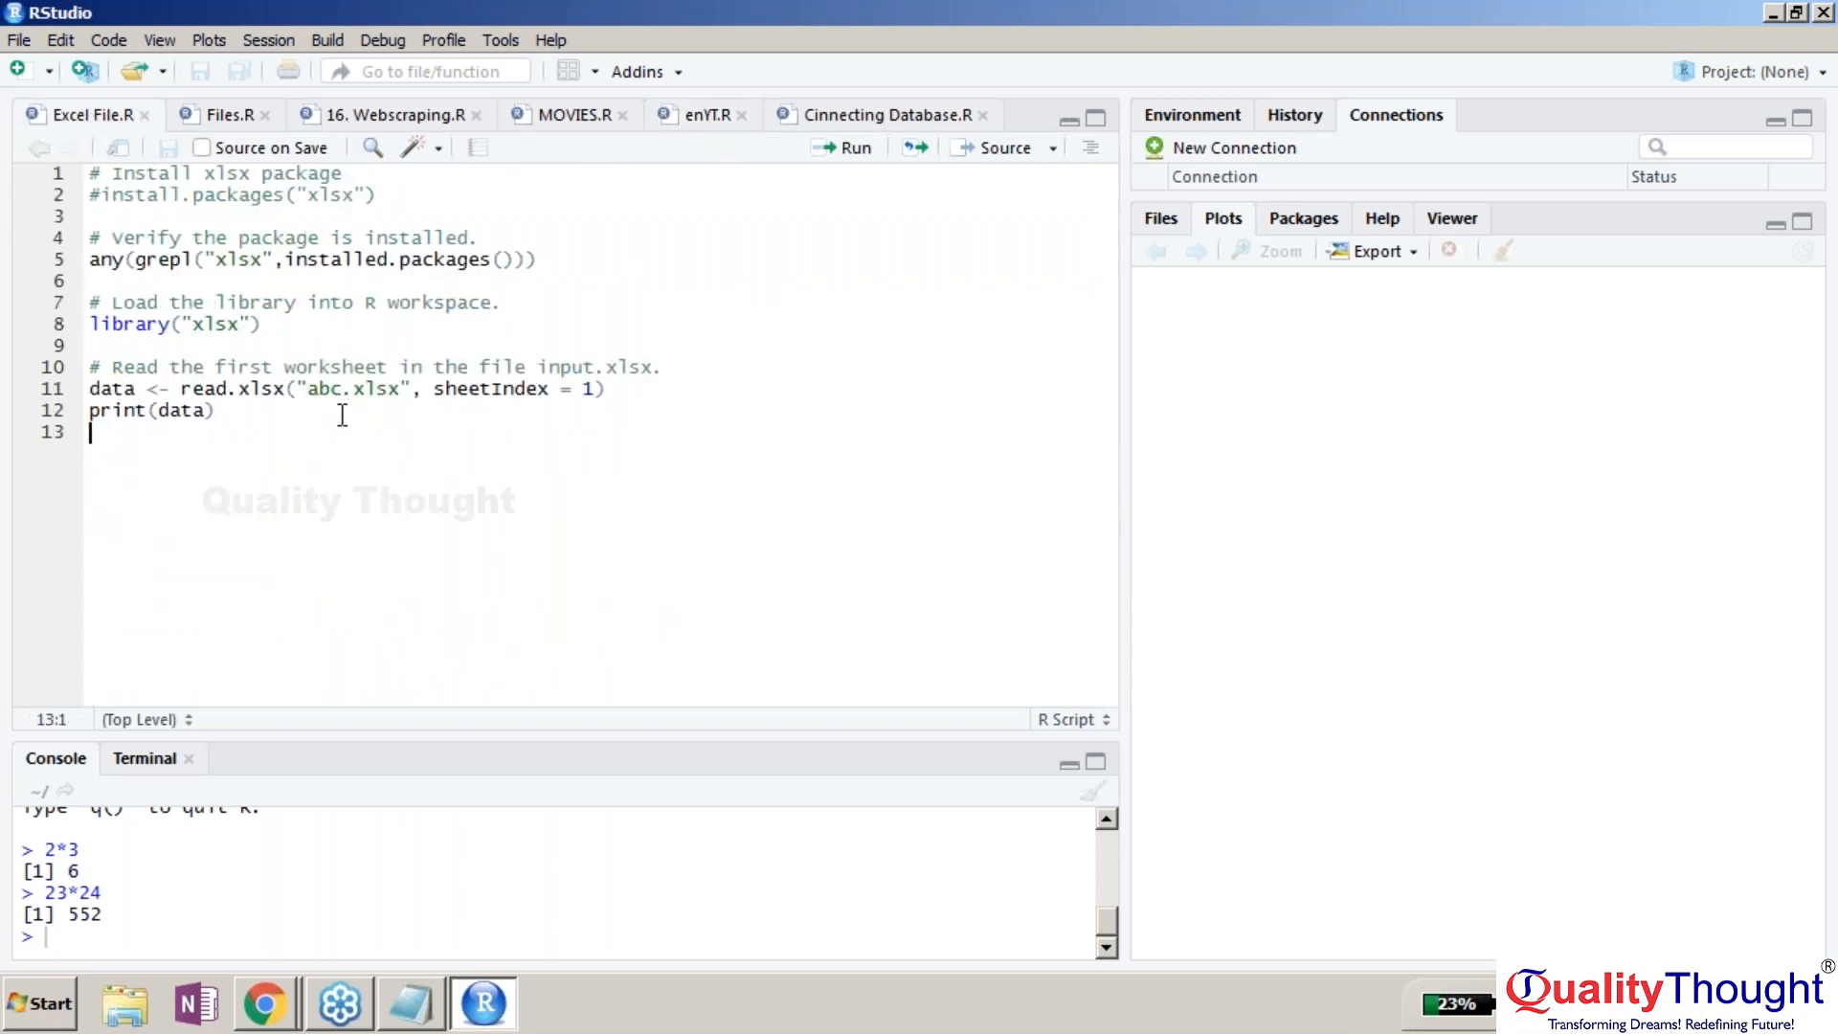
- Examine how the script loads the xlsx library, reads abc.xlsx with read.xlsx and sheetIndex, and prints the data
{"action": "left_click", "coordinate": [170, 279]}
{"action": "left_click_drag", "start_coordinate": [436, 395], "coordinate": [594, 395]}
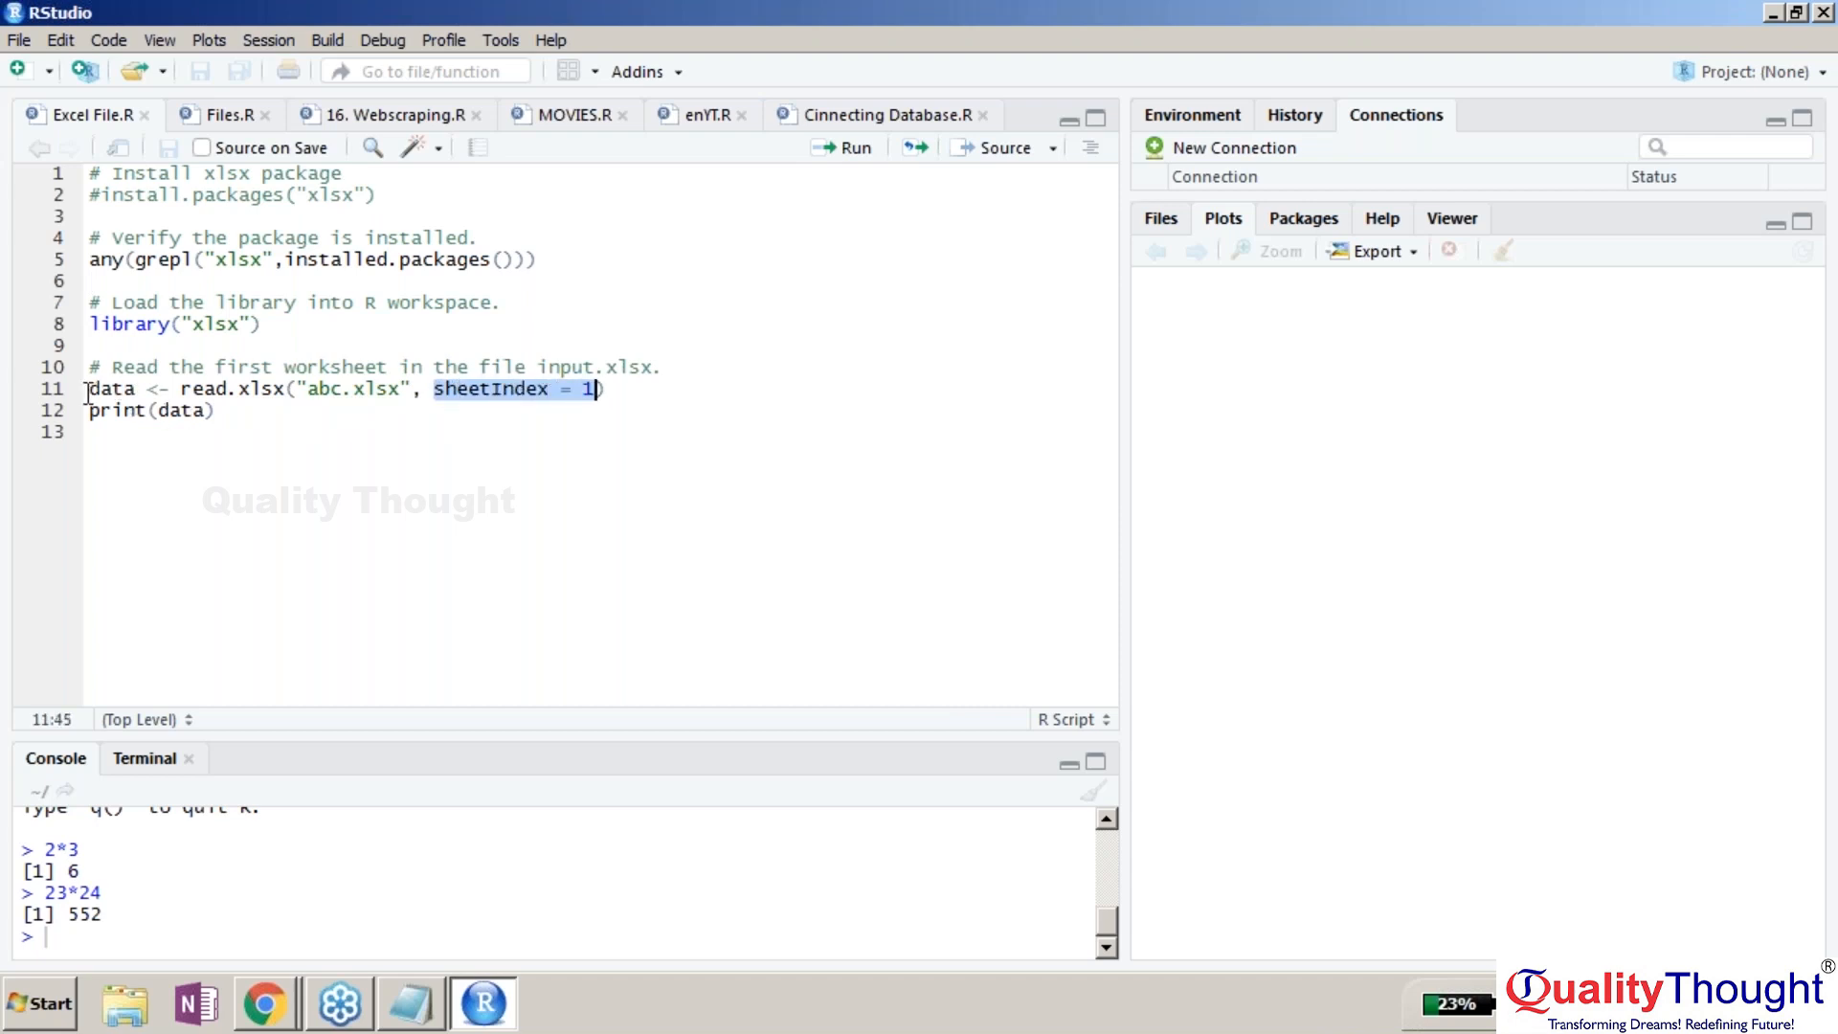
{"action": "left_click_drag", "start_coordinate": [181, 391], "coordinate": [287, 388]}
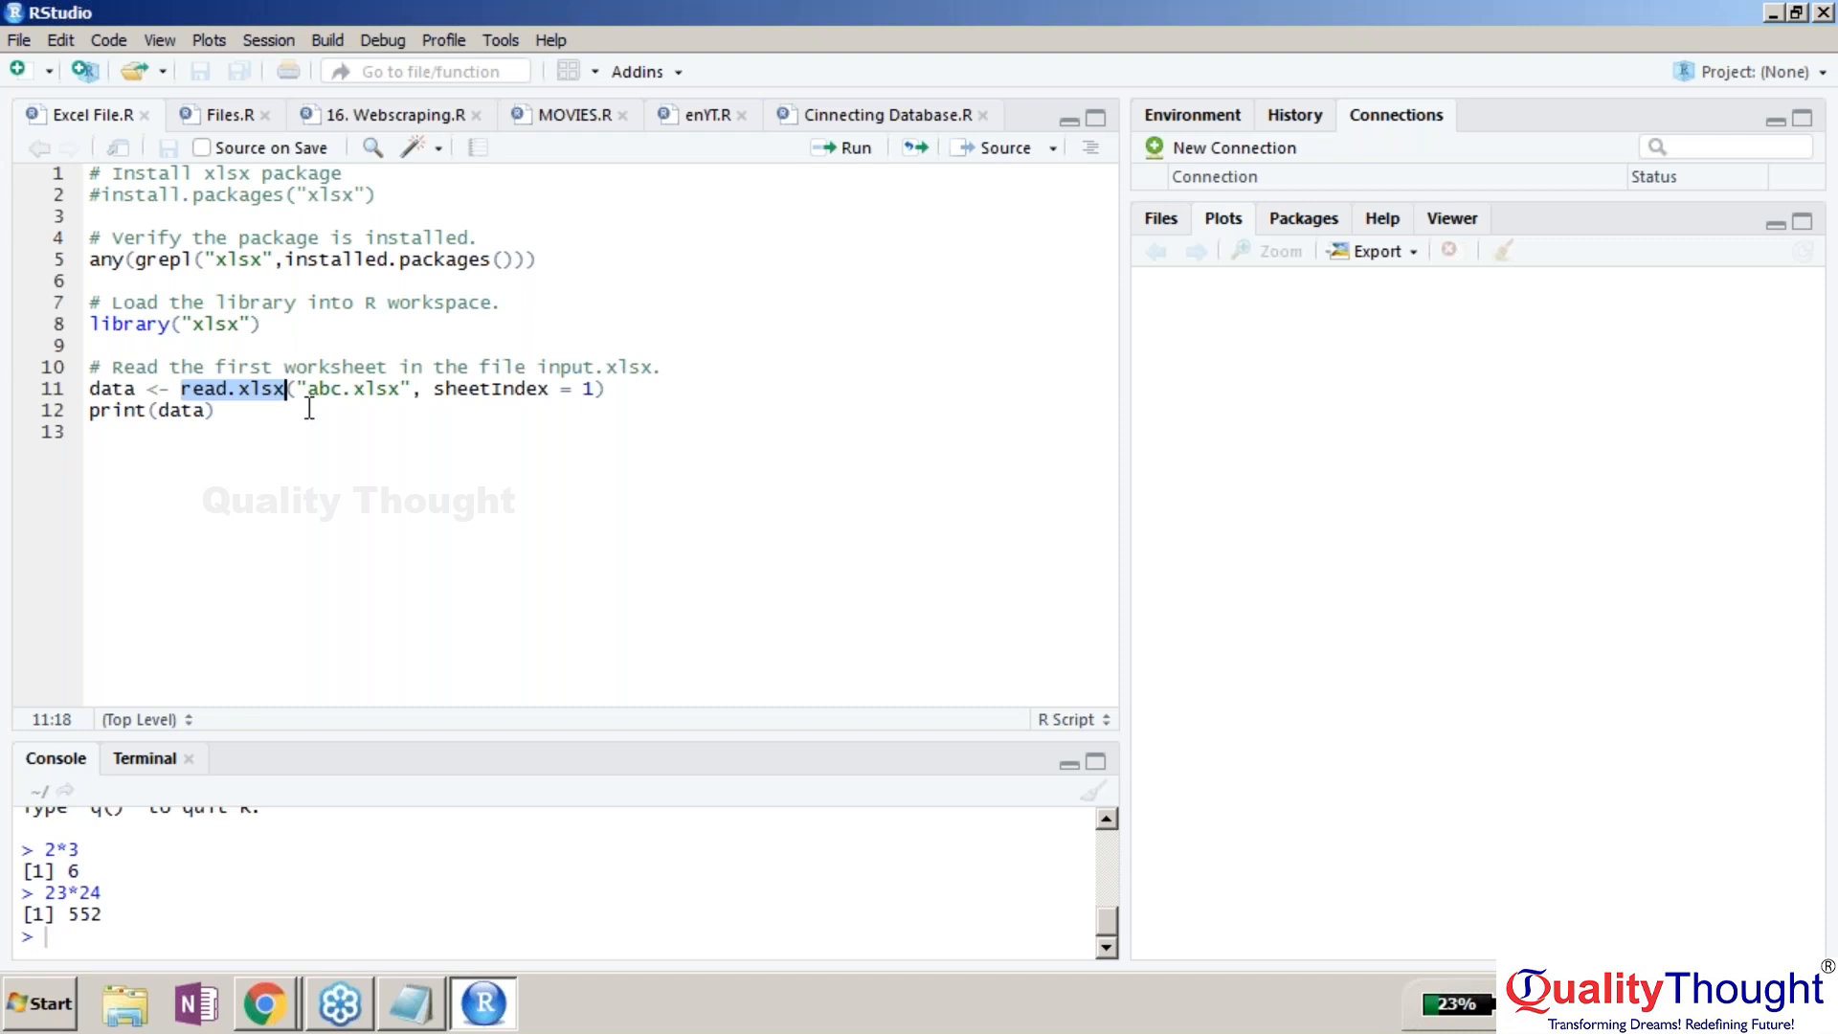
{"action": "left_click", "coordinate": [237, 411]}
{"action": "left_click_drag", "start_coordinate": [236, 412], "coordinate": [86, 393]}
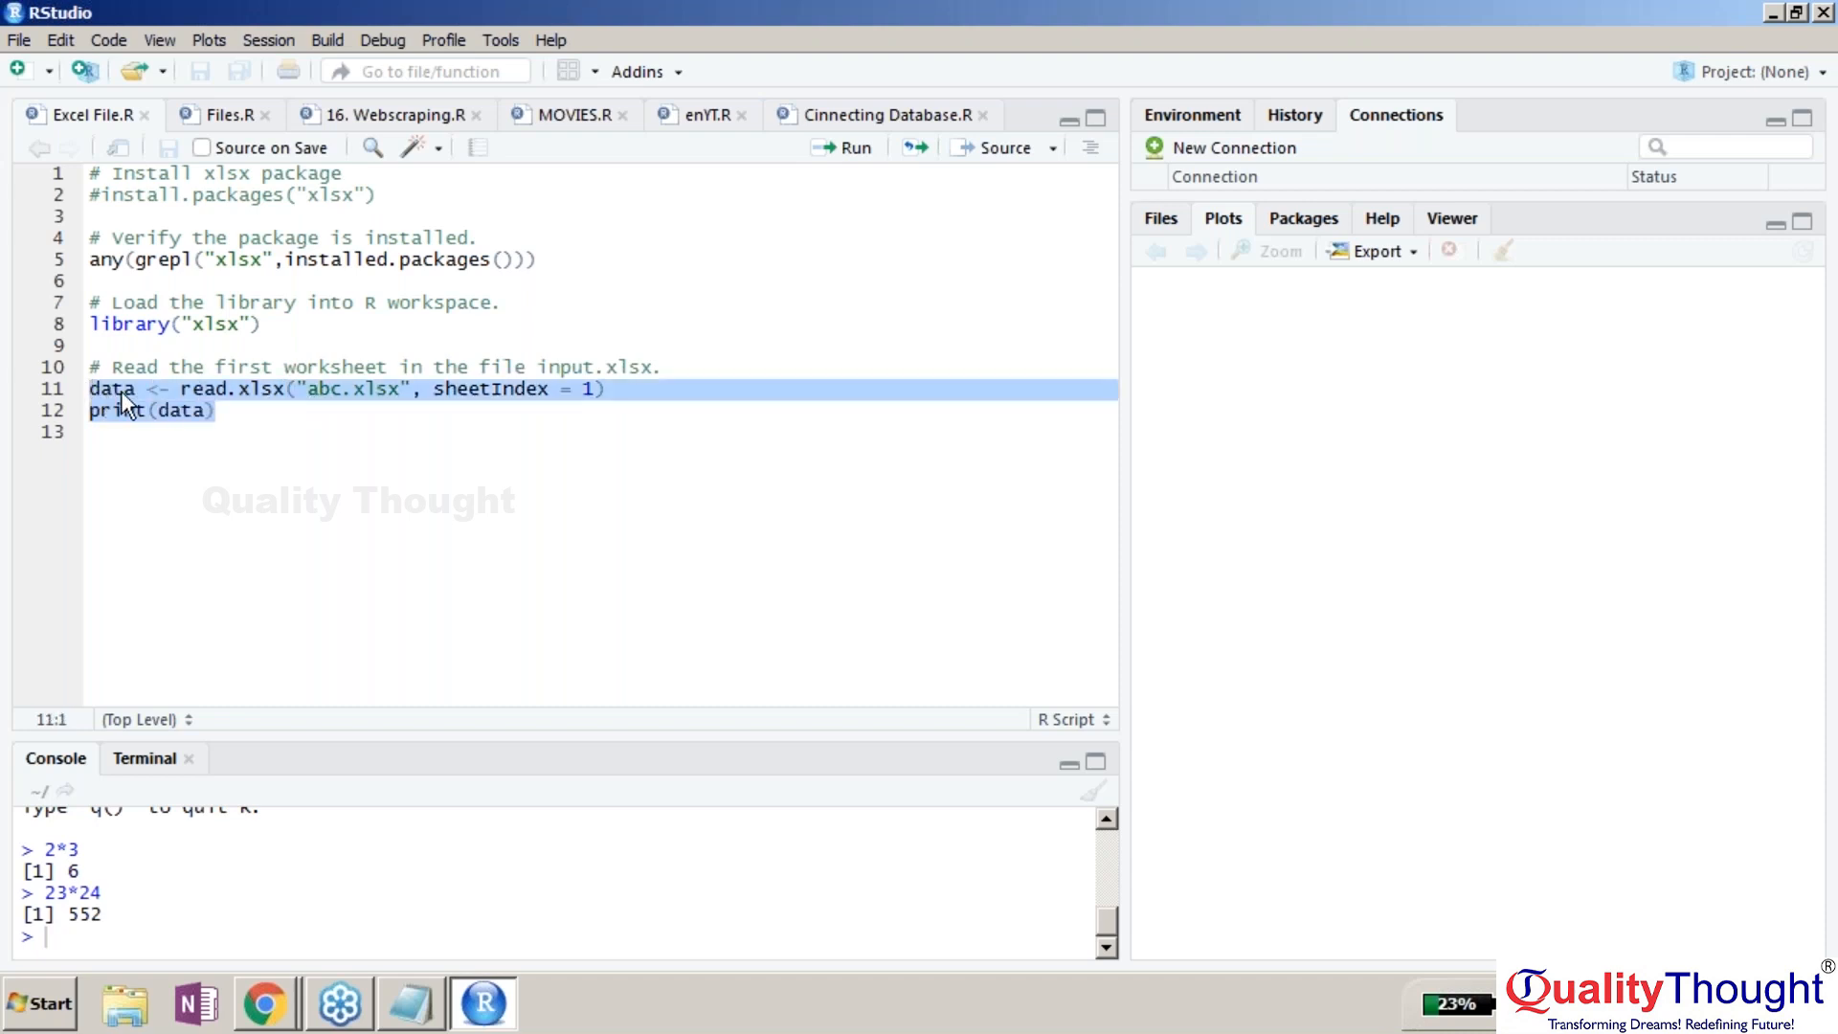
{"action": "left_click", "coordinate": [89, 321]}
{"action": "left_click_drag", "start_coordinate": [191, 324], "coordinate": [249, 326]}
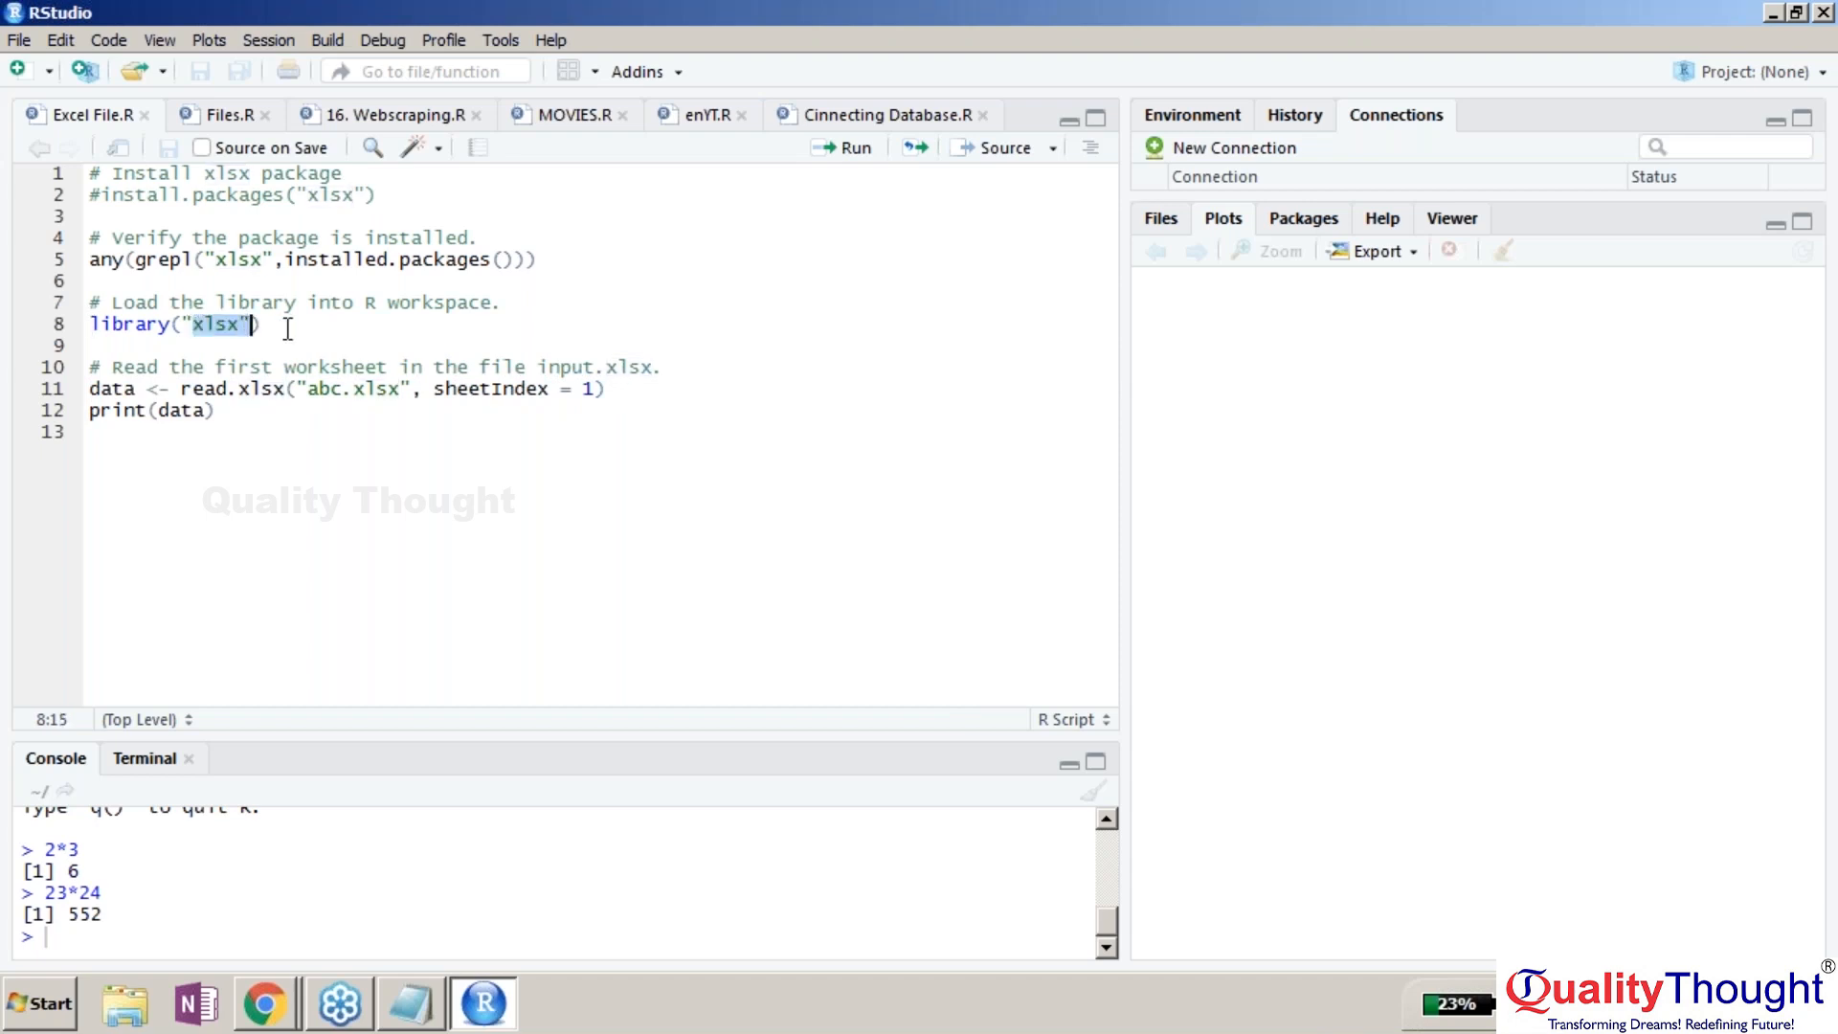
{"action": "left_click", "coordinate": [280, 326]}
- Run the line any(grepl("xlsx",installed.packages())) to check whether the xlsx package is installed, and inspect its console output
{"action": "left_click_drag", "start_coordinate": [93, 259], "coordinate": [547, 262]}
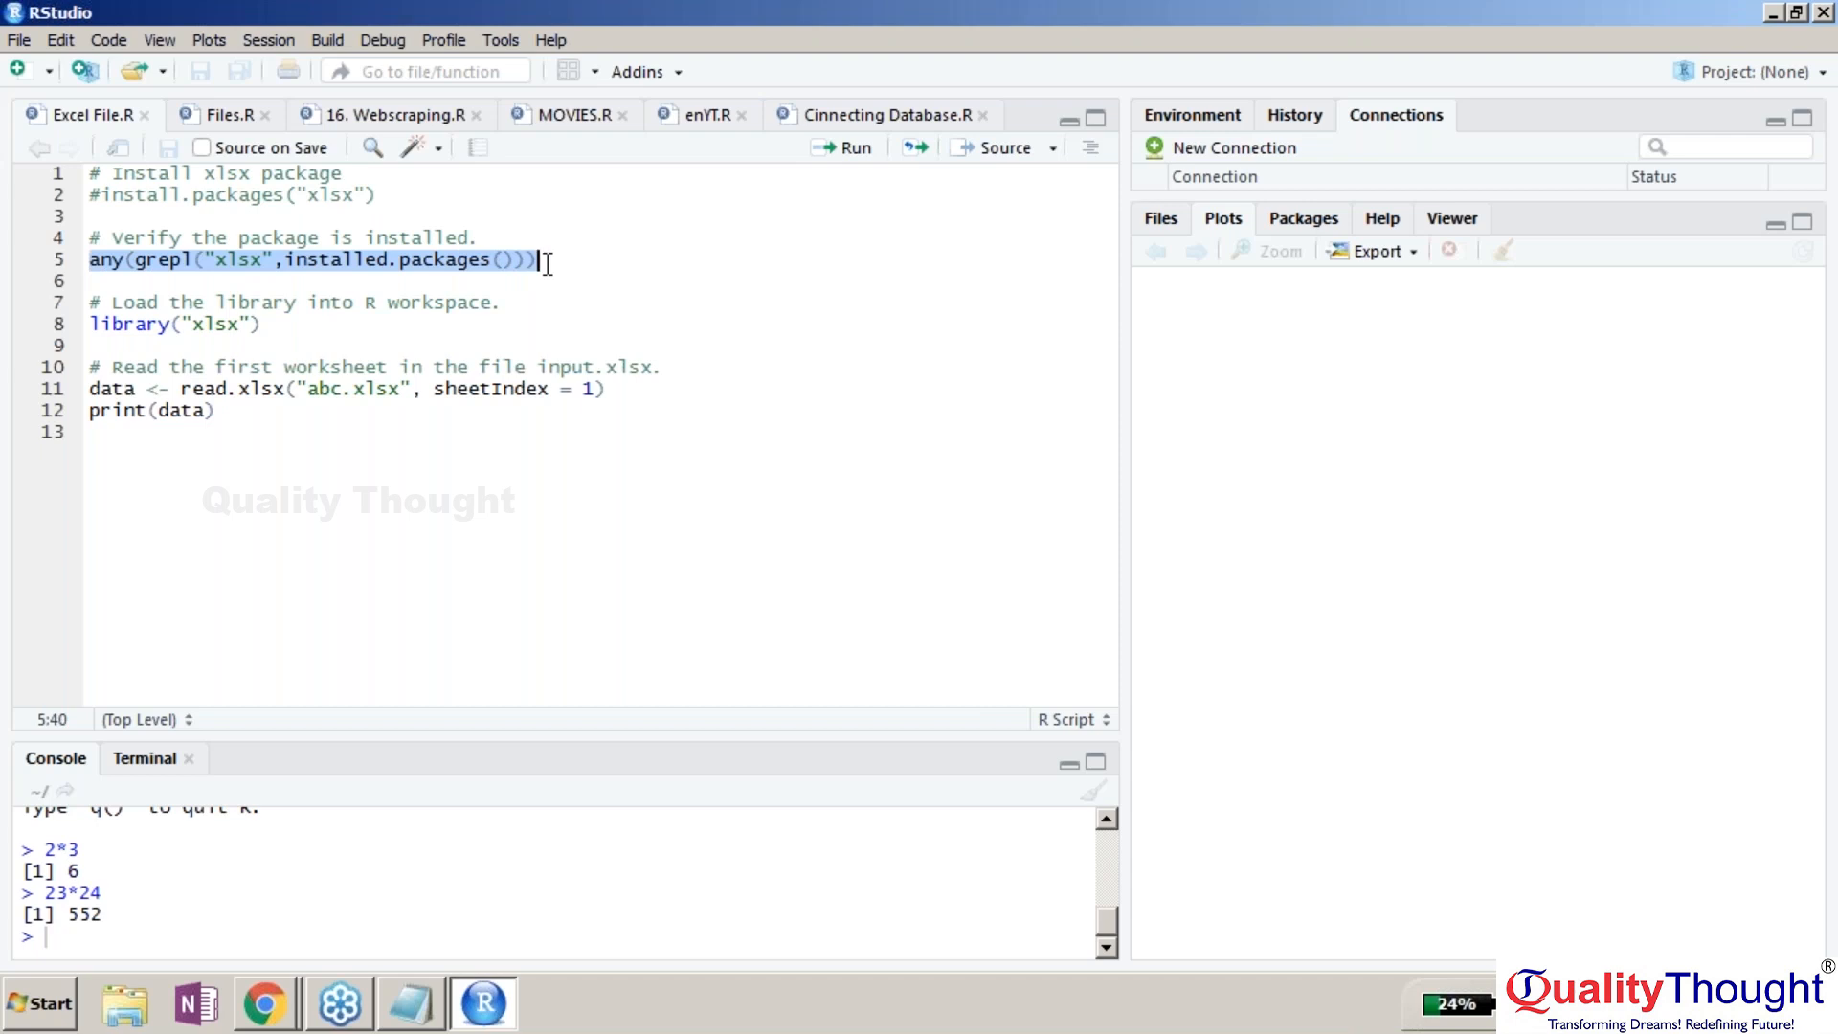
{"action": "key", "text": "ctrl+Return"}
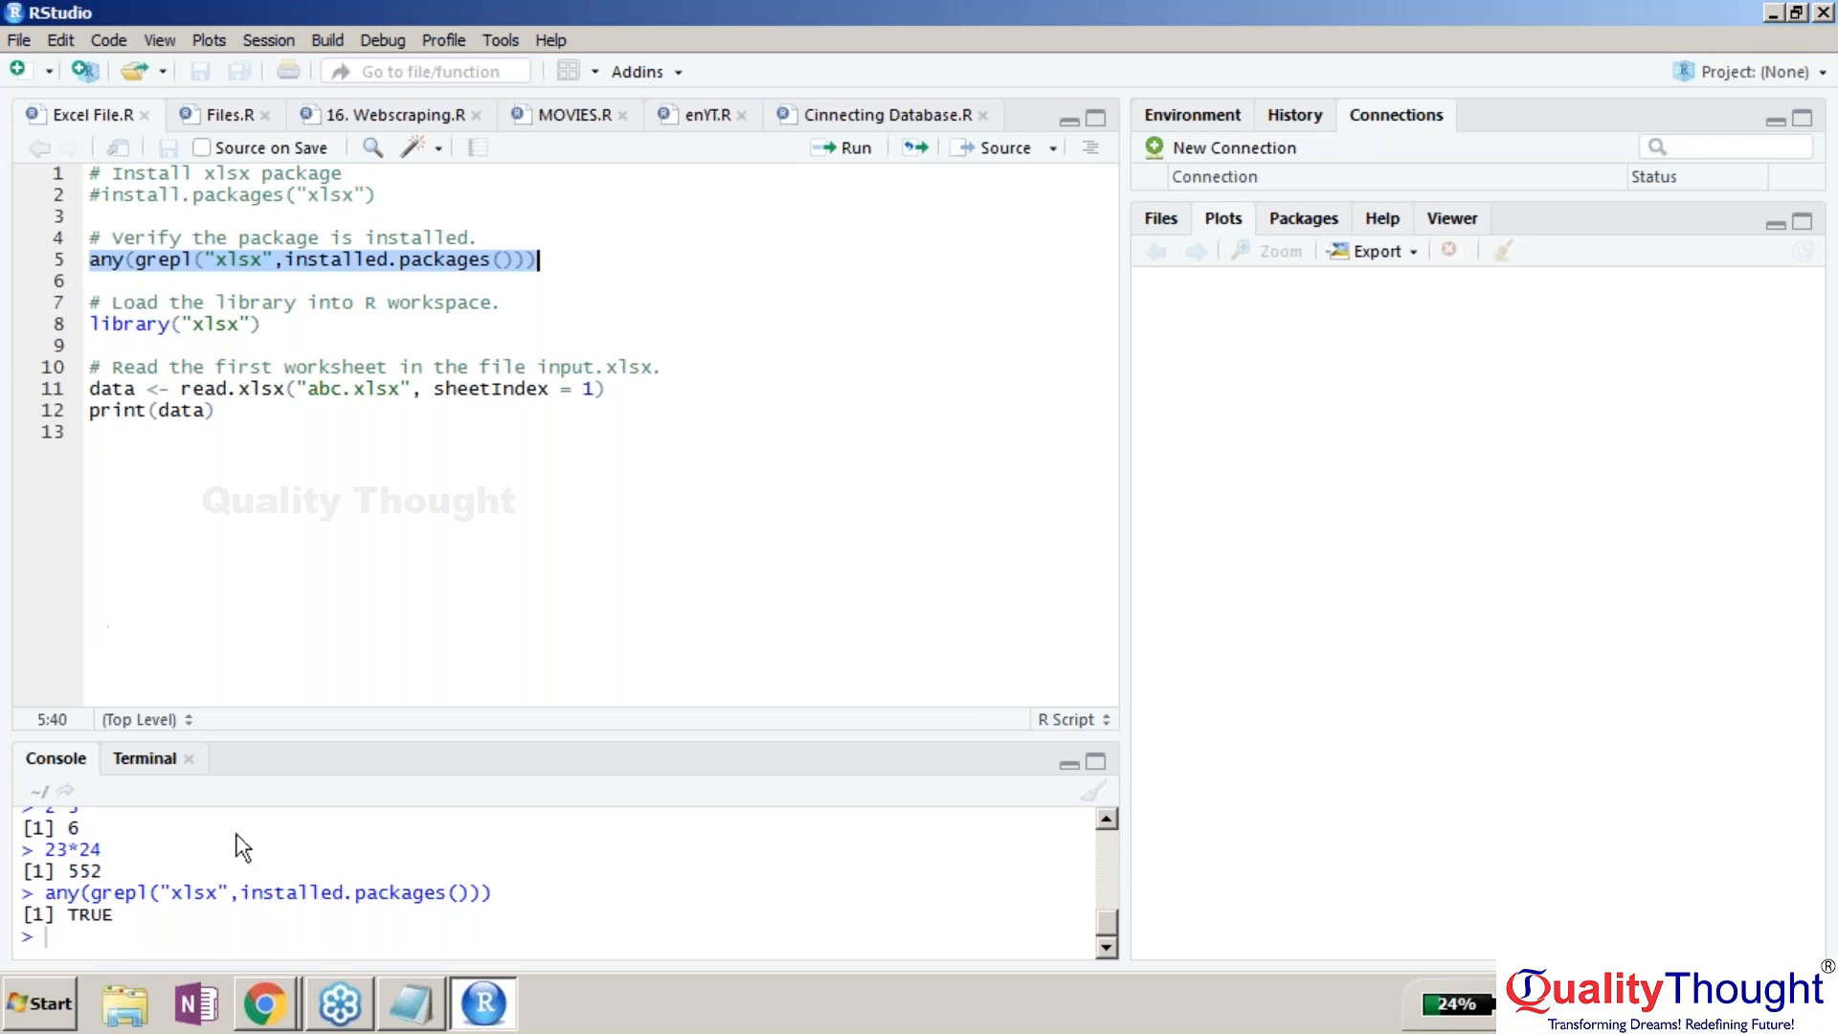
{"action": "left_click_drag", "start_coordinate": [128, 914], "coordinate": [64, 917]}
{"action": "left_click", "coordinate": [484, 546]}
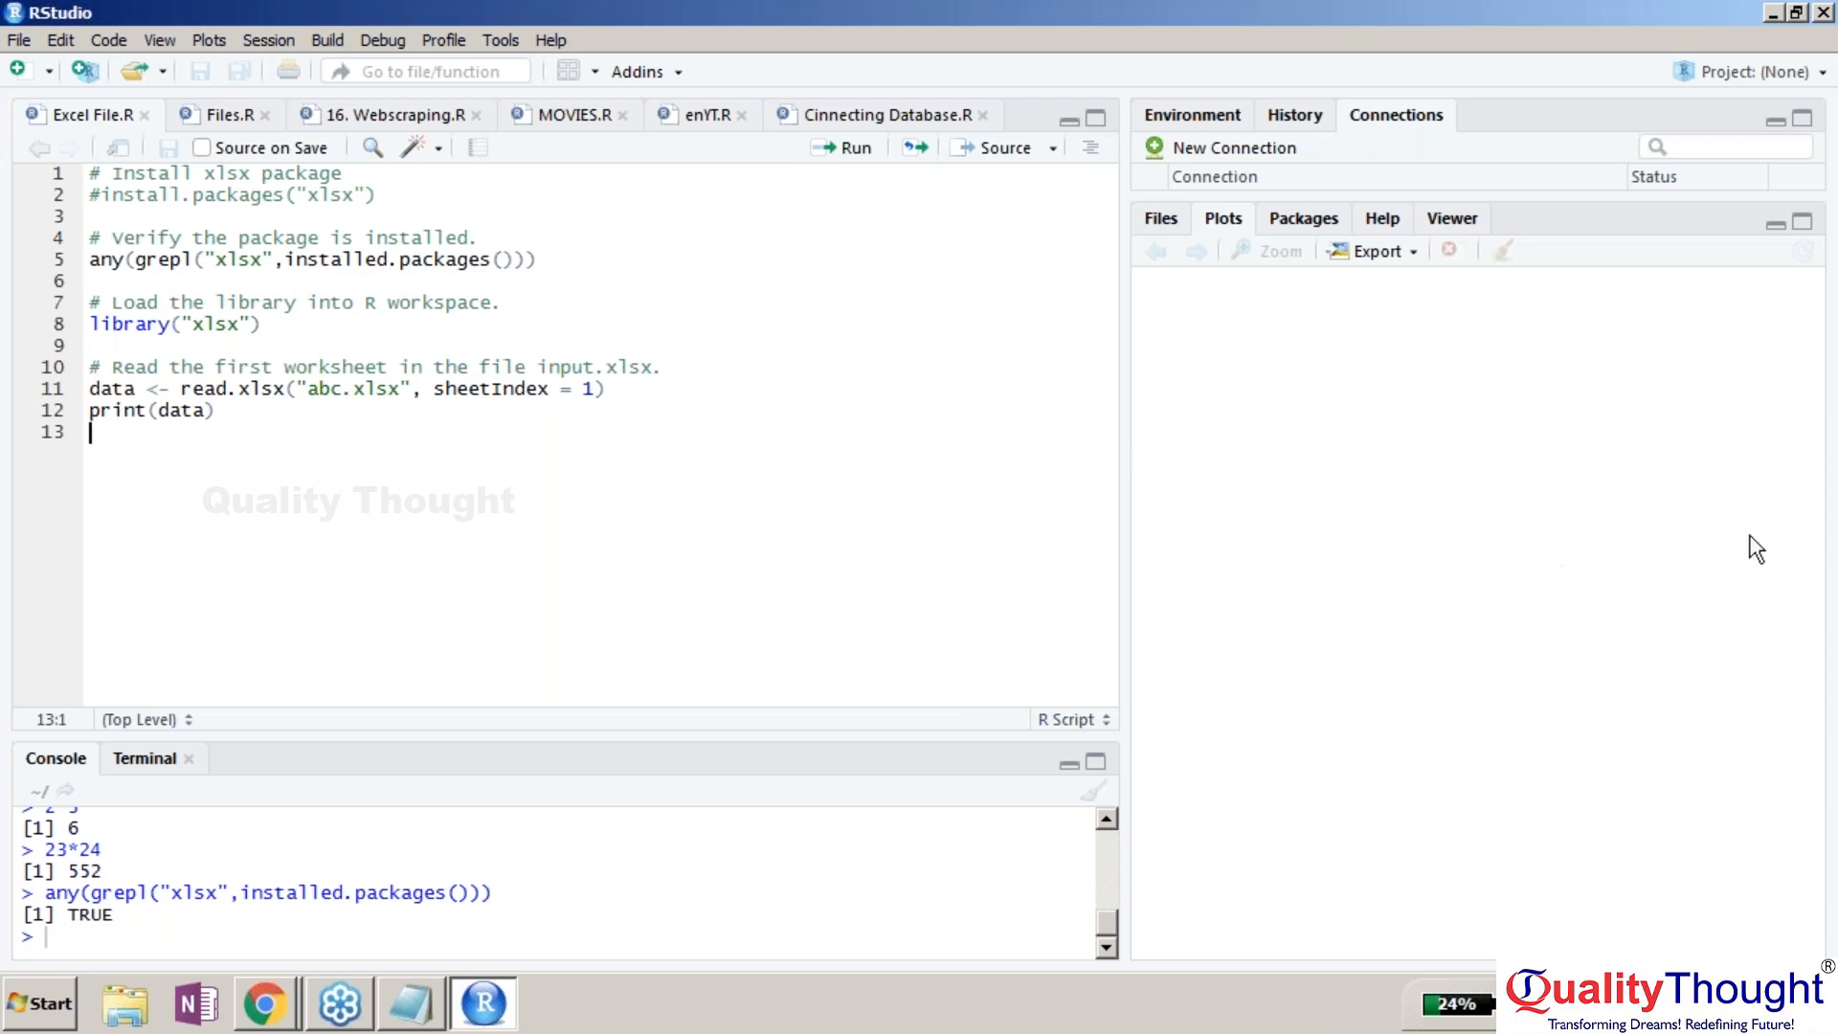
- Run library("xlsx") and the line that reads sheetIndex 1 of abc.xlsx into data
{"action": "left_click", "coordinate": [1830, 498]}
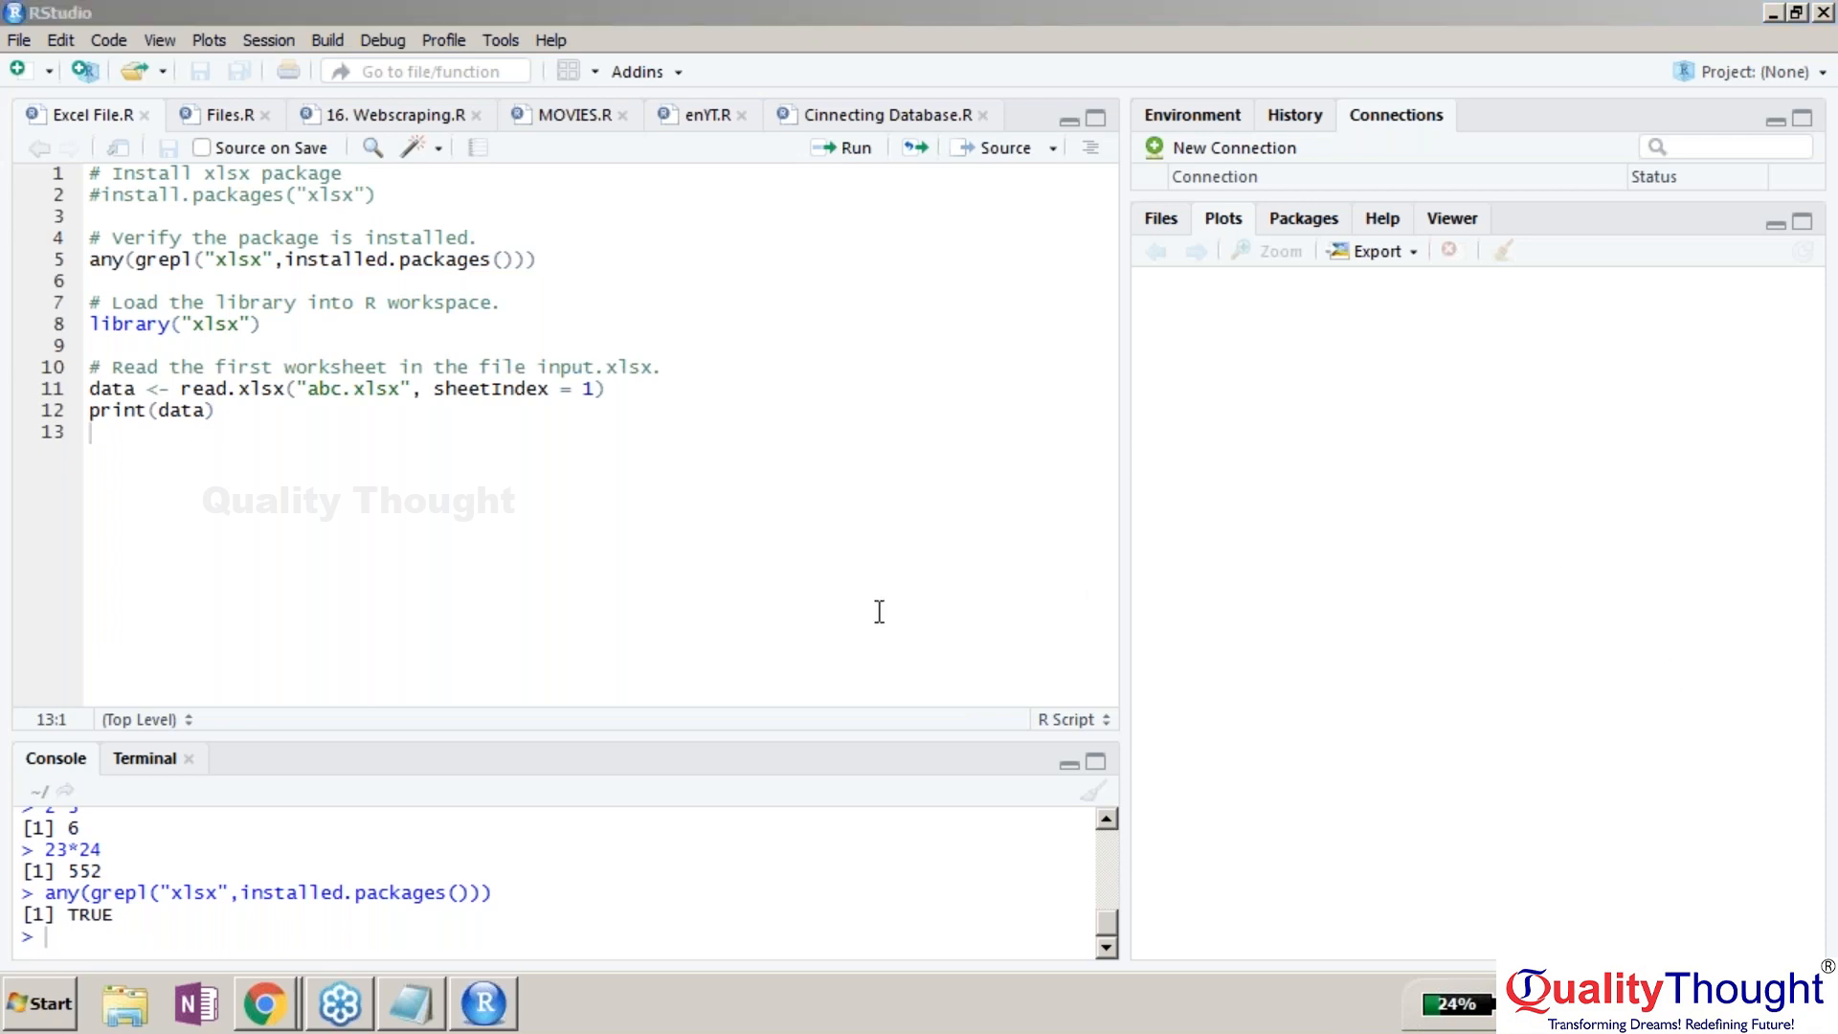
{"action": "left_click", "coordinate": [661, 442]}
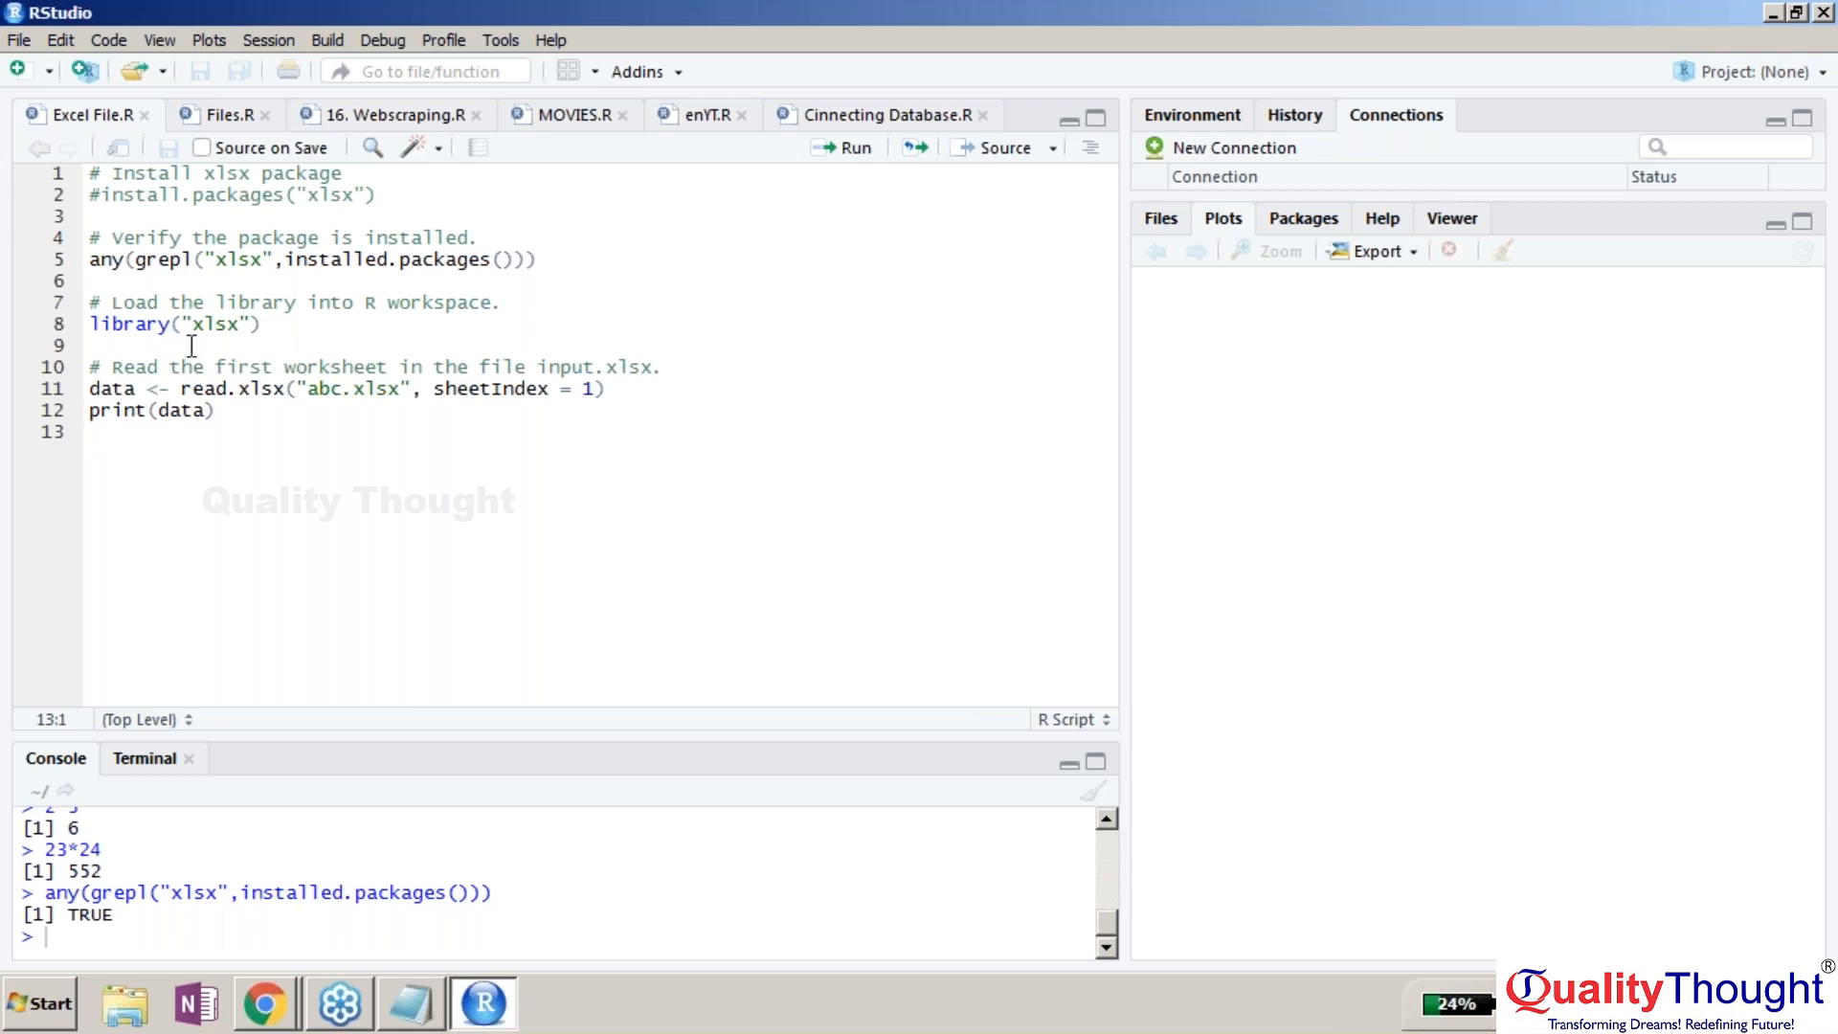
{"action": "left_click_drag", "start_coordinate": [269, 325], "coordinate": [20, 340]}
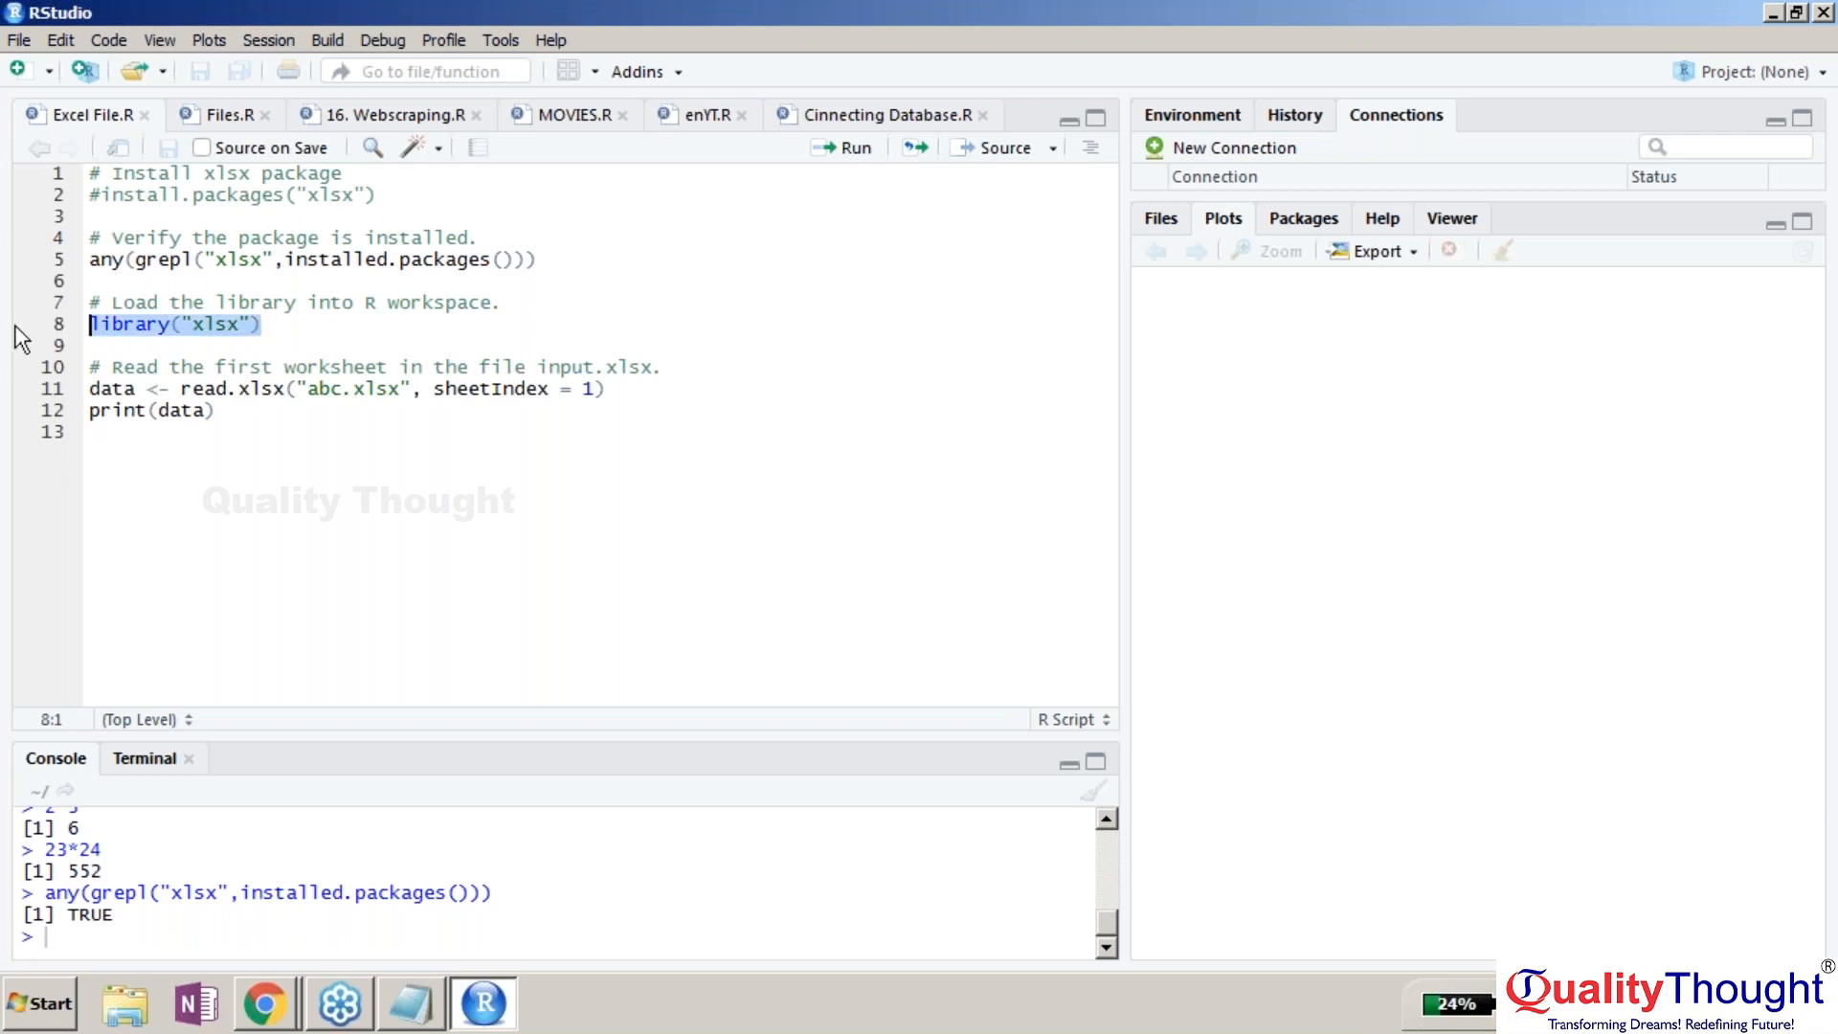
{"action": "key", "text": "ctrl+Return"}
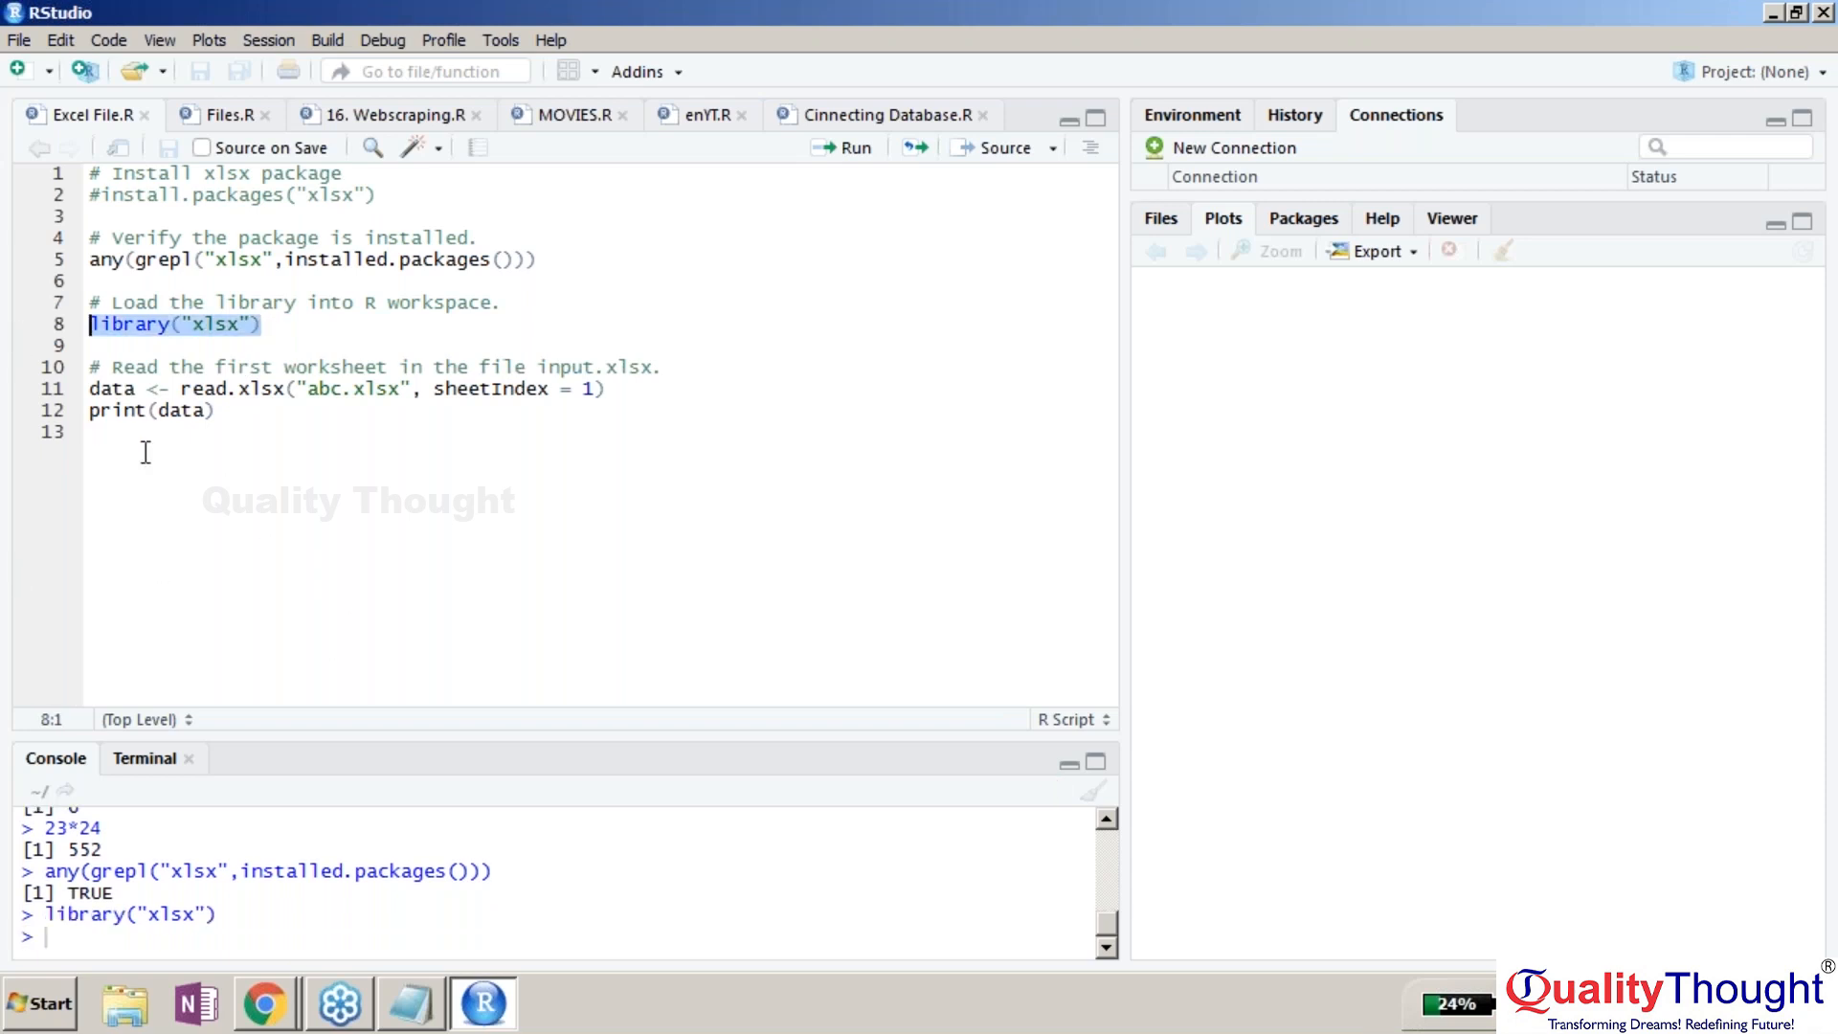
{"action": "left_click_drag", "start_coordinate": [612, 388], "coordinate": [94, 388]}
{"action": "key", "text": "ctrl+Return"}
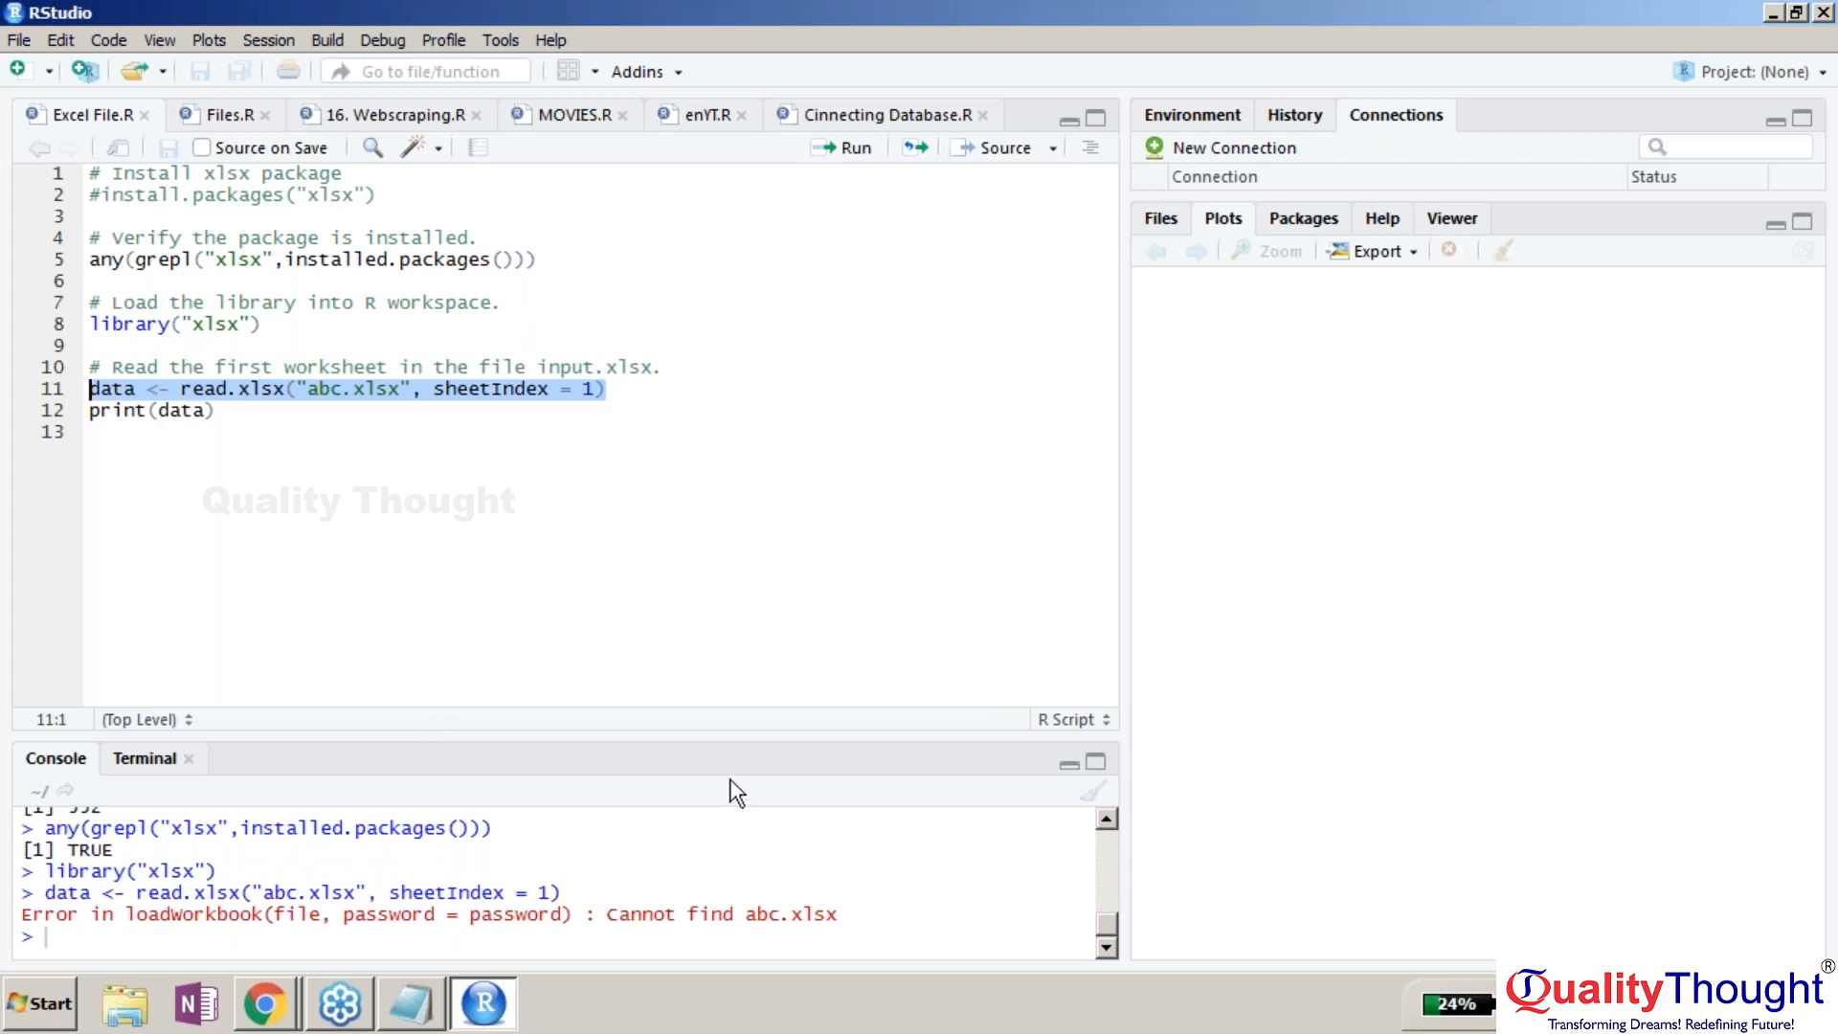
- Check the type of the abc file on the desktop and return to the R script
{"action": "key", "text": "super+d"}
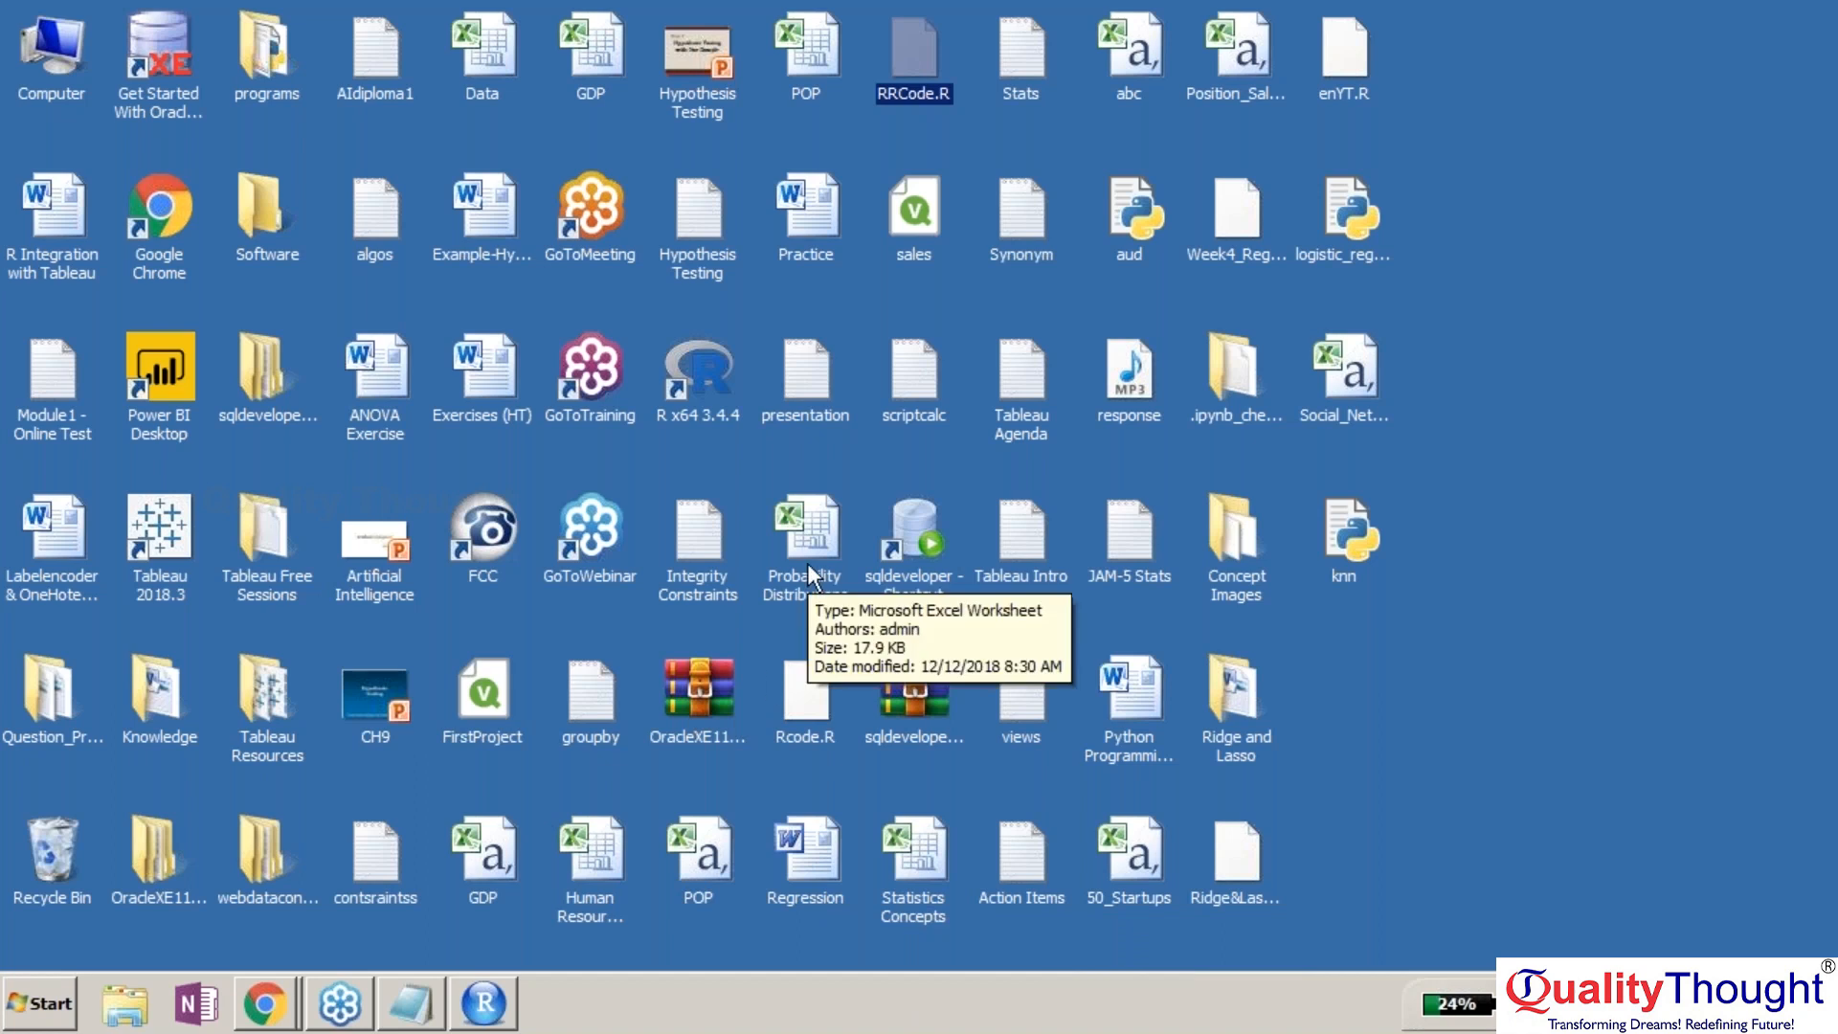
{"action": "left_click", "coordinate": [1130, 36]}
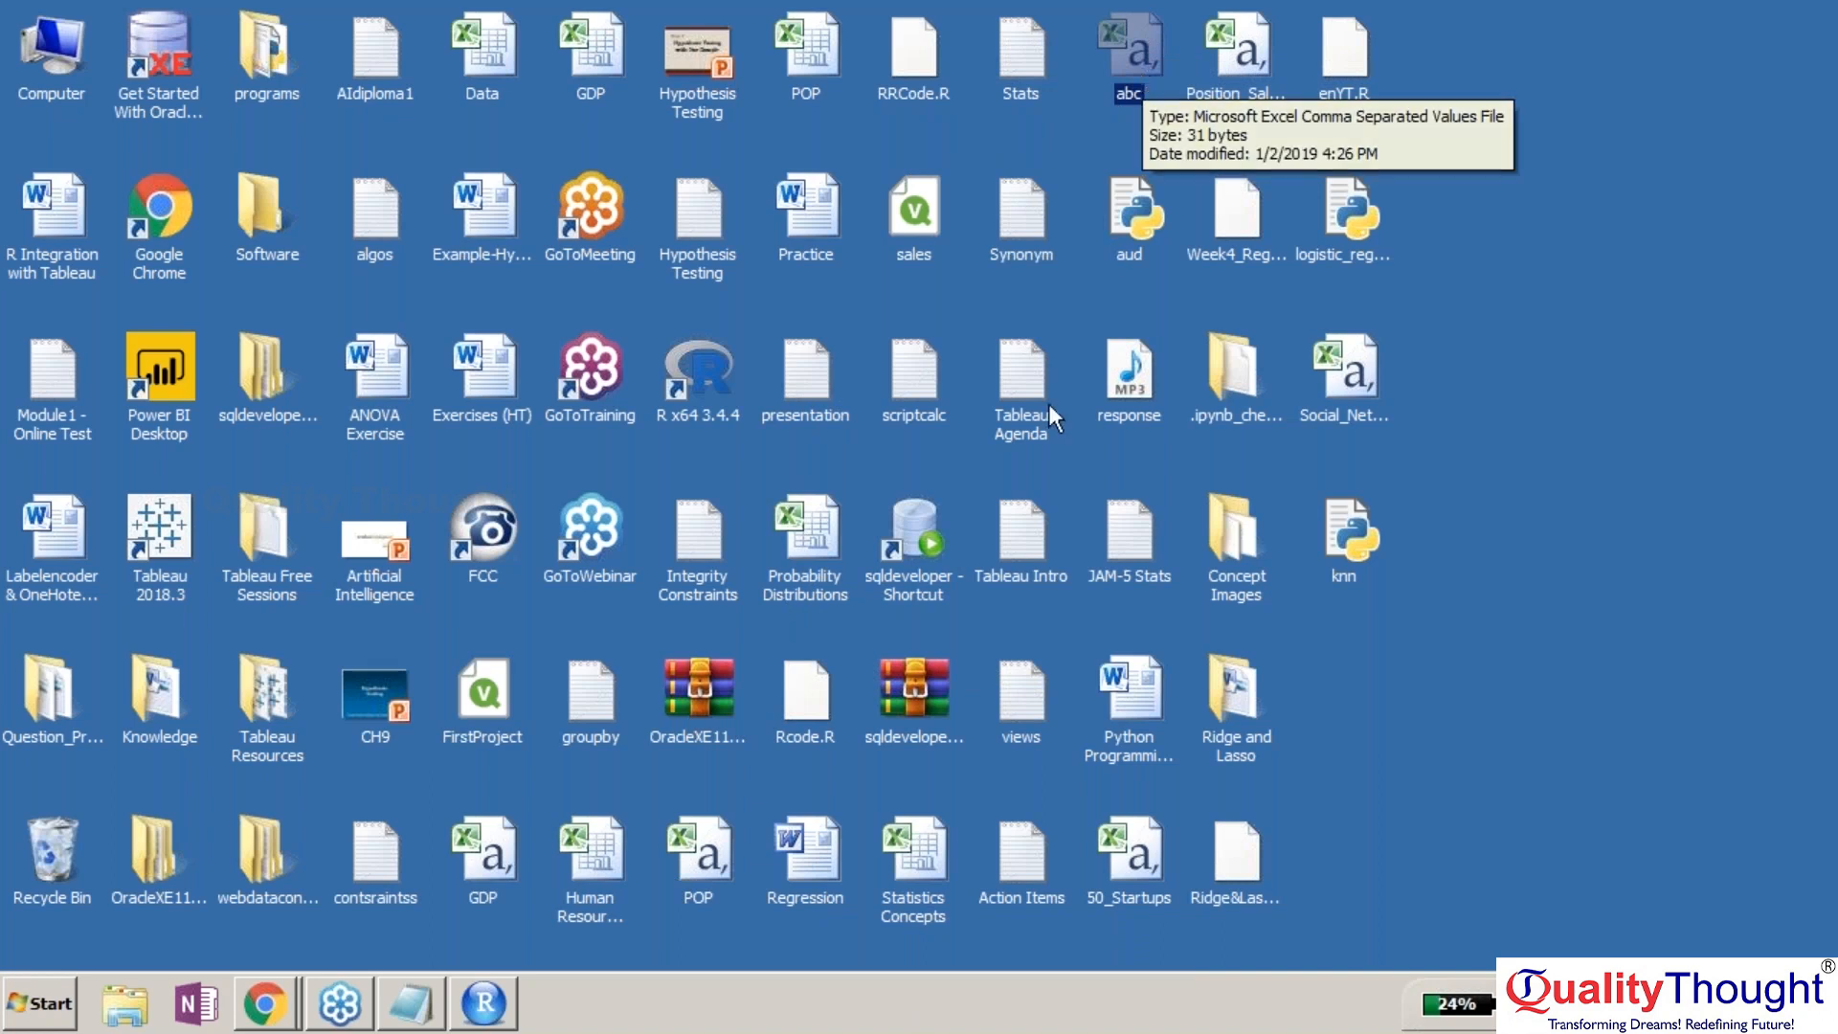
{"action": "left_click", "coordinate": [471, 1013]}
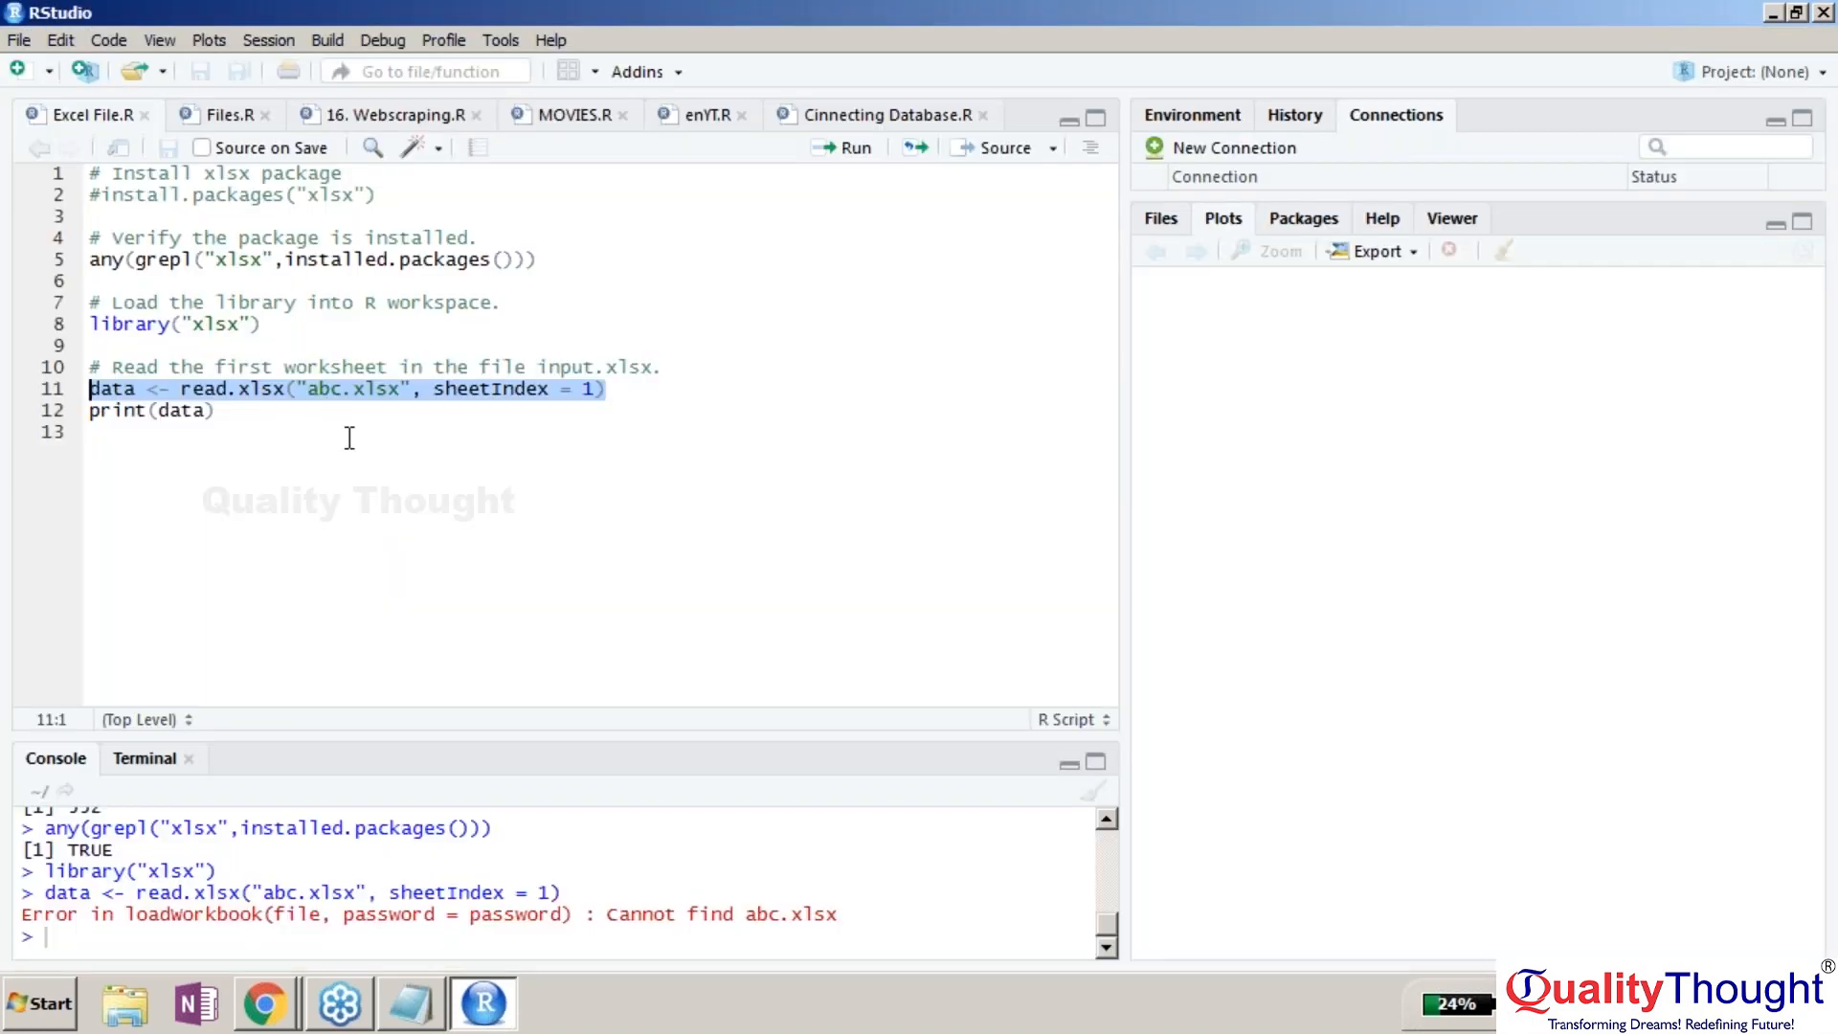
- Open the abc CSV file from the desktop in Excel and dismiss the Office activation wizard
{"action": "left_click", "coordinate": [485, 1020]}
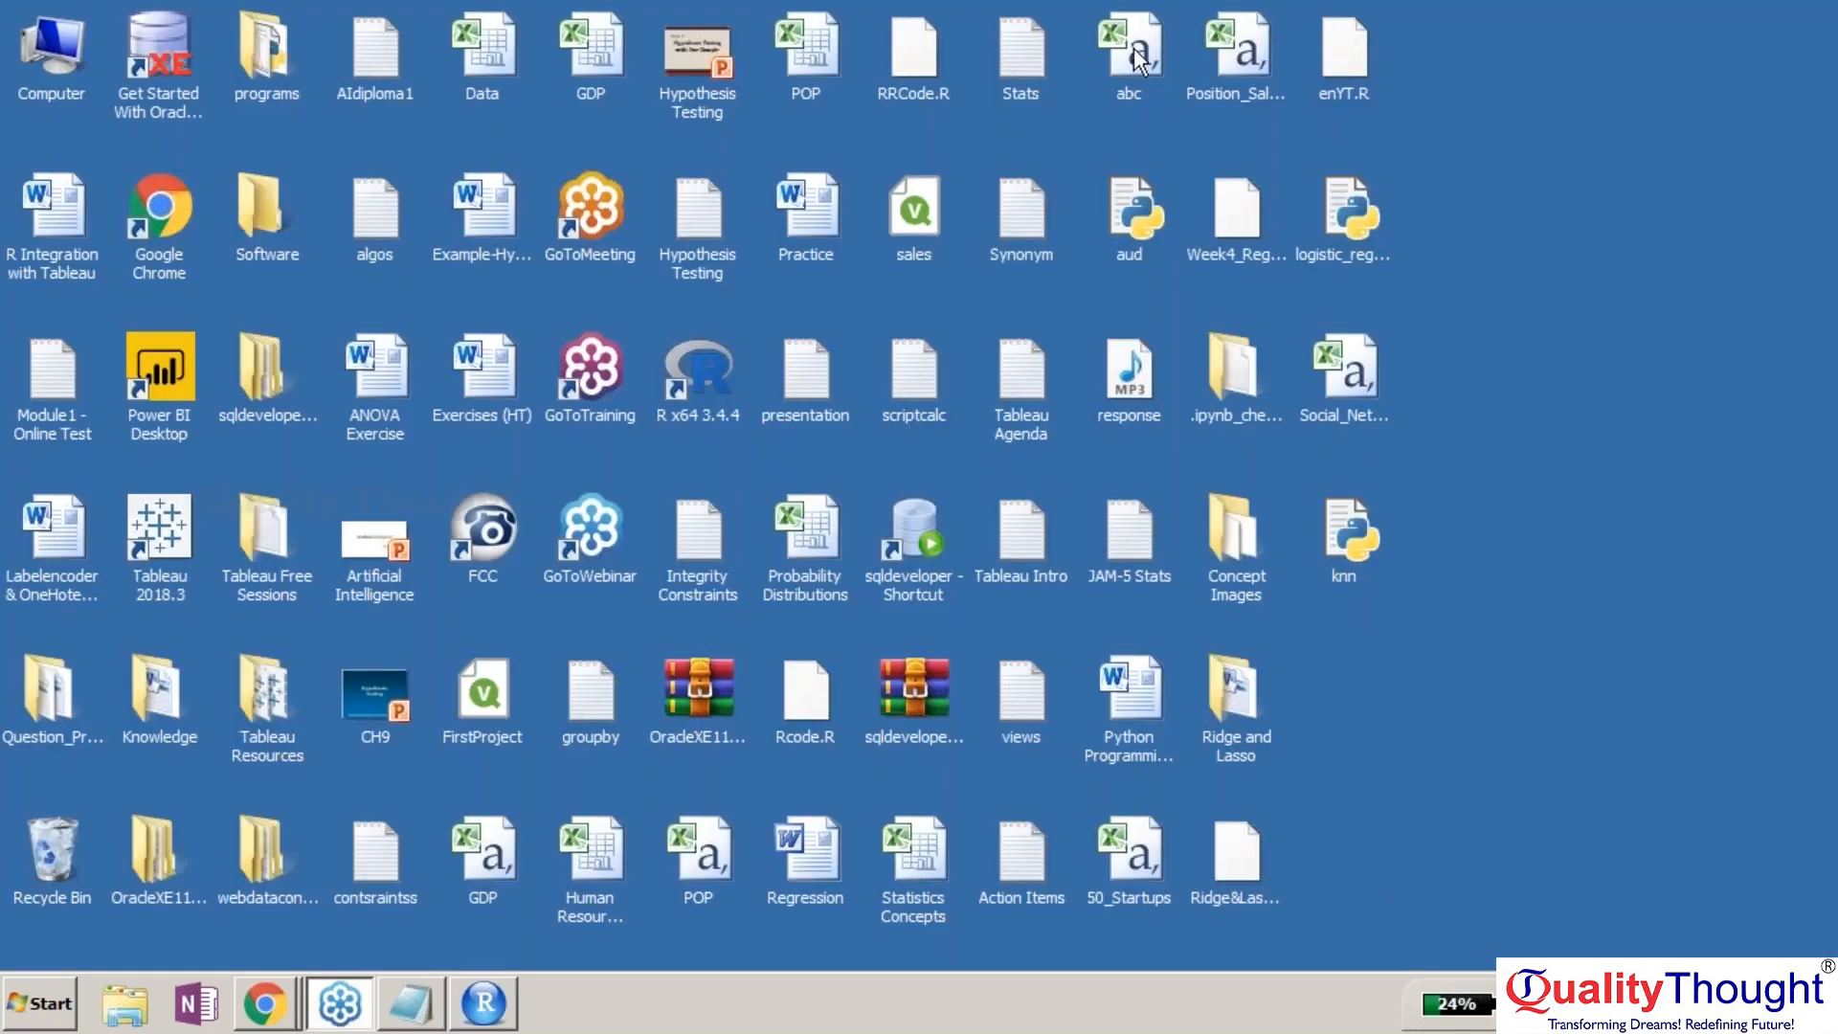
{"action": "double_click", "coordinate": [1134, 58]}
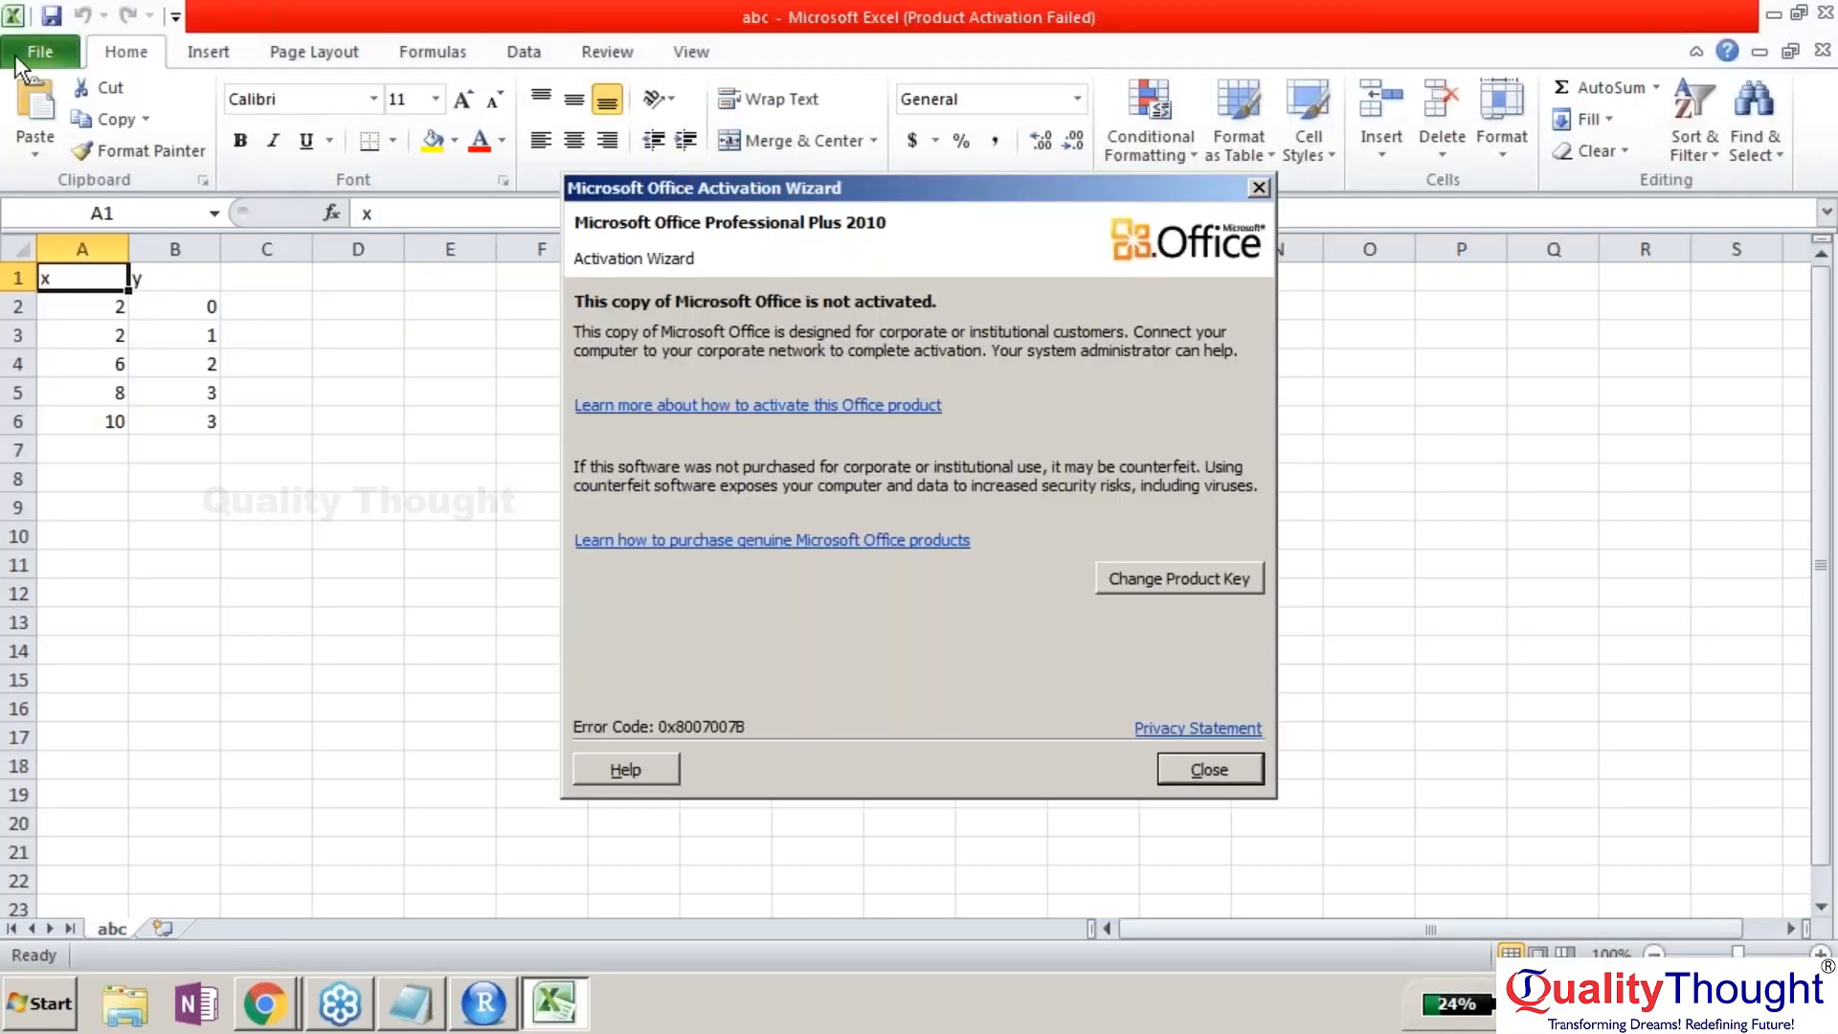
{"action": "left_click", "coordinate": [1210, 768]}
- Save the abc CSV file to the Desktop as an Excel Workbook, keeping the name abc
{"action": "left_click", "coordinate": [39, 52]}
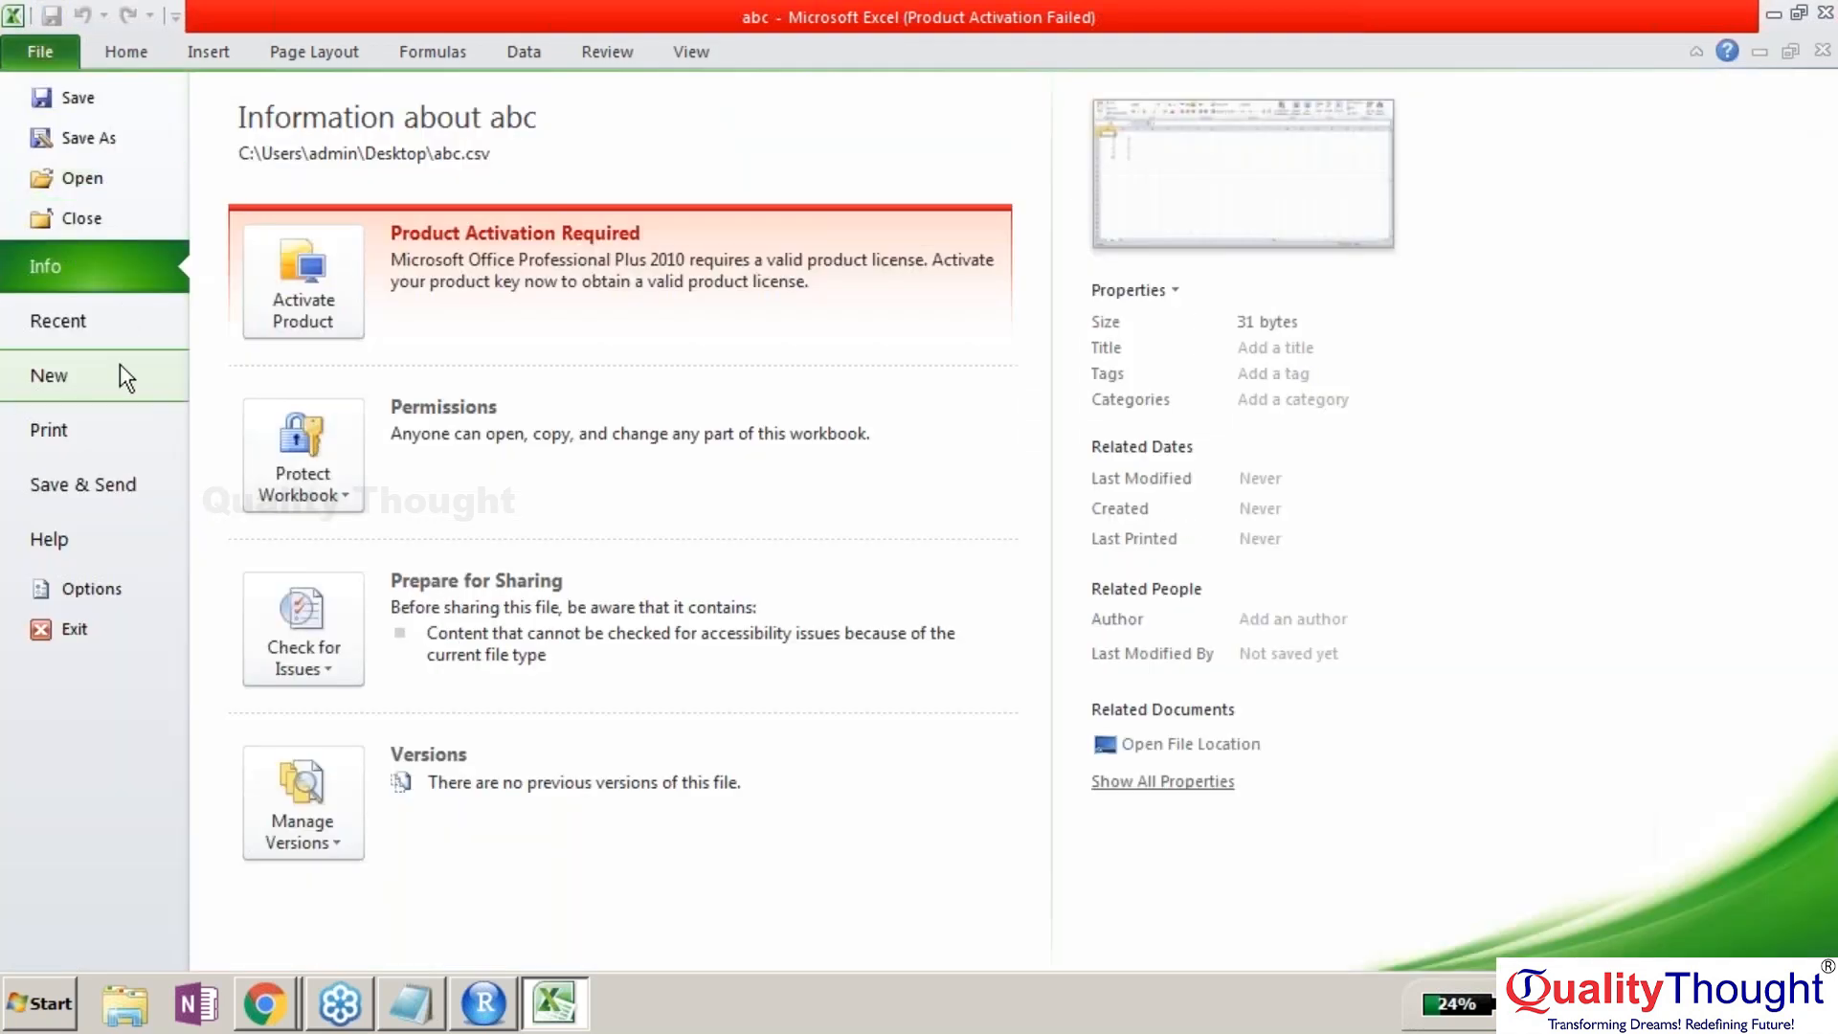
{"action": "left_click", "coordinate": [107, 143]}
{"action": "left_click", "coordinate": [329, 529]}
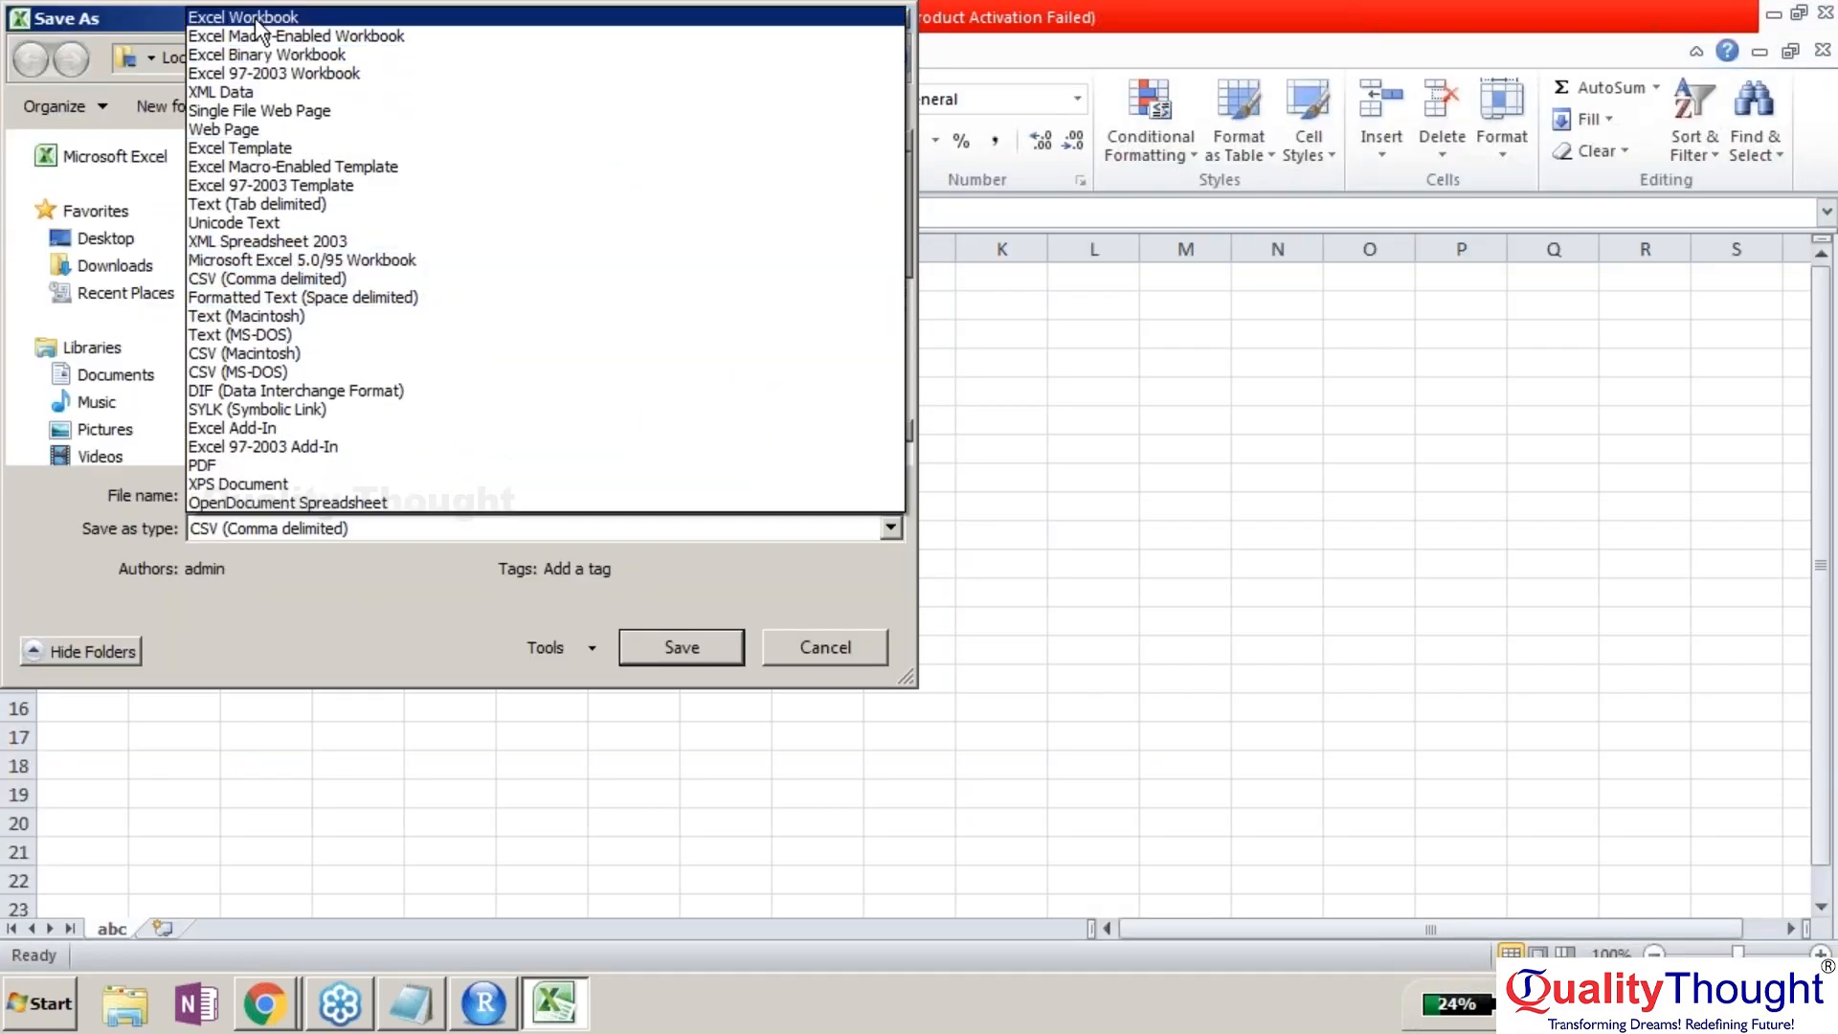
{"action": "left_click", "coordinate": [312, 23]}
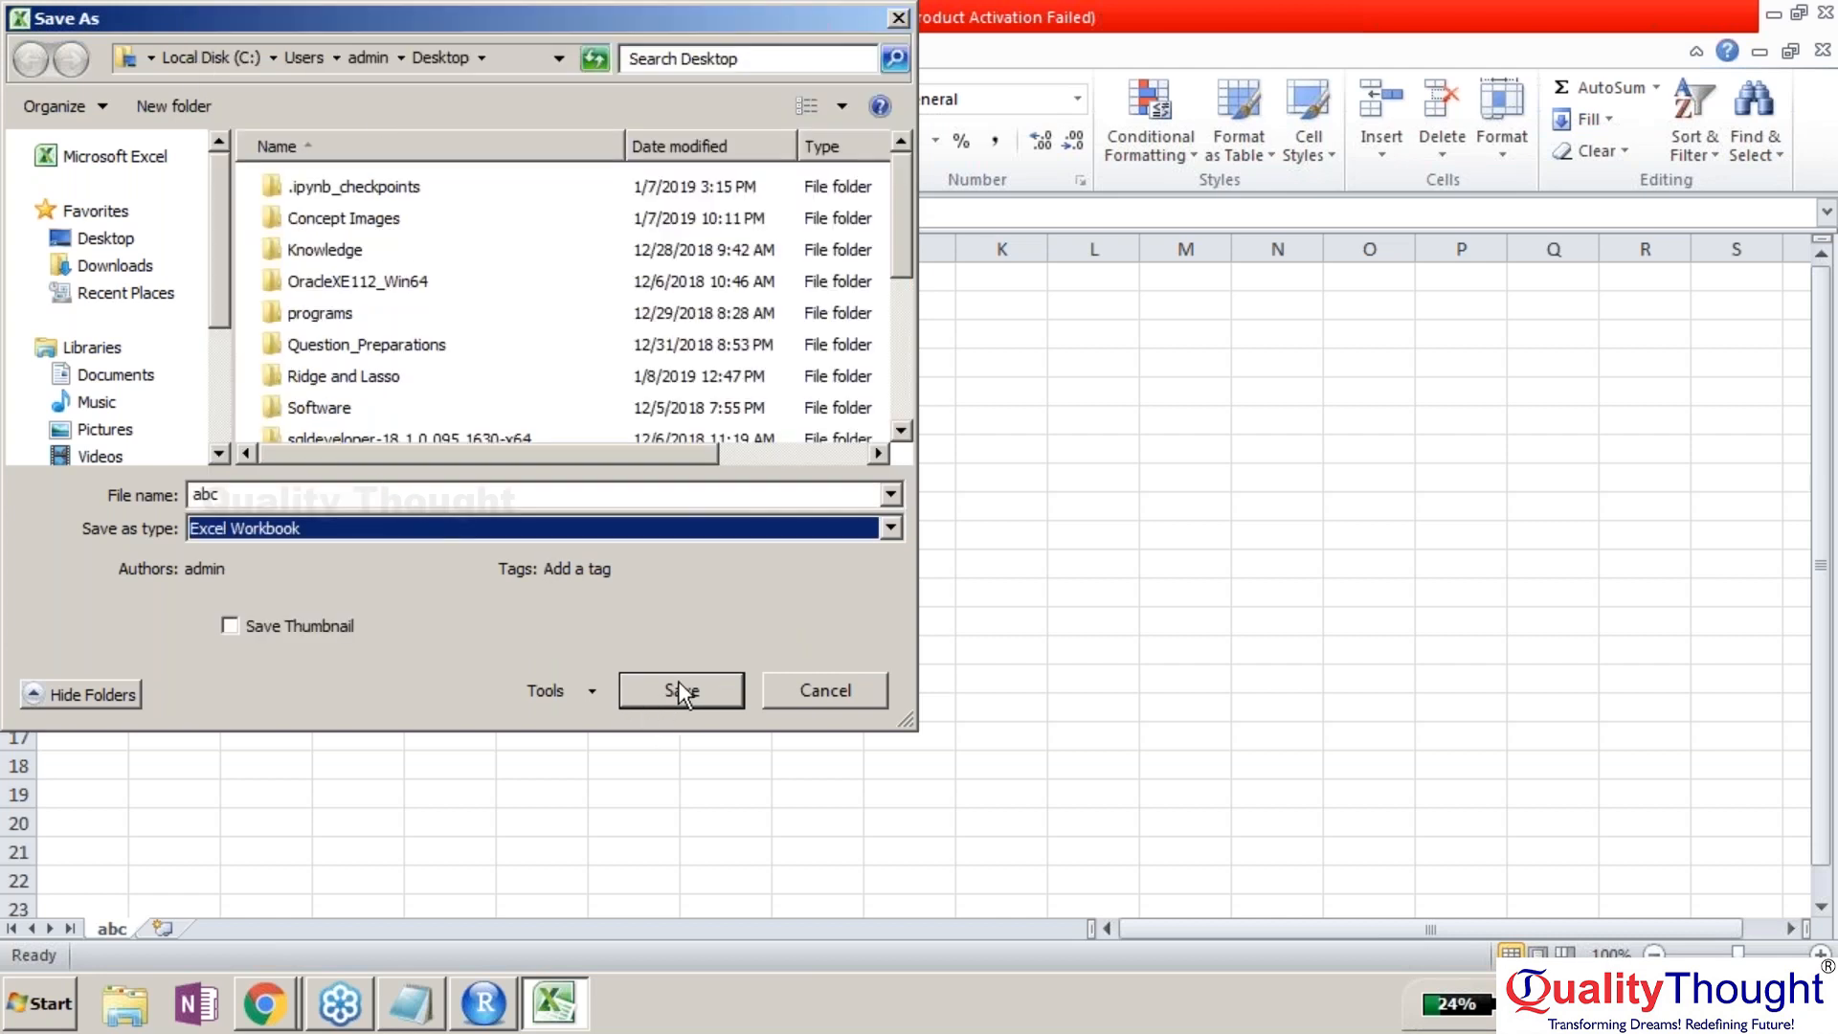
{"action": "left_click", "coordinate": [653, 681]}
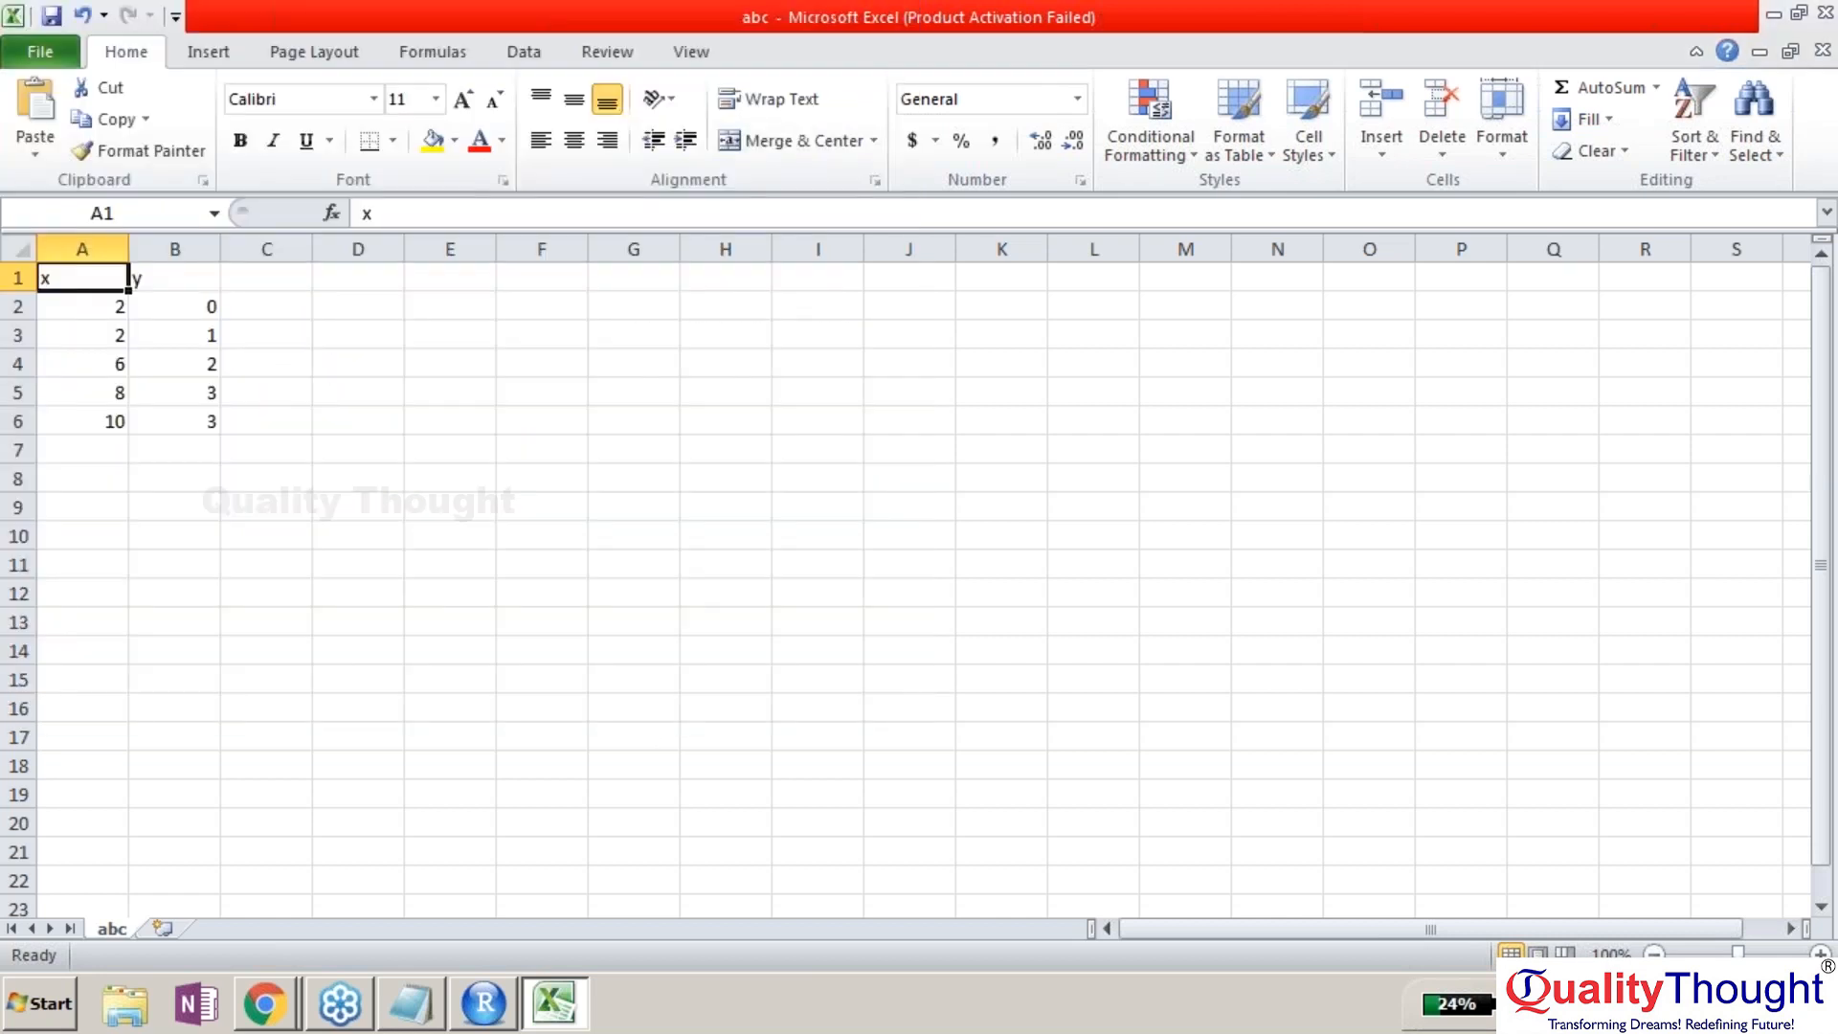
- Switch to RStudio and rerun the read.xlsx line for abc.xlsx
{"action": "key", "text": "super+d"}
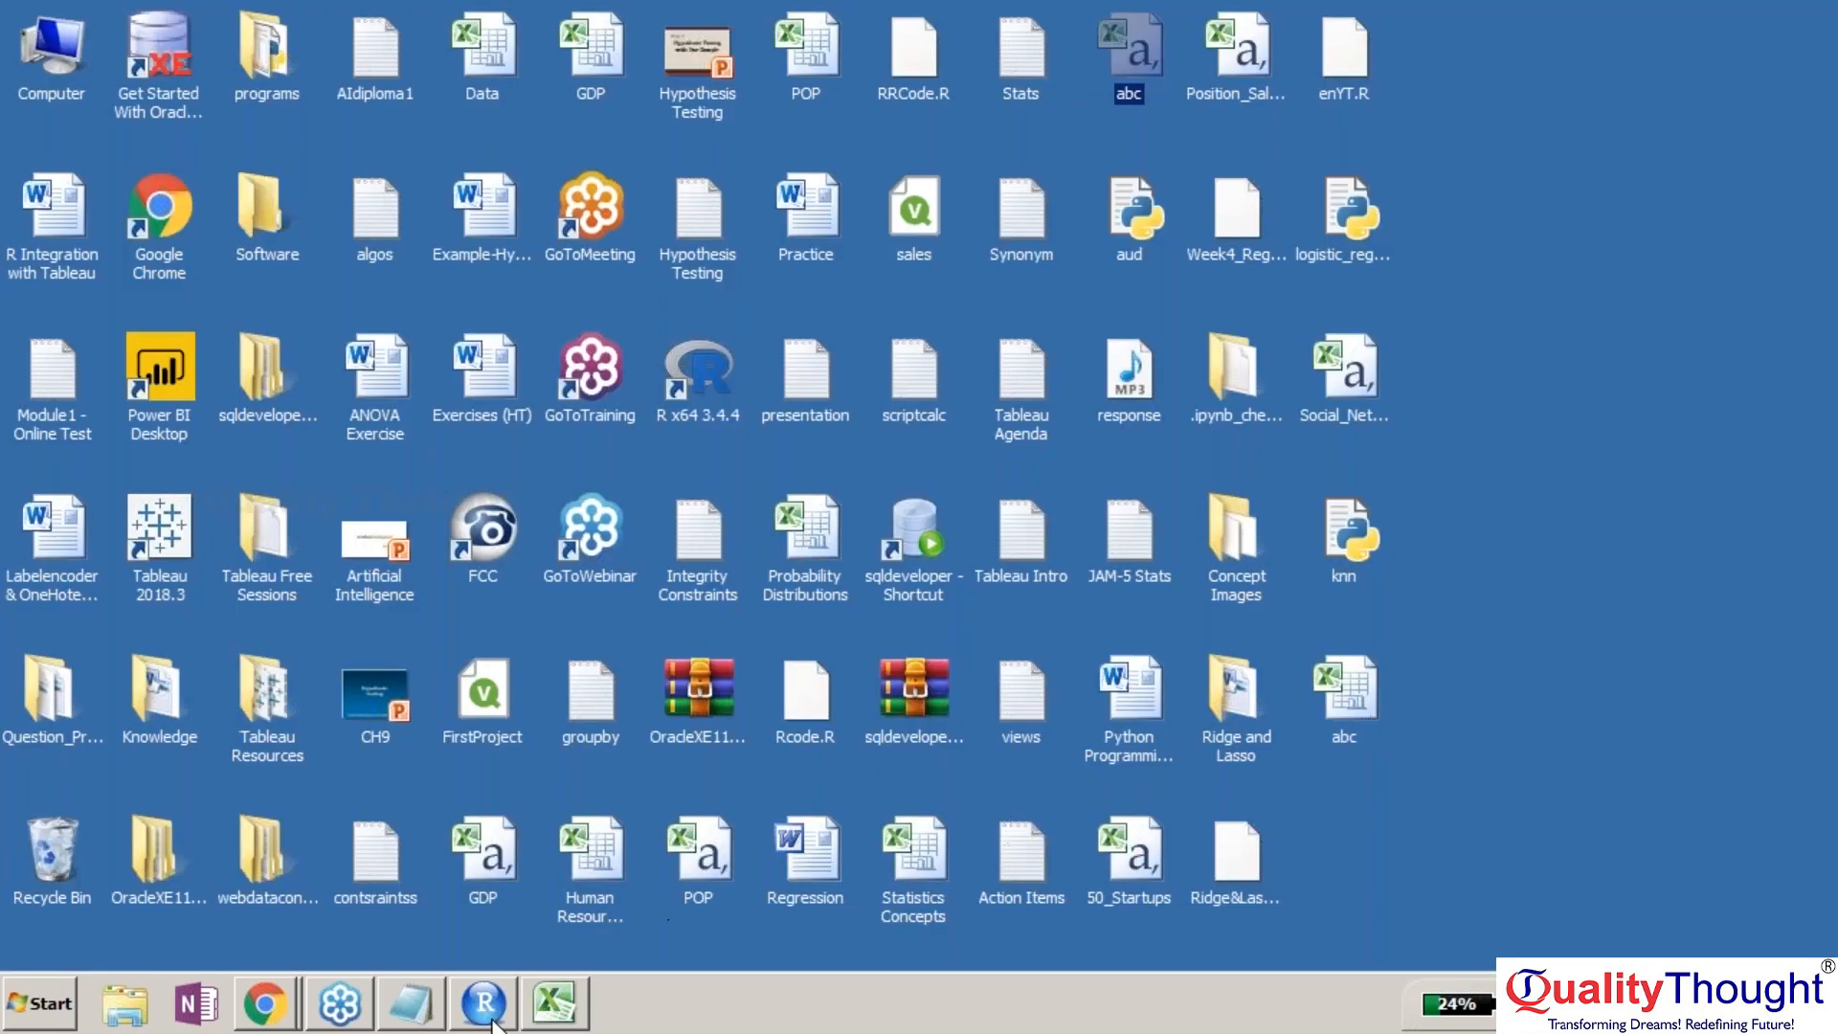
{"action": "left_click", "coordinate": [485, 1003]}
{"action": "left_click", "coordinate": [609, 406]}
{"action": "left_click_drag", "start_coordinate": [606, 388], "coordinate": [86, 388]}
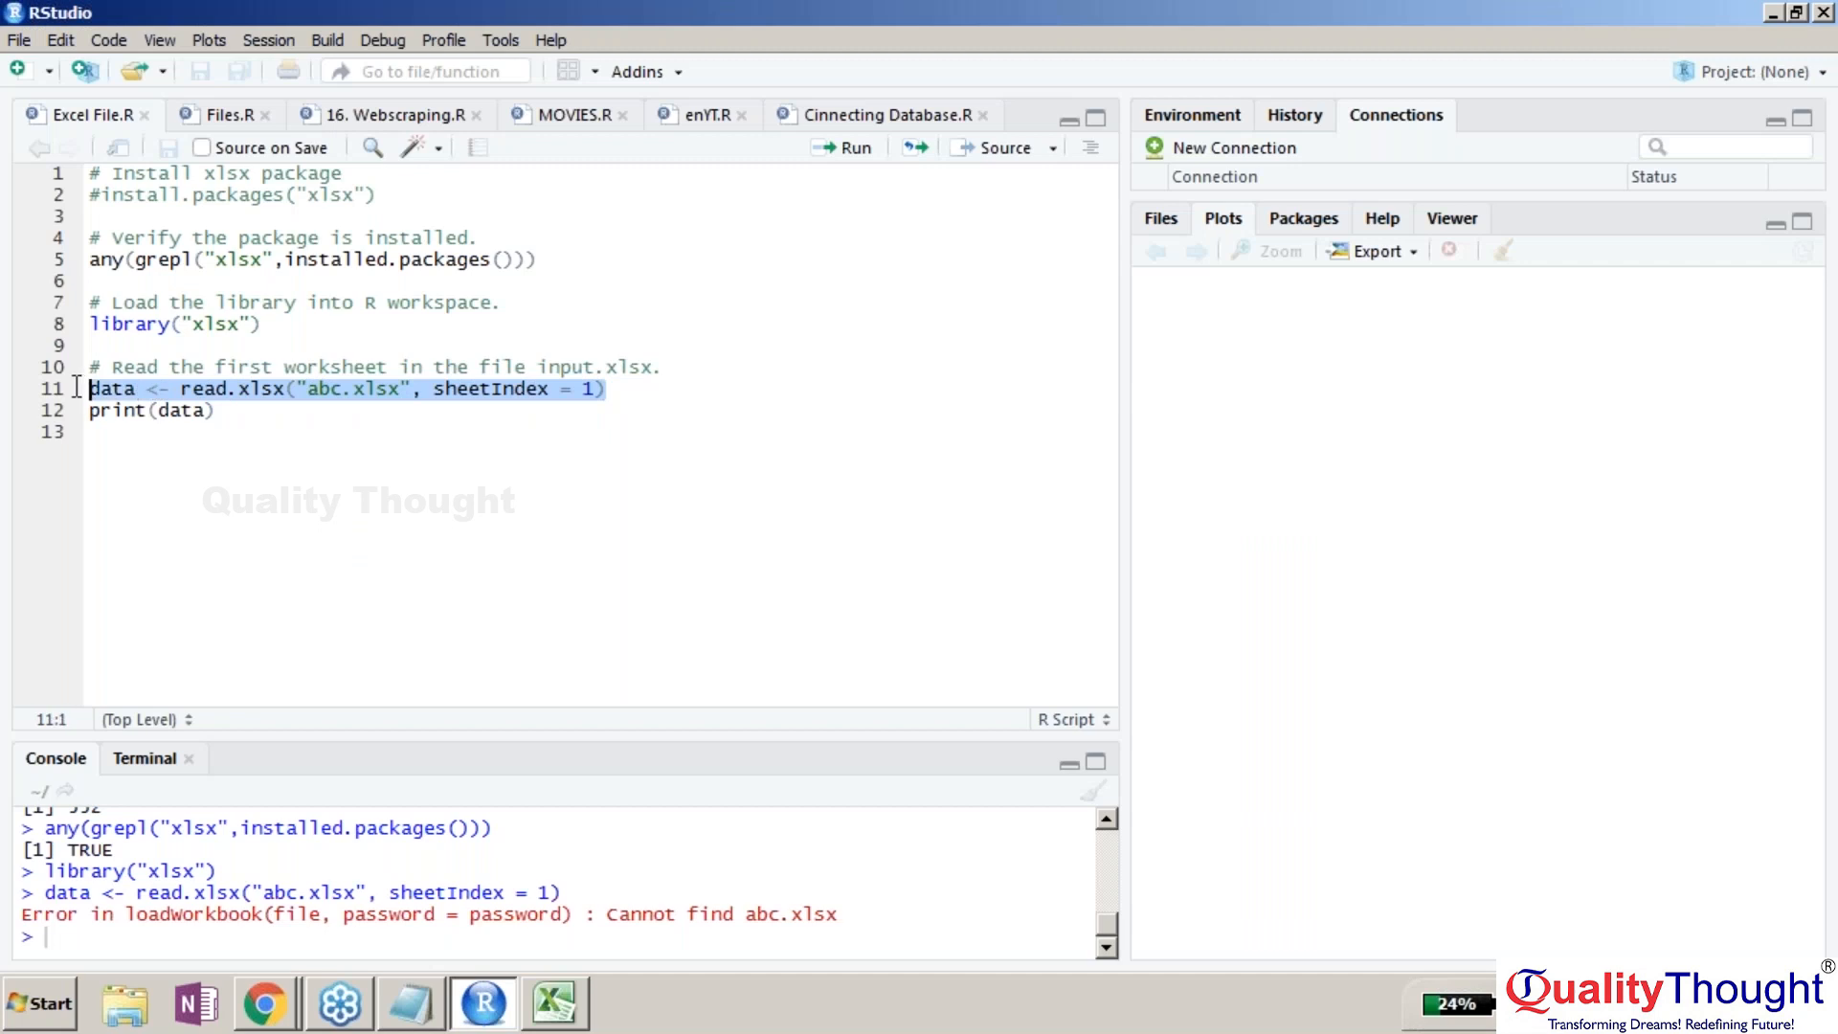
{"action": "key", "text": "ctrl+Return"}
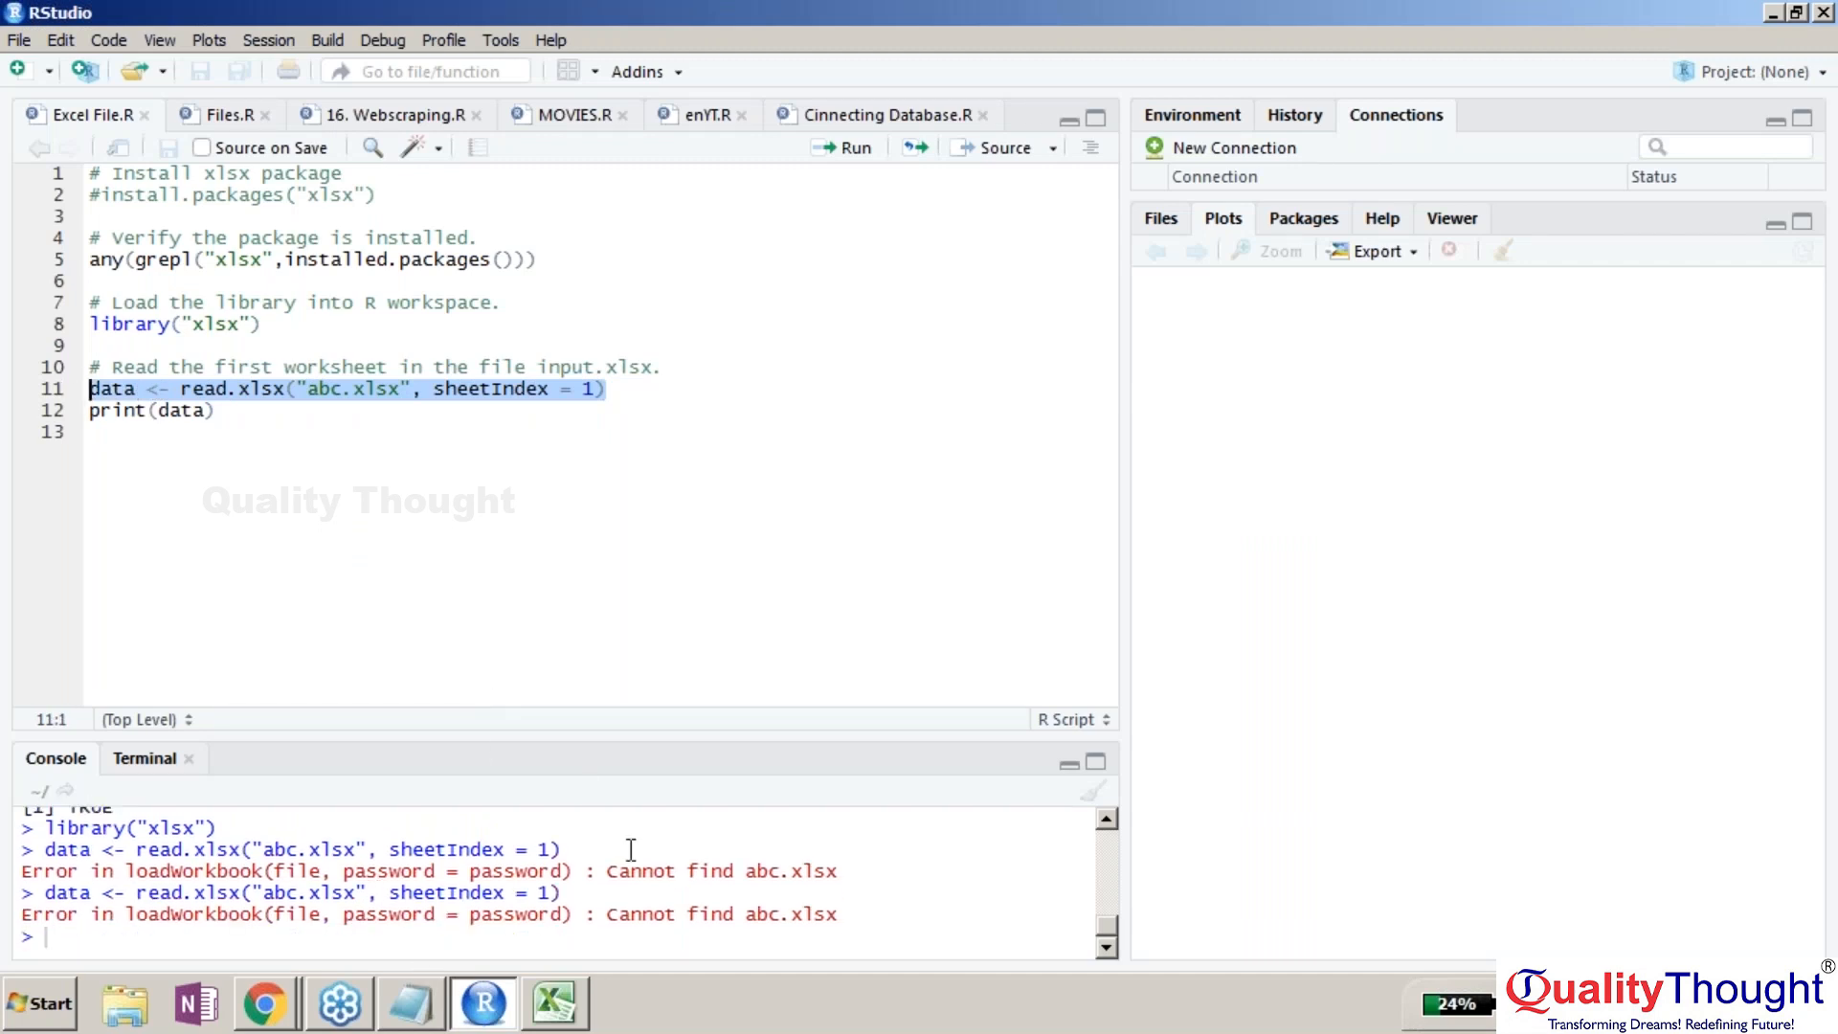
- Examine the file type and location in the properties of the abc Excel workbook on the desktop
{"action": "mouse_move", "coordinate": [492, 1015]}
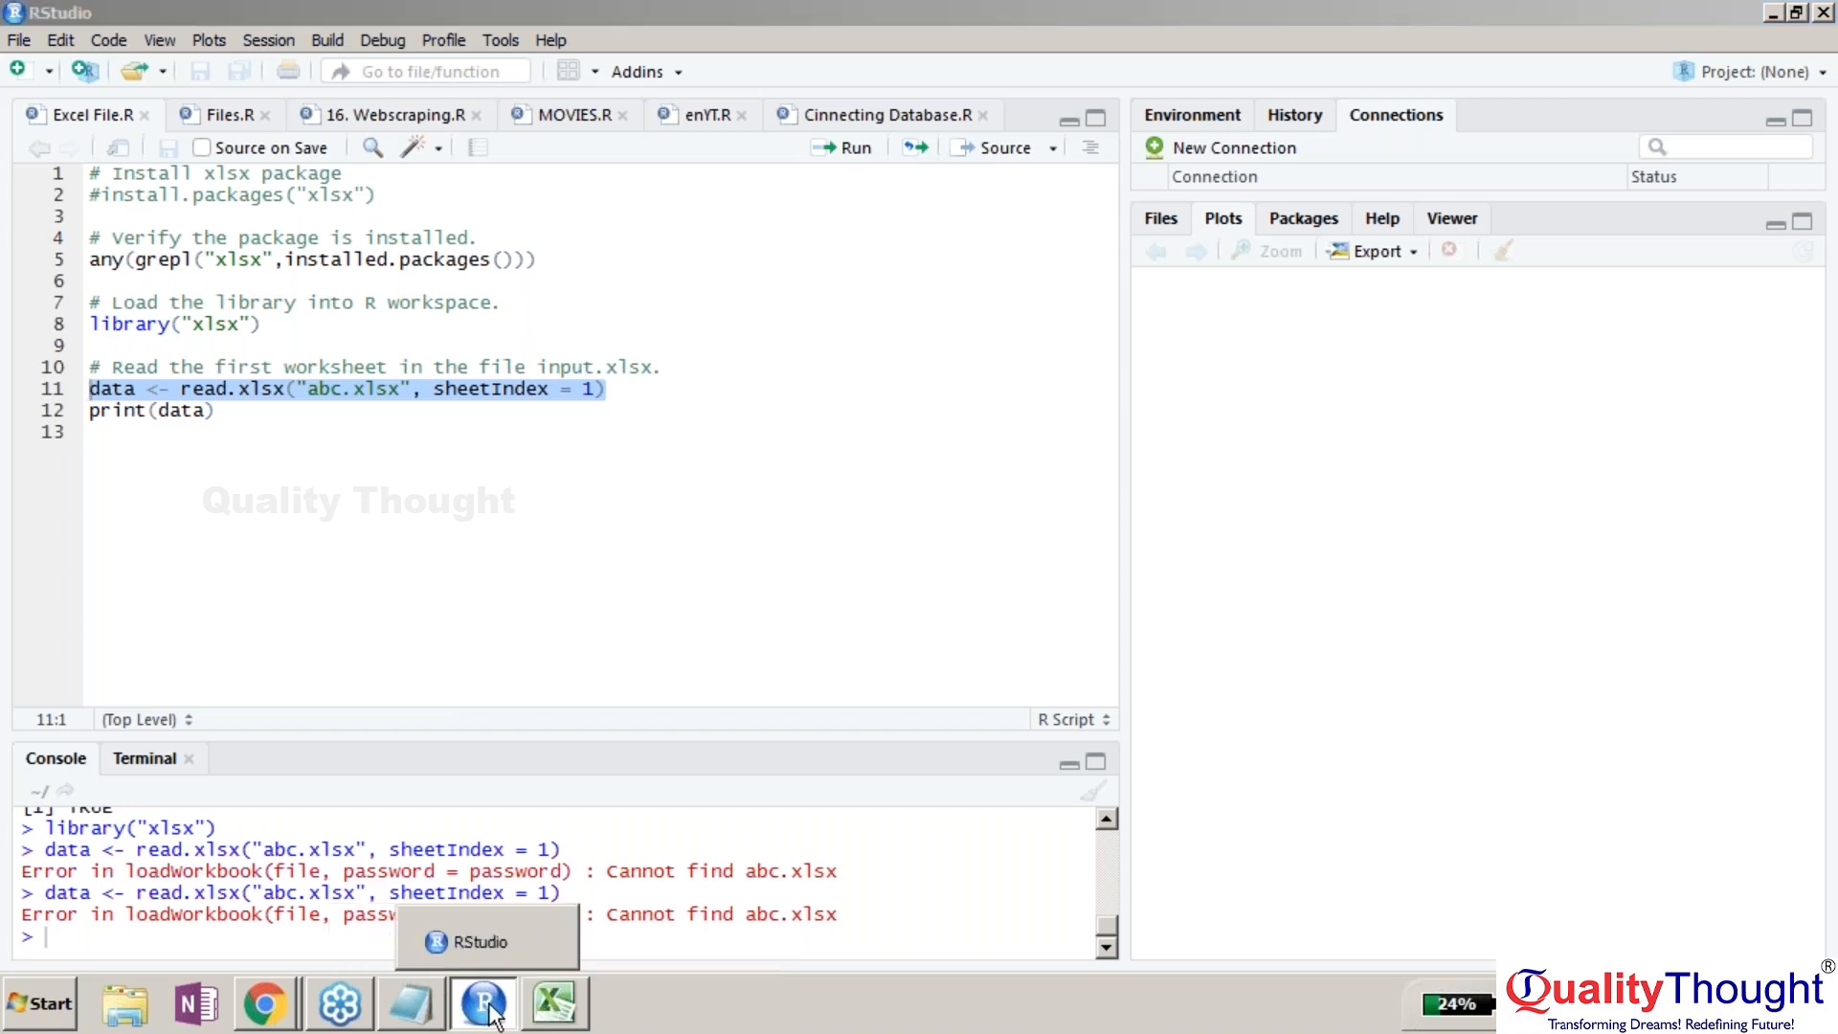
{"action": "left_click", "coordinate": [491, 1013]}
{"action": "left_click", "coordinate": [1347, 721]}
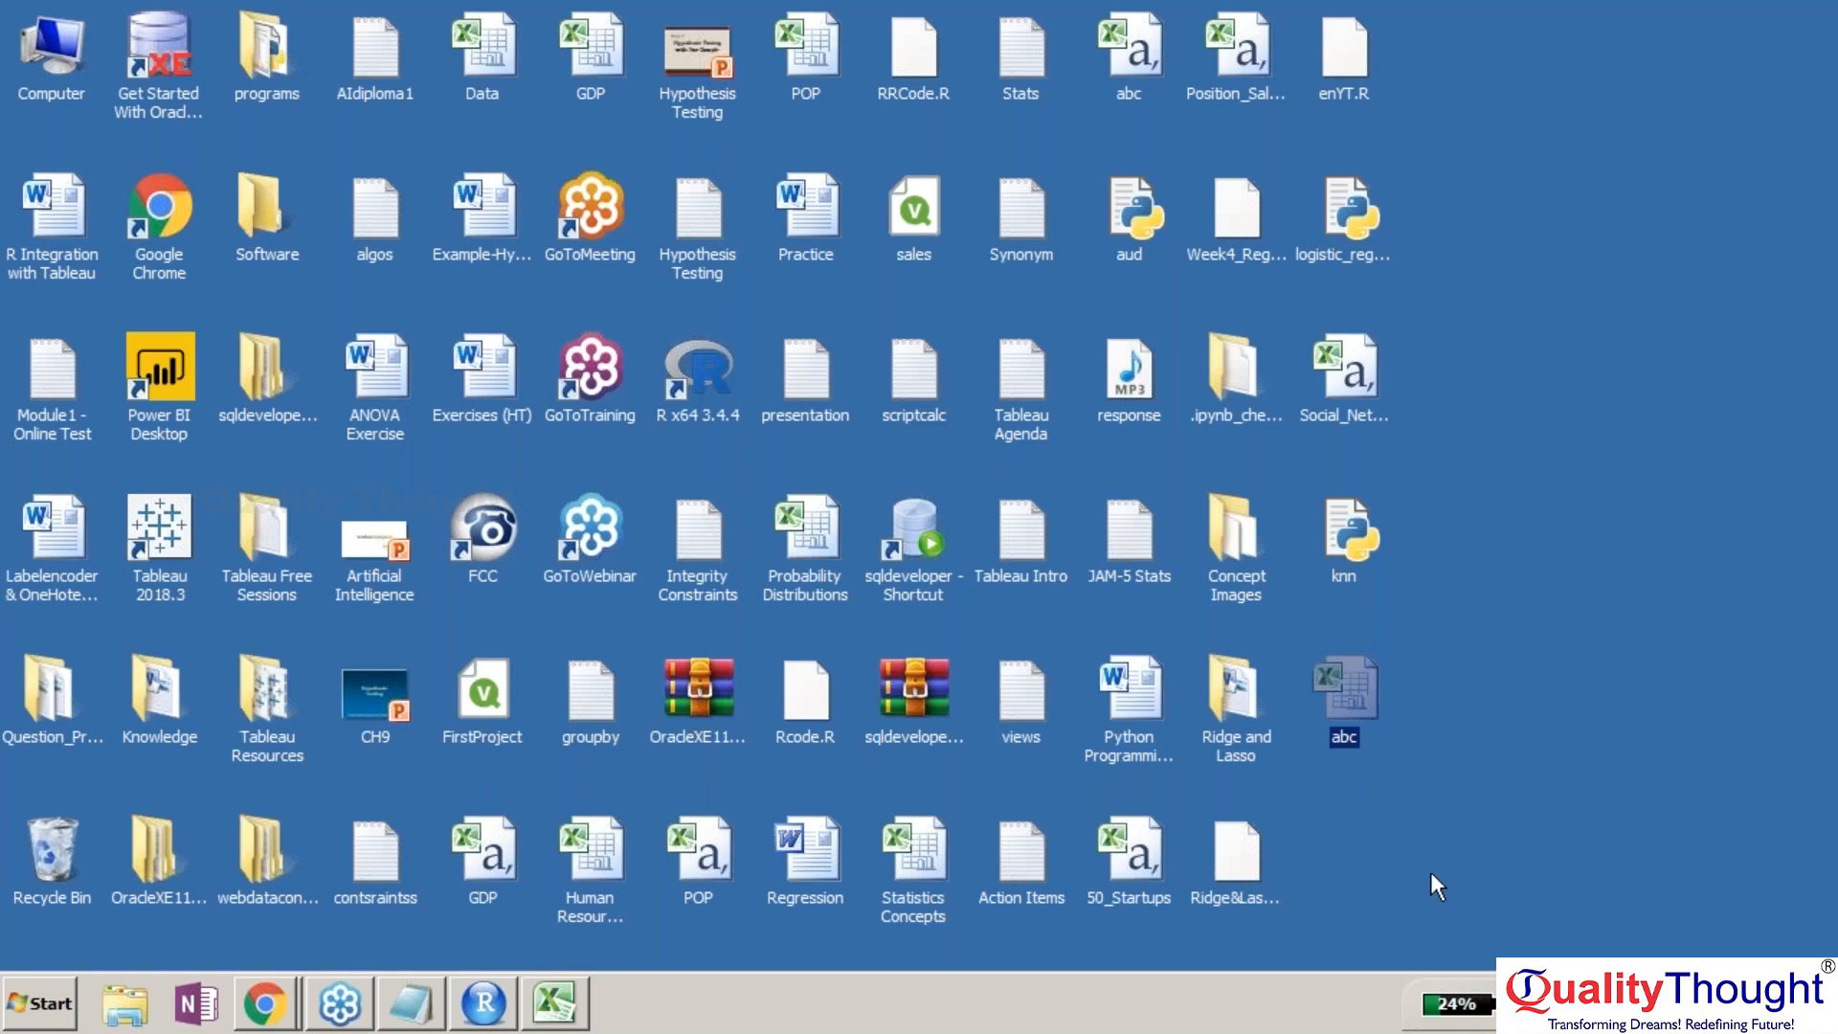
{"action": "right_click", "coordinate": [1352, 718]}
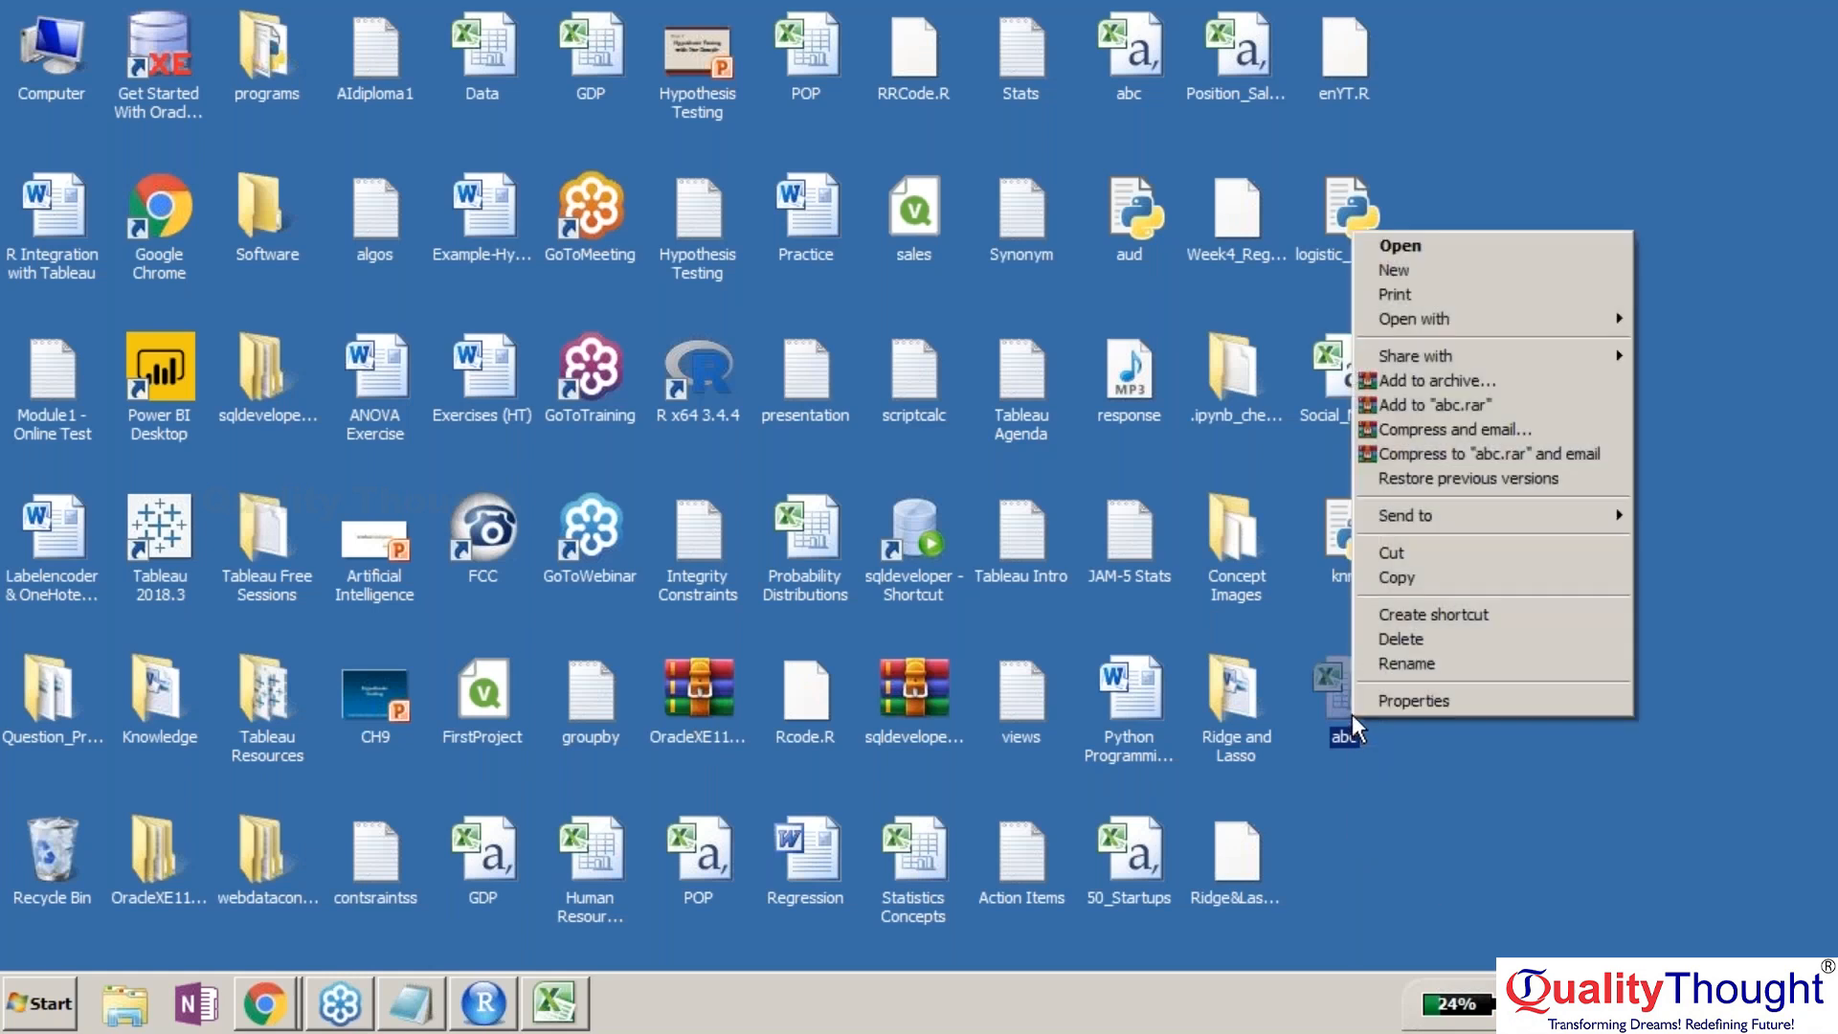
{"action": "left_click", "coordinate": [1441, 707]}
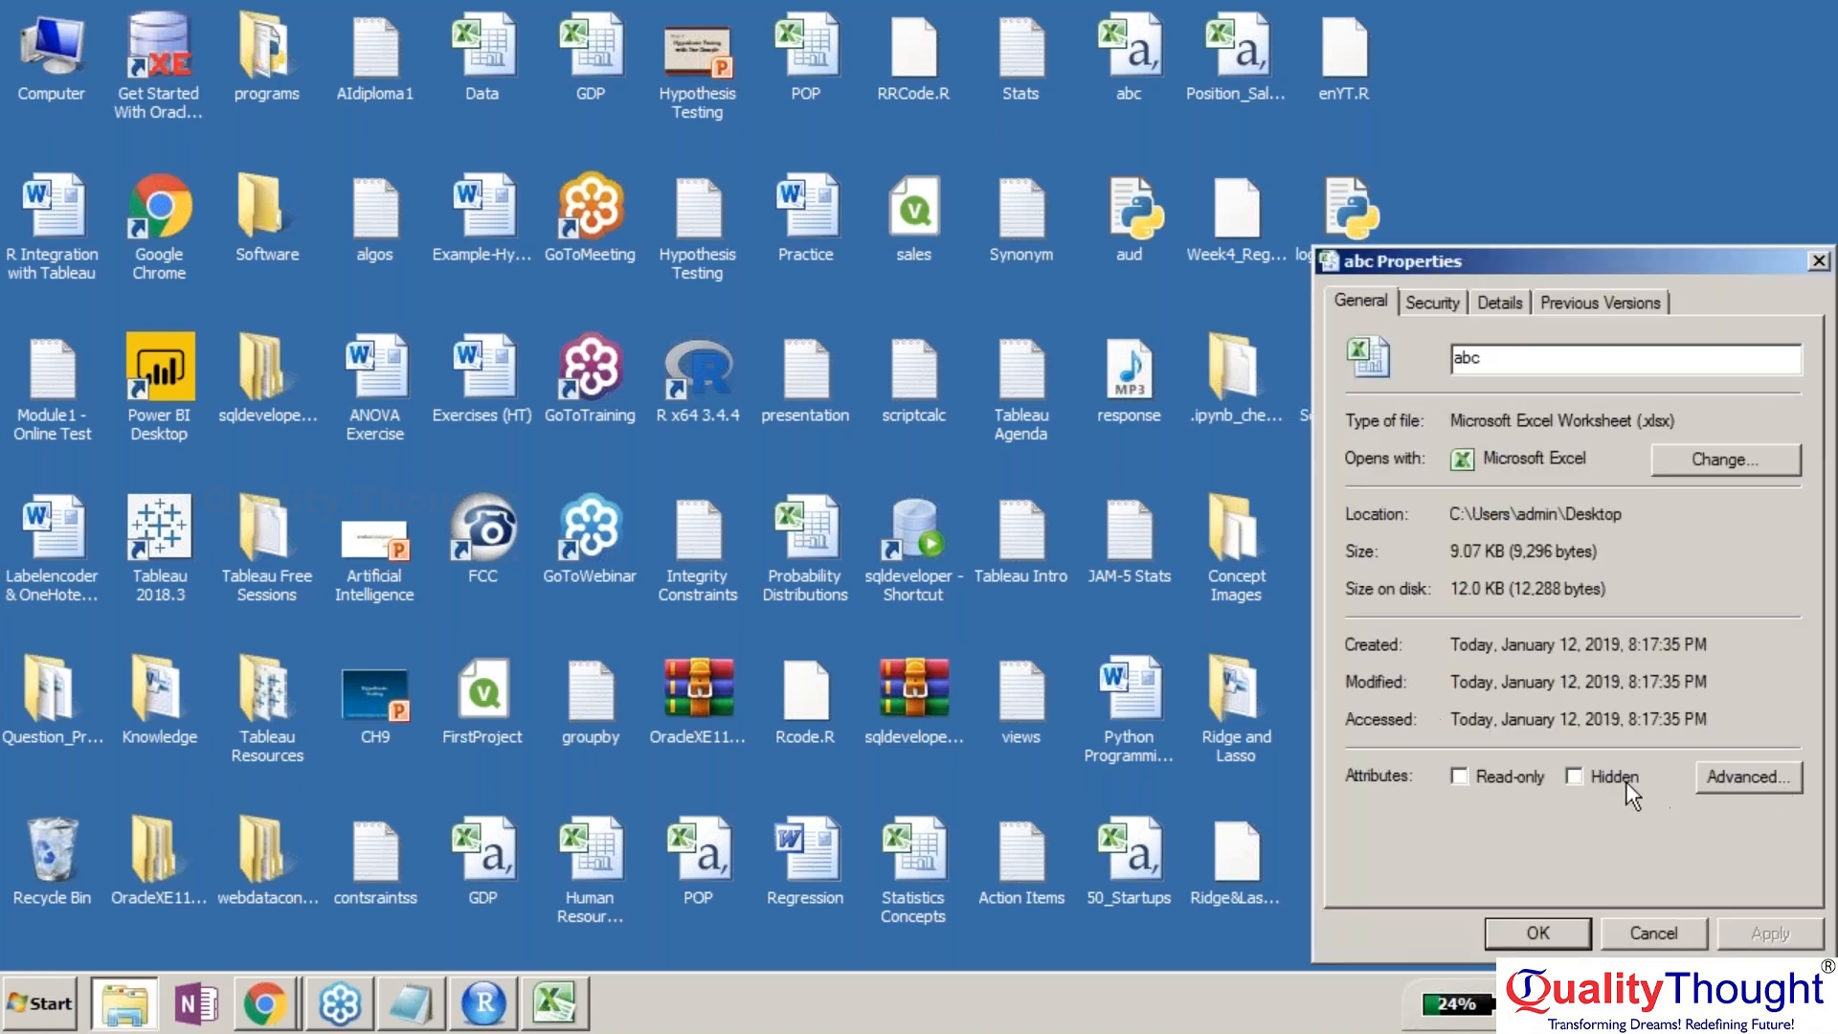
{"action": "left_click", "coordinate": [1667, 941]}
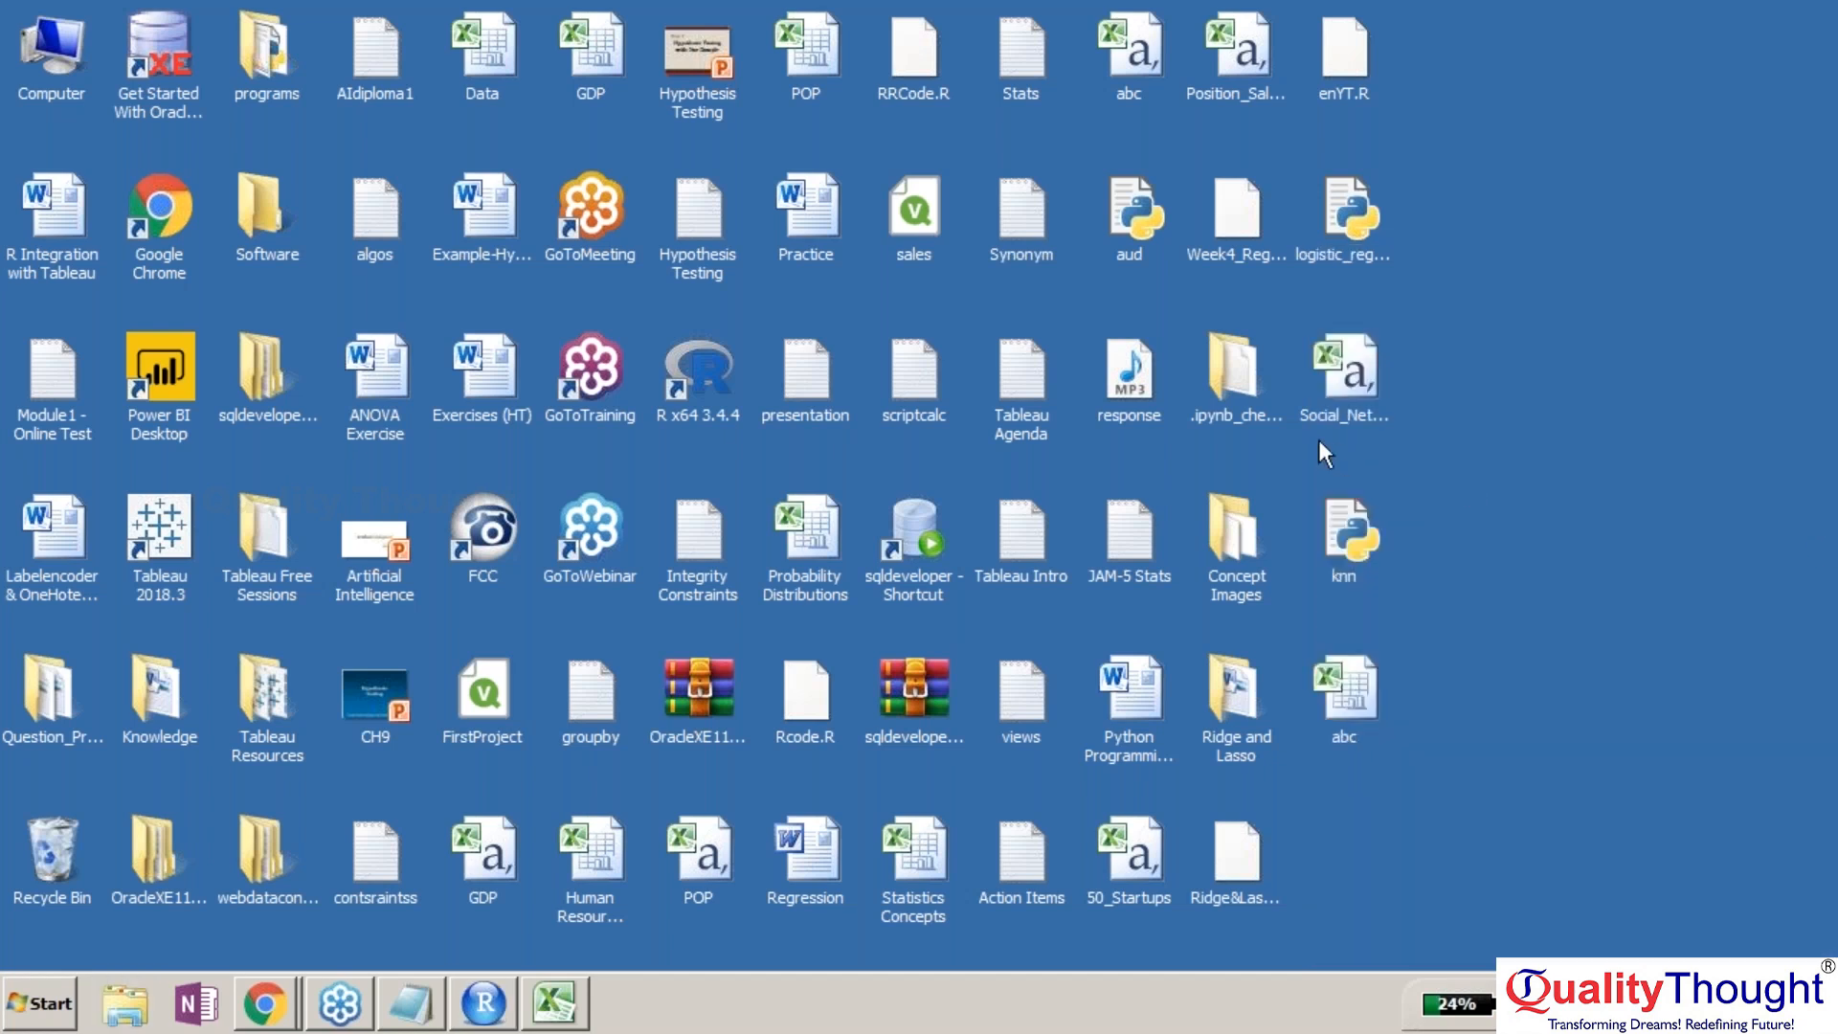
- Switch to RStudio, run the read.xlsx and print(data) lines together, and inspect the output in an enlarged console
{"action": "left_click", "coordinate": [485, 1004]}
{"action": "left_click", "coordinate": [250, 367]}
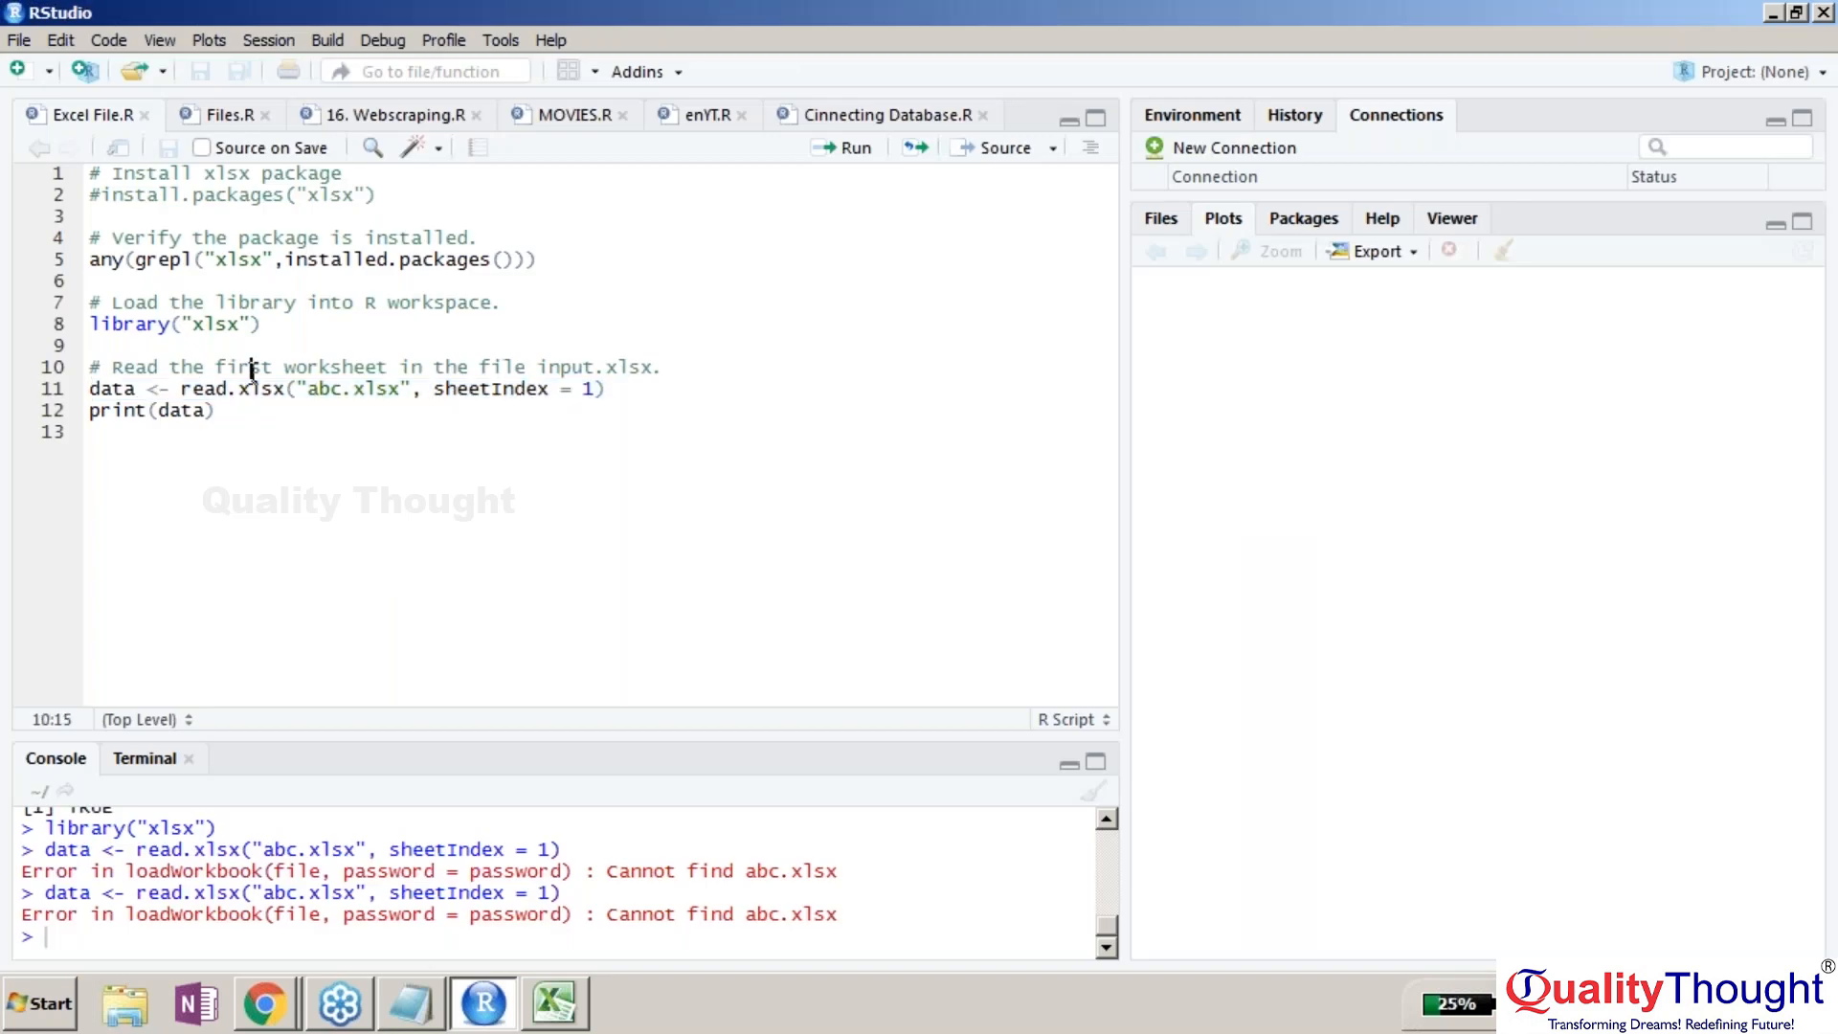
{"action": "left_click_drag", "start_coordinate": [213, 412], "coordinate": [89, 389]}
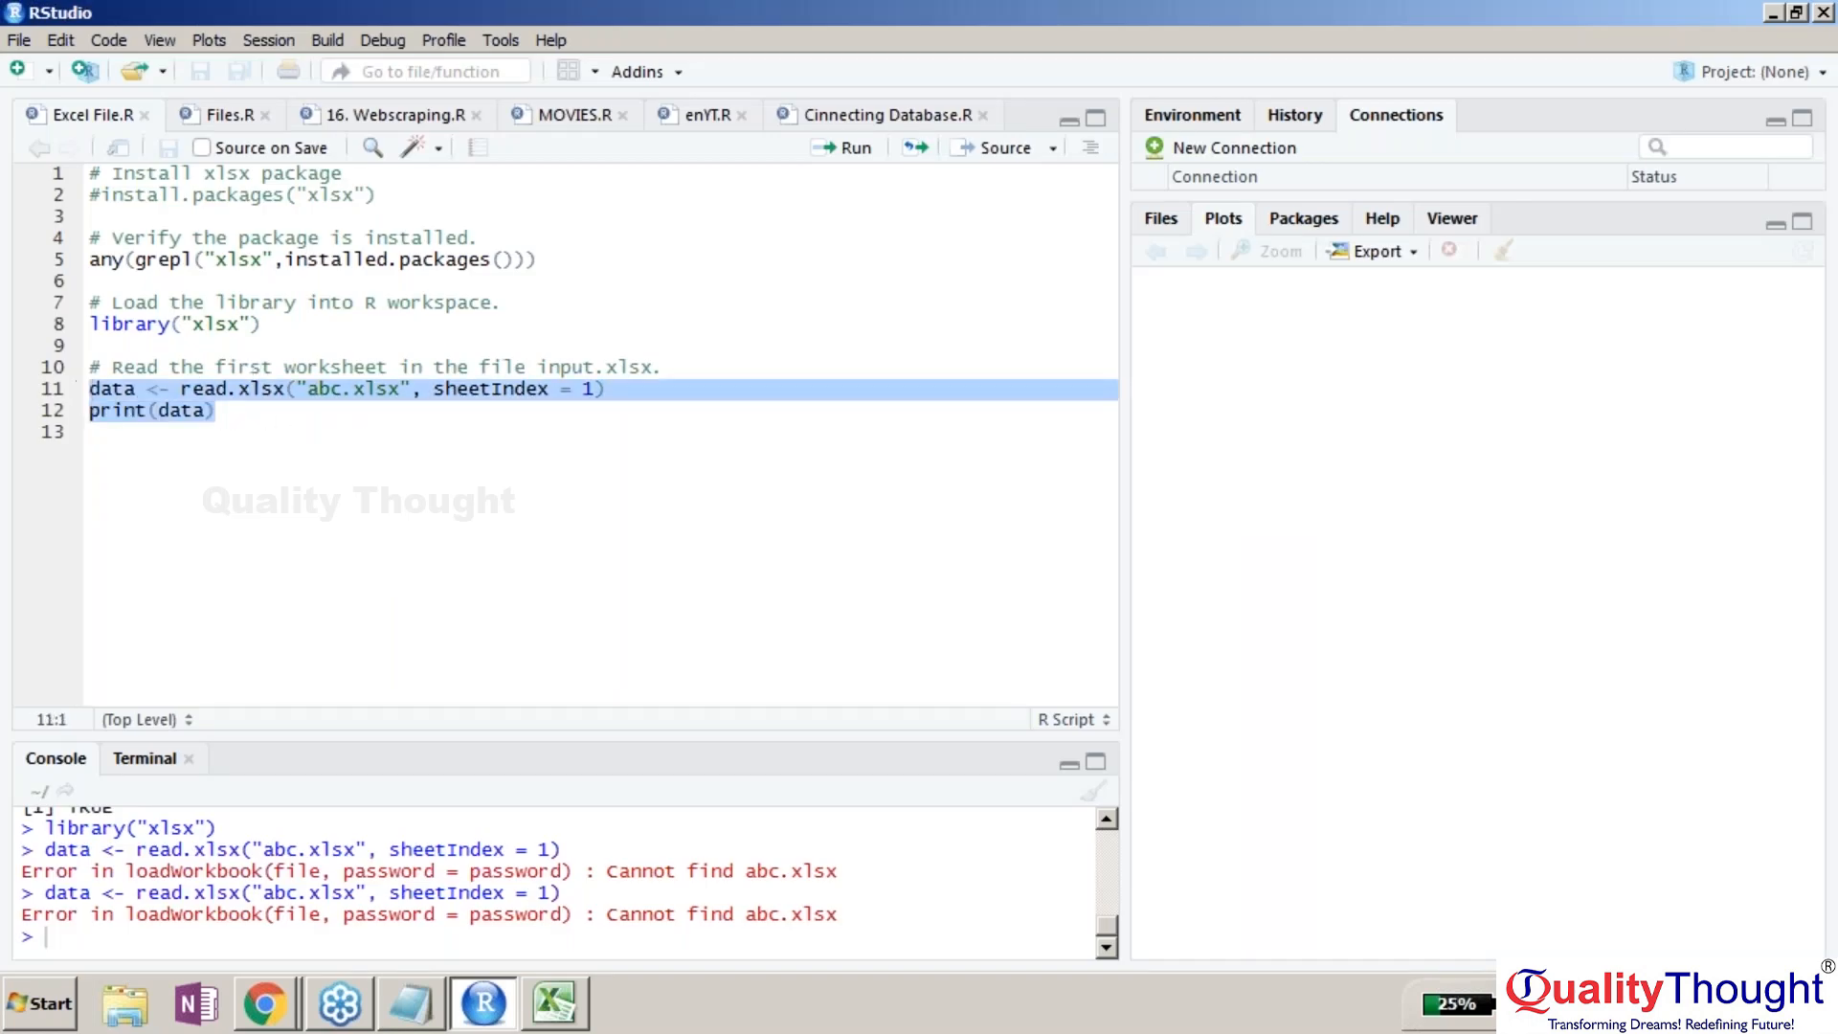
{"action": "key", "text": "ctrl+Return"}
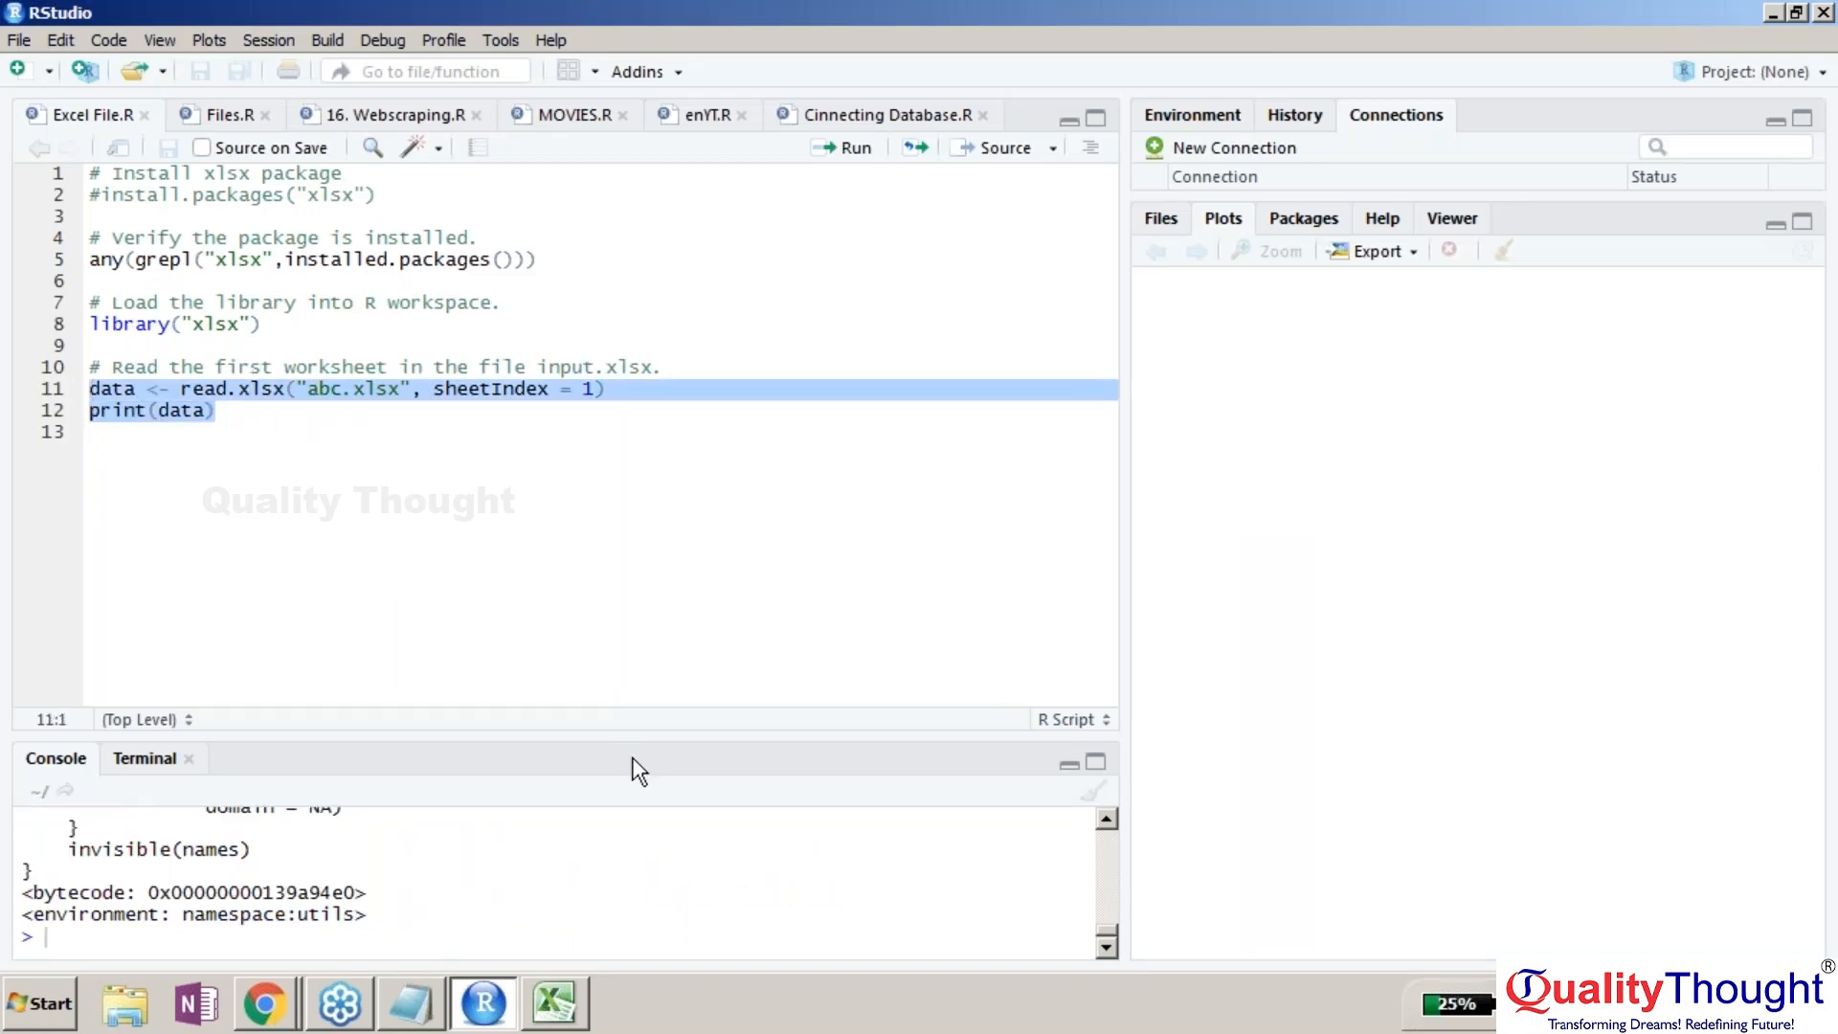
{"action": "left_click_drag", "start_coordinate": [631, 740], "coordinate": [635, 654]}
{"action": "scroll", "coordinate": [1108, 779], "scroll_direction": "up", "scroll_amount": 5}
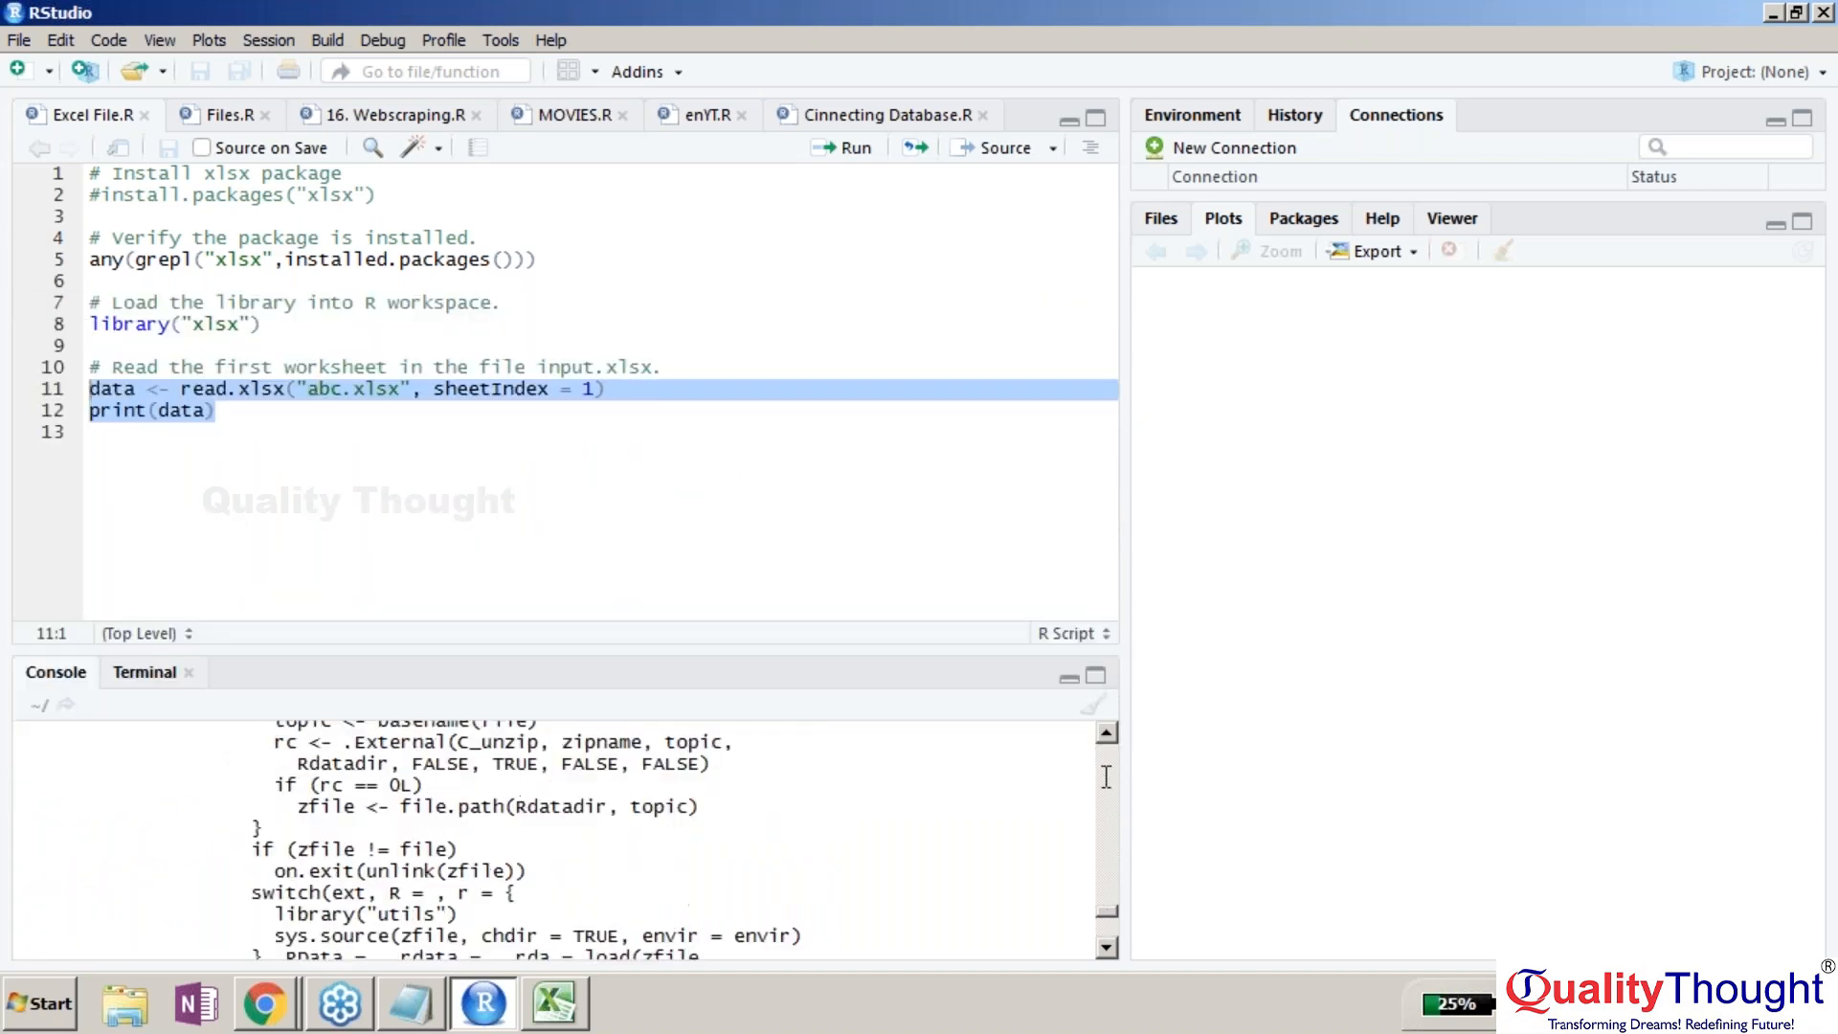
- Switch to Excel and save the abc workbook to the Desktop as an Excel 97-2003 Workbook named abc
{"action": "left_click", "coordinate": [553, 1005]}
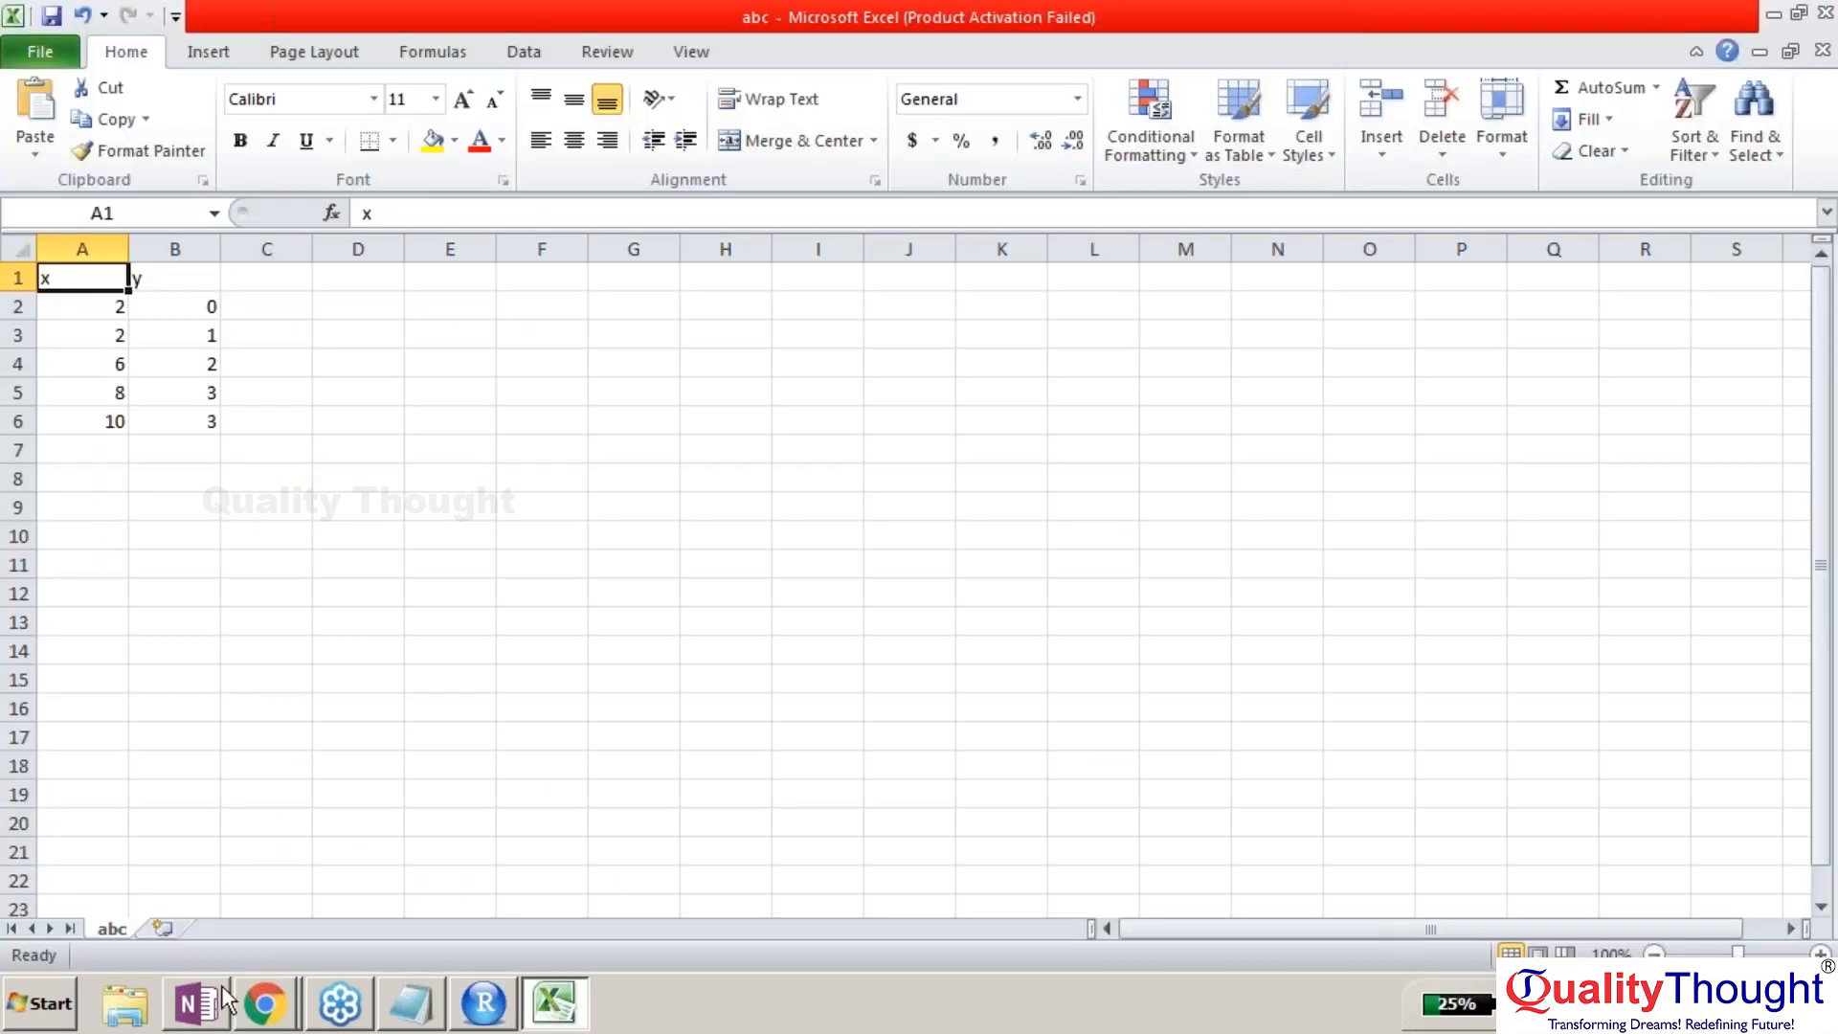
{"action": "left_click", "coordinate": [35, 43]}
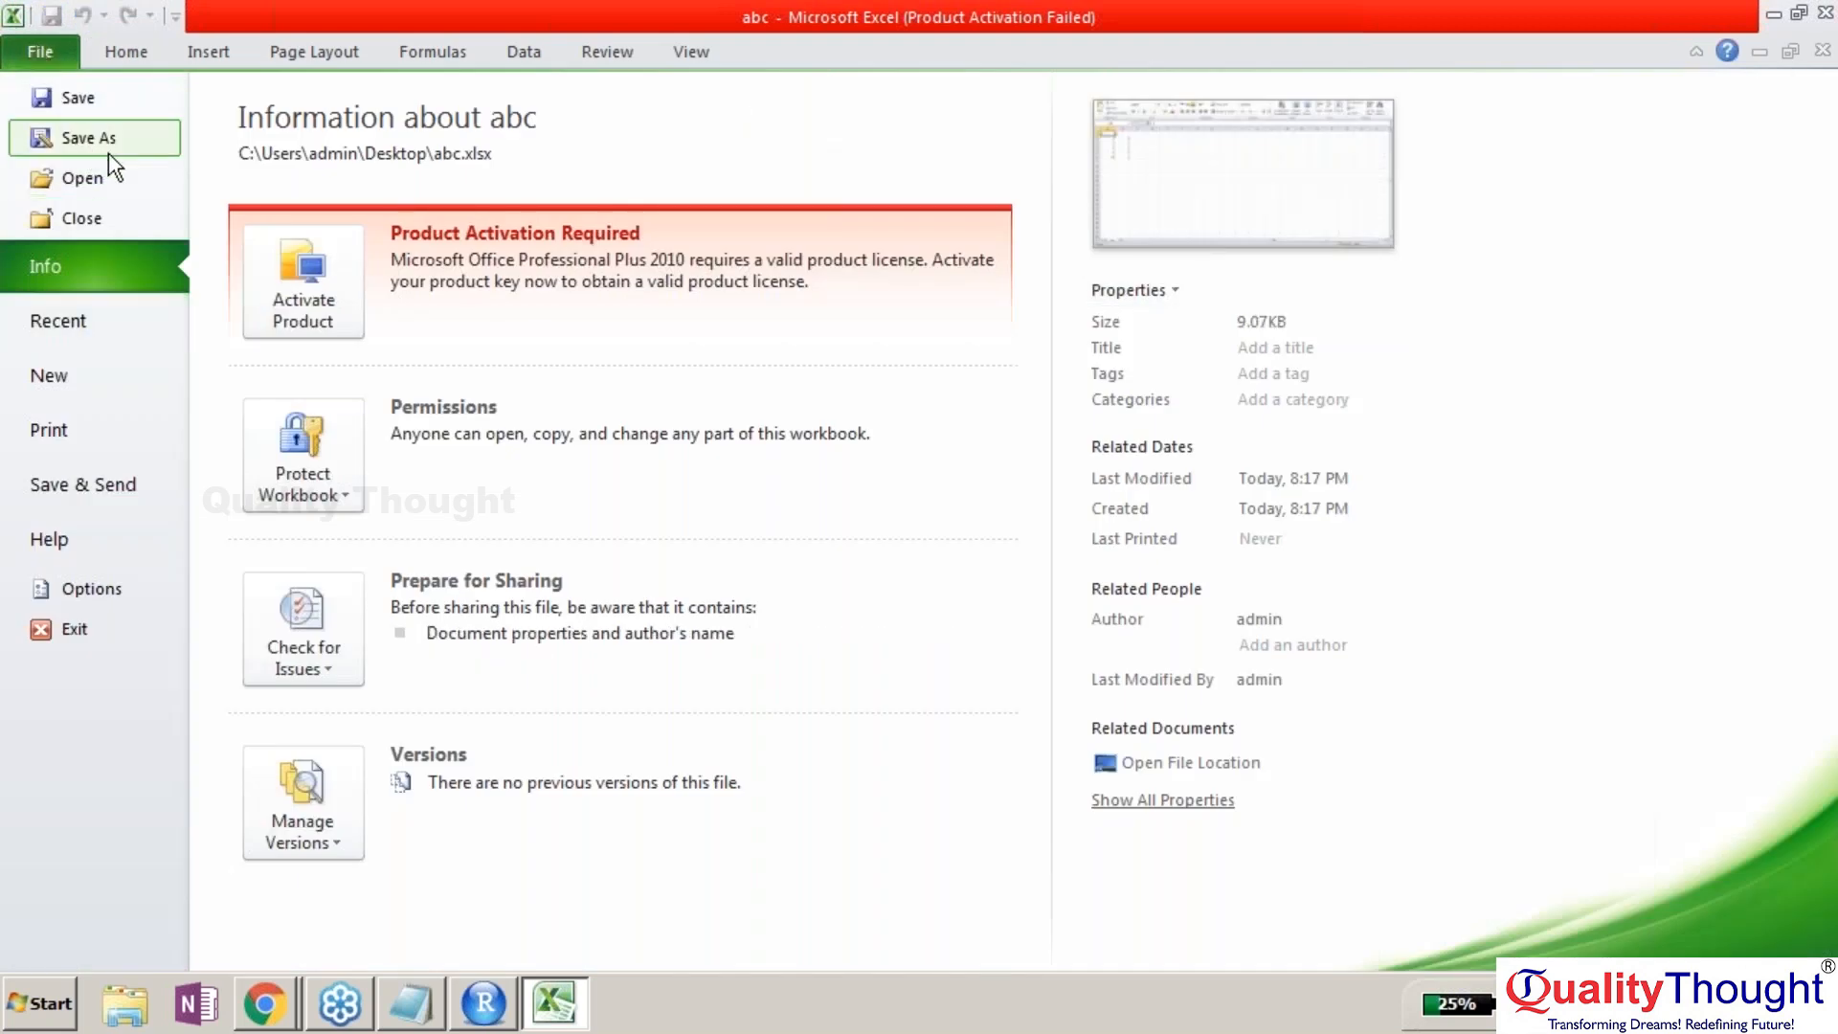
{"action": "left_click", "coordinate": [107, 146]}
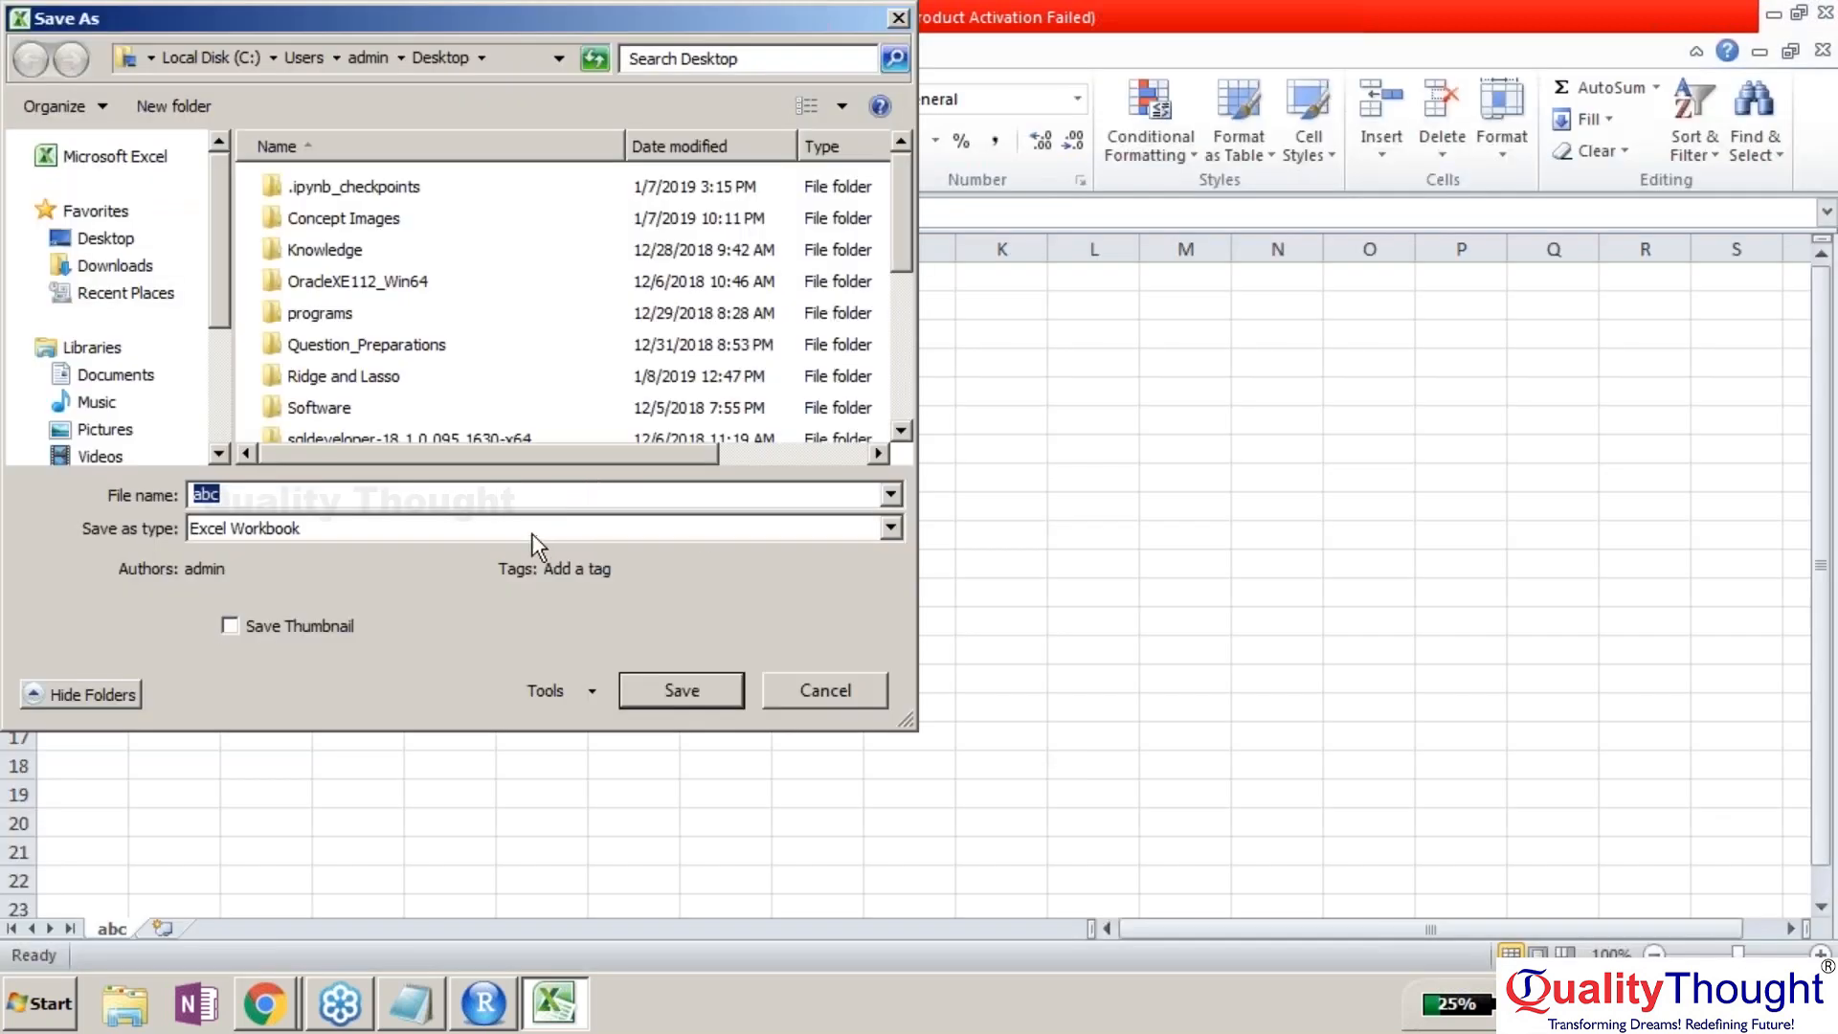
{"action": "left_click", "coordinate": [533, 534]}
{"action": "left_click", "coordinate": [389, 69]}
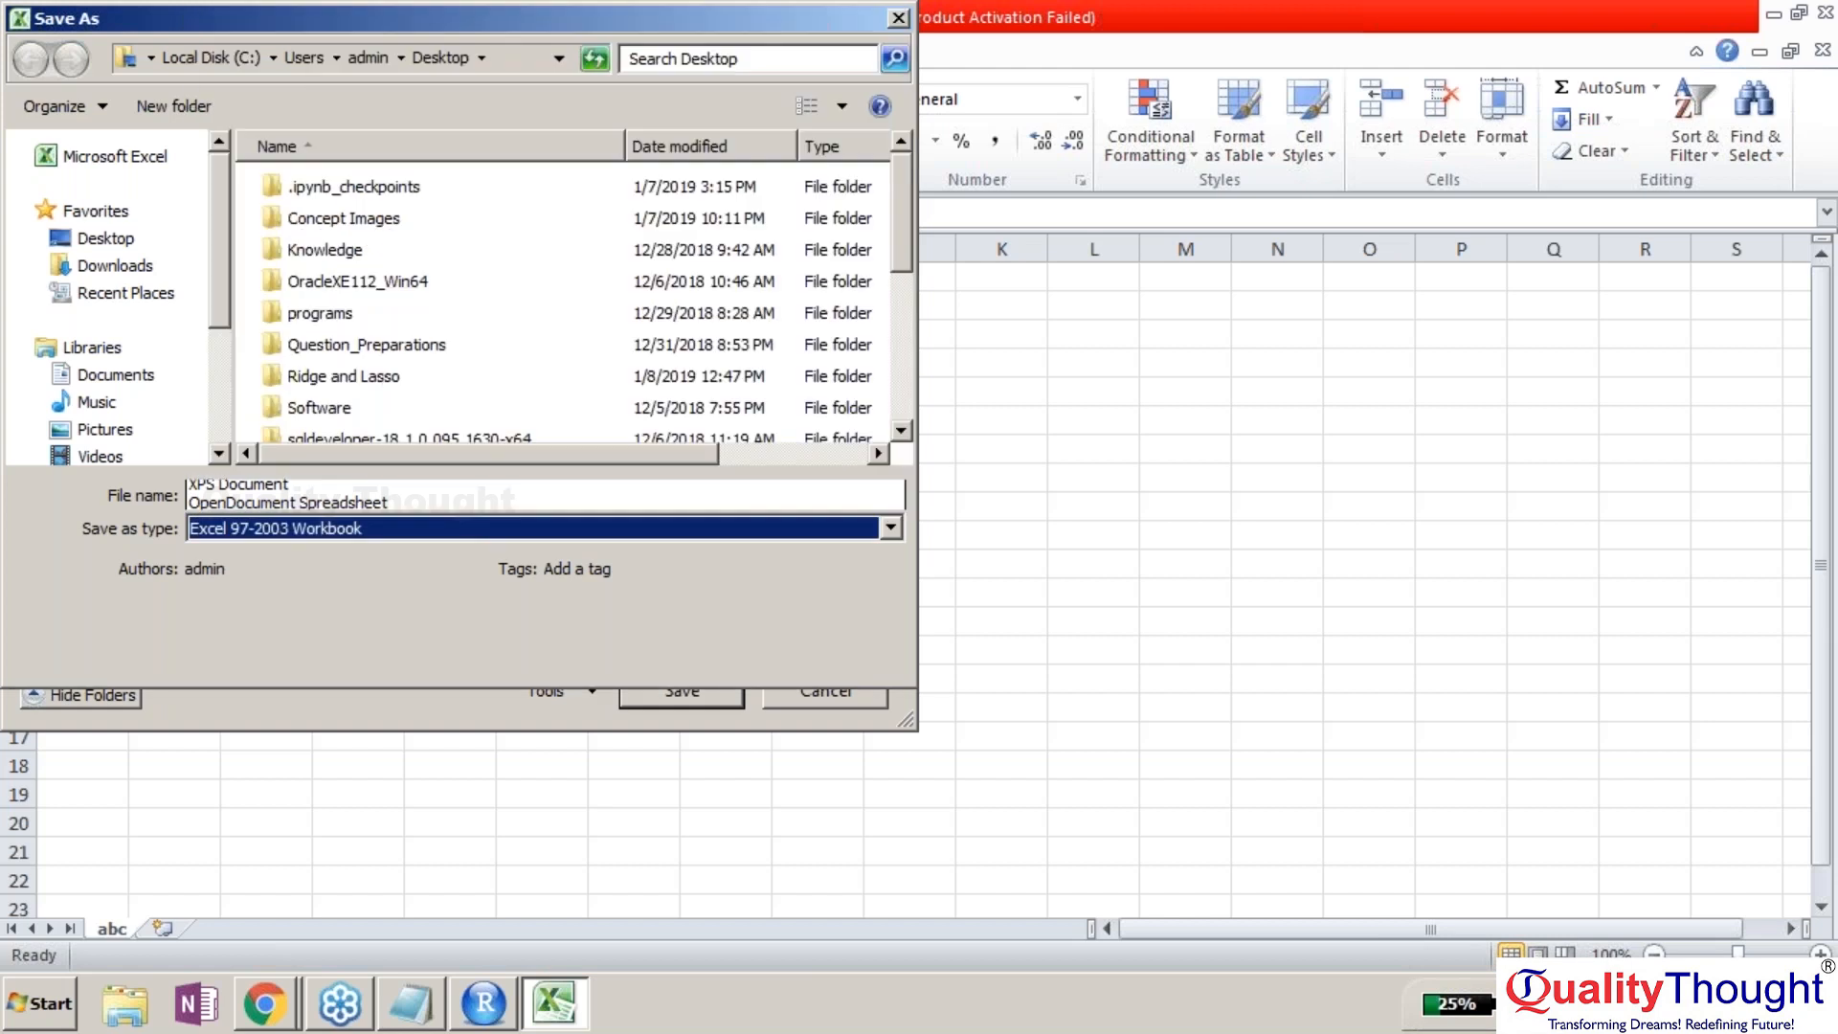
{"action": "left_click_drag", "start_coordinate": [890, 302], "coordinate": [448, 542]}
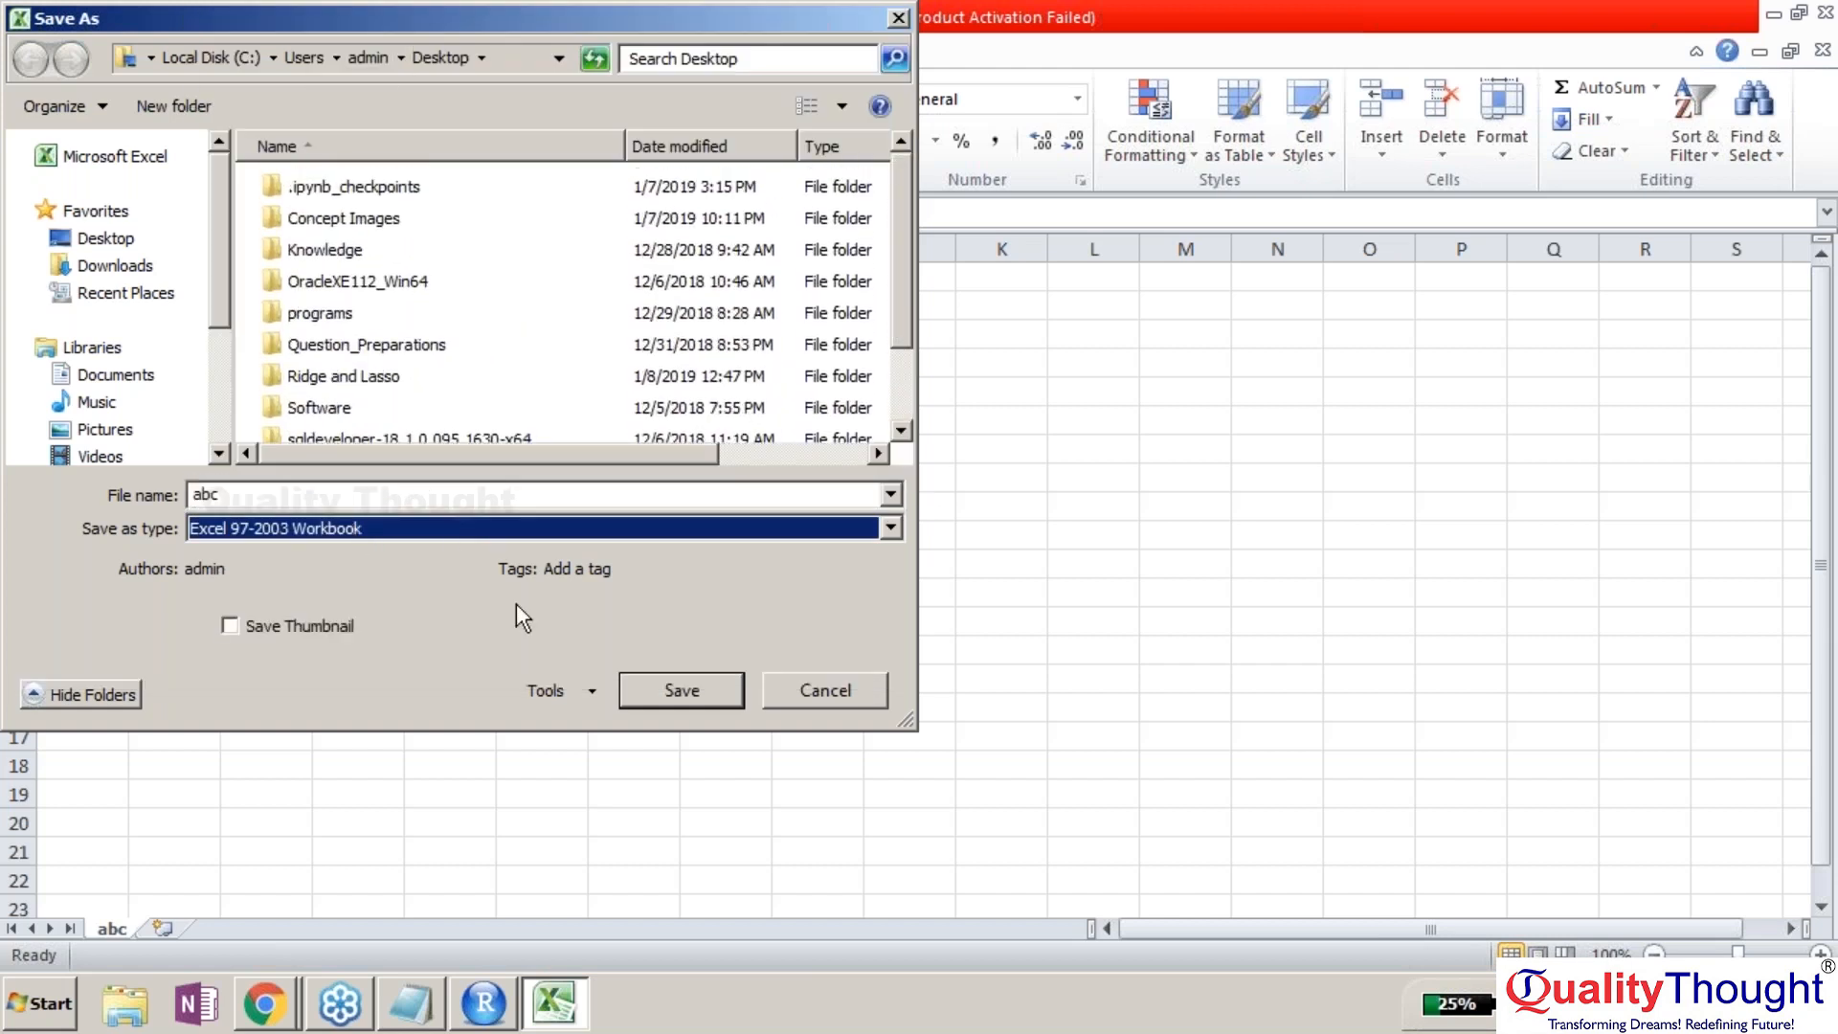
{"action": "left_click", "coordinate": [699, 701]}
{"action": "left_click", "coordinate": [682, 691]}
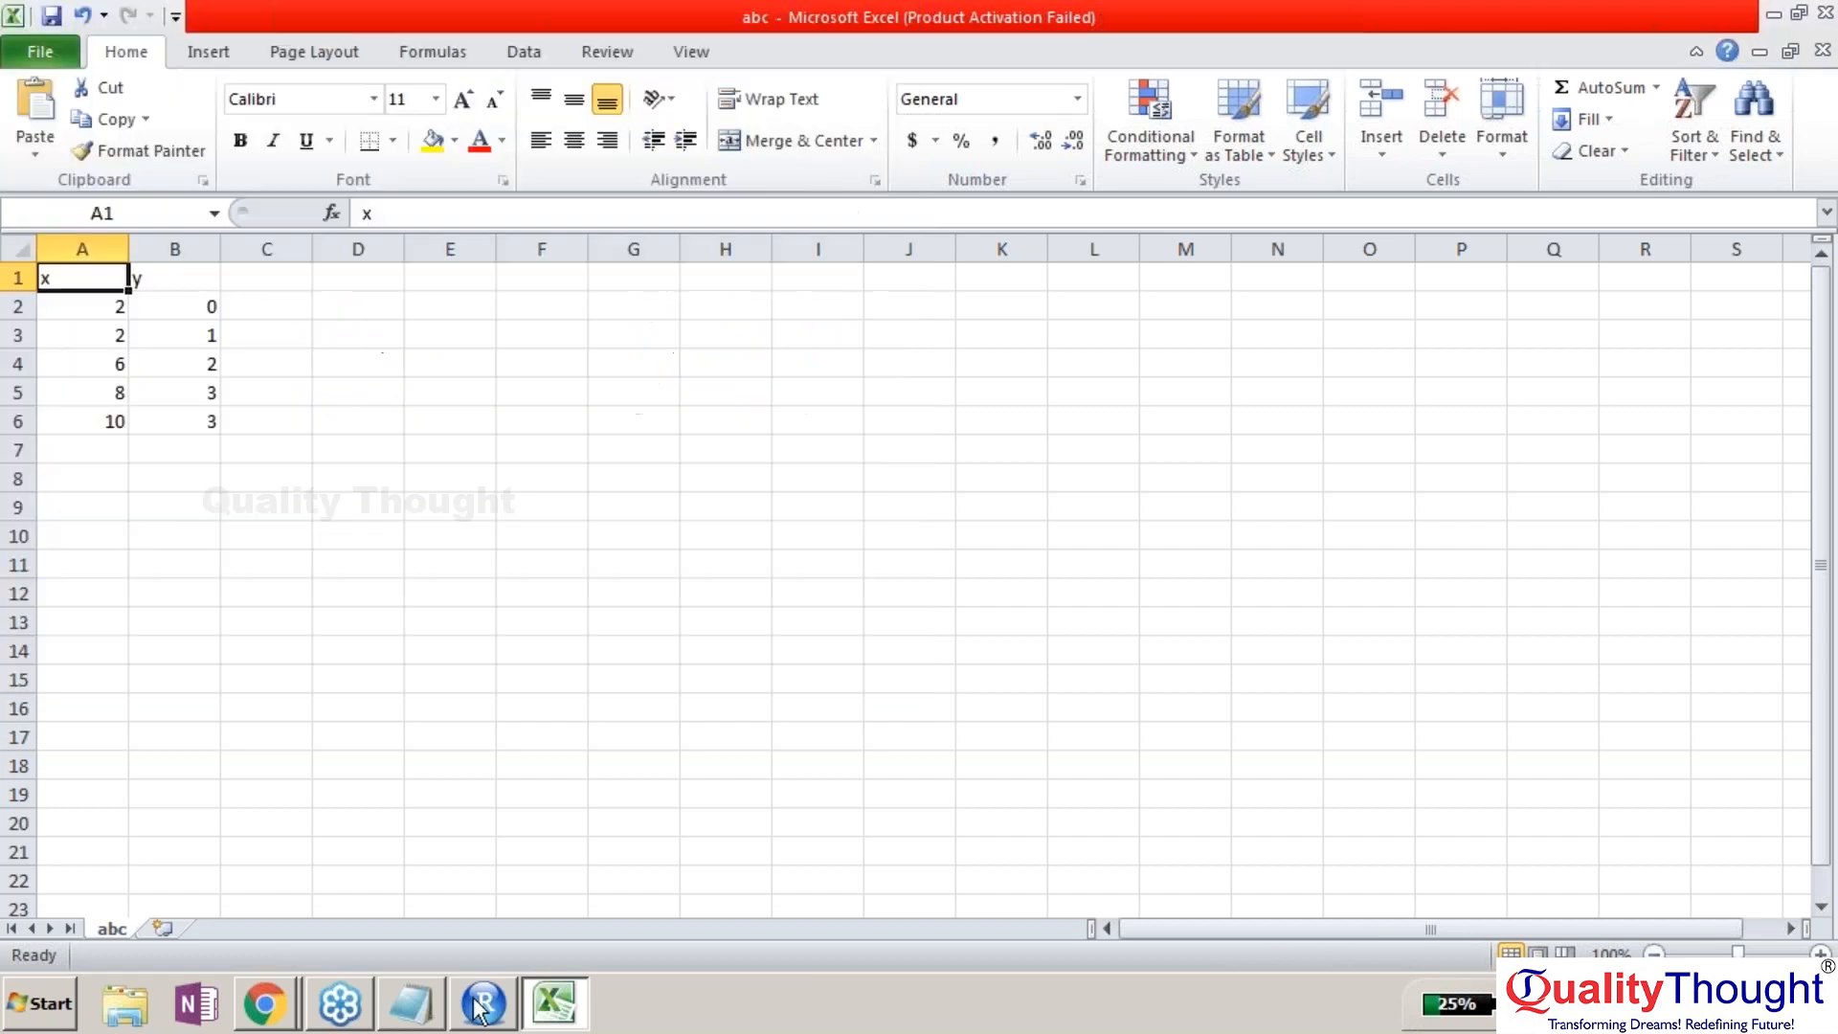
- Look for another Excel workbook on the desktop, closing the Data workbook and checking the details of the GDP file
{"action": "left_click", "coordinate": [484, 1002]}
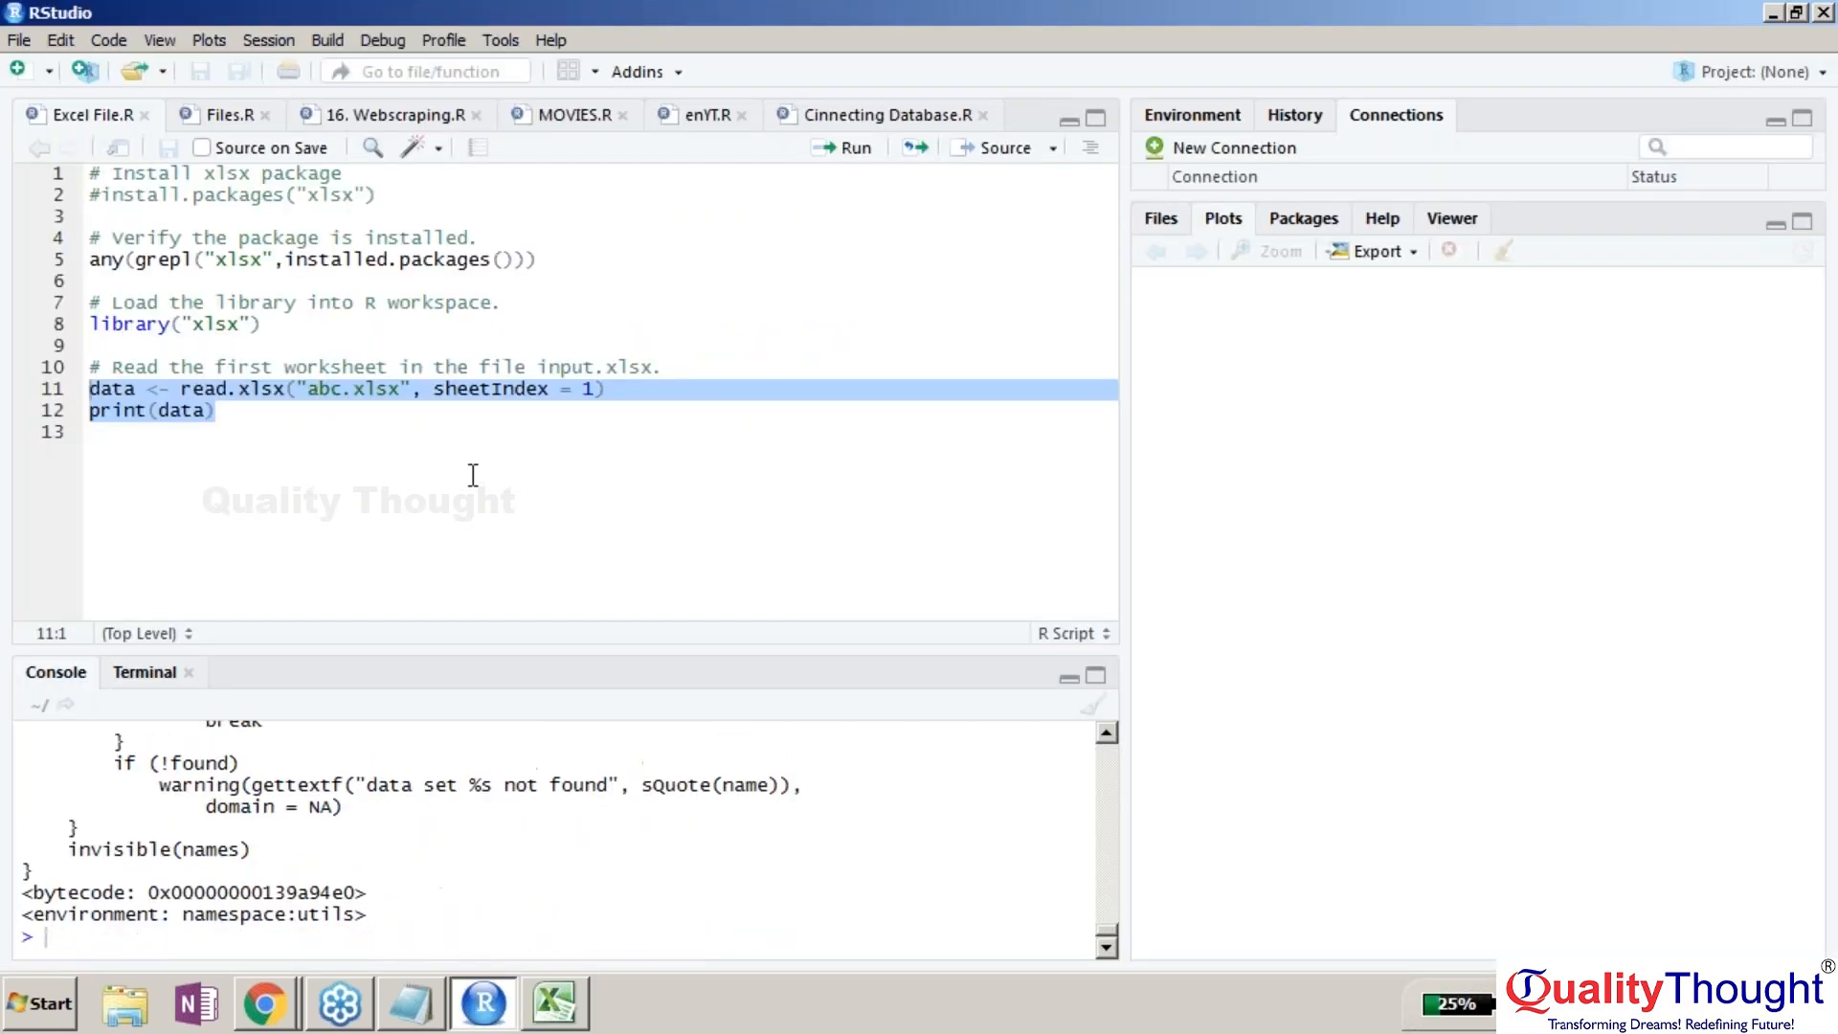
{"action": "left_click", "coordinate": [560, 1019]}
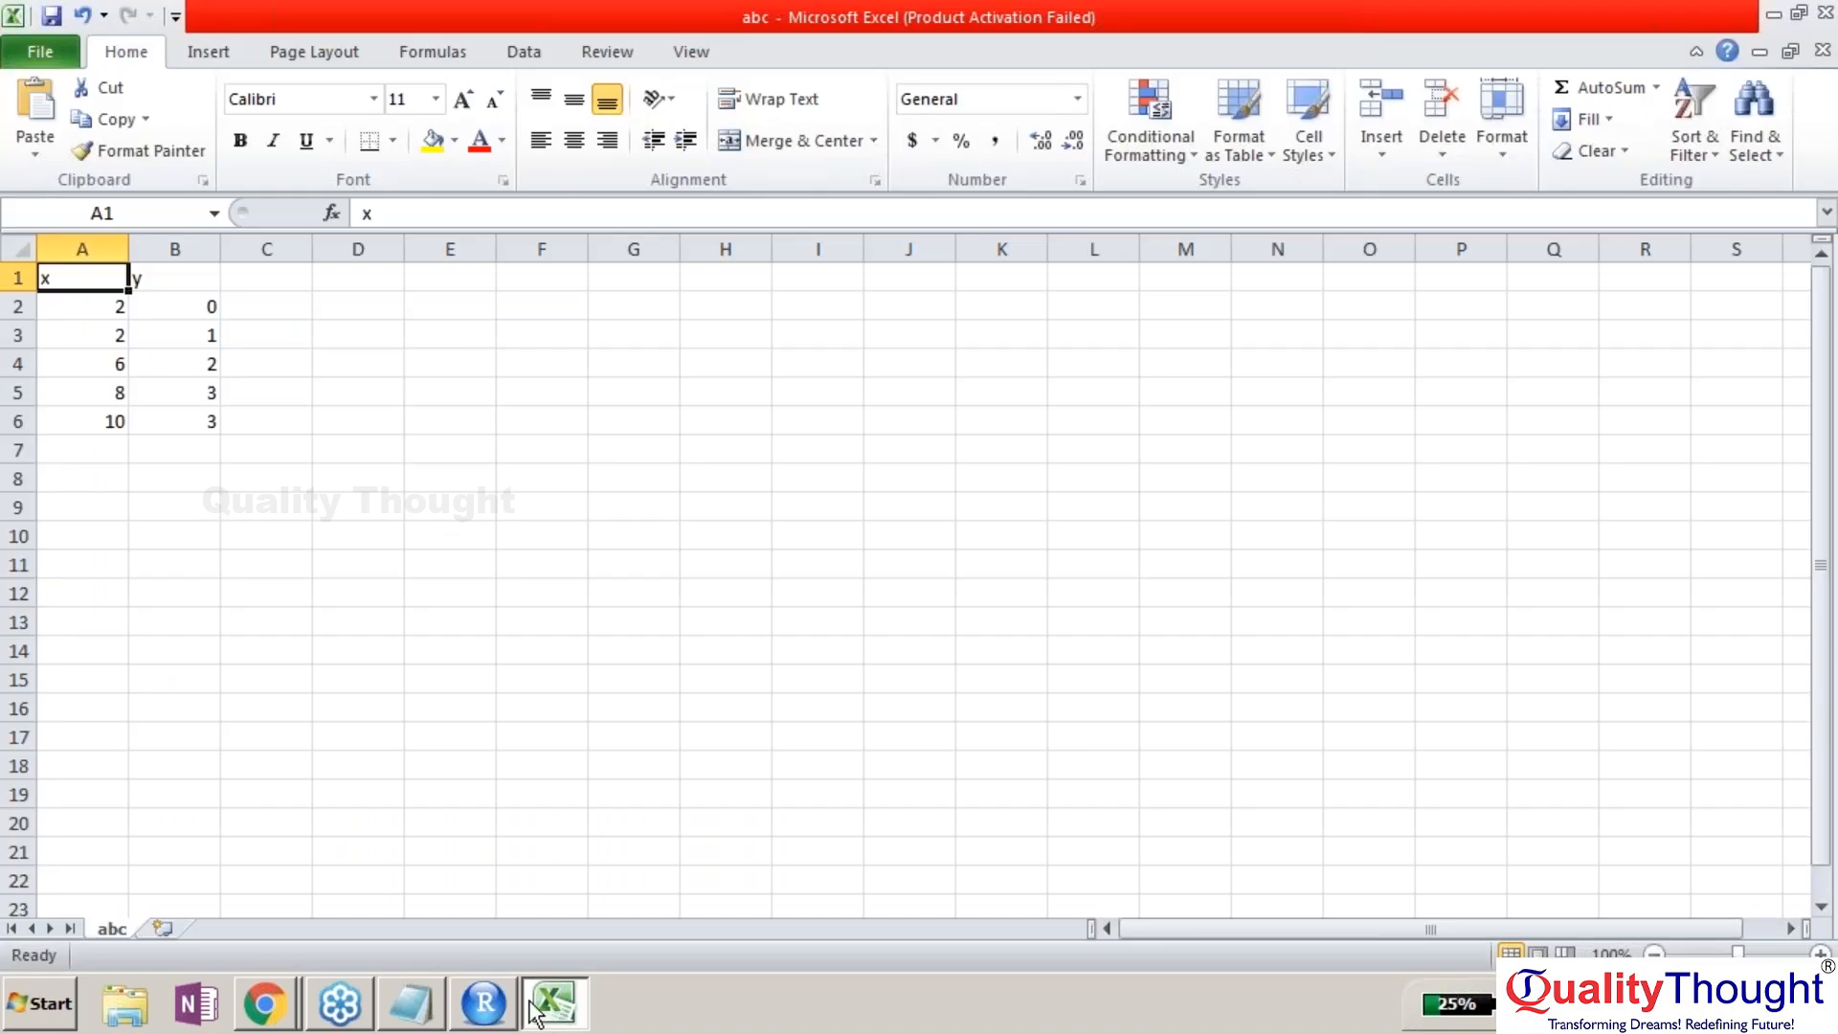
{"action": "mouse_move", "coordinate": [558, 1011]}
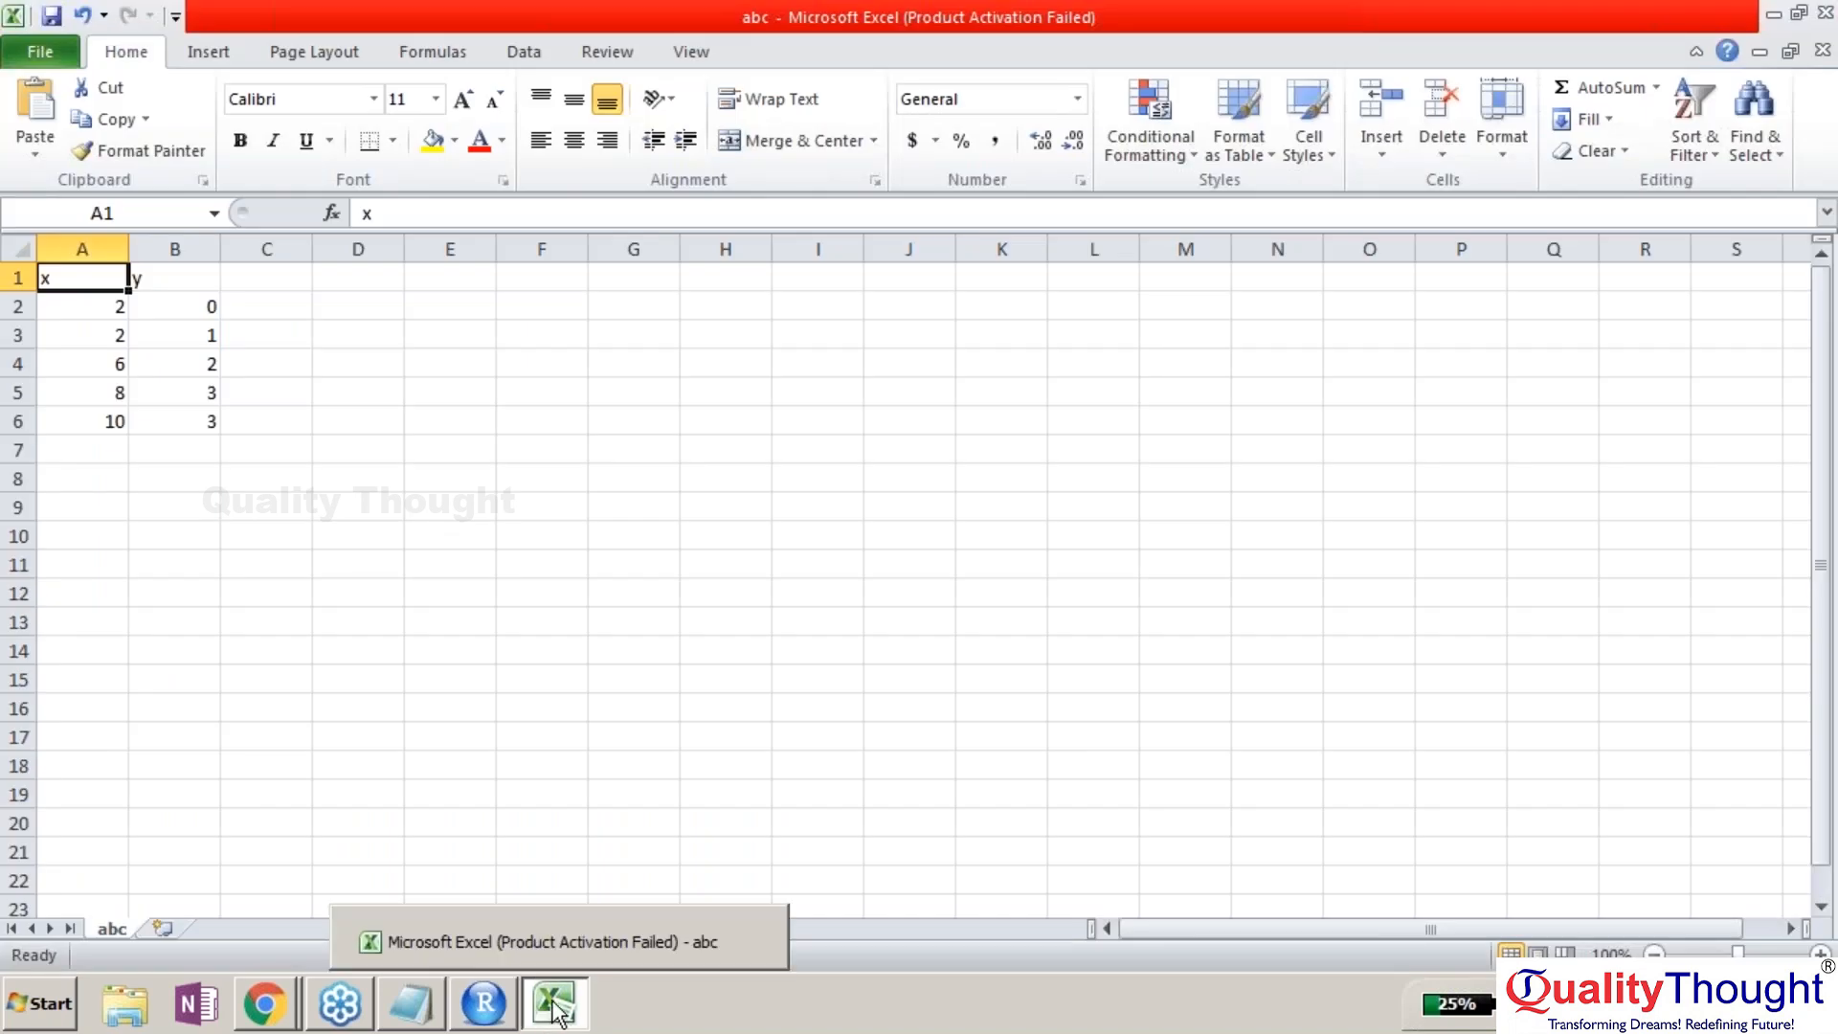
{"action": "key", "text": "super+d"}
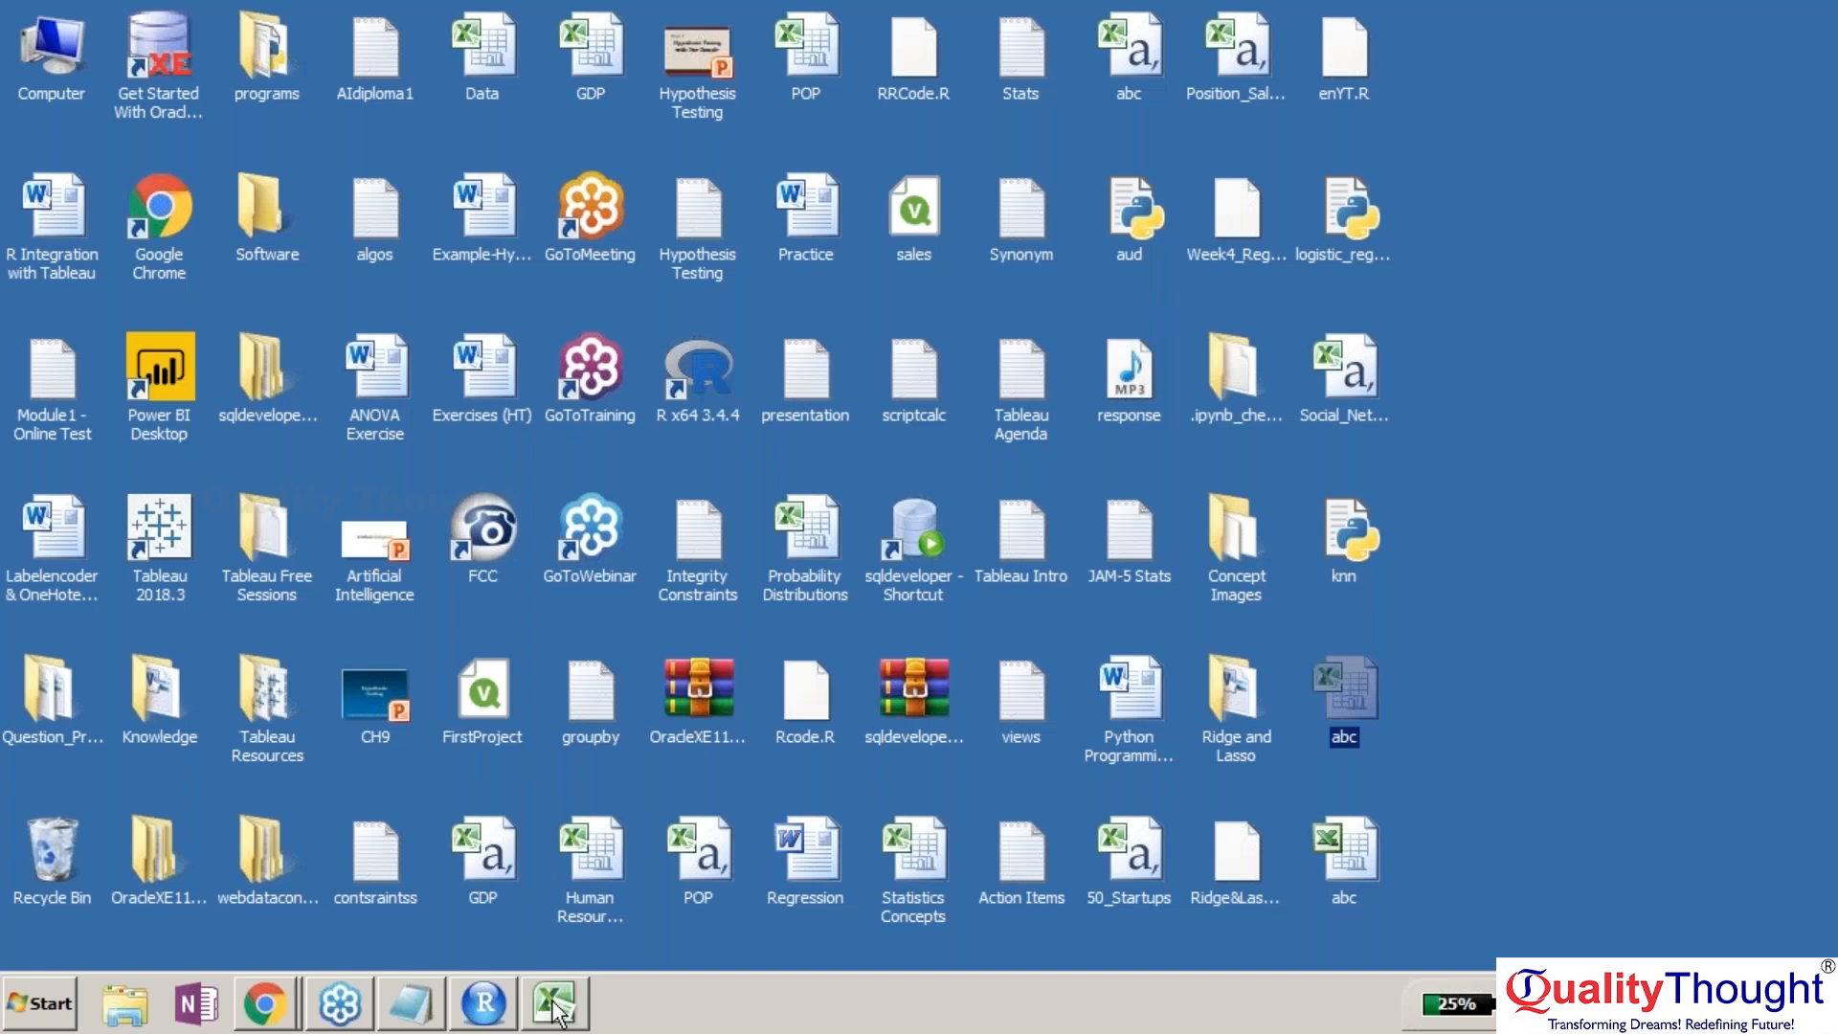
{"action": "left_click", "coordinate": [557, 1007]}
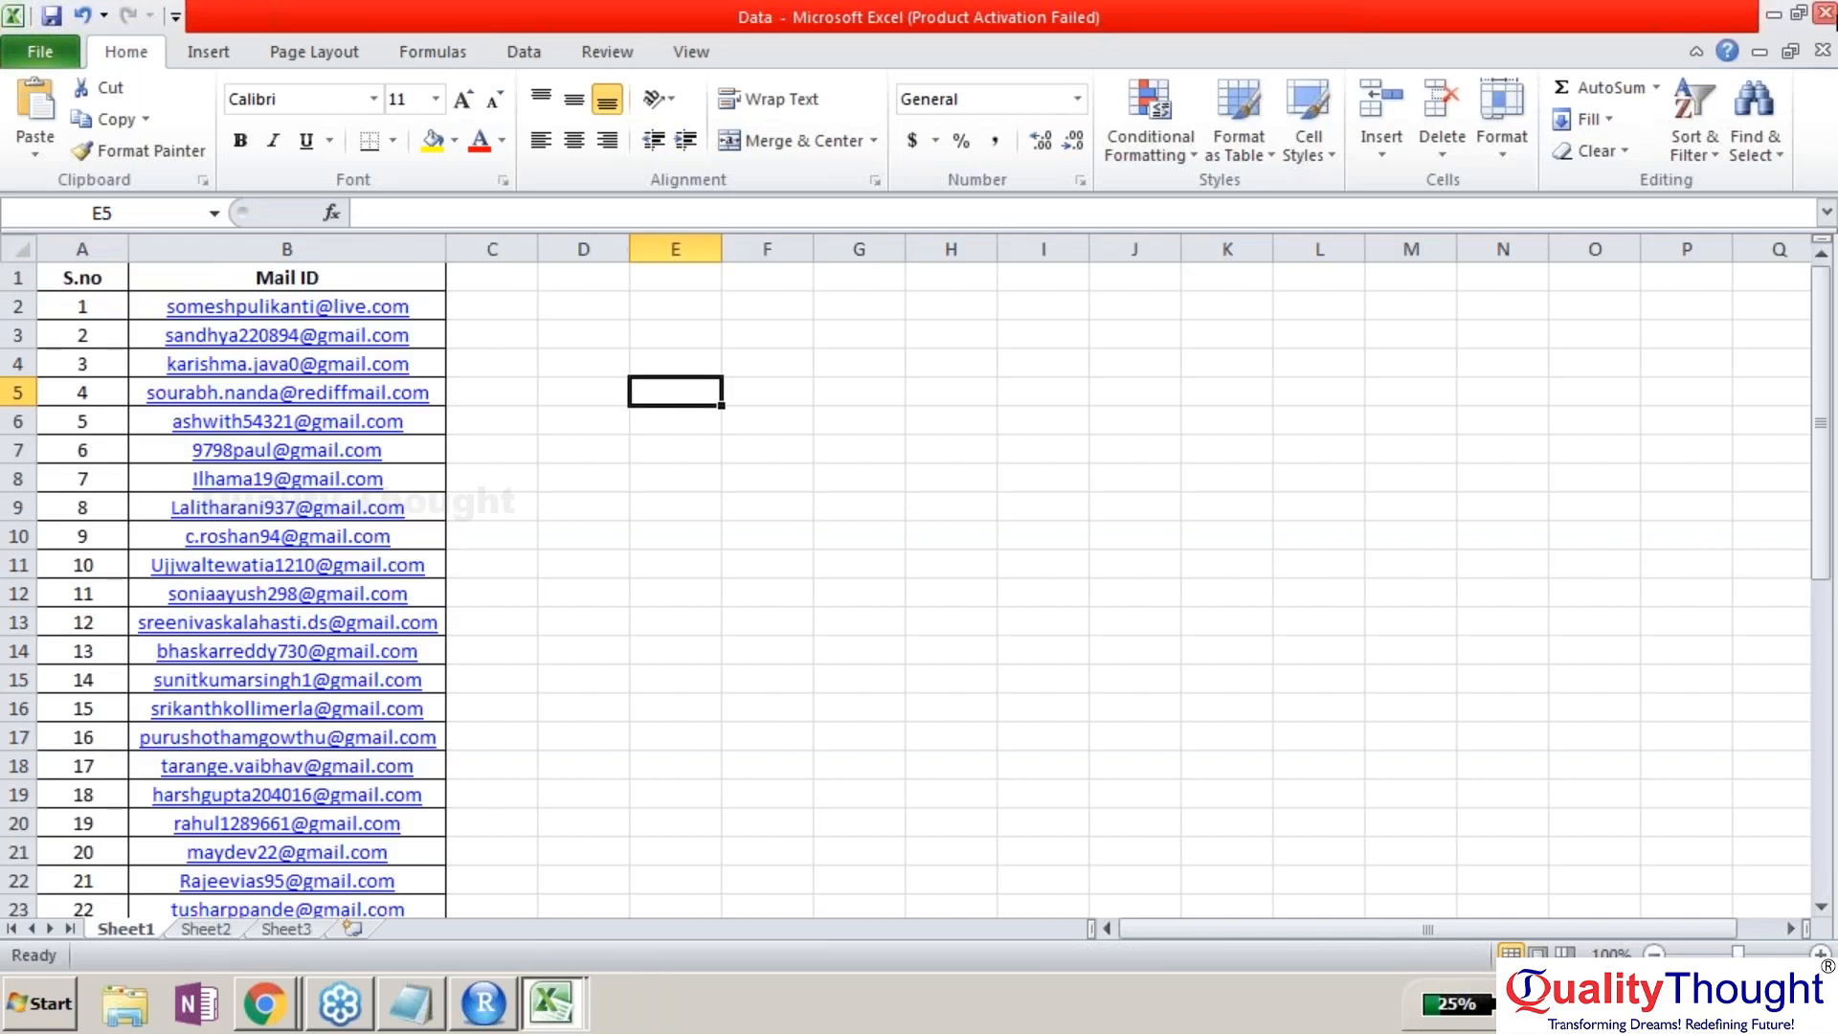
{"action": "left_click", "coordinate": [1827, 14]}
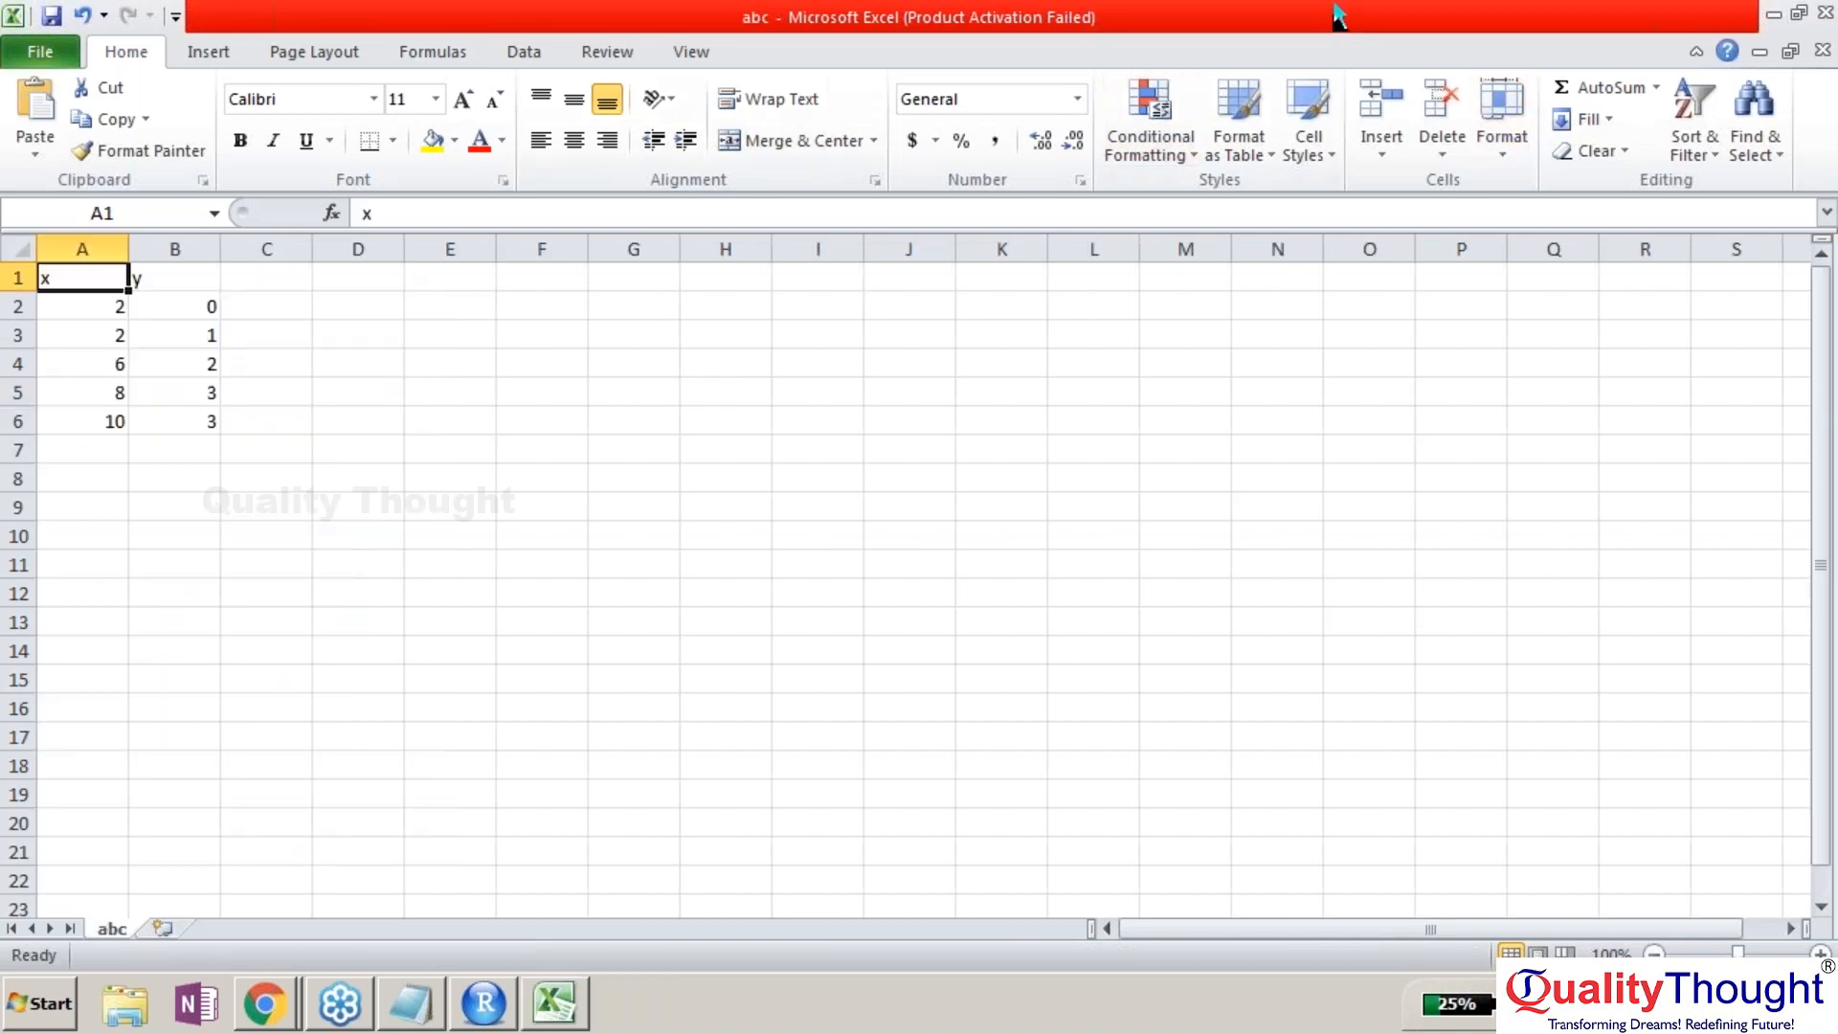
{"action": "left_click", "coordinate": [1774, 14]}
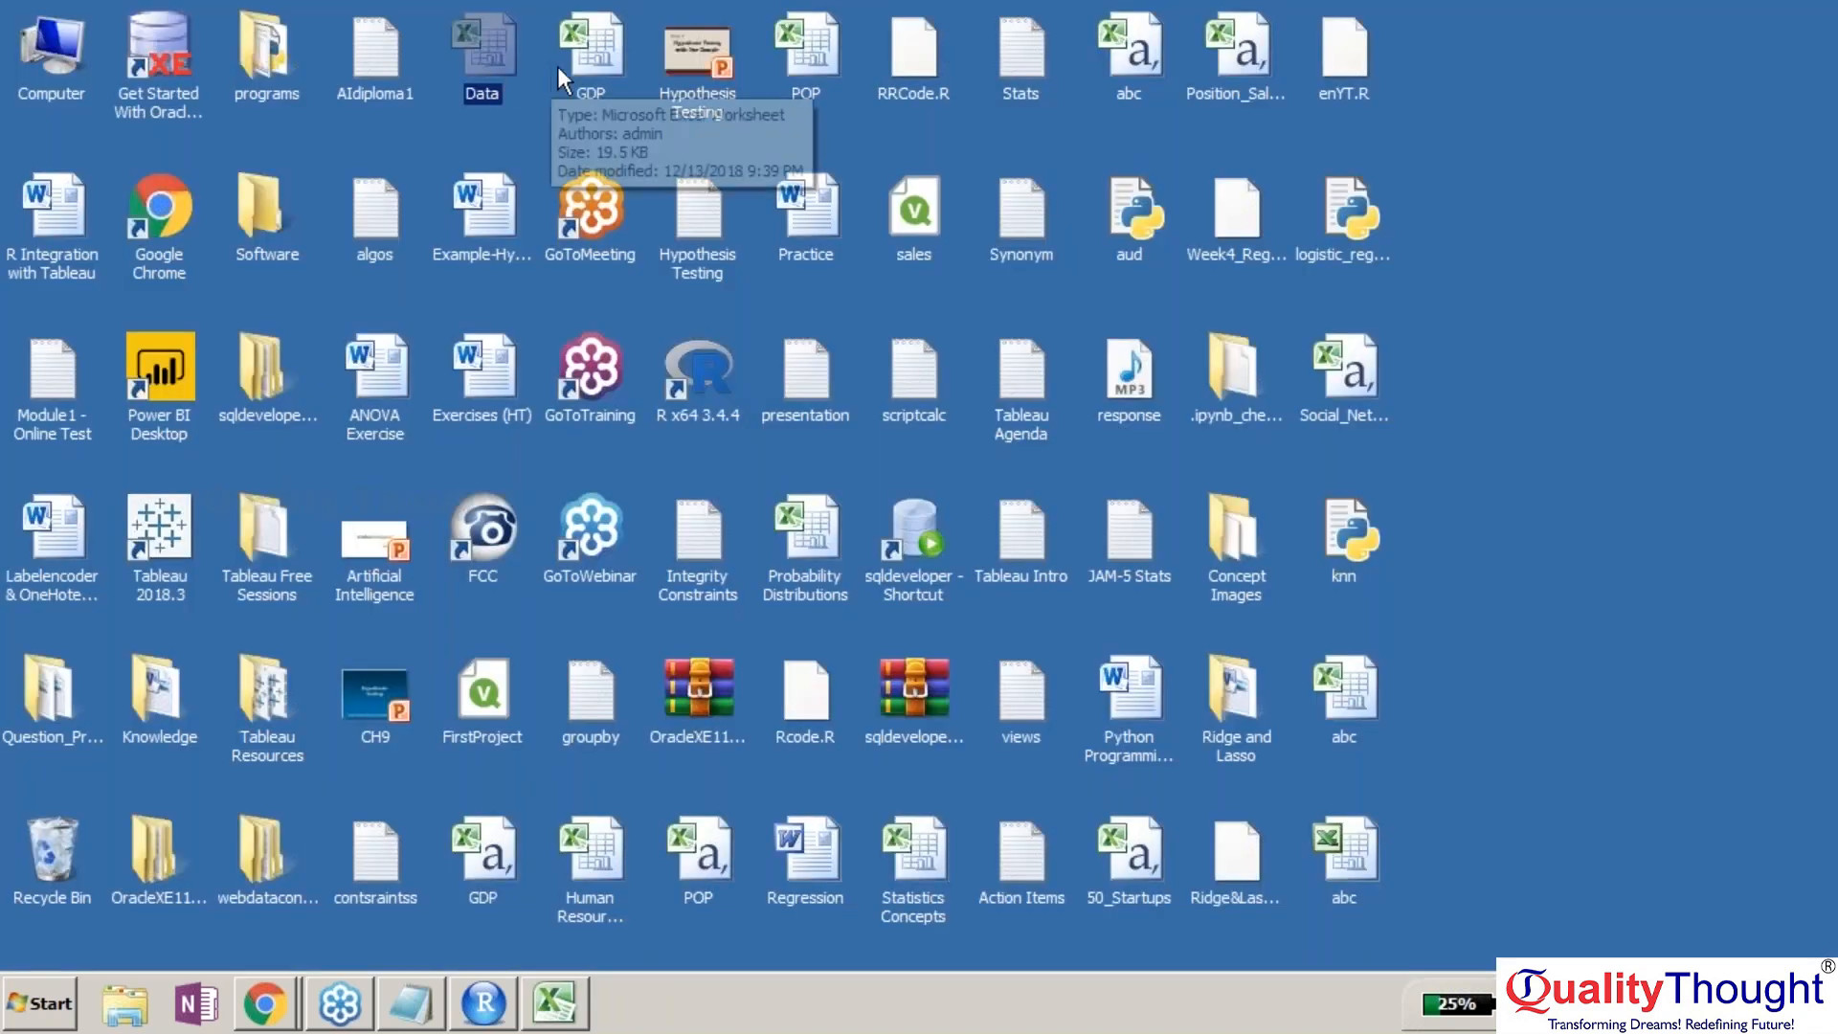
{"action": "double_click", "coordinate": [595, 50]}
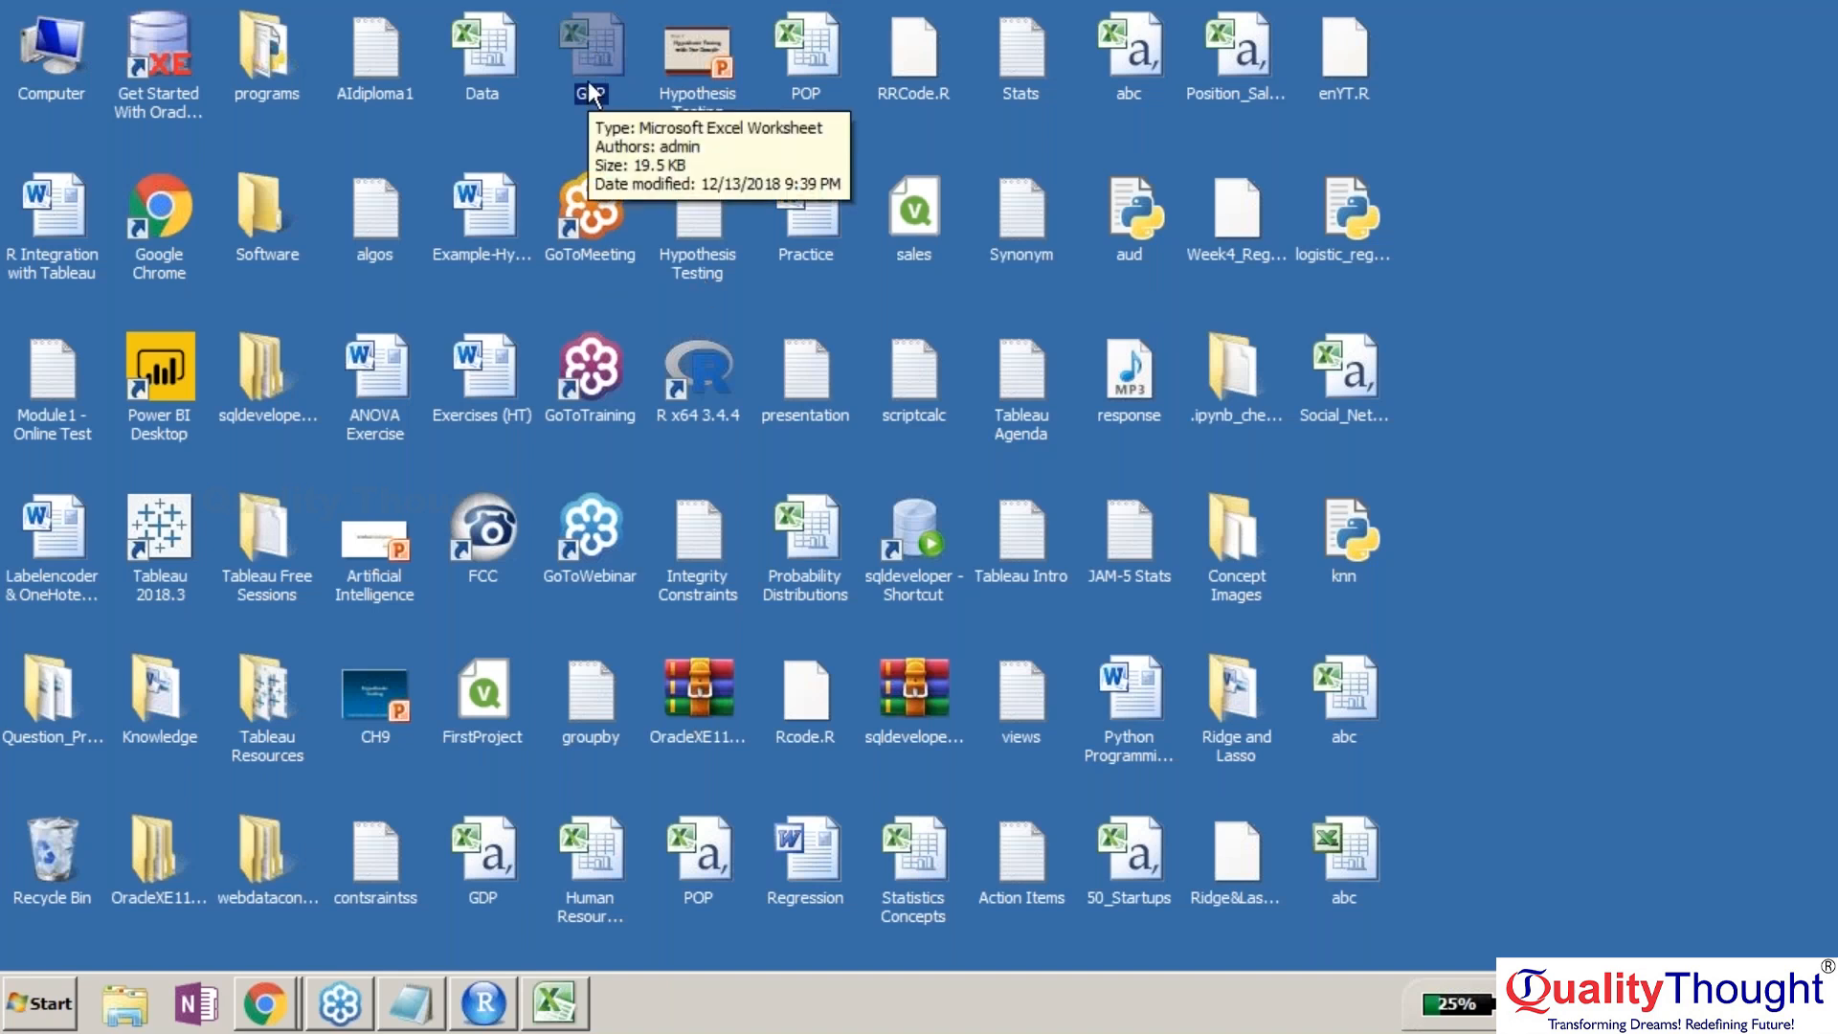
- Switch to RStudio, change the file name in the read.xlsx line to GDP.xlsx, and save the script
{"action": "left_click", "coordinate": [493, 1018]}
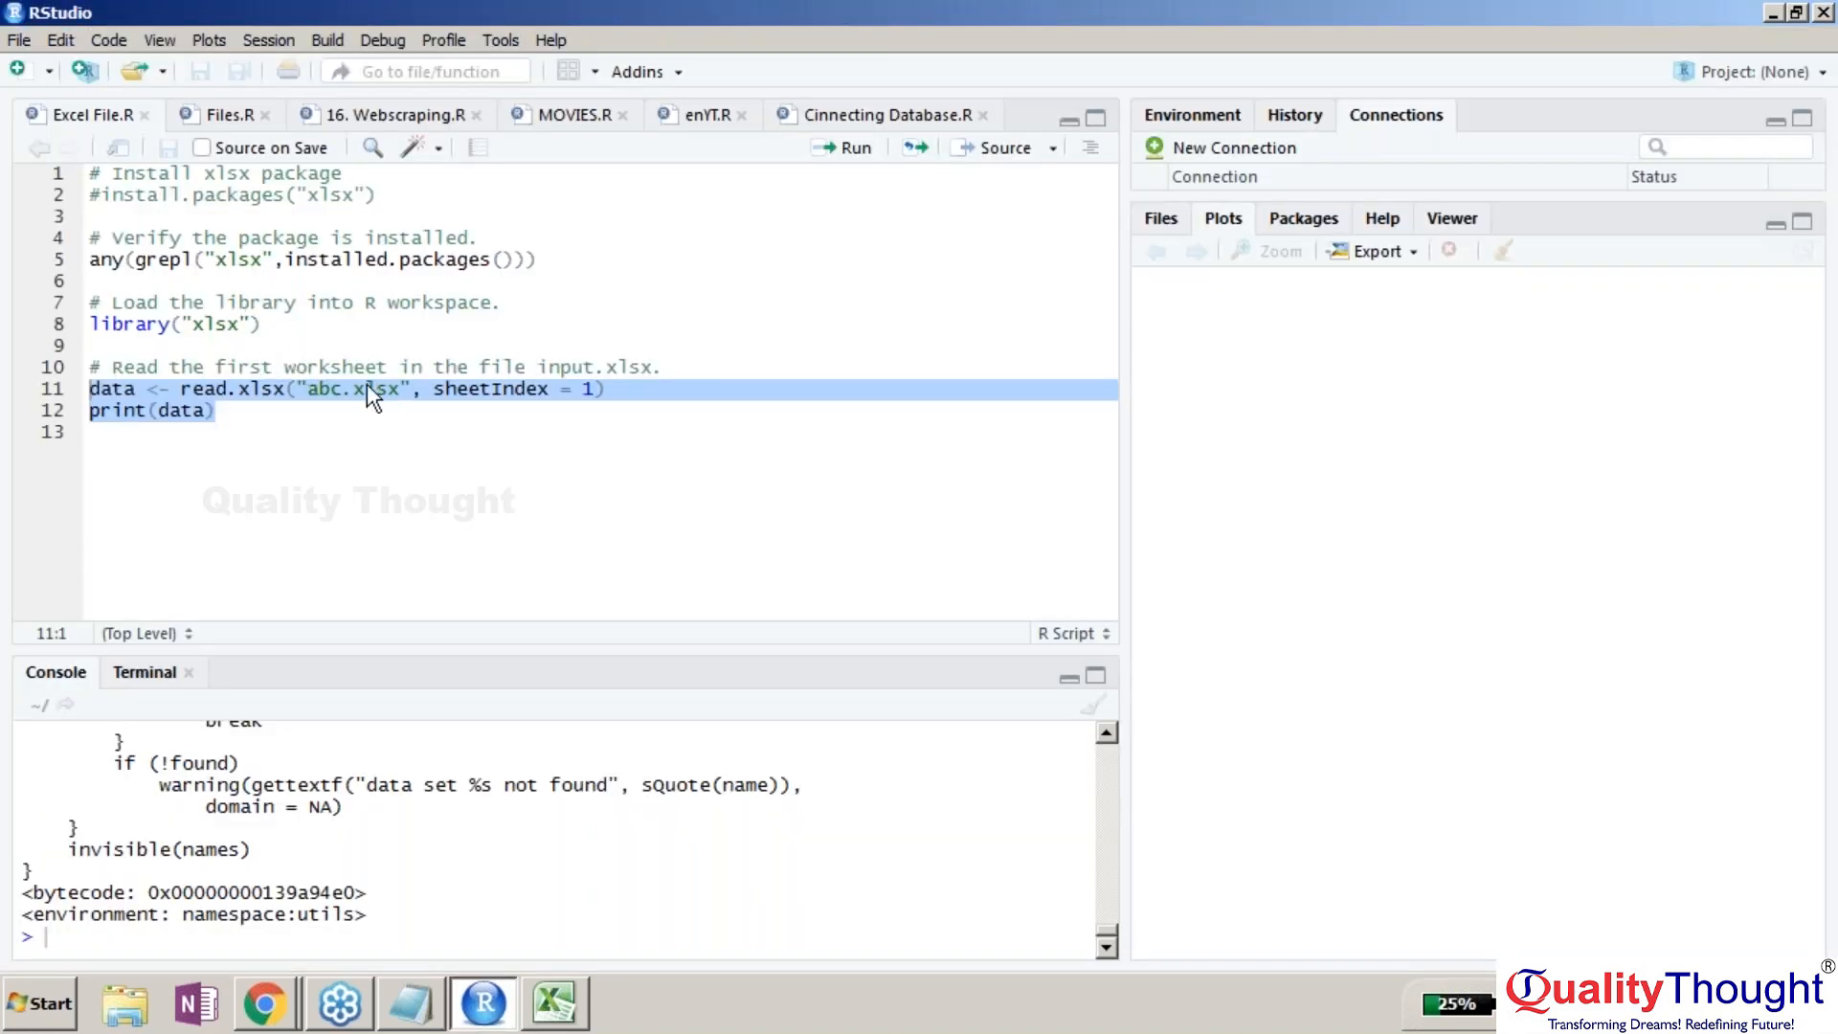
{"action": "left_click", "coordinate": [342, 389]}
{"action": "key", "text": "BackSpace"}
{"action": "key", "text": "BackSpace"}
{"action": "type", "text": "GDP"}
{"action": "left_click", "coordinate": [309, 389]}
{"action": "key", "text": "Delete"}
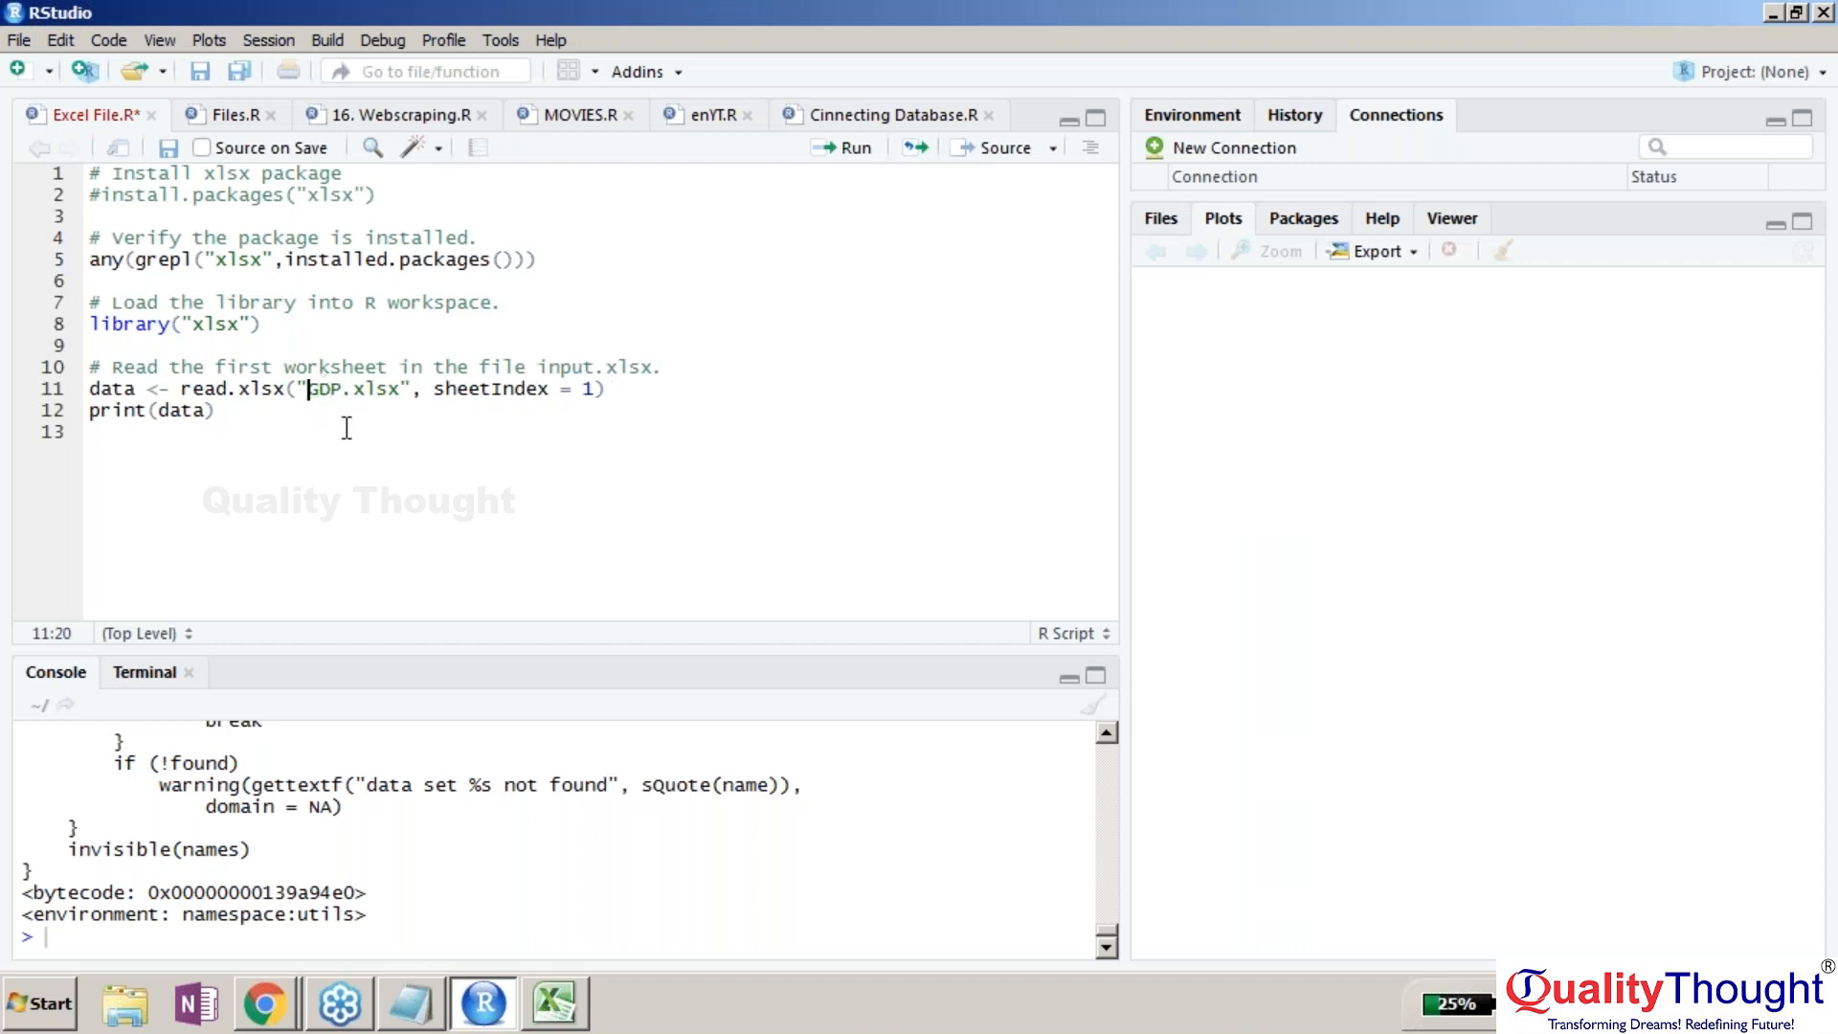
{"action": "key", "text": "ctrl+s"}
- Run the read.xlsx and print(data) lines for GDP.xlsx, inspect the output in an enlarged console, and clear the console
{"action": "left_click_drag", "start_coordinate": [235, 410], "coordinate": [93, 391]}
{"action": "key", "text": "ctrl+Return"}
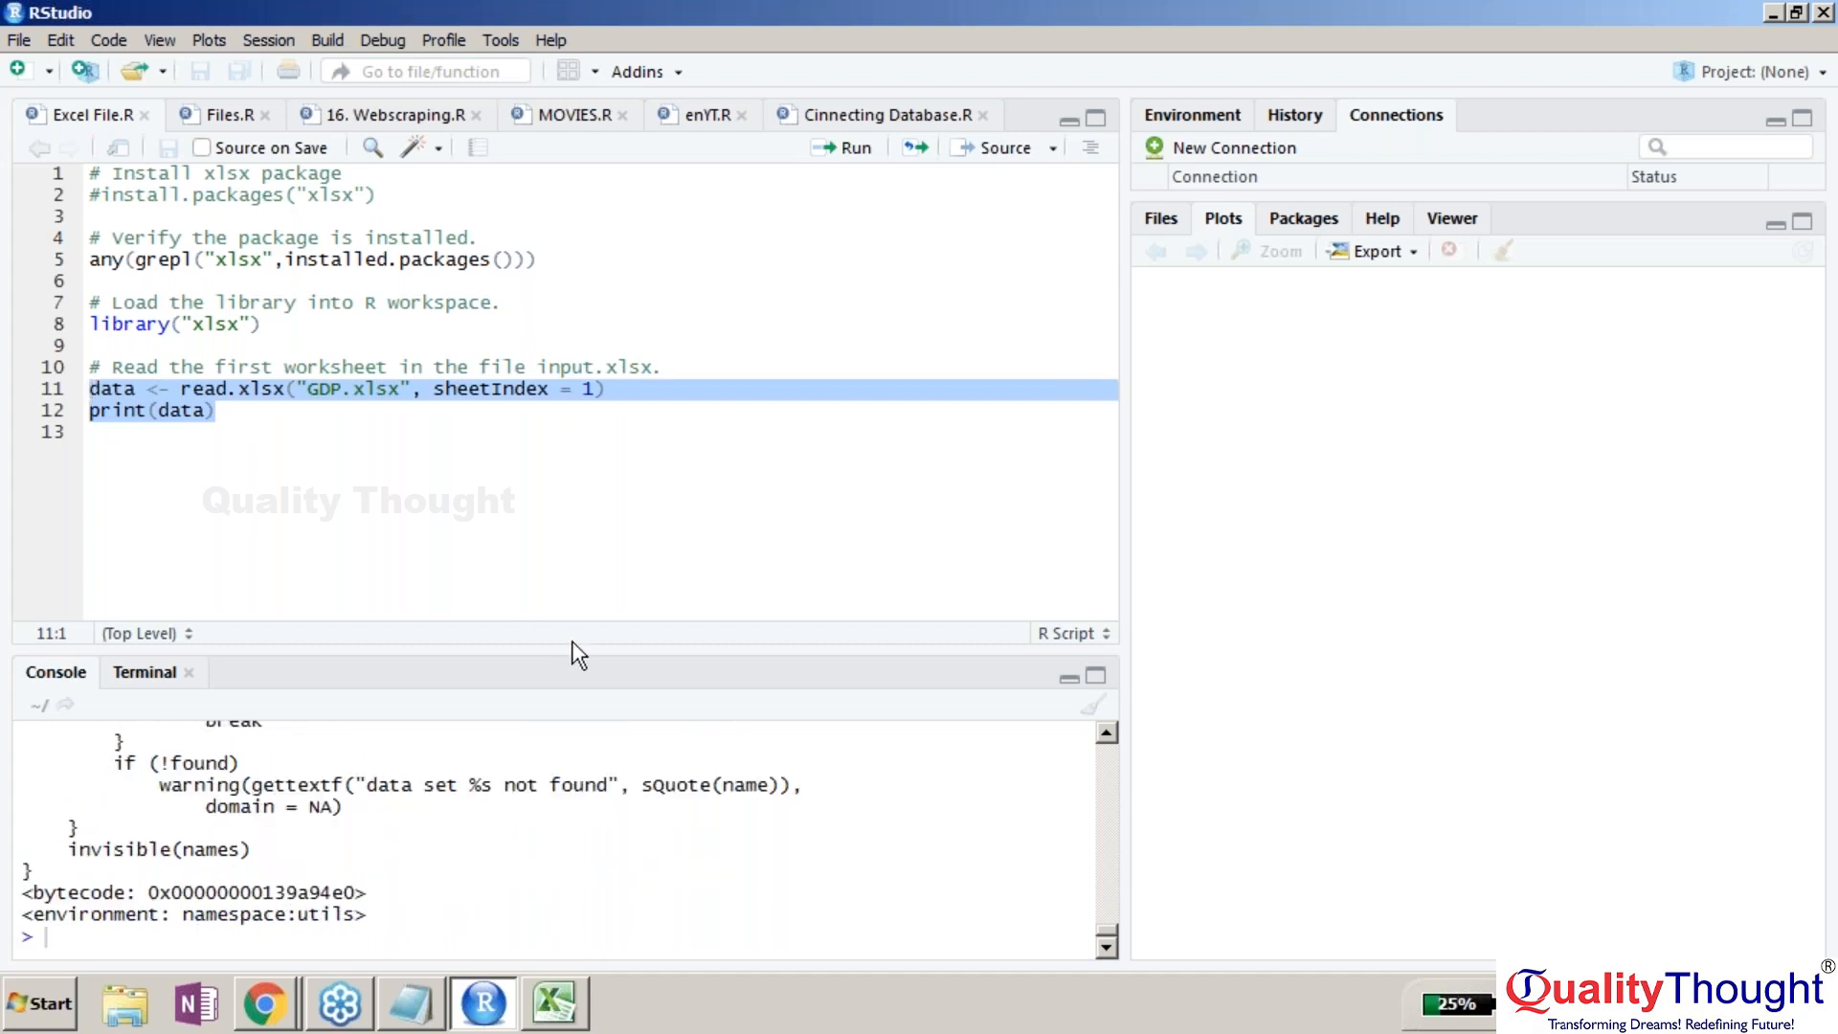
{"action": "left_click_drag", "start_coordinate": [577, 656], "coordinate": [329, 413]}
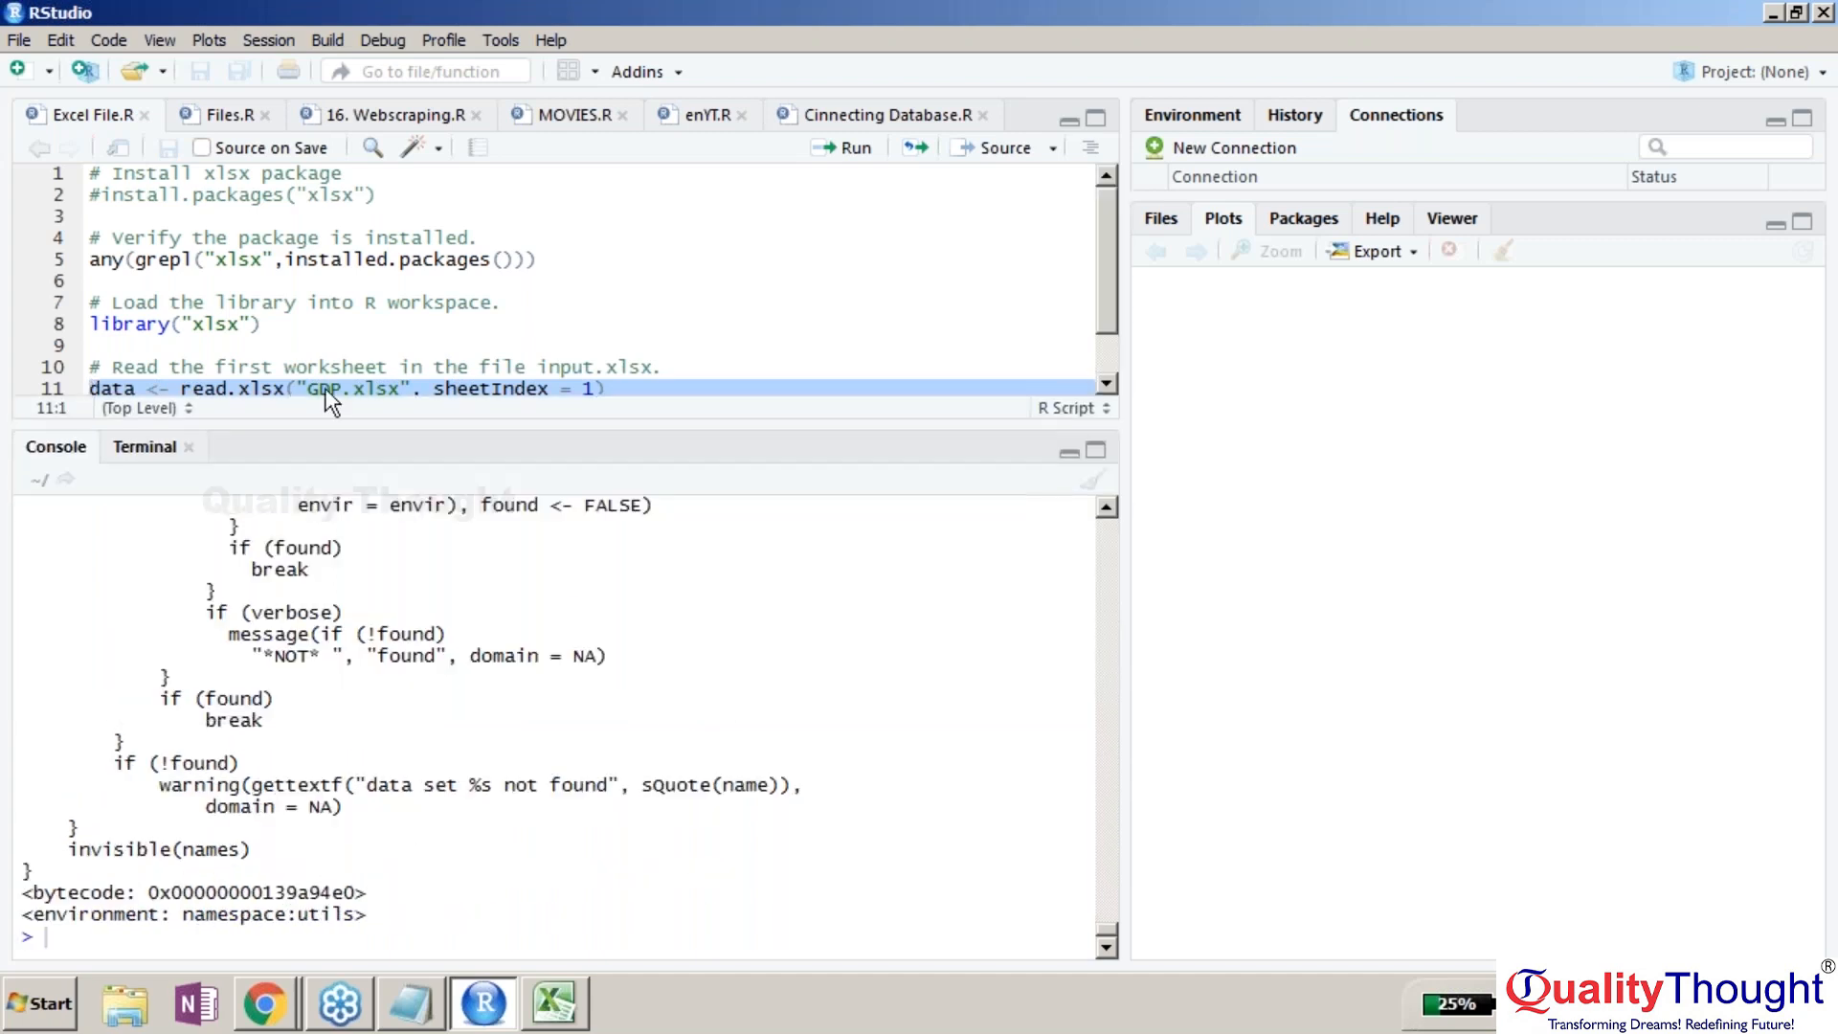
{"action": "left_click", "coordinate": [313, 328]}
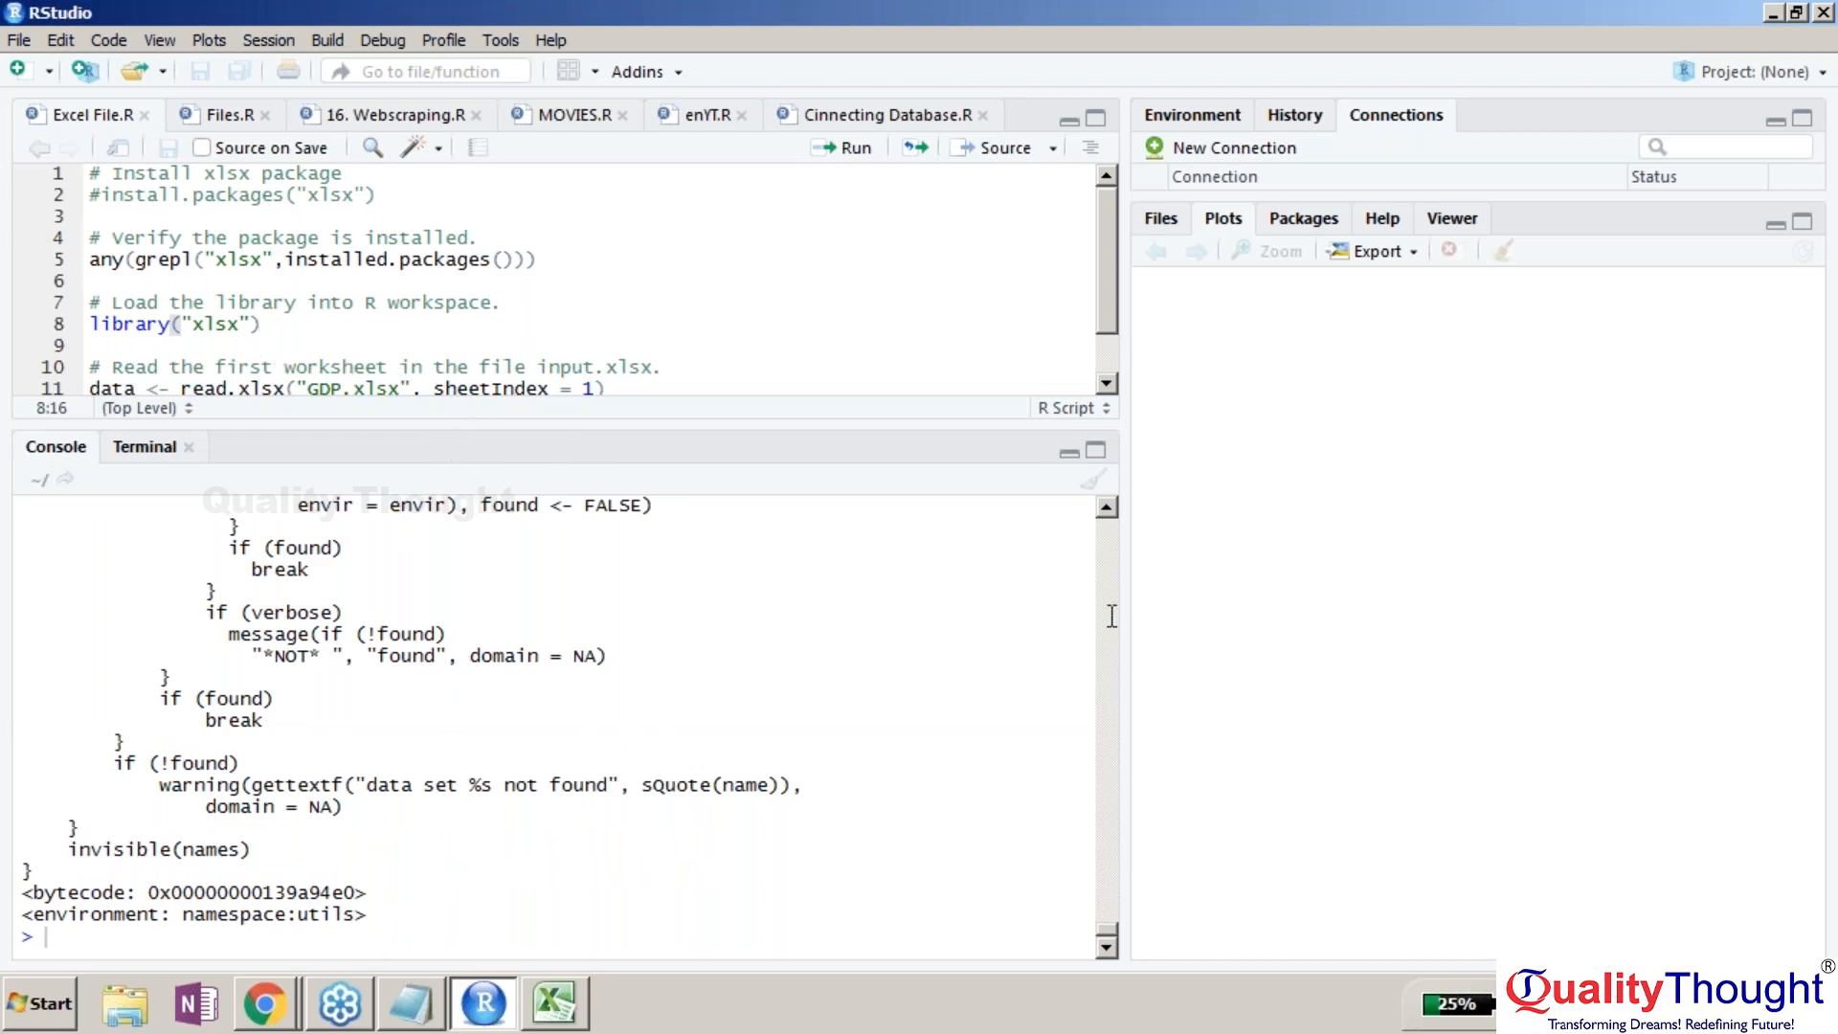
{"action": "scroll", "coordinate": [1112, 616], "scroll_direction": "up", "scroll_amount": 10}
{"action": "scroll", "coordinate": [1111, 616], "scroll_direction": "up", "scroll_amount": 10}
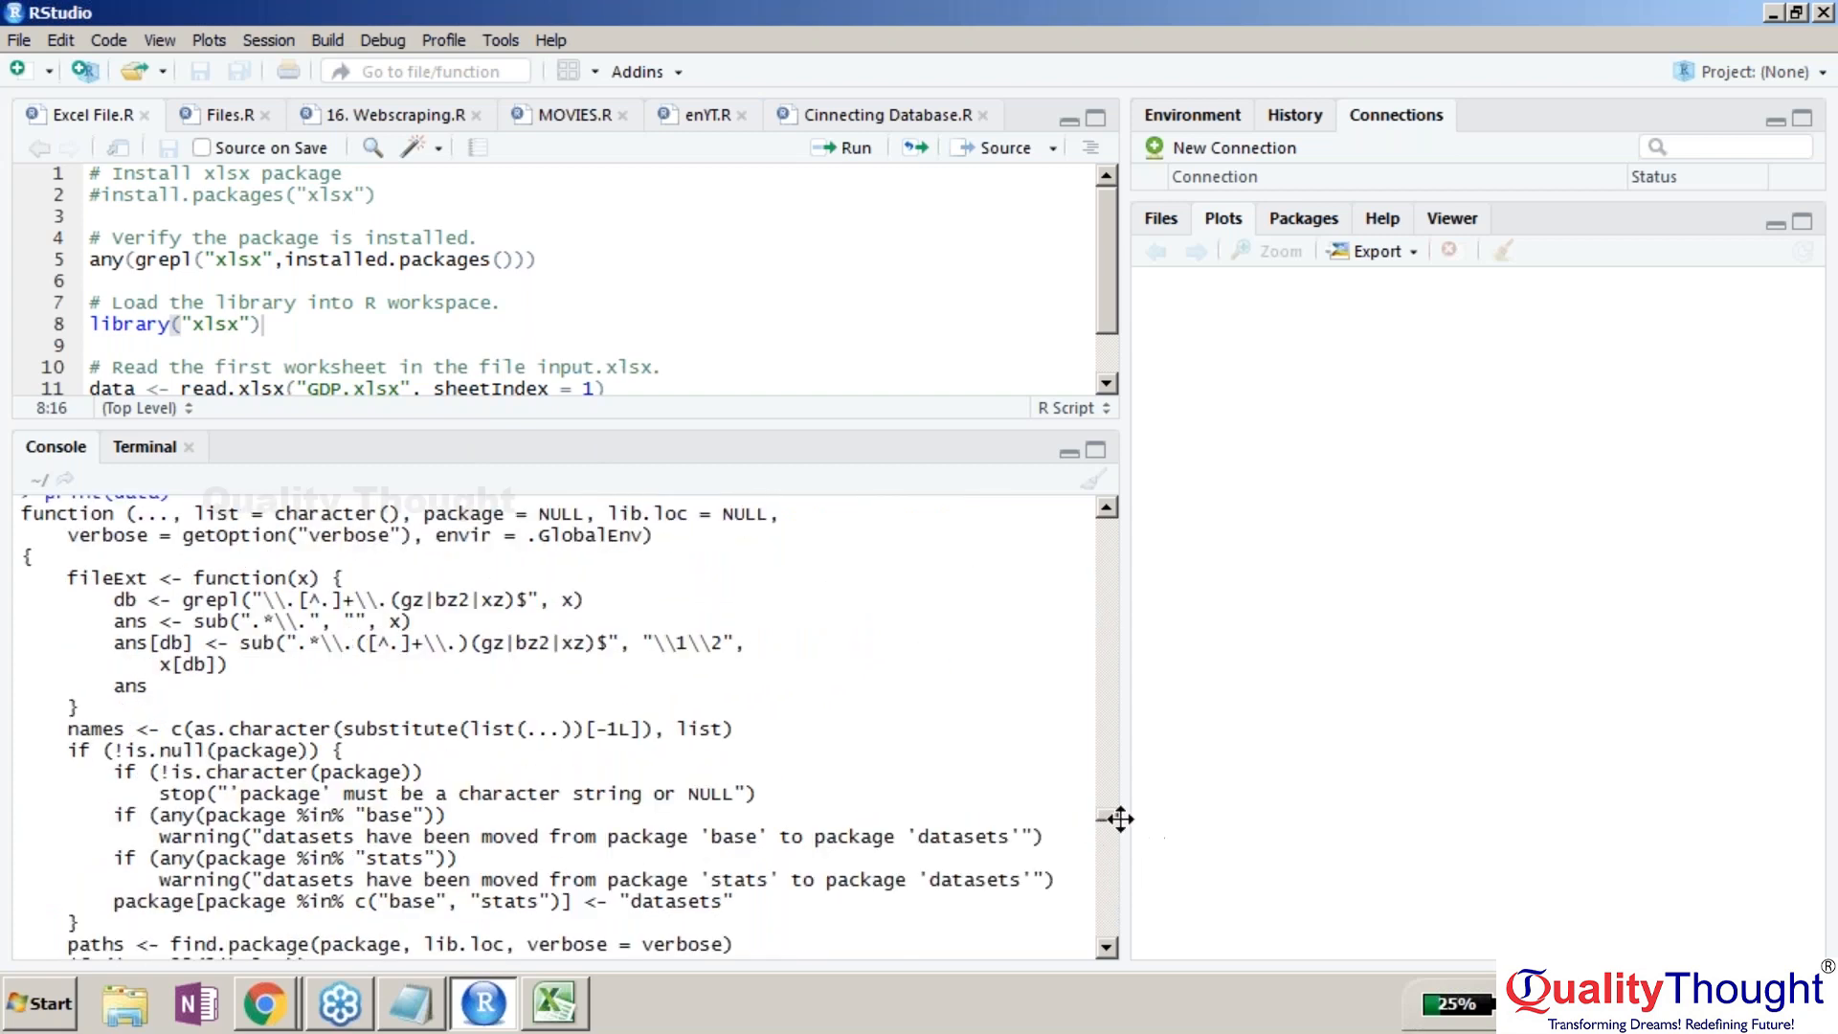
{"action": "mouse_move", "coordinate": [1112, 816]}
{"action": "left_mouse_down"}
{"action": "mouse_move", "coordinate": [1105, 764]}
{"action": "mouse_move", "coordinate": [1105, 810]}
{"action": "left_mouse_up"}
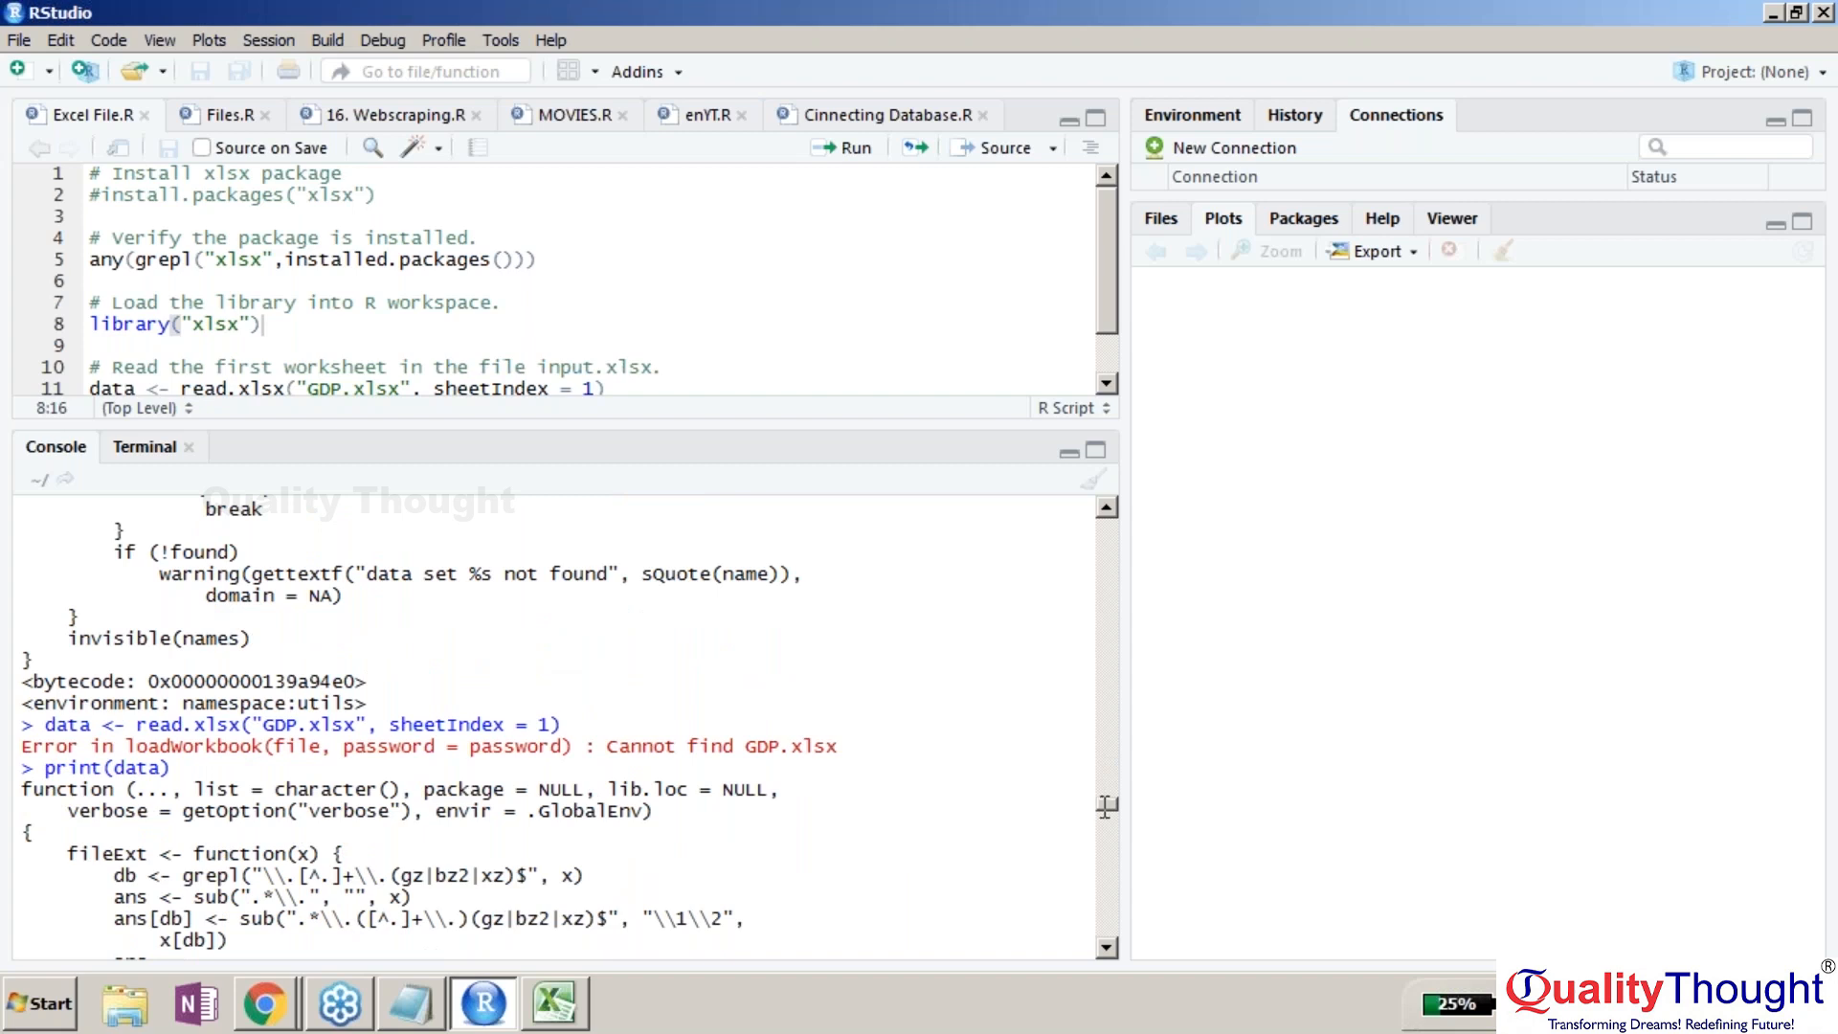
{"action": "scroll", "coordinate": [1106, 808], "scroll_direction": "up", "scroll_amount": 1}
{"action": "left_click_drag", "start_coordinate": [998, 425], "coordinate": [986, 678]}
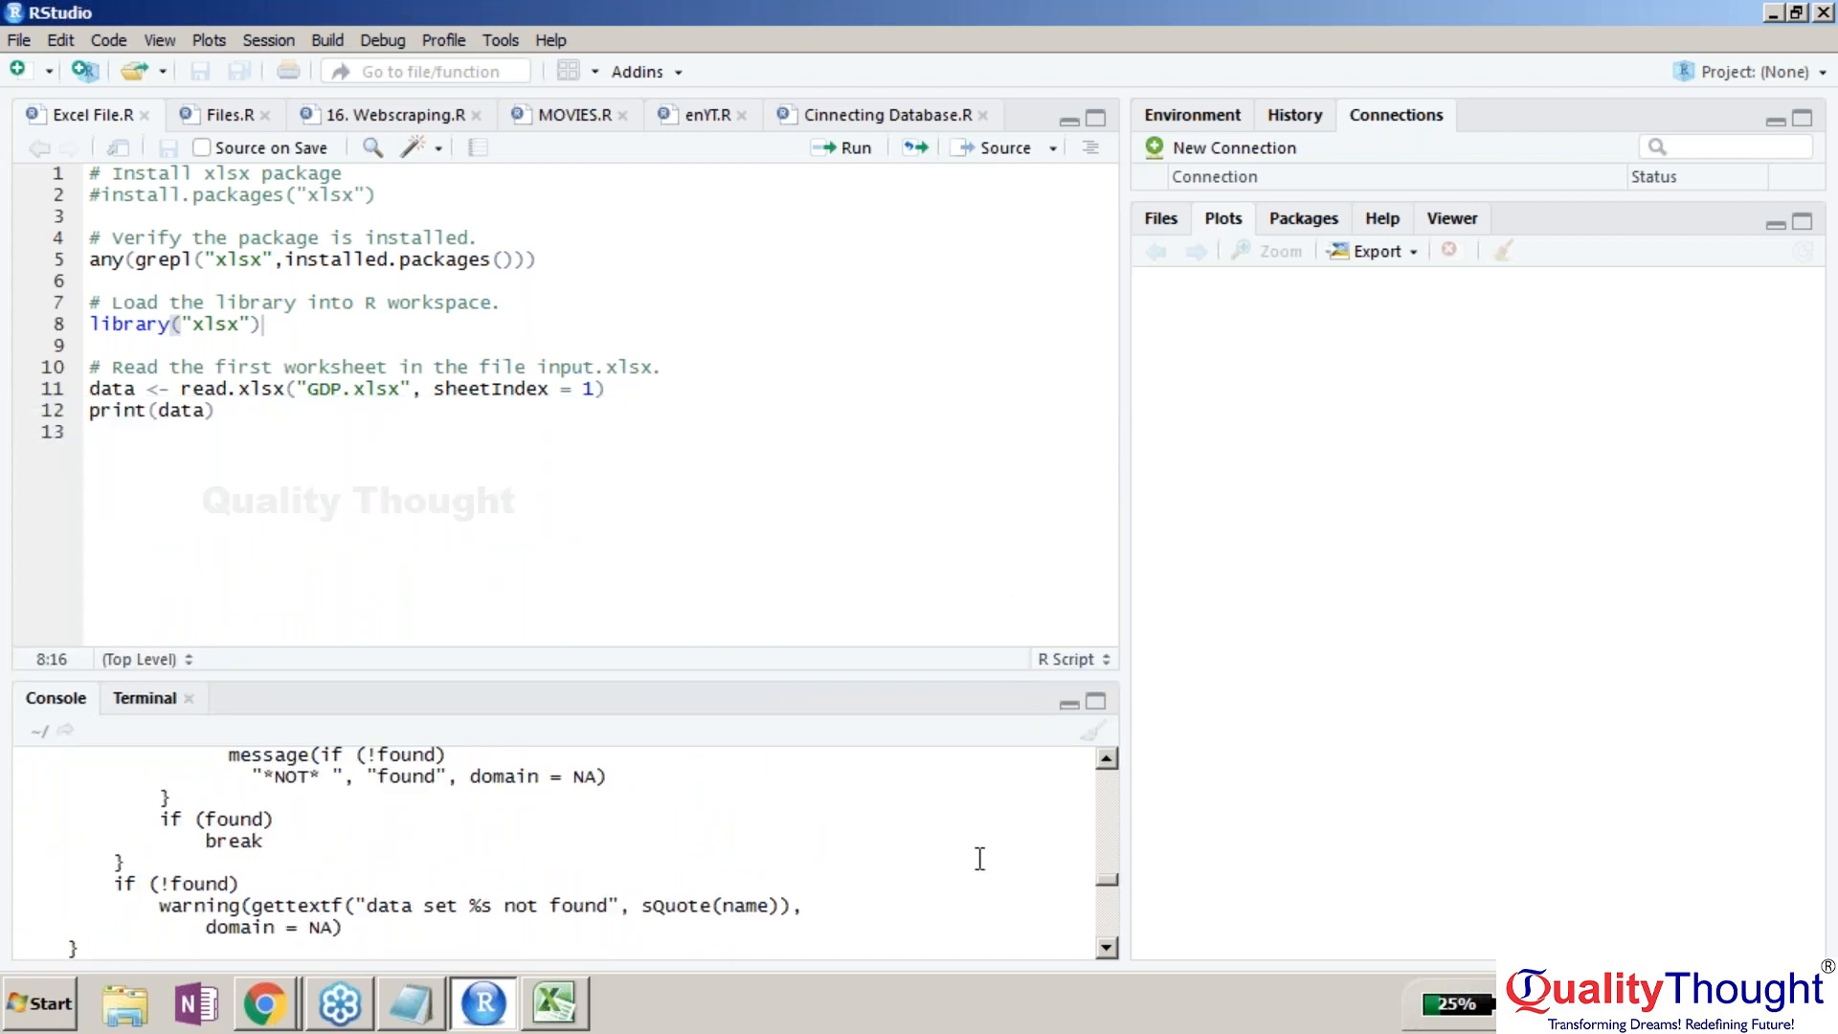
{"action": "key", "text": "ctrl+l"}
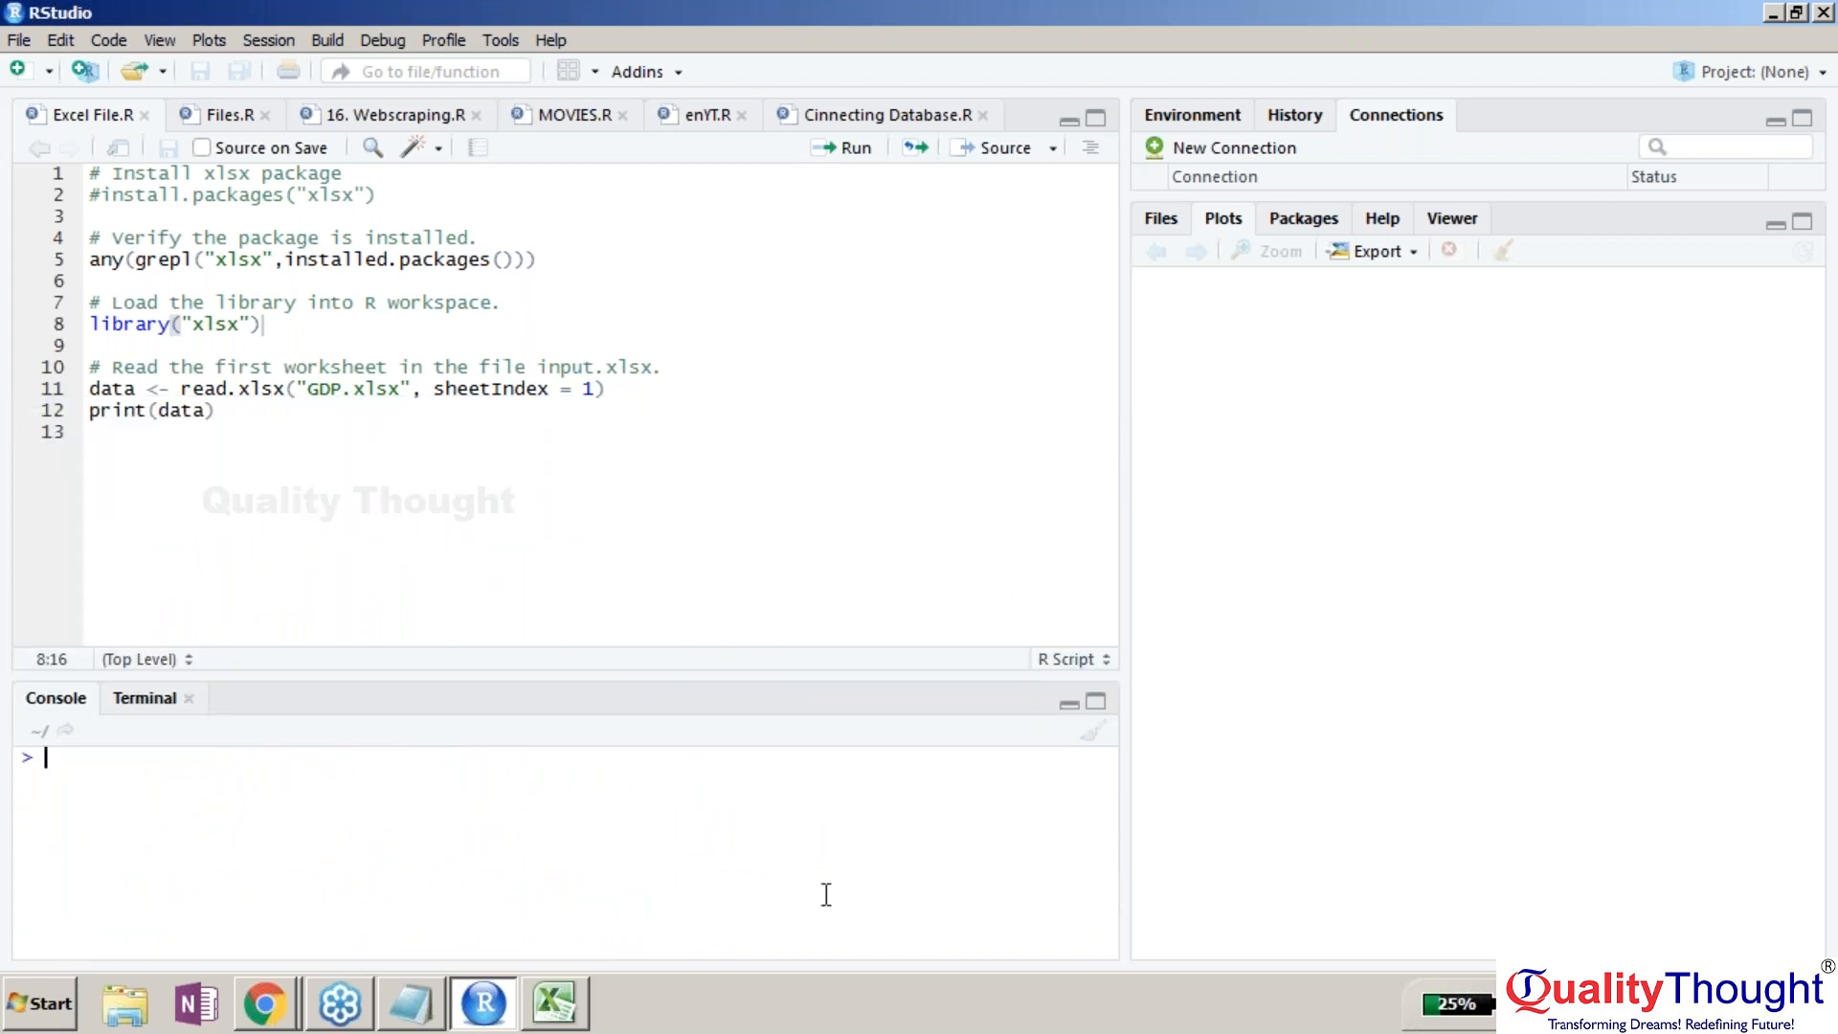
- Open the Files.R script and run its first print(getwd()) line to show the current working directory
{"action": "left_click", "coordinate": [230, 115]}
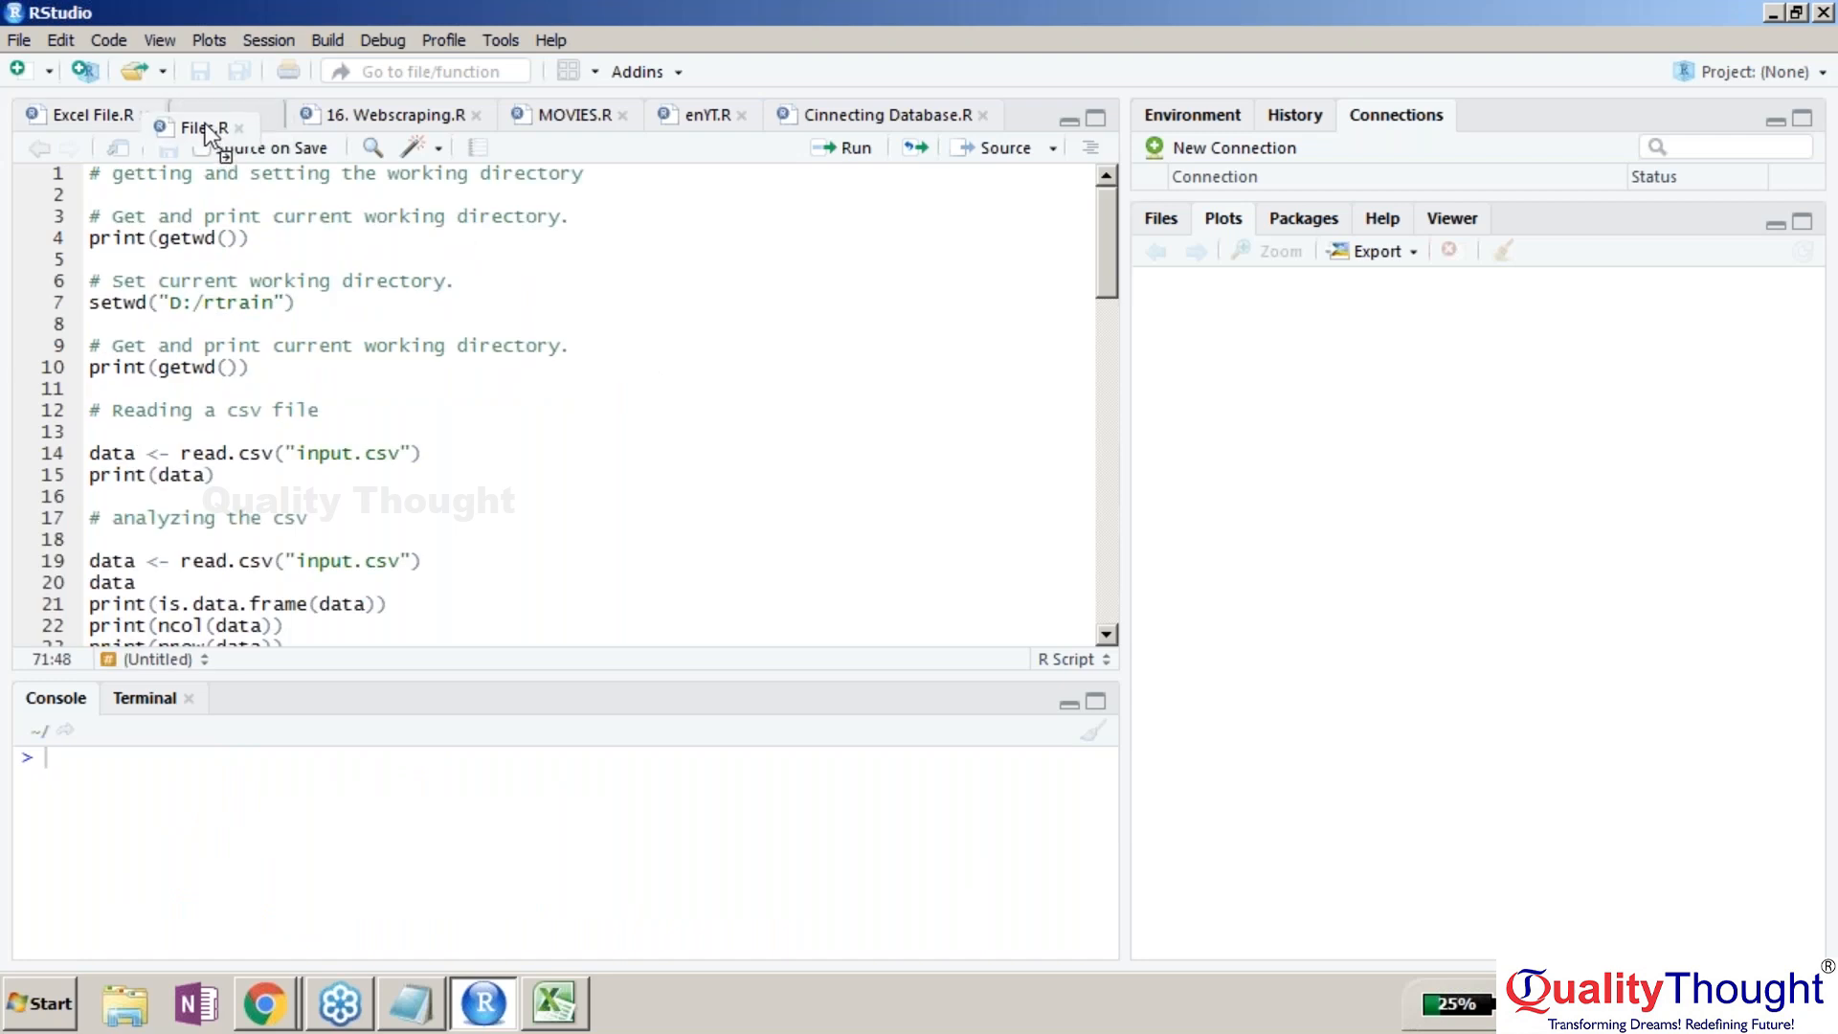
{"action": "left_click", "coordinate": [332, 435]}
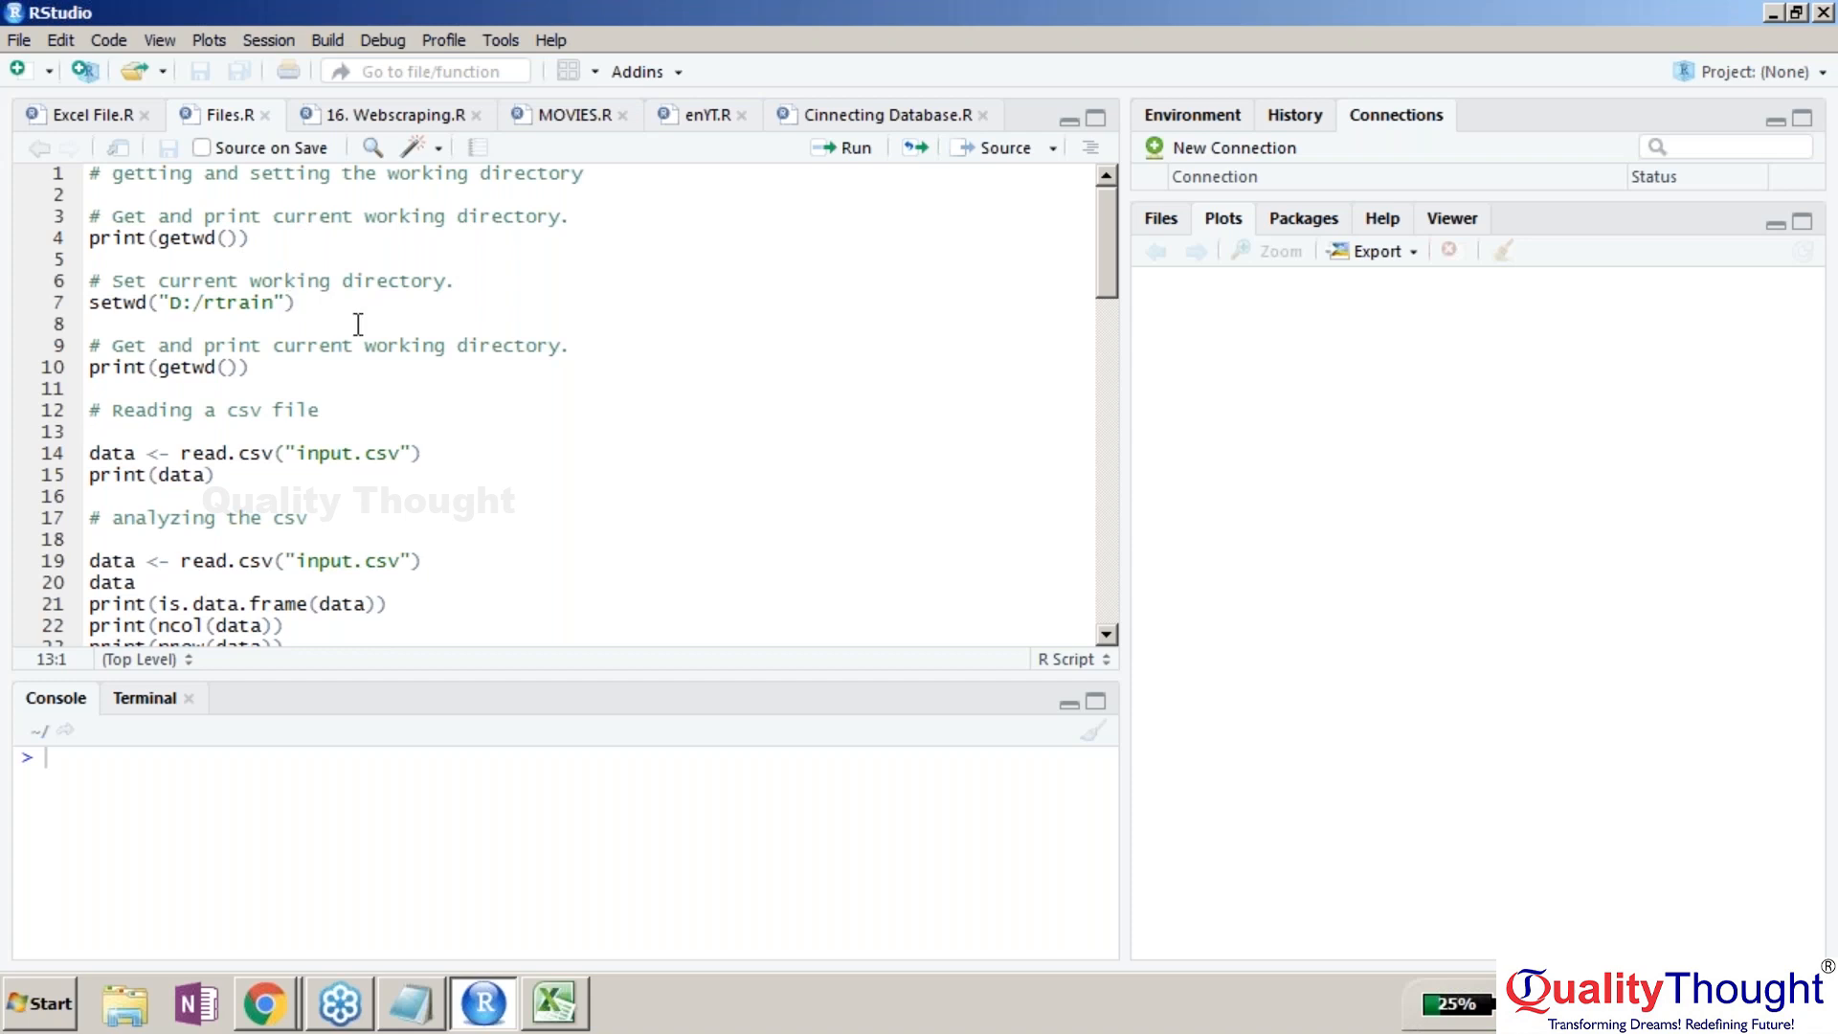
{"action": "left_click_drag", "start_coordinate": [249, 239], "coordinate": [71, 251]}
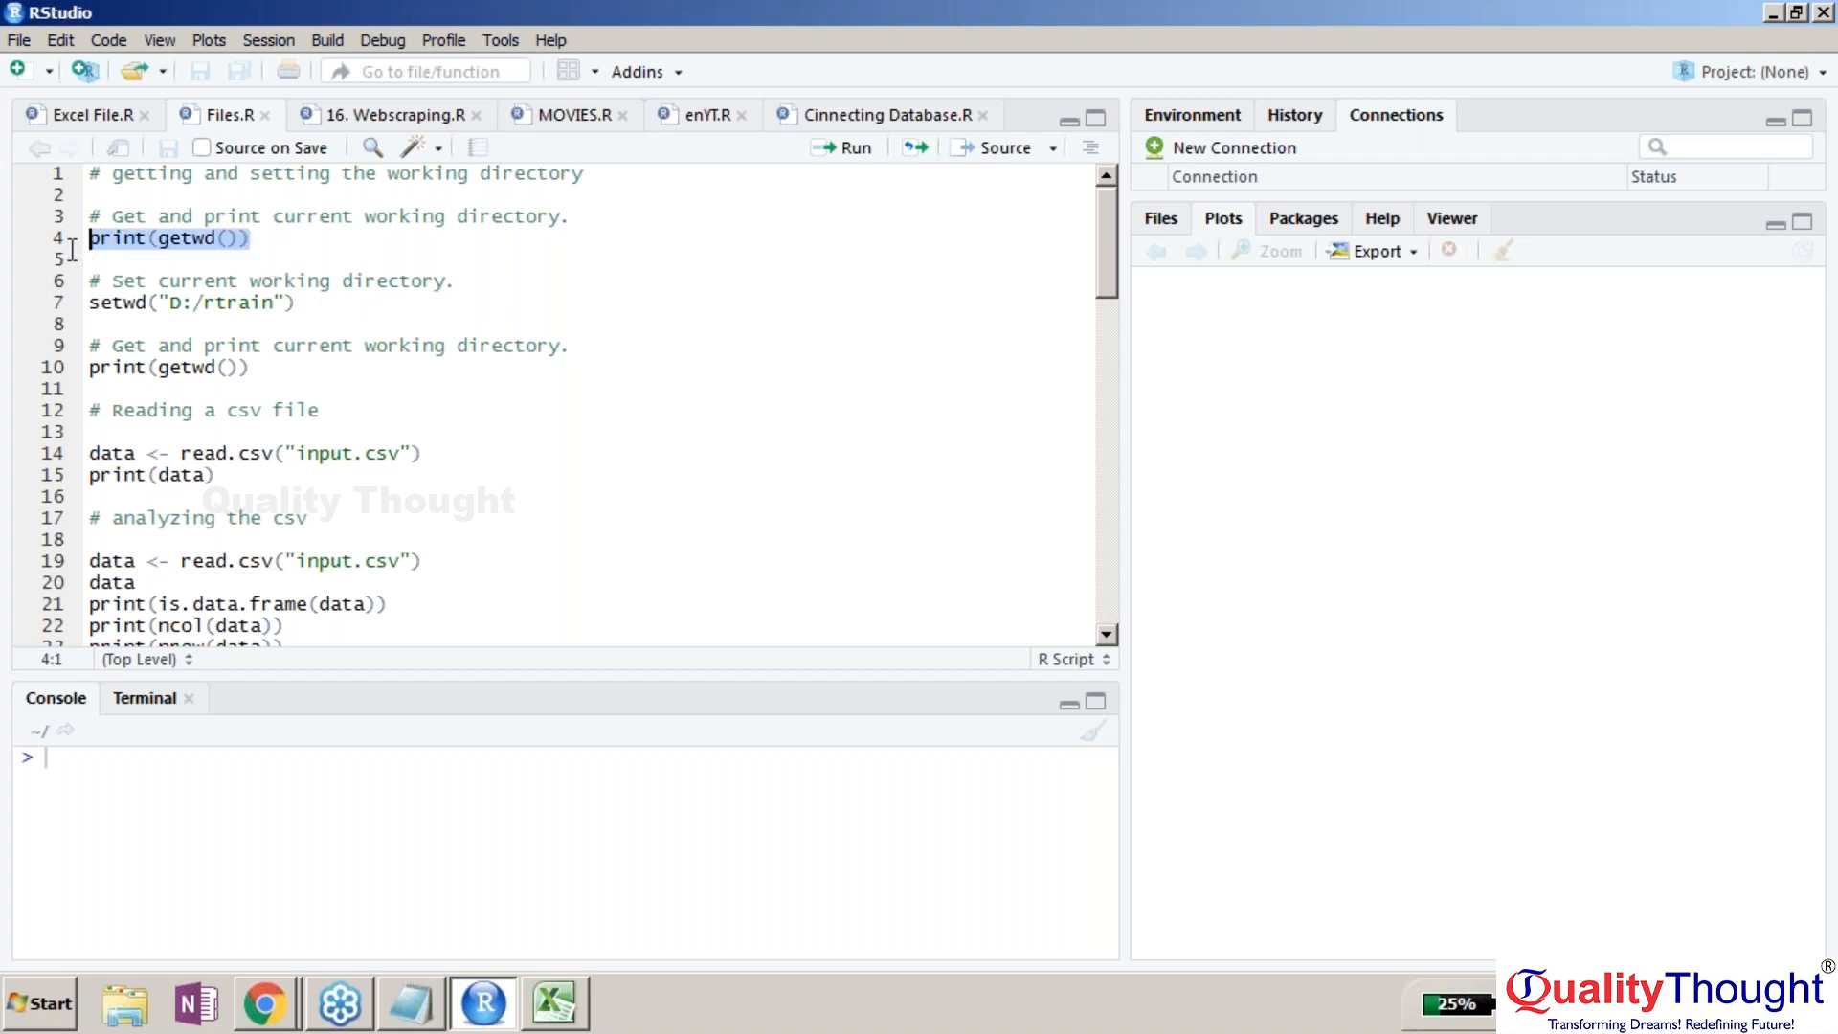
{"action": "key", "text": "ctrl+Return"}
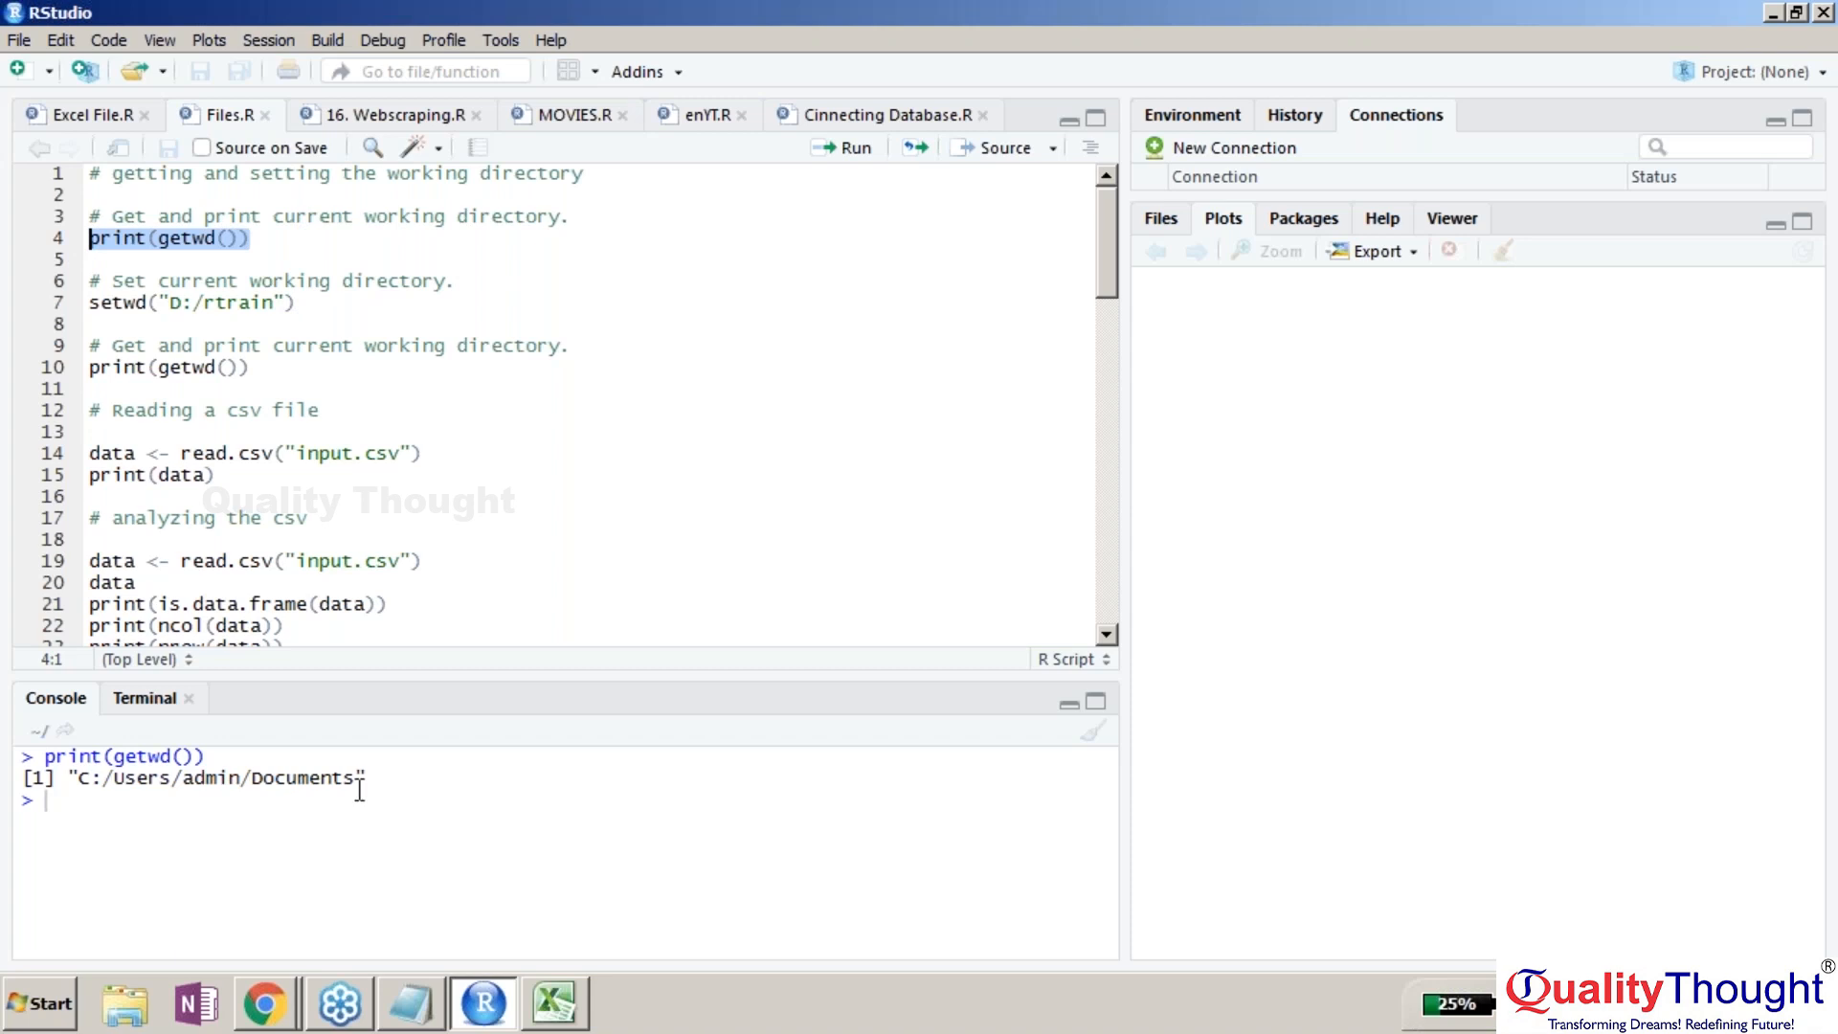
- Run the setwd line to set the working directory to D:/rtrain, and print the working directory again
{"action": "left_click_drag", "start_coordinate": [298, 319], "coordinate": [51, 303]}
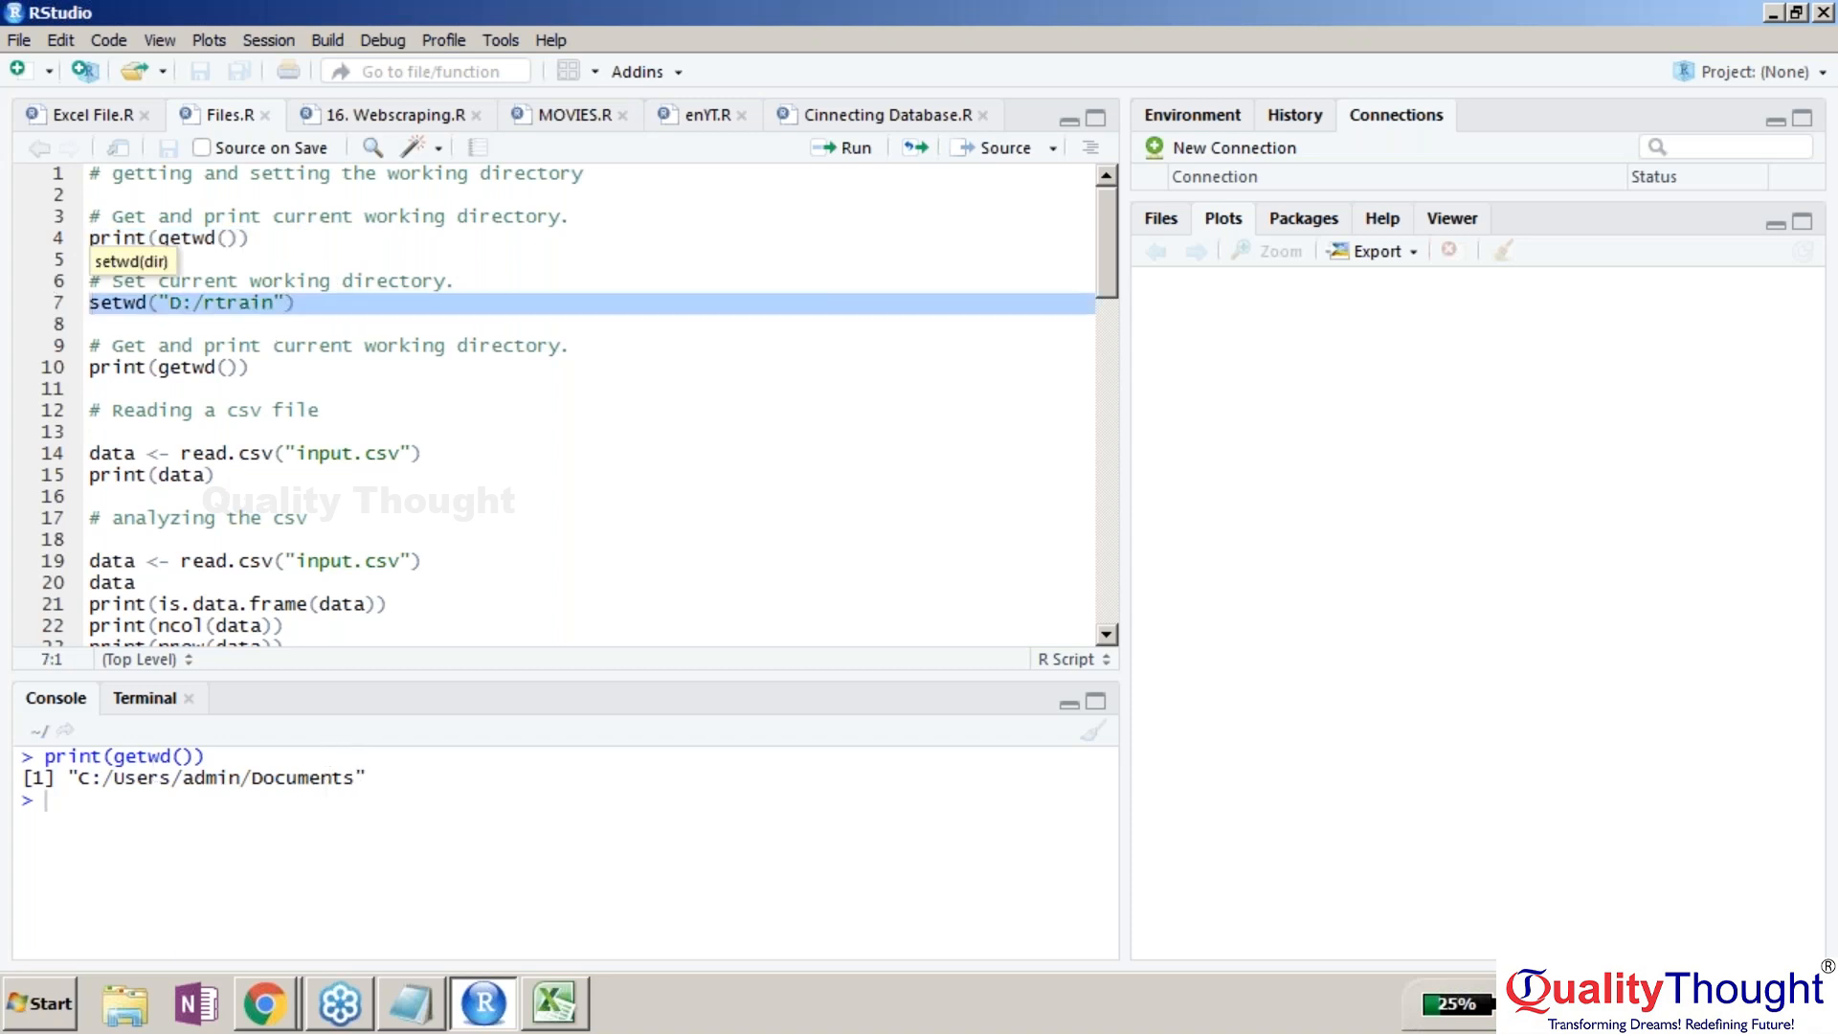
{"action": "key", "text": "ctrl+Return"}
{"action": "left_click_drag", "start_coordinate": [310, 368], "coordinate": [22, 436]}
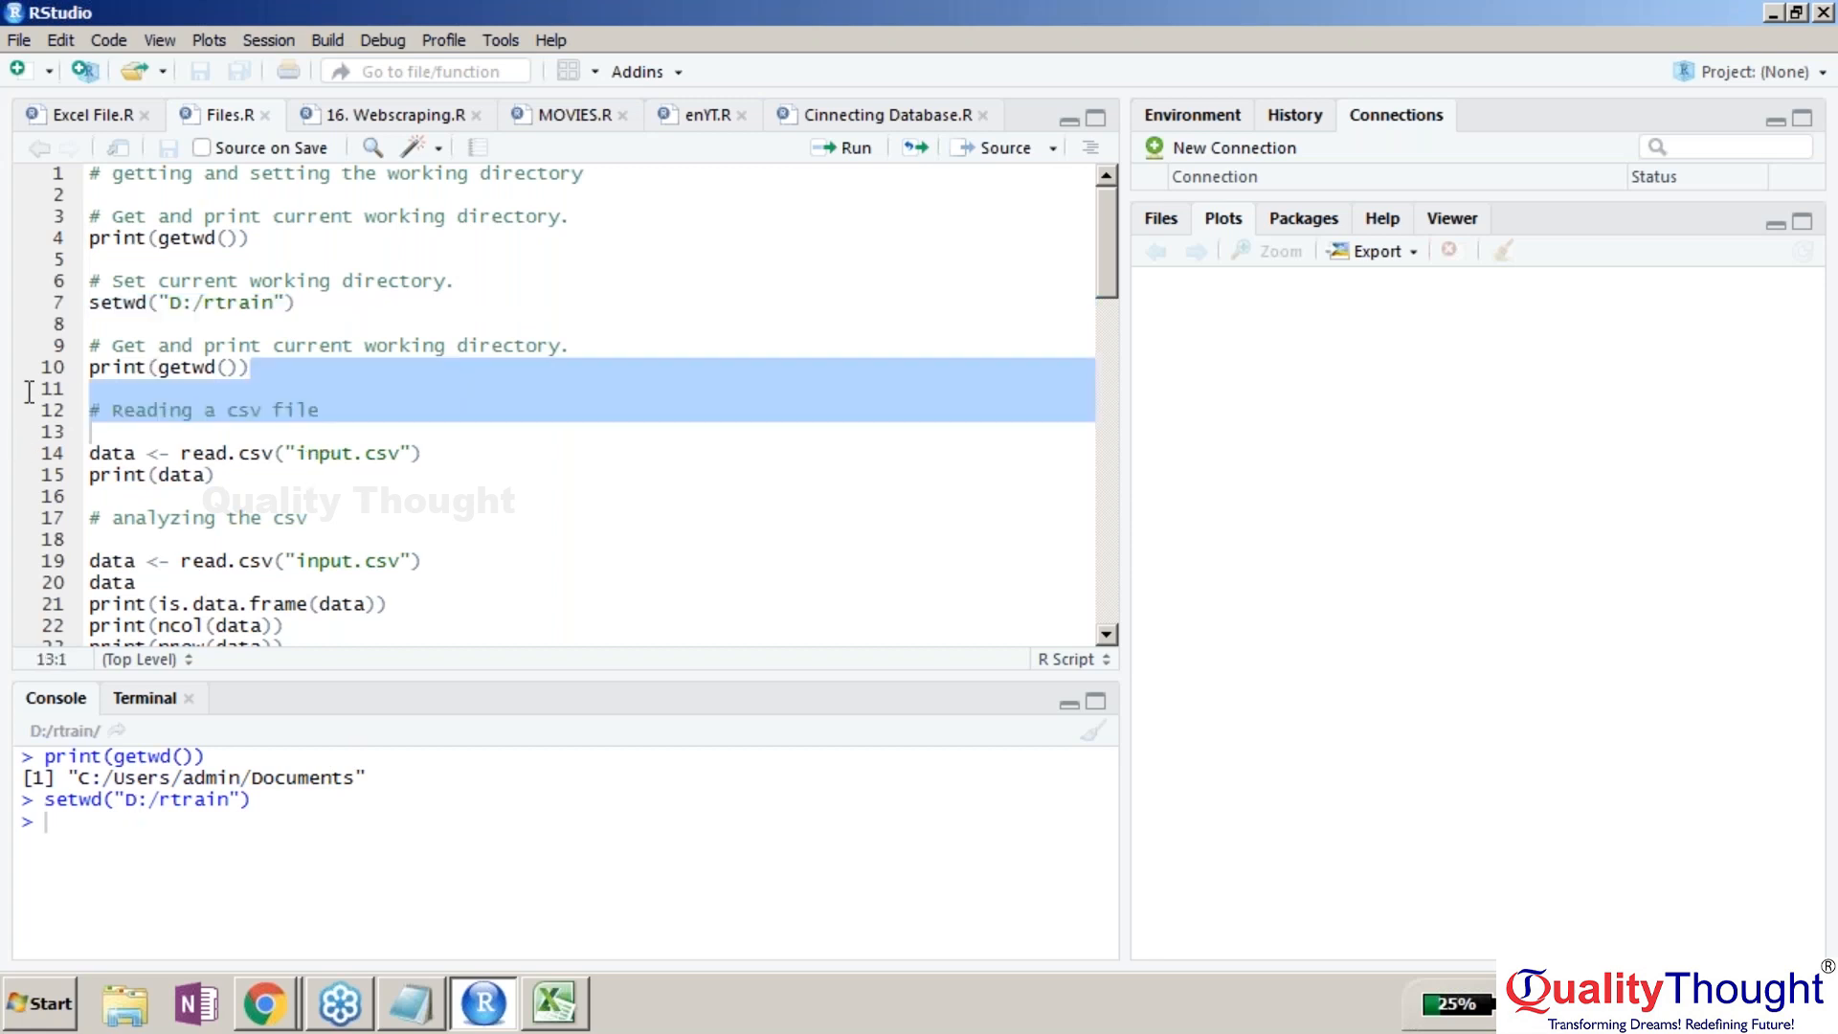
{"action": "left_click", "coordinate": [109, 376]}
{"action": "left_click_drag", "start_coordinate": [88, 386], "coordinate": [87, 374]}
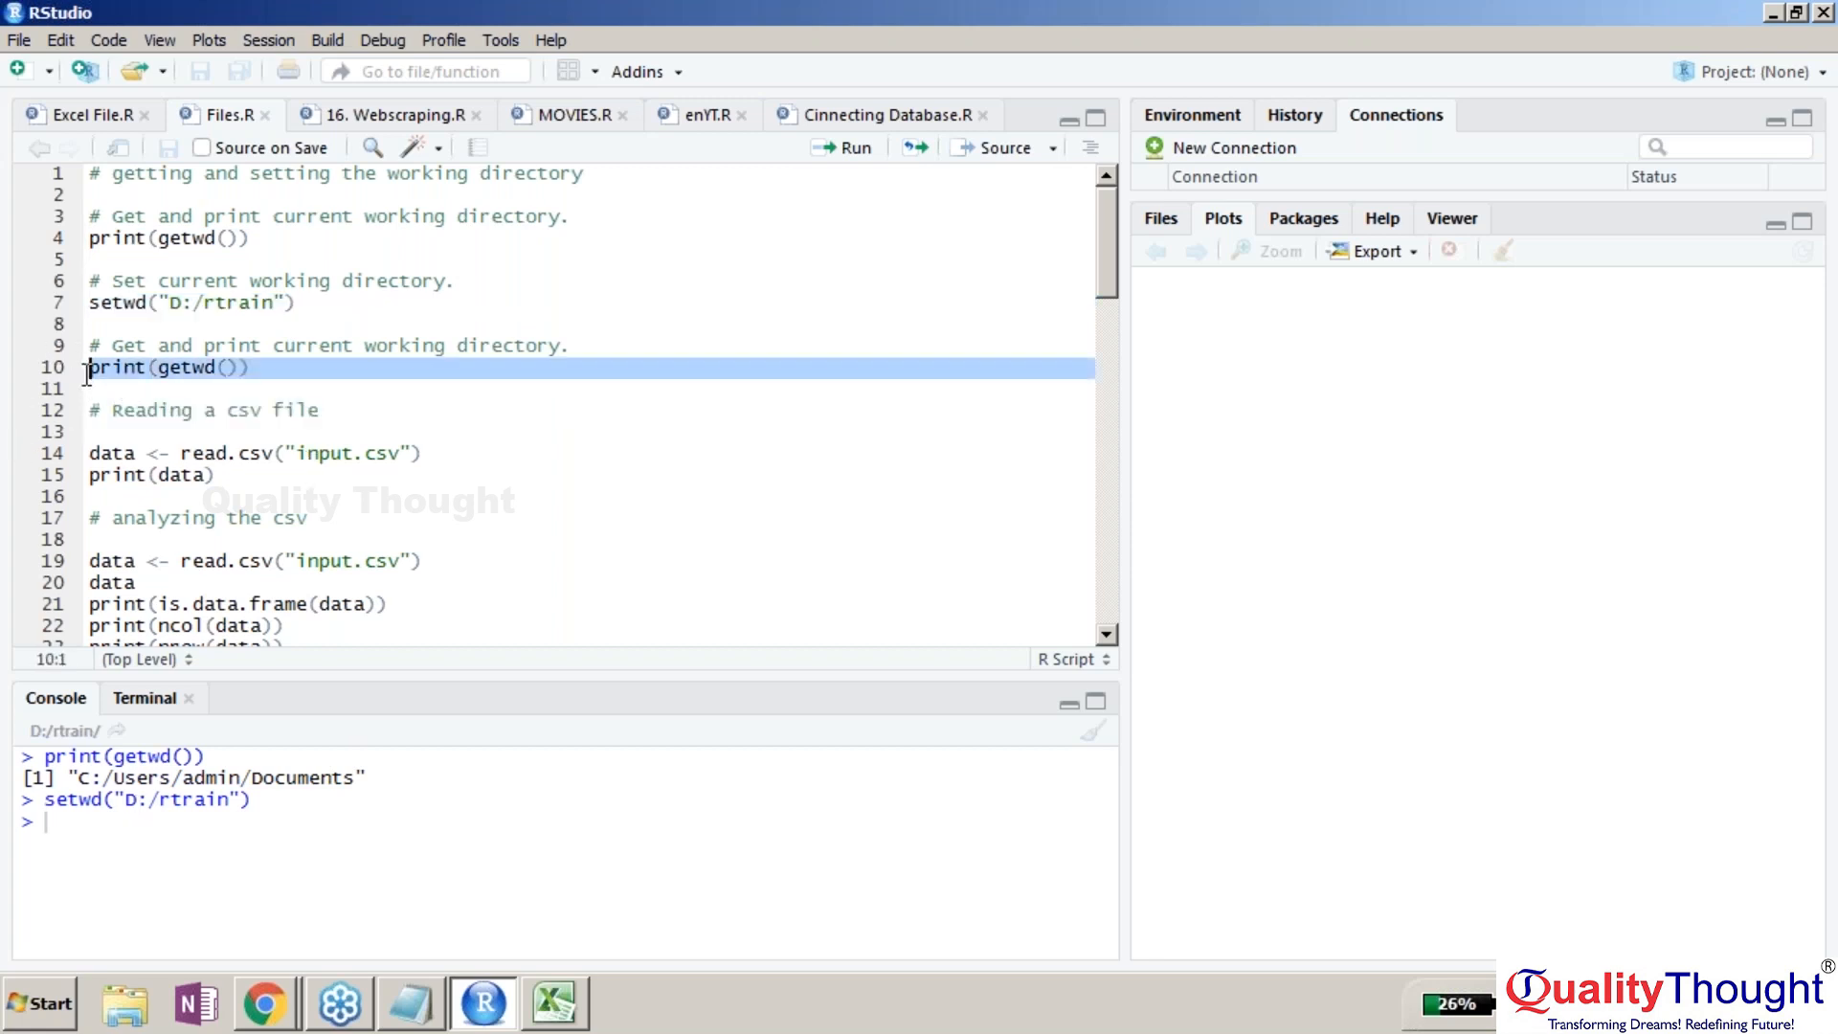
{"action": "key", "text": "ctrl+Return"}
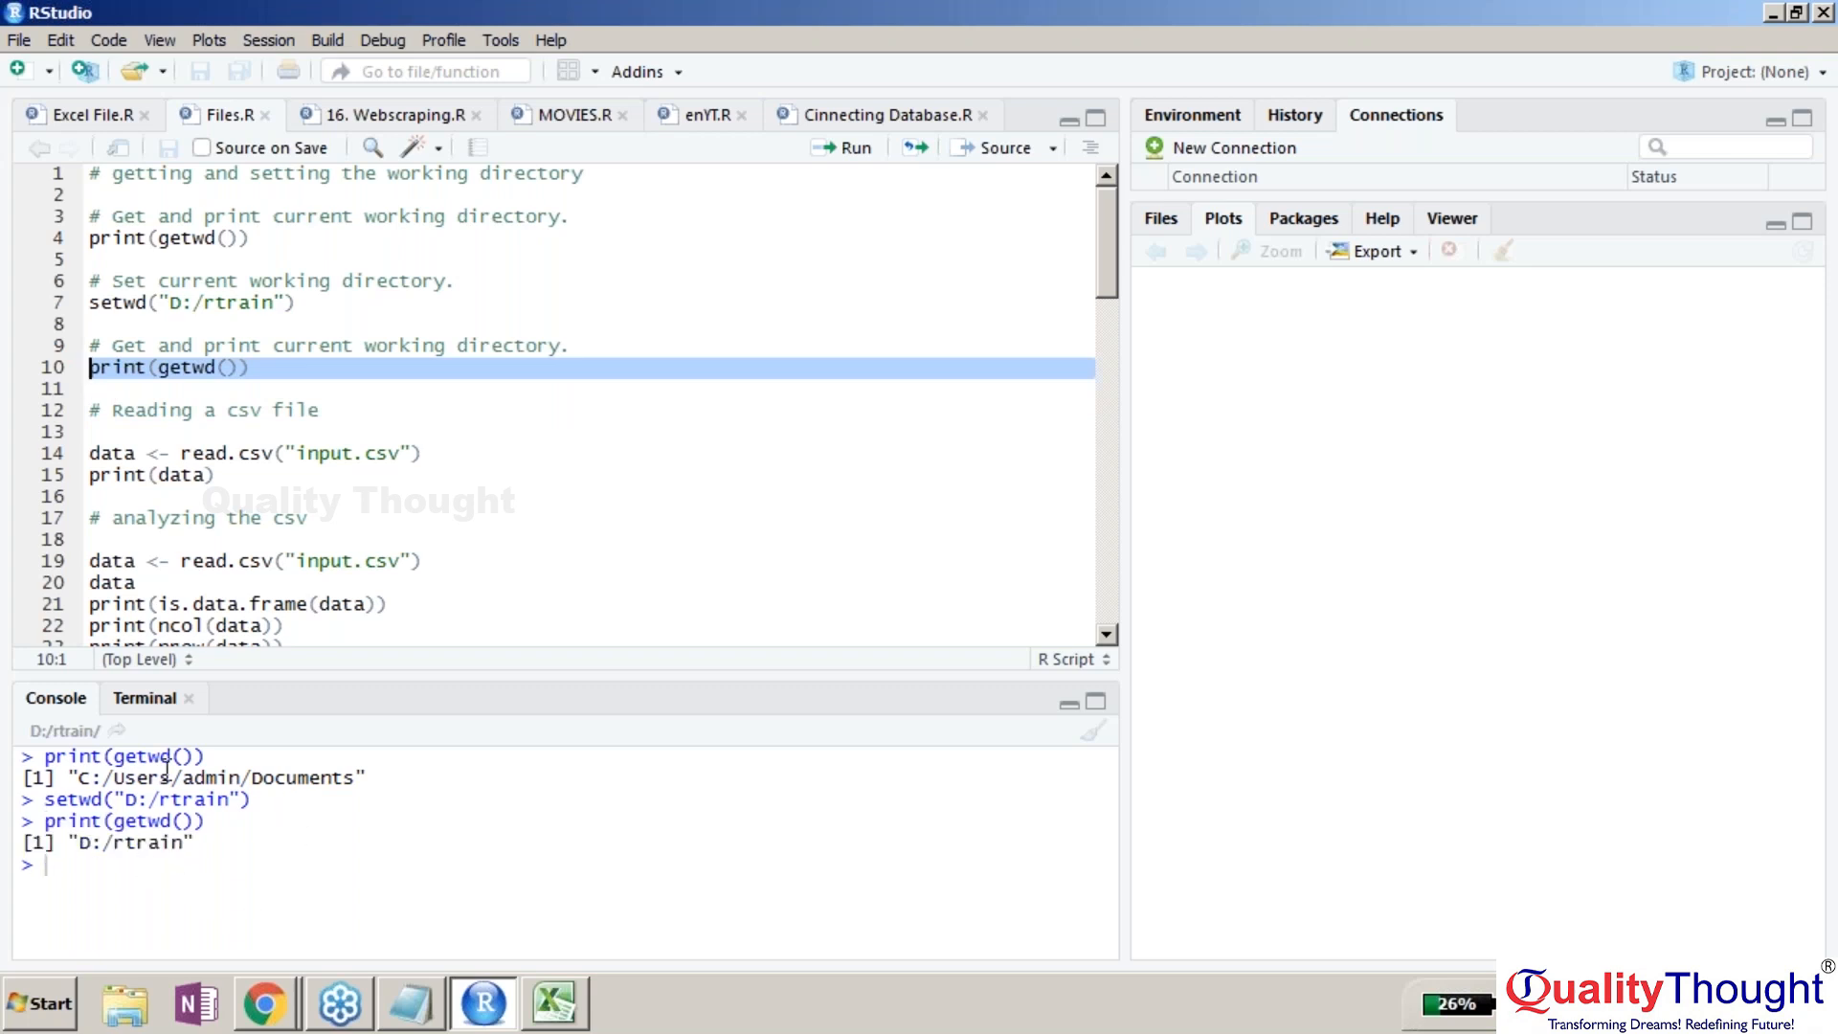
- Close the Excel window, run the read.csv("input.csv") and print(data) lines under "Reading a csv file", and enlarge the console
{"action": "left_click_drag", "start_coordinate": [298, 457], "coordinate": [400, 457]}
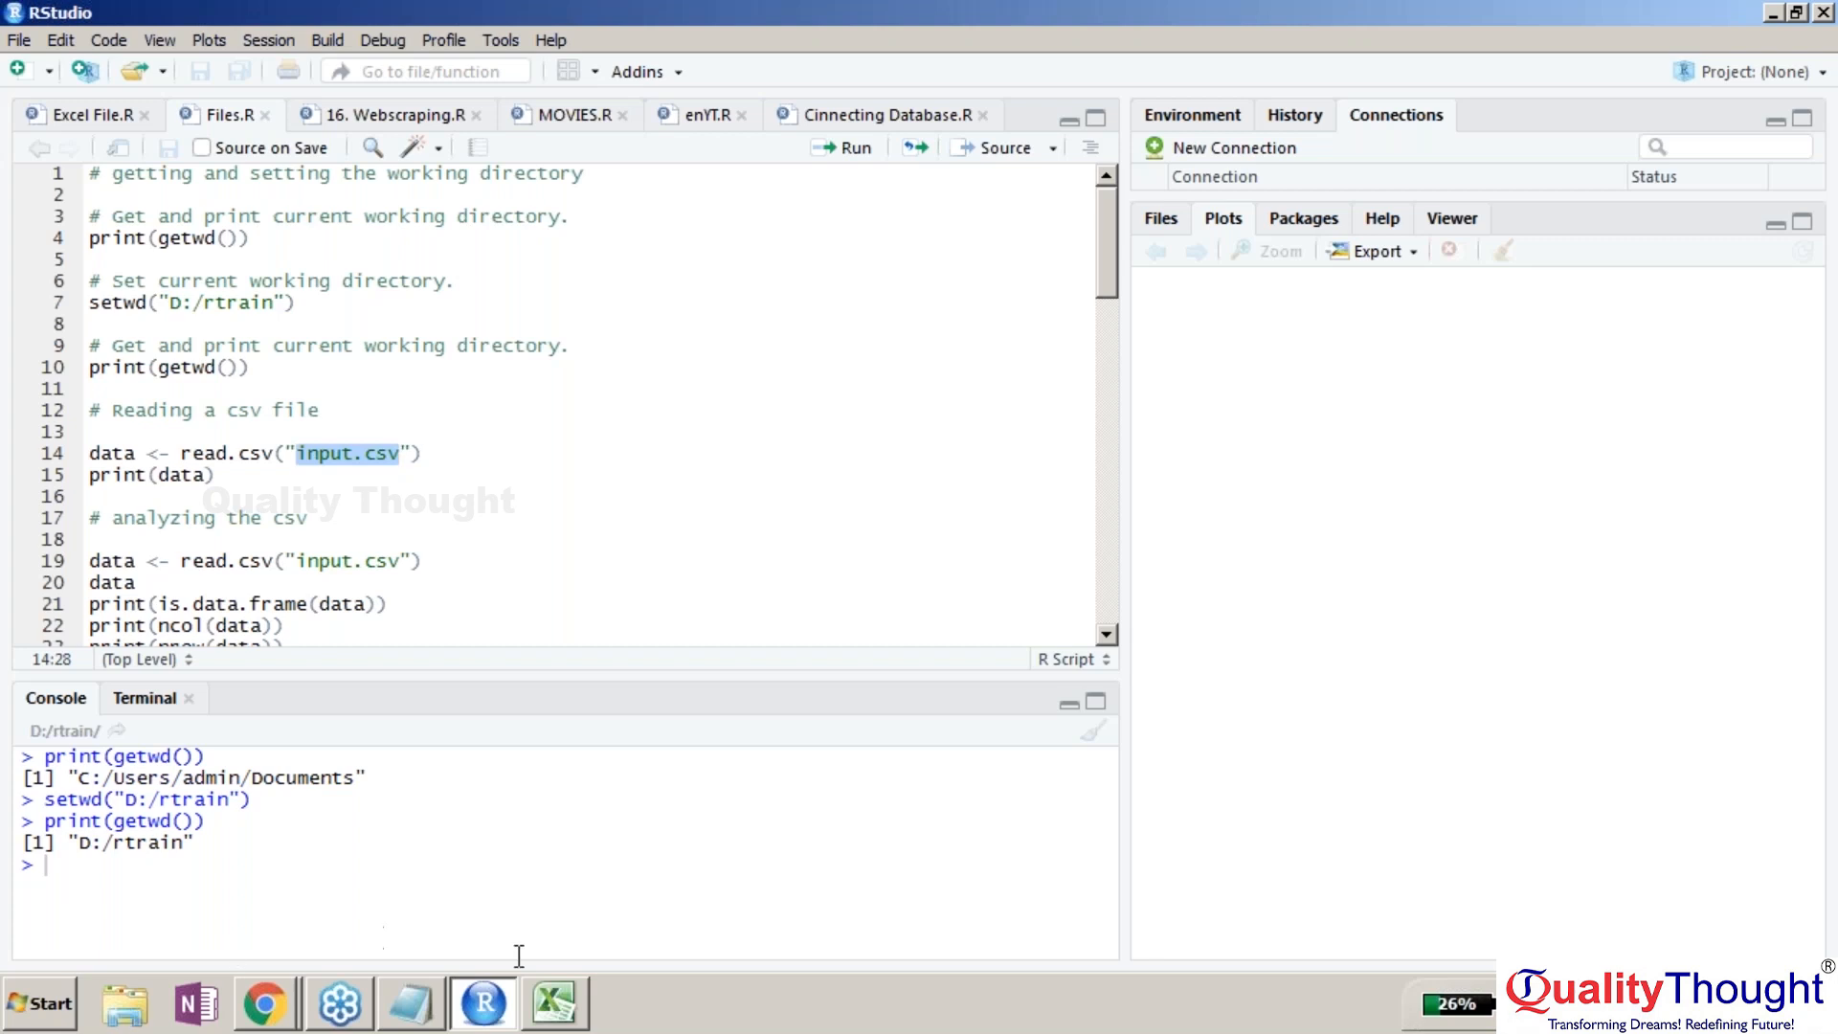
{"action": "right_click", "coordinate": [555, 1002]}
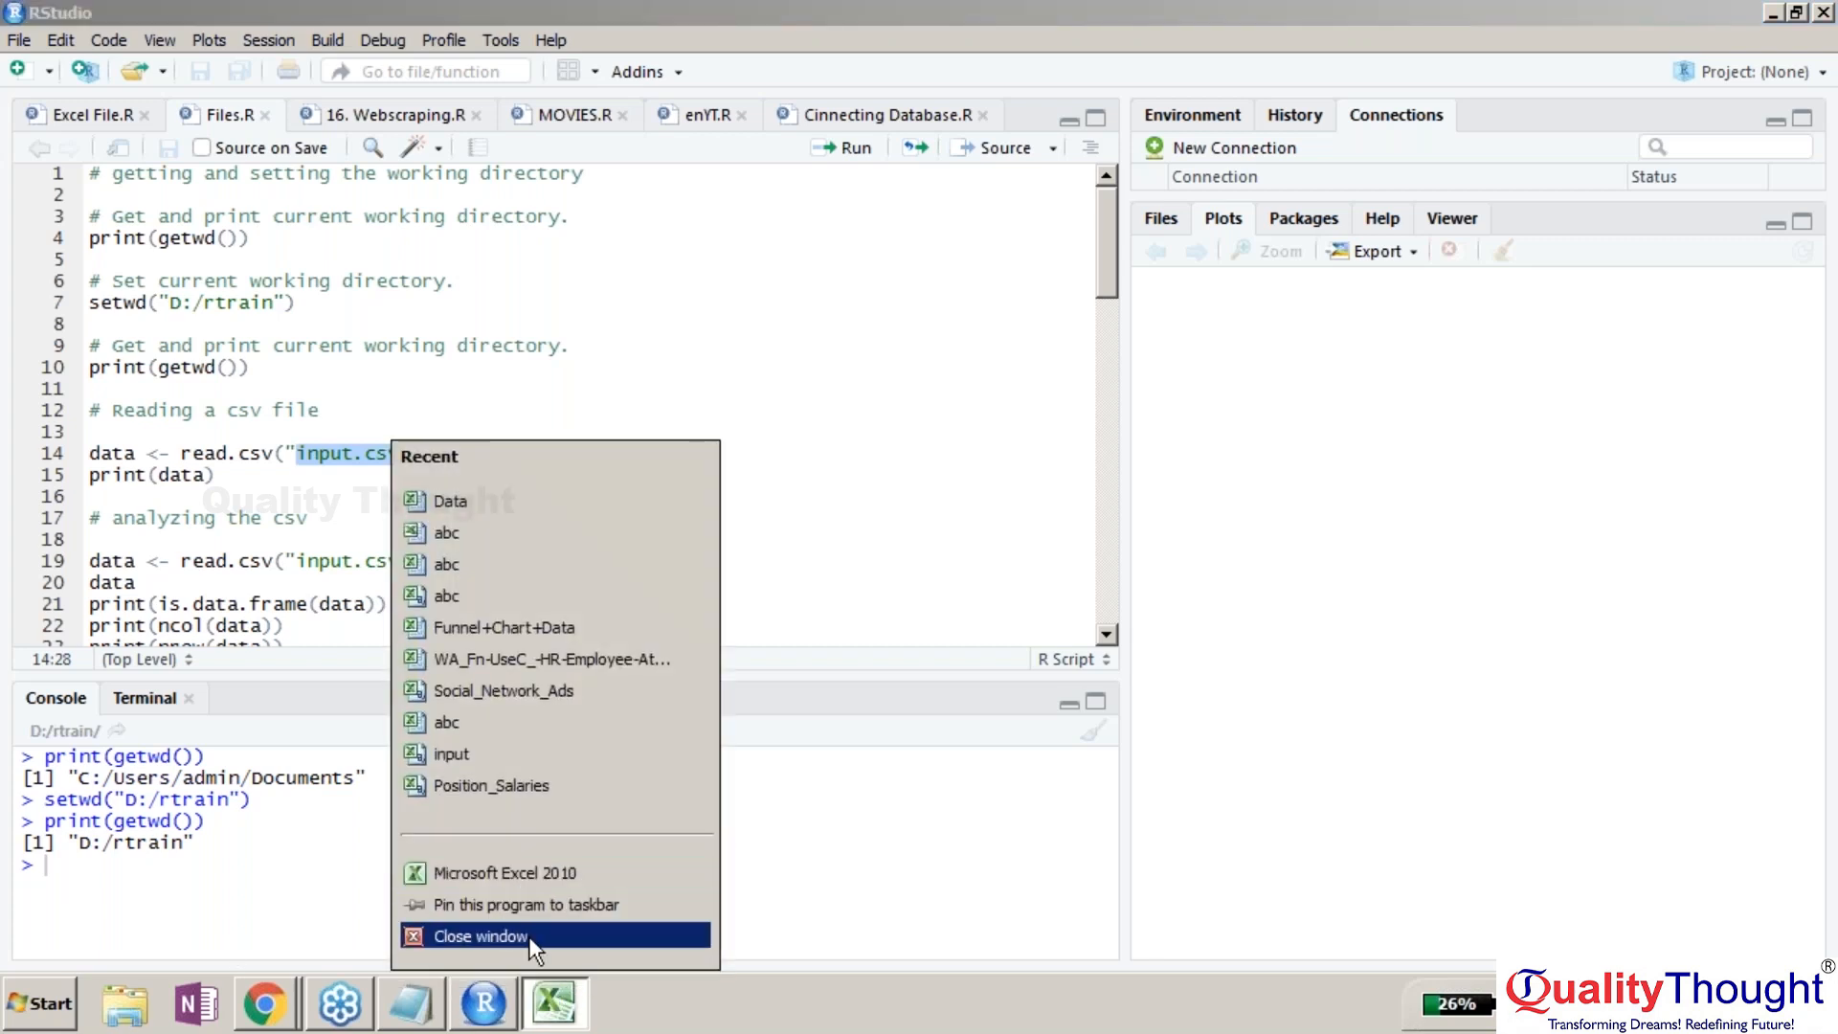
{"action": "left_click", "coordinate": [528, 936]}
{"action": "left_click_drag", "start_coordinate": [229, 479], "coordinate": [85, 456]}
{"action": "key", "text": "ctrl+Return"}
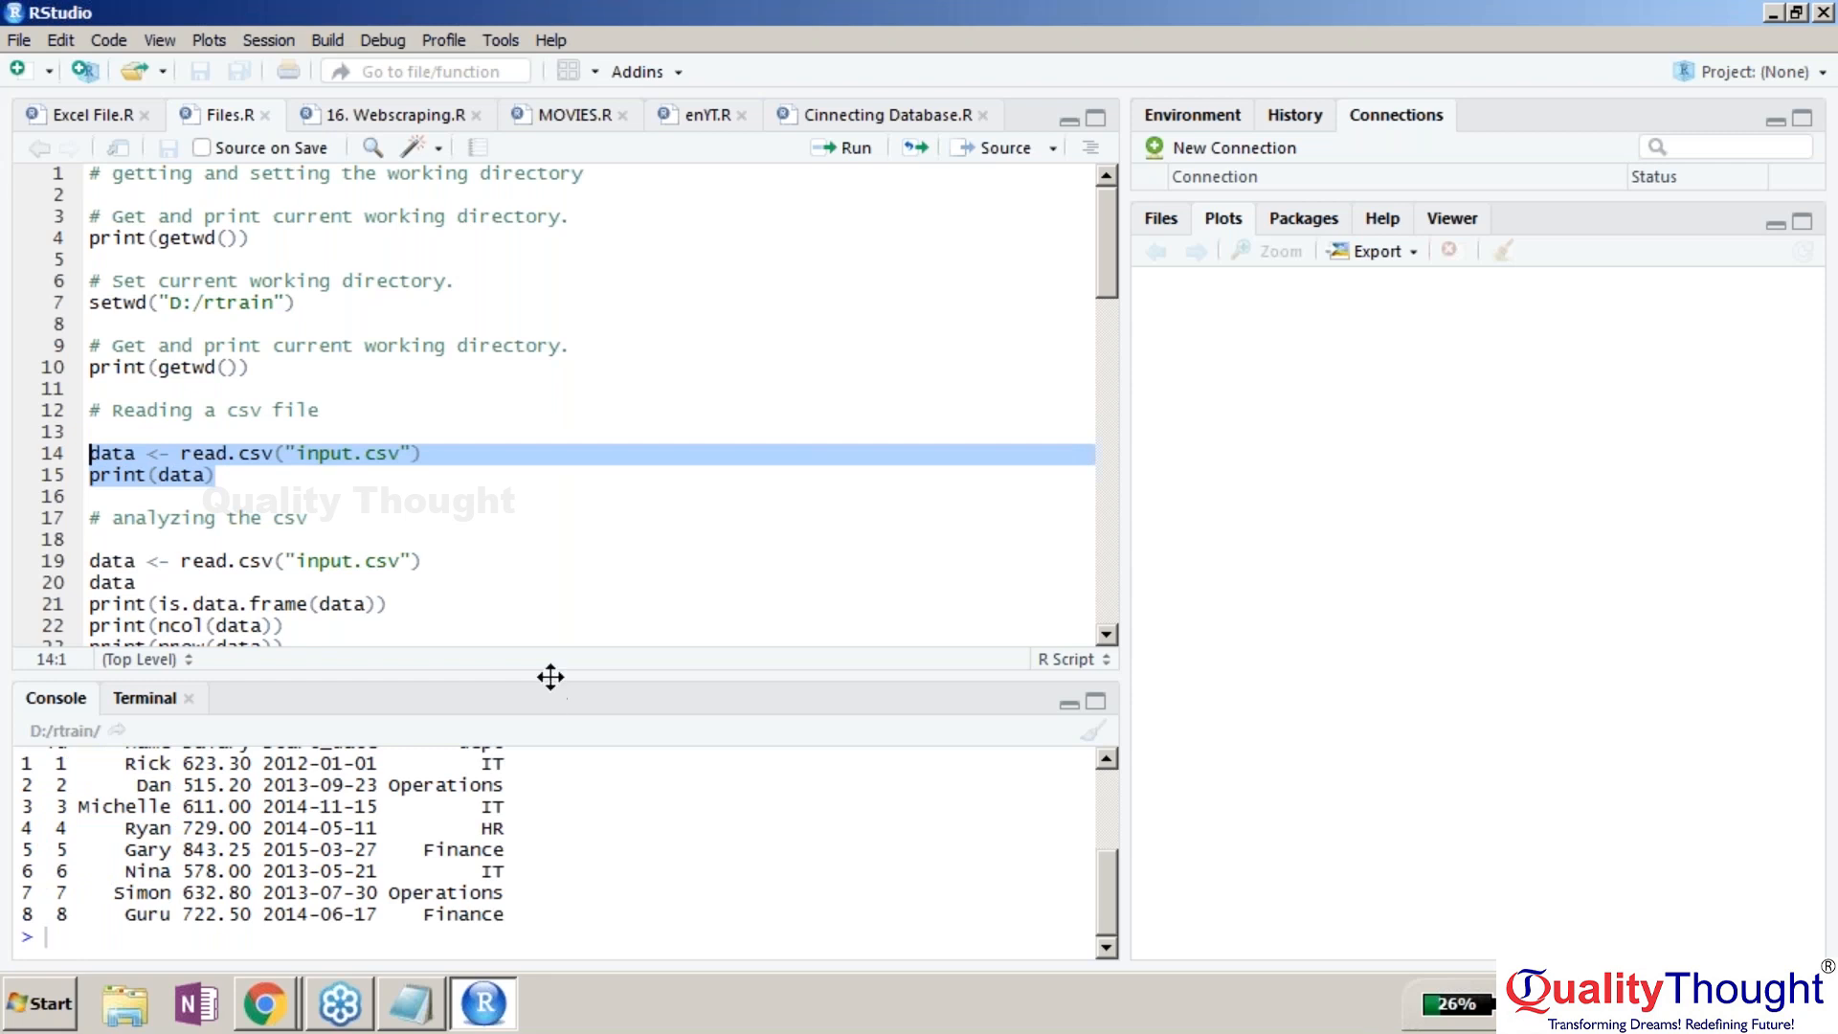
{"action": "left_click_drag", "start_coordinate": [549, 676], "coordinate": [538, 278]}
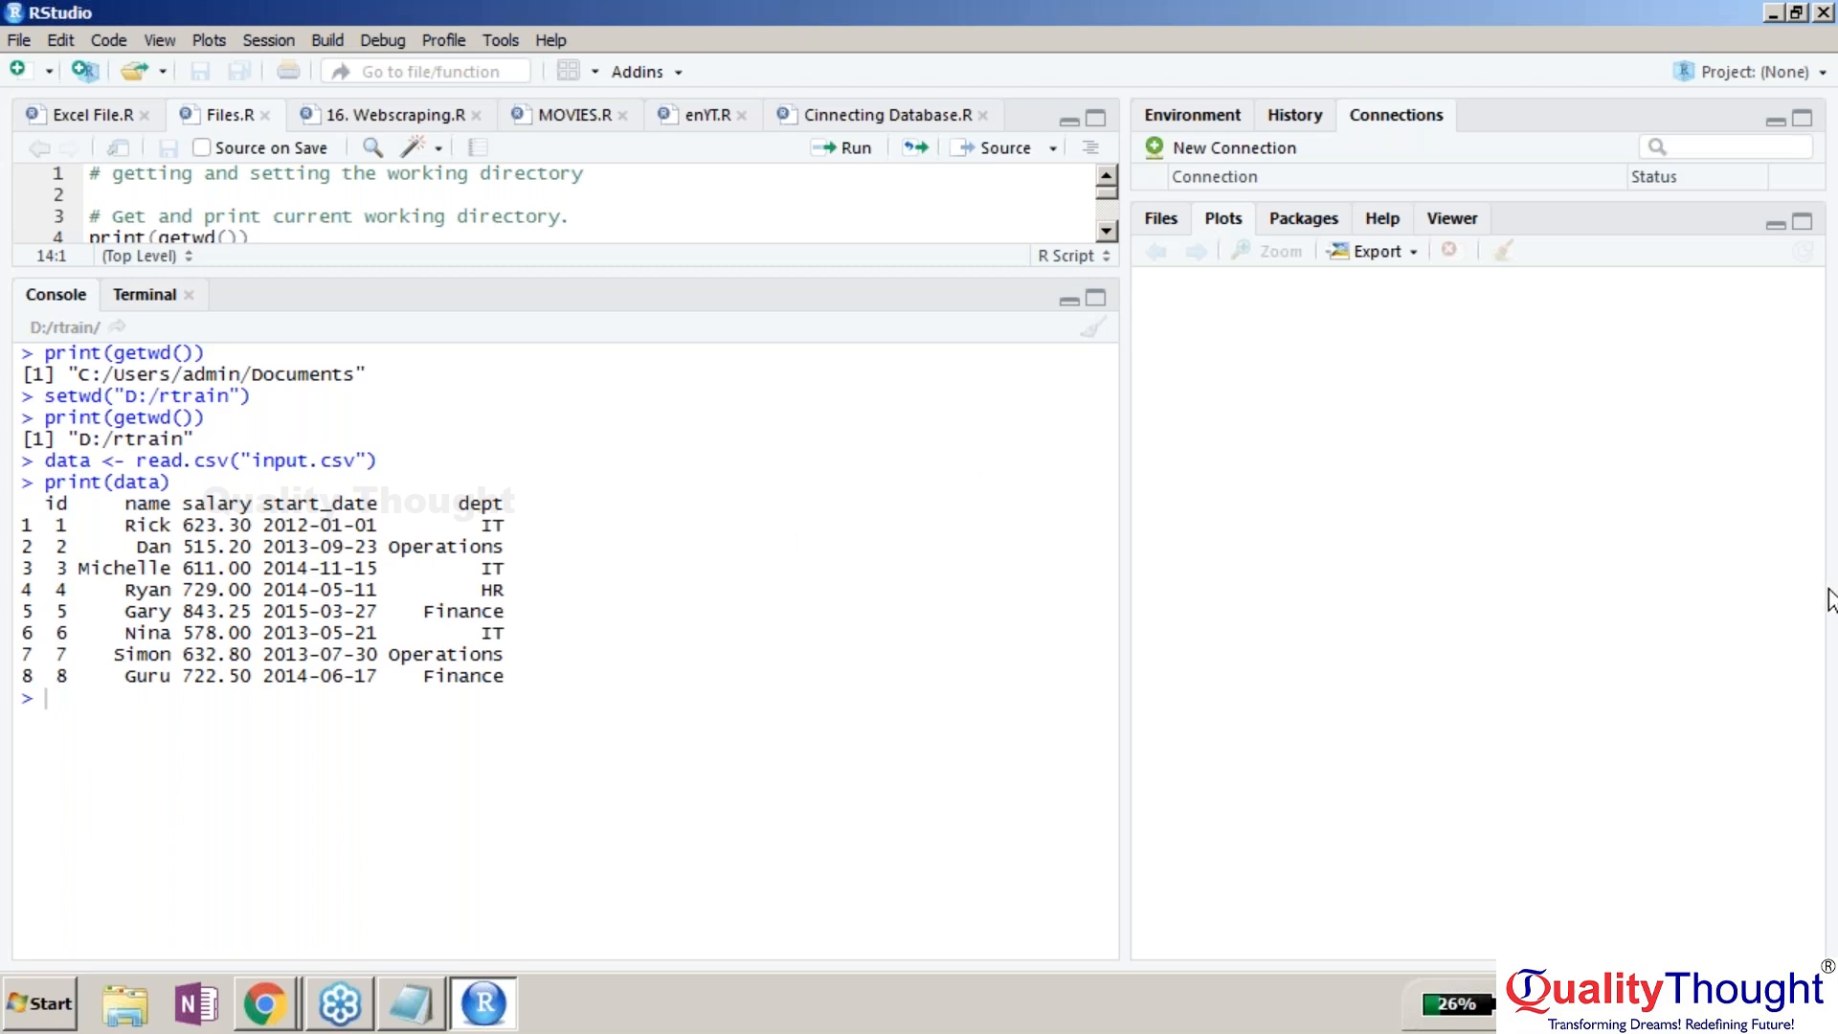
{"action": "left_click", "coordinate": [1820, 505]}
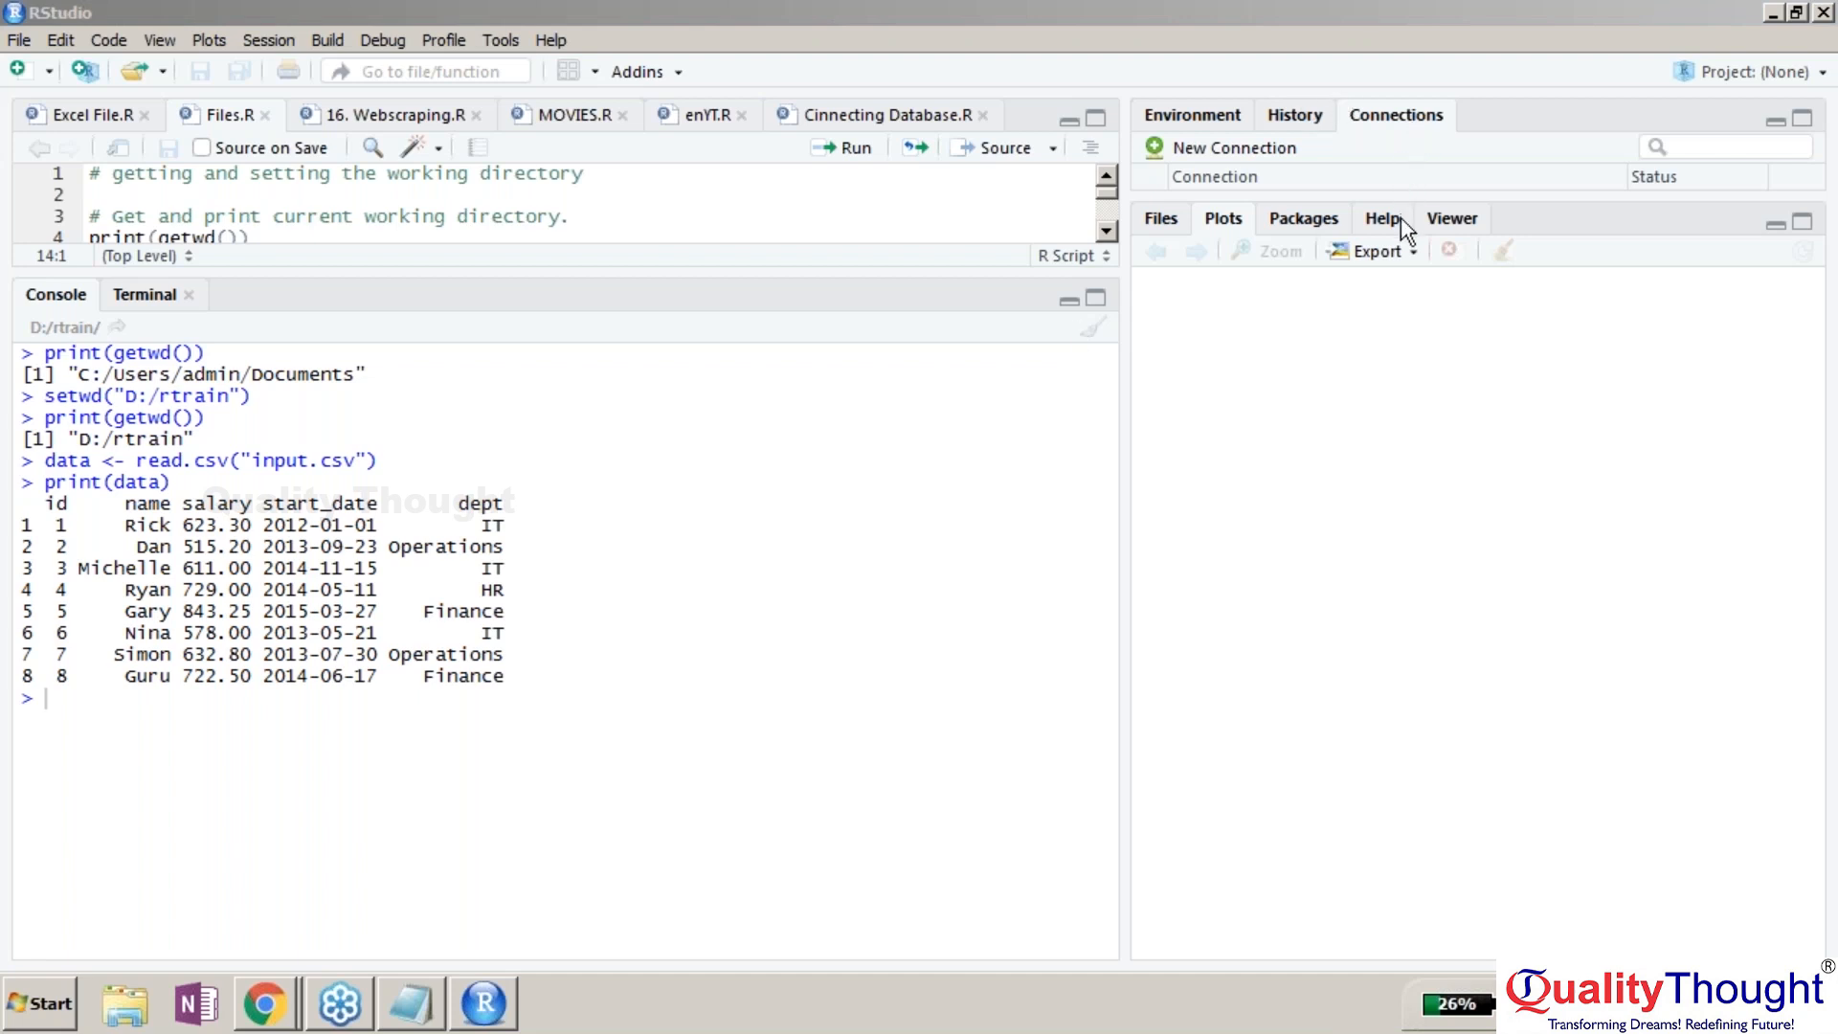
{"action": "left_click", "coordinate": [774, 560]}
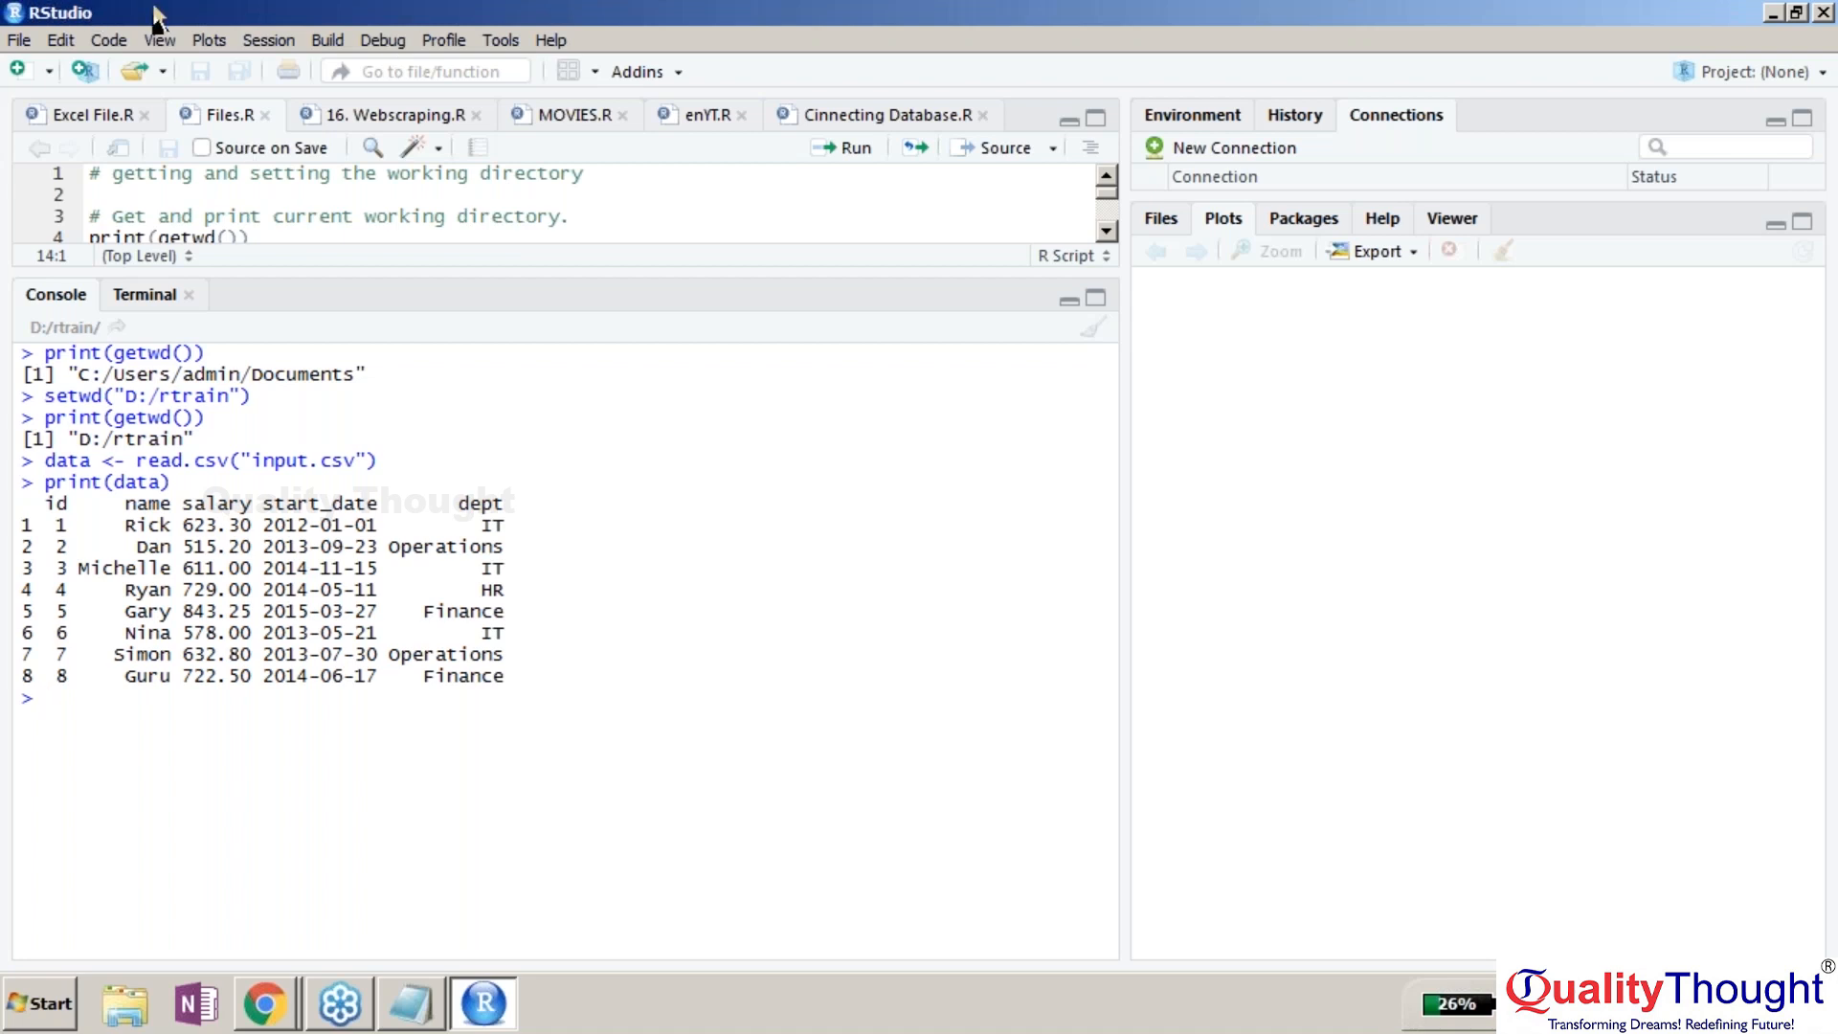
- Return to the Excel File.R script and change the package name in the installed.packages check to Rserve
{"action": "left_click", "coordinate": [95, 115]}
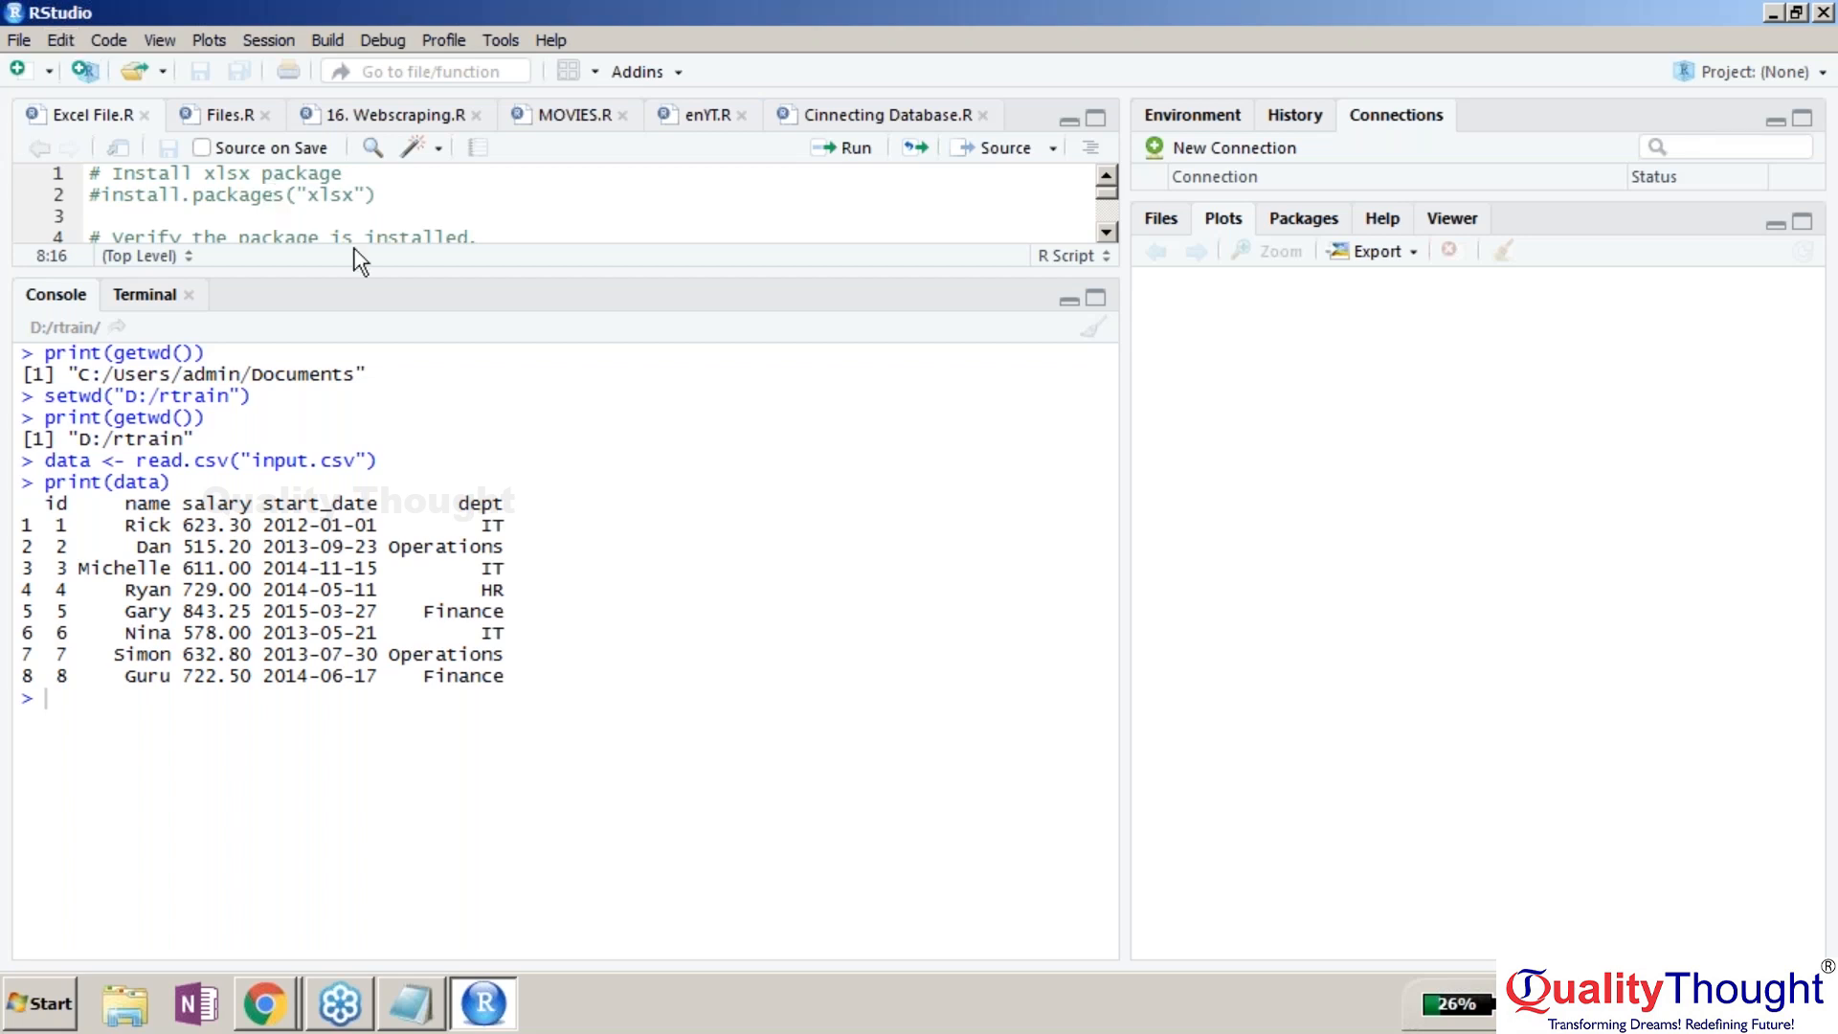
{"action": "left_click_drag", "start_coordinate": [316, 272], "coordinate": [314, 577]}
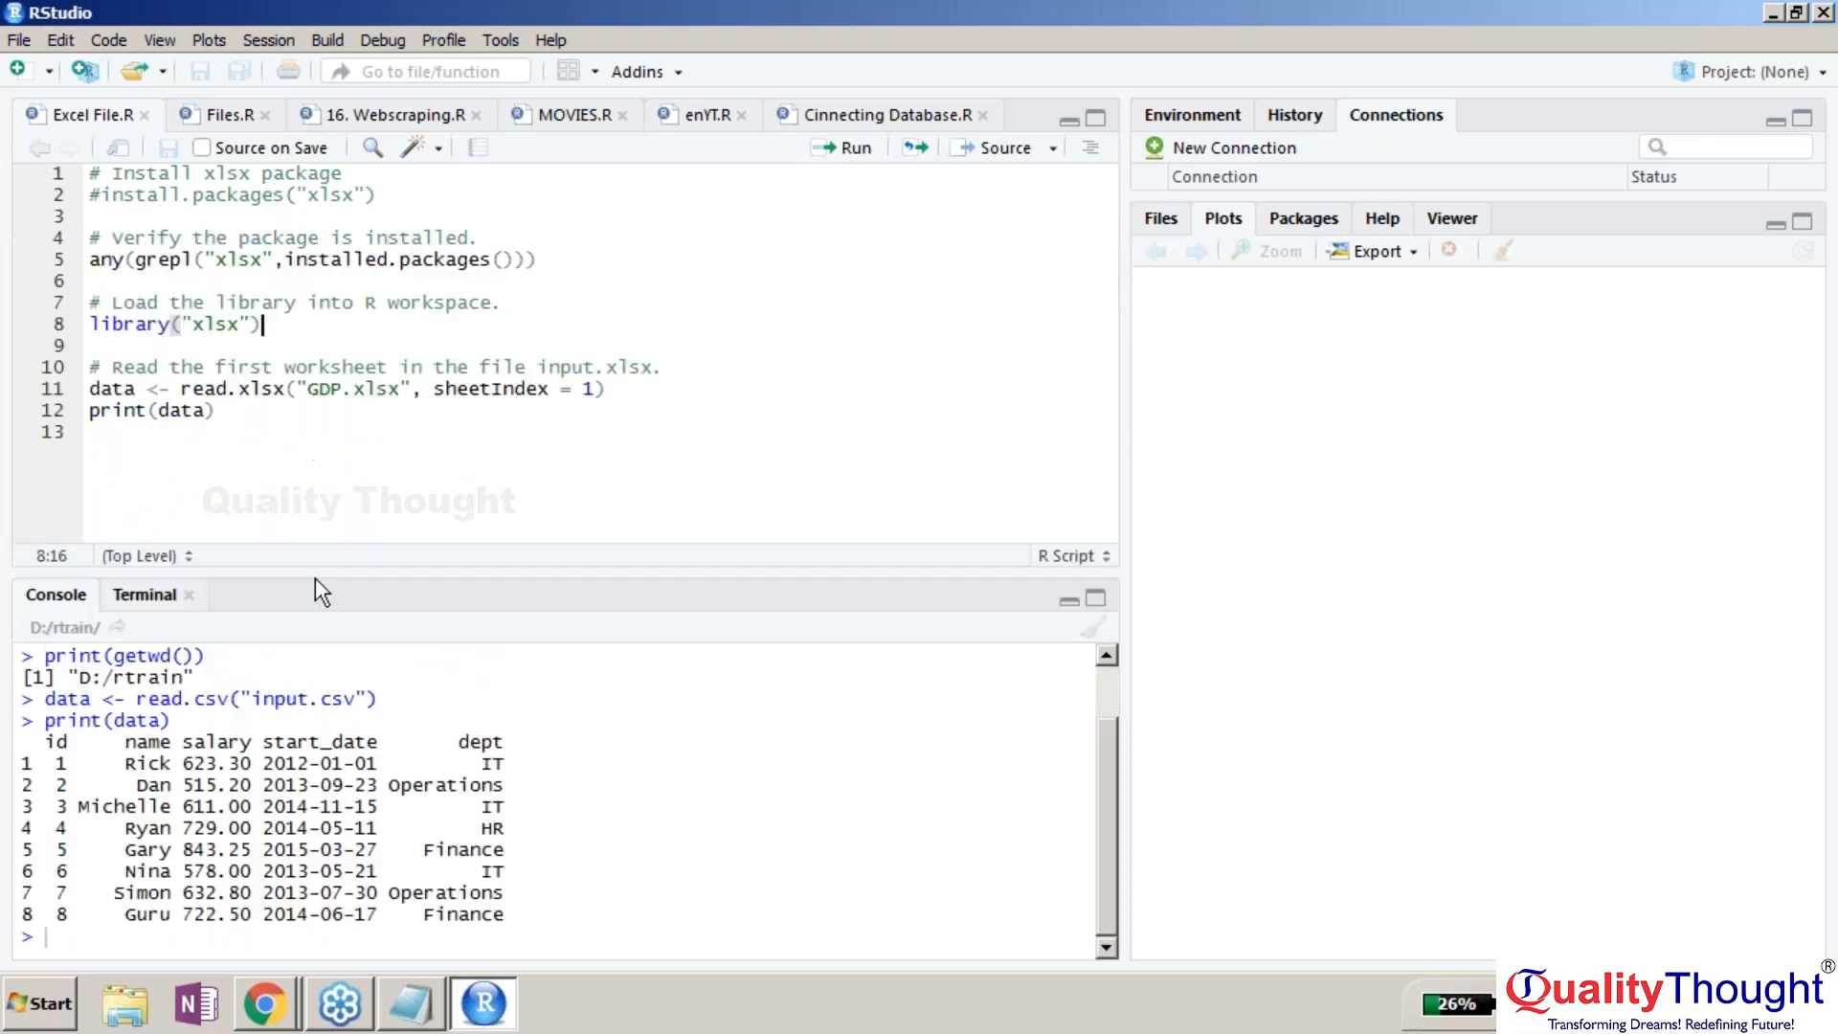
{"action": "left_click", "coordinate": [265, 261]}
{"action": "key", "text": "BackSpace"}
{"action": "key", "text": "BackSpace"}
{"action": "key", "text": "BackSpace"}
{"action": "key", "text": "BackSpace"}
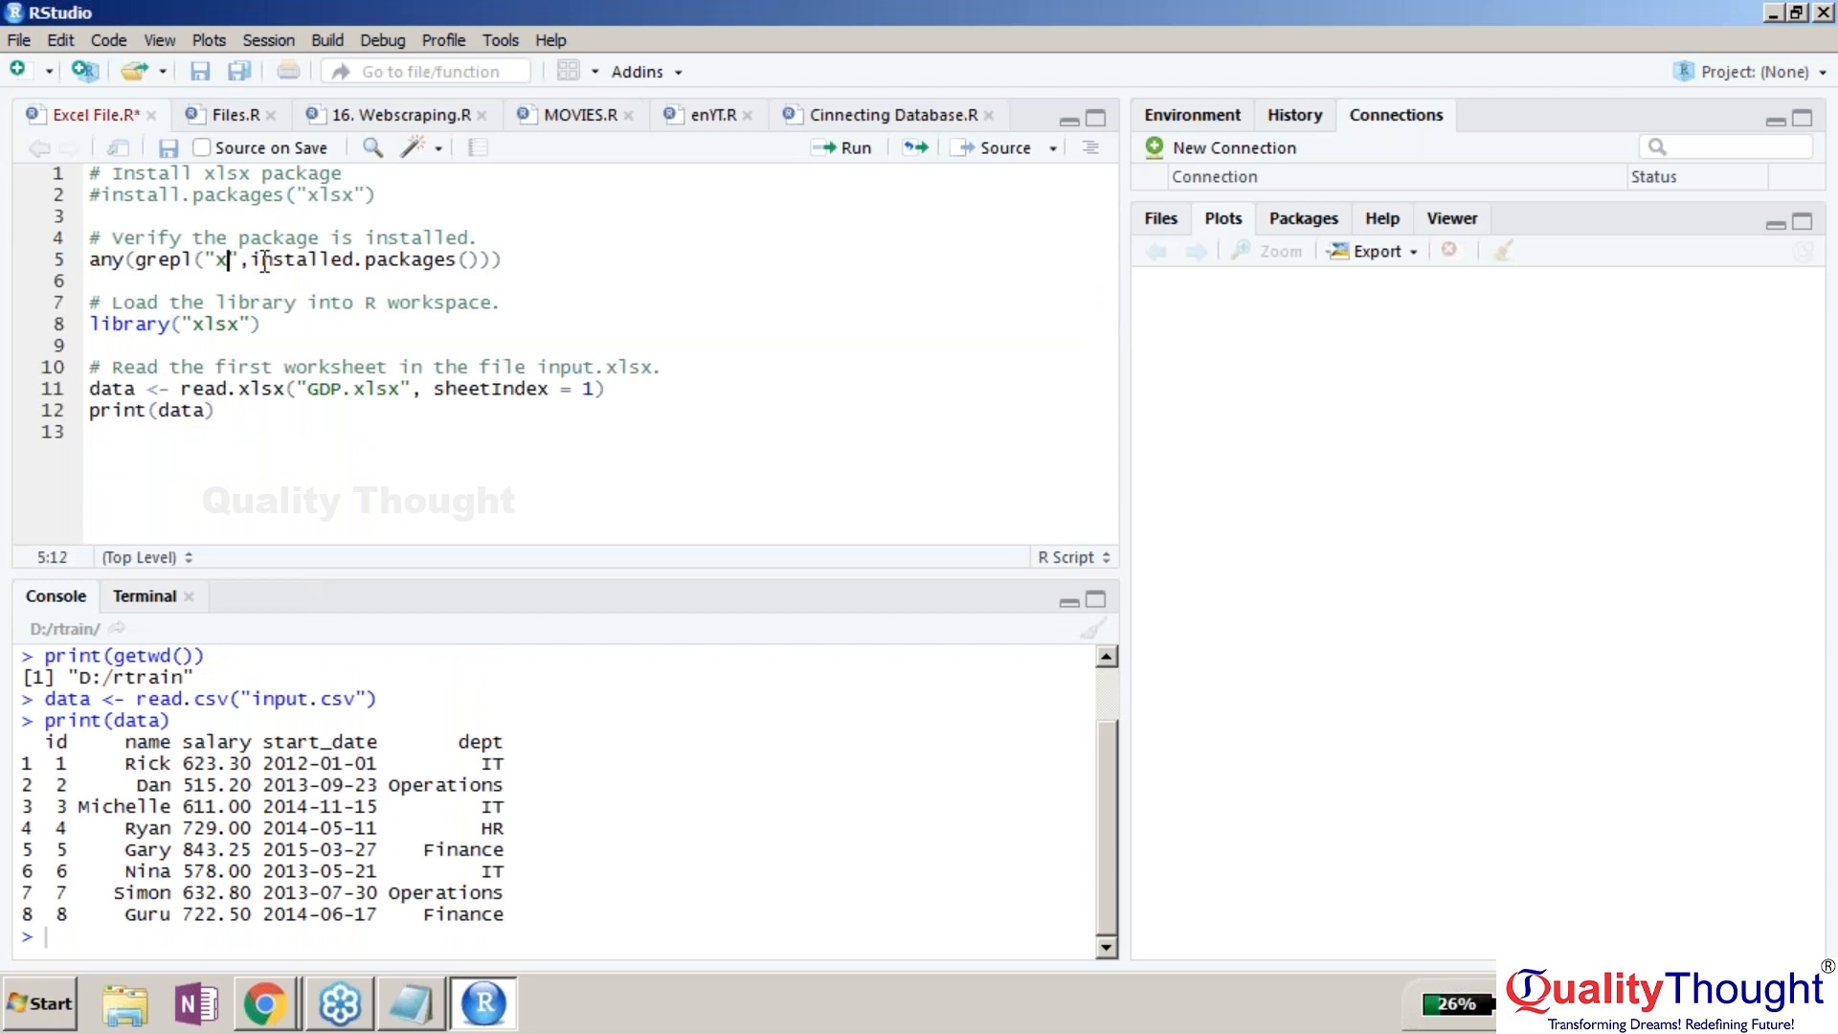
{"action": "type", "text": "Rserve"}
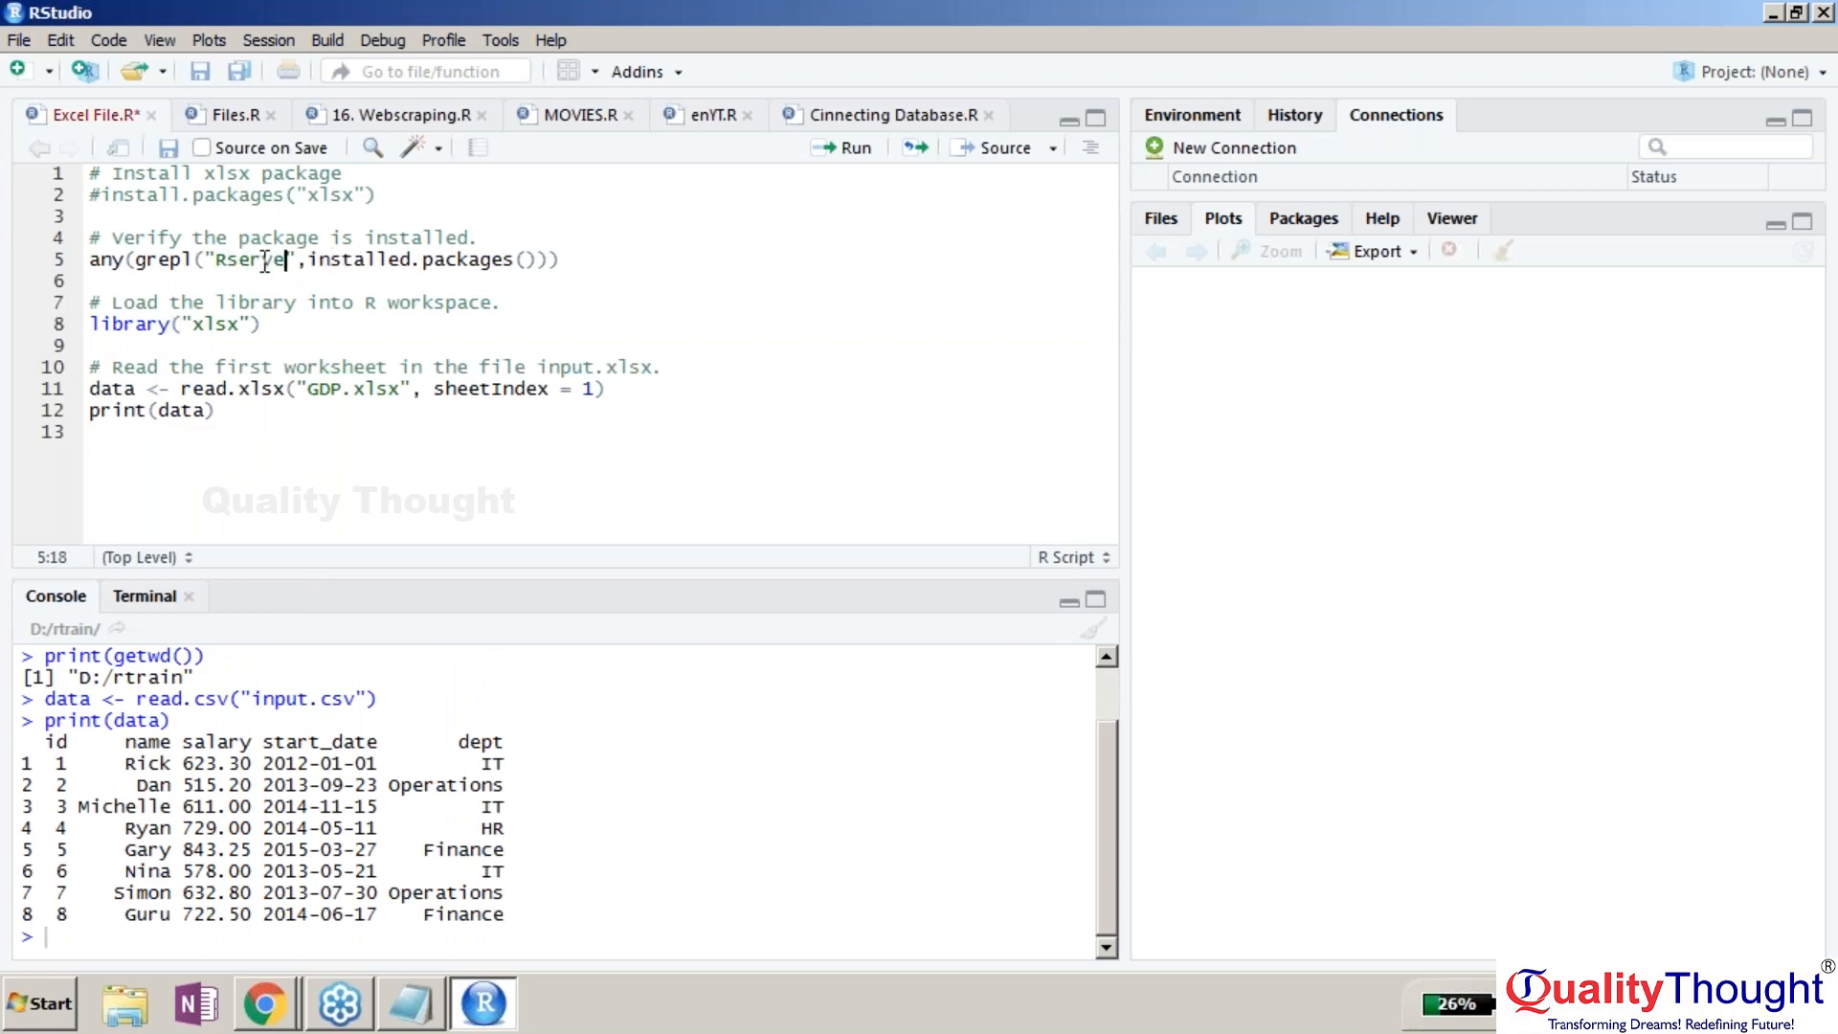
- Run the any(grepl("Rserve",installed.packages())) line to check whether the Rserve package is installed
{"action": "left_click_drag", "start_coordinate": [572, 262], "coordinate": [90, 260]}
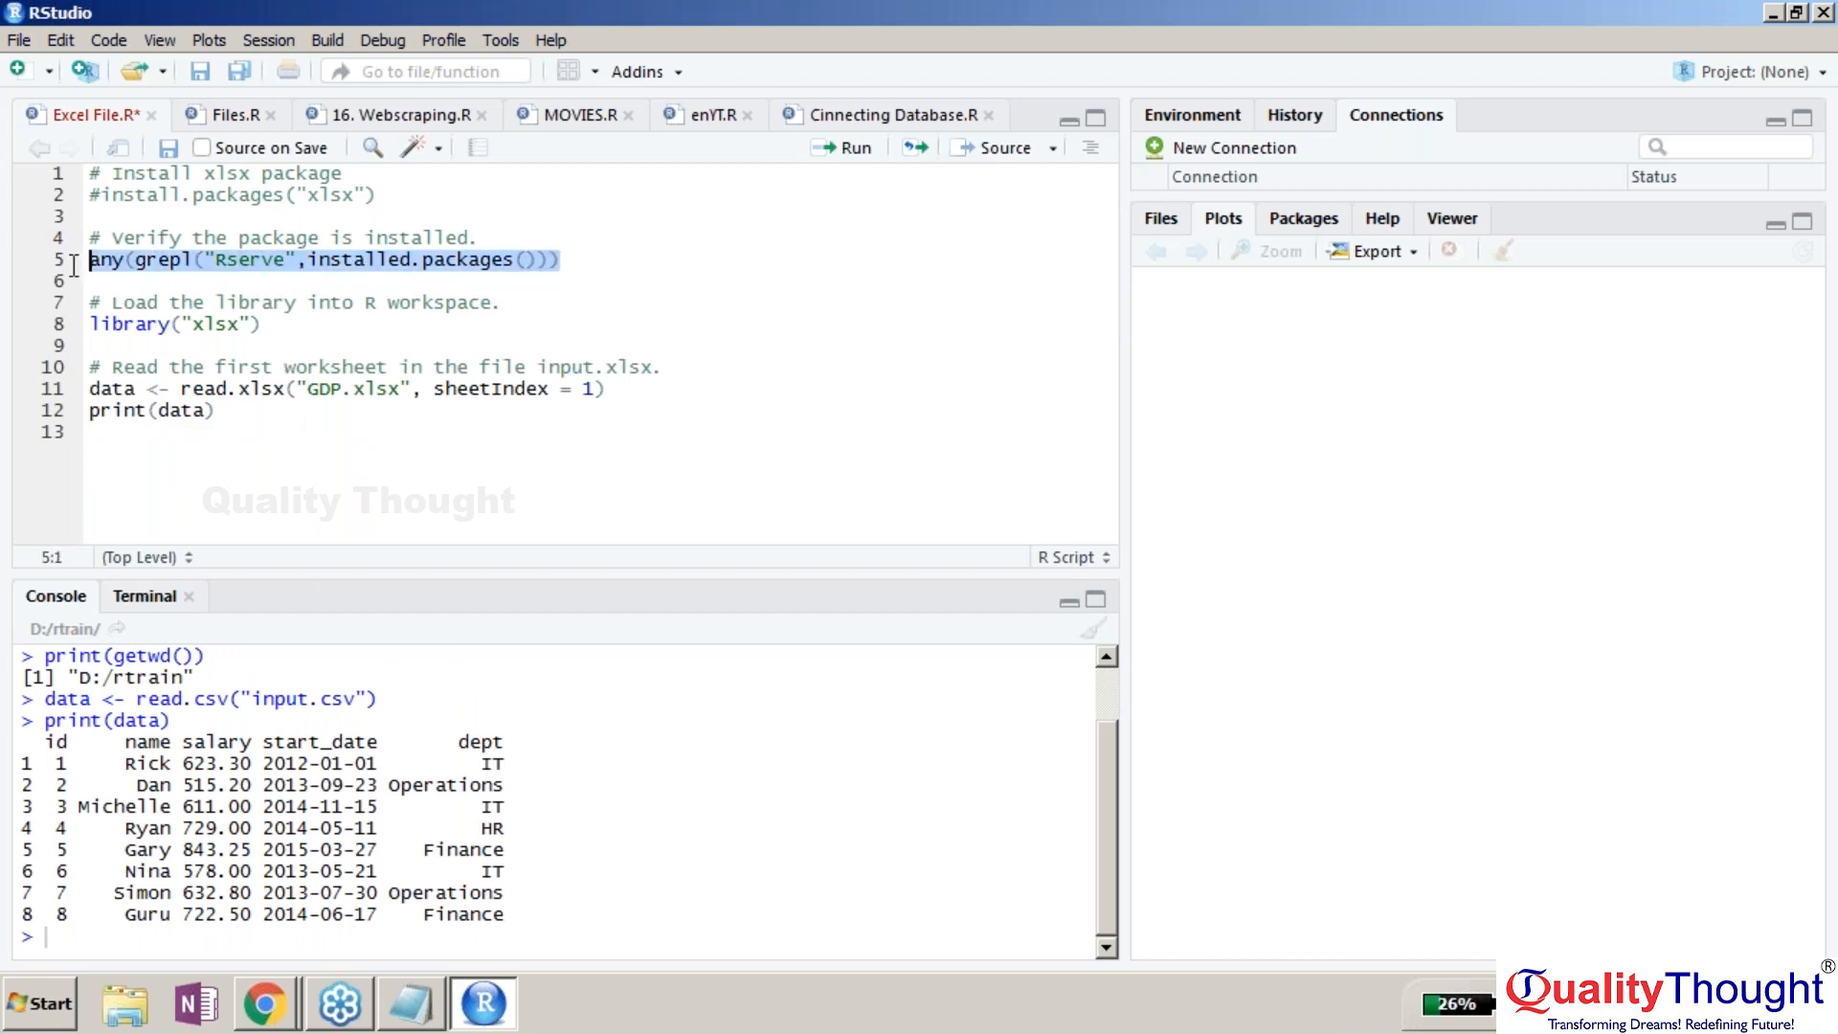
{"action": "key", "text": "ctrl+Return"}
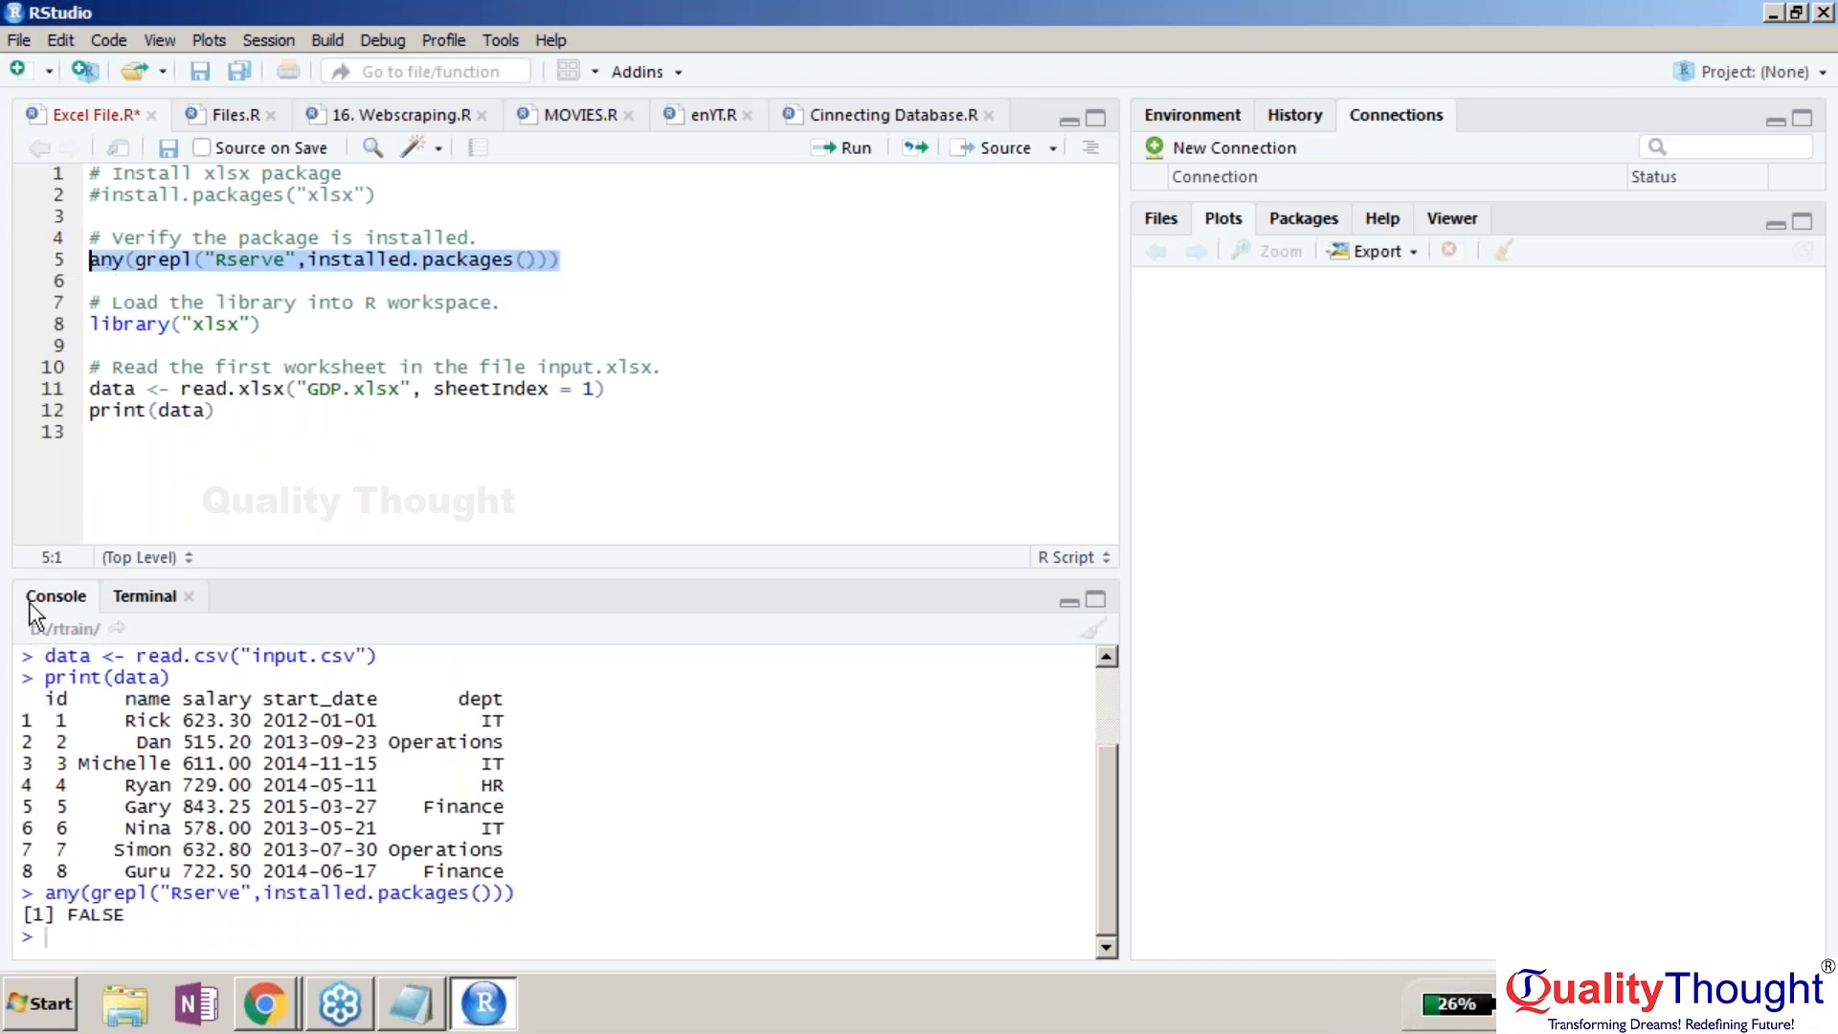
- Install the Rserve package with its dependencies from the CRAN repository, and rerun the installed.packages check for it
{"action": "left_click", "coordinate": [496, 42]}
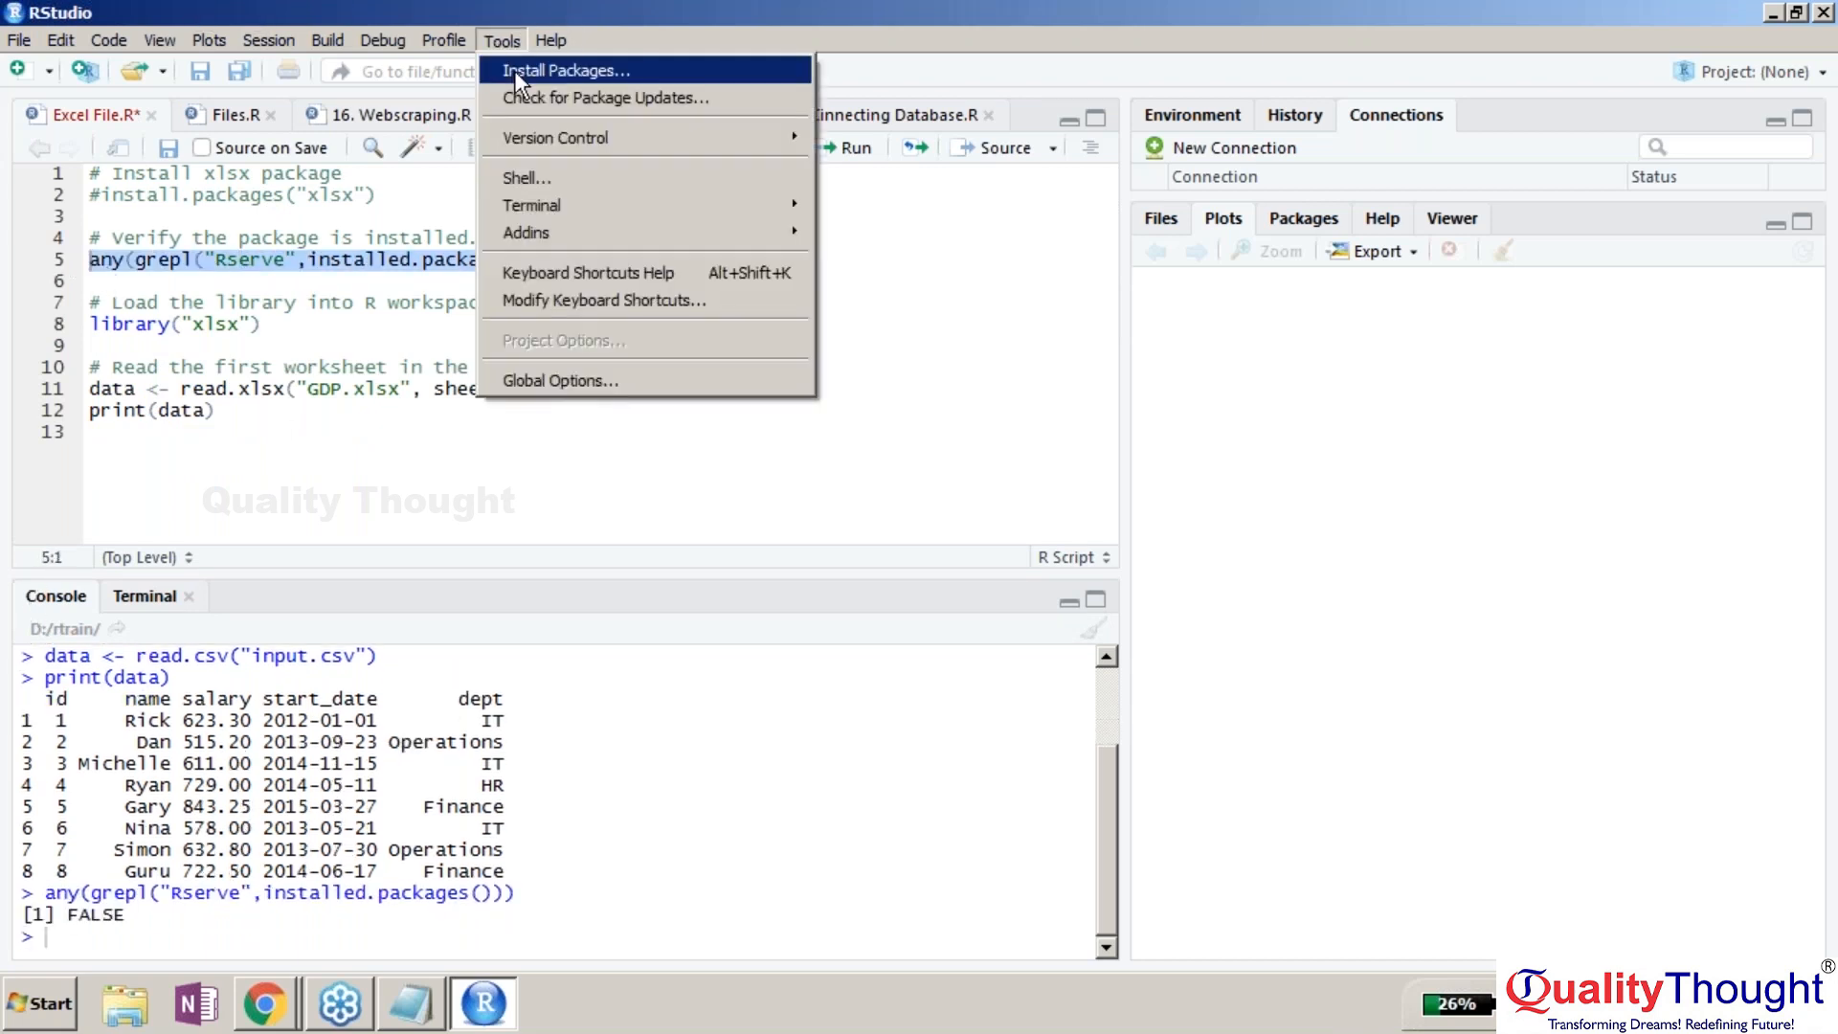
{"action": "left_click", "coordinate": [514, 71]}
{"action": "type", "text": "Rserv"}
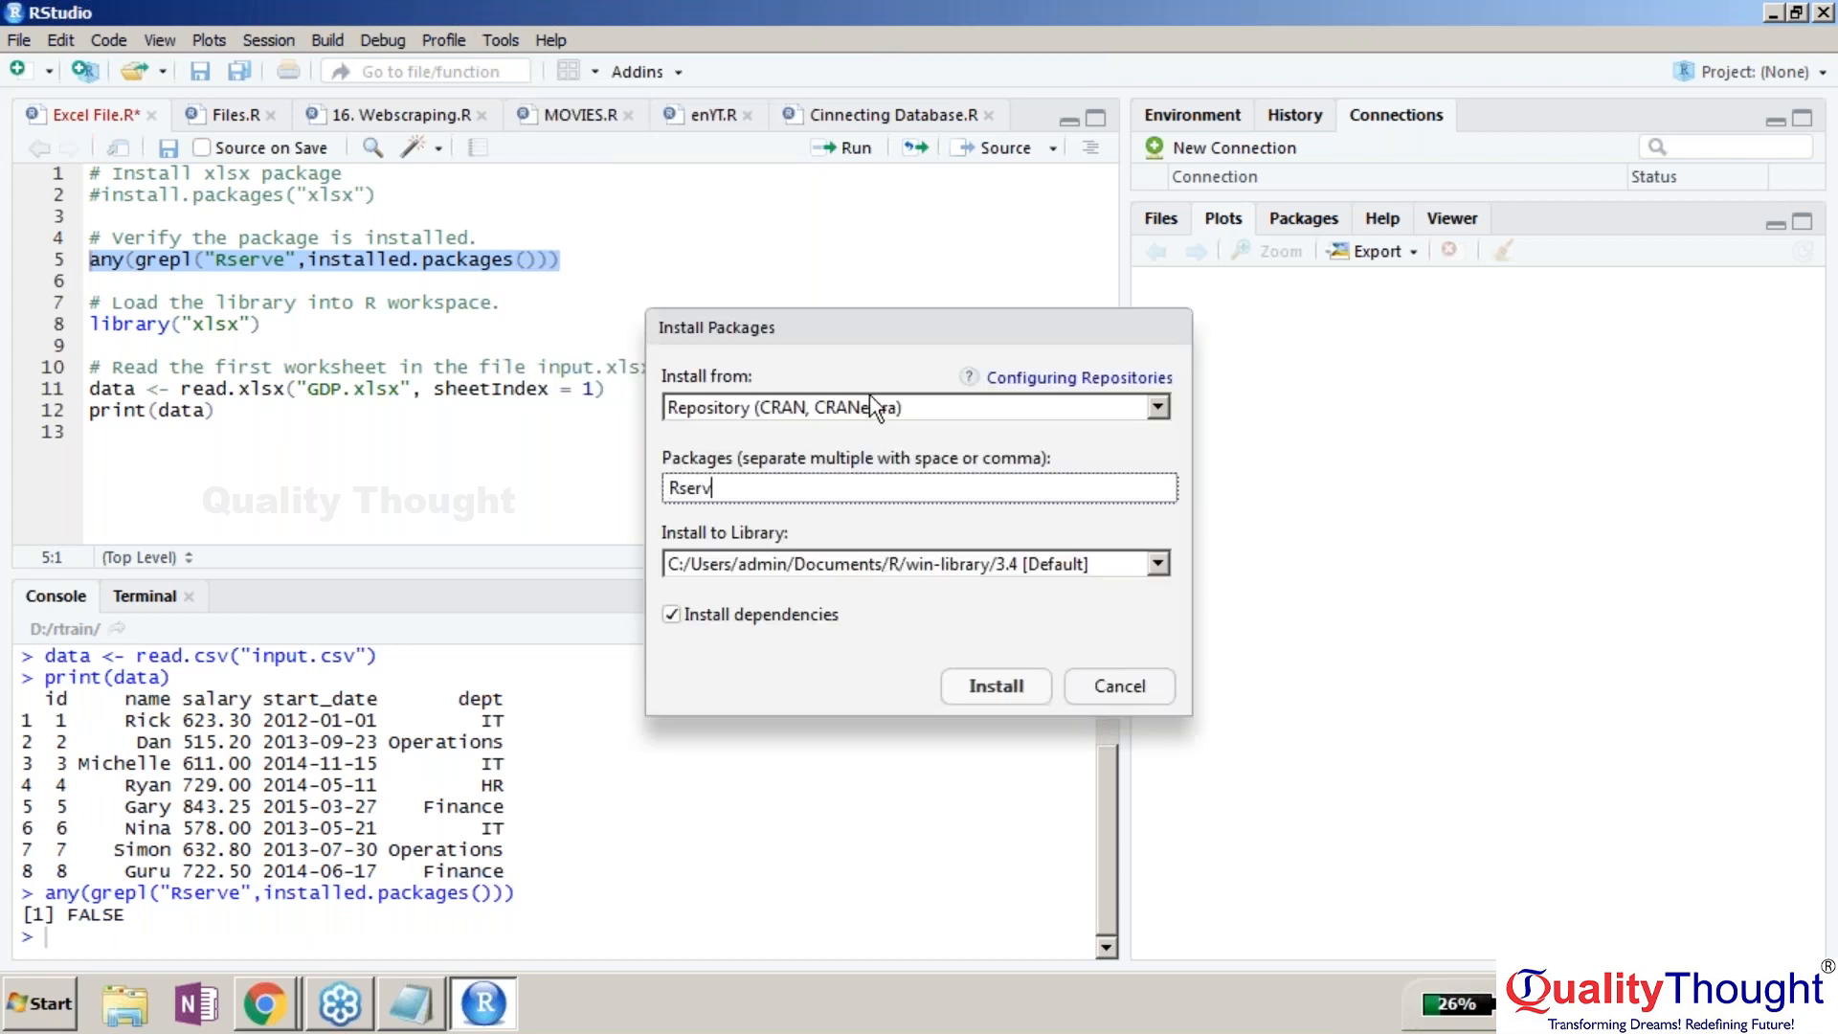
{"action": "key", "text": "BackSpace"}
{"action": "key", "text": "BackSpace"}
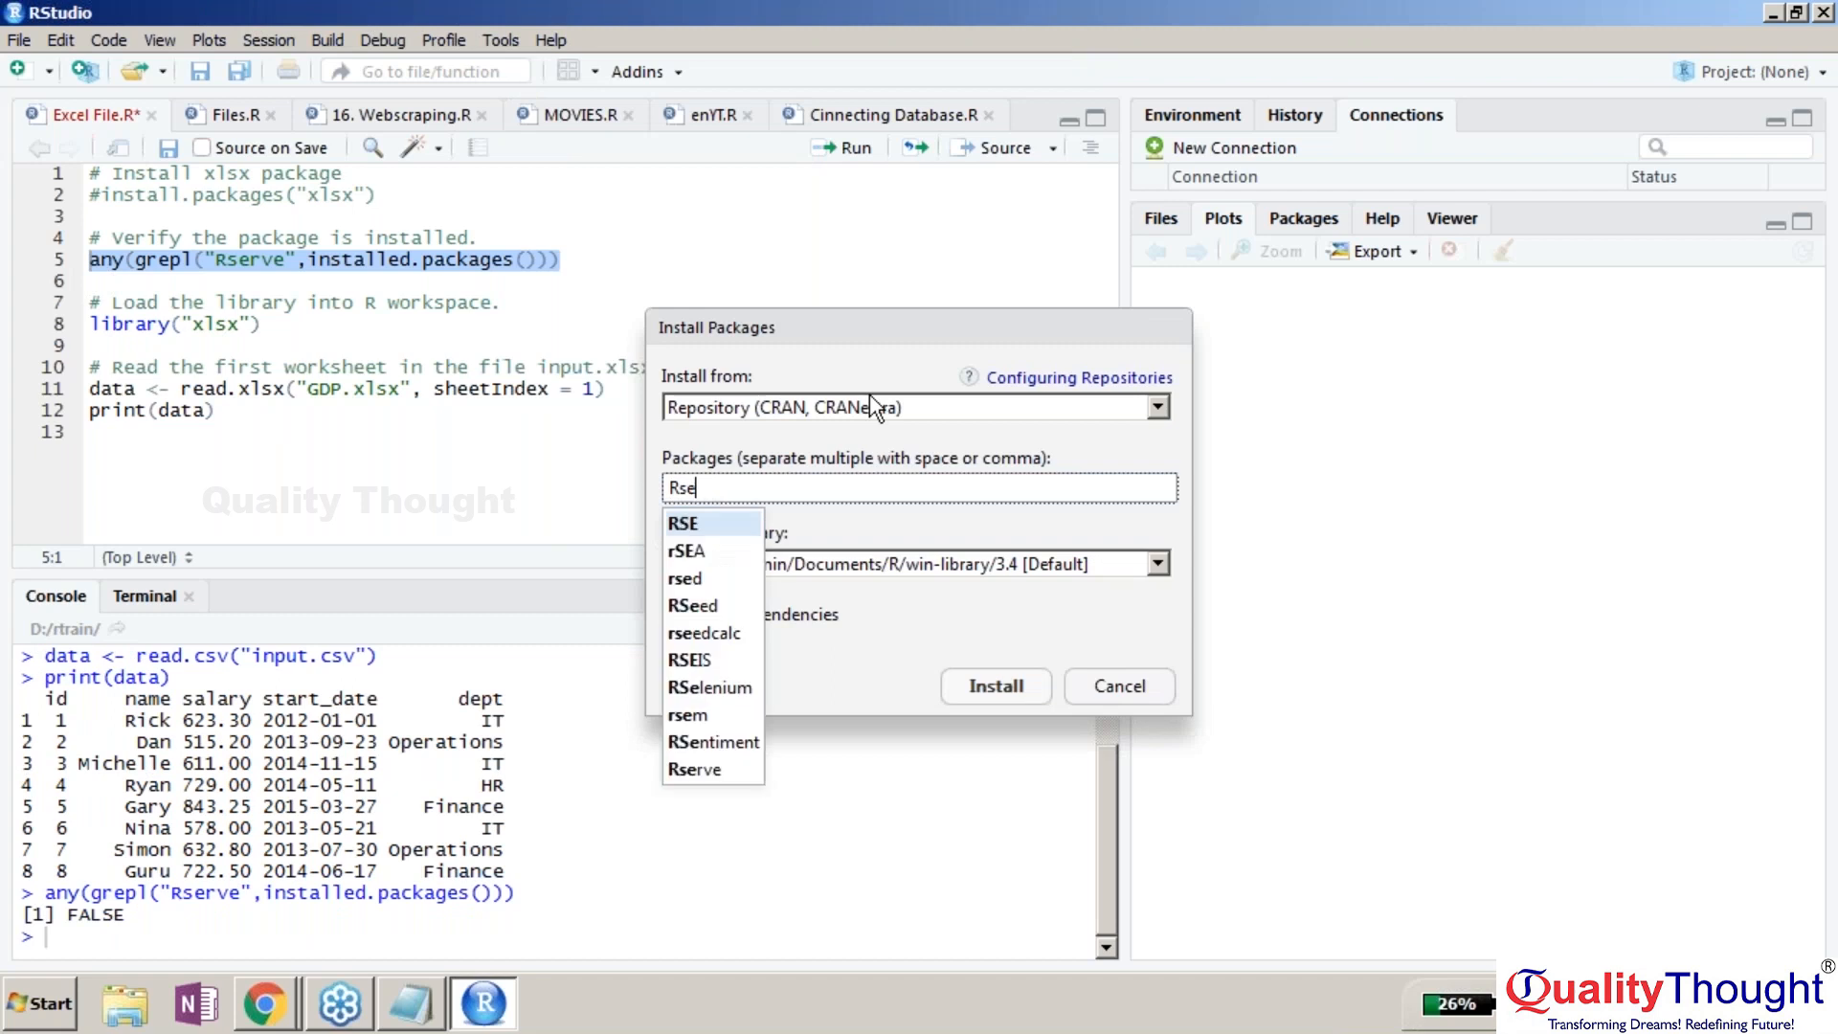
{"action": "type", "text": "rve"}
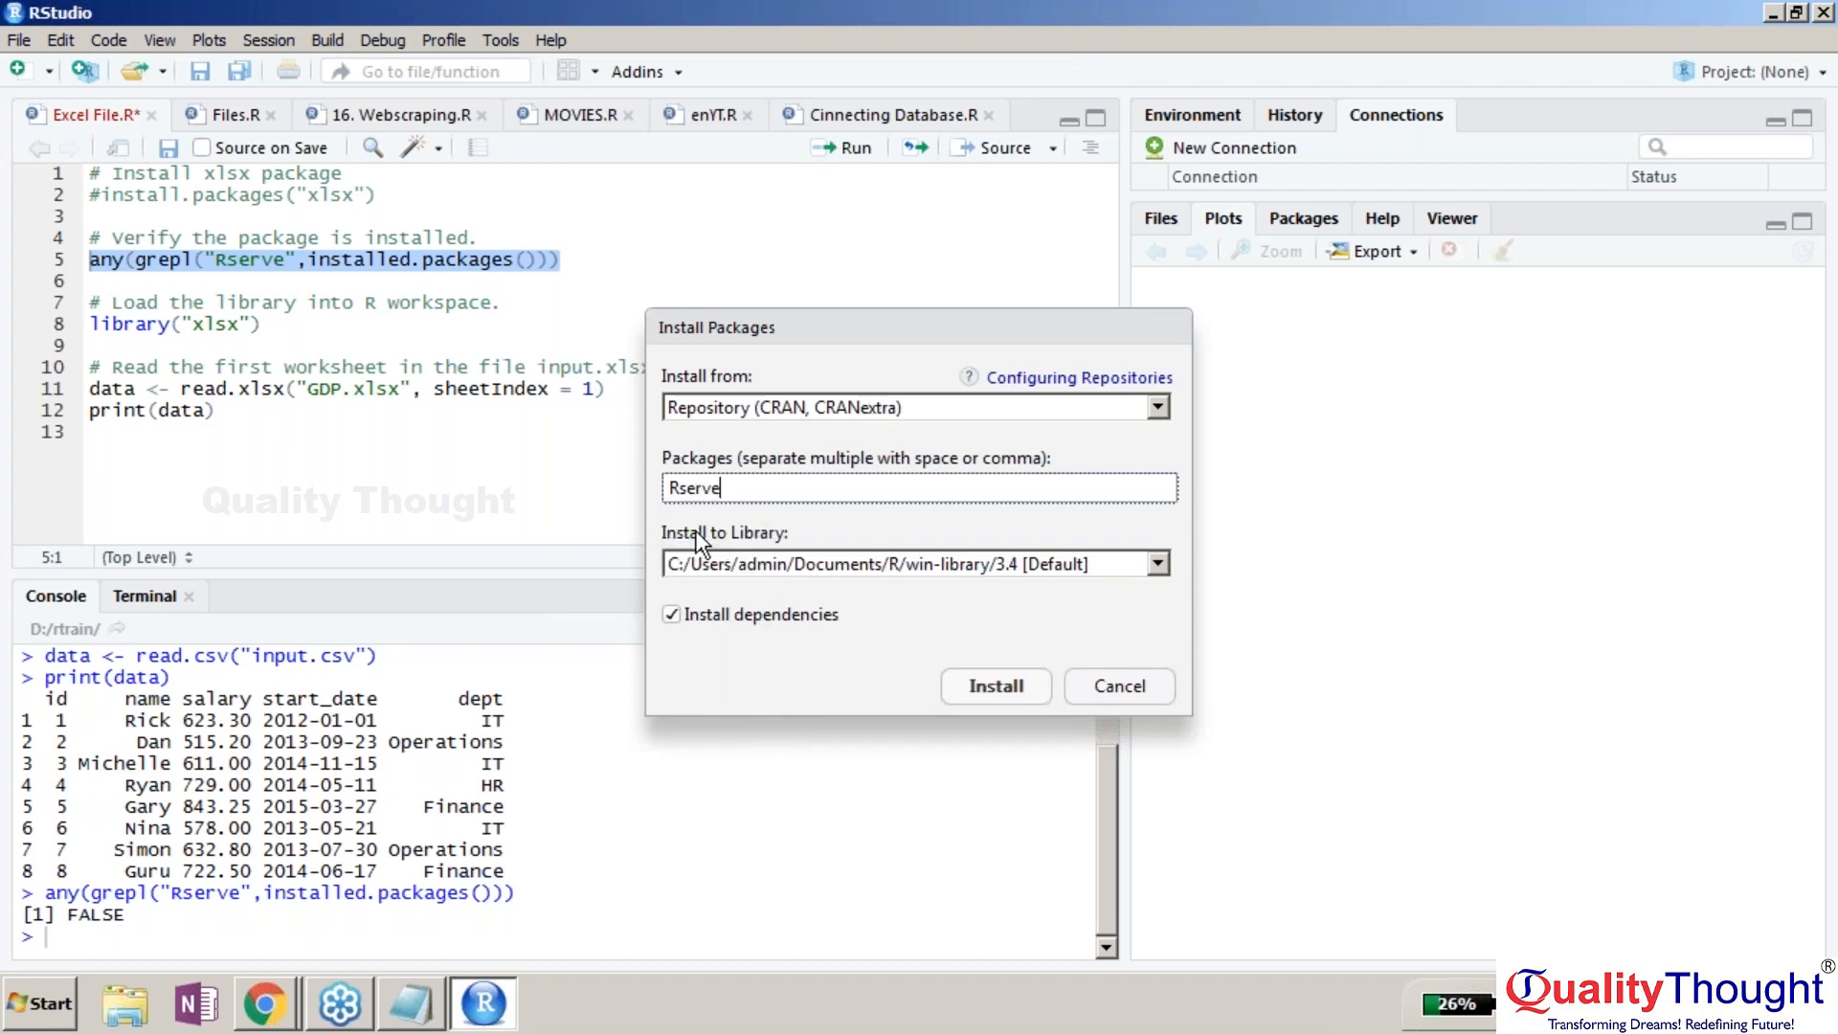
{"action": "left_click", "coordinate": [958, 685]}
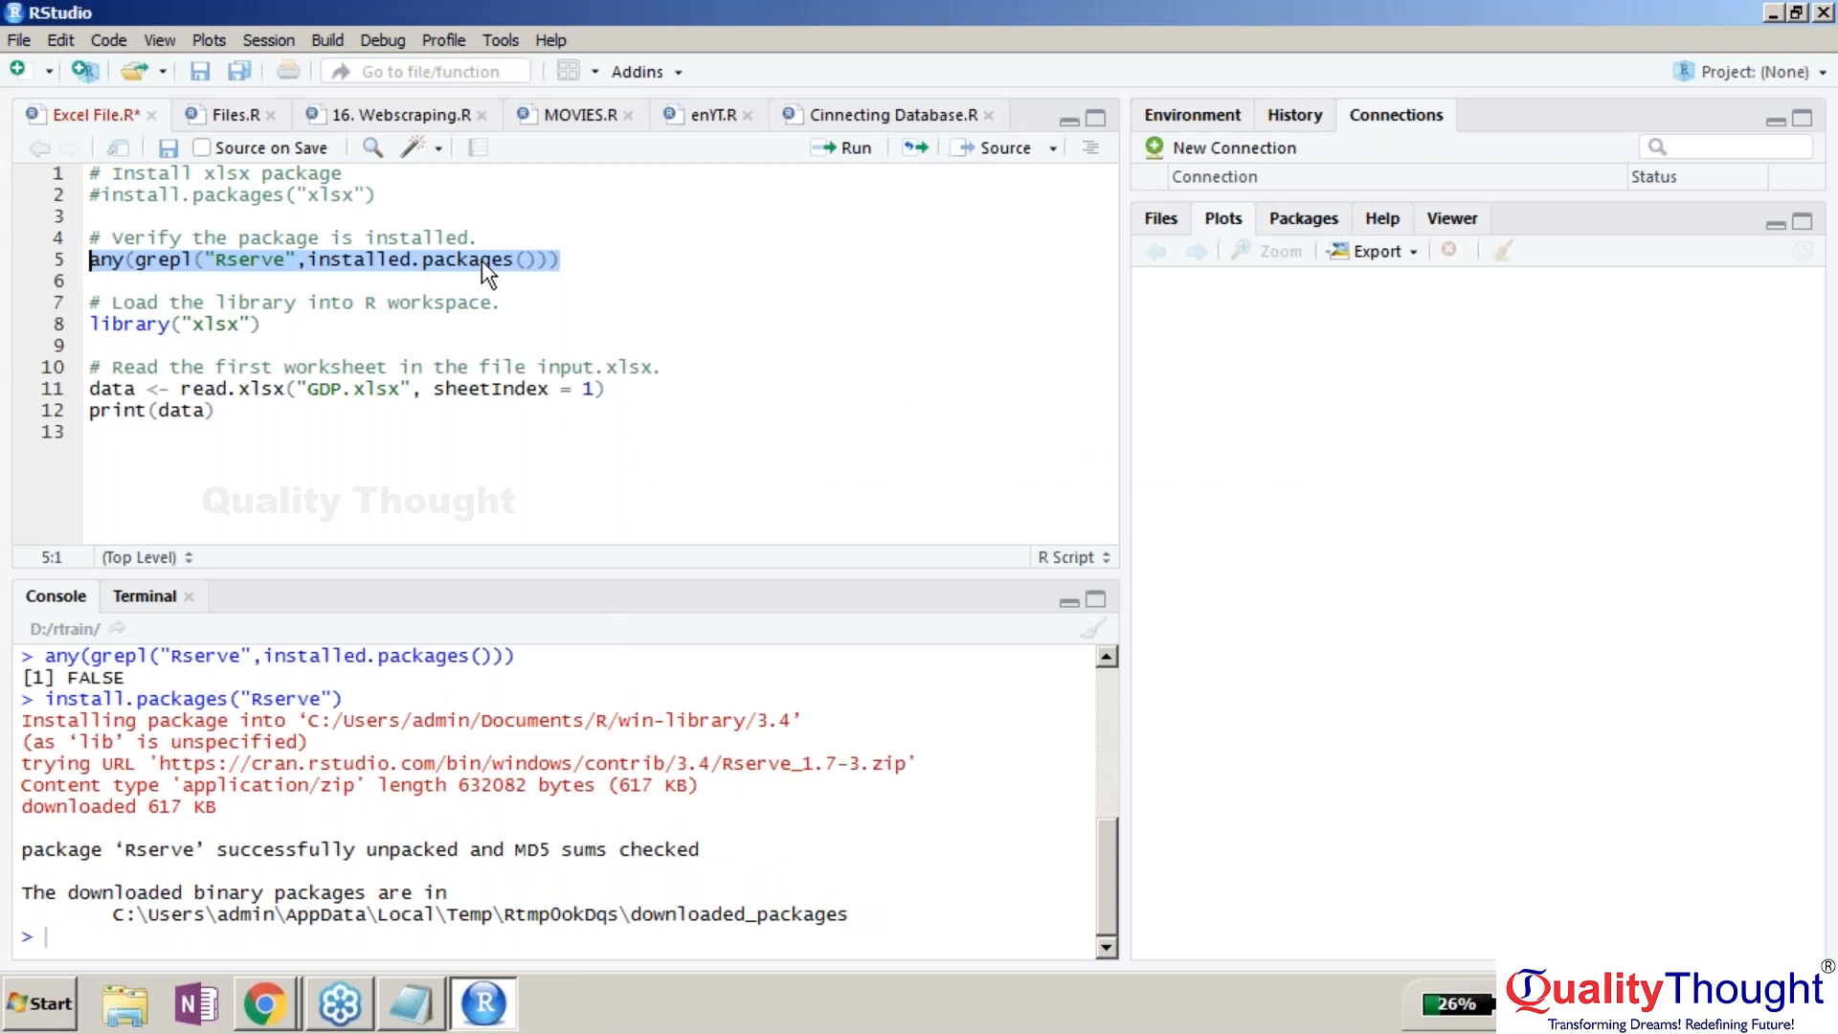
{"action": "key", "text": "ctrl+Return"}
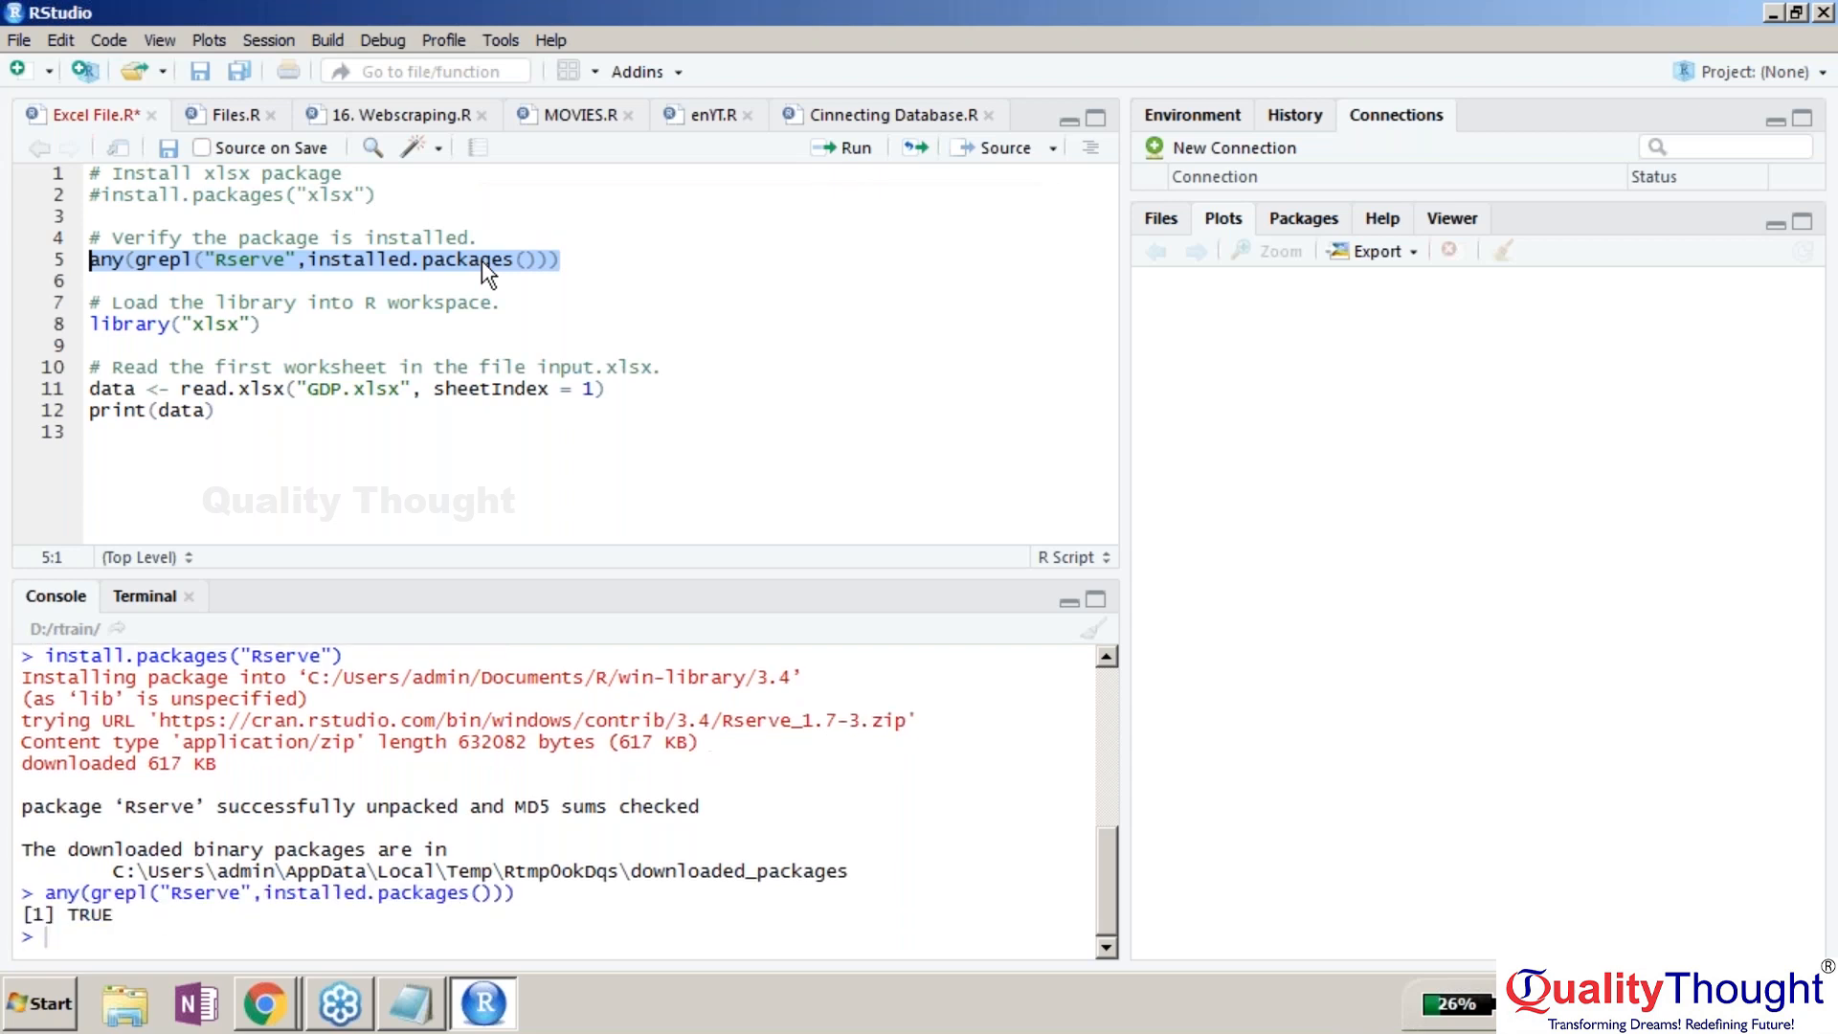
- Minimize RStudio and launch Tableau 2018.3
{"action": "left_click", "coordinate": [1829, 493]}
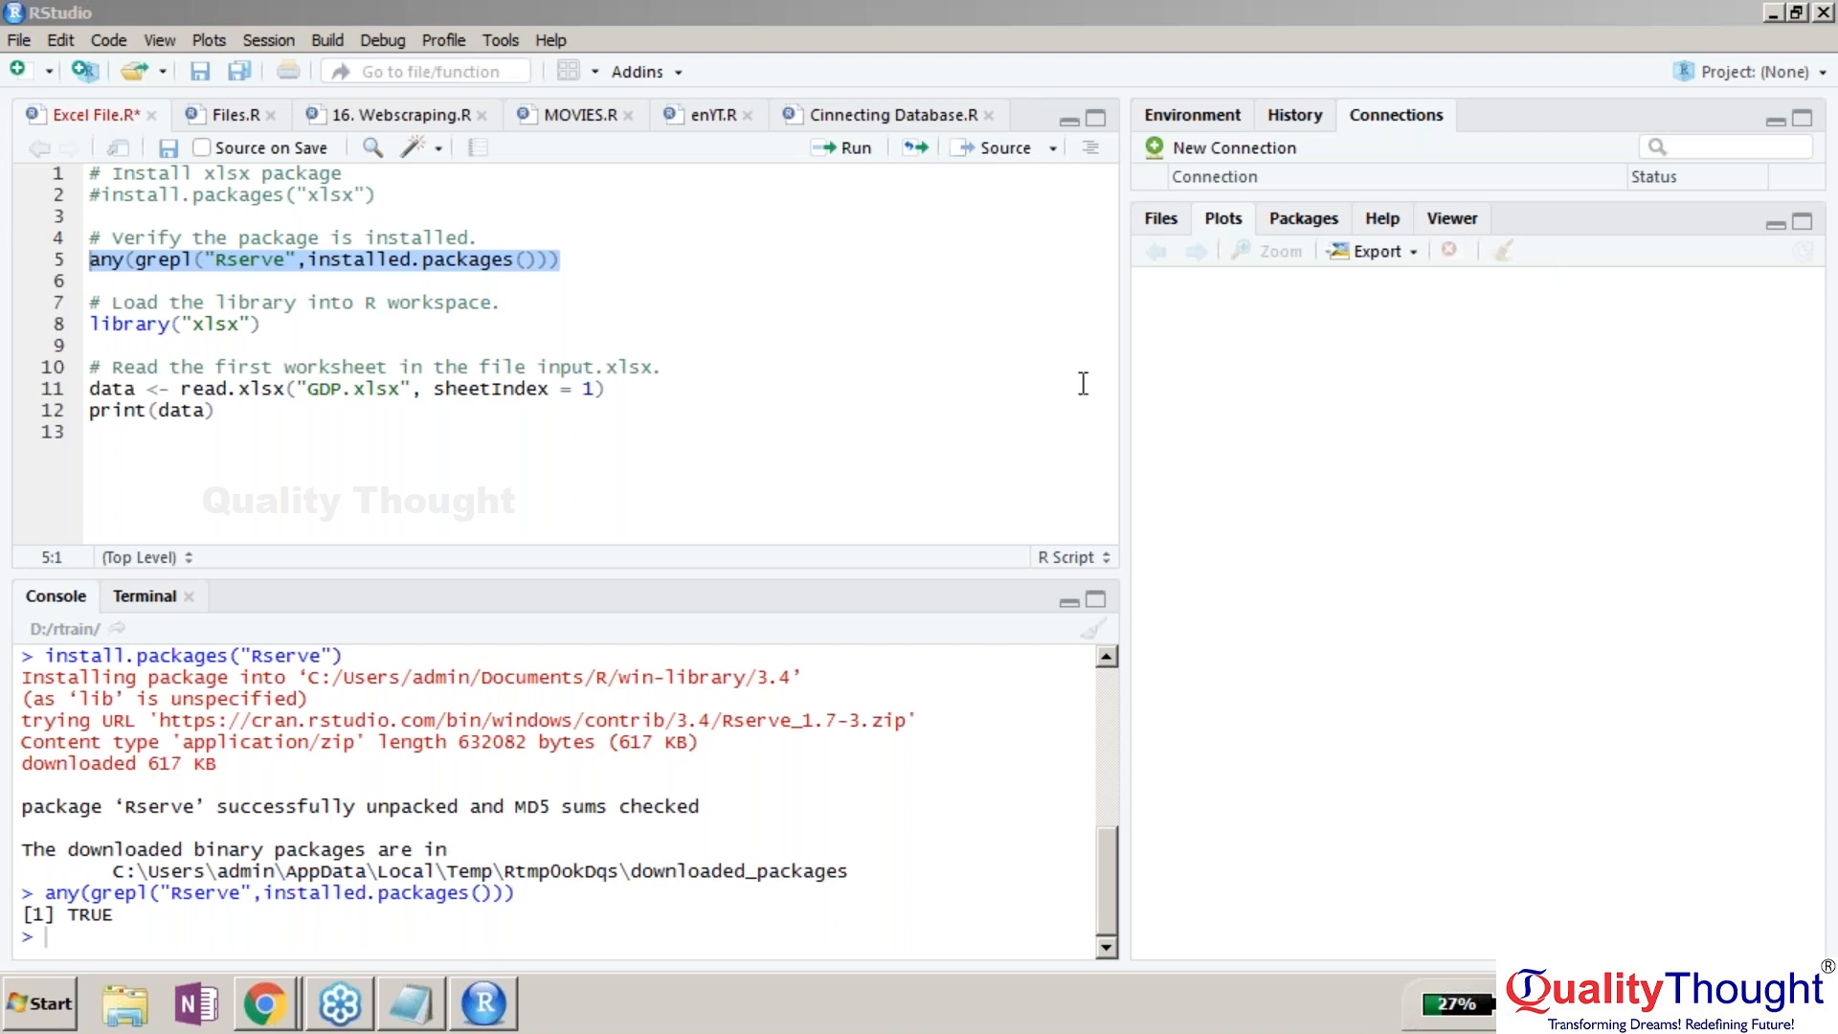
{"action": "left_click", "coordinate": [508, 1004]}
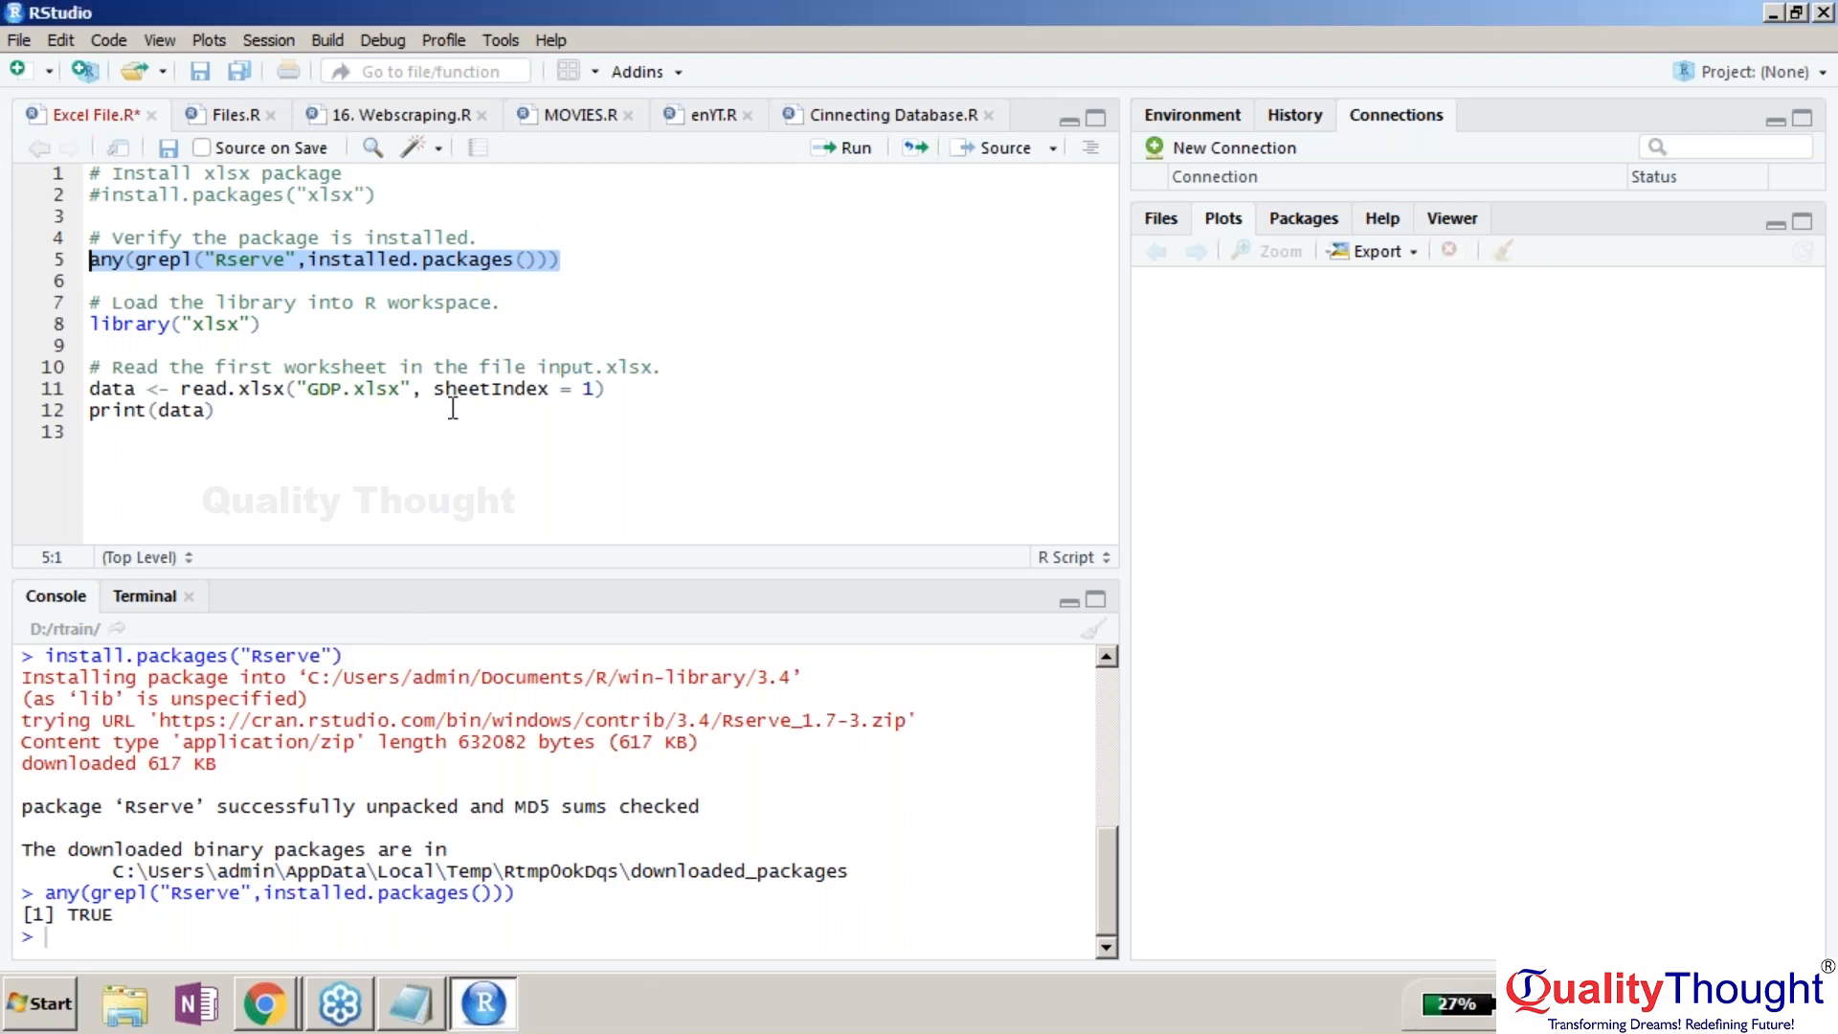
{"action": "left_click", "coordinate": [514, 1013]}
{"action": "left_click", "coordinate": [36, 1006]}
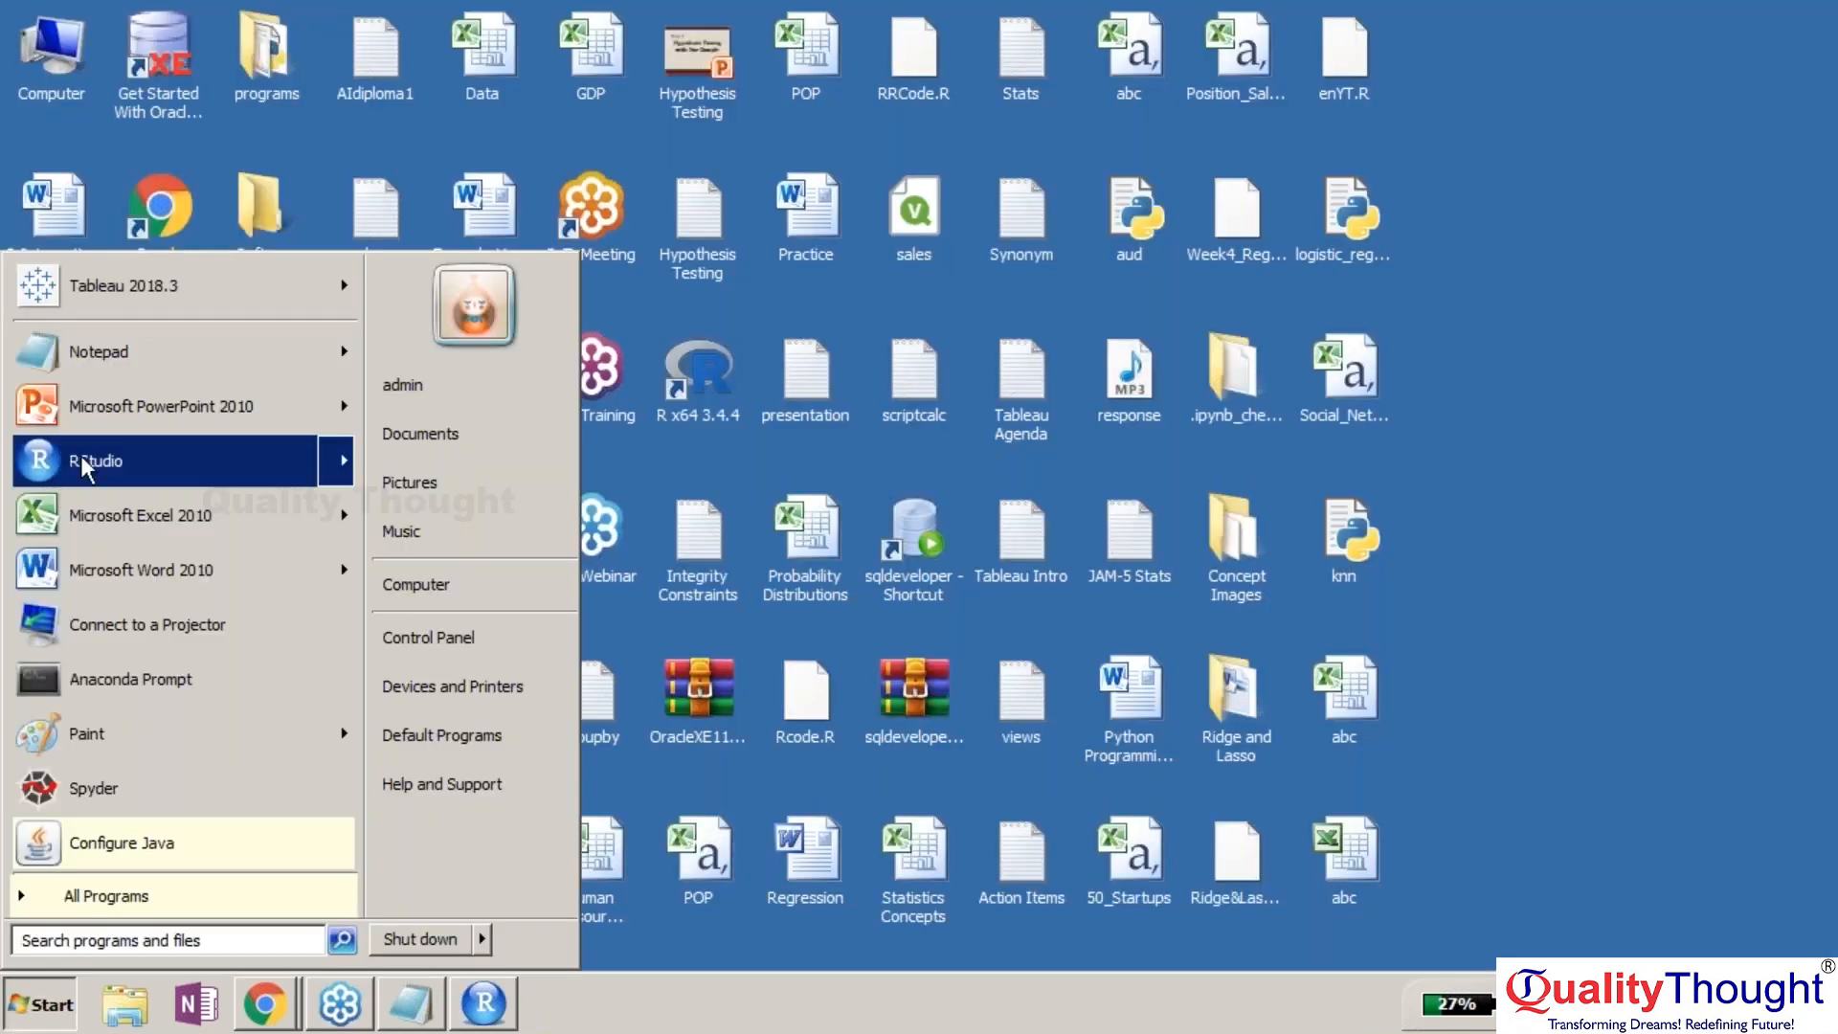
{"action": "left_click", "coordinate": [175, 293]}
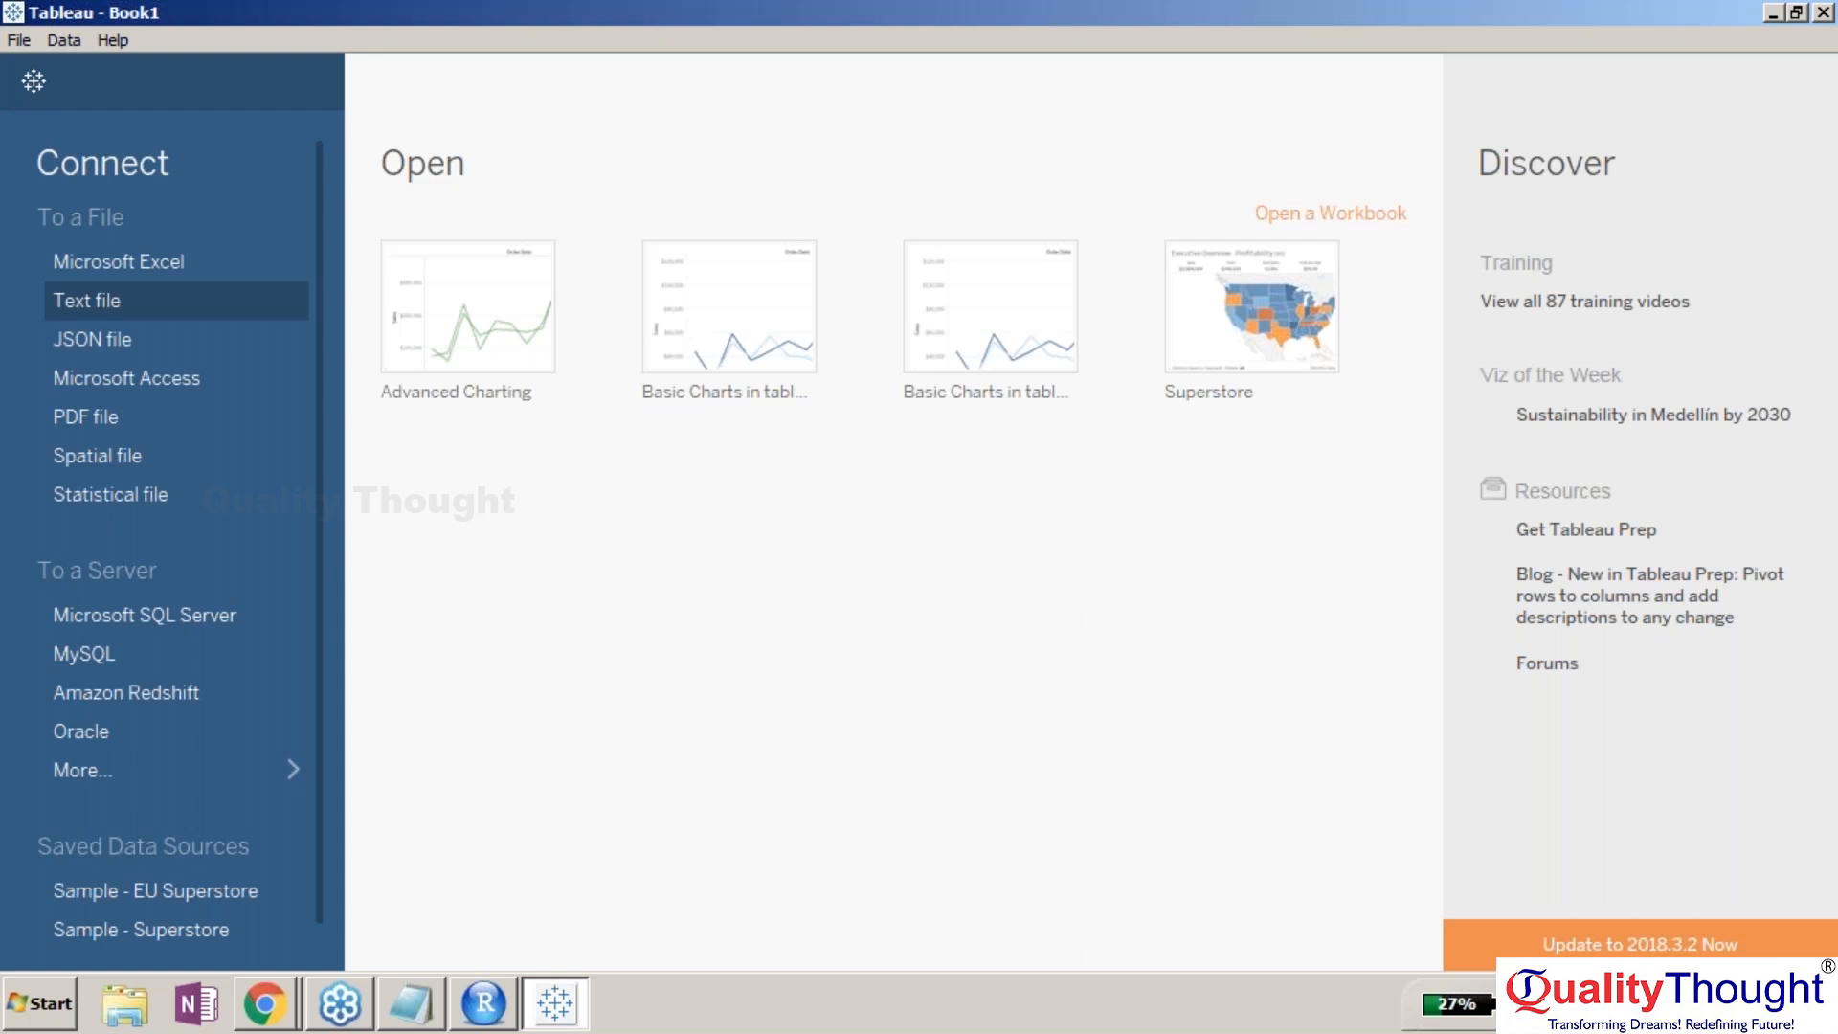
- Switch to RStudio, undo the package name edit in Excel File.R so the check uses xlsx, and save the script
{"action": "left_click", "coordinate": [484, 1003]}
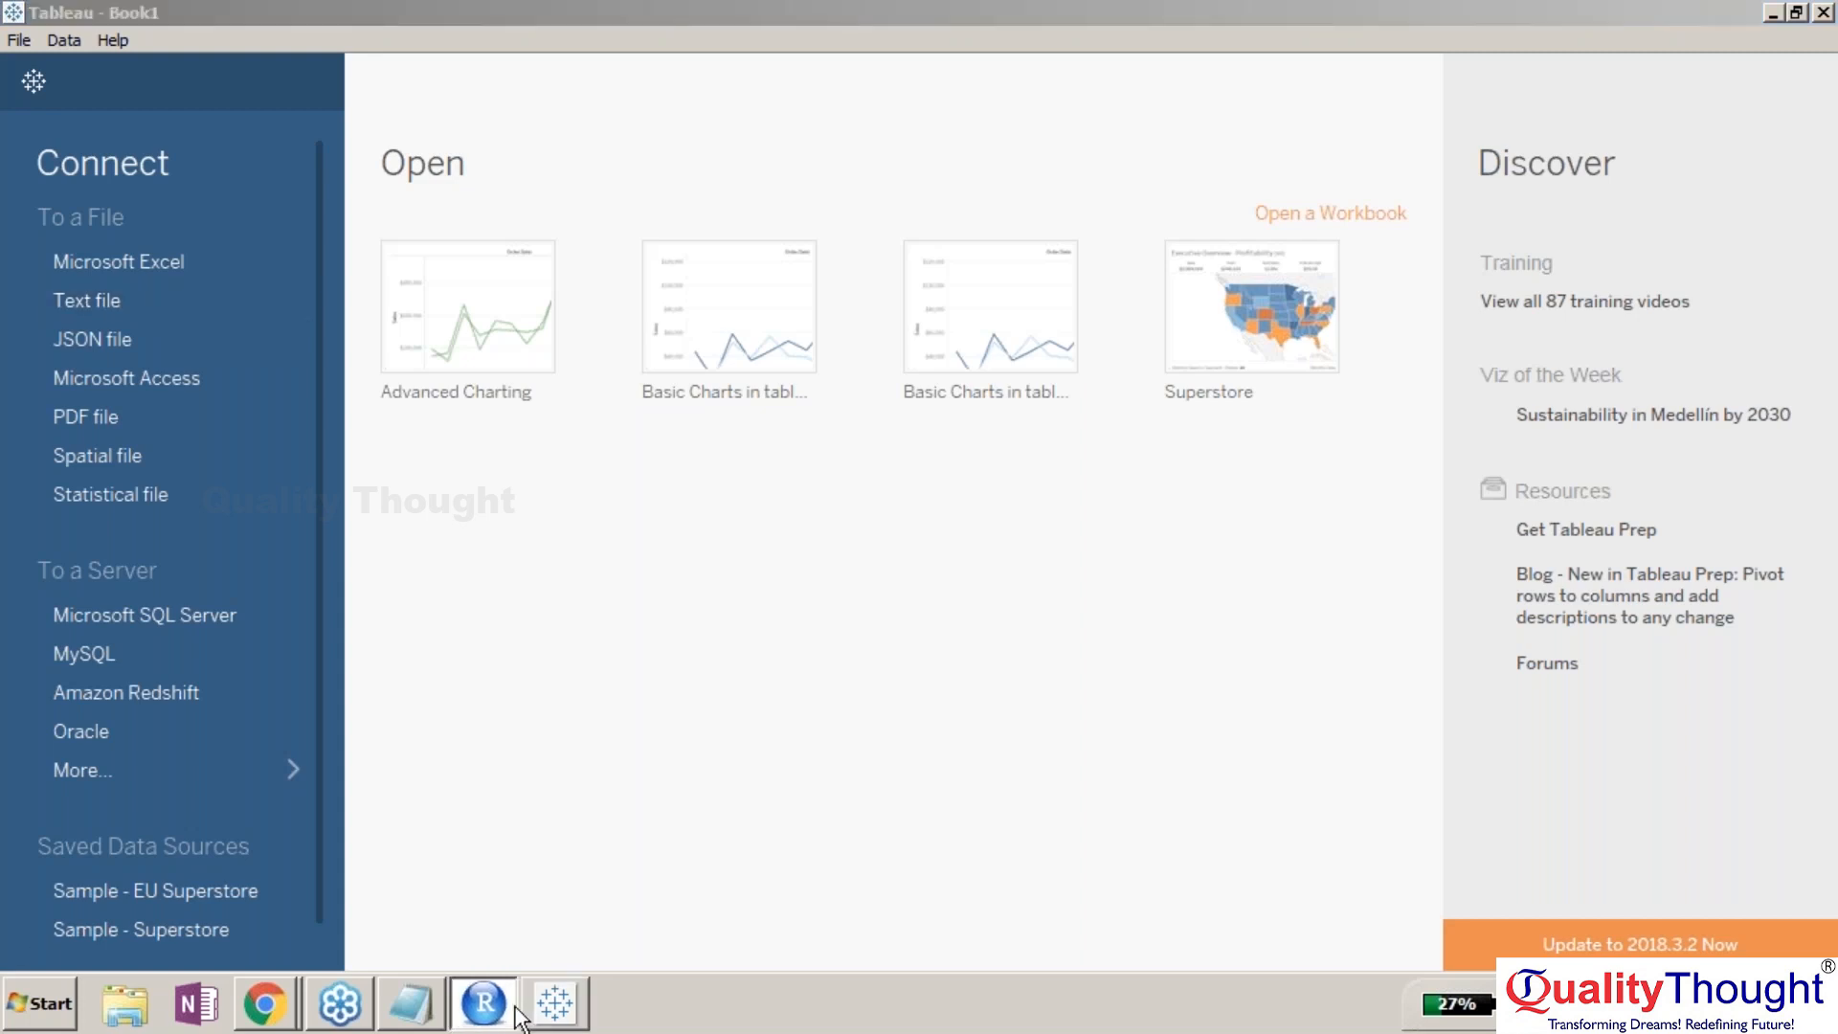
{"action": "key", "text": "ctrl+s"}
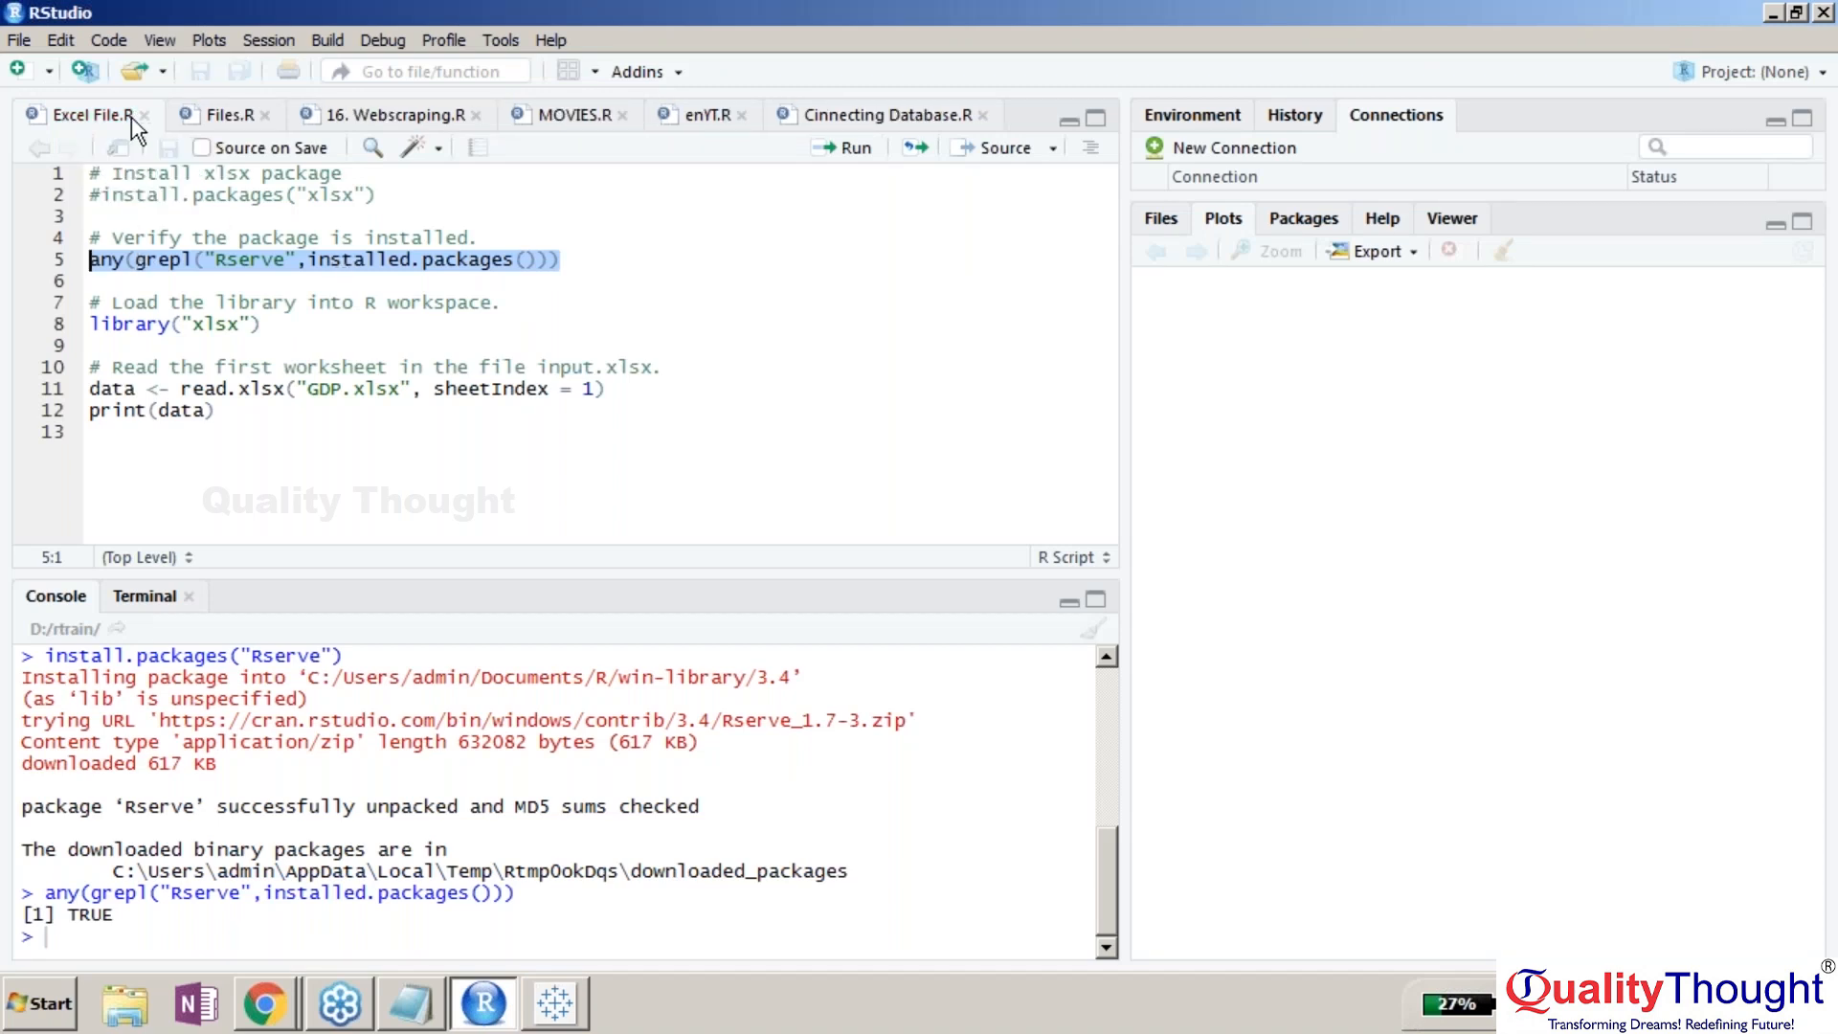
{"action": "key", "text": "ctrl+z"}
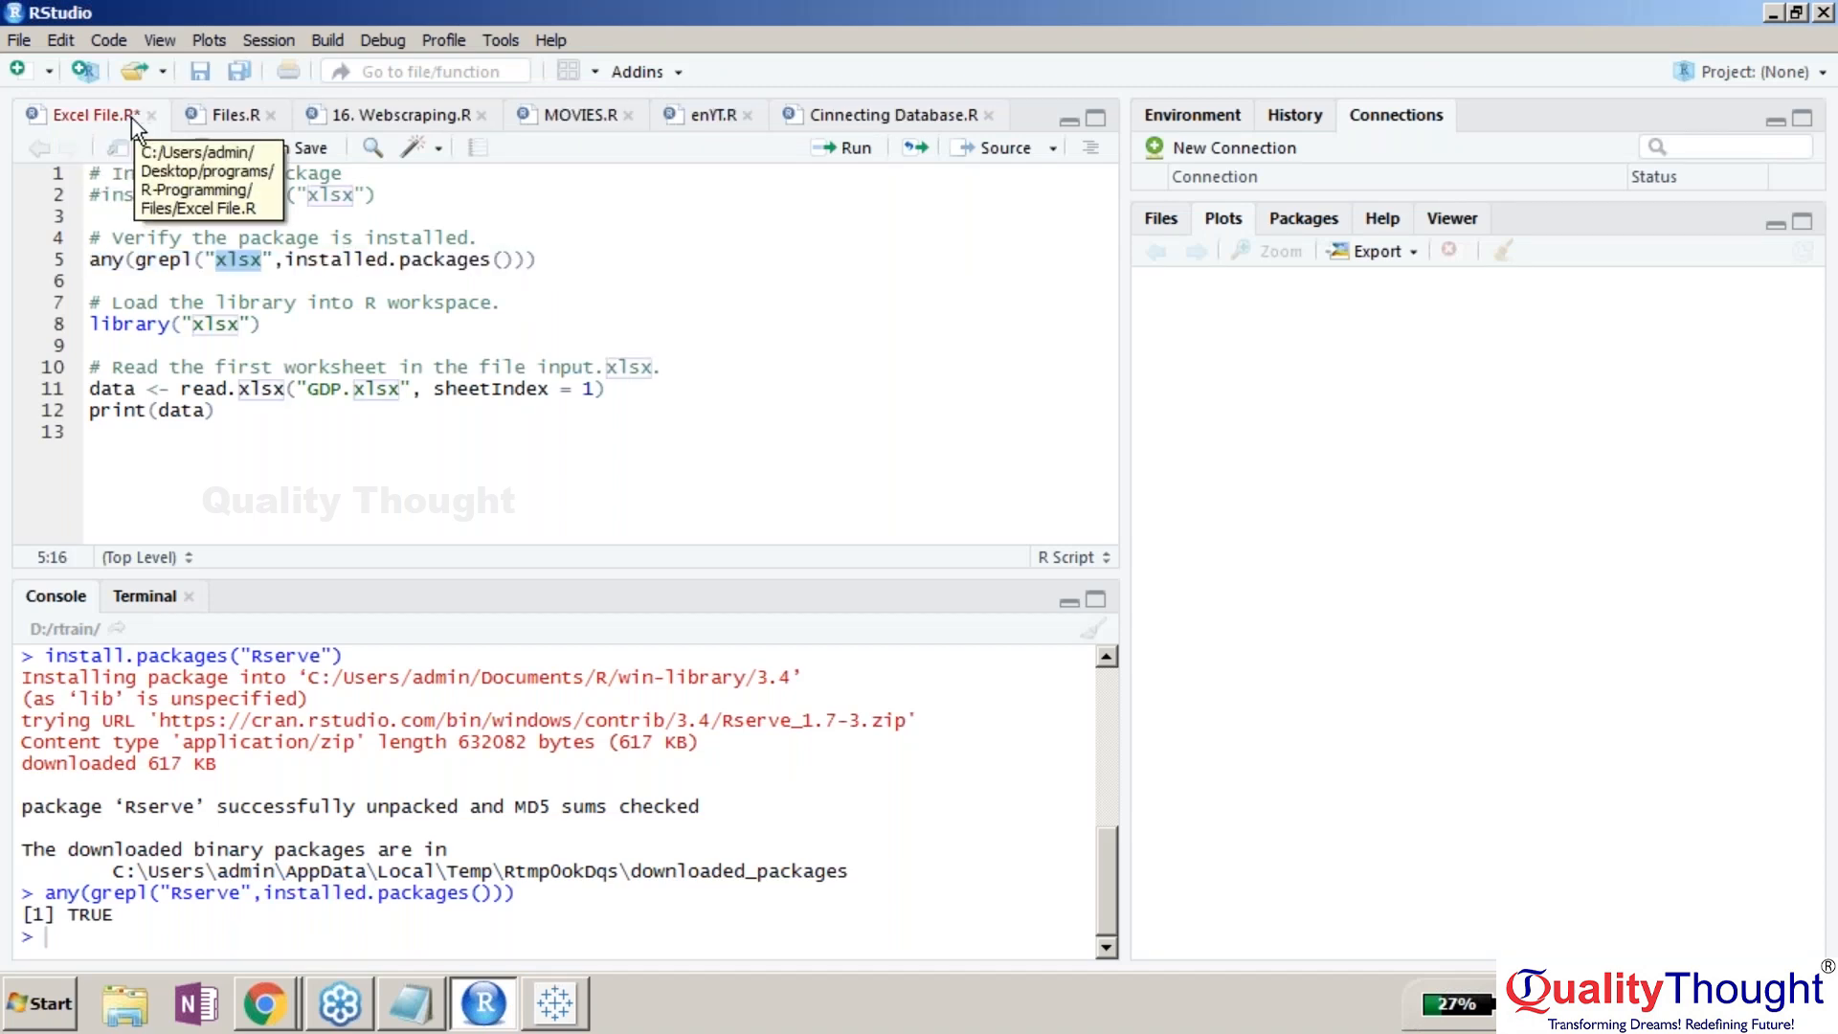
{"action": "key", "text": "ctrl+s"}
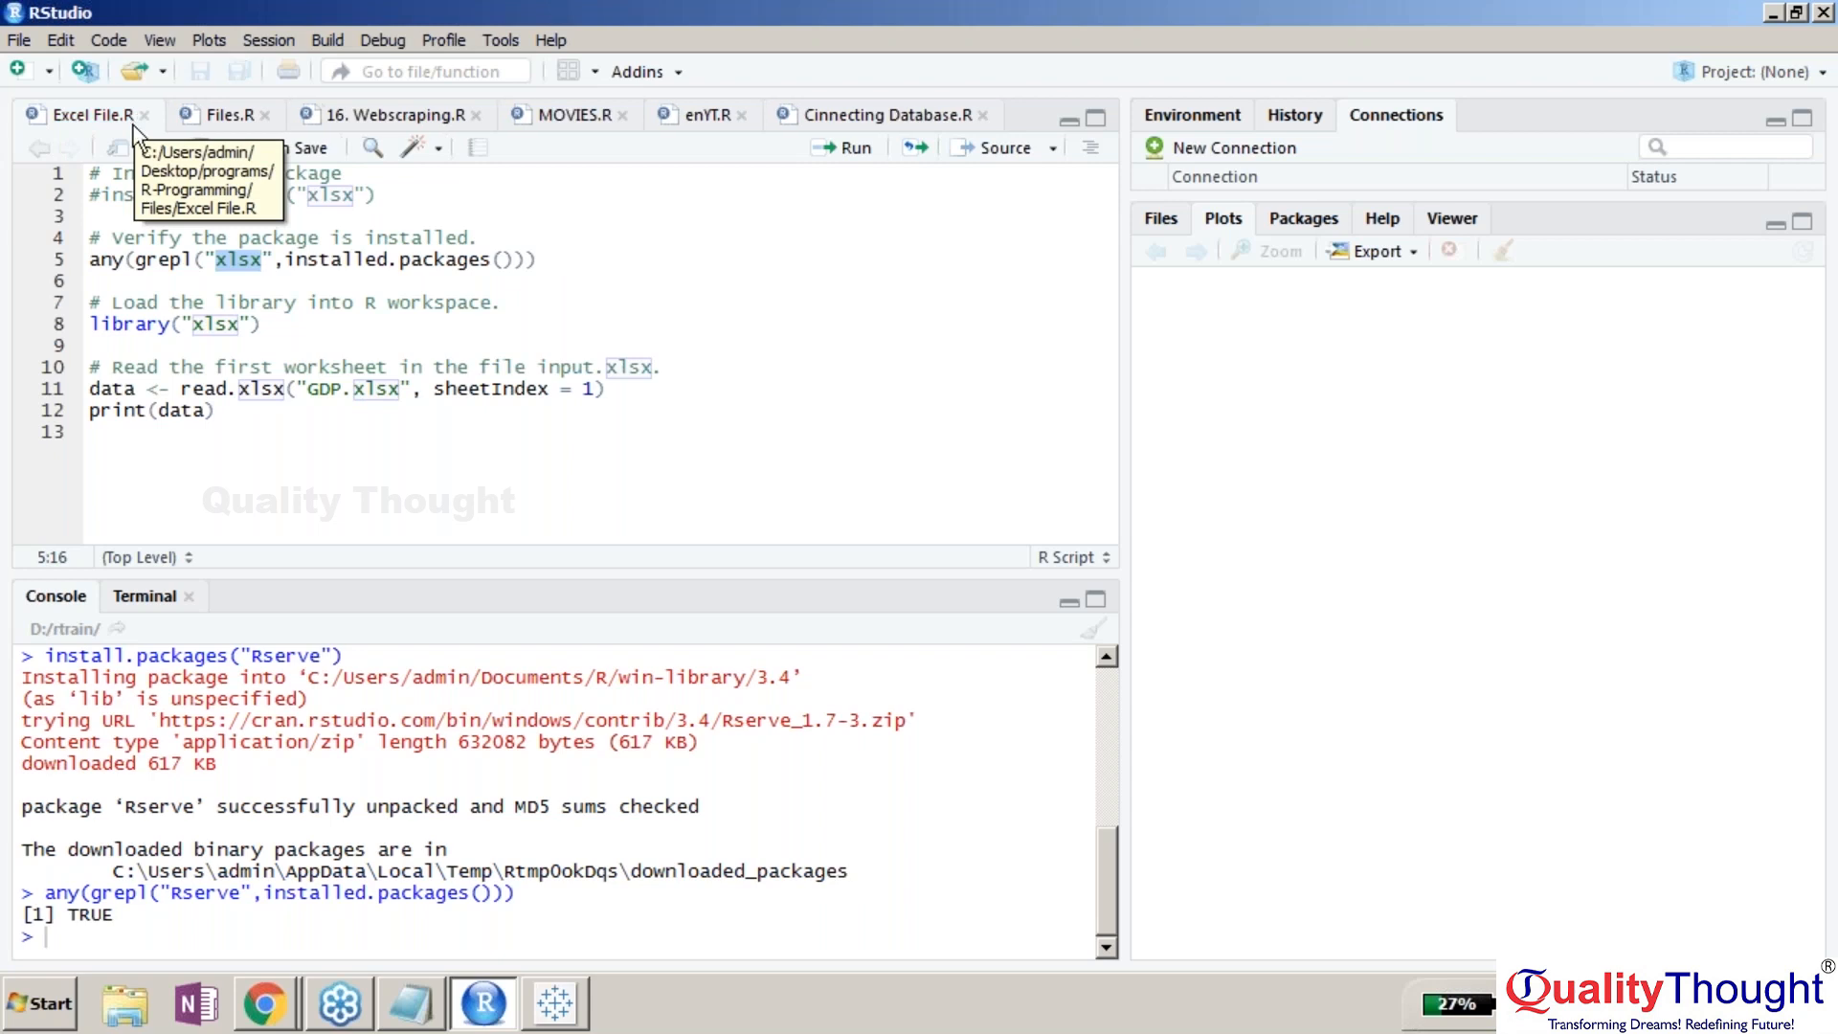
- Create a new R script and enter library(Rserve) on its second line, leaving the first line blank
{"action": "left_click", "coordinate": [19, 71]}
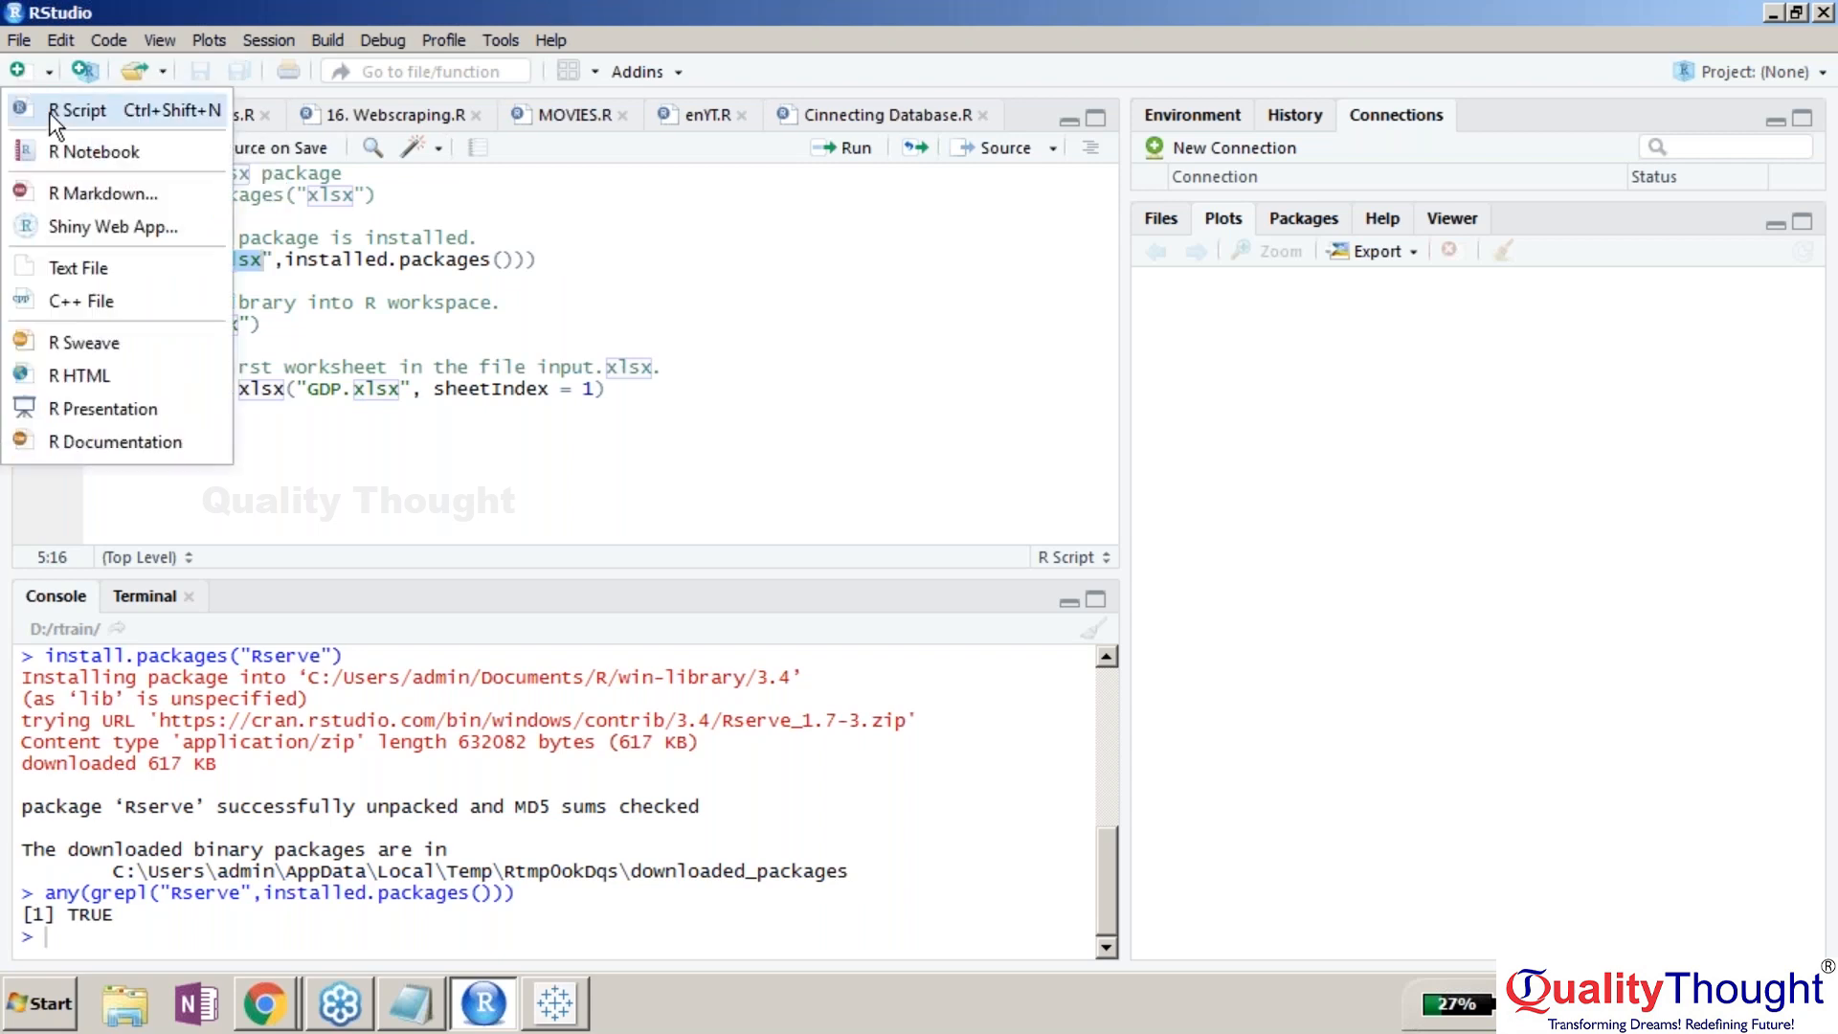
{"action": "key", "text": "Escape"}
{"action": "key", "text": "ctrl+shift+n"}
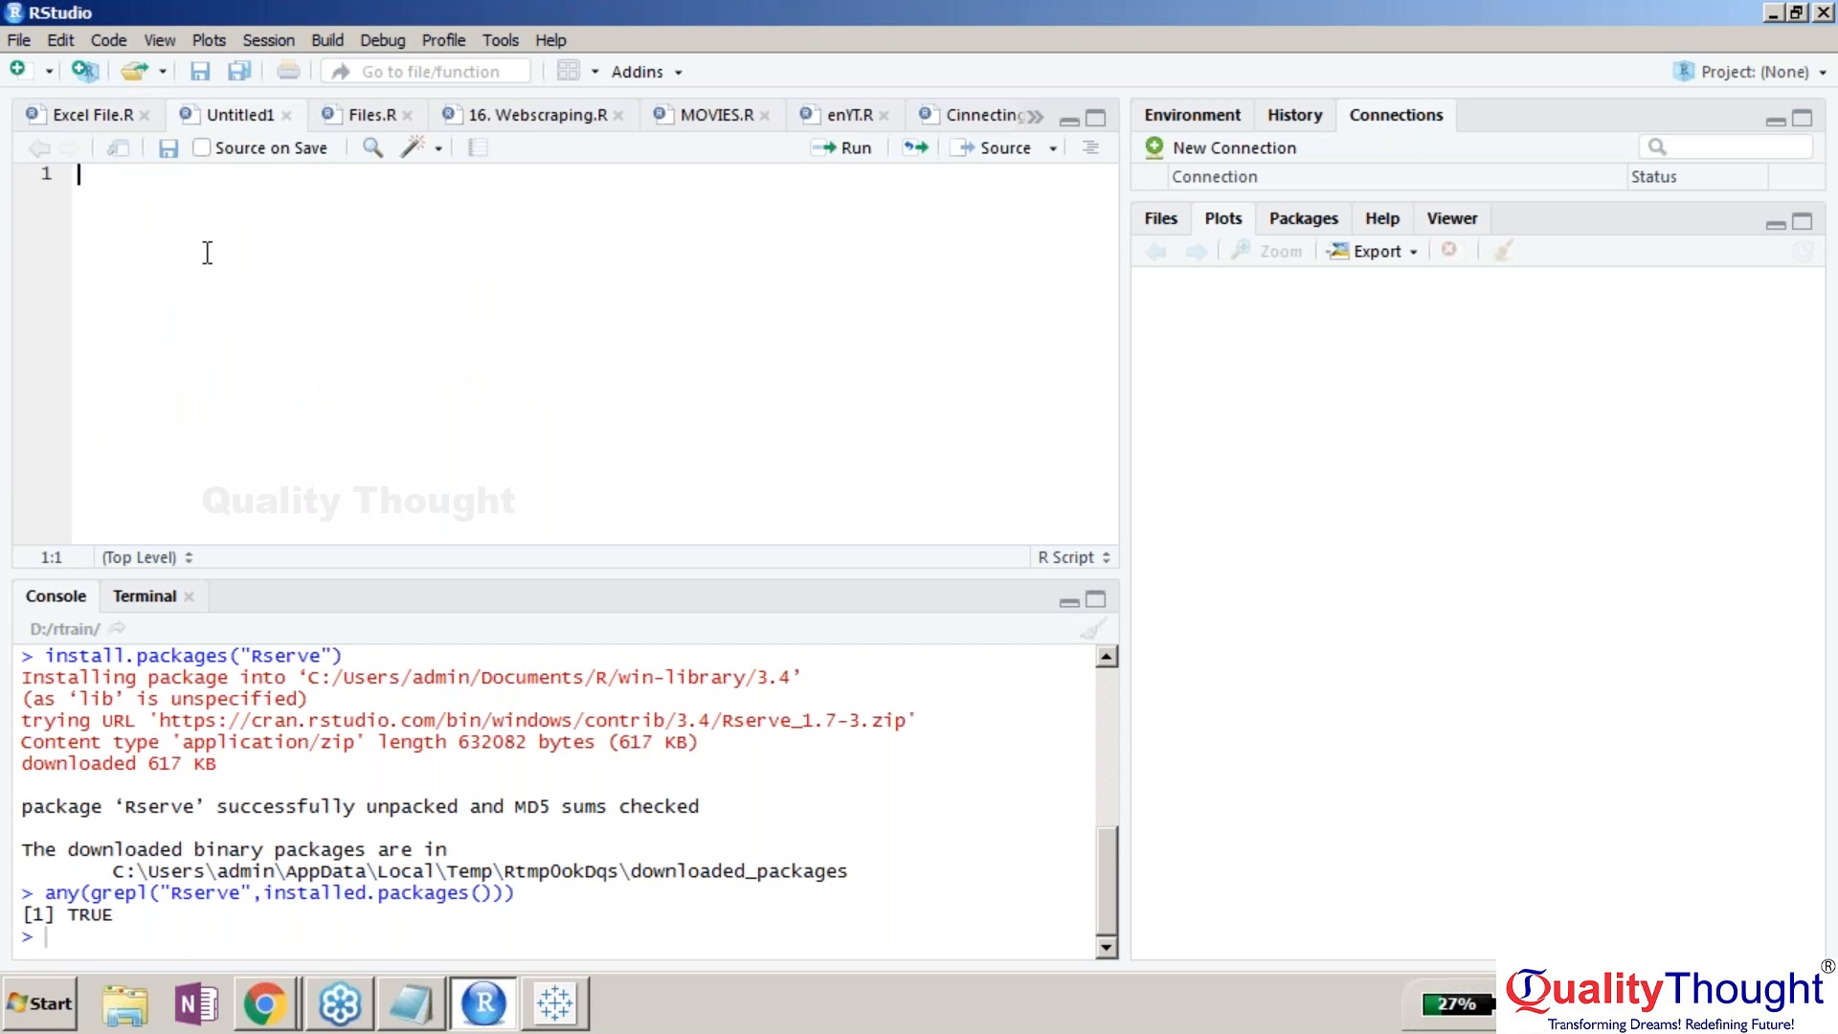
{"action": "type", "text": "lib"}
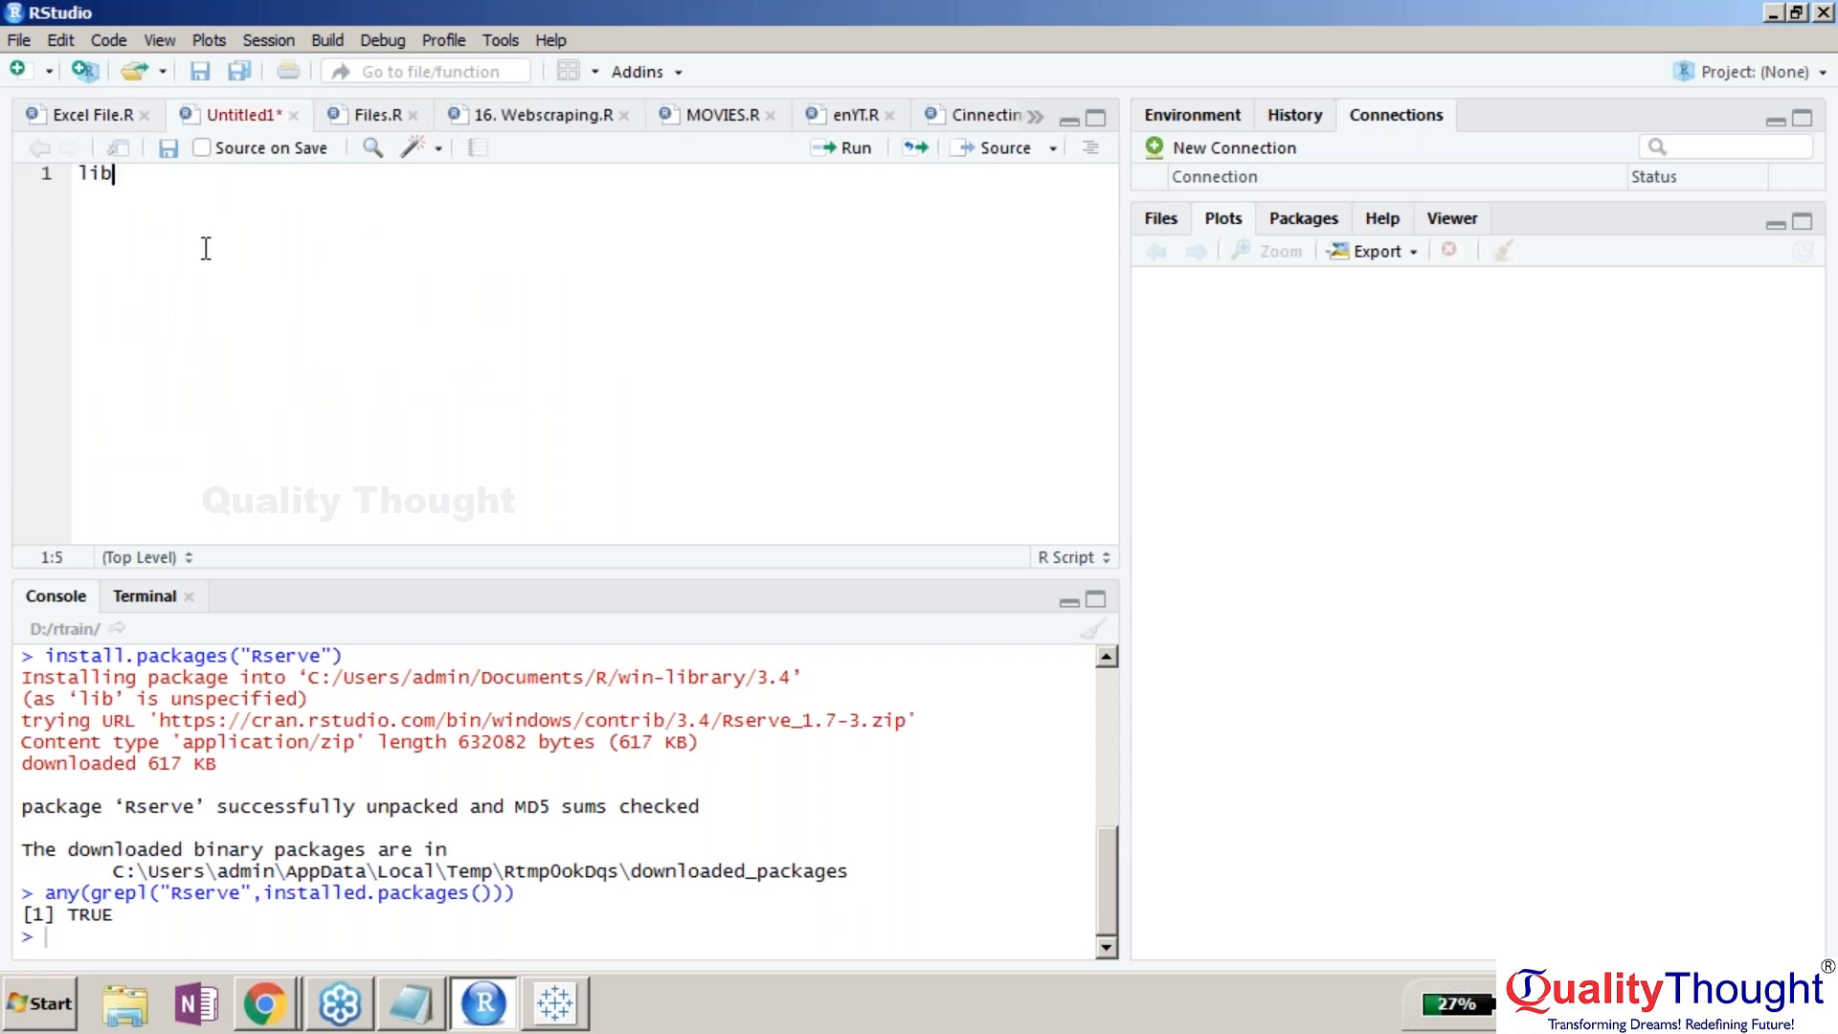
{"action": "type", "text": "rary("}
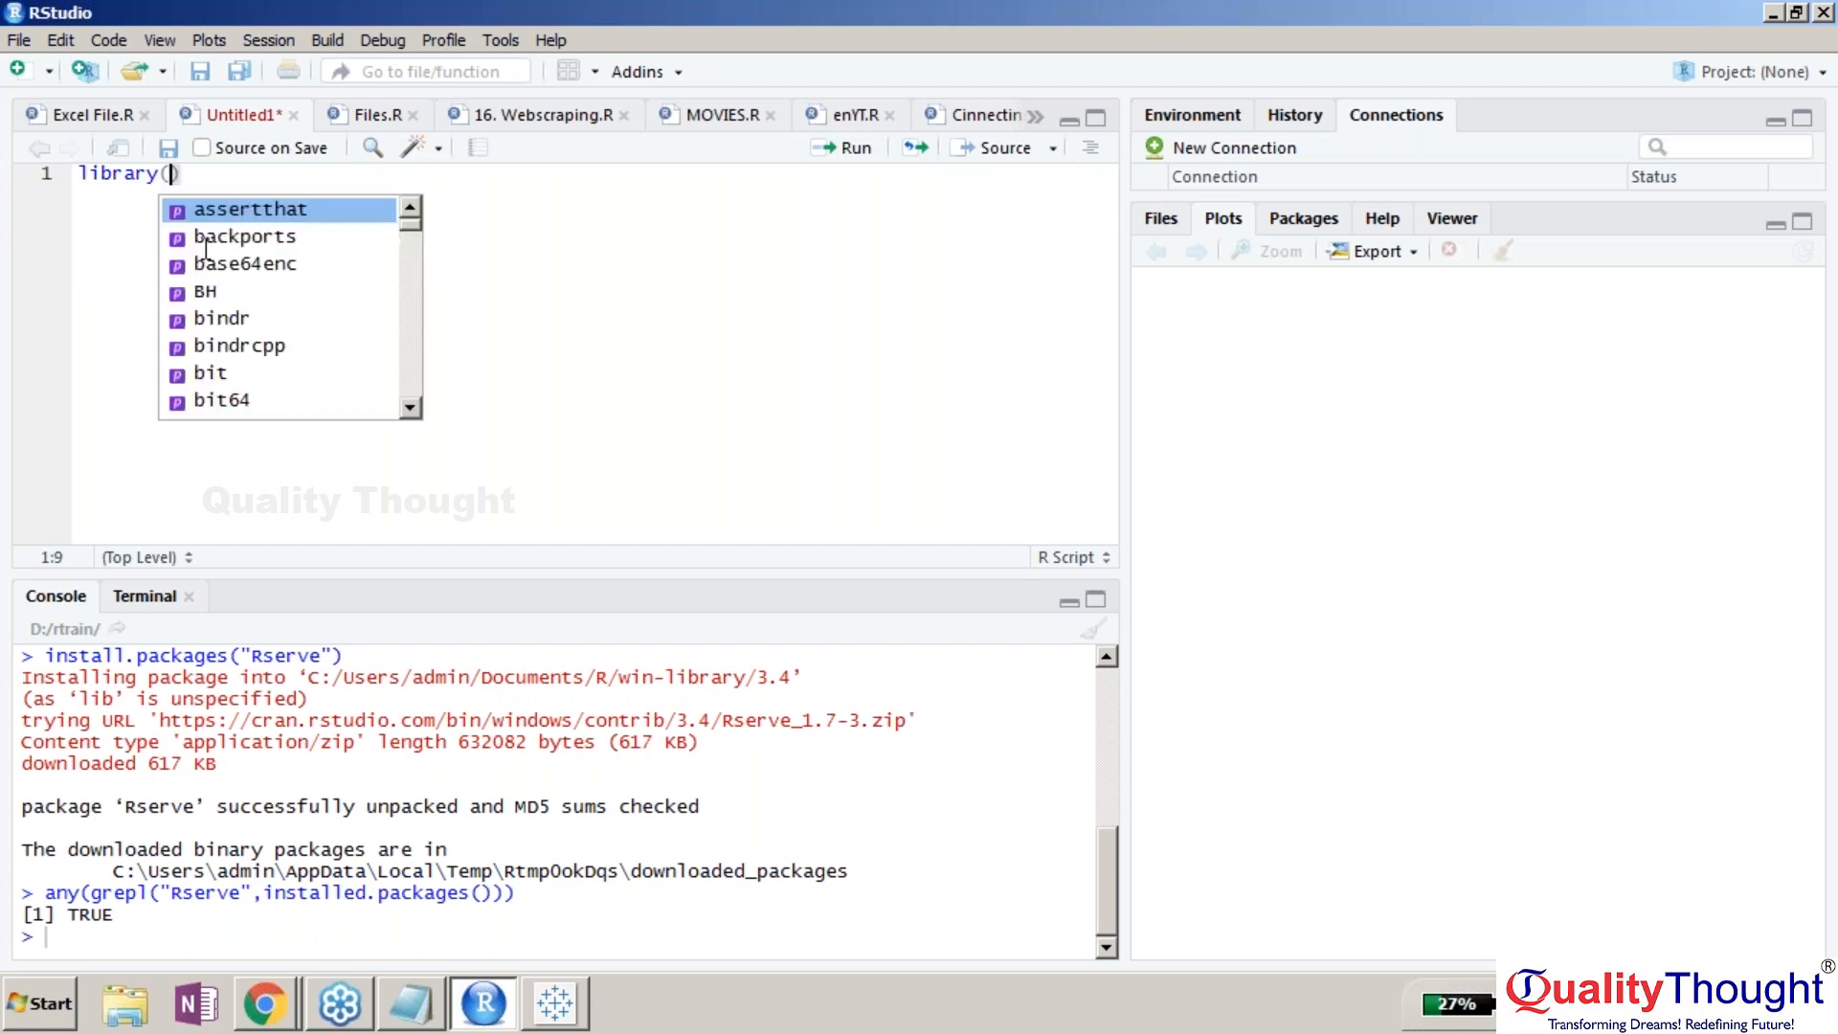
{"action": "type", "text": "Rsr"}
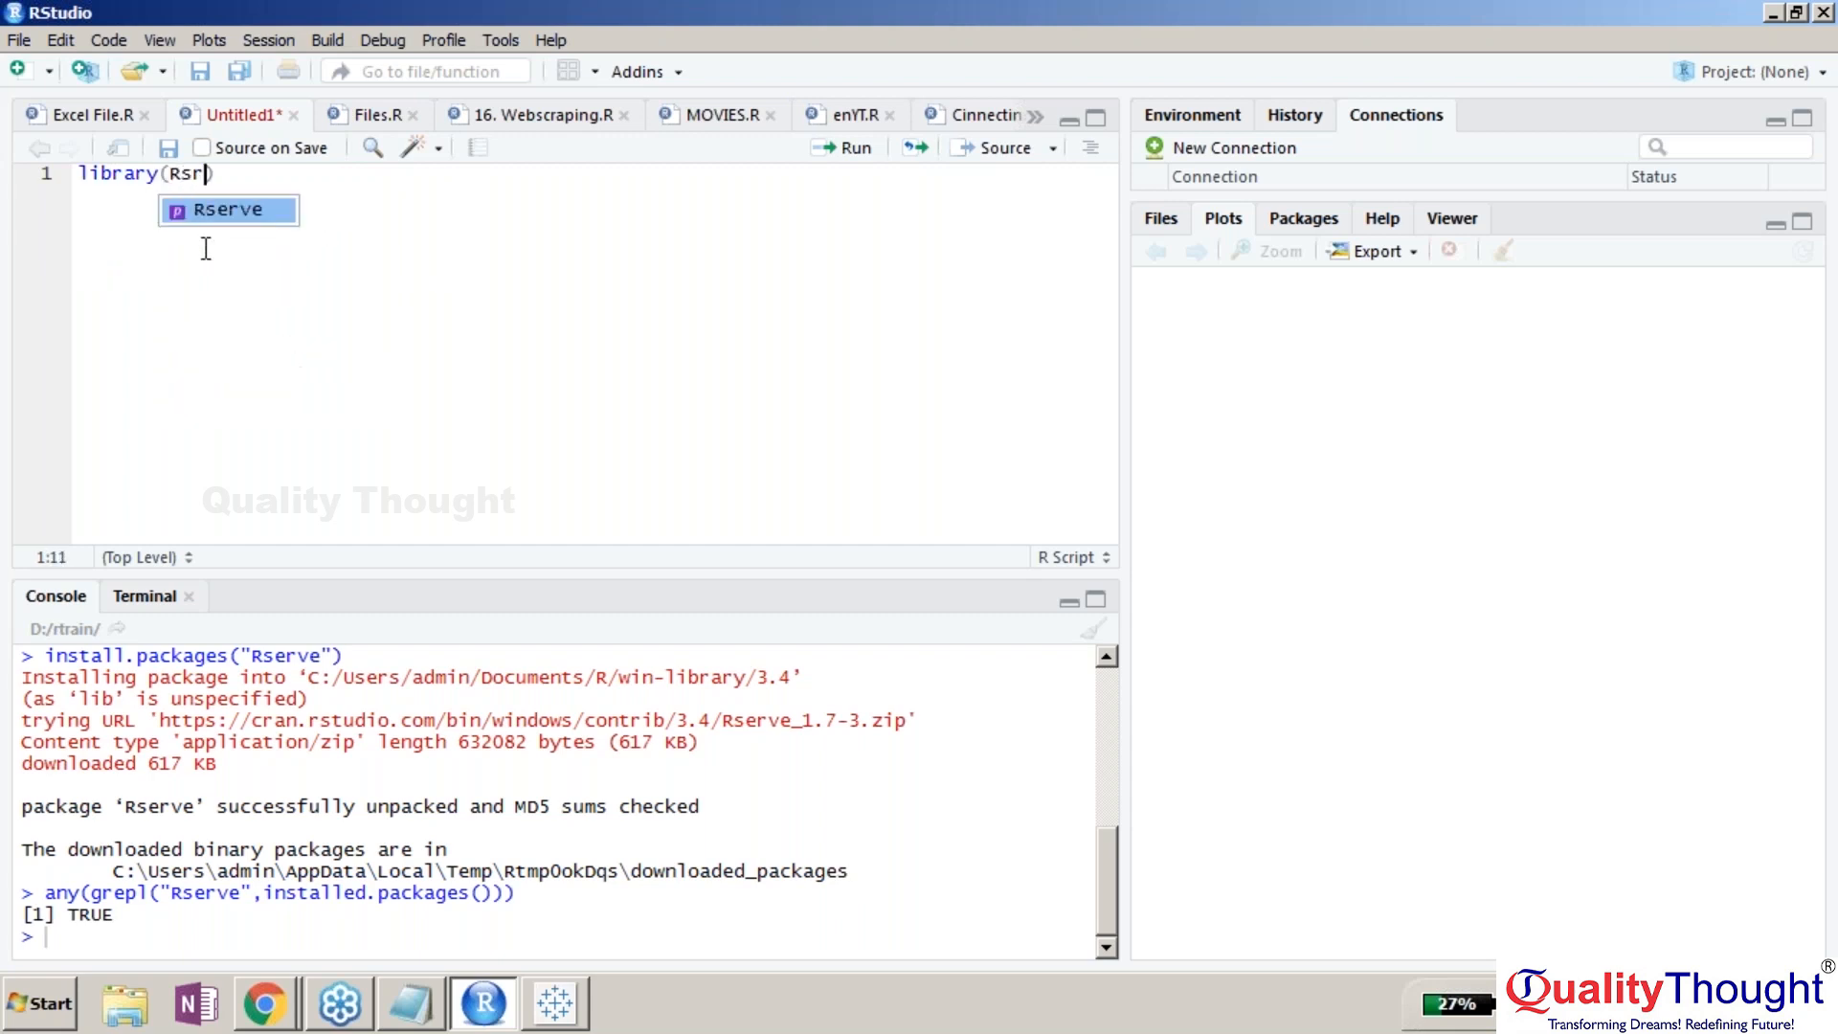
{"action": "key", "text": "Return"}
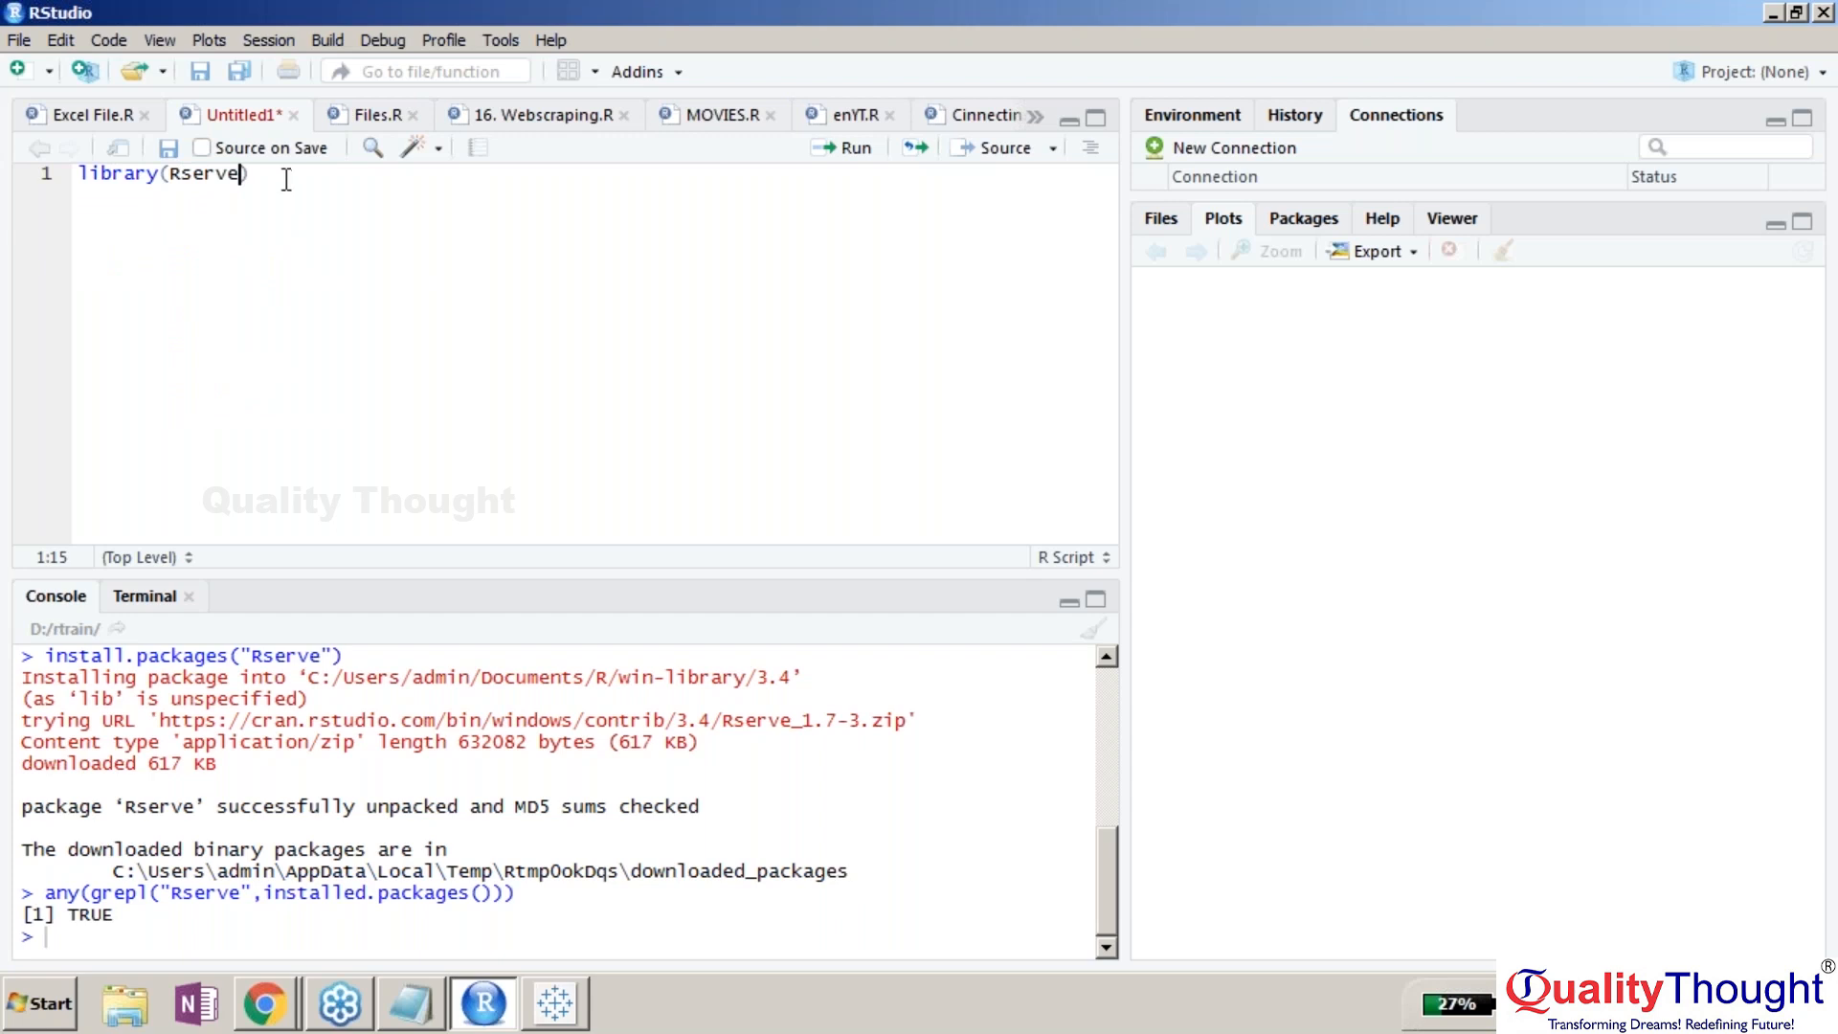
{"action": "left_click", "coordinate": [76, 173]}
{"action": "key", "text": "Return"}
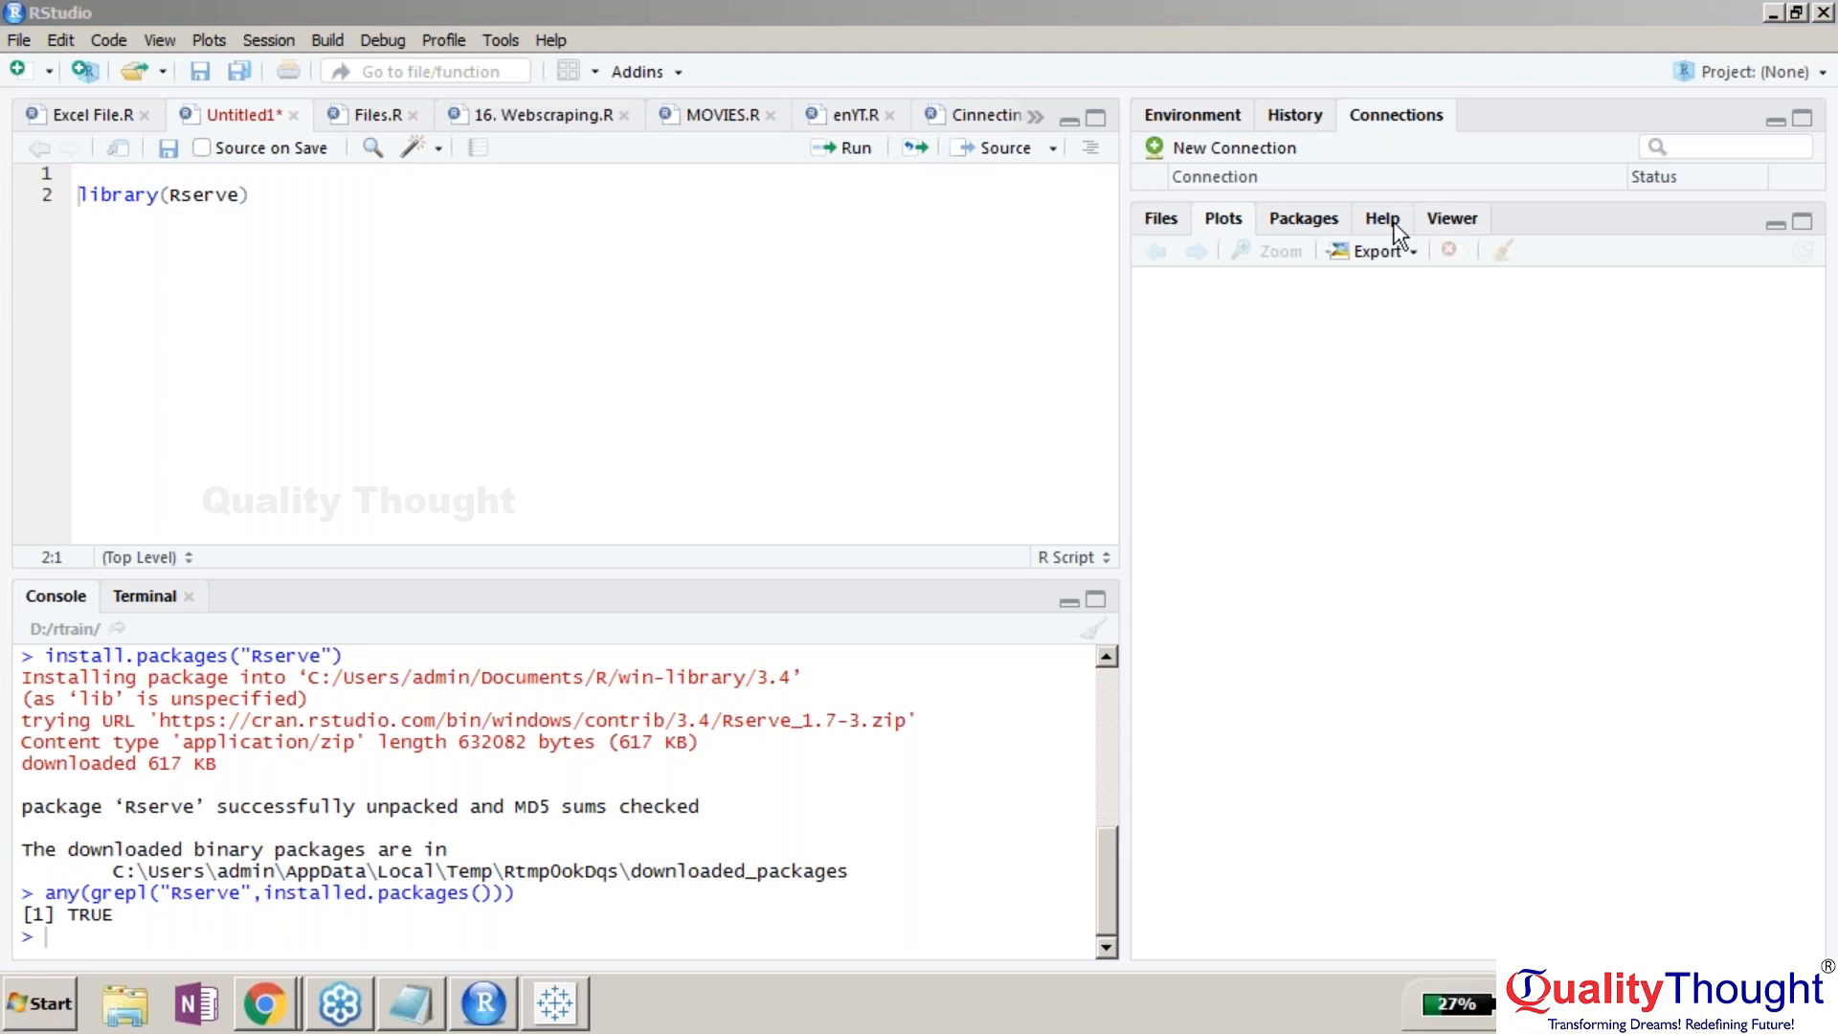
- Clear the console output and make the console pane slightly taller
{"action": "left_click_drag", "start_coordinate": [845, 574], "coordinate": [828, 430]}
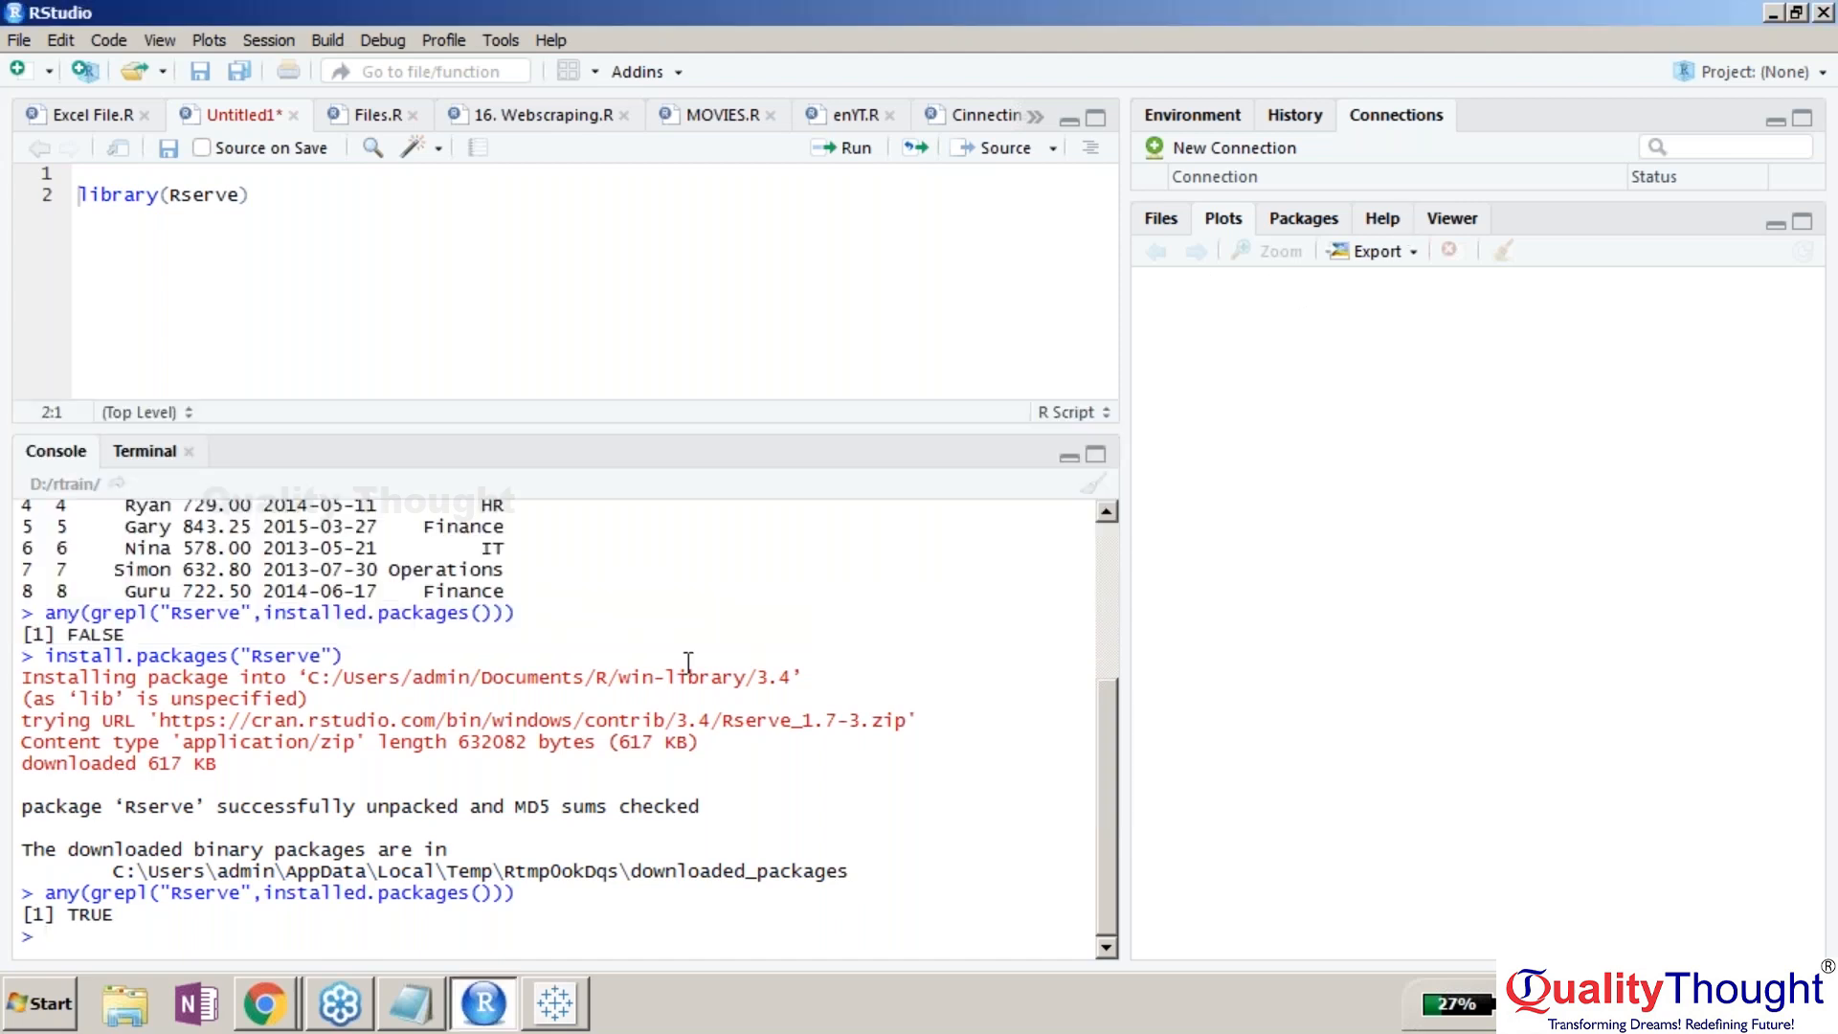
{"action": "key", "text": "ctrl+l"}
{"action": "left_click_drag", "start_coordinate": [521, 427], "coordinate": [546, 525]}
{"action": "left_click", "coordinate": [453, 356]}
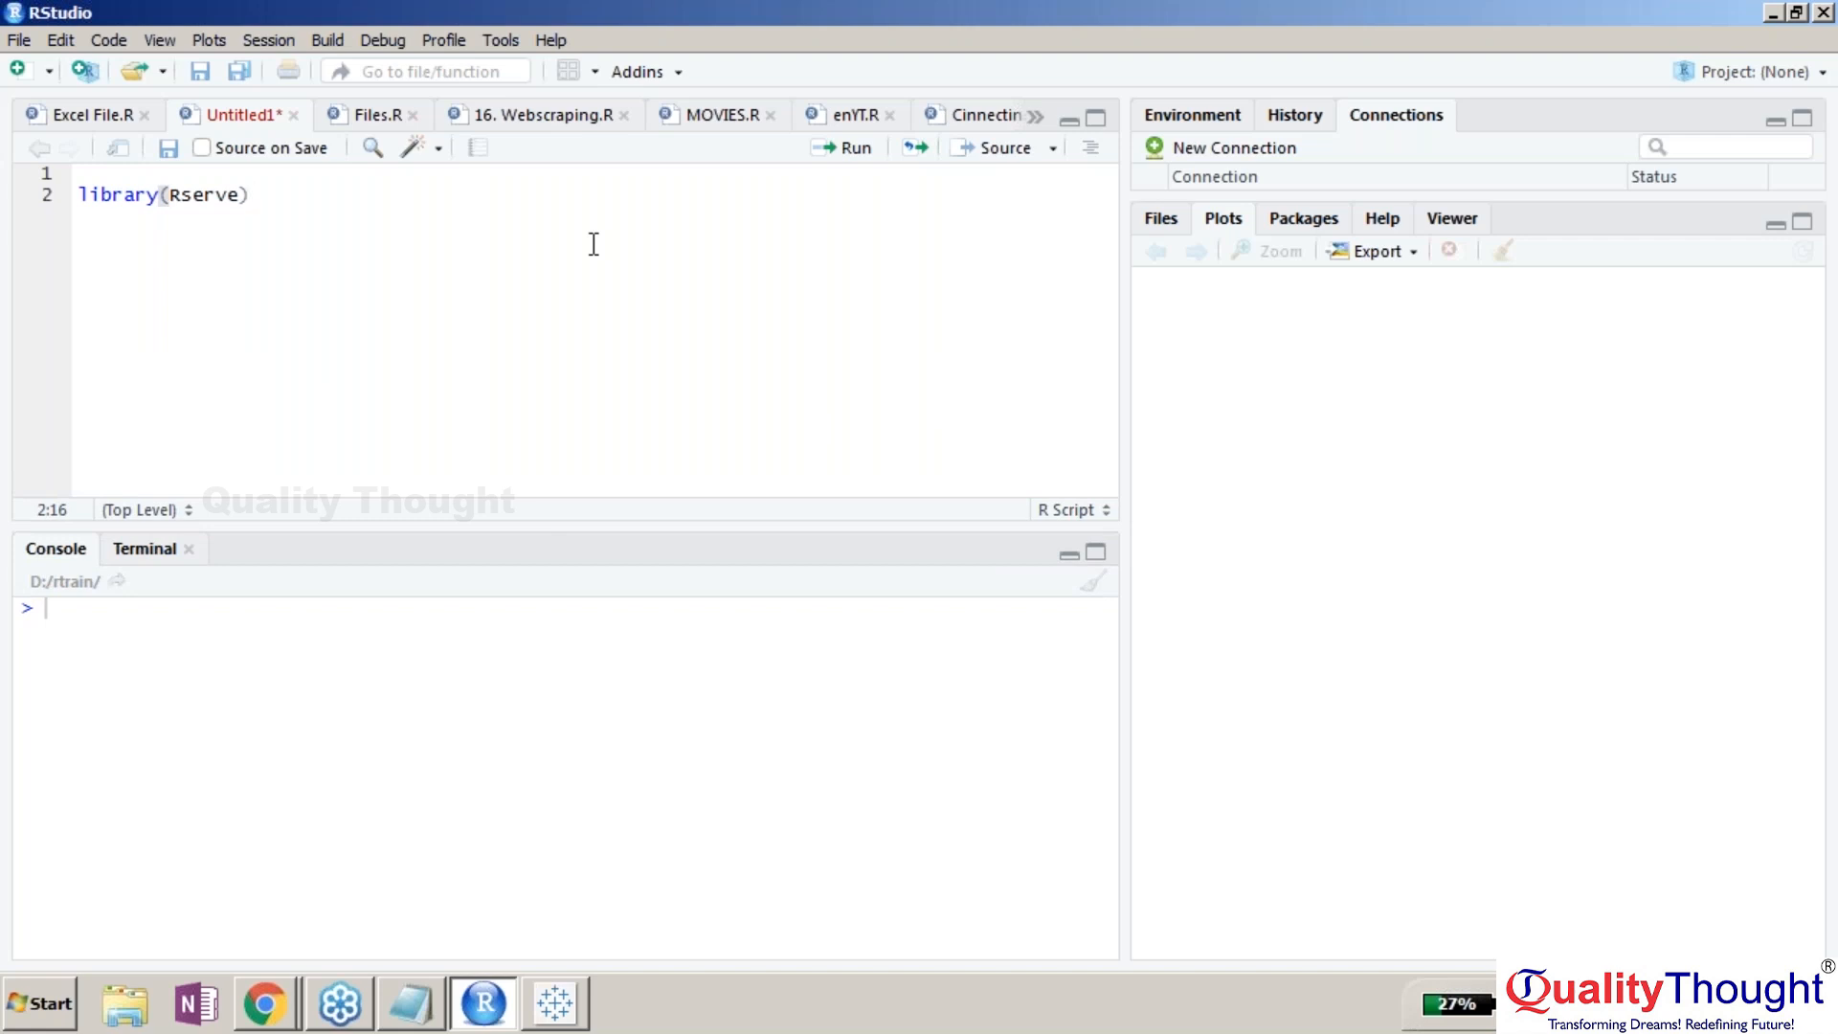
- End the library(Rserve) line with a semicolon, add a blank line below it, and run the line to load the package
{"action": "key", "text": "Return"}
{"action": "left_click", "coordinate": [311, 207]}
{"action": "type", "text": ";"}
{"action": "key", "text": "shift+Home"}
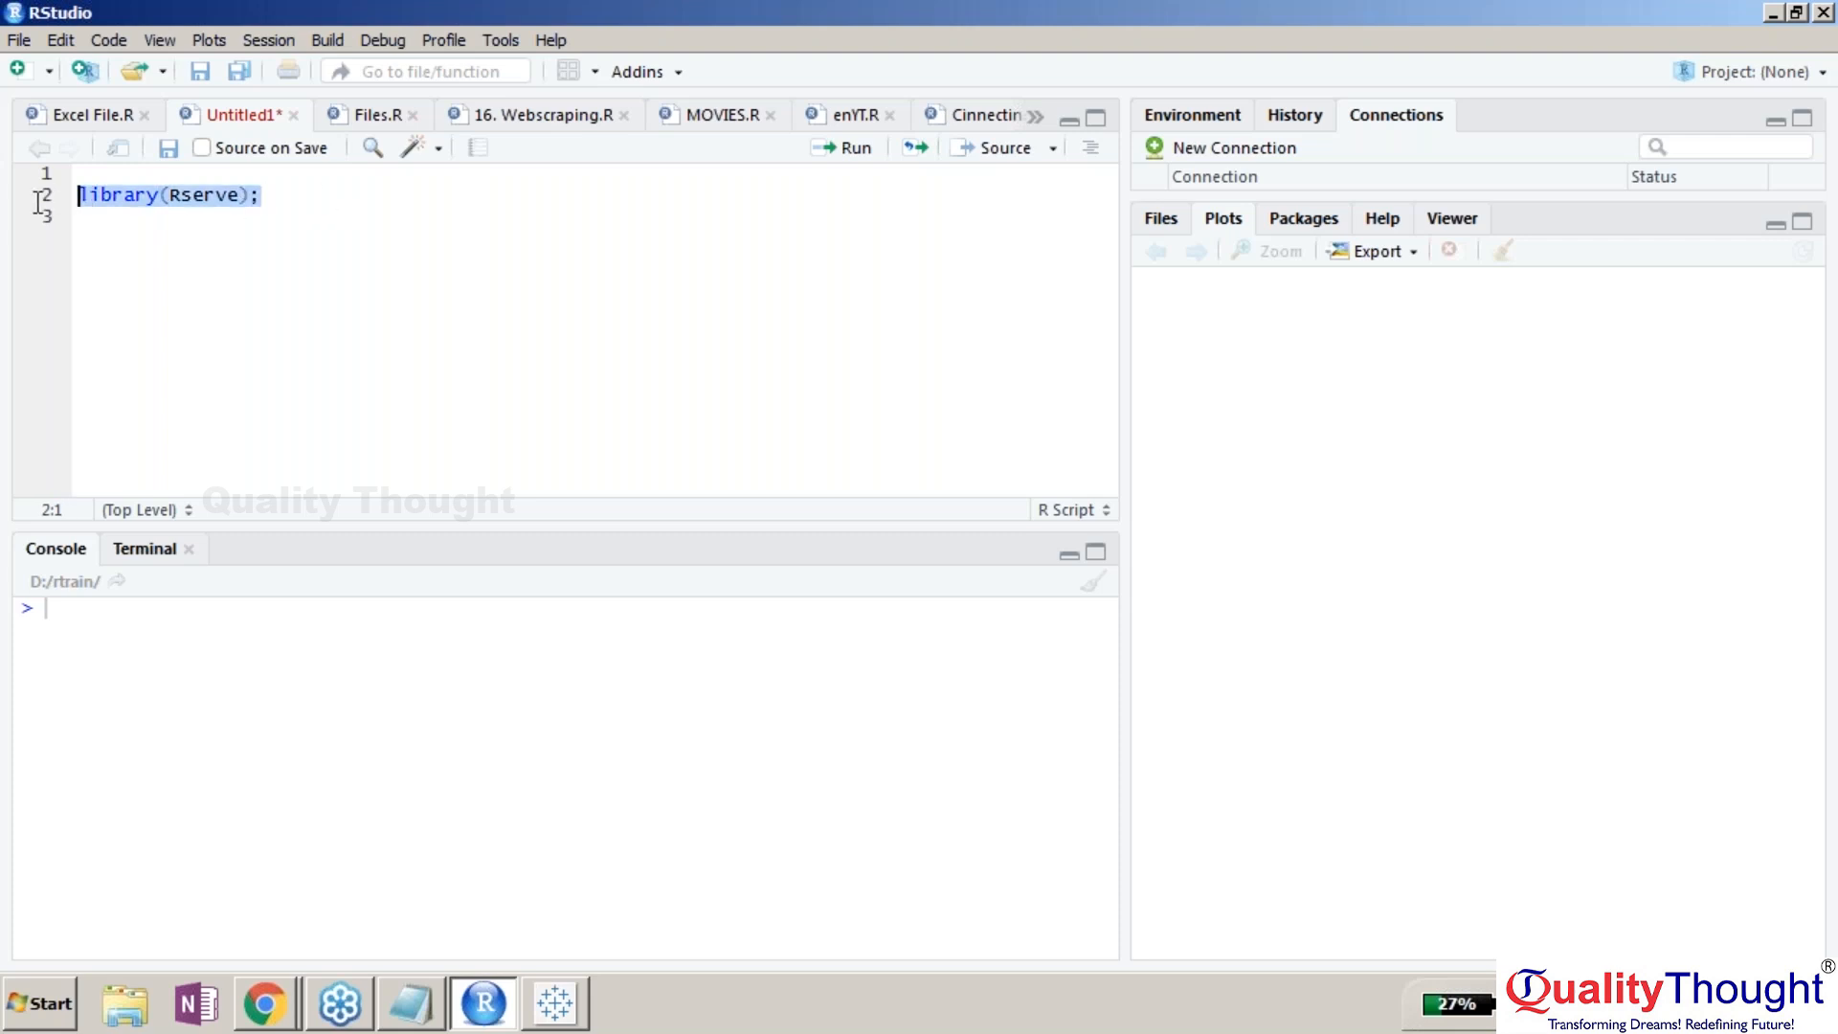
{"action": "key", "text": "ctrl+Return"}
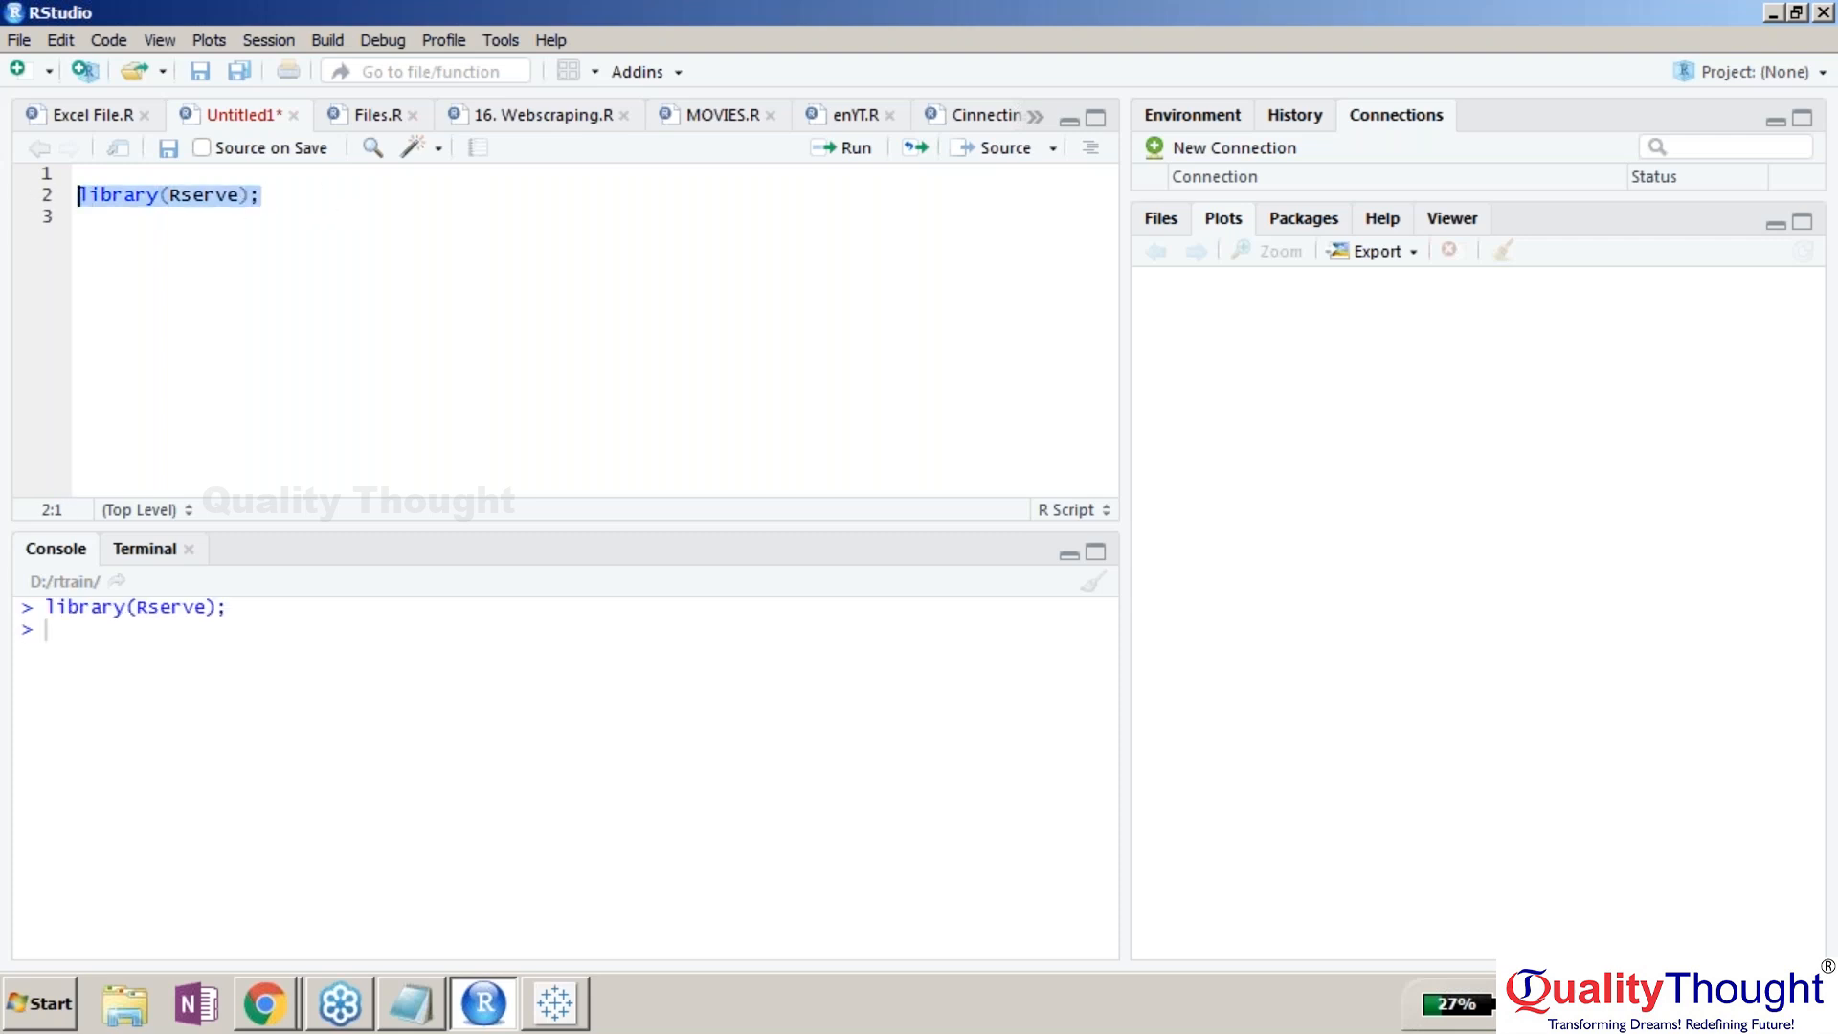
- Add an Rserve() call below library(Rserve); and run it, then highlight the start-up text in the console
{"action": "left_click", "coordinate": [273, 195]}
{"action": "key", "text": "Return"}
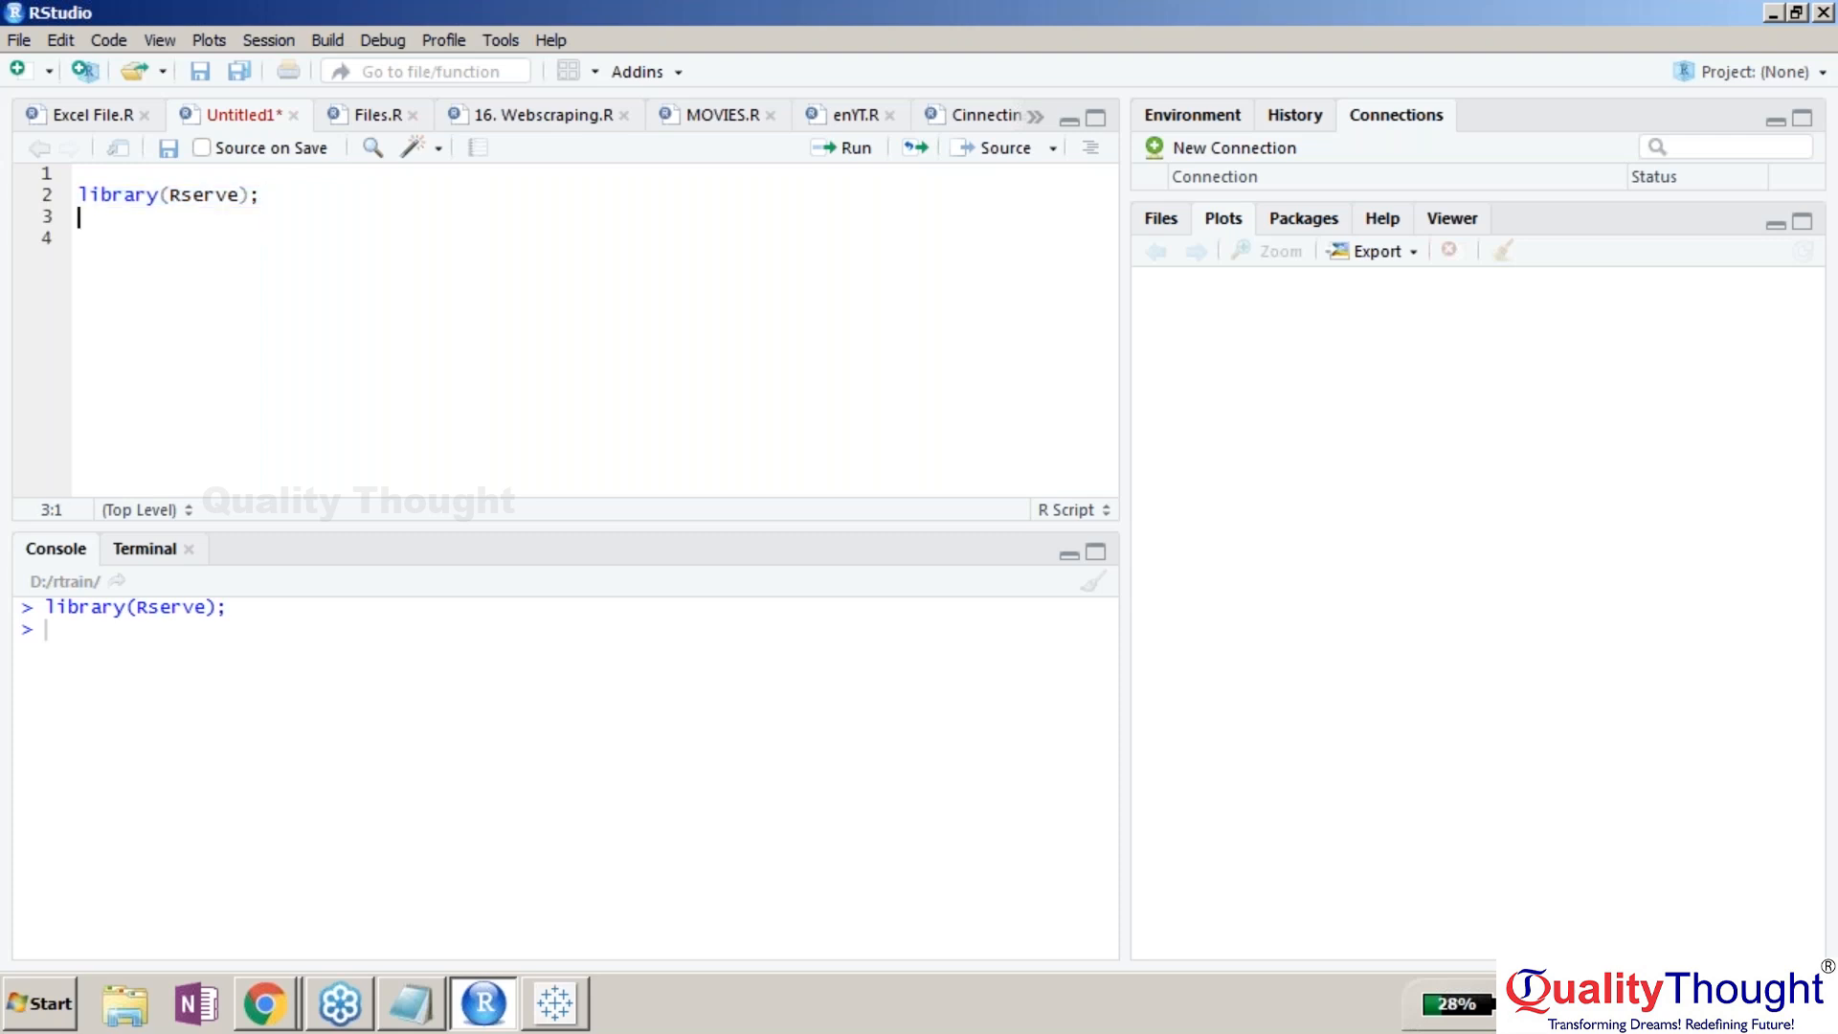
{"action": "type", "text": "Rserve()"}
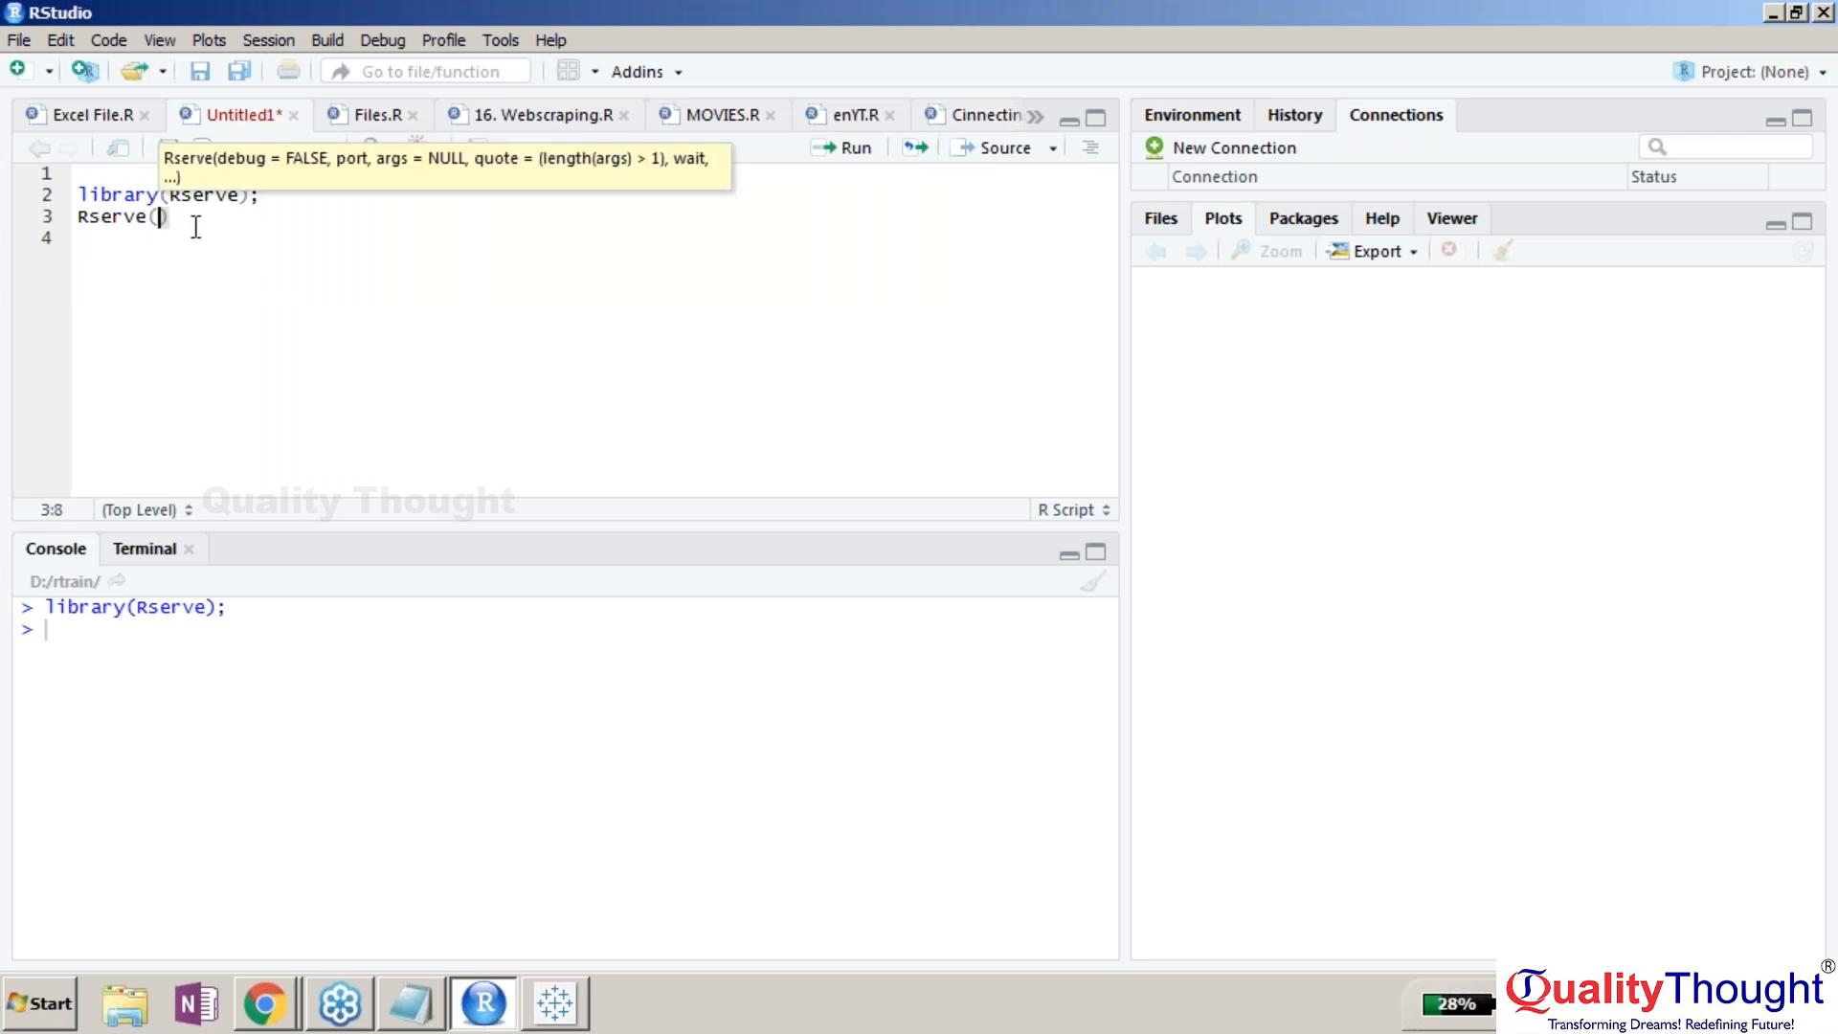
{"action": "key", "text": "shift+Home"}
{"action": "key", "text": "ctrl+Return"}
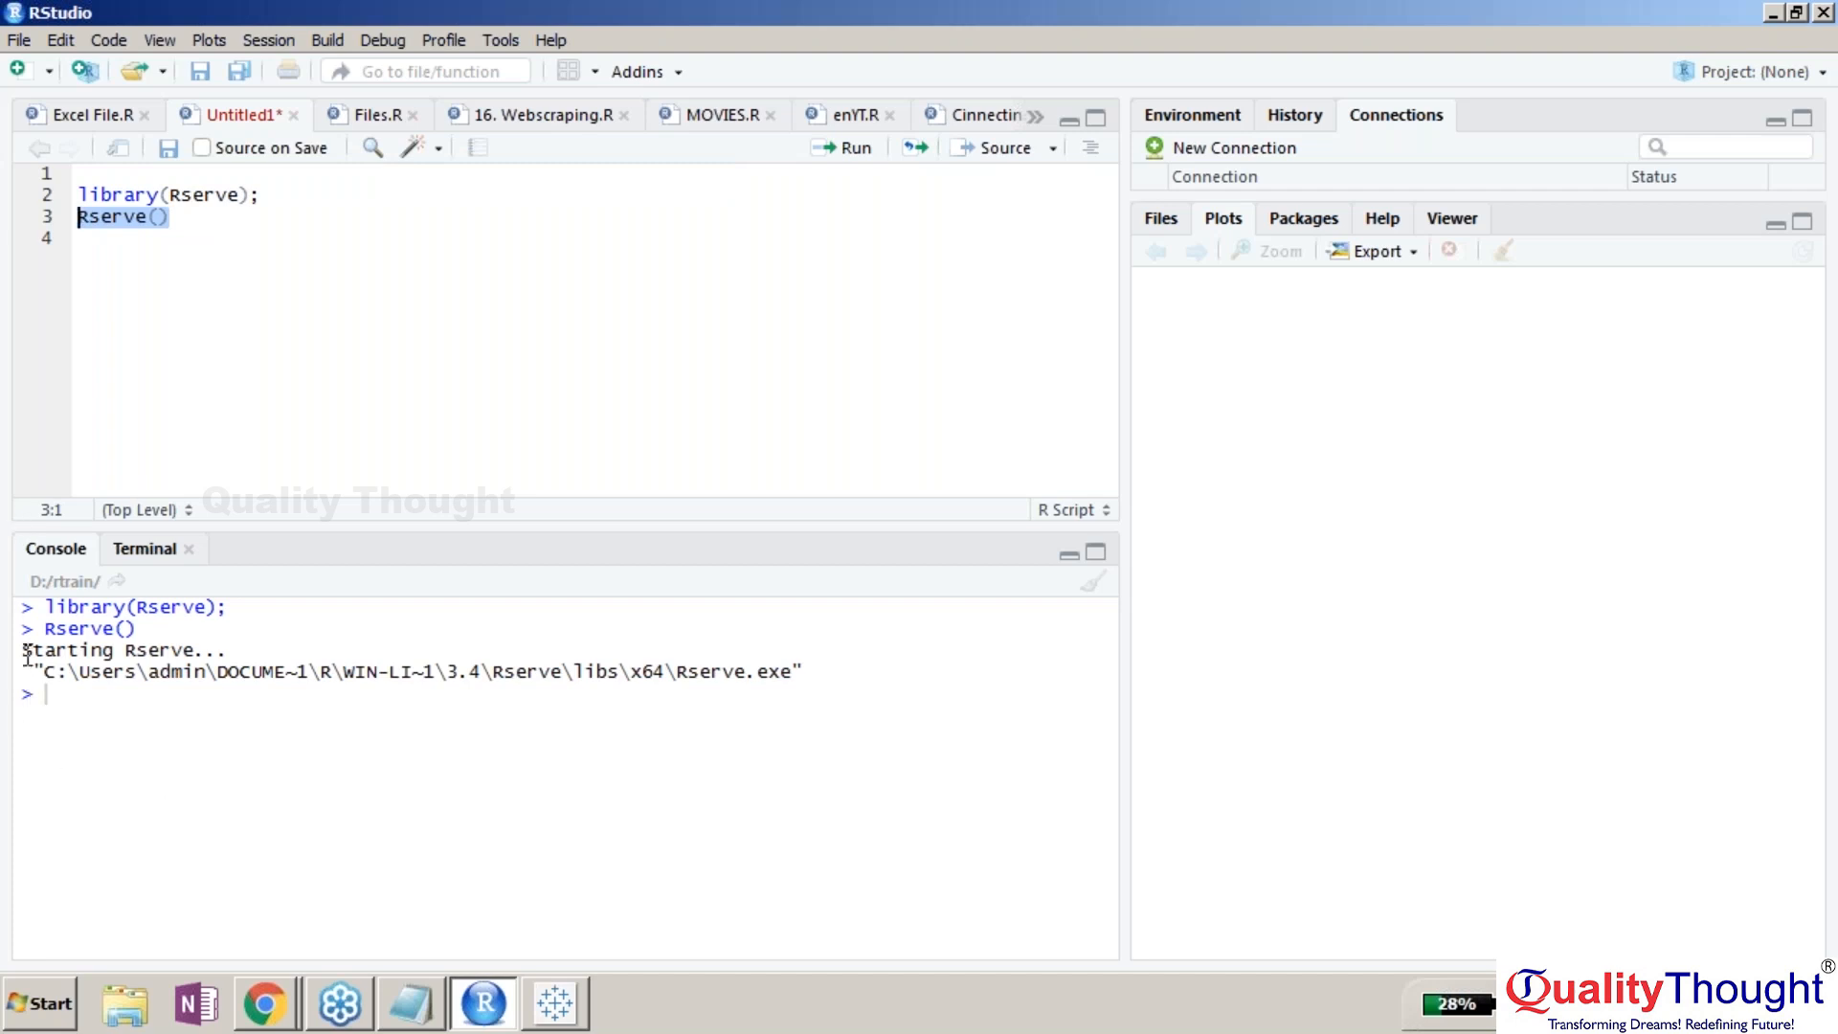
{"action": "left_click_drag", "start_coordinate": [27, 657], "coordinate": [217, 643]}
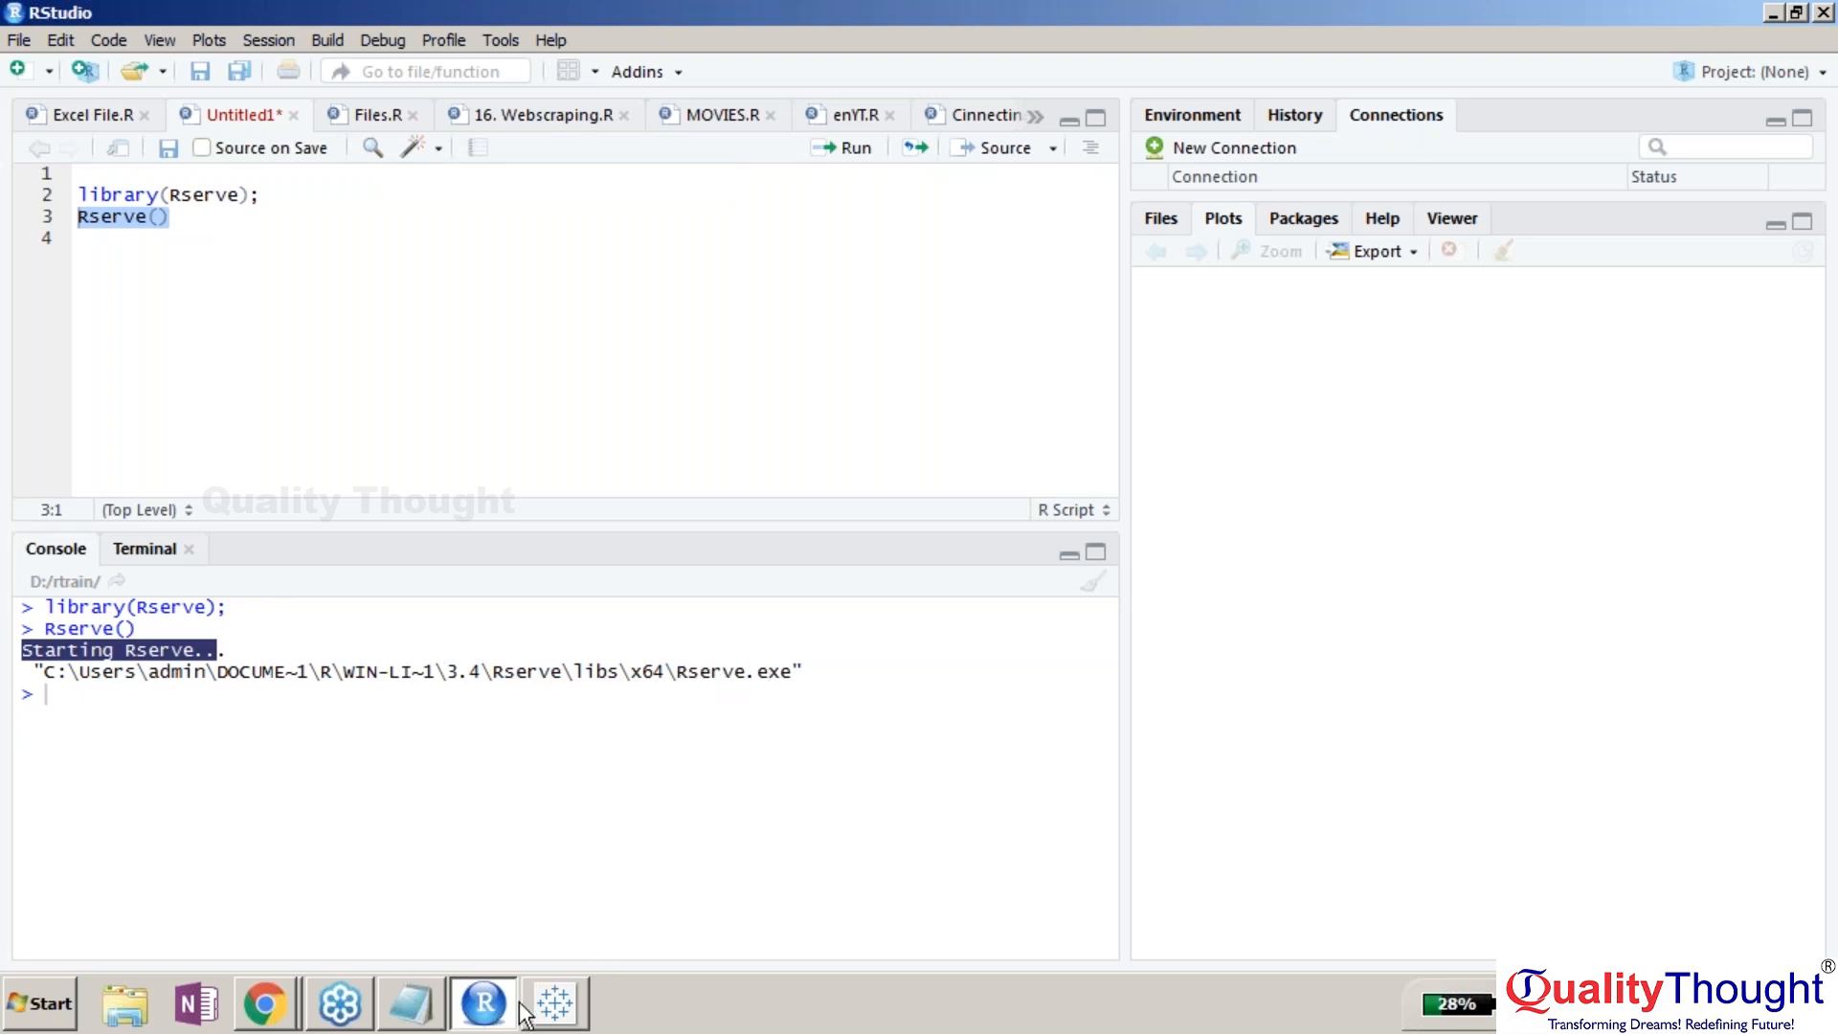
- Switch to Tableau, open the Advanced Charting workbook, and add a new blank worksheet
{"action": "left_click", "coordinate": [555, 1004]}
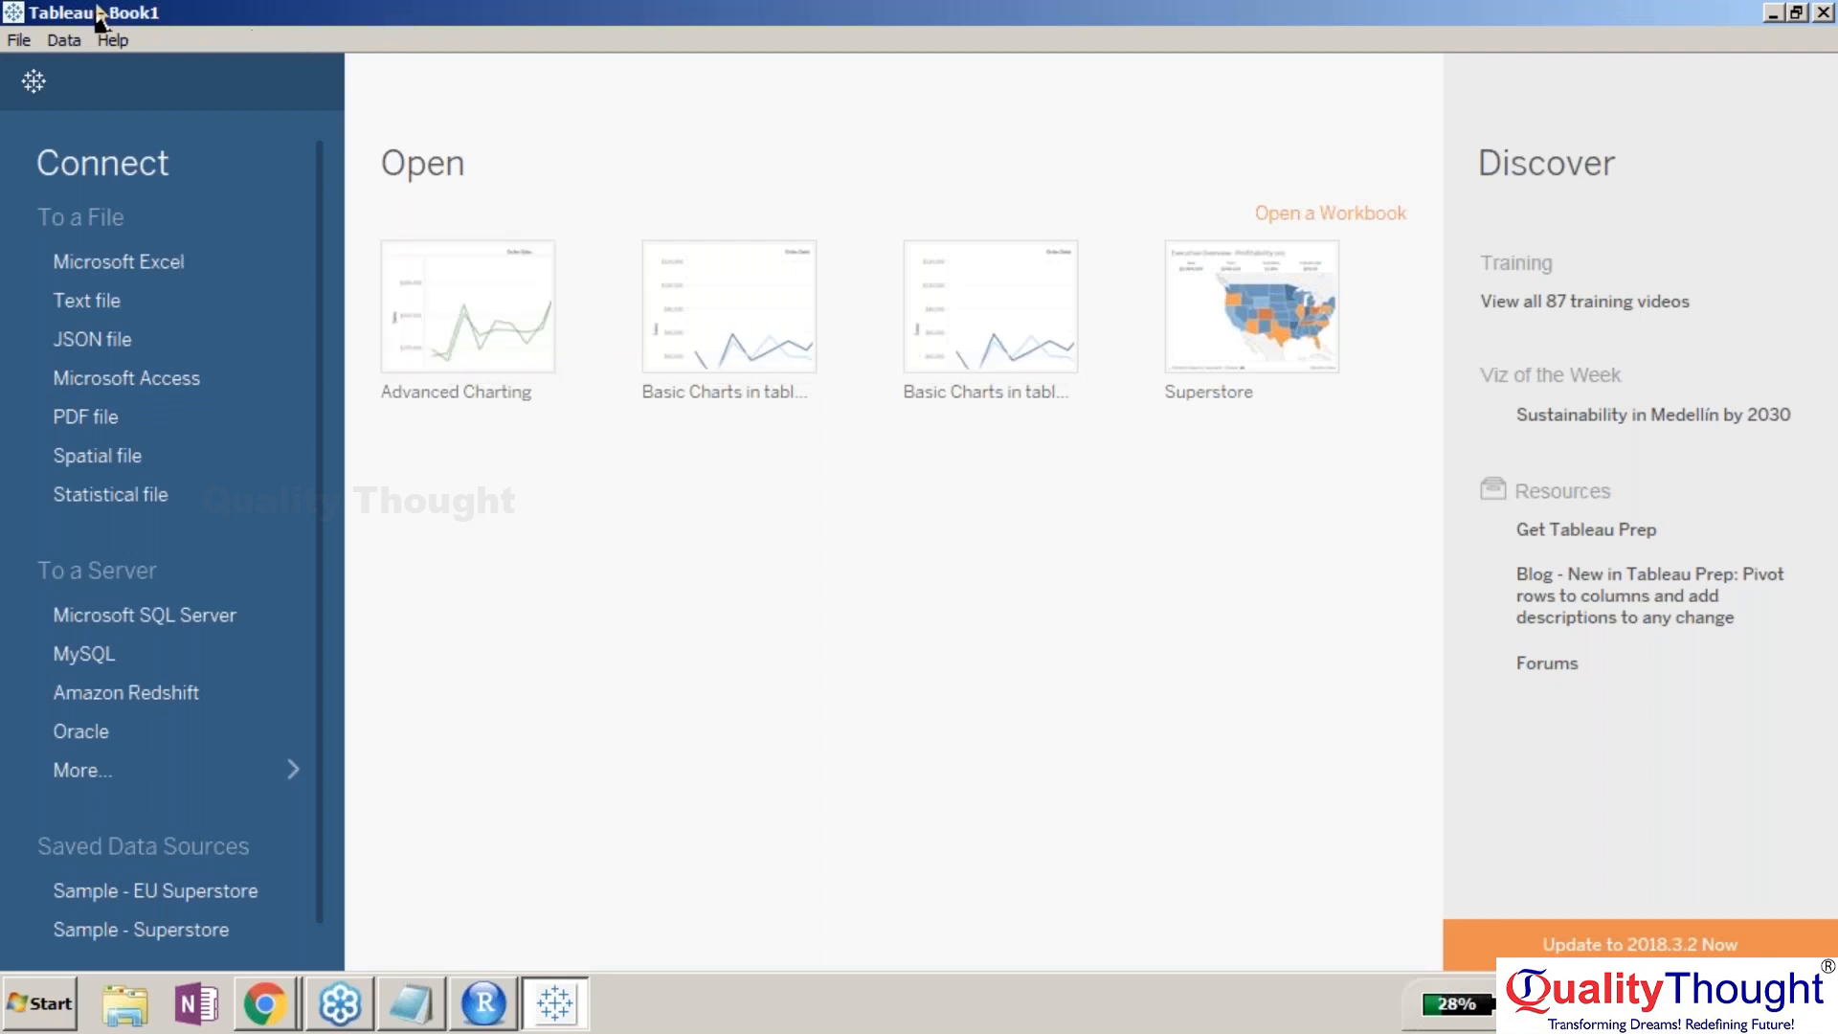
{"action": "left_click", "coordinate": [448, 322]}
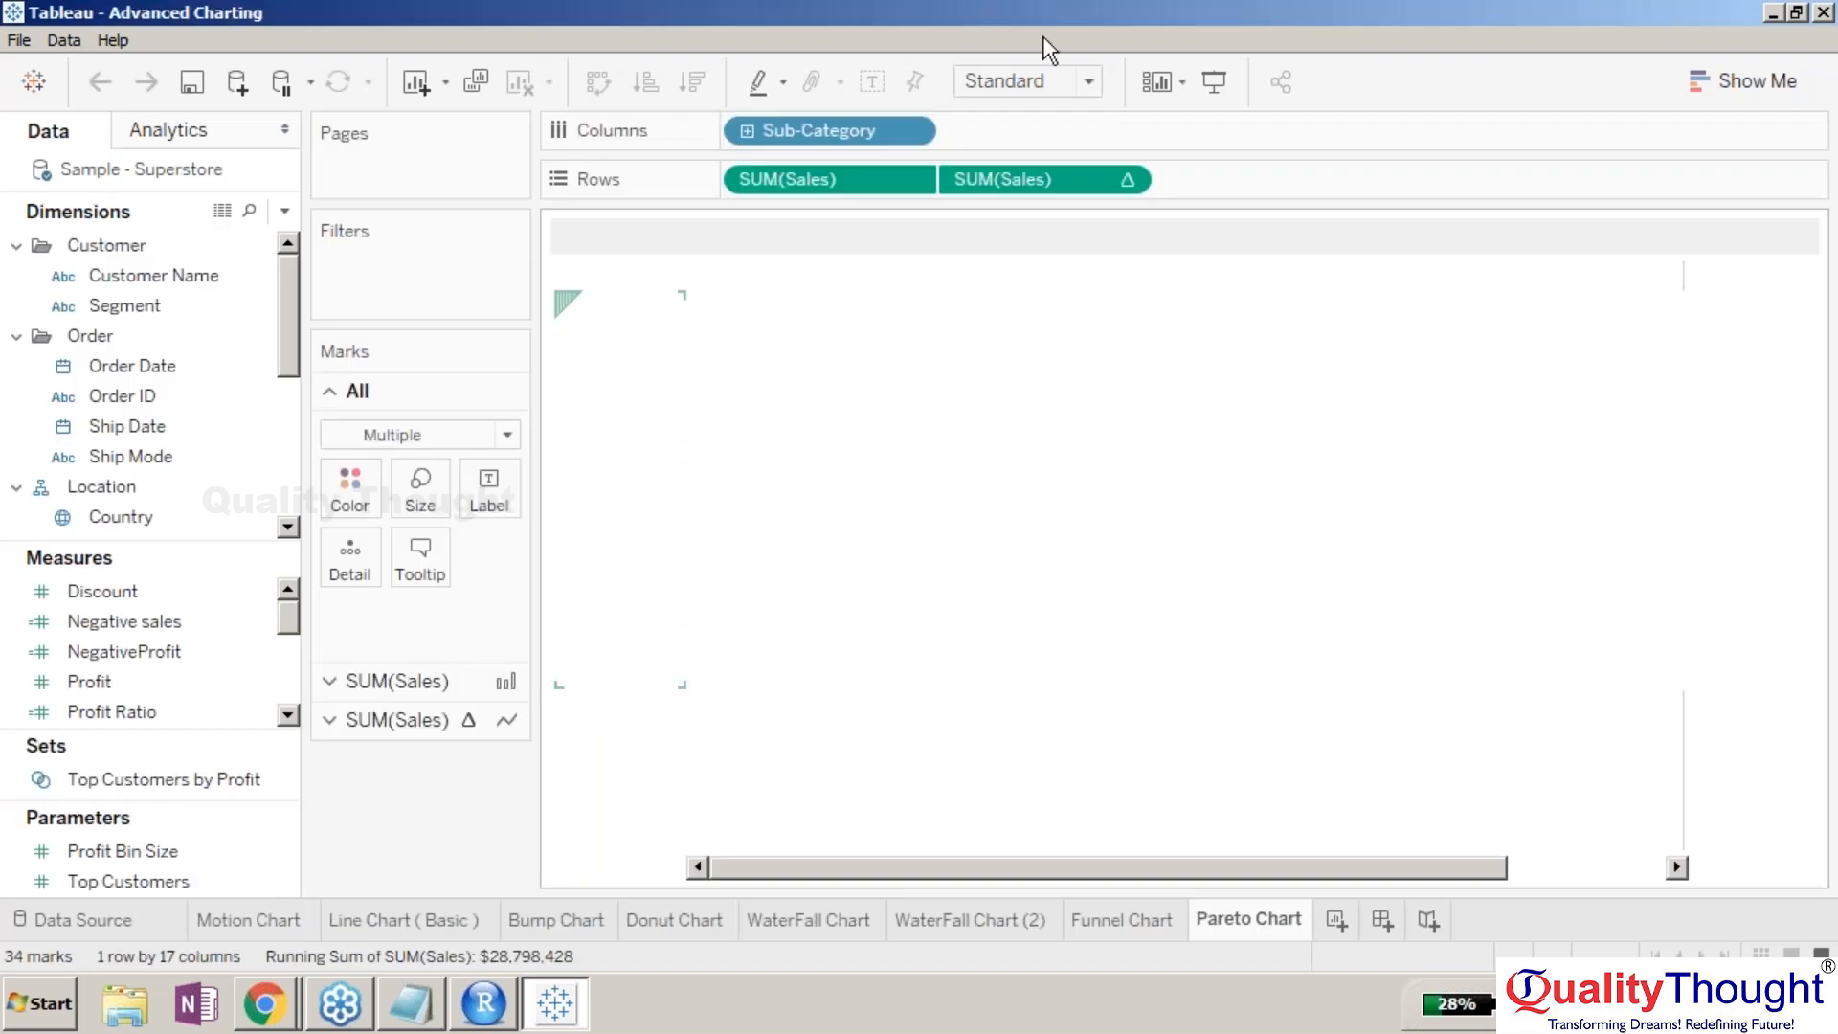
{"action": "left_click", "coordinate": [1335, 921]}
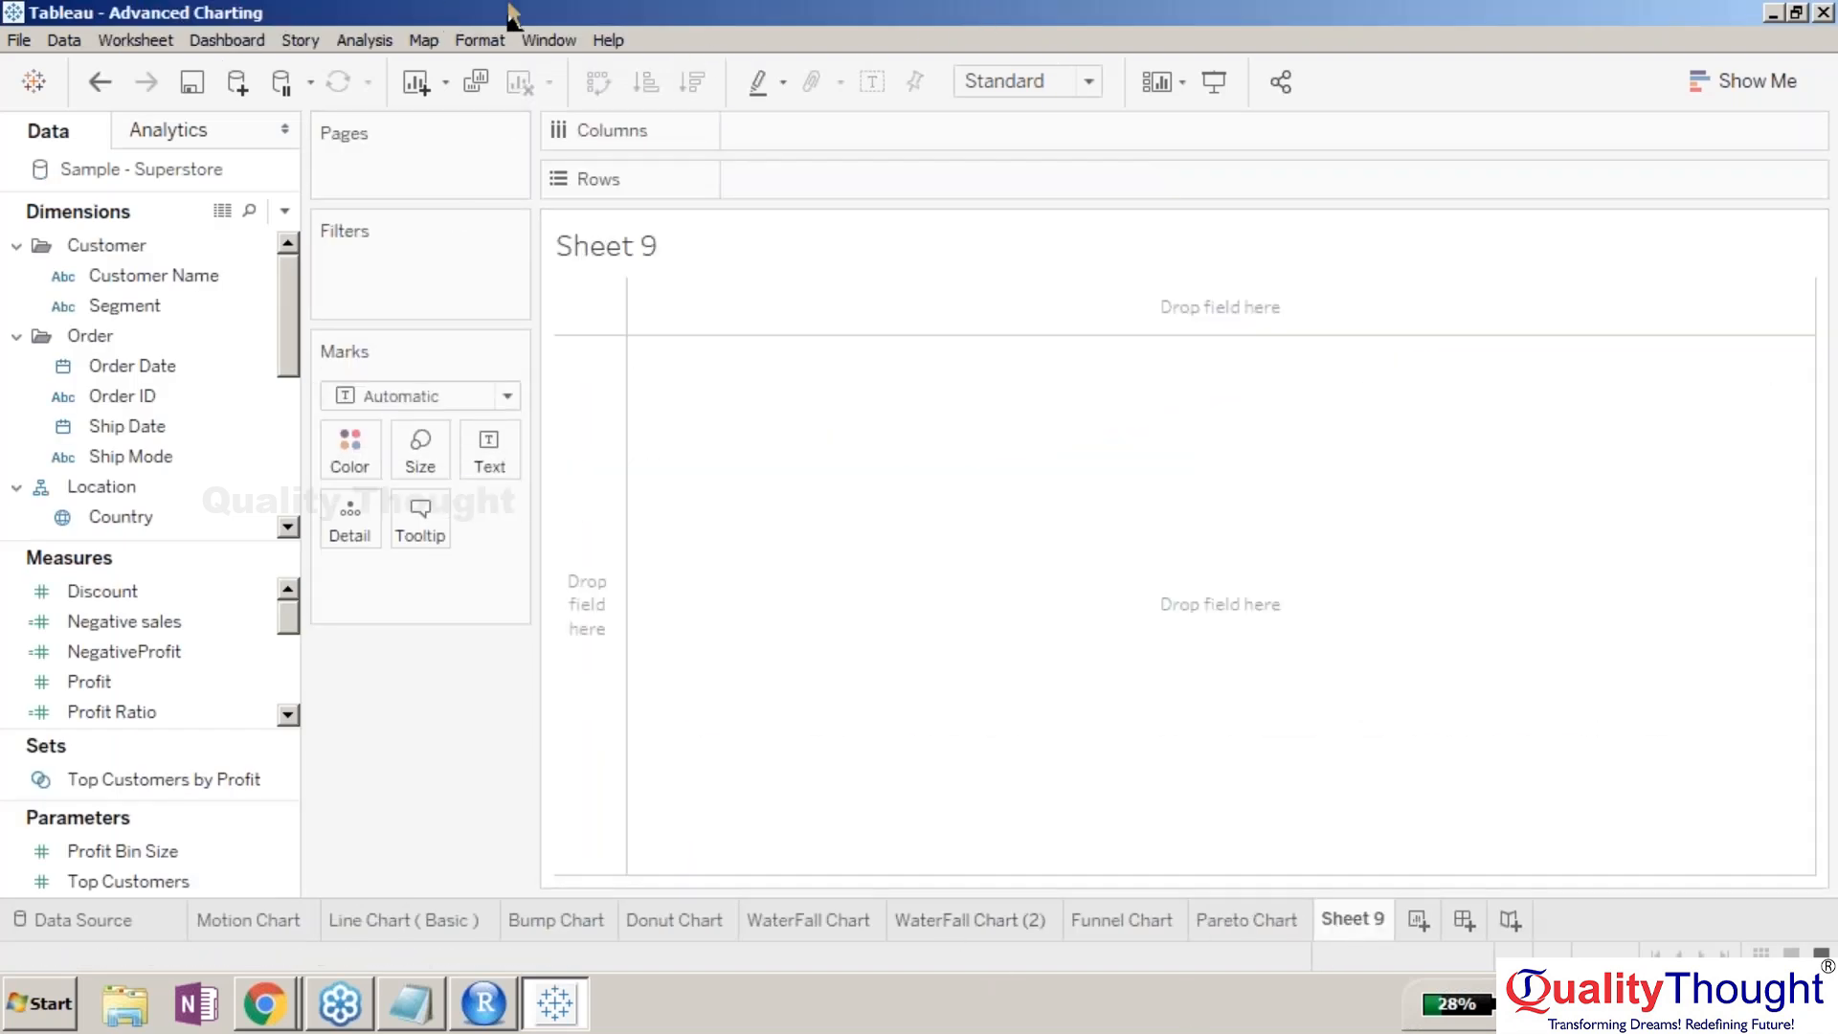
{"action": "left_click", "coordinate": [527, 34]}
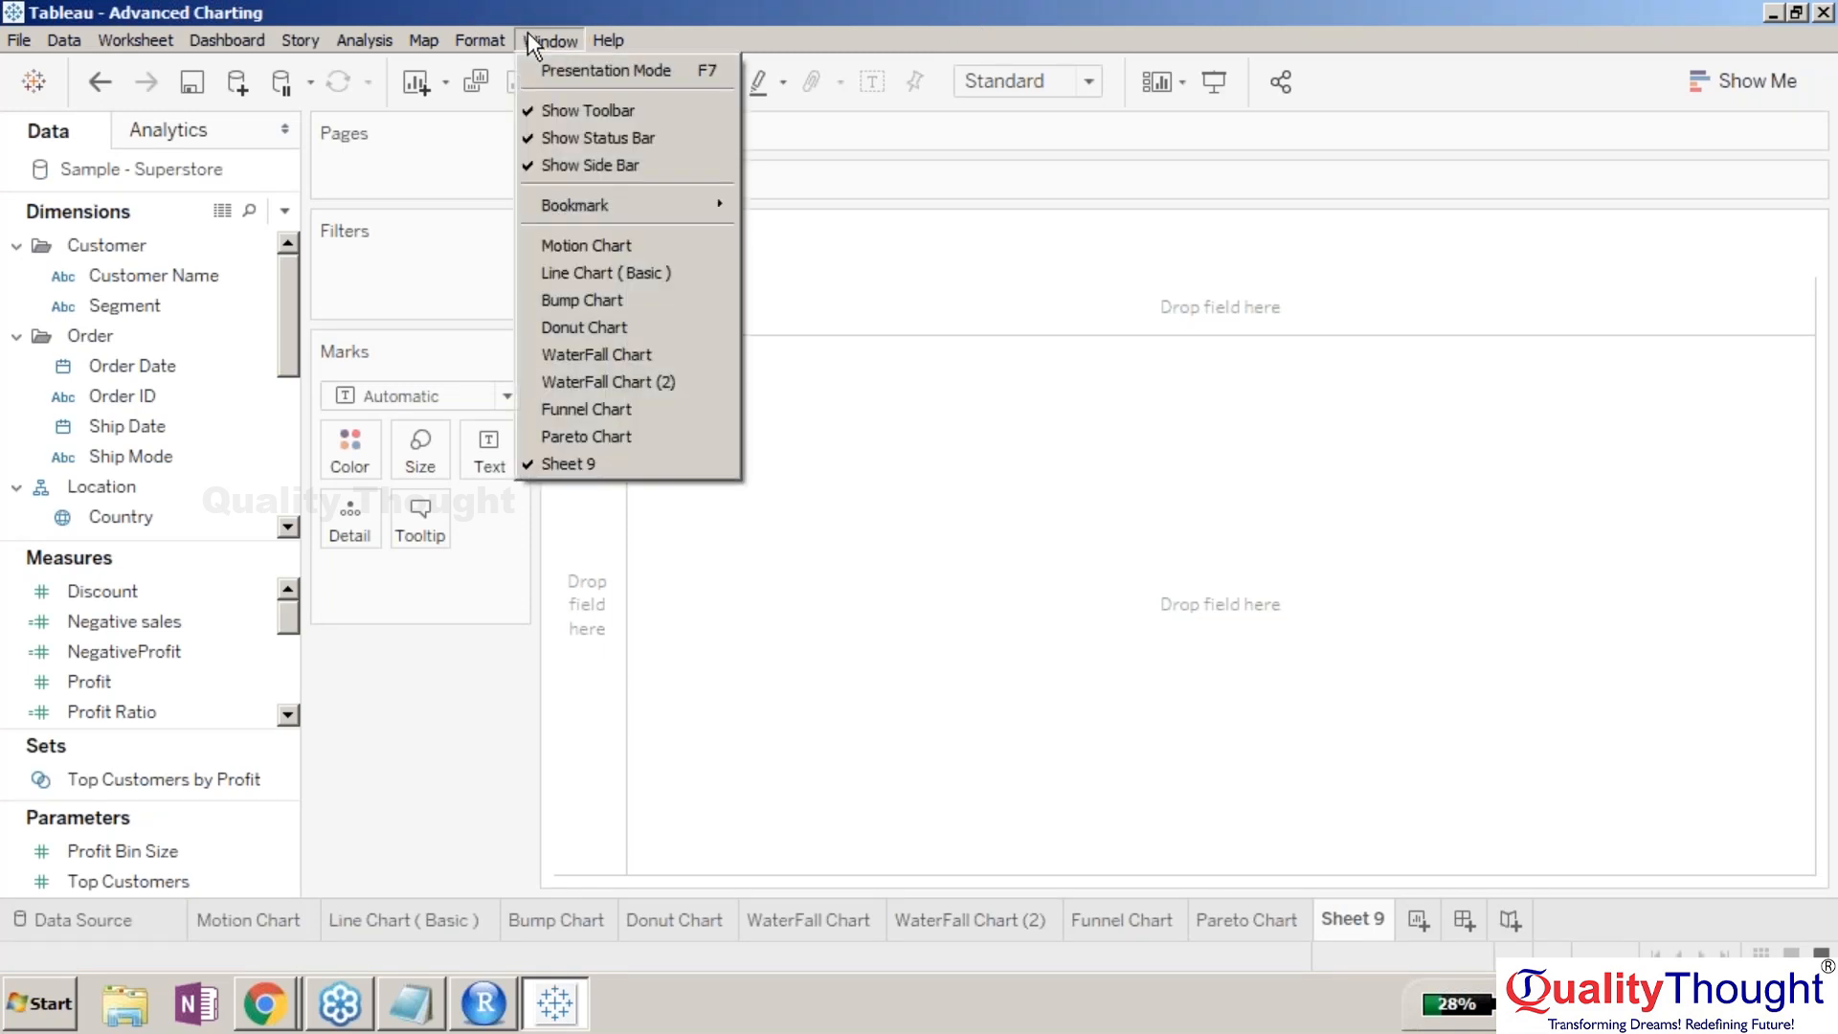
{"action": "mouse_move", "coordinate": [622, 45]}
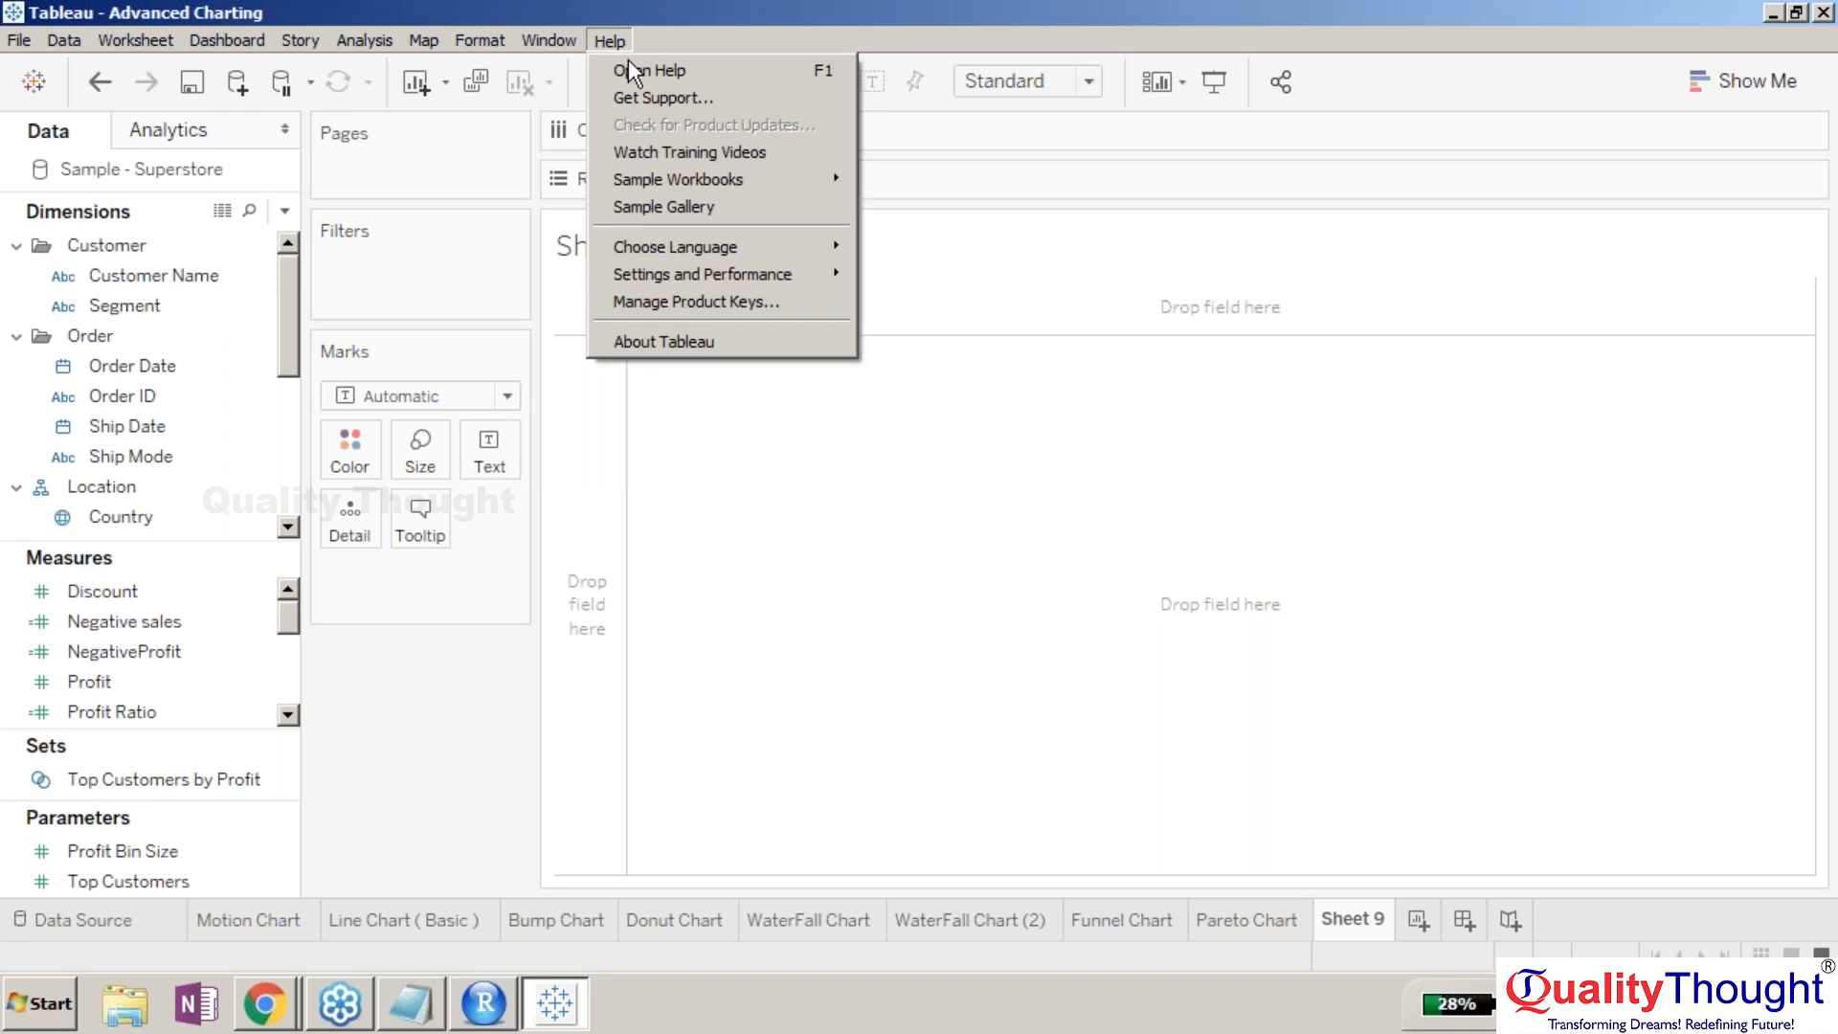
{"action": "mouse_move", "coordinate": [686, 273]}
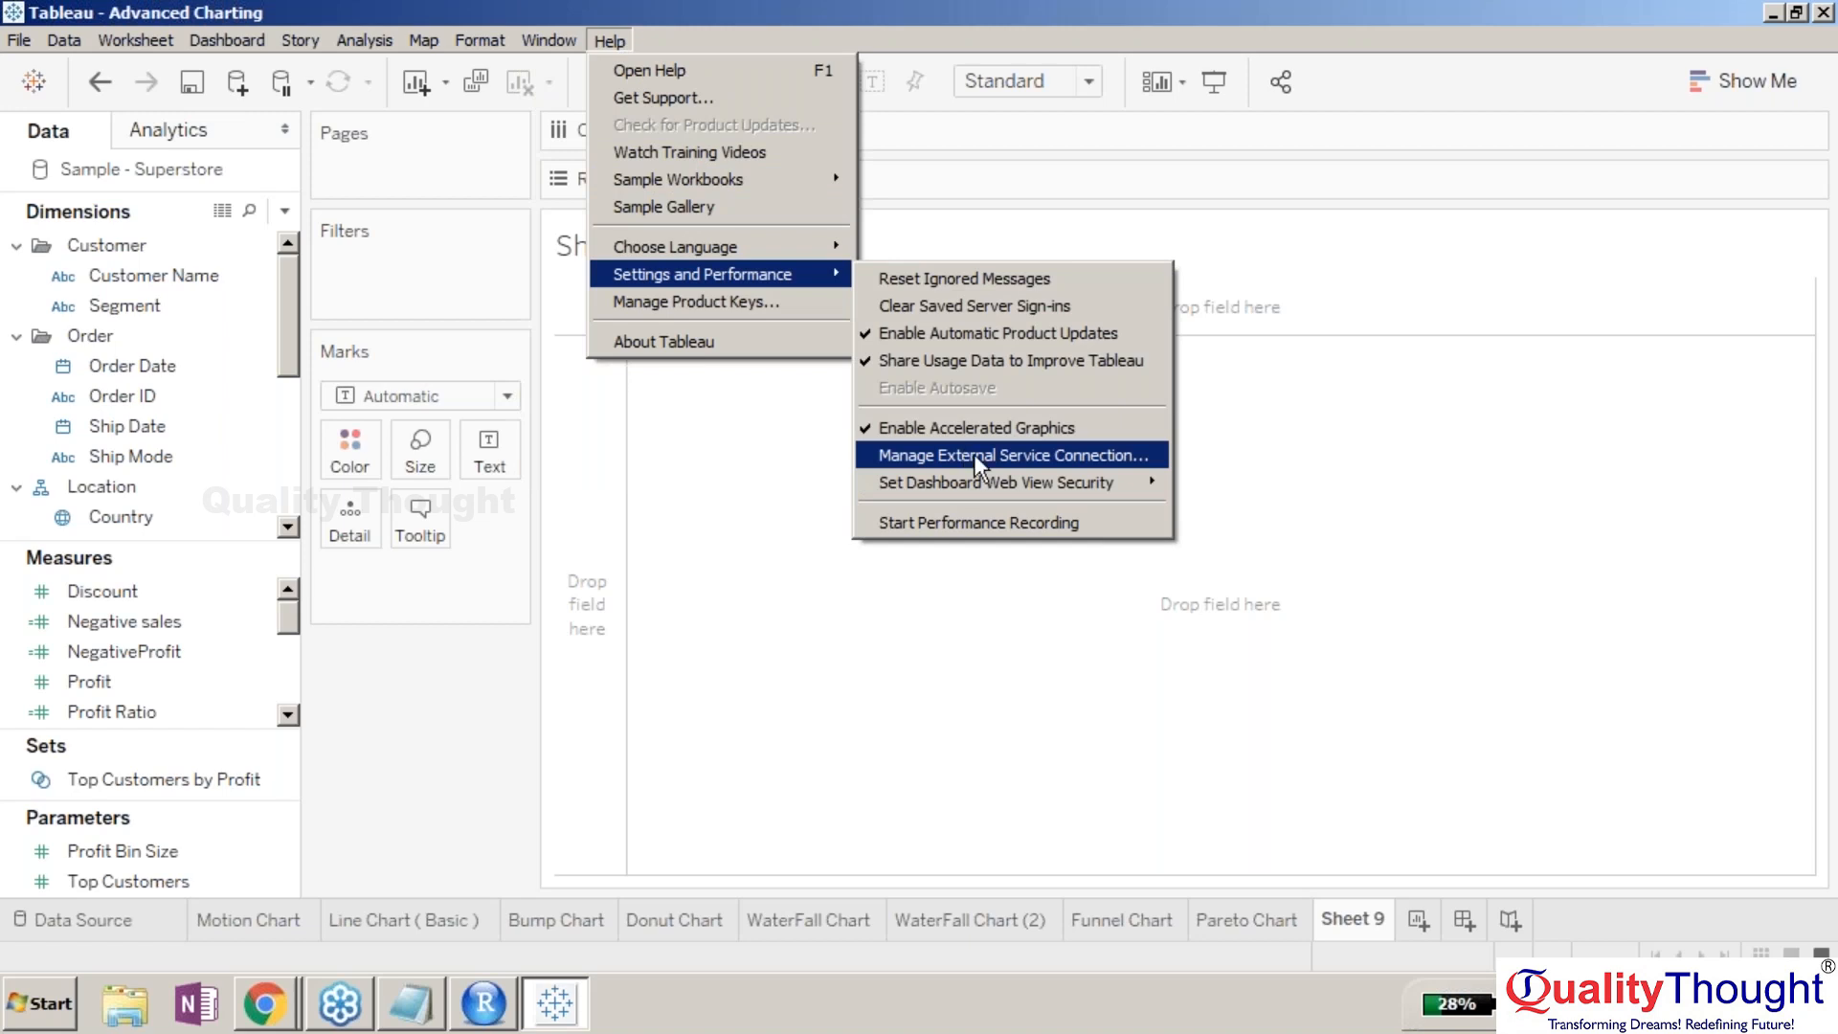
{"action": "left_click", "coordinate": [805, 701]}
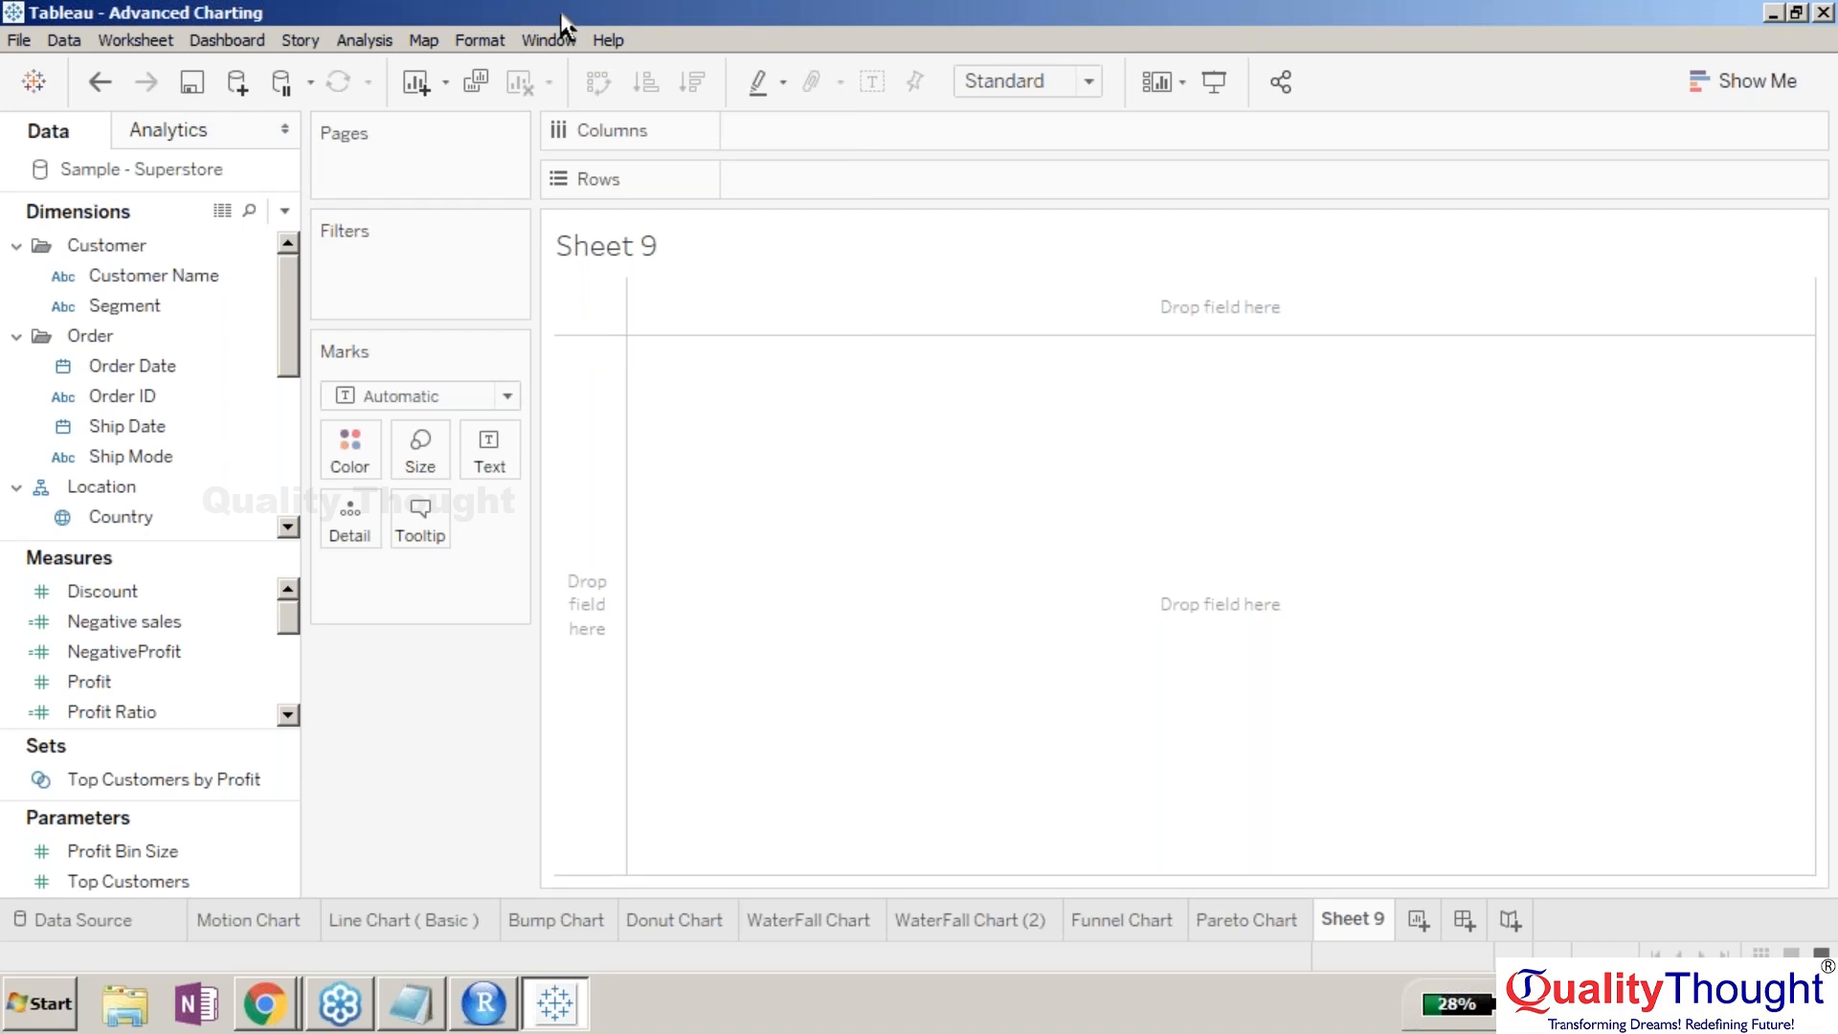
- Open the external service connection settings and set the RServe server to localhost with port 6311
{"action": "left_click", "coordinate": [620, 34]}
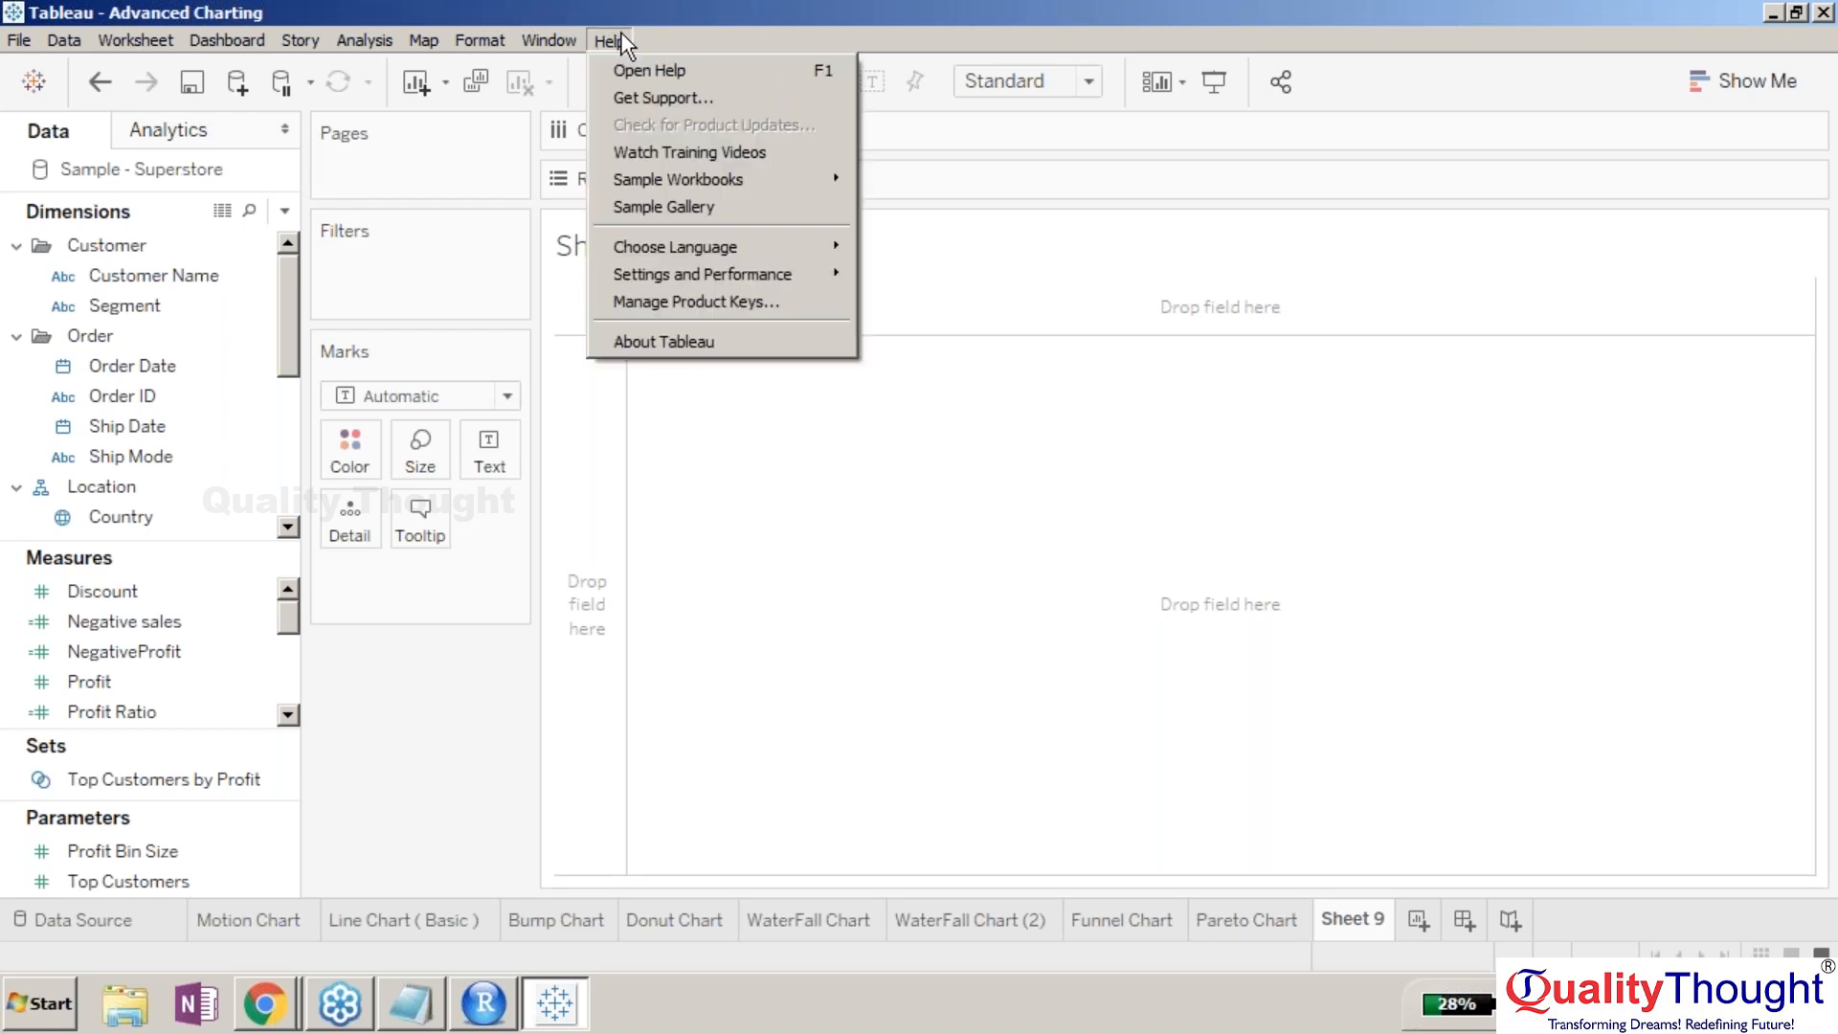
{"action": "mouse_move", "coordinate": [773, 274]}
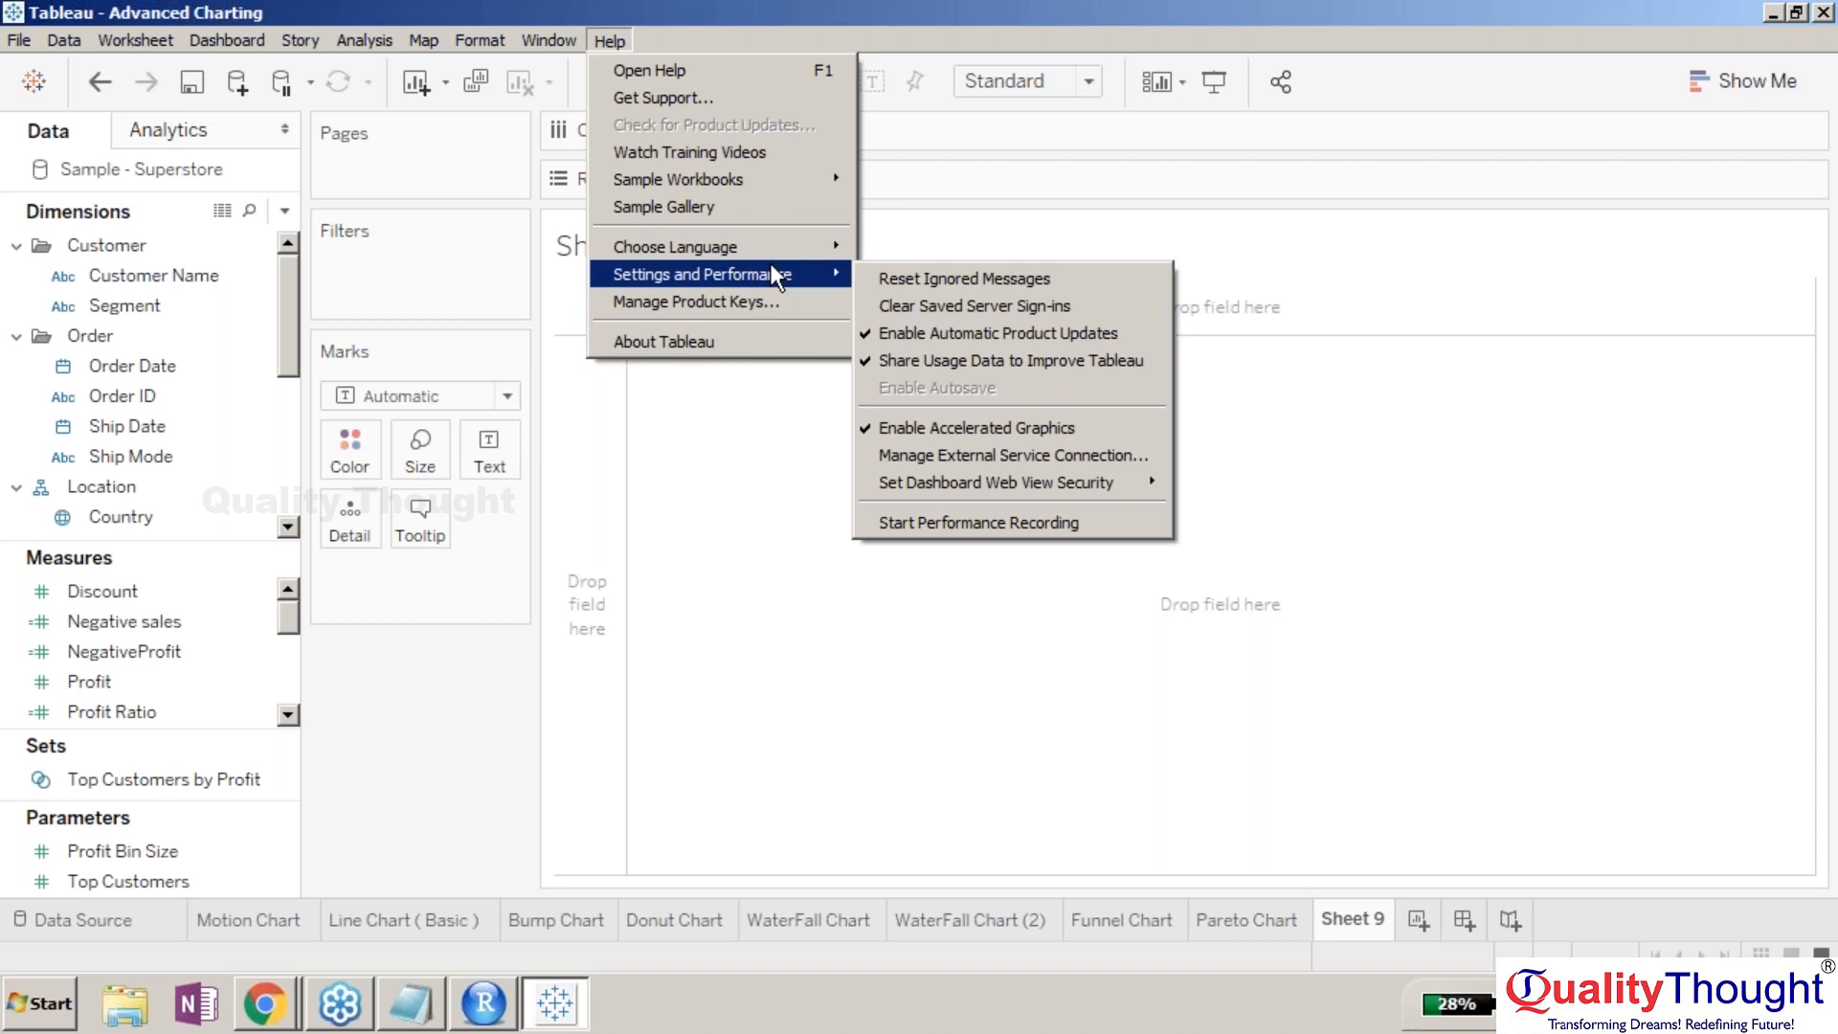
{"action": "left_click", "coordinate": [1012, 452]}
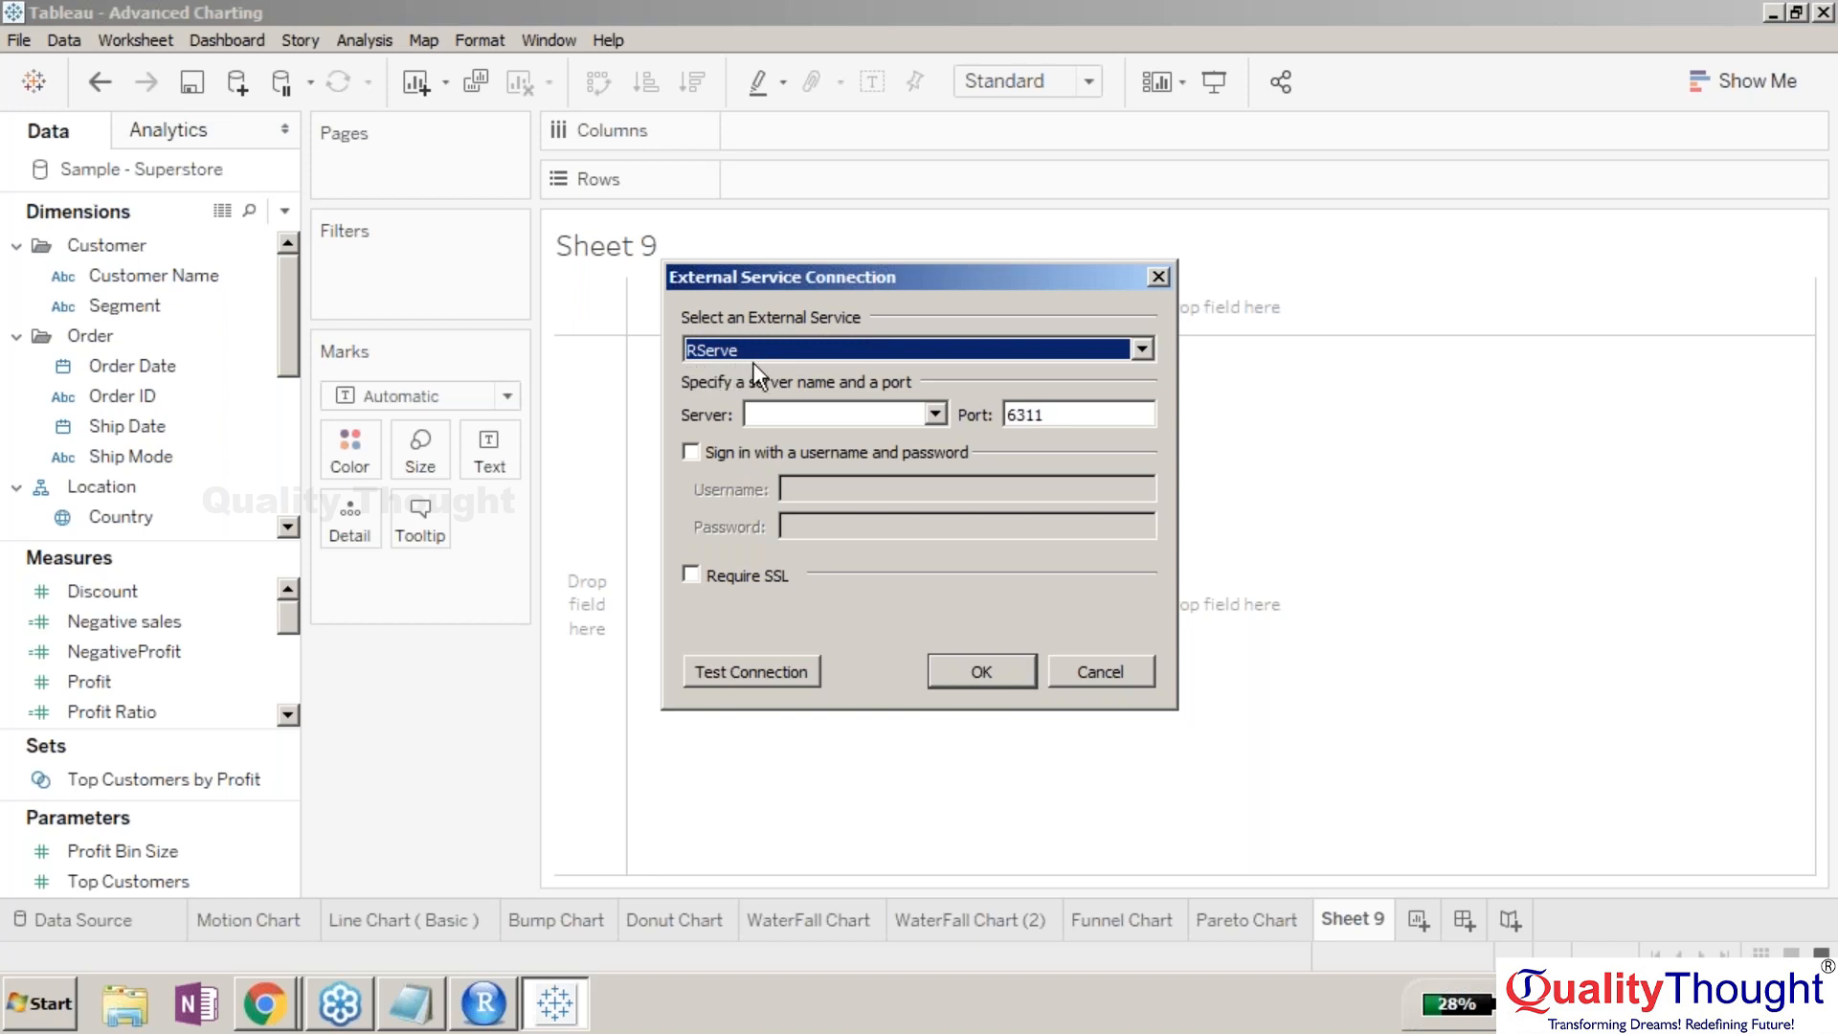
{"action": "left_click", "coordinate": [935, 414]}
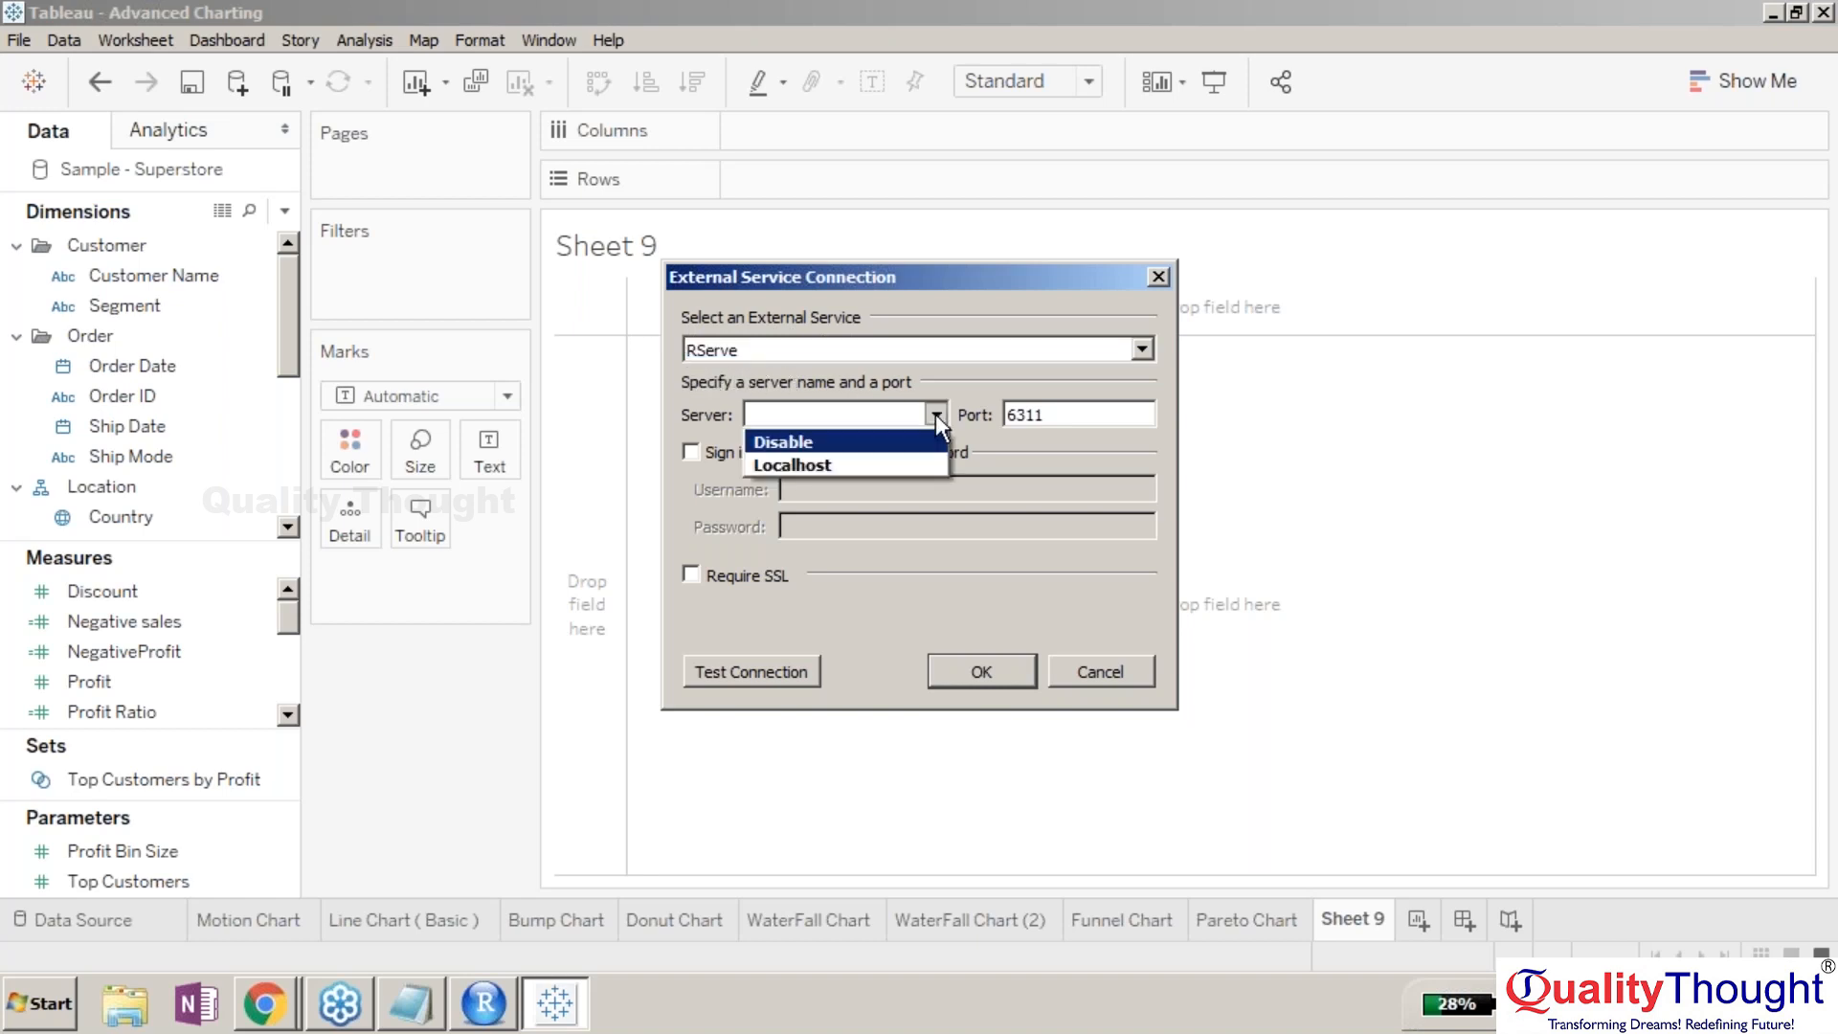
{"action": "left_click", "coordinate": [783, 466]}
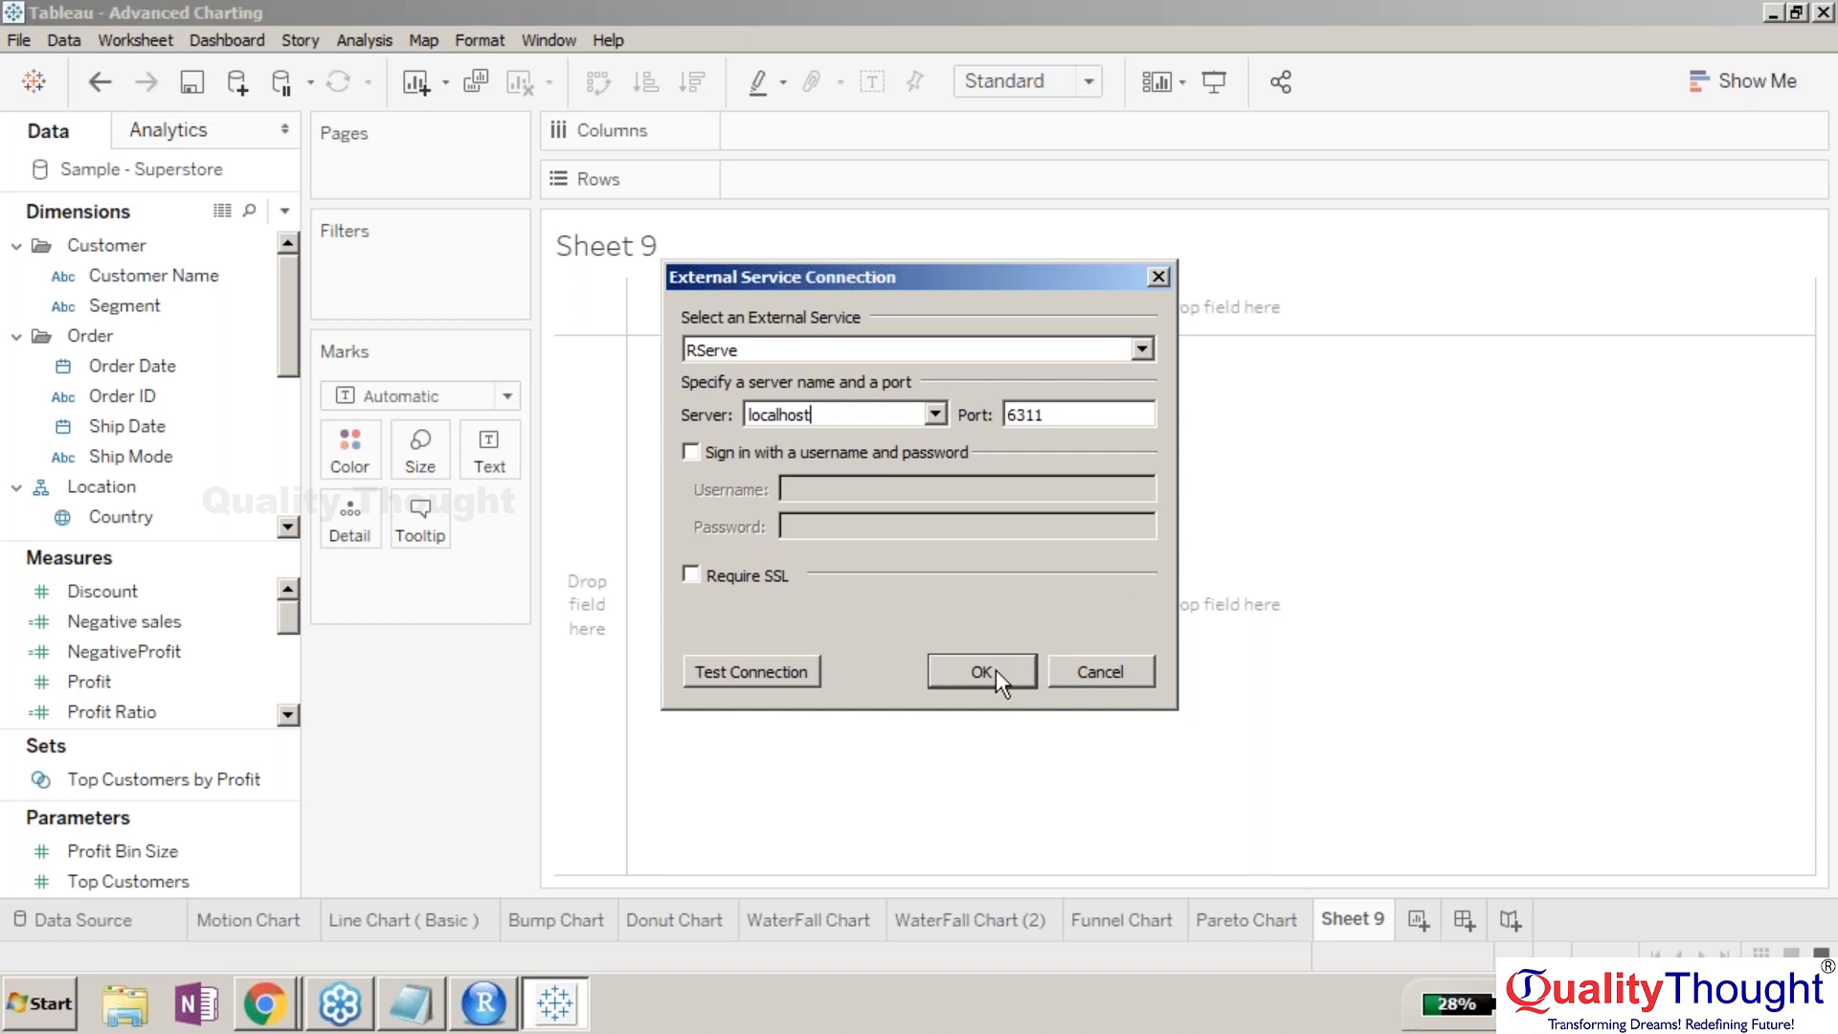
- Test the RServe connection, dismiss the result message, and accept the connection settings
{"action": "left_click", "coordinate": [739, 663]}
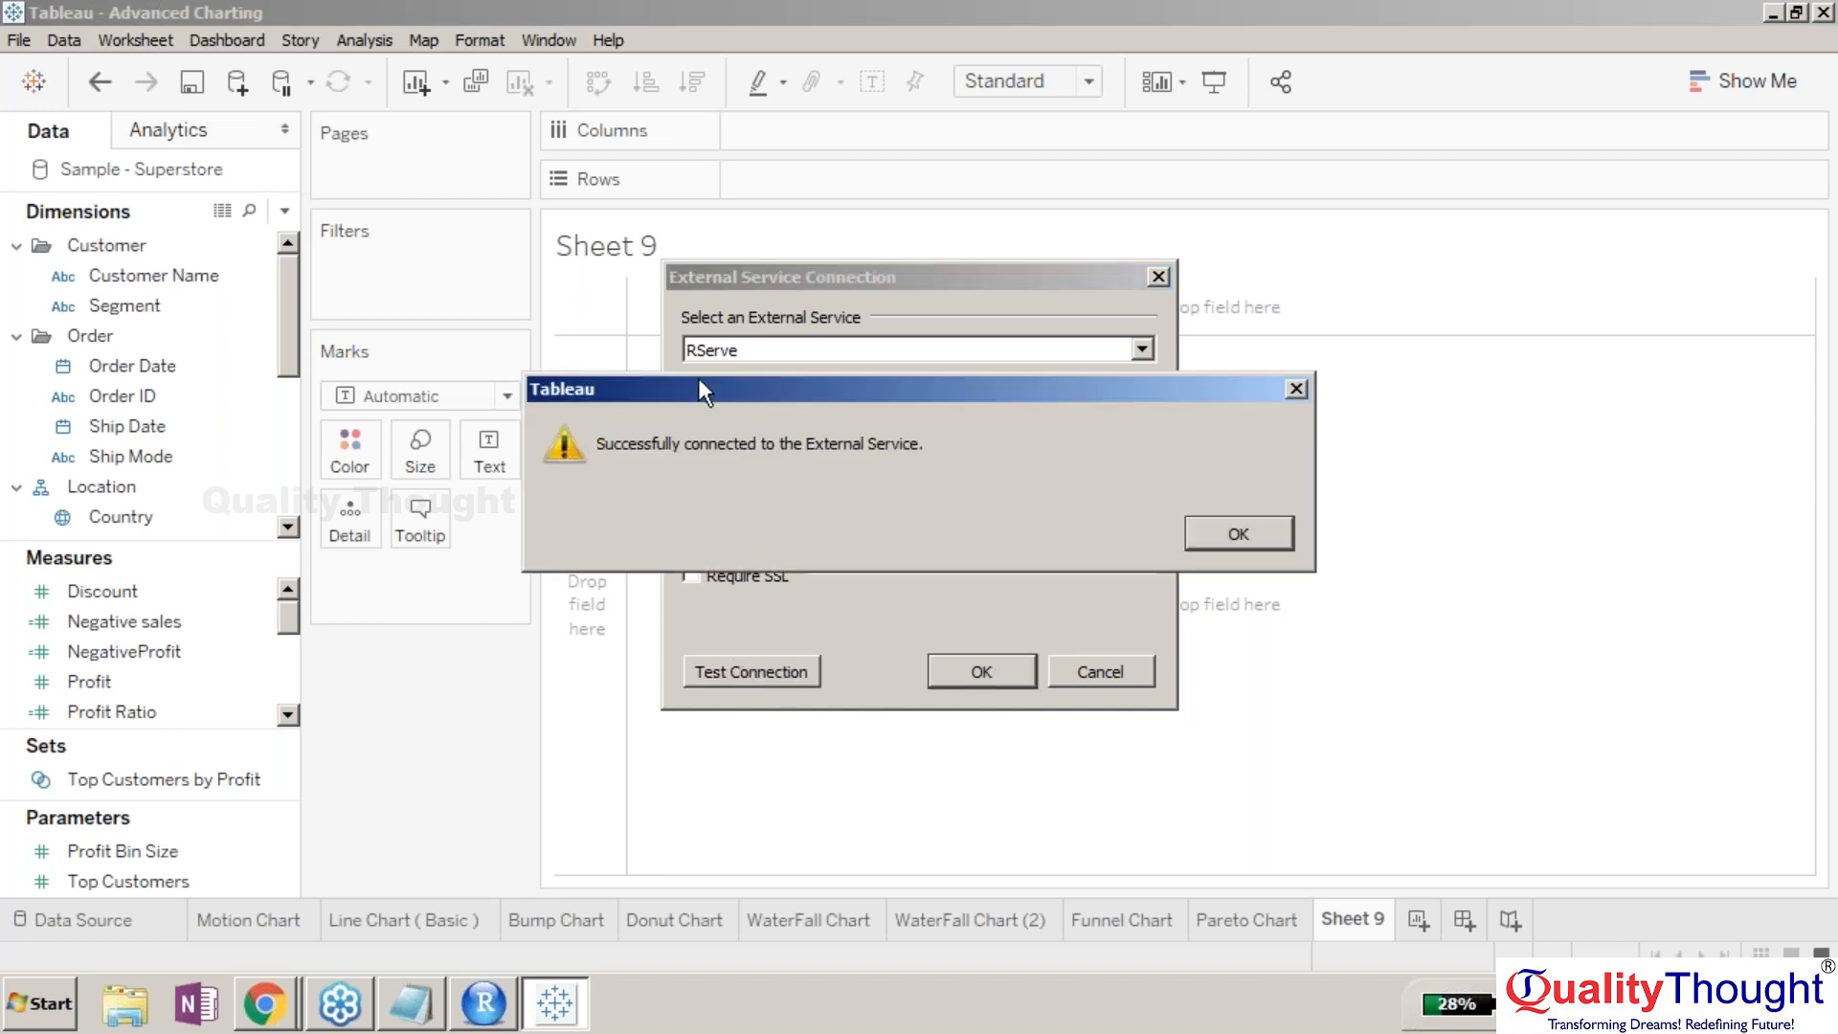
{"action": "left_click", "coordinate": [1218, 529]}
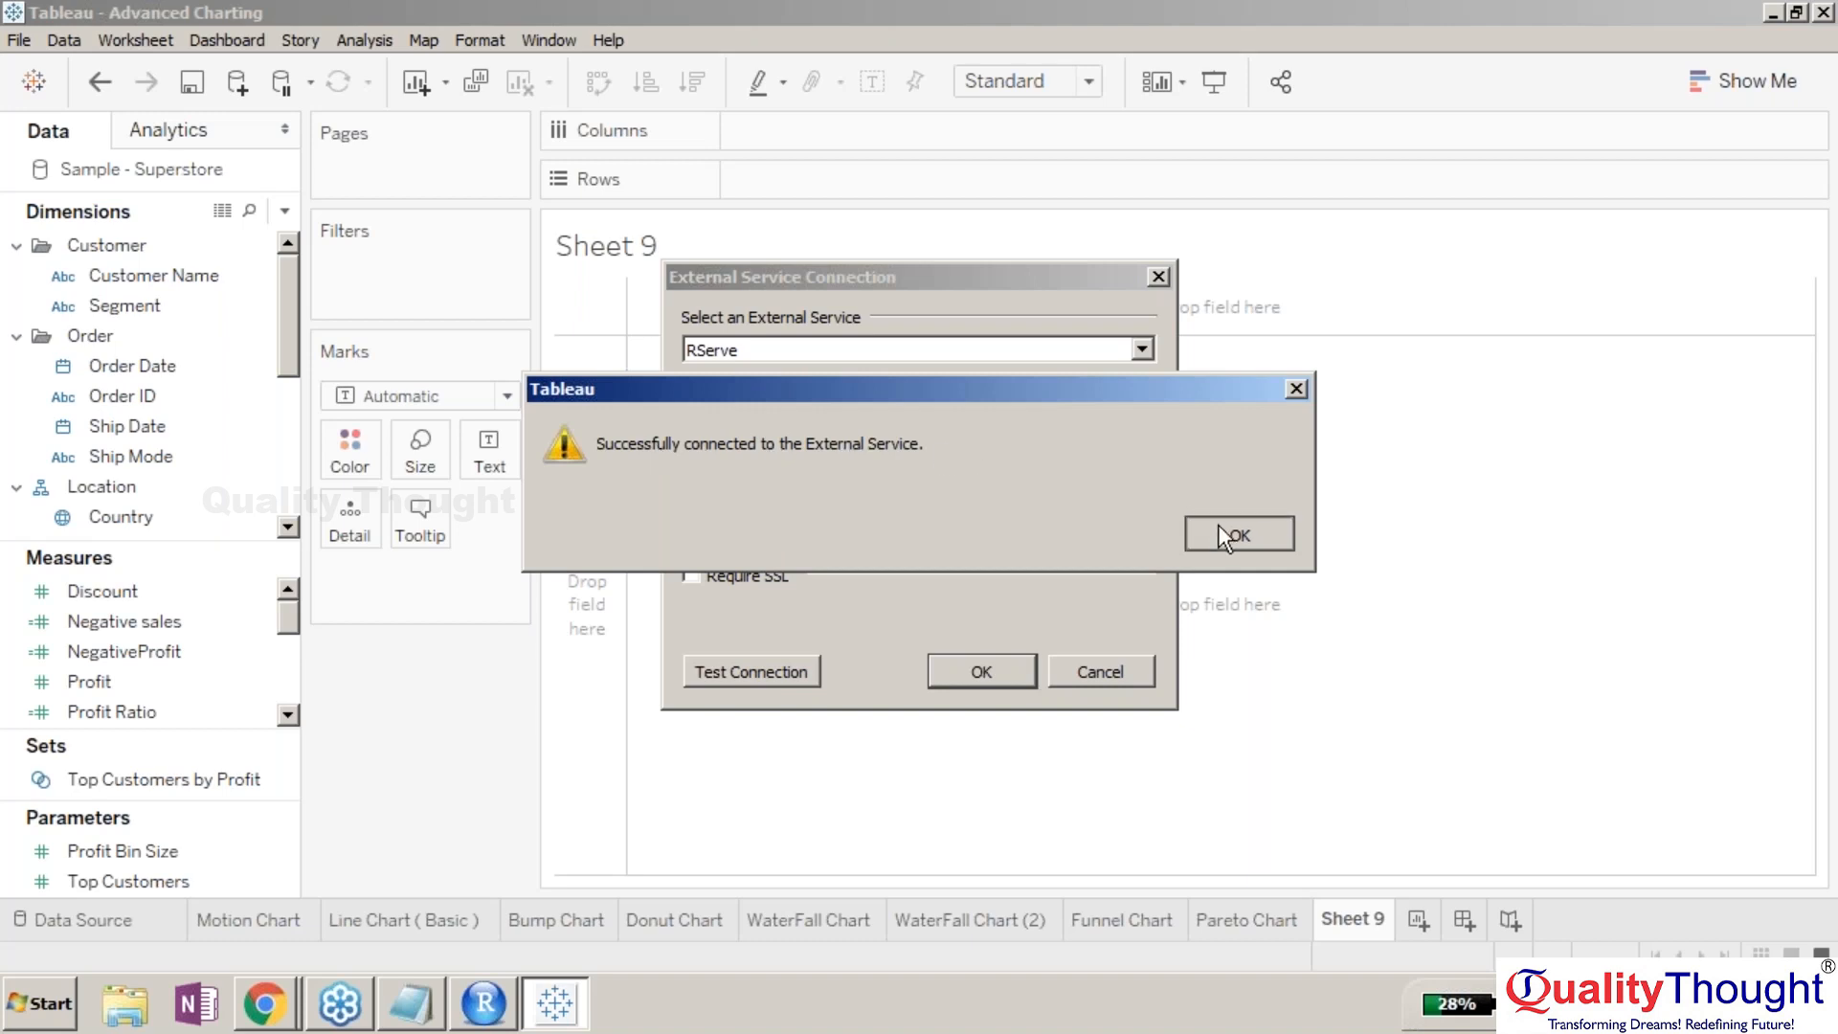
{"action": "left_click", "coordinate": [1015, 664]}
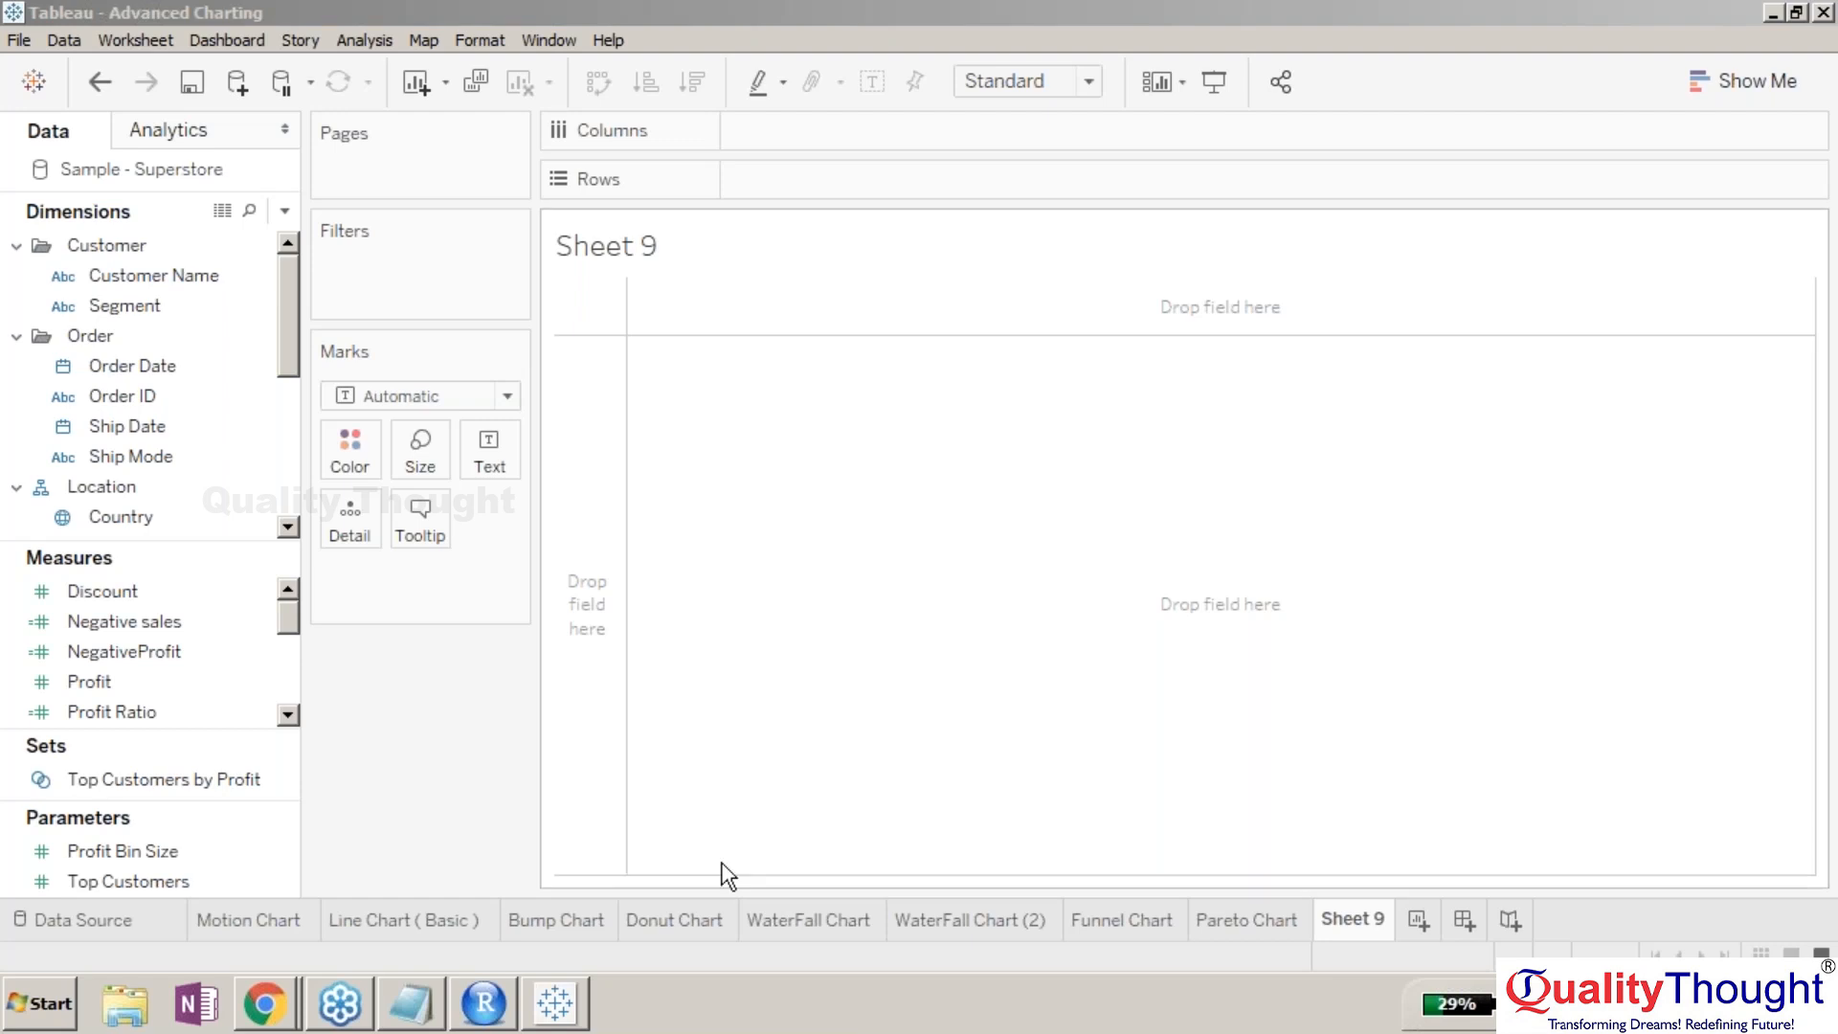
- Switch to RStudio, view the Files.R script with its CSV reading code, and return to Tableau
{"action": "left_click", "coordinate": [484, 1008]}
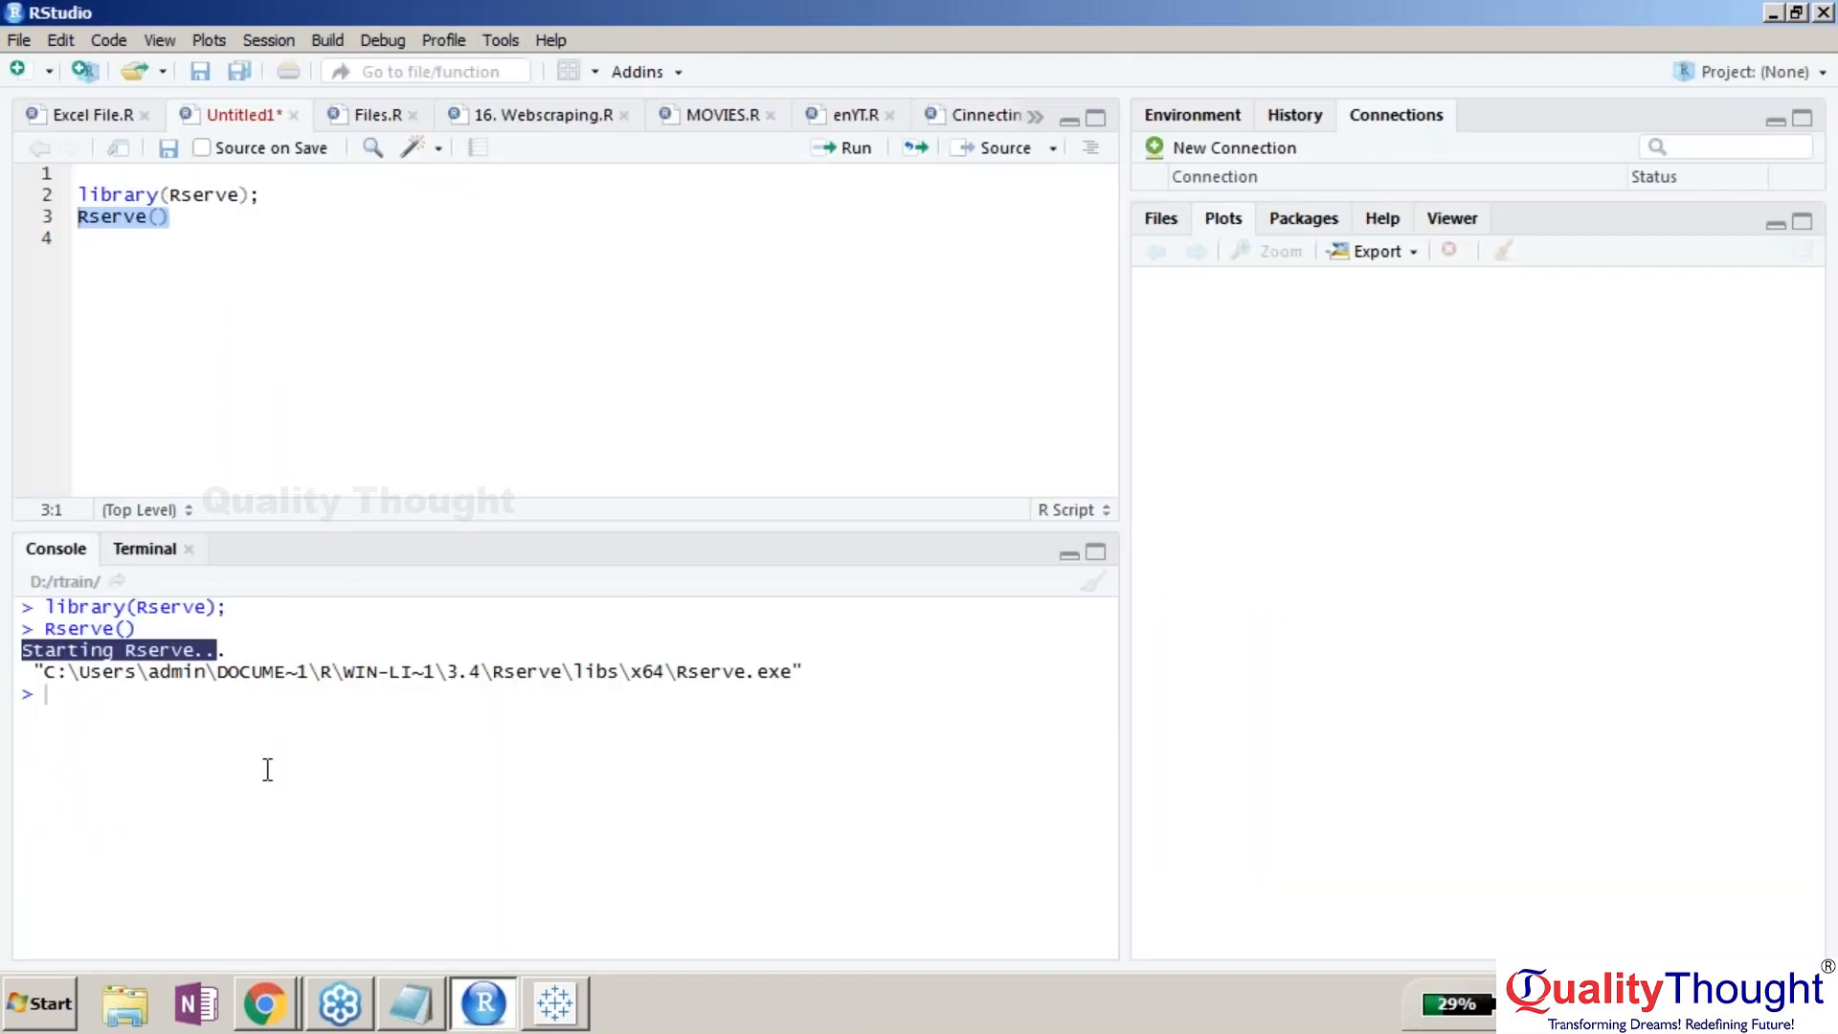
{"action": "left_click", "coordinate": [347, 113]}
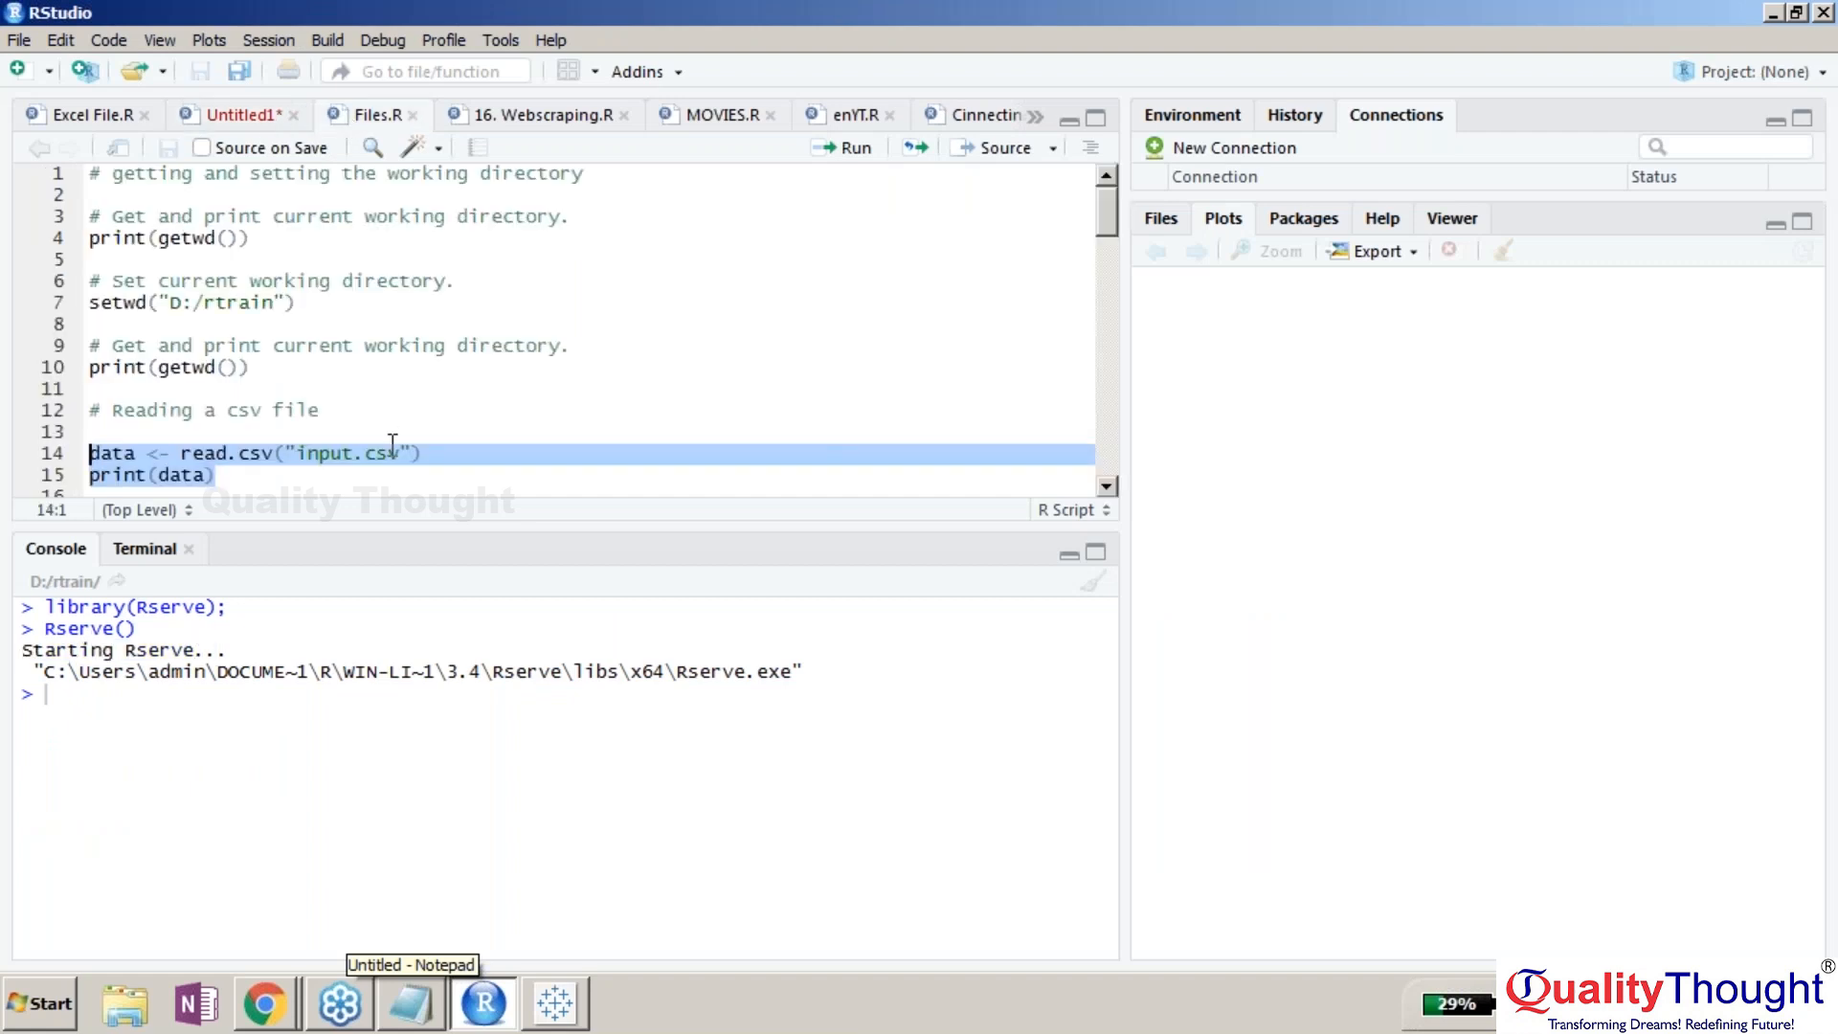
{"action": "left_click", "coordinate": [355, 383]}
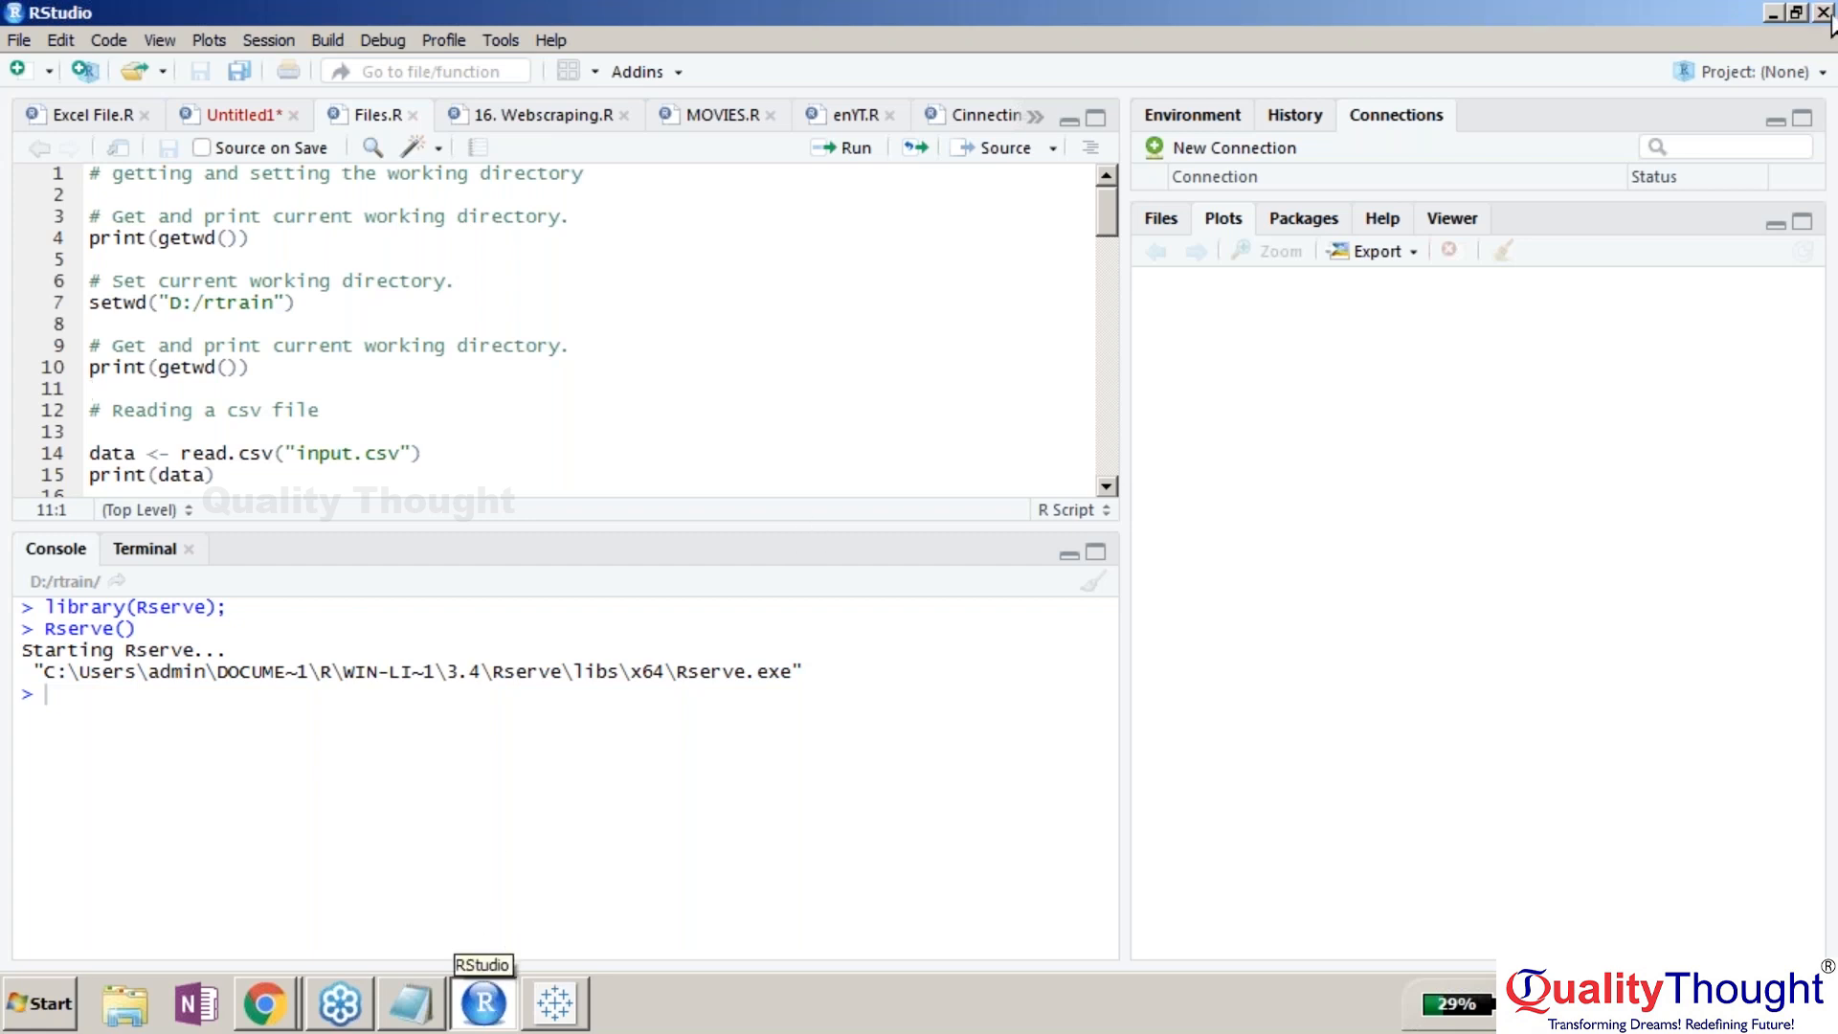
{"action": "left_click", "coordinate": [1775, 16]}
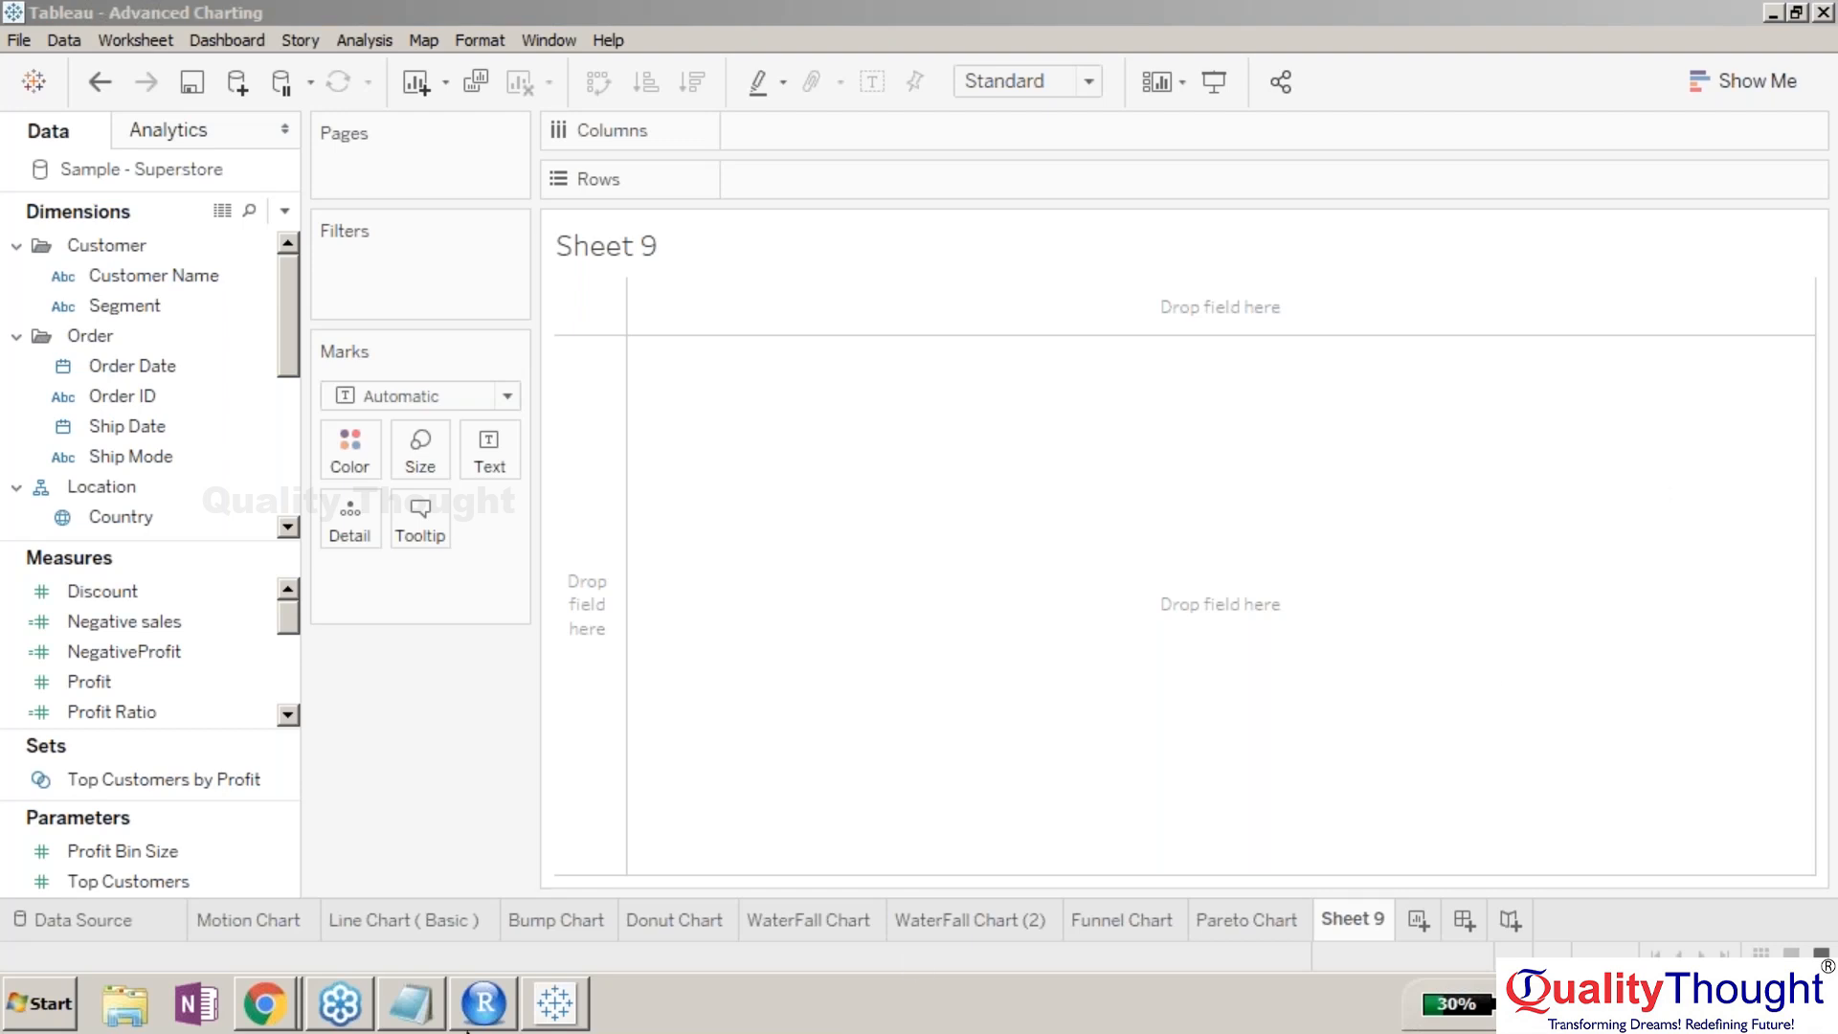
{"action": "left_click", "coordinate": [17, 1018]}
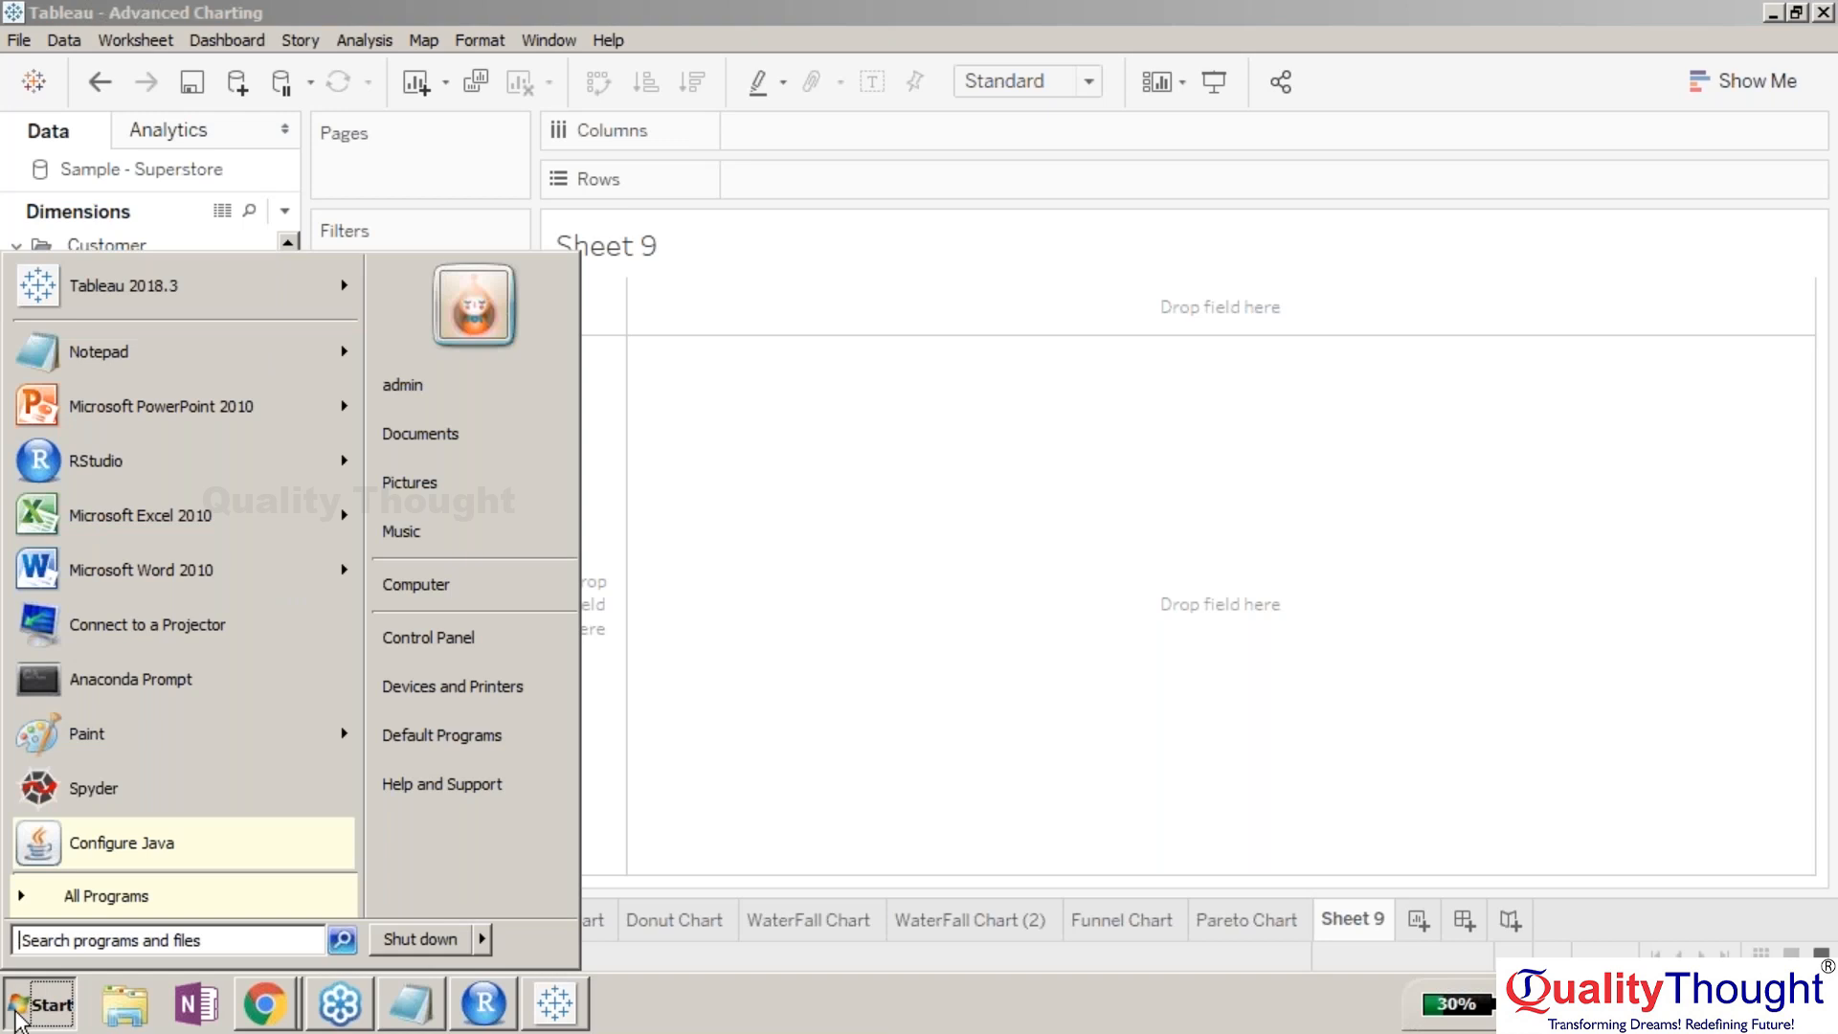
{"action": "left_click", "coordinate": [706, 1031]}
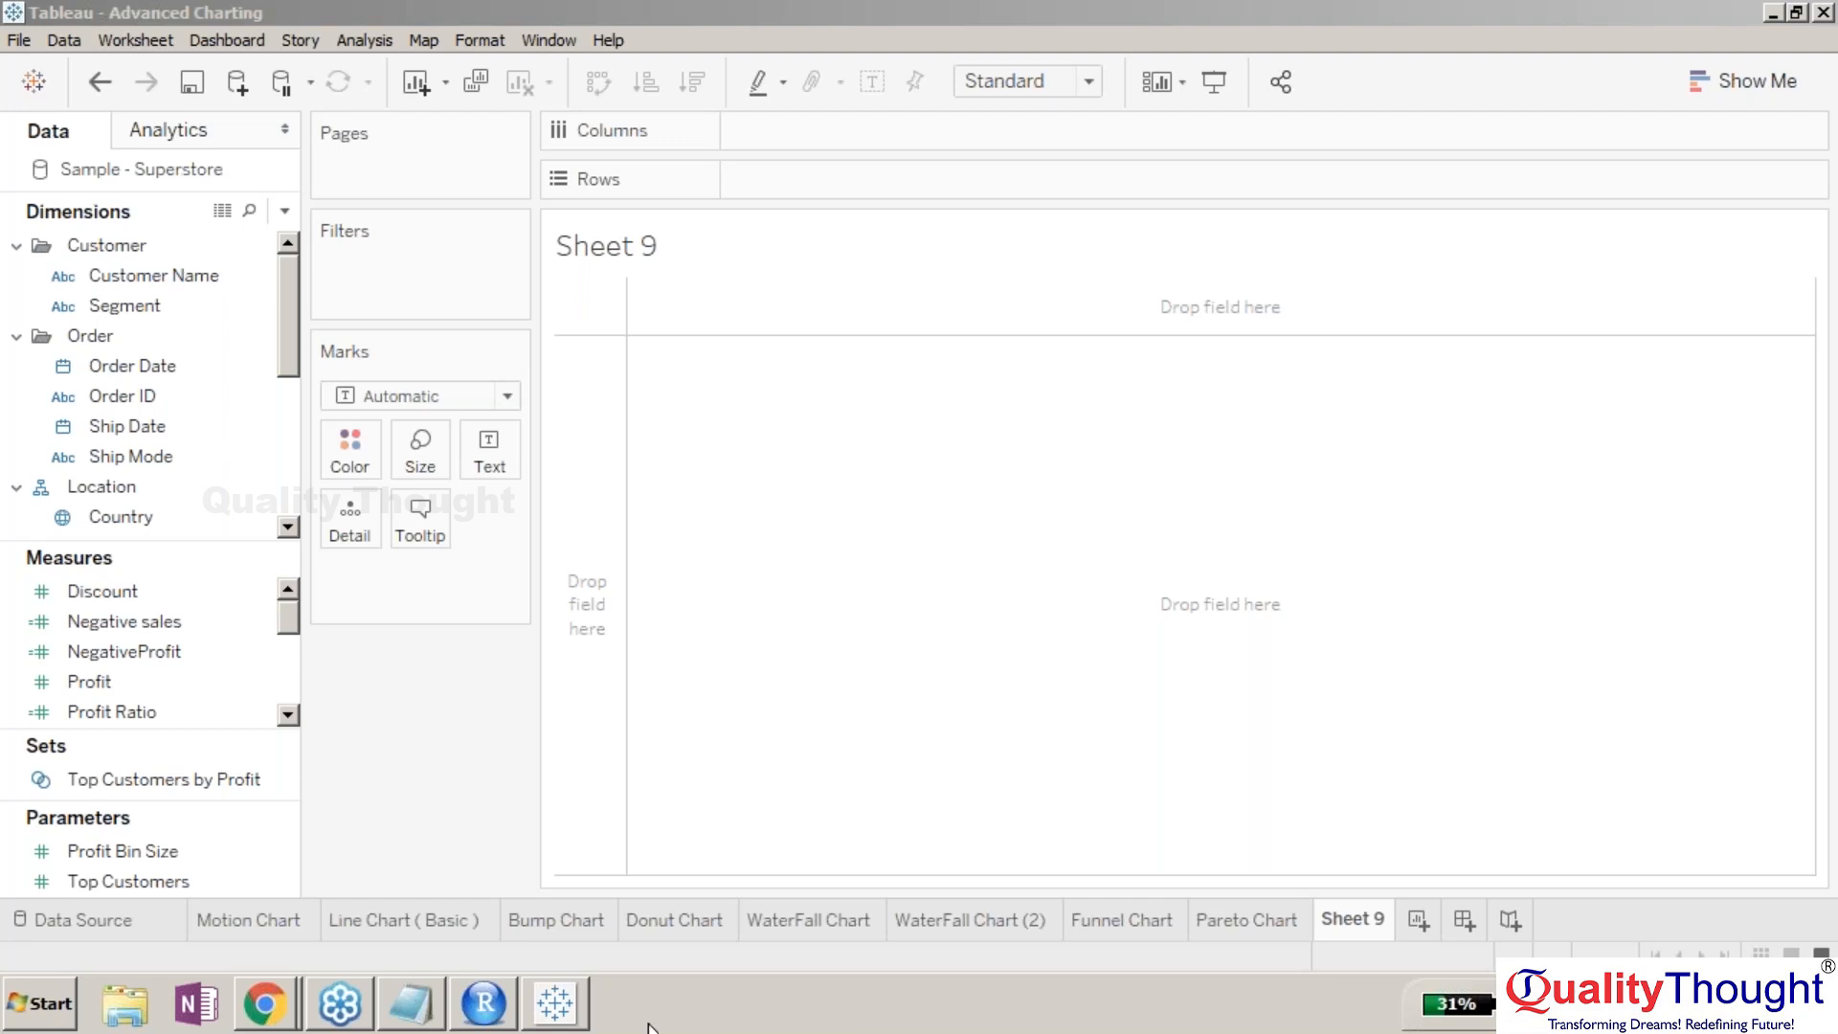
- Switch to Chrome, go back to the Google search results for rstudio, and return to Tableau
{"action": "left_click", "coordinate": [264, 1004]}
{"action": "left_click", "coordinate": [247, 934]}
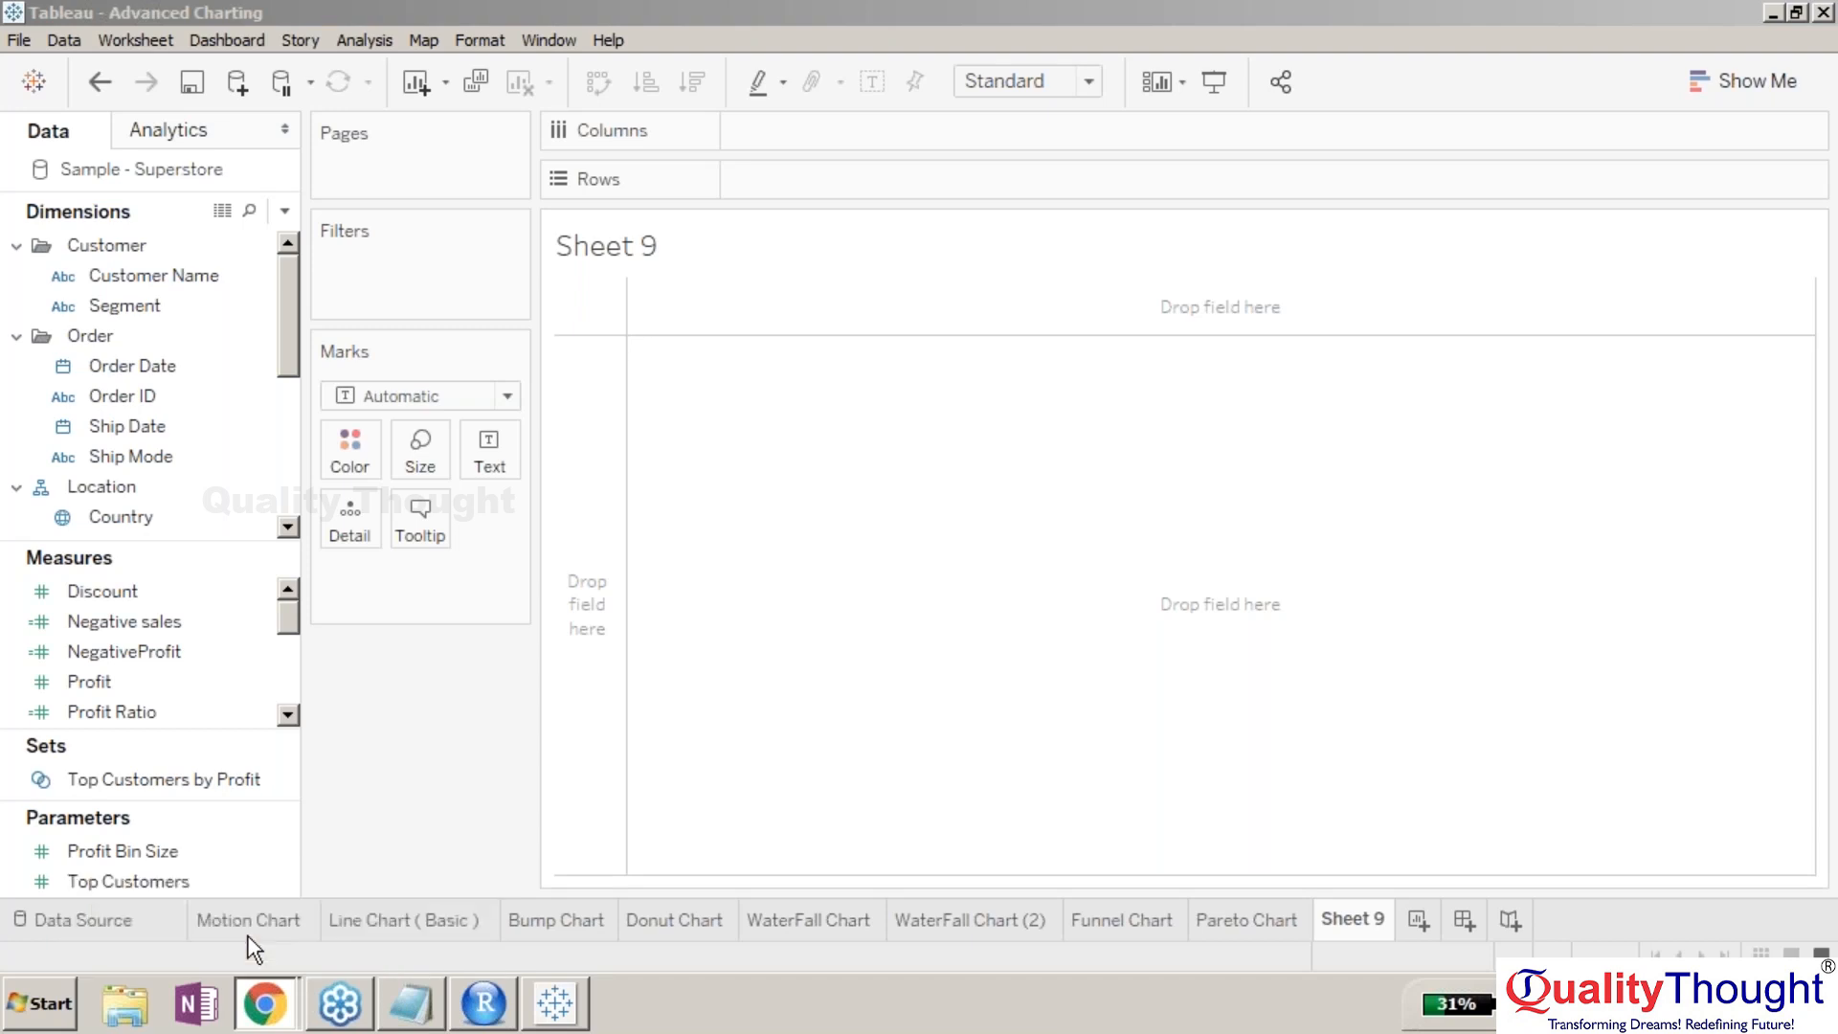
{"action": "left_click", "coordinate": [31, 78]}
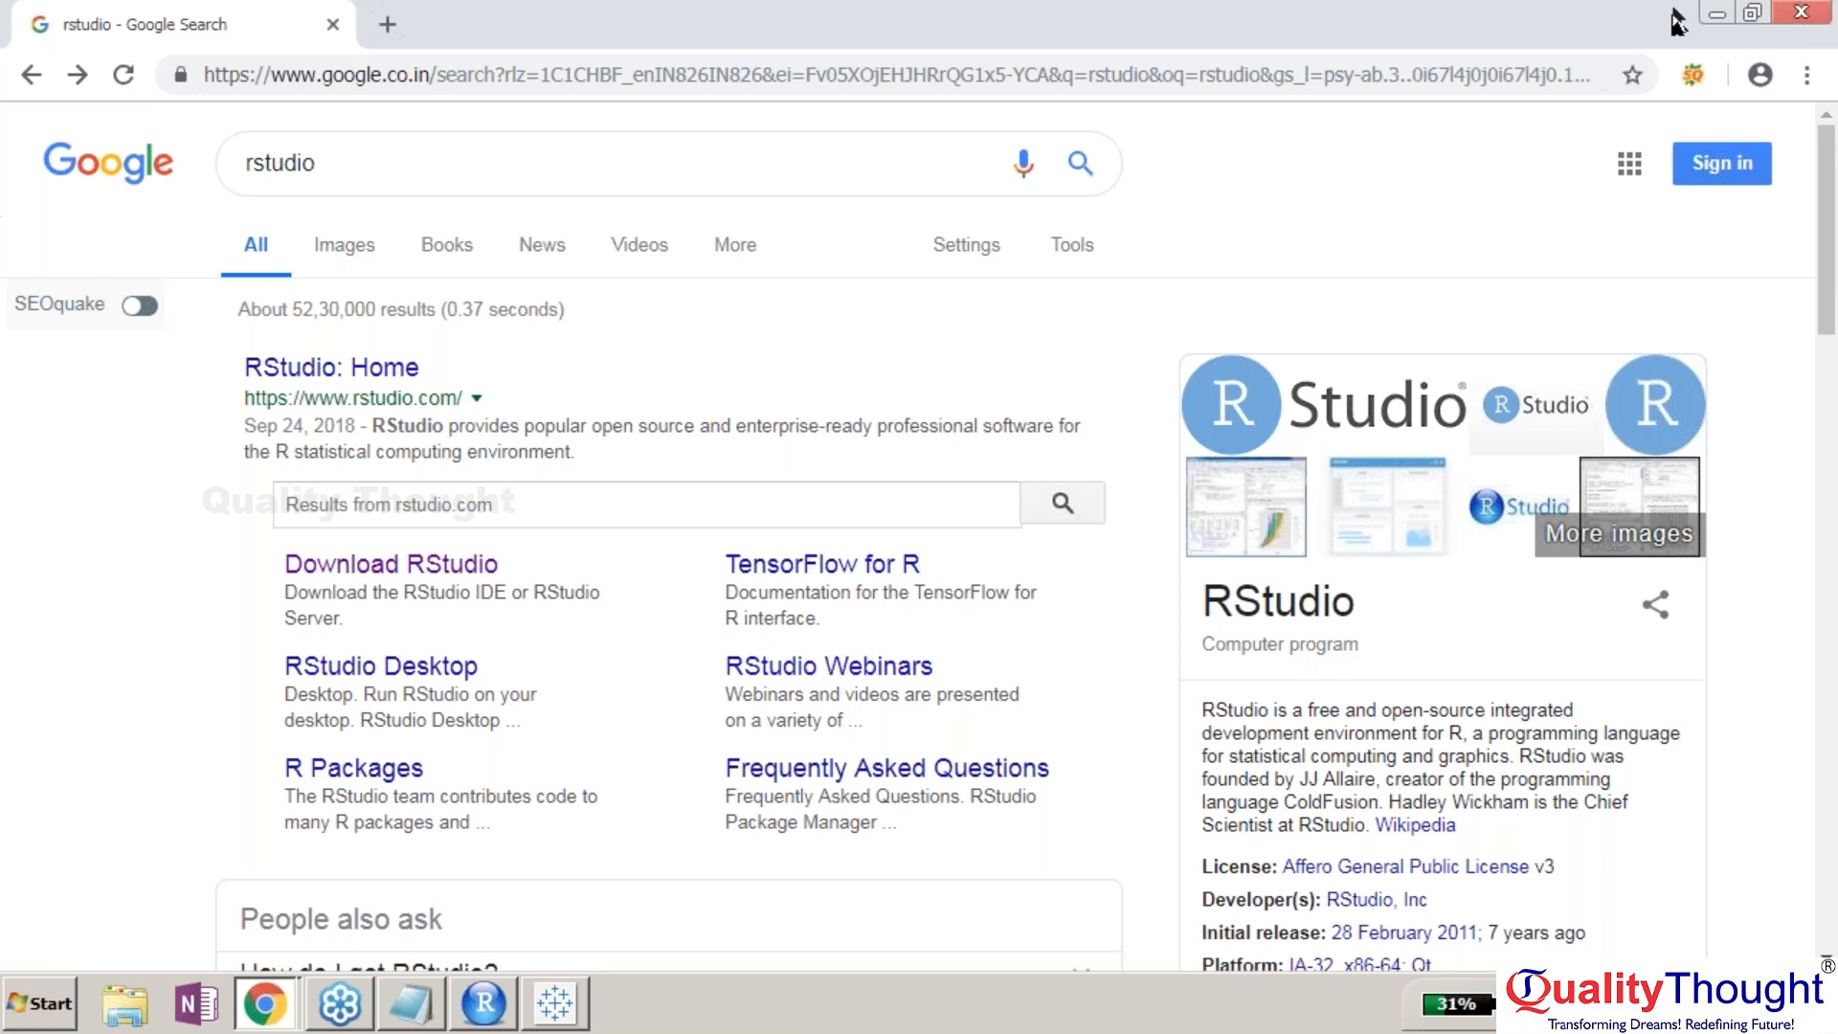
{"action": "left_click", "coordinate": [1717, 14]}
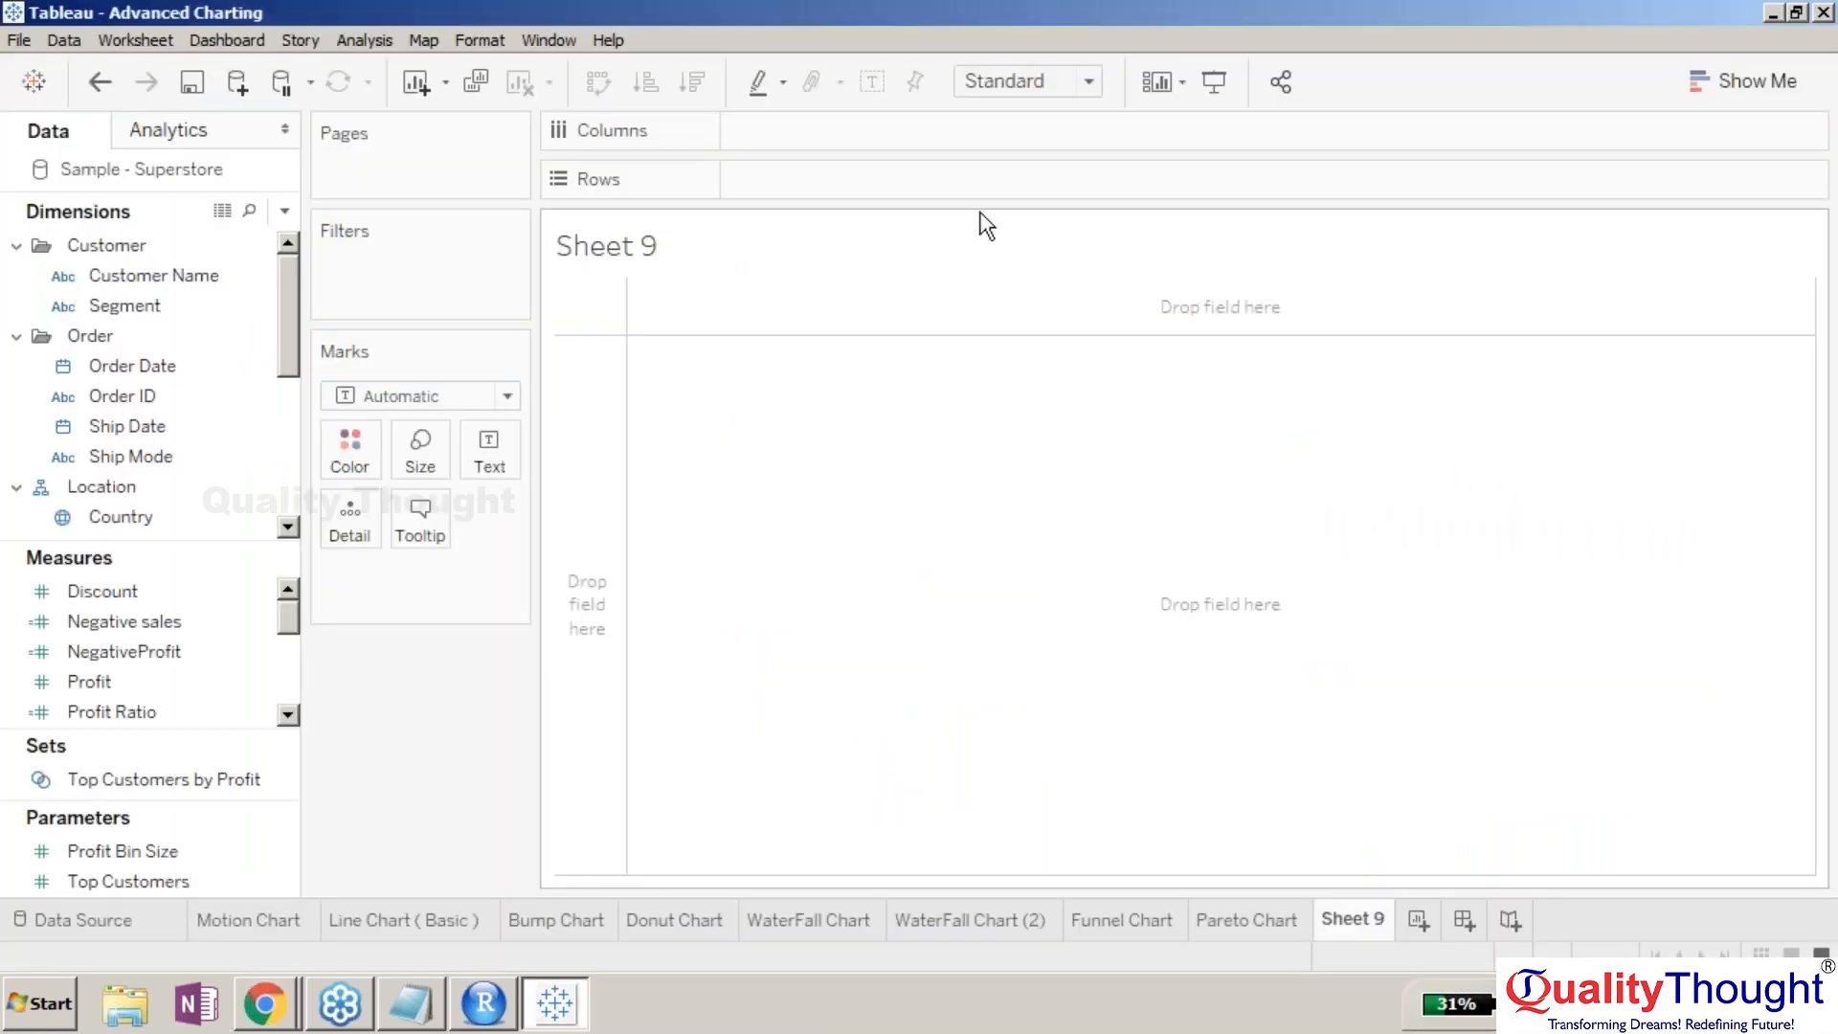
{"action": "double_click", "coordinate": [1010, 17]}
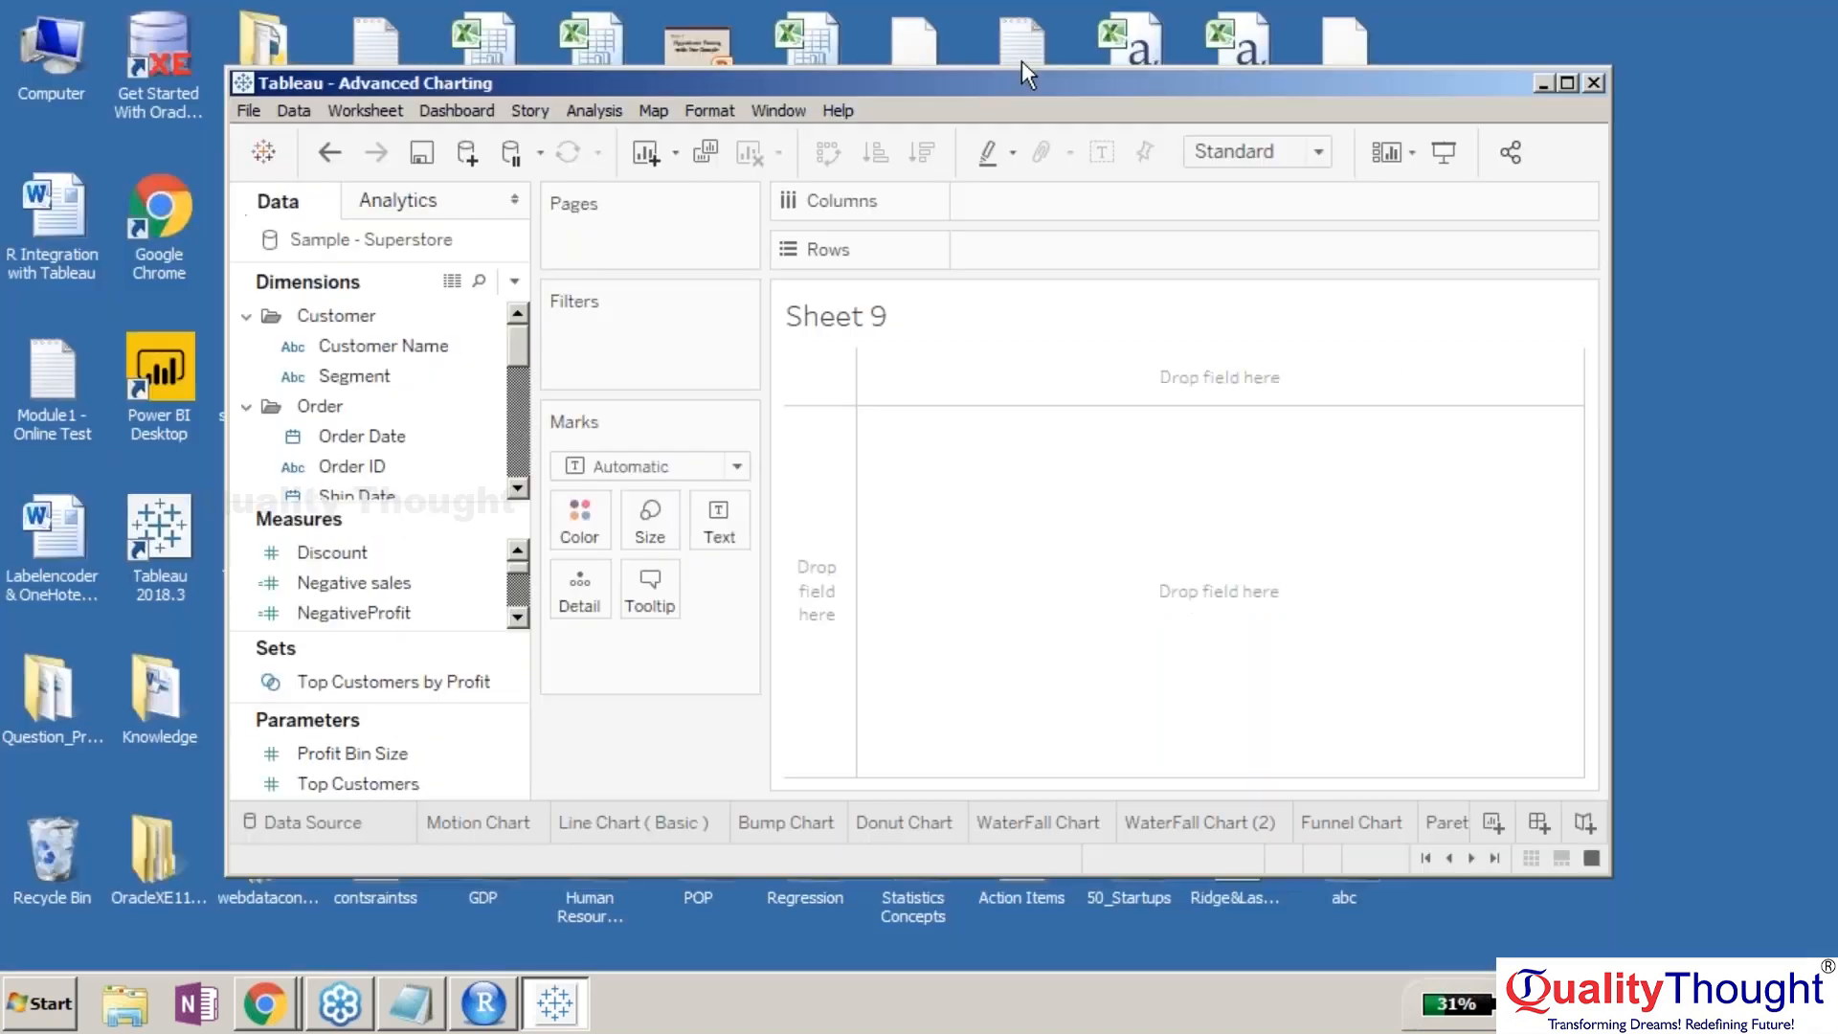
{"action": "double_click", "coordinate": [1014, 82]}
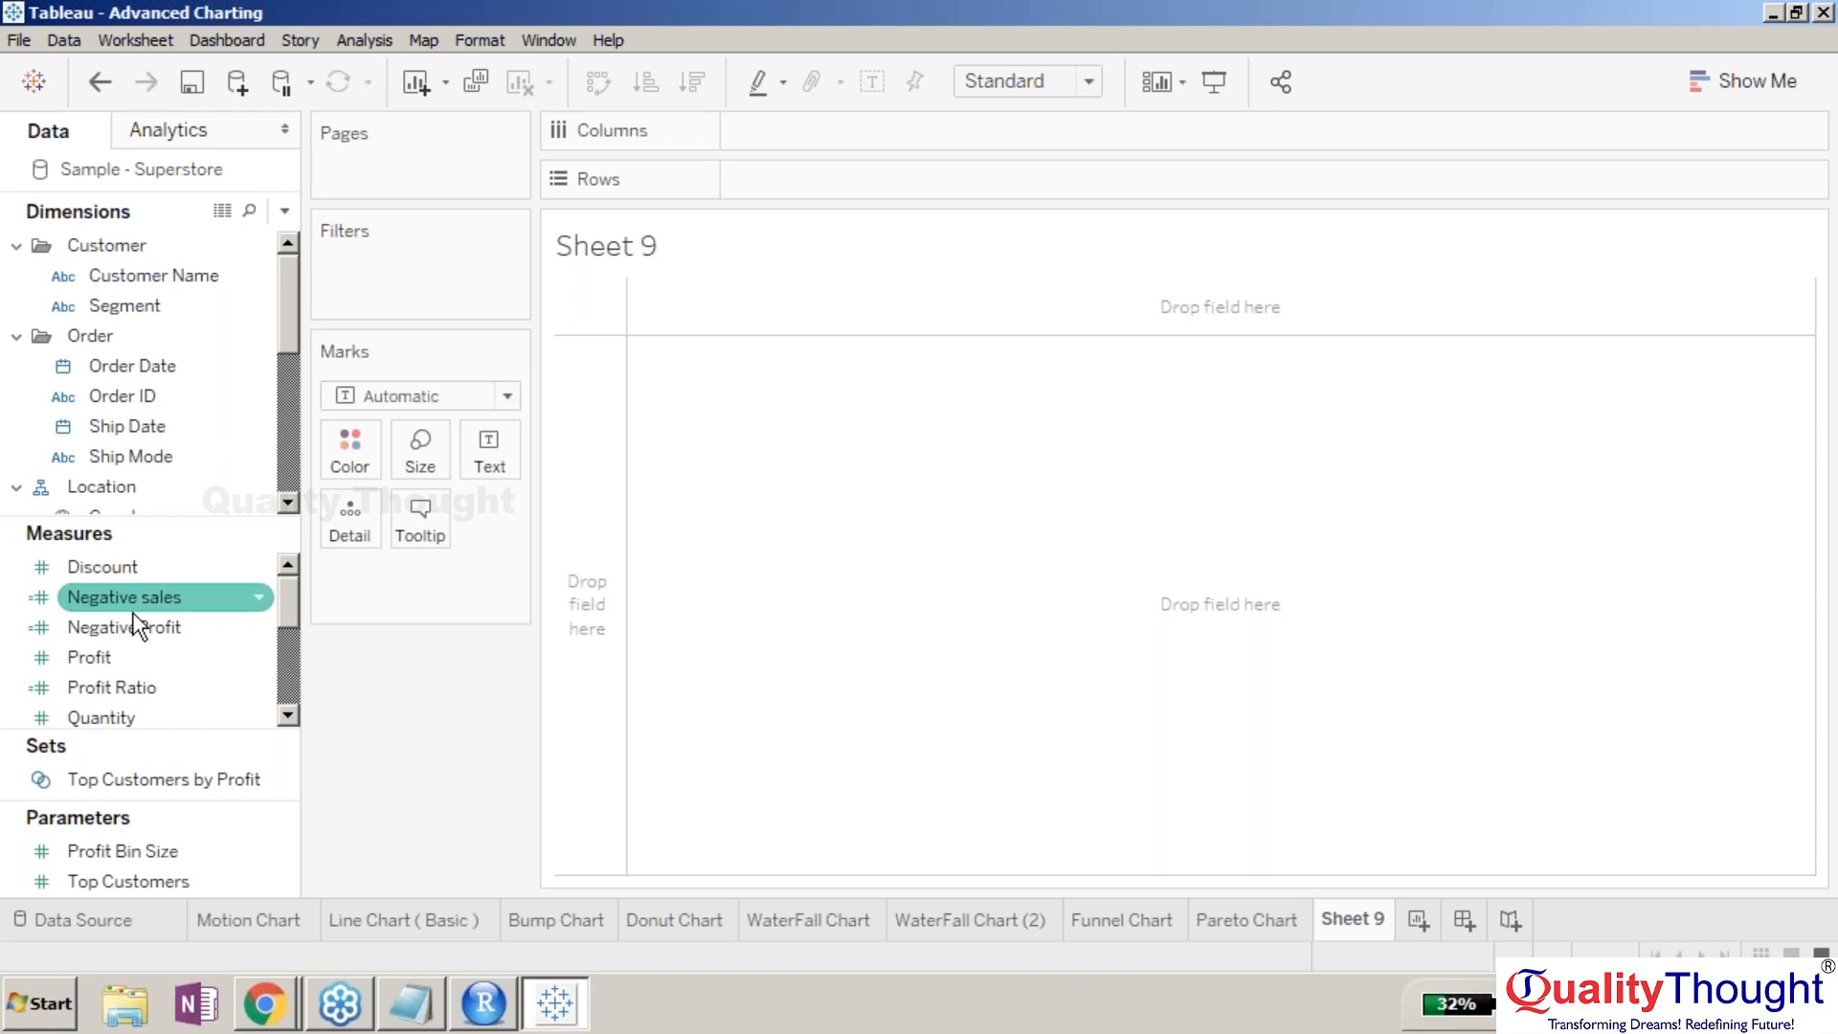
- Create a new calculated field based on the Profit measure
{"action": "left_click", "coordinate": [134, 656]}
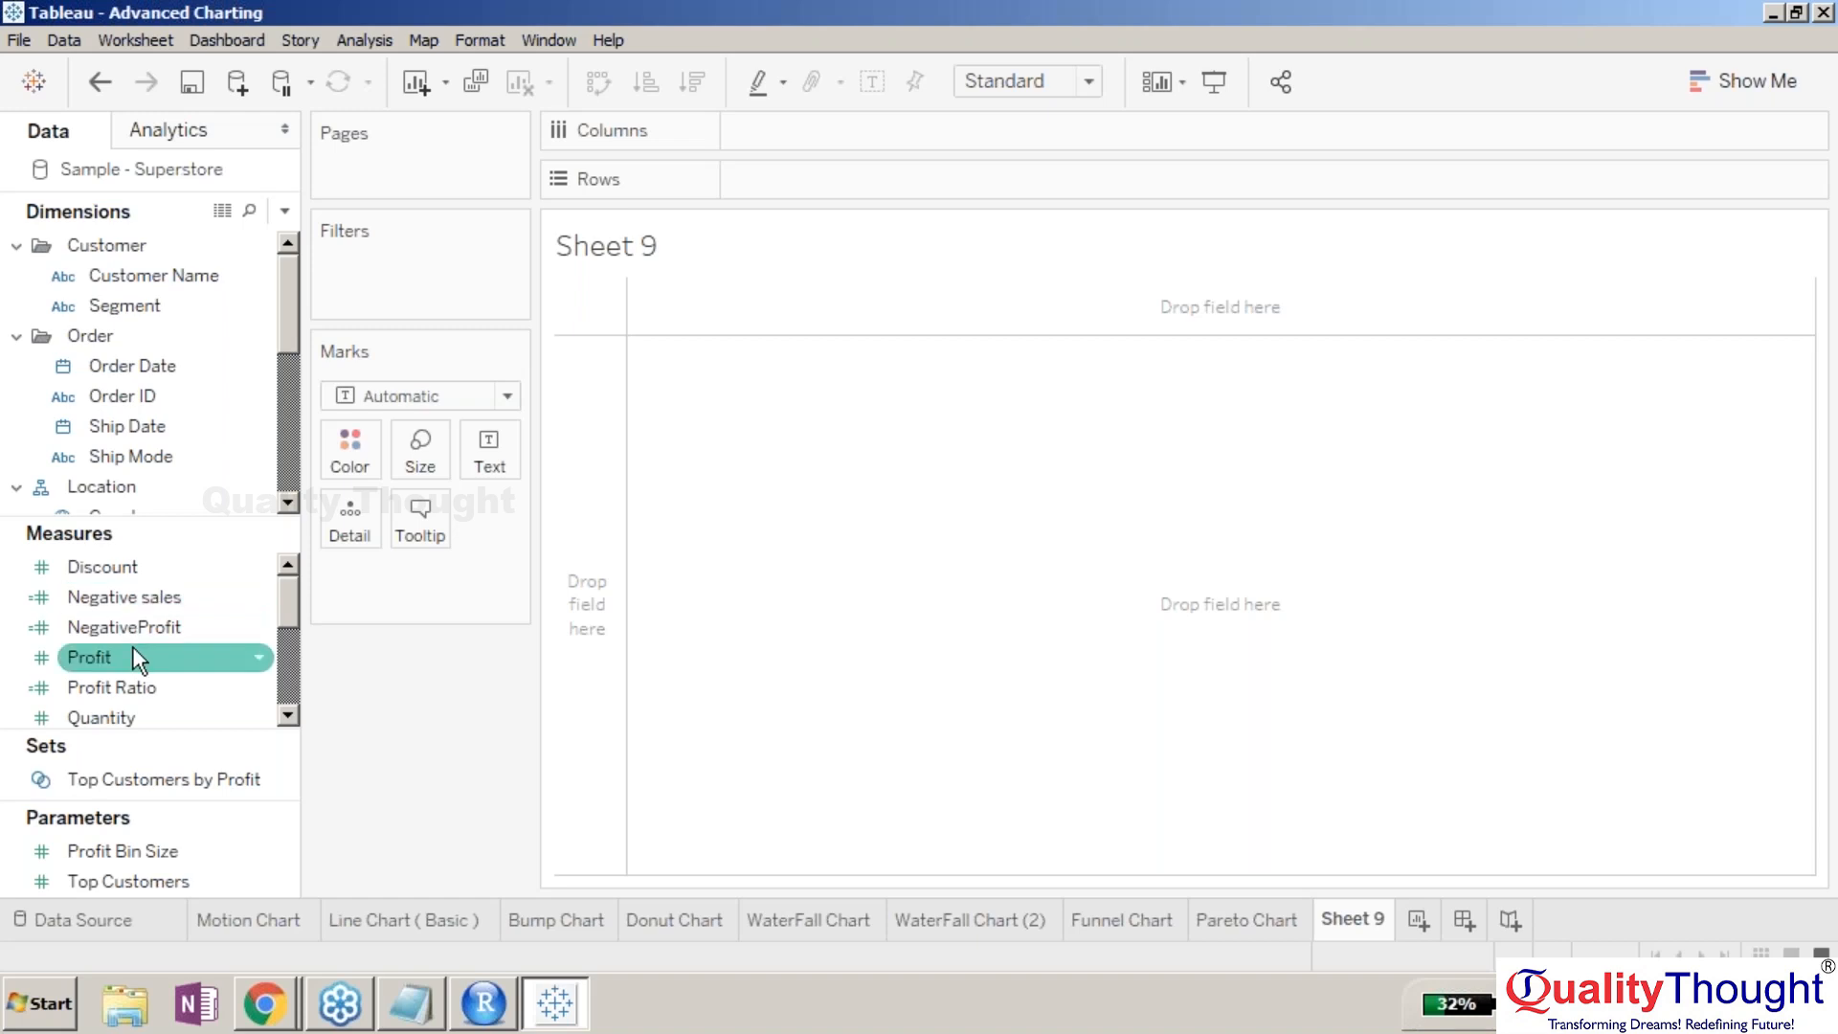
{"action": "left_click", "coordinate": [259, 658]}
{"action": "mouse_move", "coordinate": [421, 329]}
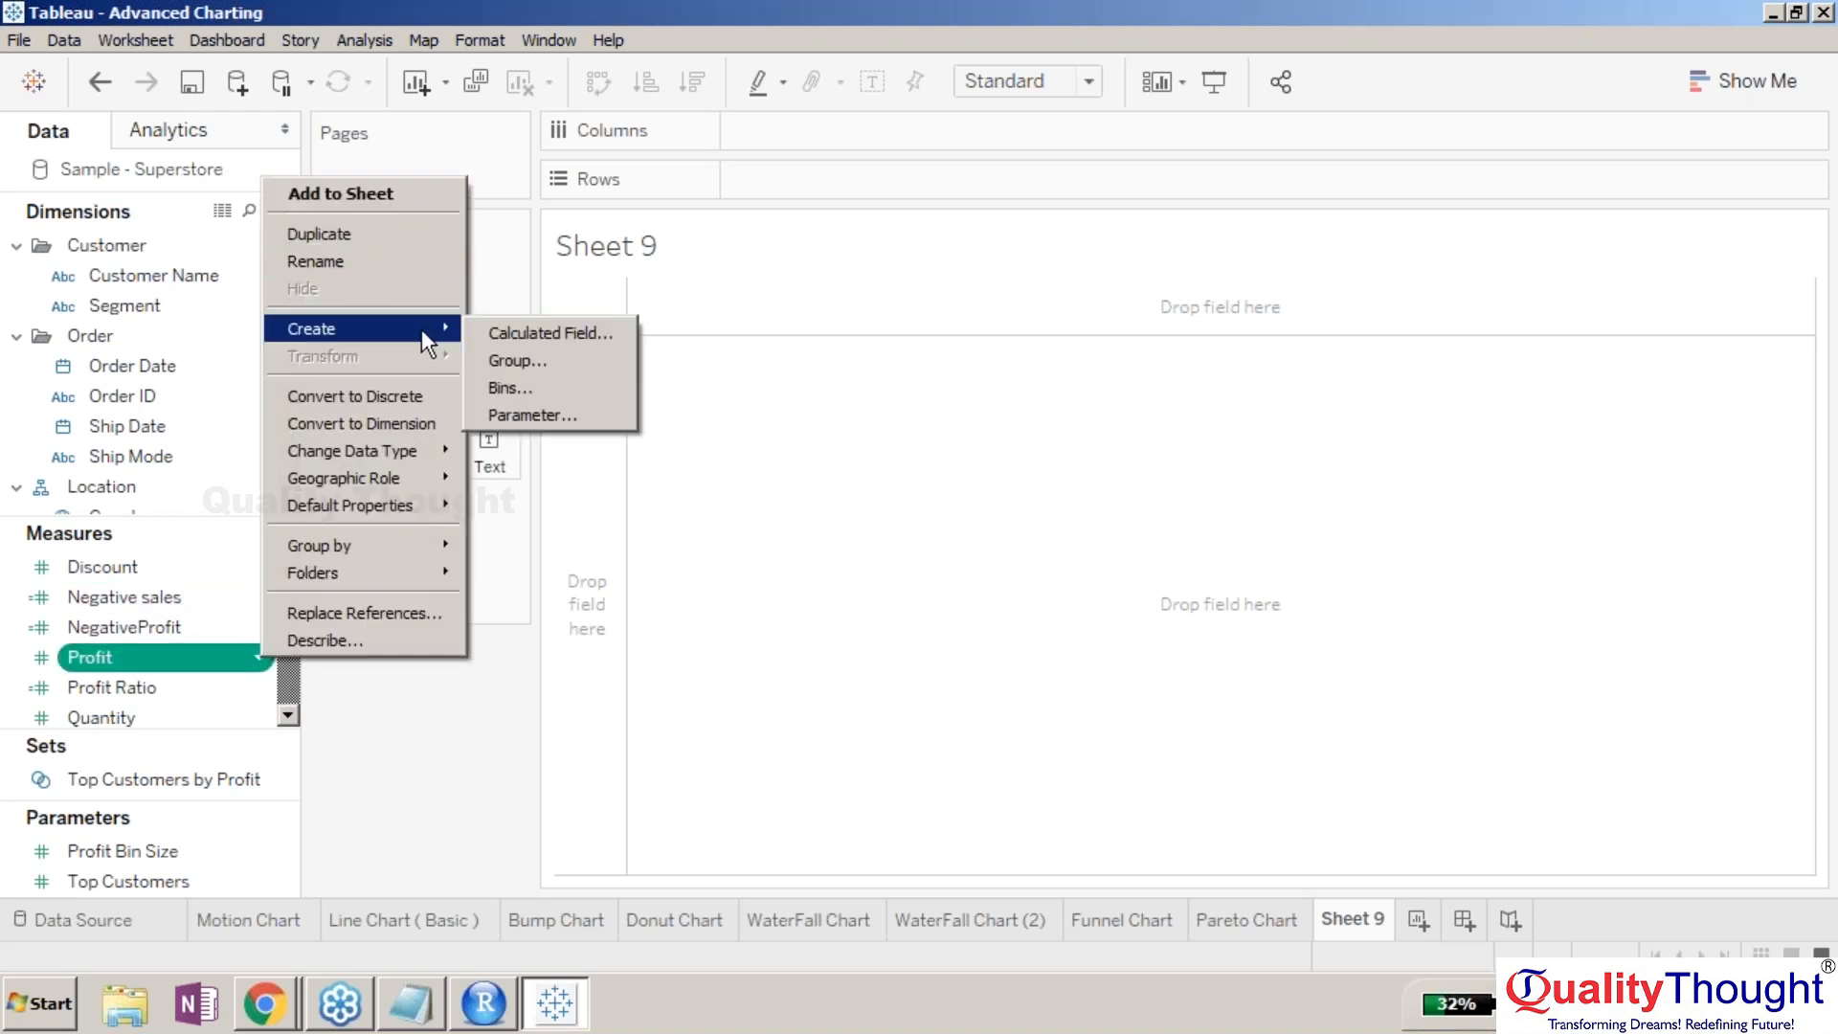
{"action": "left_click", "coordinate": [515, 335]}
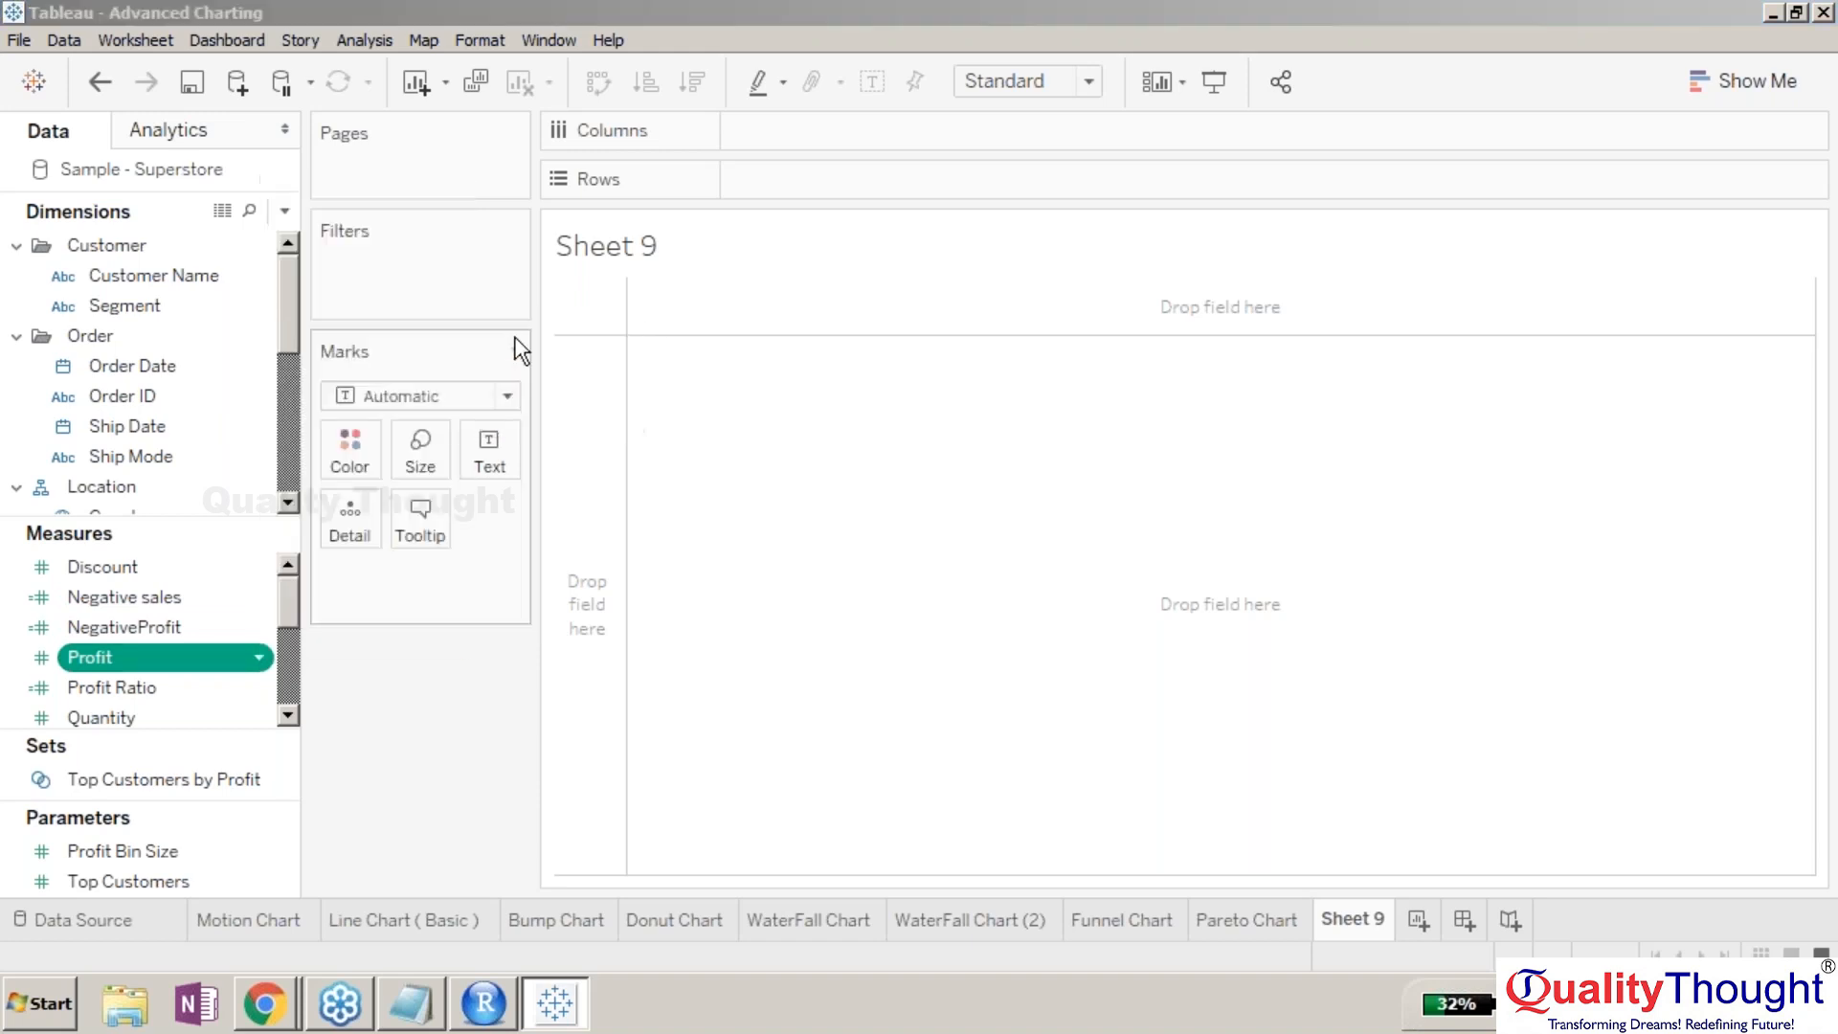
- Search the function list for "scr", review the script function descriptions, and insert SCRIPT_REAL before [Profit] in the formula
{"action": "left_click", "coordinate": [909, 204]}
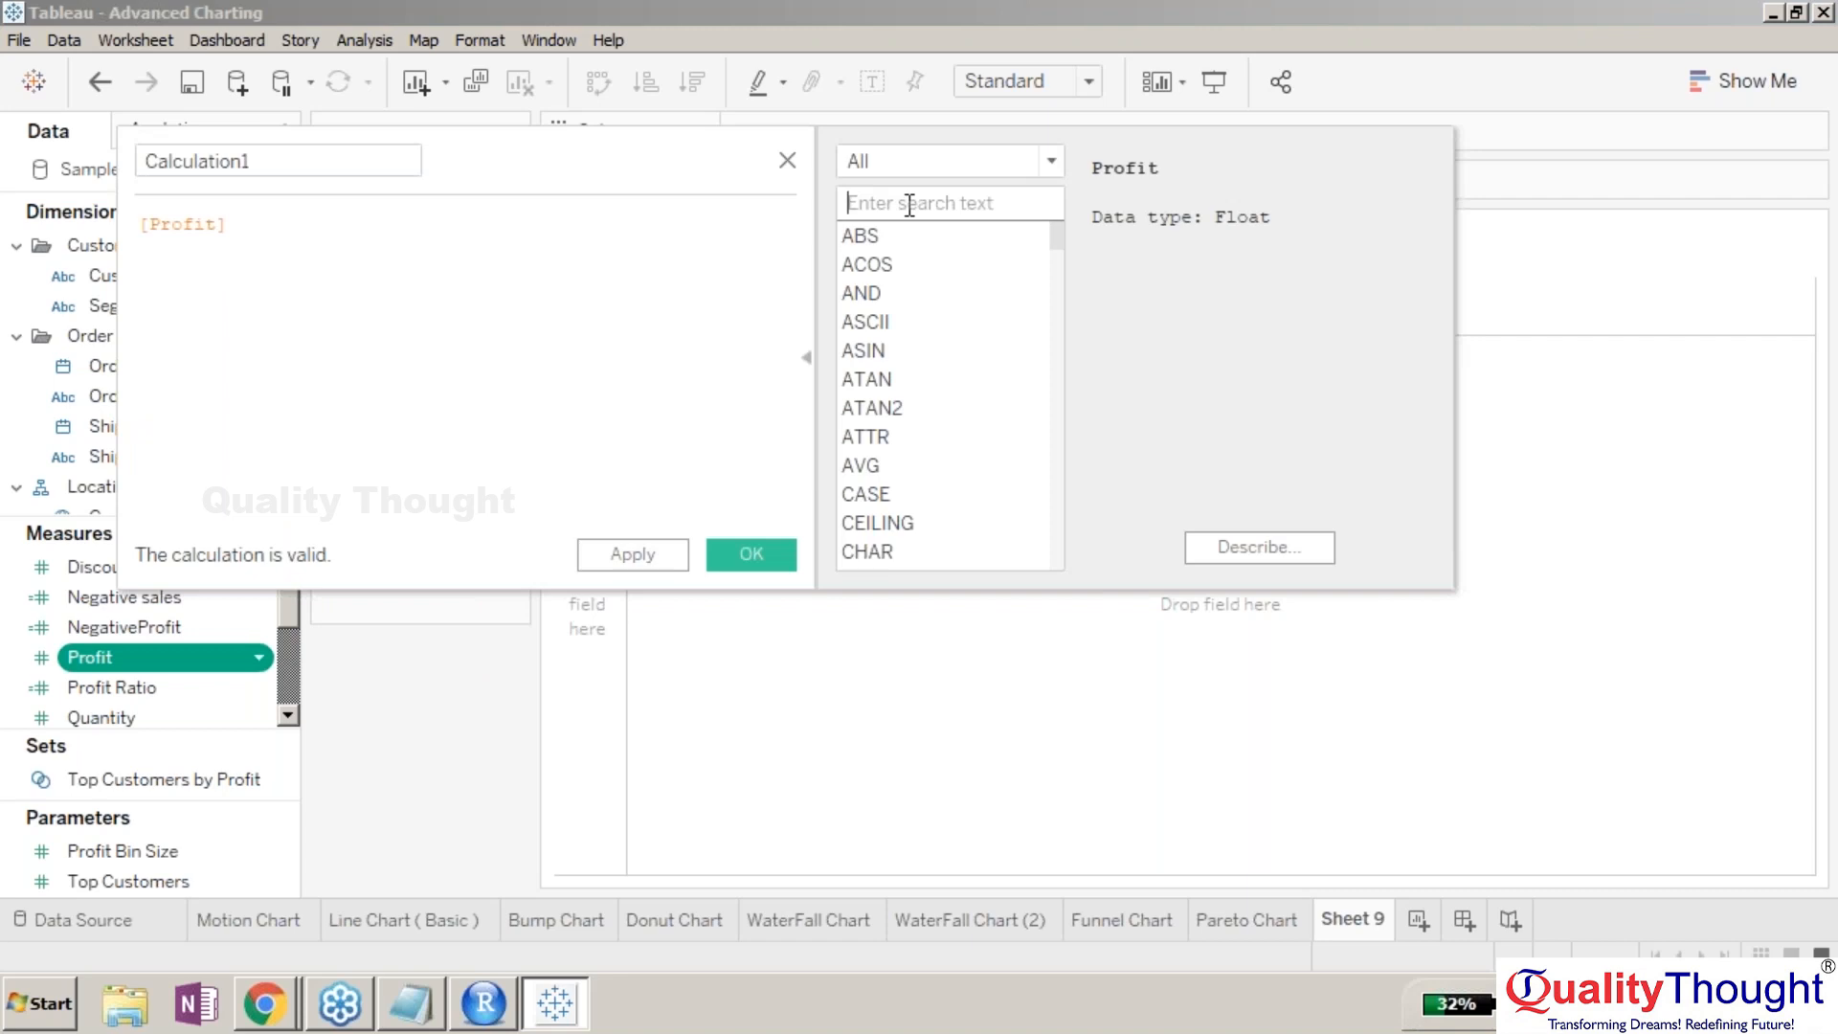
{"action": "type", "text": "scr"}
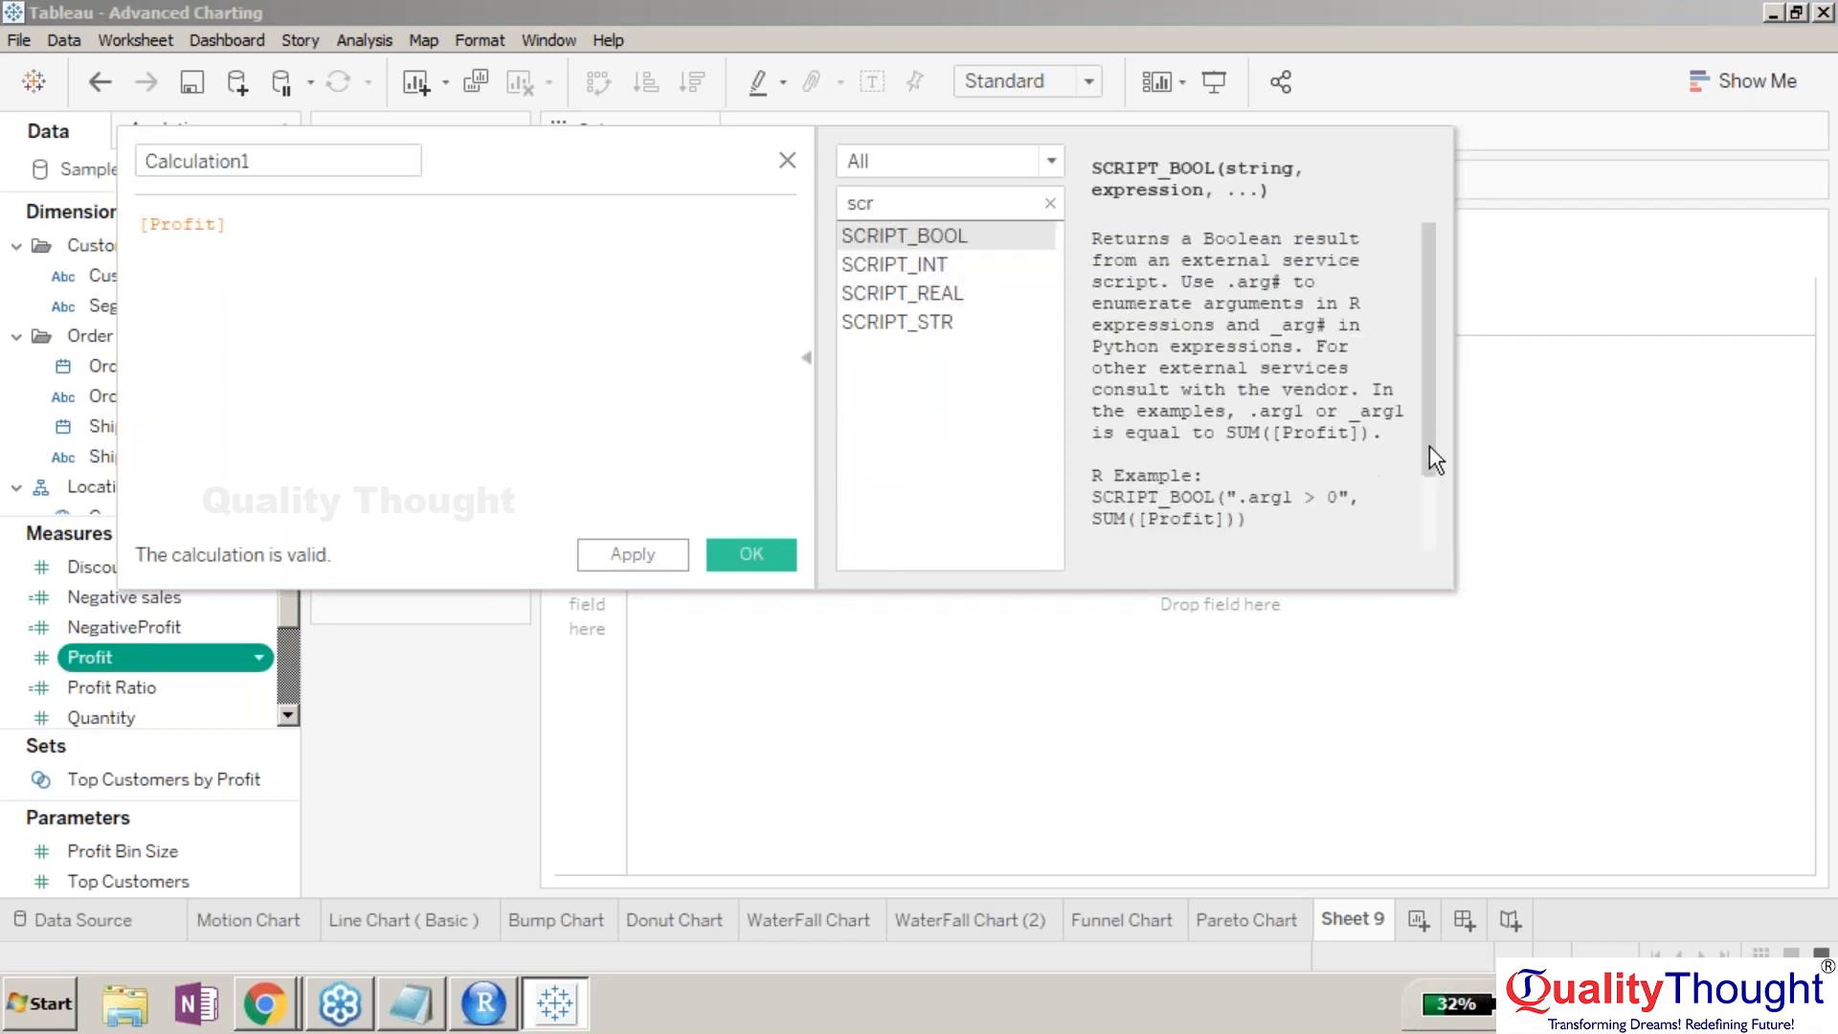
{"action": "mouse_move", "coordinate": [1429, 443]}
{"action": "left_mouse_down"}
{"action": "mouse_move", "coordinate": [1427, 521]}
{"action": "mouse_move", "coordinate": [1419, 347]}
{"action": "mouse_move", "coordinate": [1423, 489]}
{"action": "mouse_move", "coordinate": [1421, 440]}
{"action": "left_mouse_up"}
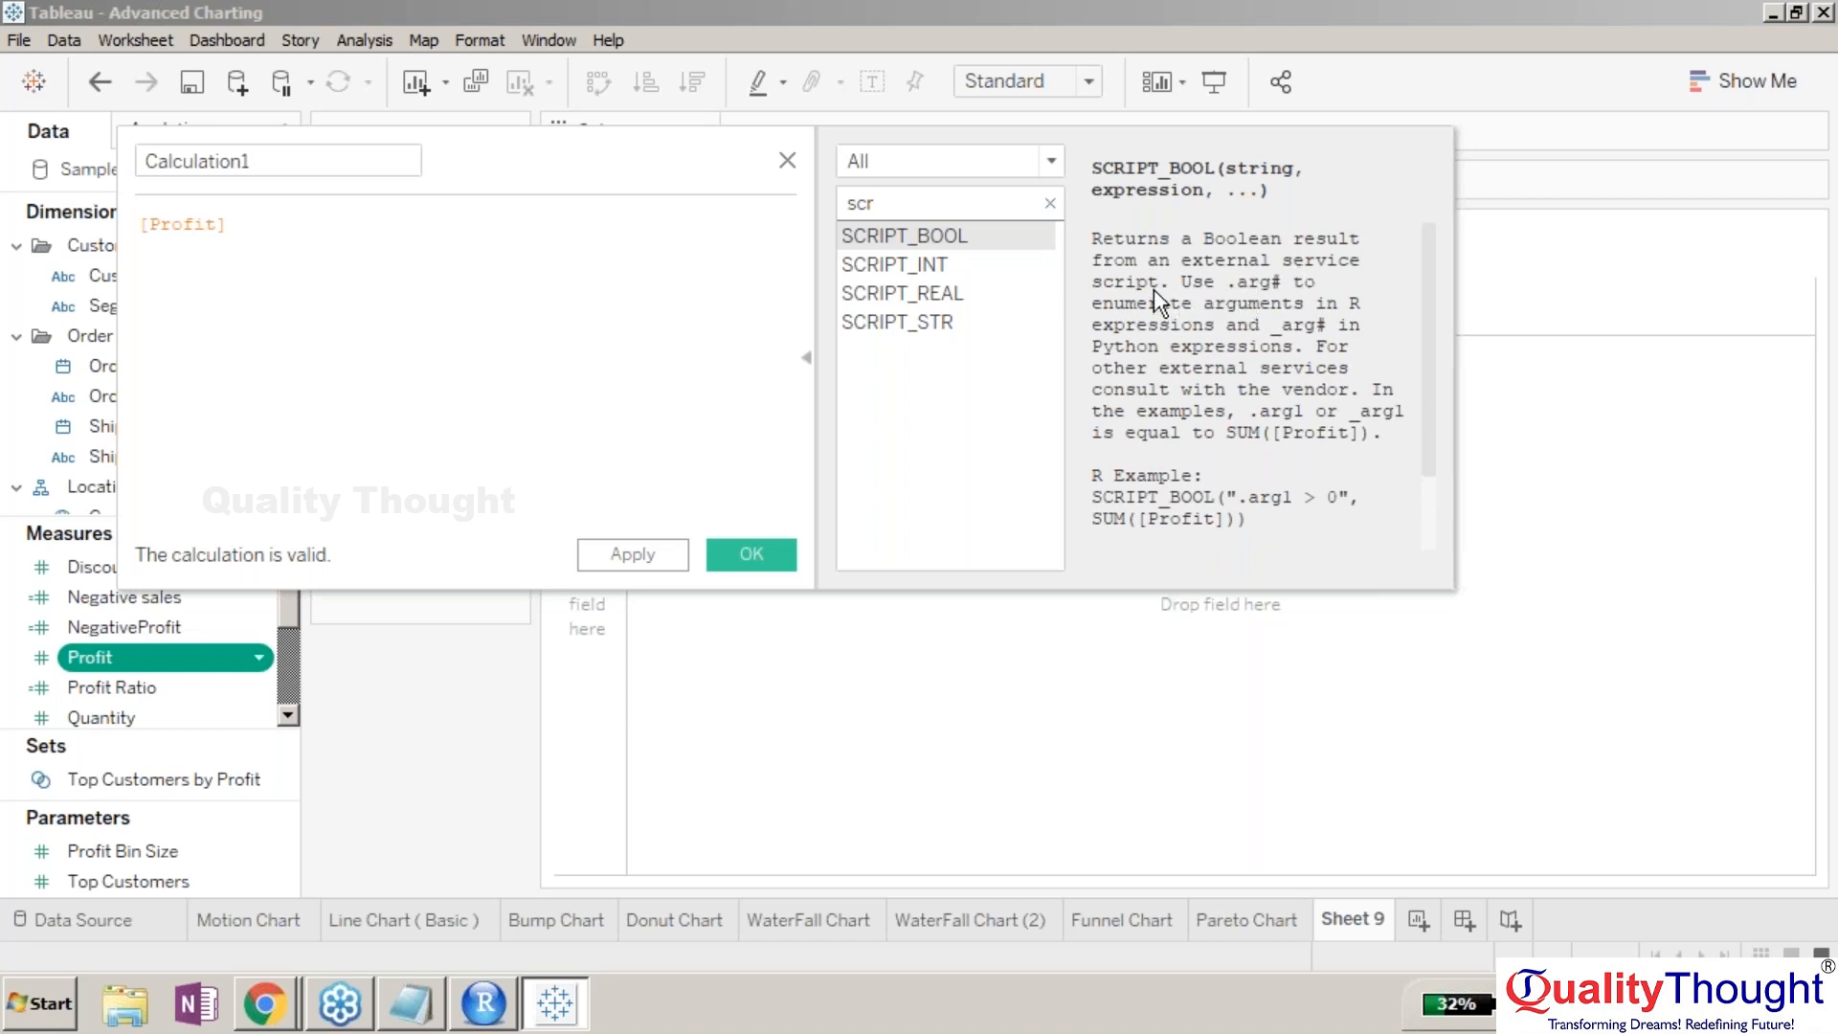
{"action": "left_click", "coordinate": [938, 276]}
{"action": "key", "text": "Down"}
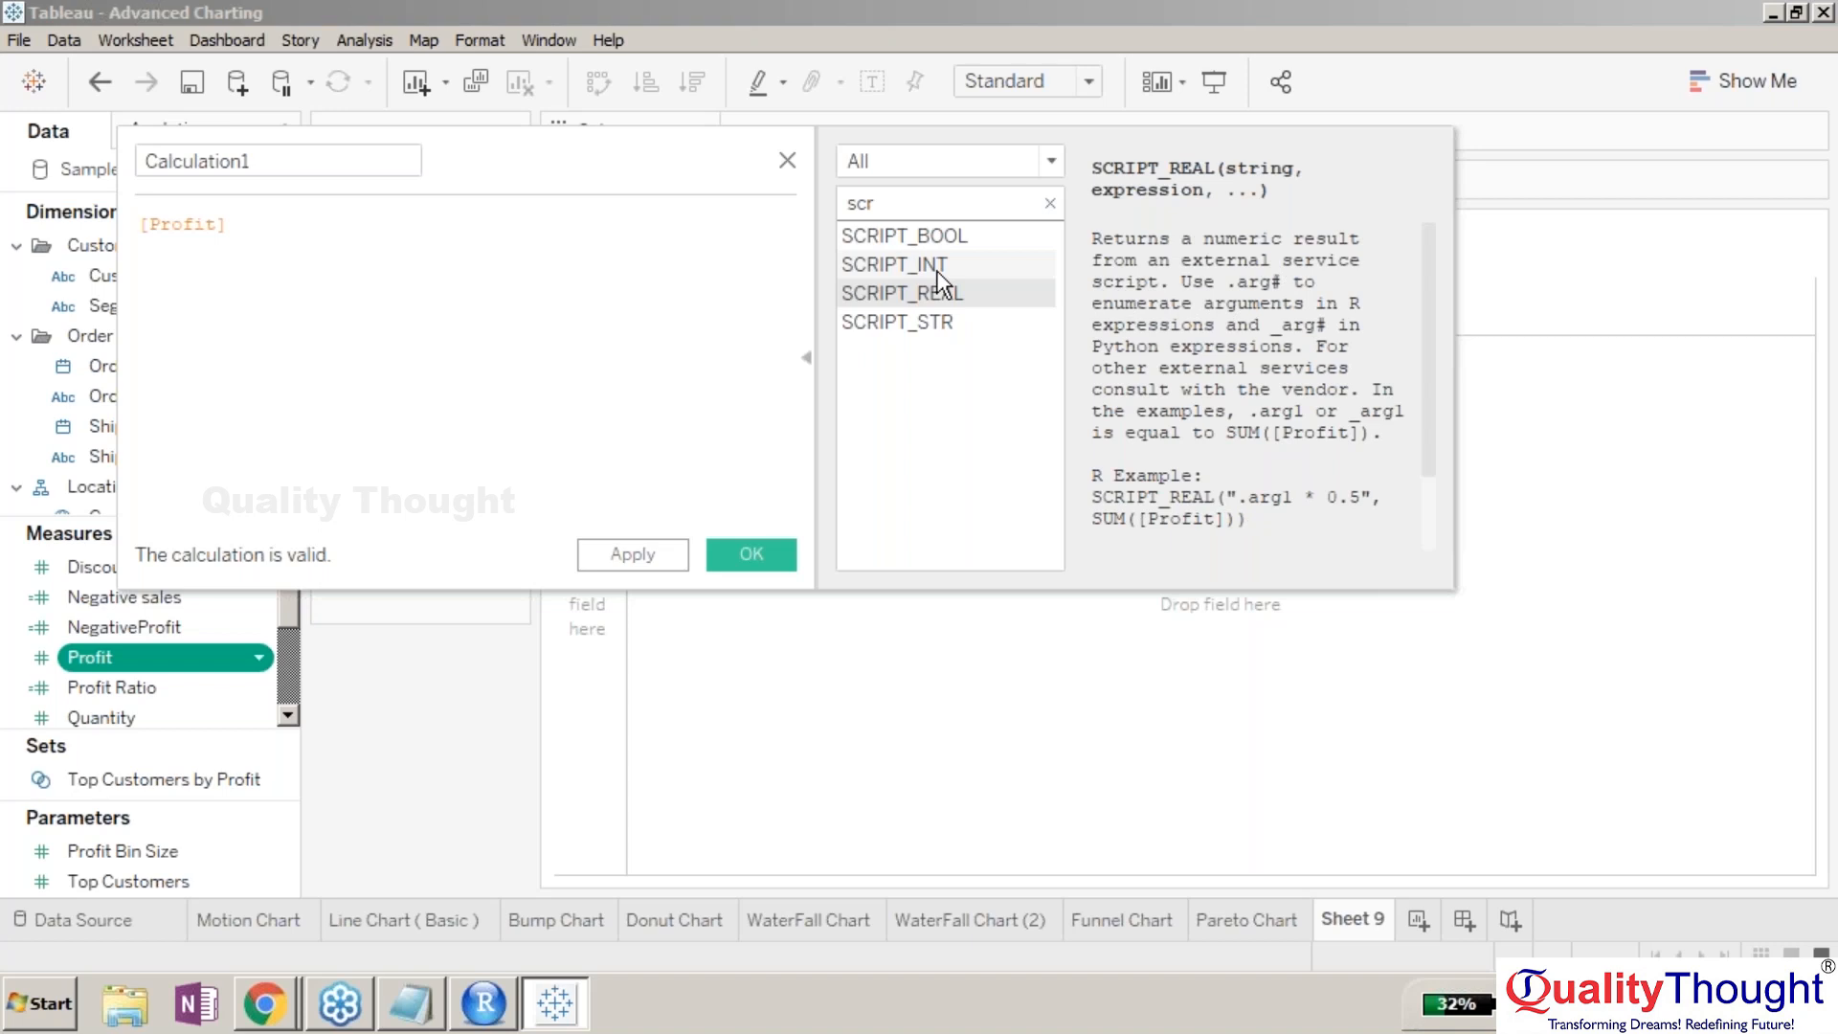
{"action": "key", "text": "Down"}
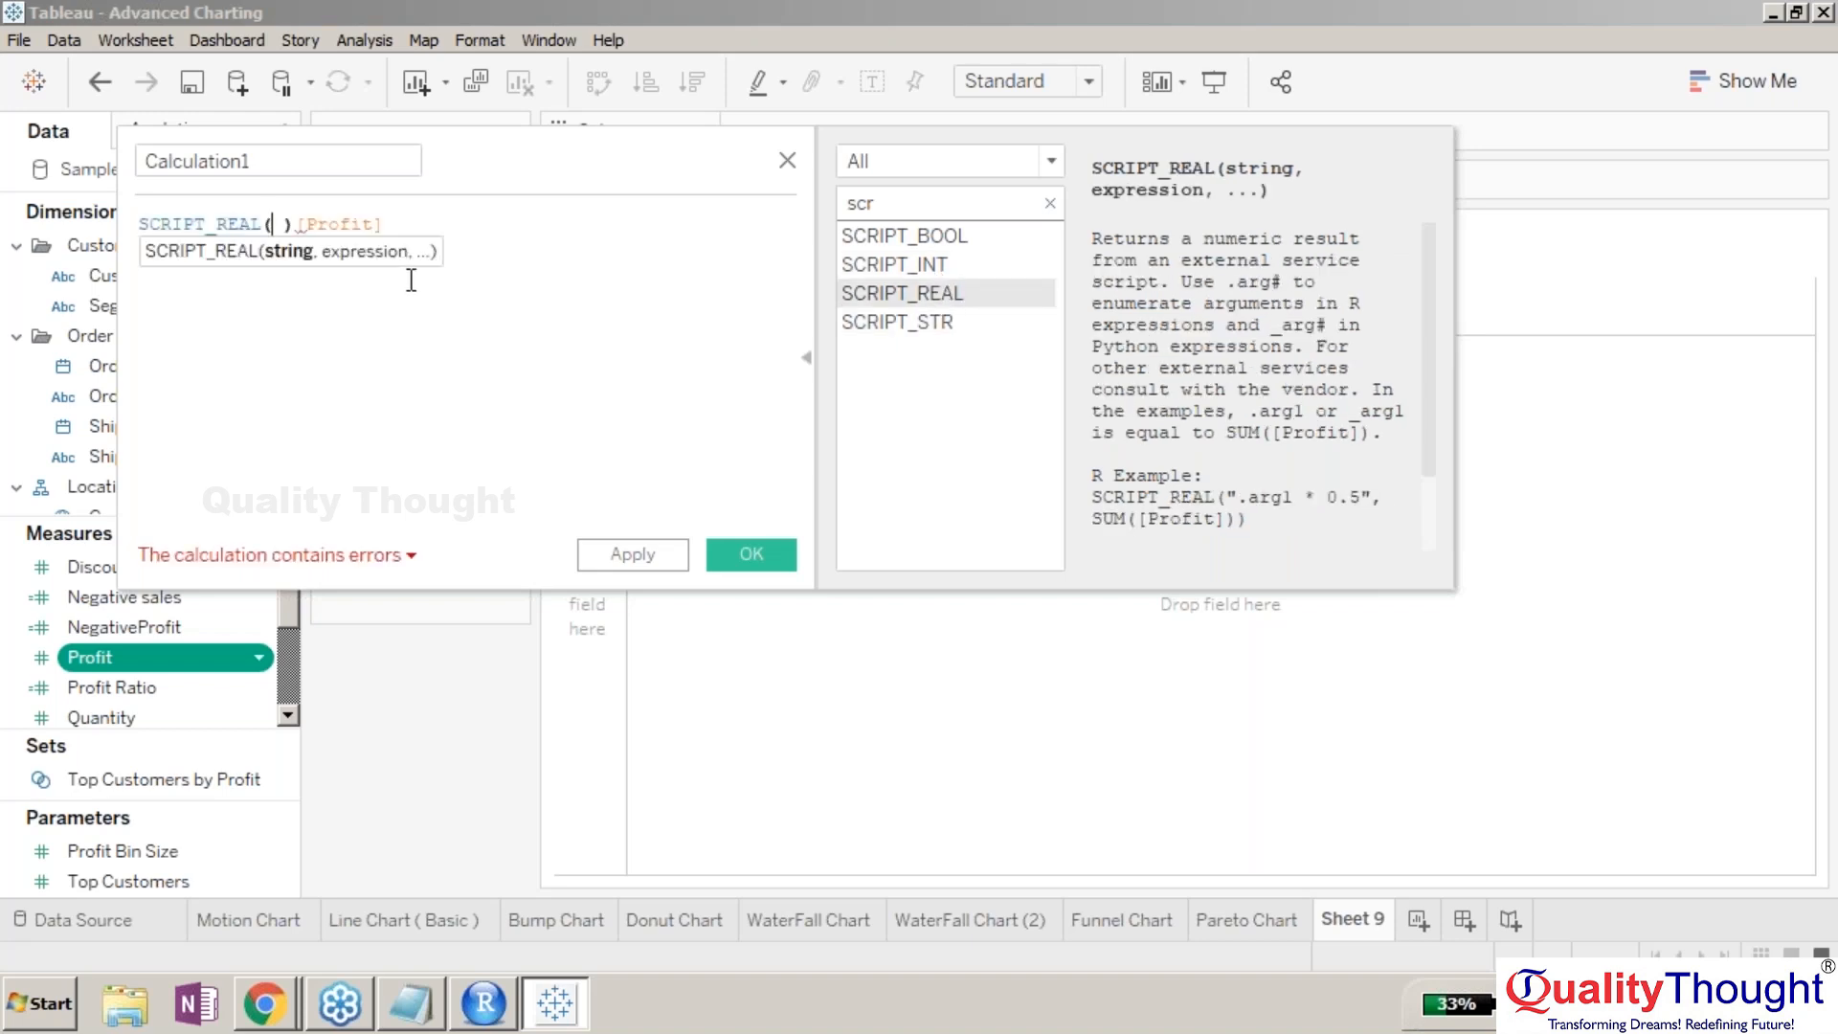
- Enter "log(.arg1)" in quotes as the script string of SCRIPT_REAL, followed by a comma
{"action": "type", "text": "\"\""}
{"action": "key", "text": "Left"}
{"action": "type", "text": "log"}
{"action": "left_click_drag", "start_coordinate": [1427, 377], "coordinate": [1426, 424]}
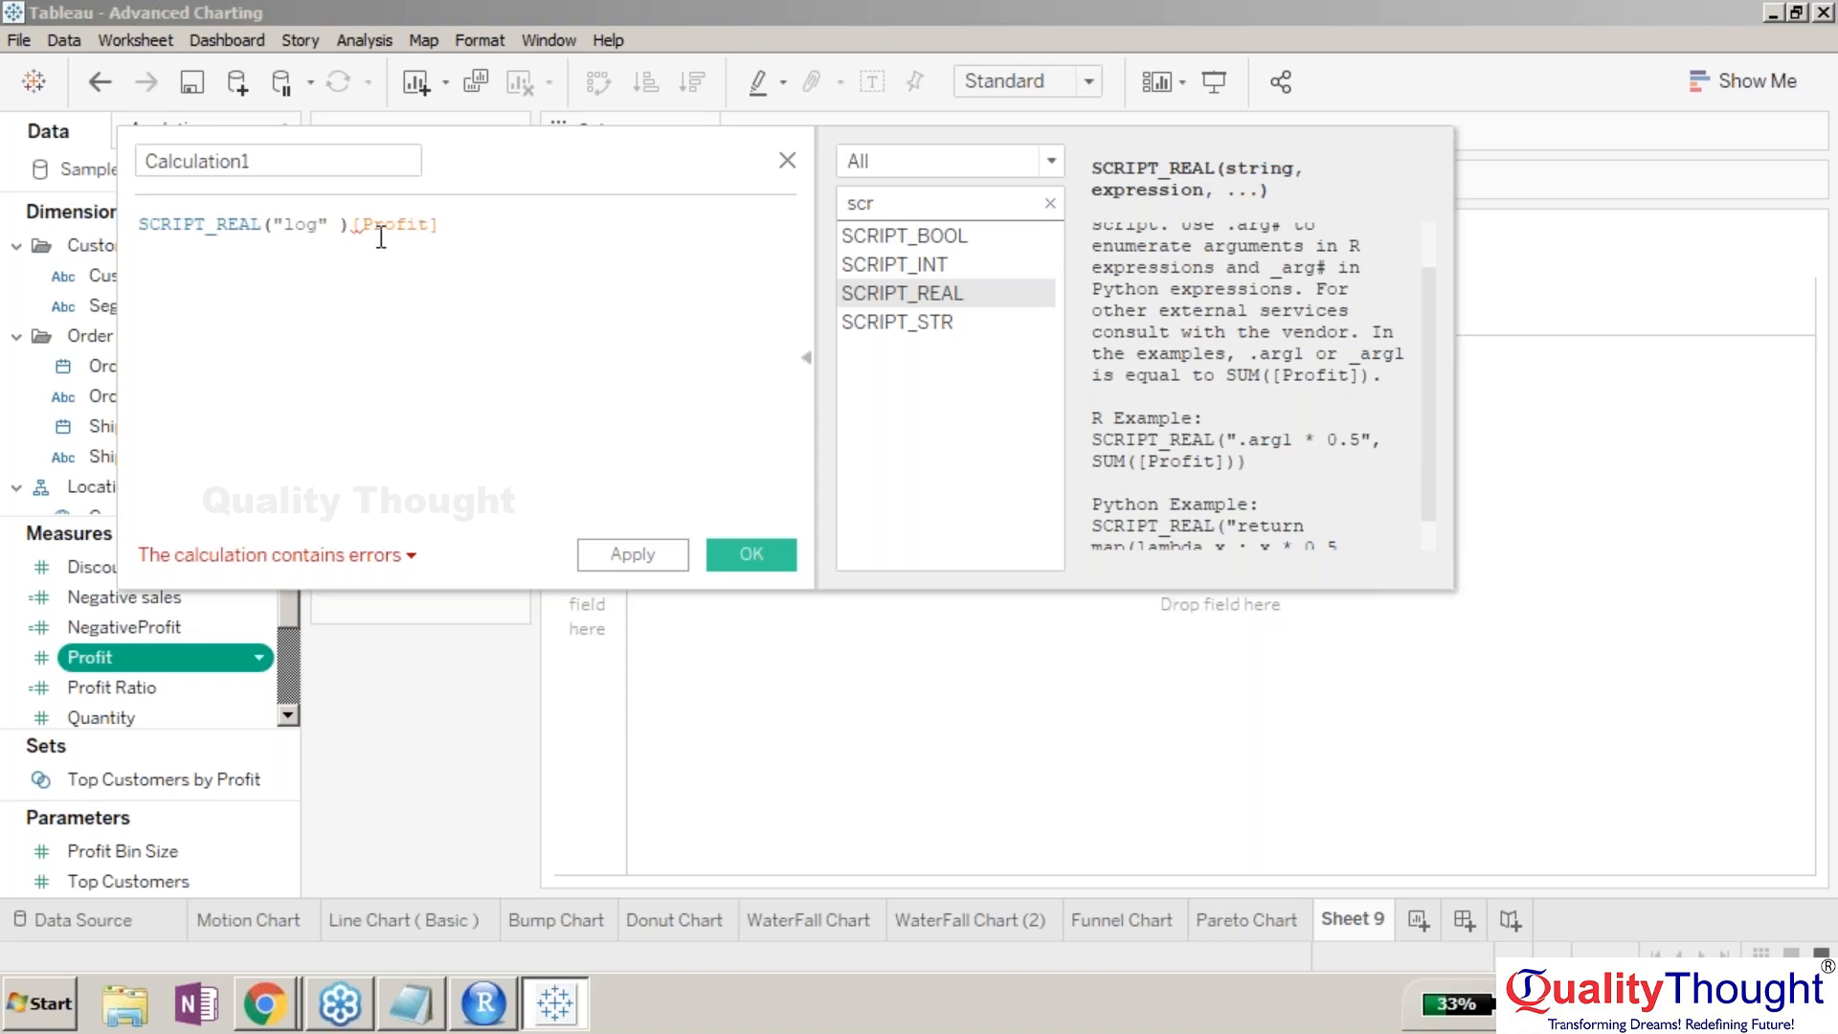
{"action": "type", "text": "(.arg1"}
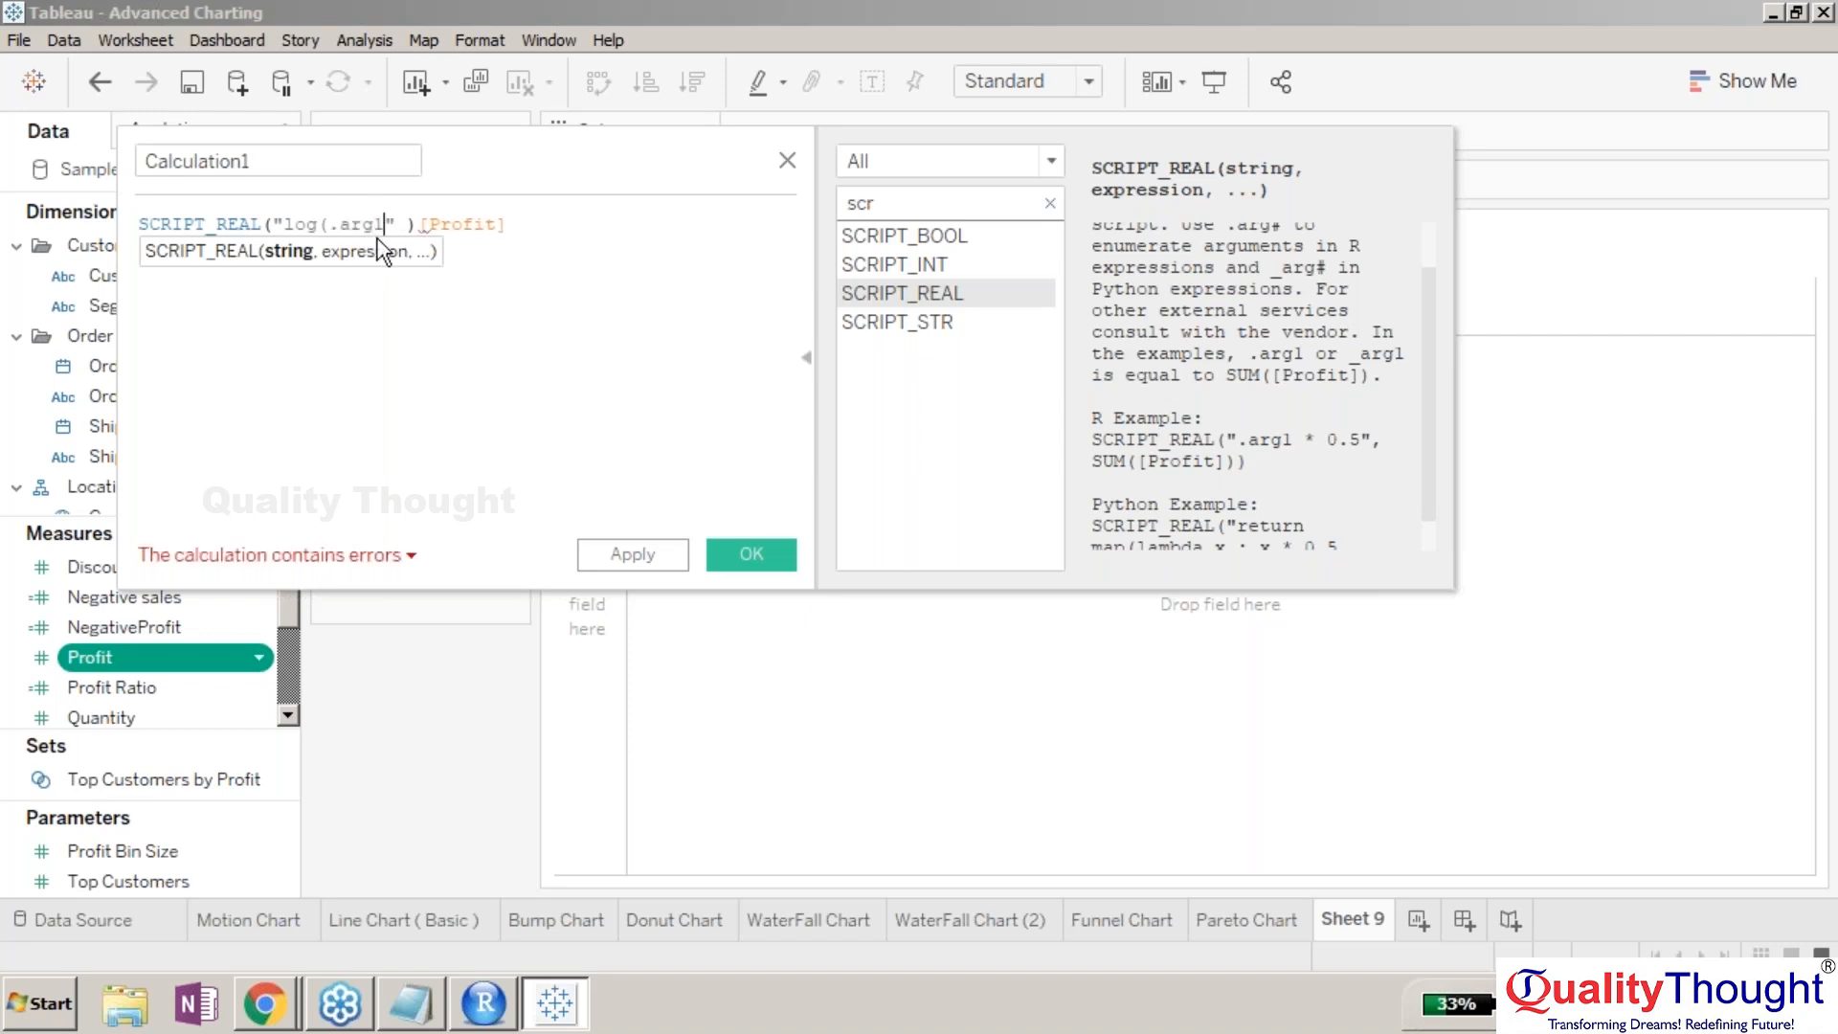
{"action": "type", "text": ")"}
{"action": "type", "text": ","}
- Wrap [Profit] in sum() as the second argument of SCRIPT_REAL and complete the formula's closing parentheses
{"action": "left_click", "coordinate": [438, 226]}
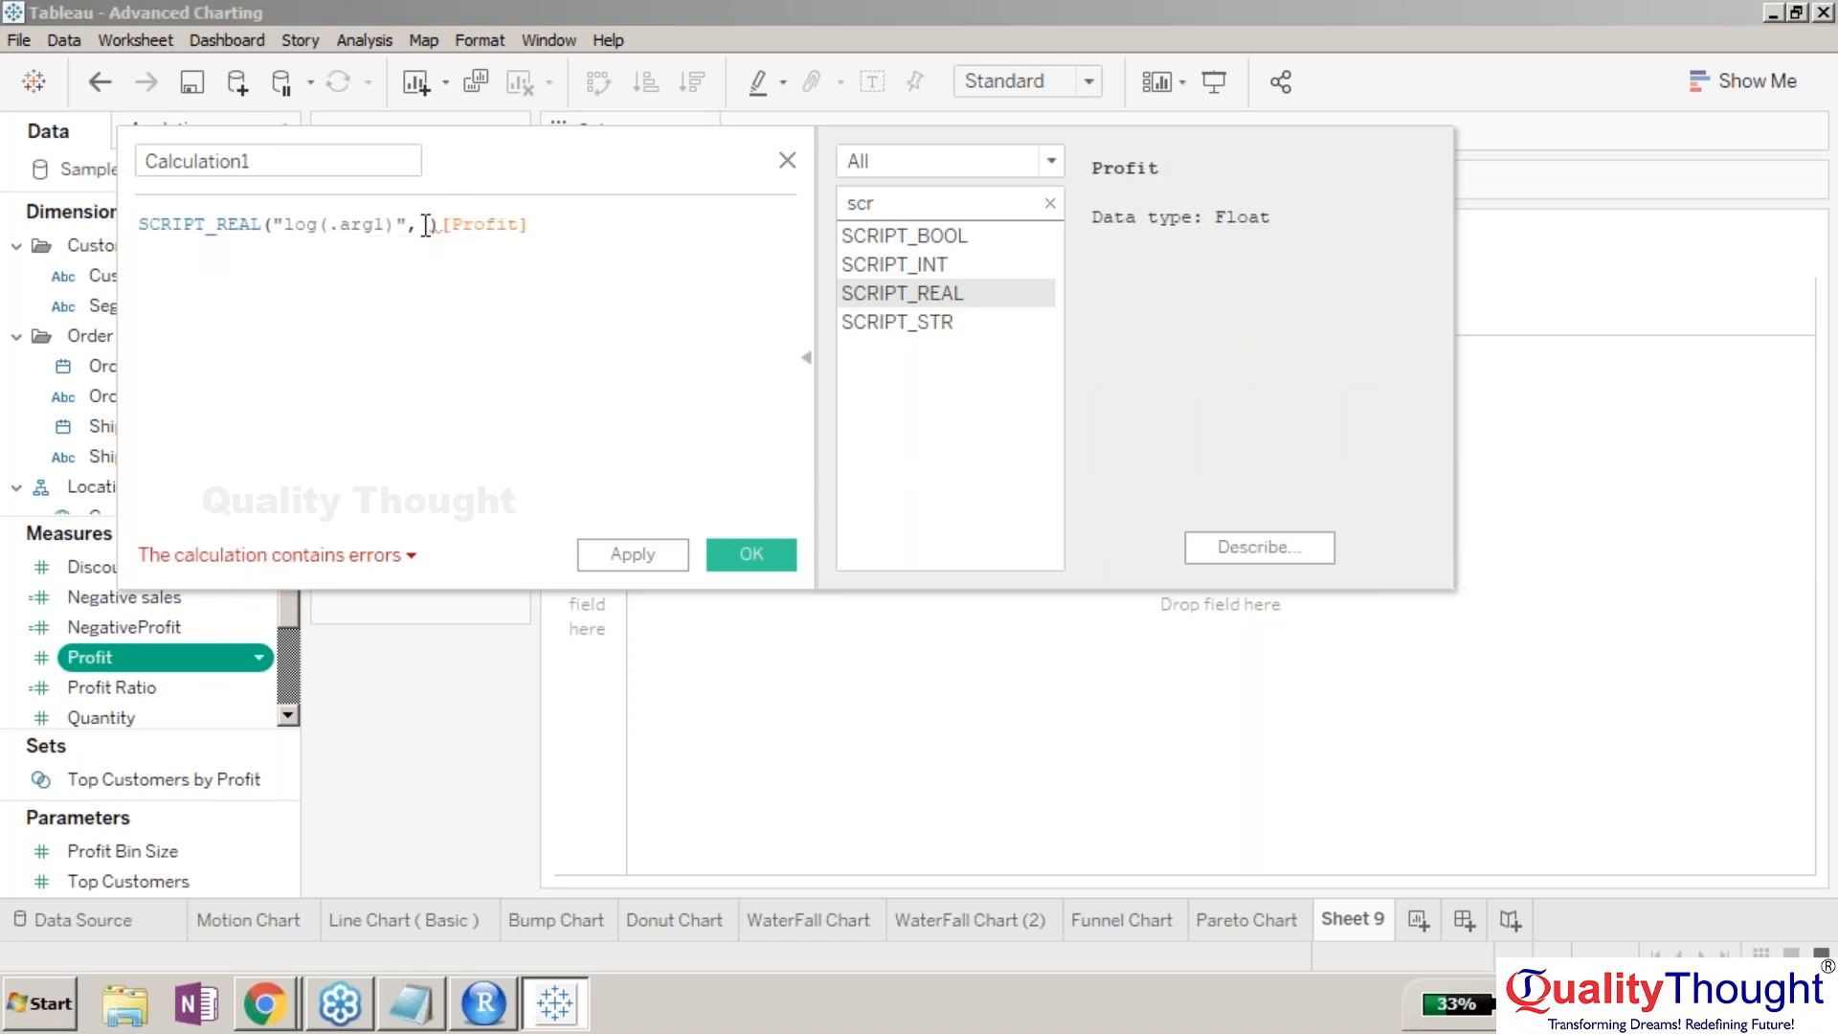
{"action": "key", "text": "BackSpace"}
{"action": "type", "text": "sum"}
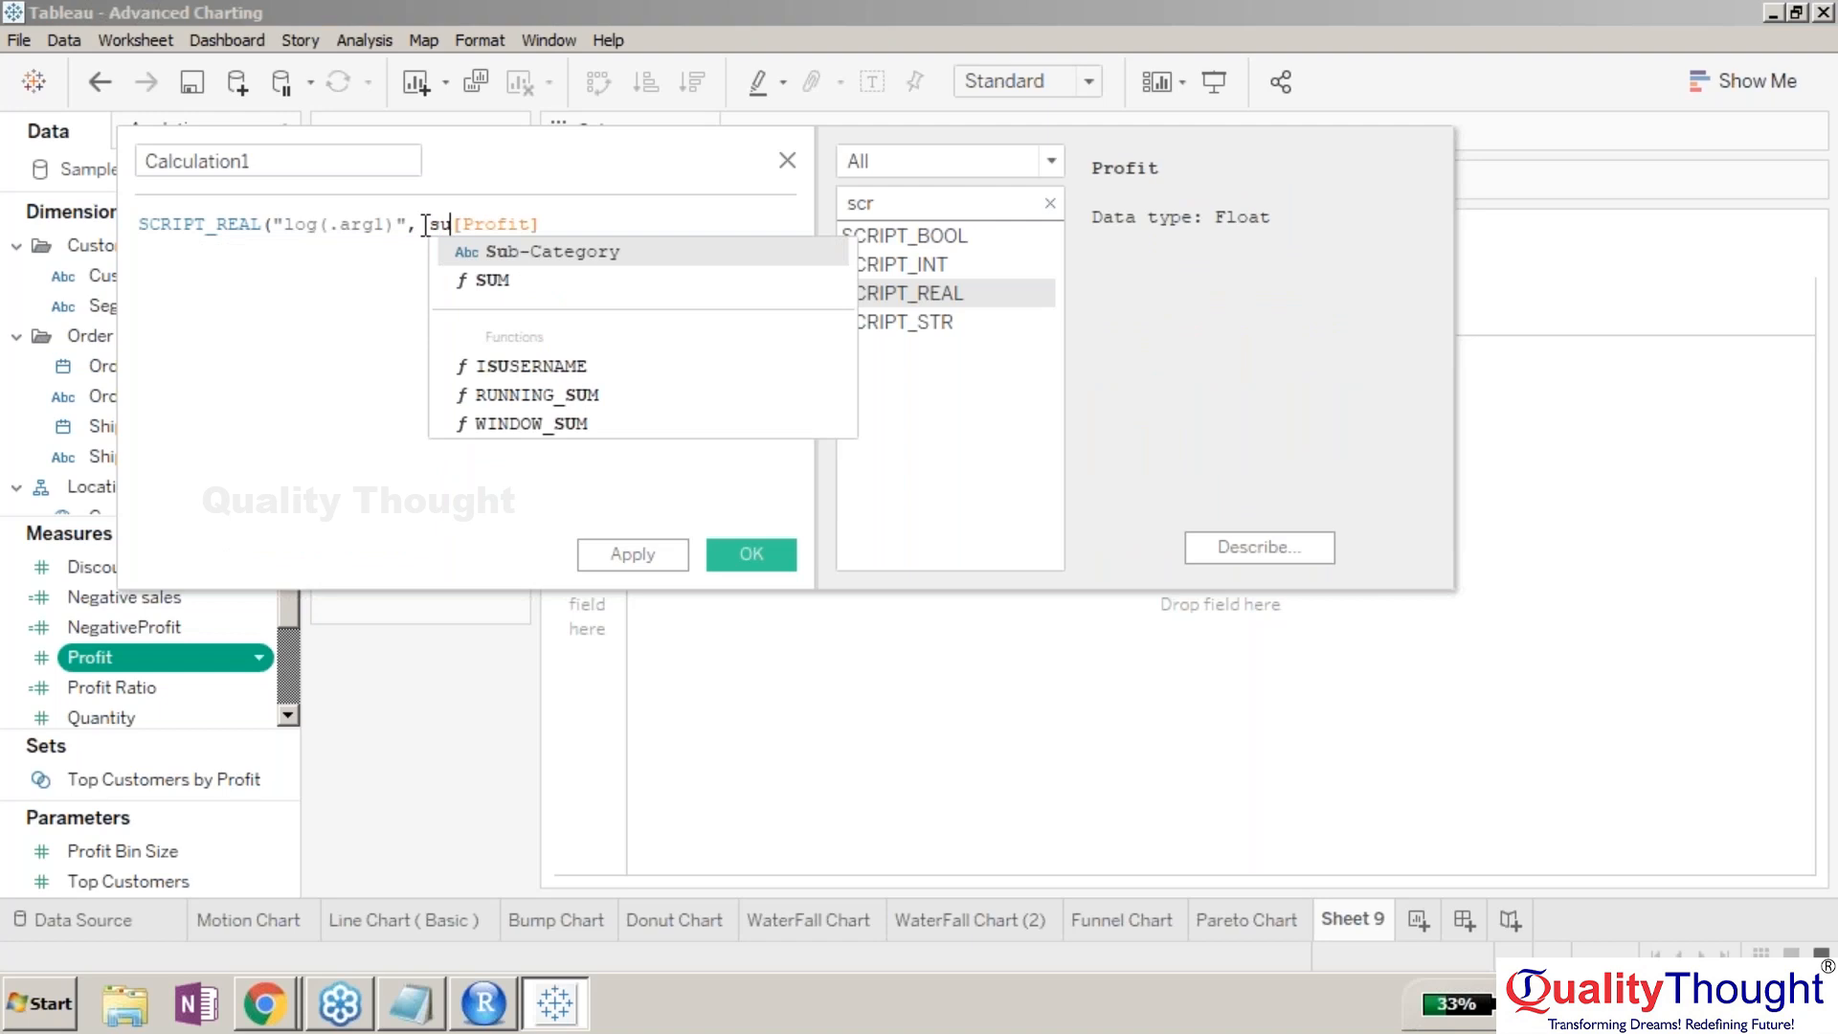
{"action": "type", "text": "("}
{"action": "left_click", "coordinate": [564, 222]}
{"action": "type", "text": ")"}
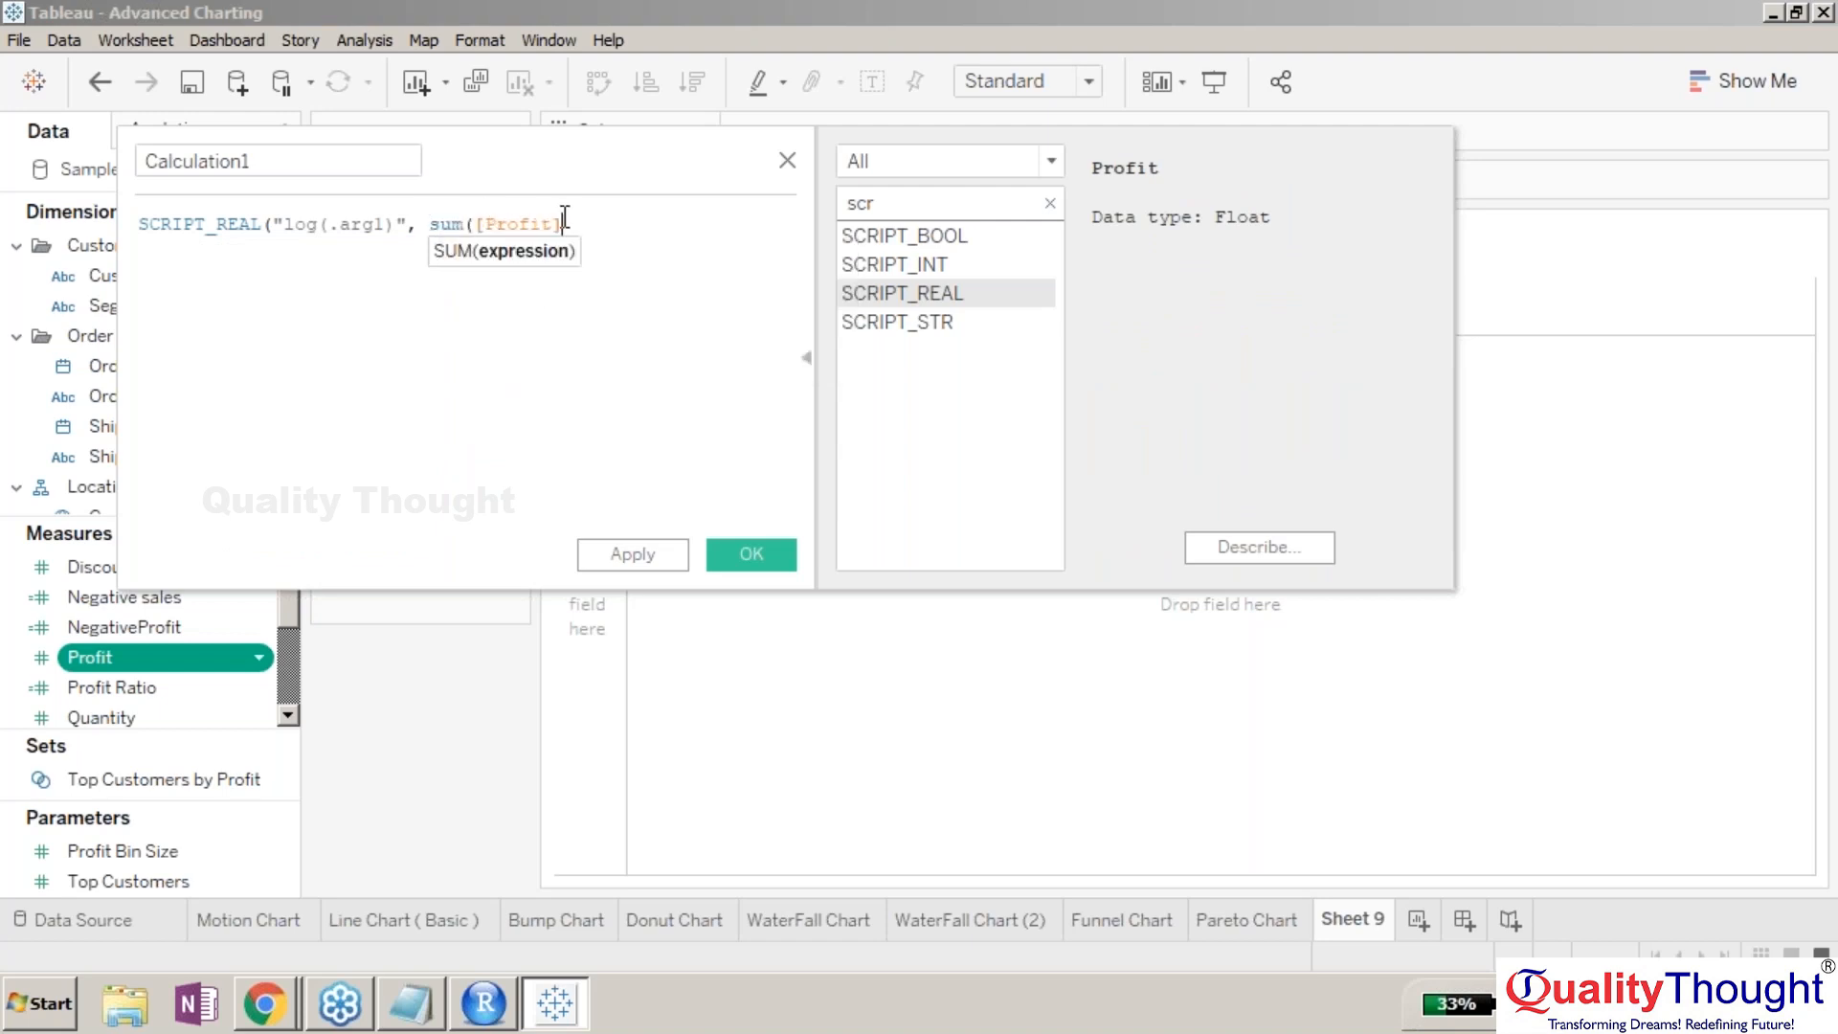
{"action": "type", "text": ")"}
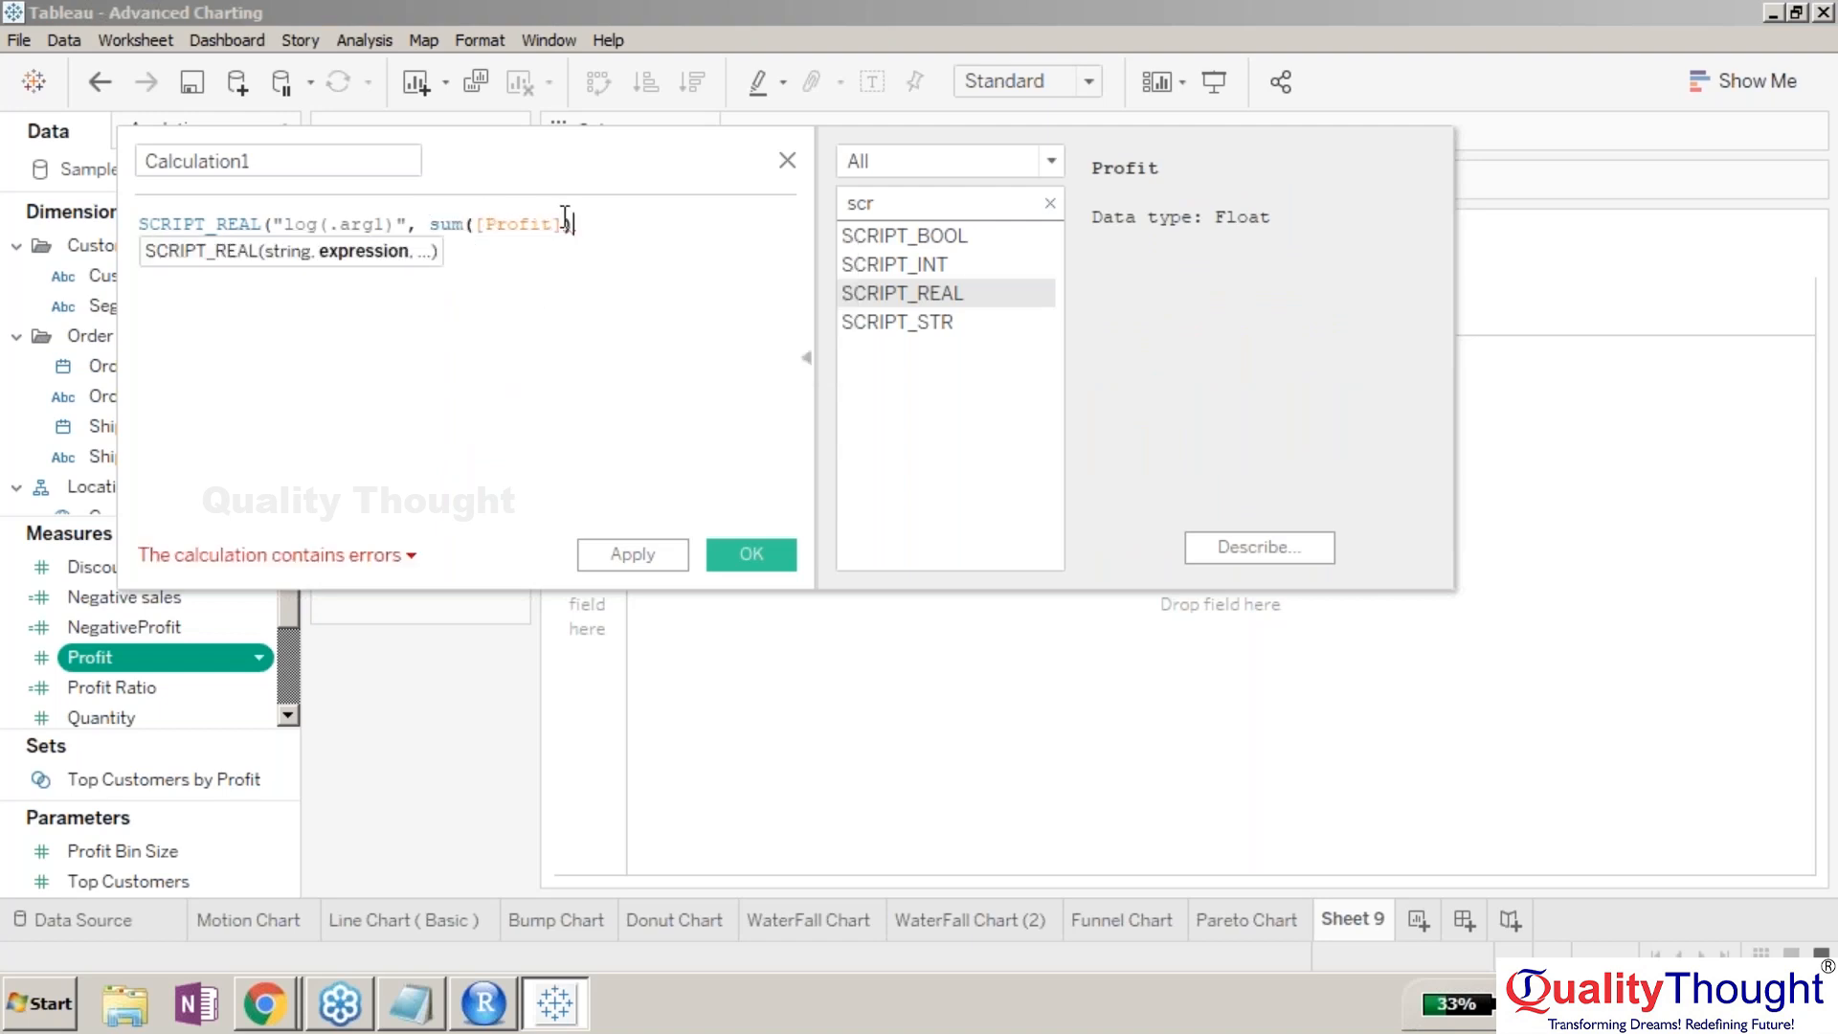
{"action": "type", "text": ")"}
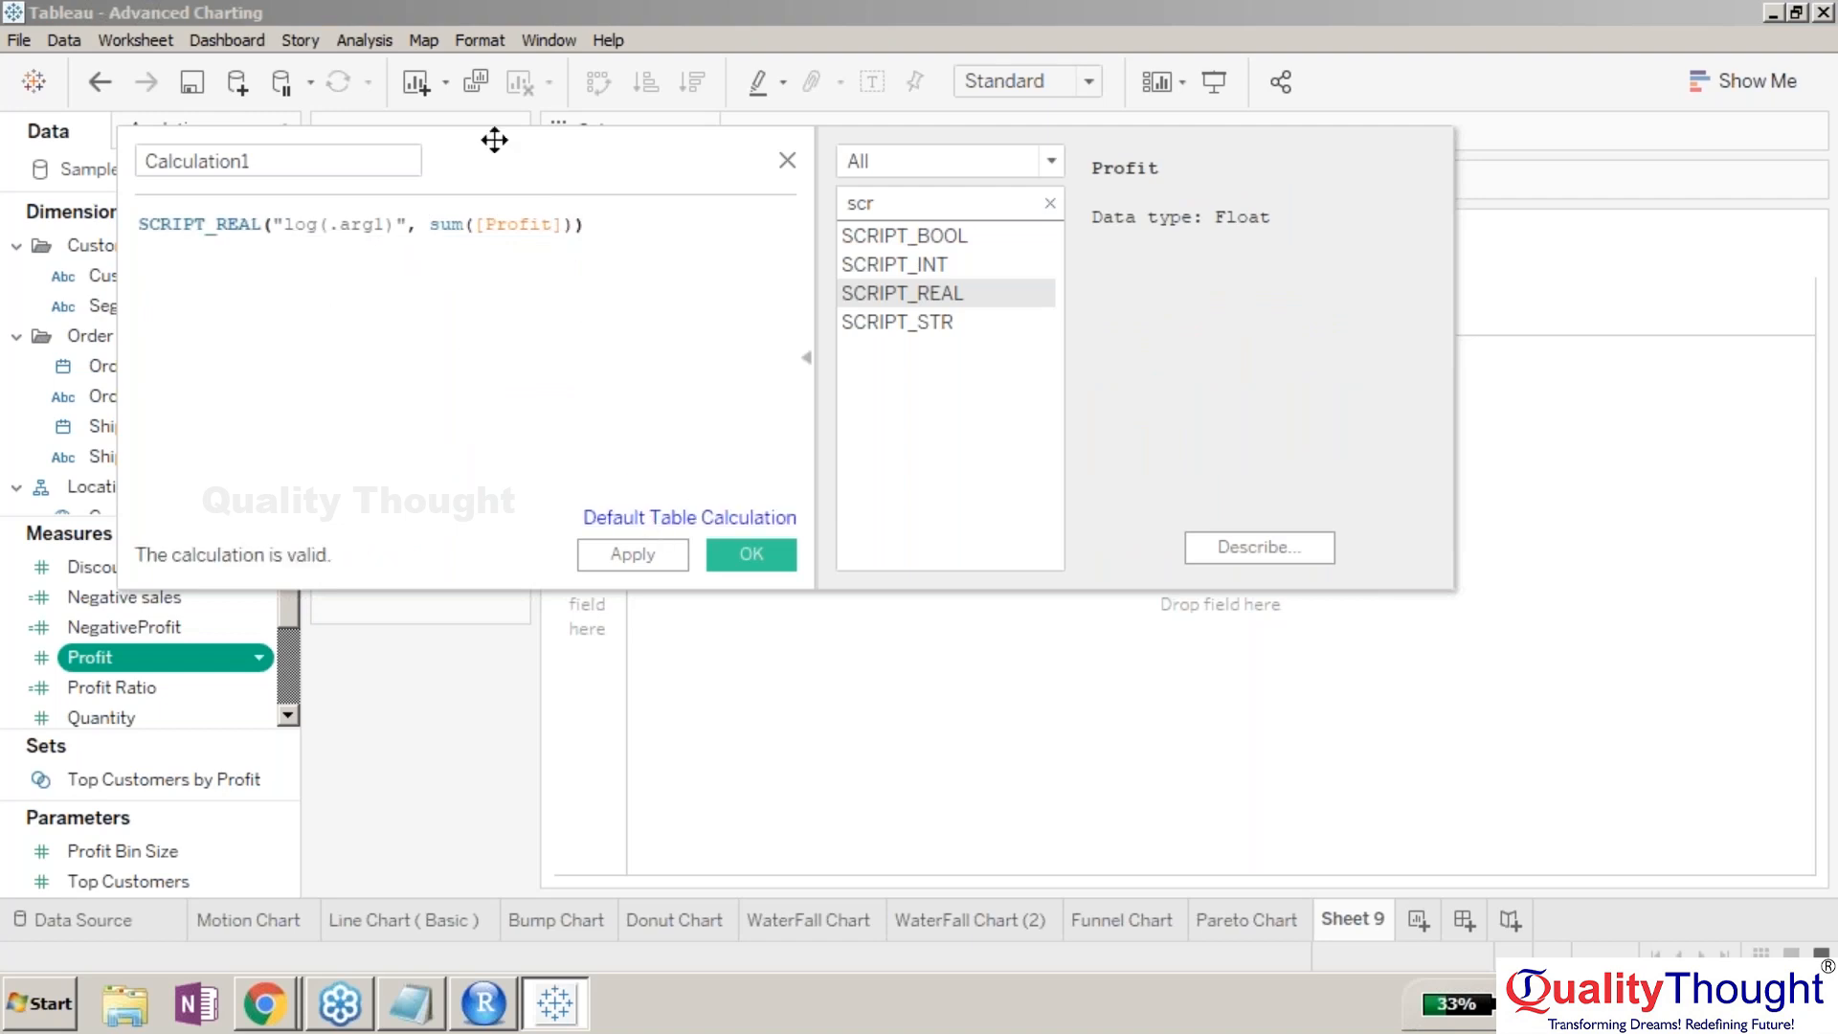
- Name the calculated field RSumProfit and save it
{"action": "left_click", "coordinate": [304, 158]}
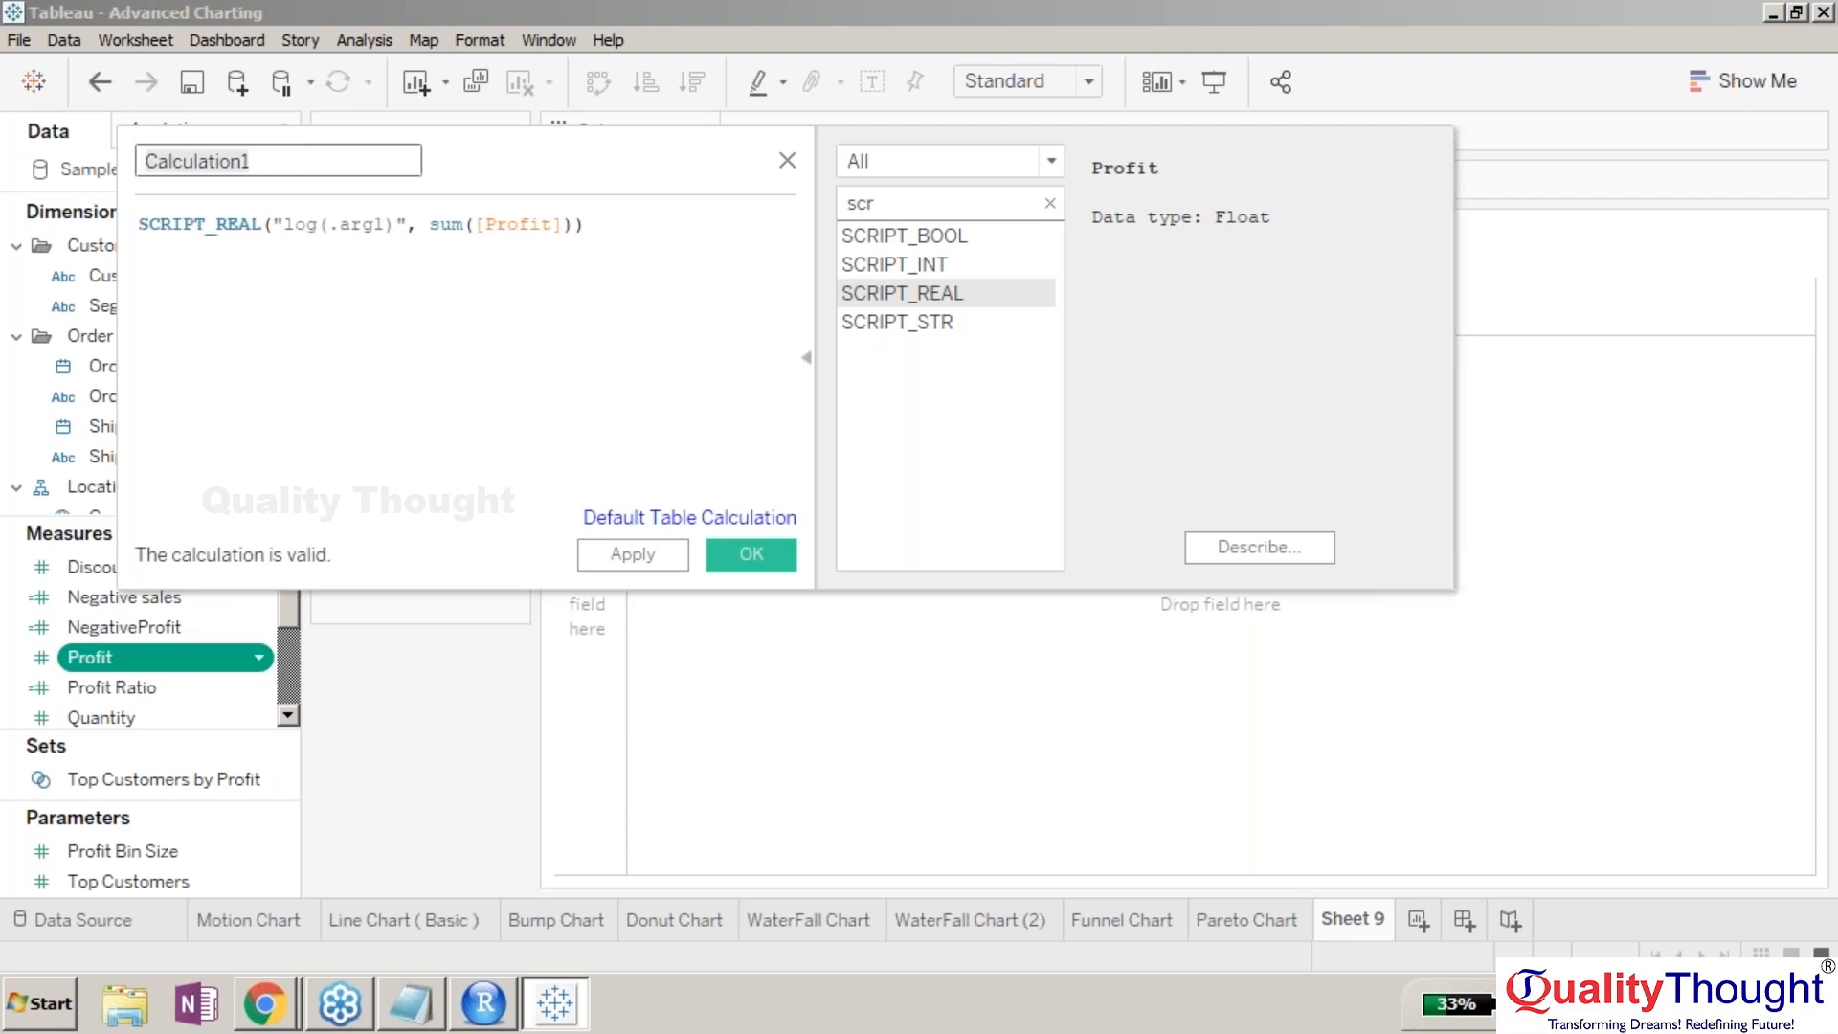
{"action": "key", "text": "Delete"}
{"action": "key", "text": "Delete"}
{"action": "key", "text": "Delete"}
{"action": "key", "text": "Delete"}
{"action": "key", "text": "Delete"}
{"action": "key", "text": "Delete"}
{"action": "key", "text": "Delete"}
{"action": "key", "text": "Delete"}
{"action": "key", "text": "Delete"}
{"action": "key", "text": "Delete"}
{"action": "key", "text": "Delete"}
{"action": "key", "text": "Delete"}
{"action": "type", "text": "T"}
{"action": "key", "text": "BackSpace"}
{"action": "type", "text": "R"}
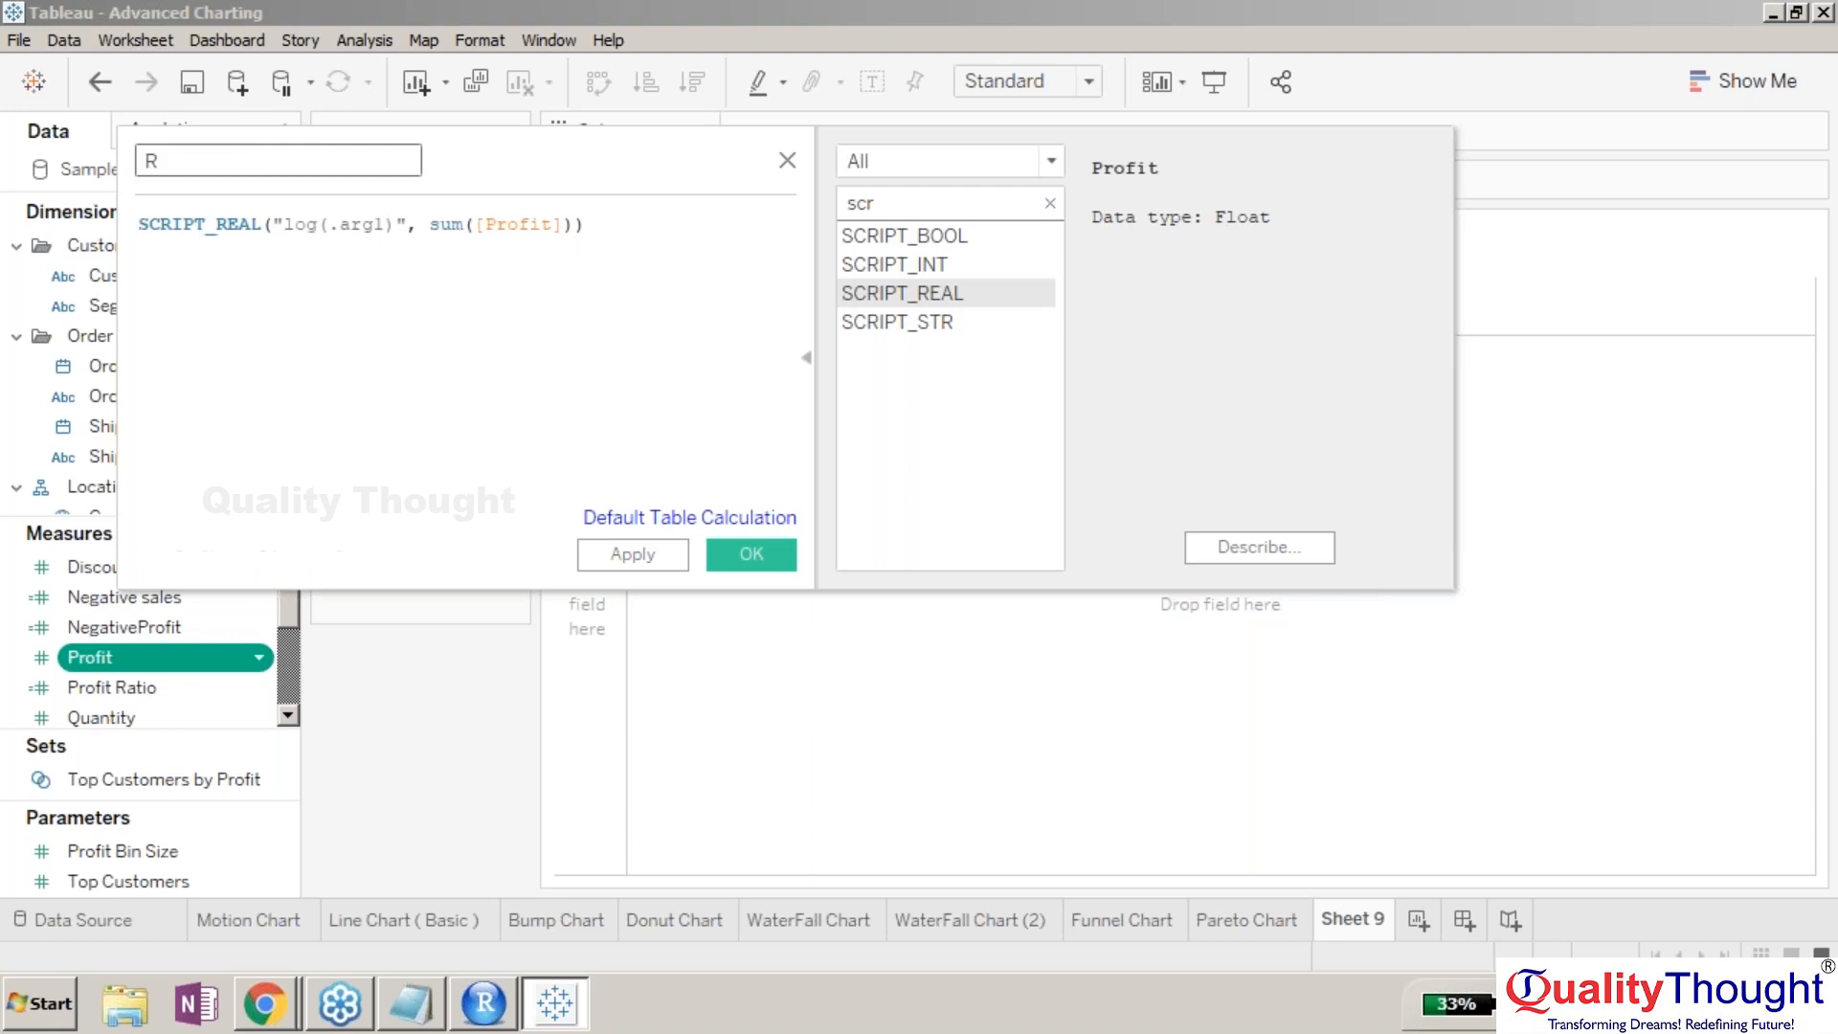
{"action": "type", "text": "SumProfit"}
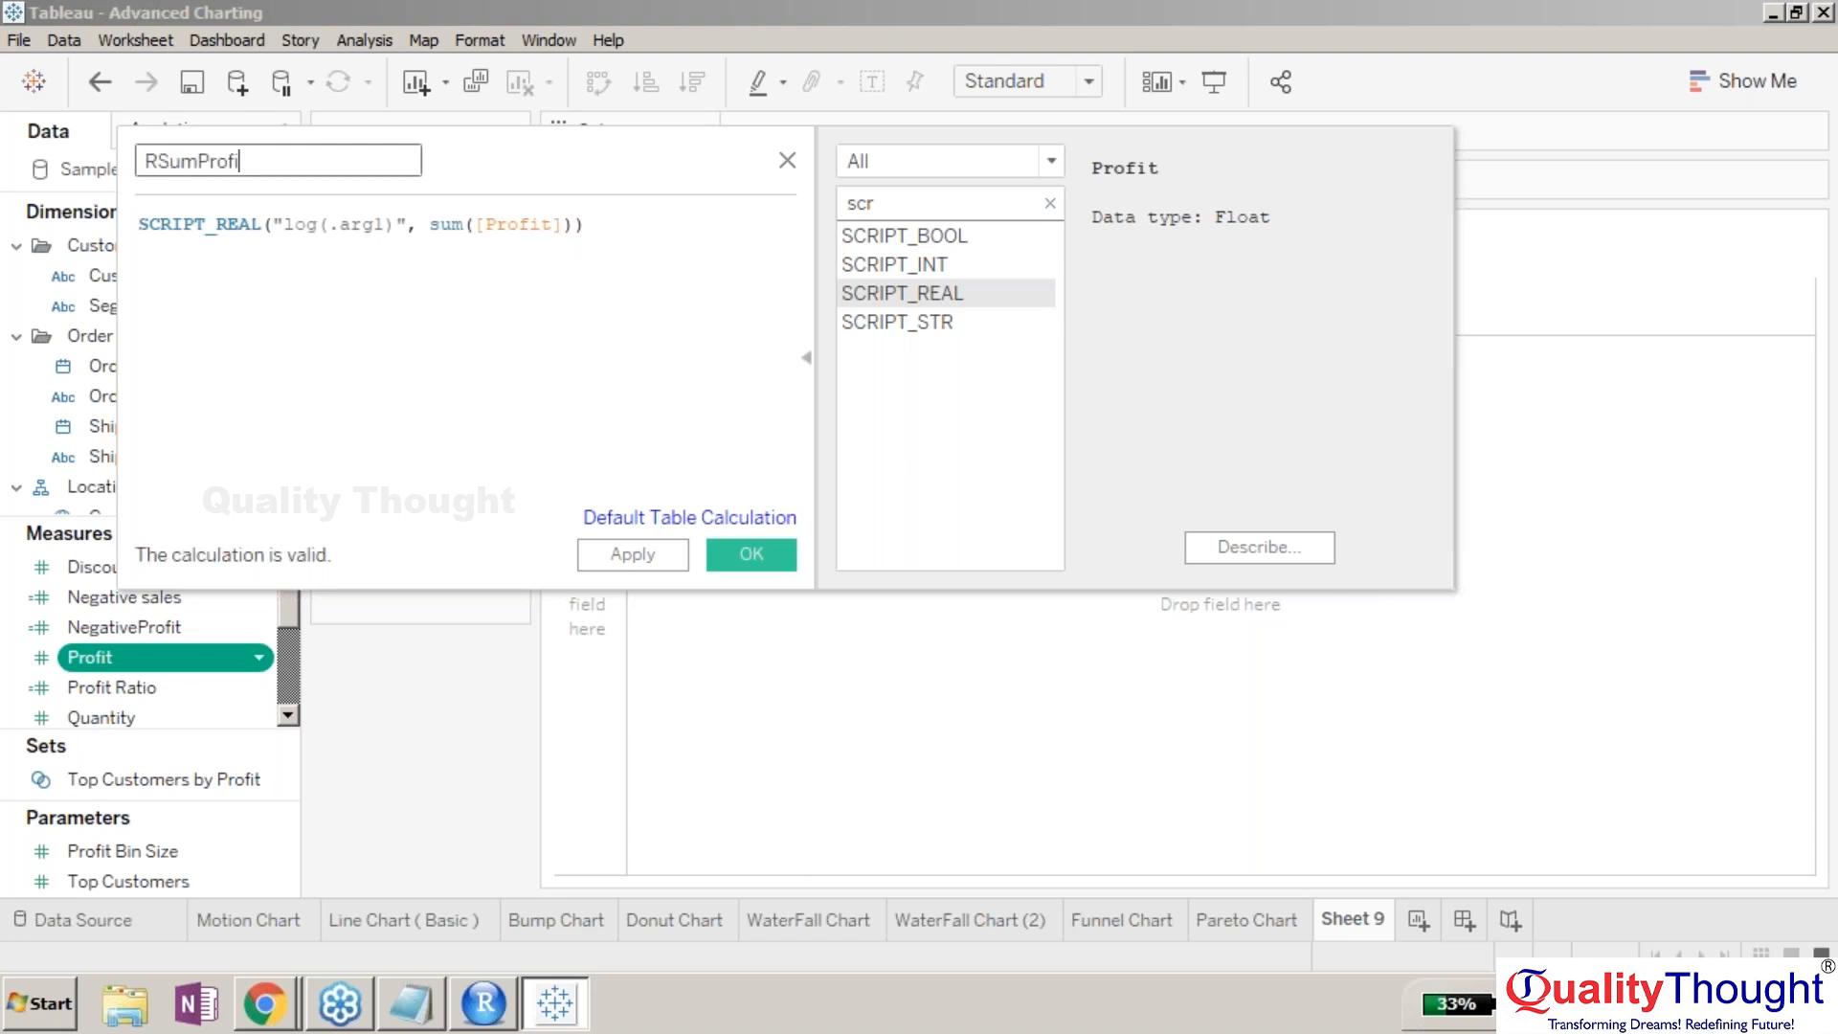
{"action": "left_click", "coordinate": [728, 553]}
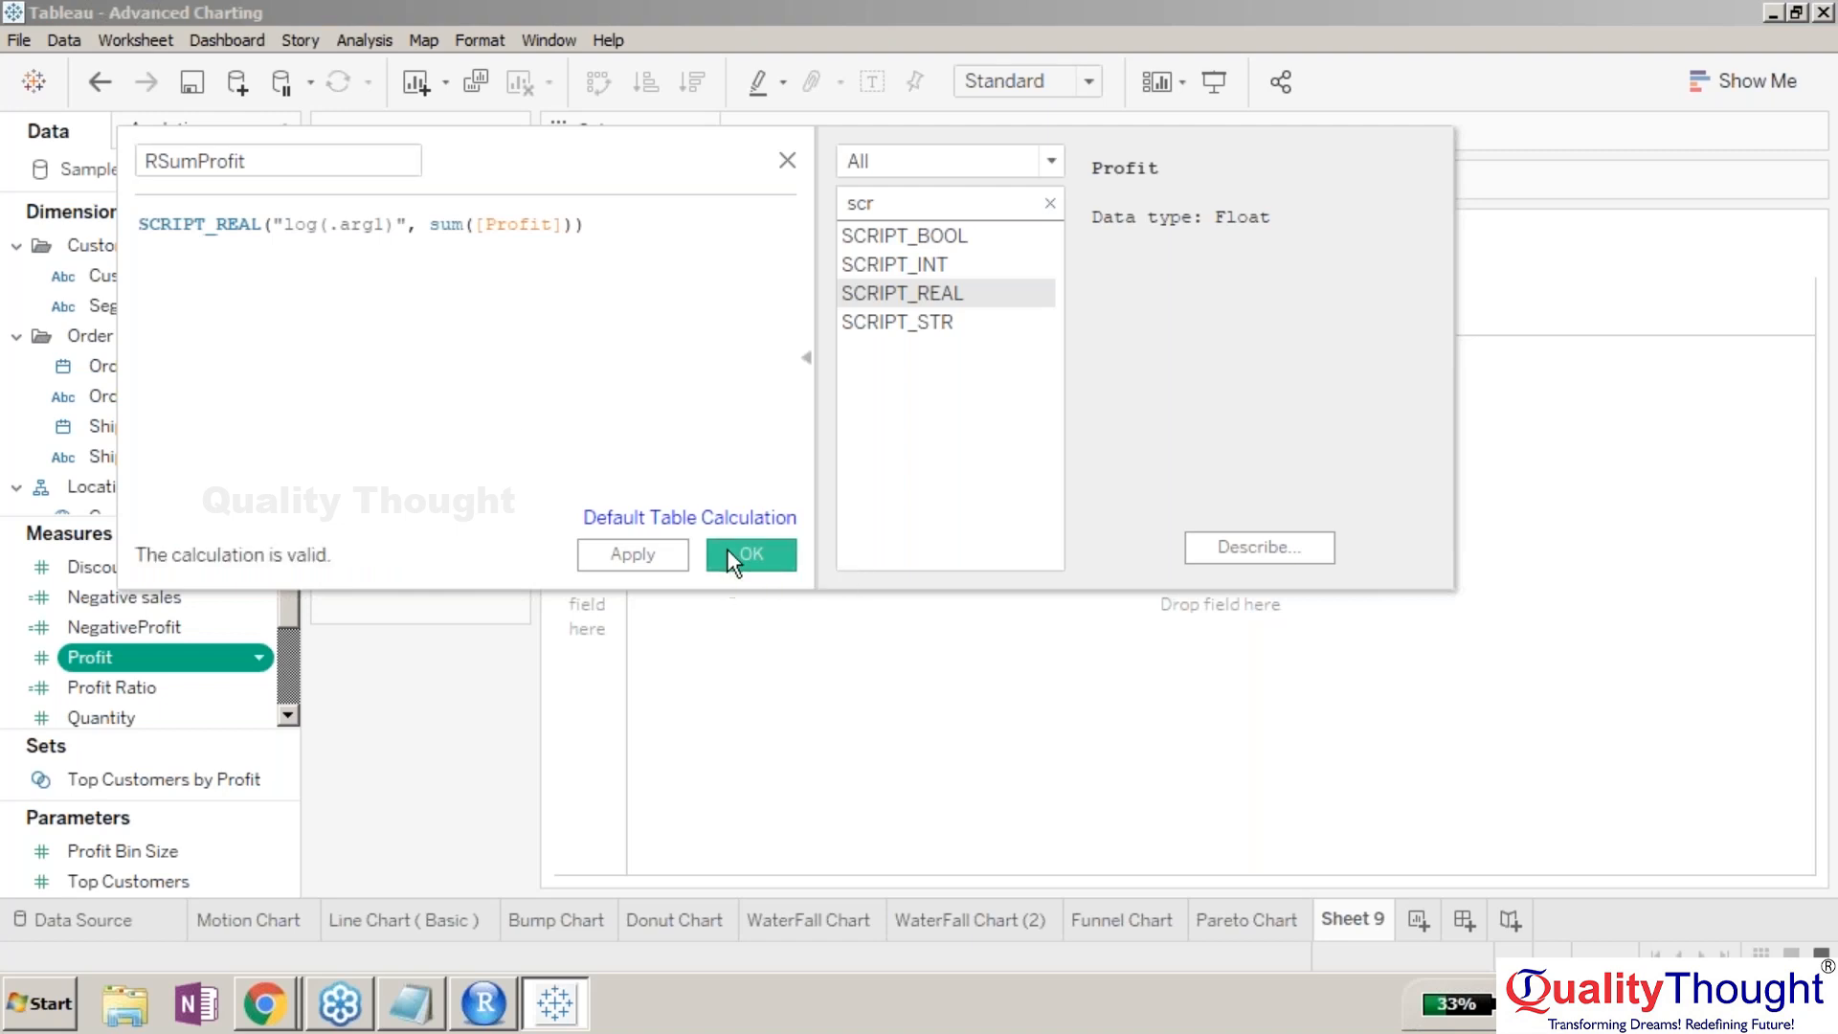
- Add the Sub-Category dimension to the rows of Sheet 9
{"action": "mouse_move", "coordinate": [291, 609]}
{"action": "left_mouse_down"}
{"action": "mouse_move", "coordinate": [289, 567]}
{"action": "mouse_move", "coordinate": [287, 617]}
{"action": "left_mouse_up"}
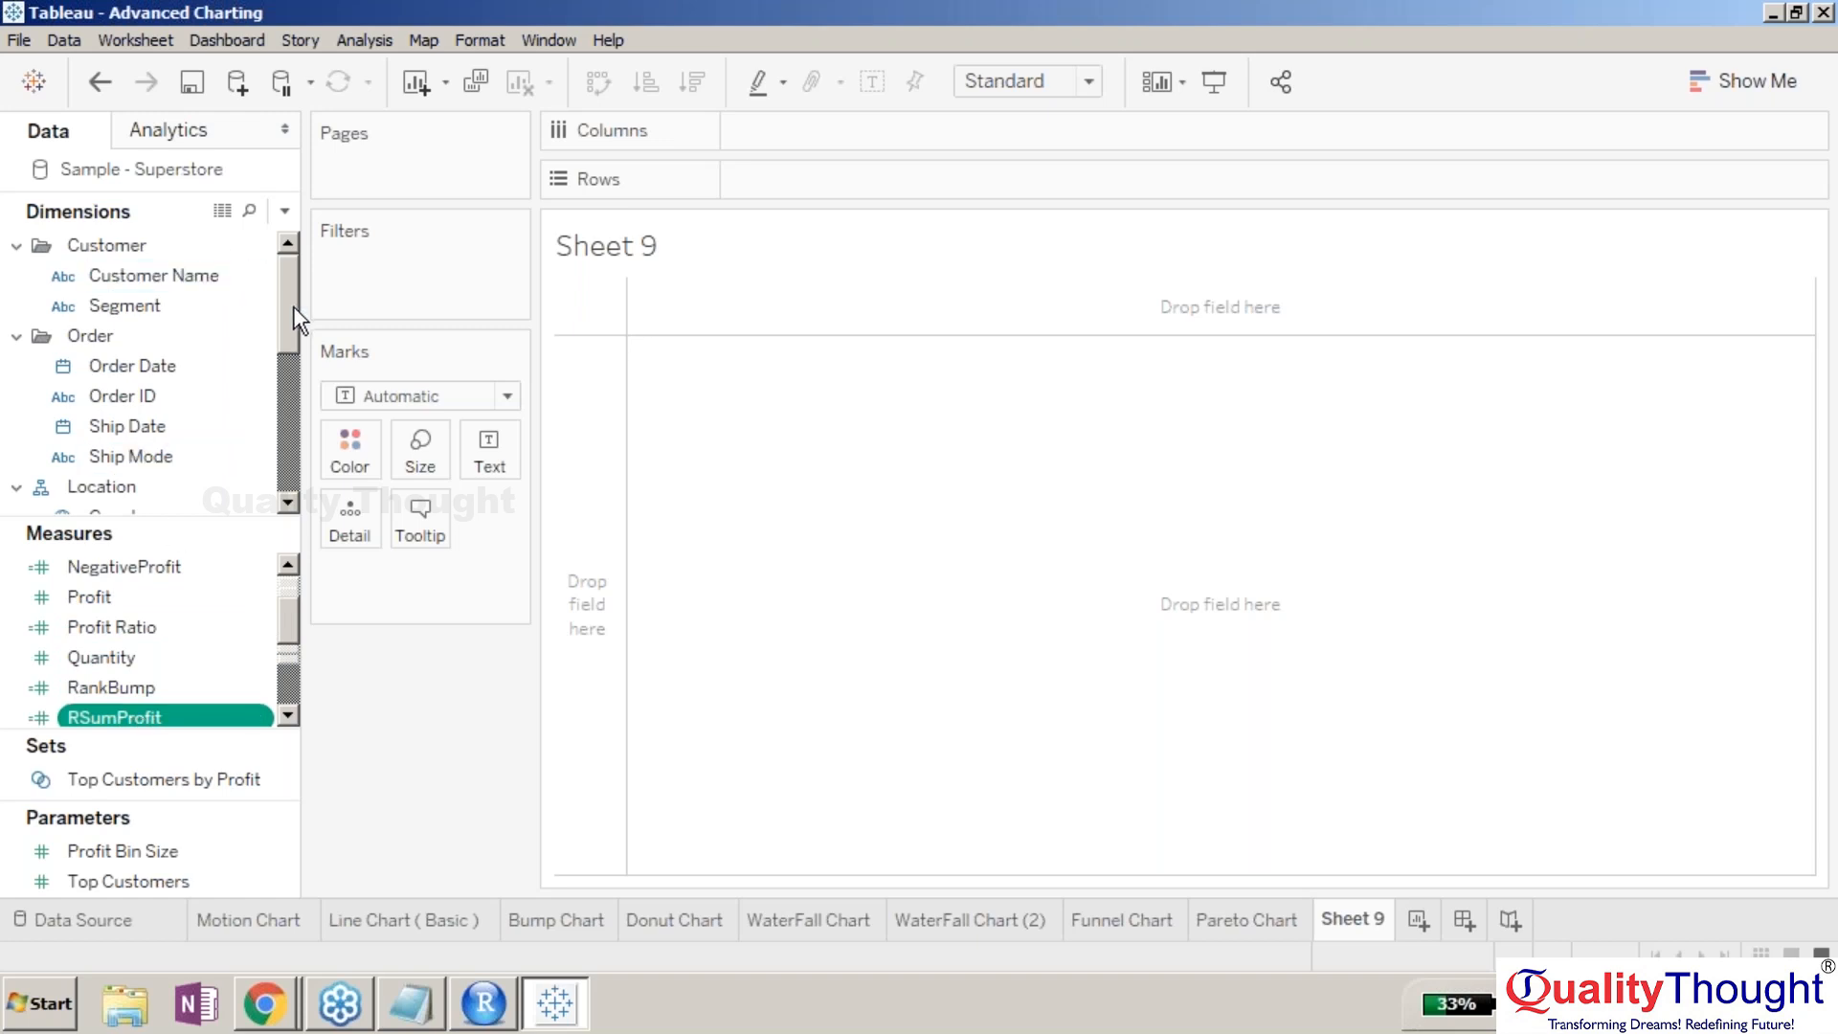
{"action": "left_click_drag", "start_coordinate": [287, 317], "coordinate": [279, 450]}
{"action": "left_click", "coordinate": [147, 446]}
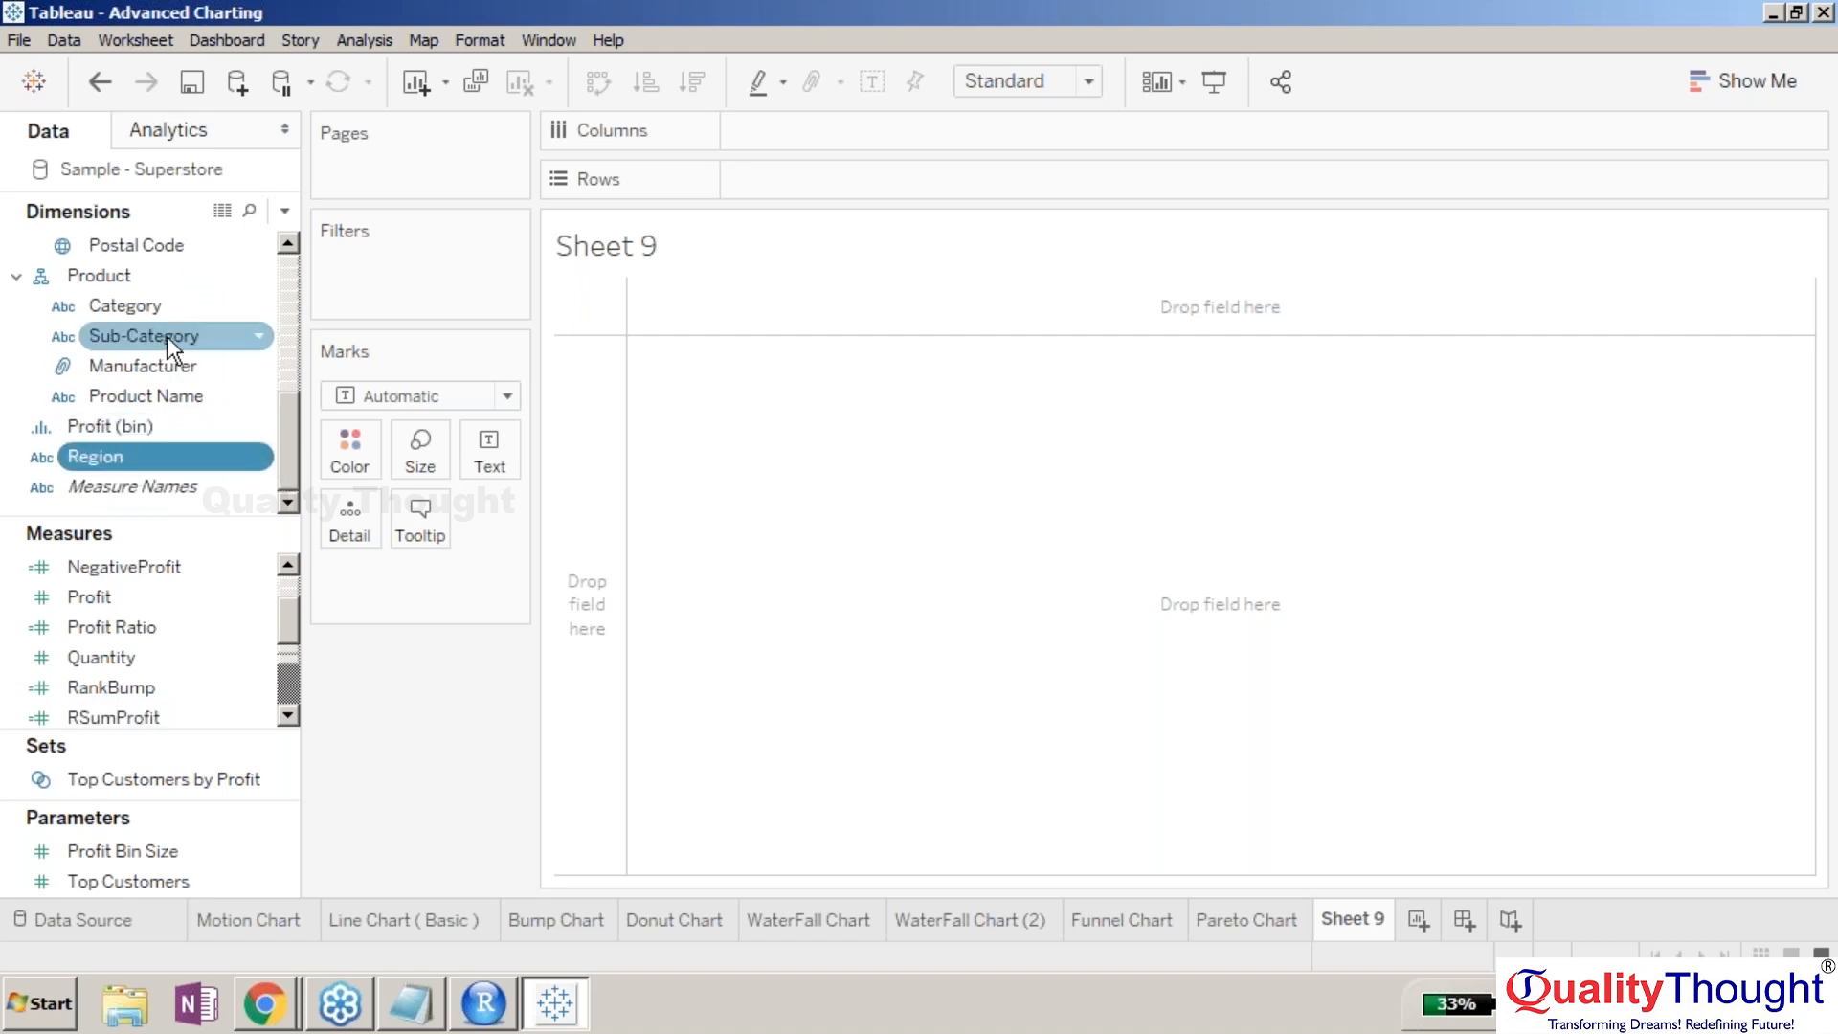
{"action": "left_click_drag", "start_coordinate": [166, 336], "coordinate": [720, 400]}
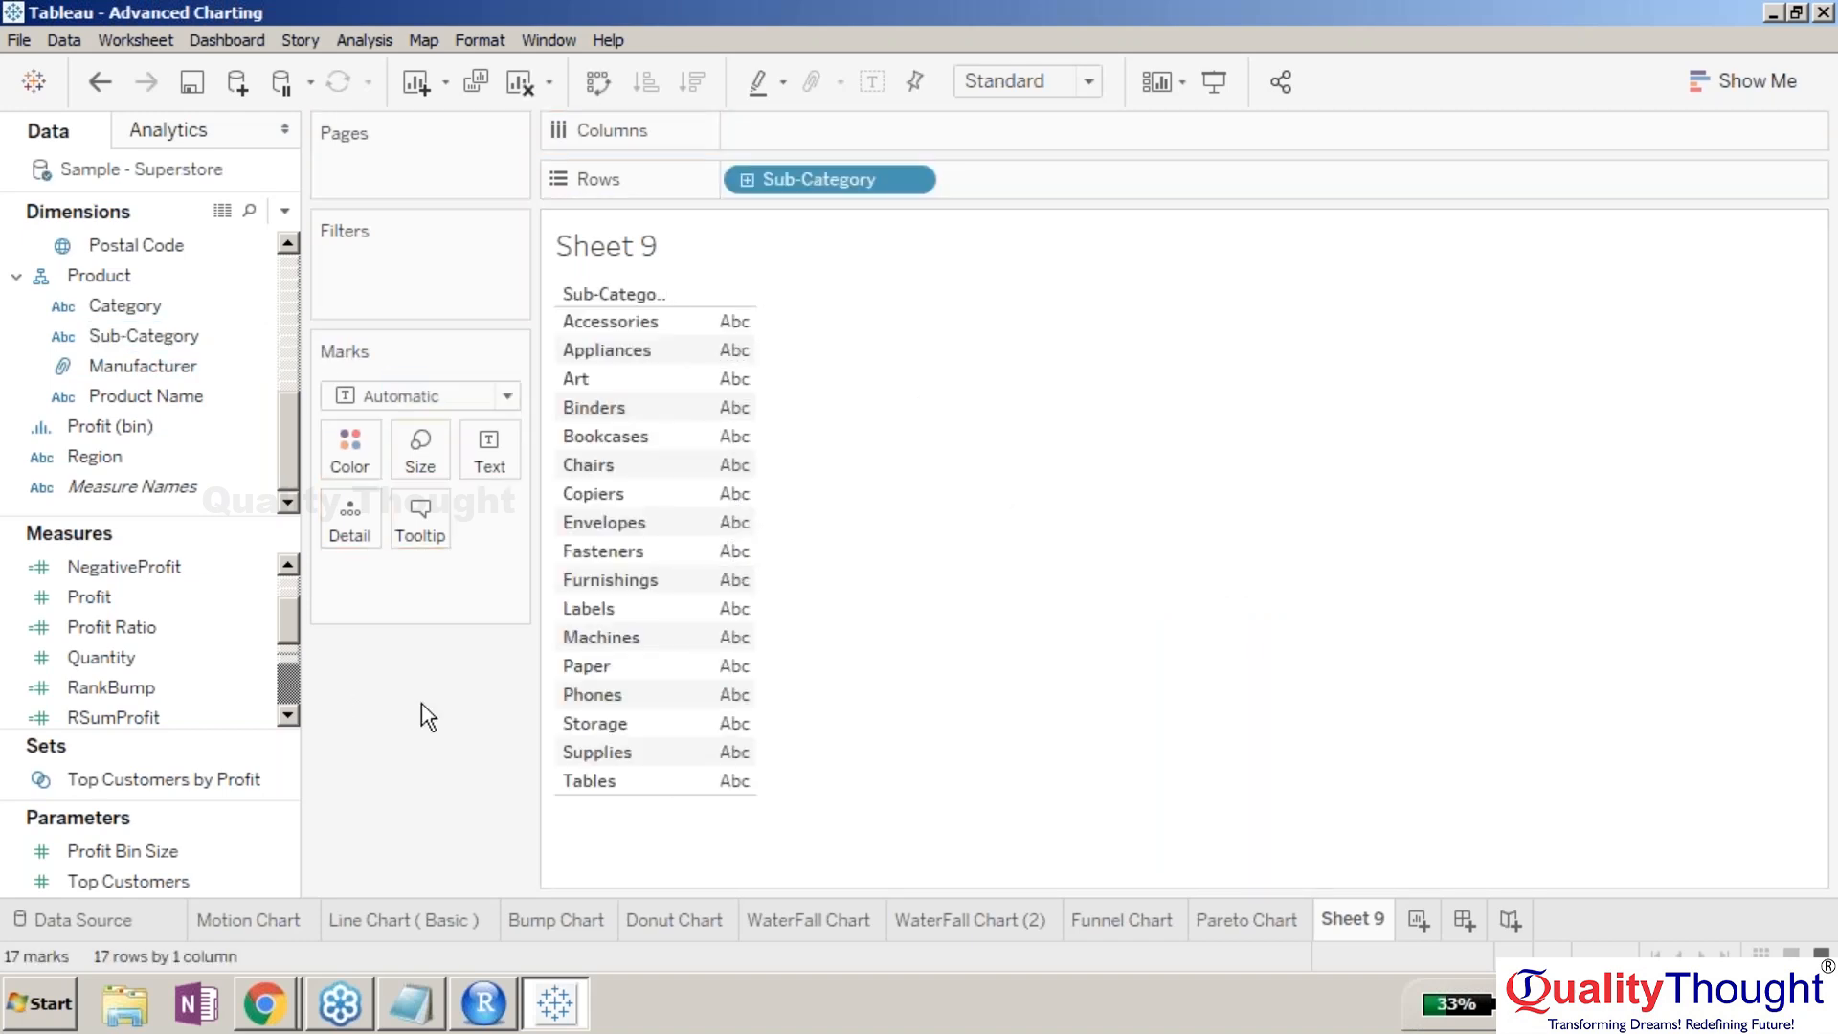
- Place RSumProfit in the view as the text value for each sub-category
{"action": "left_click", "coordinate": [192, 722]}
{"action": "left_click_drag", "start_coordinate": [192, 723], "coordinate": [661, 637]}
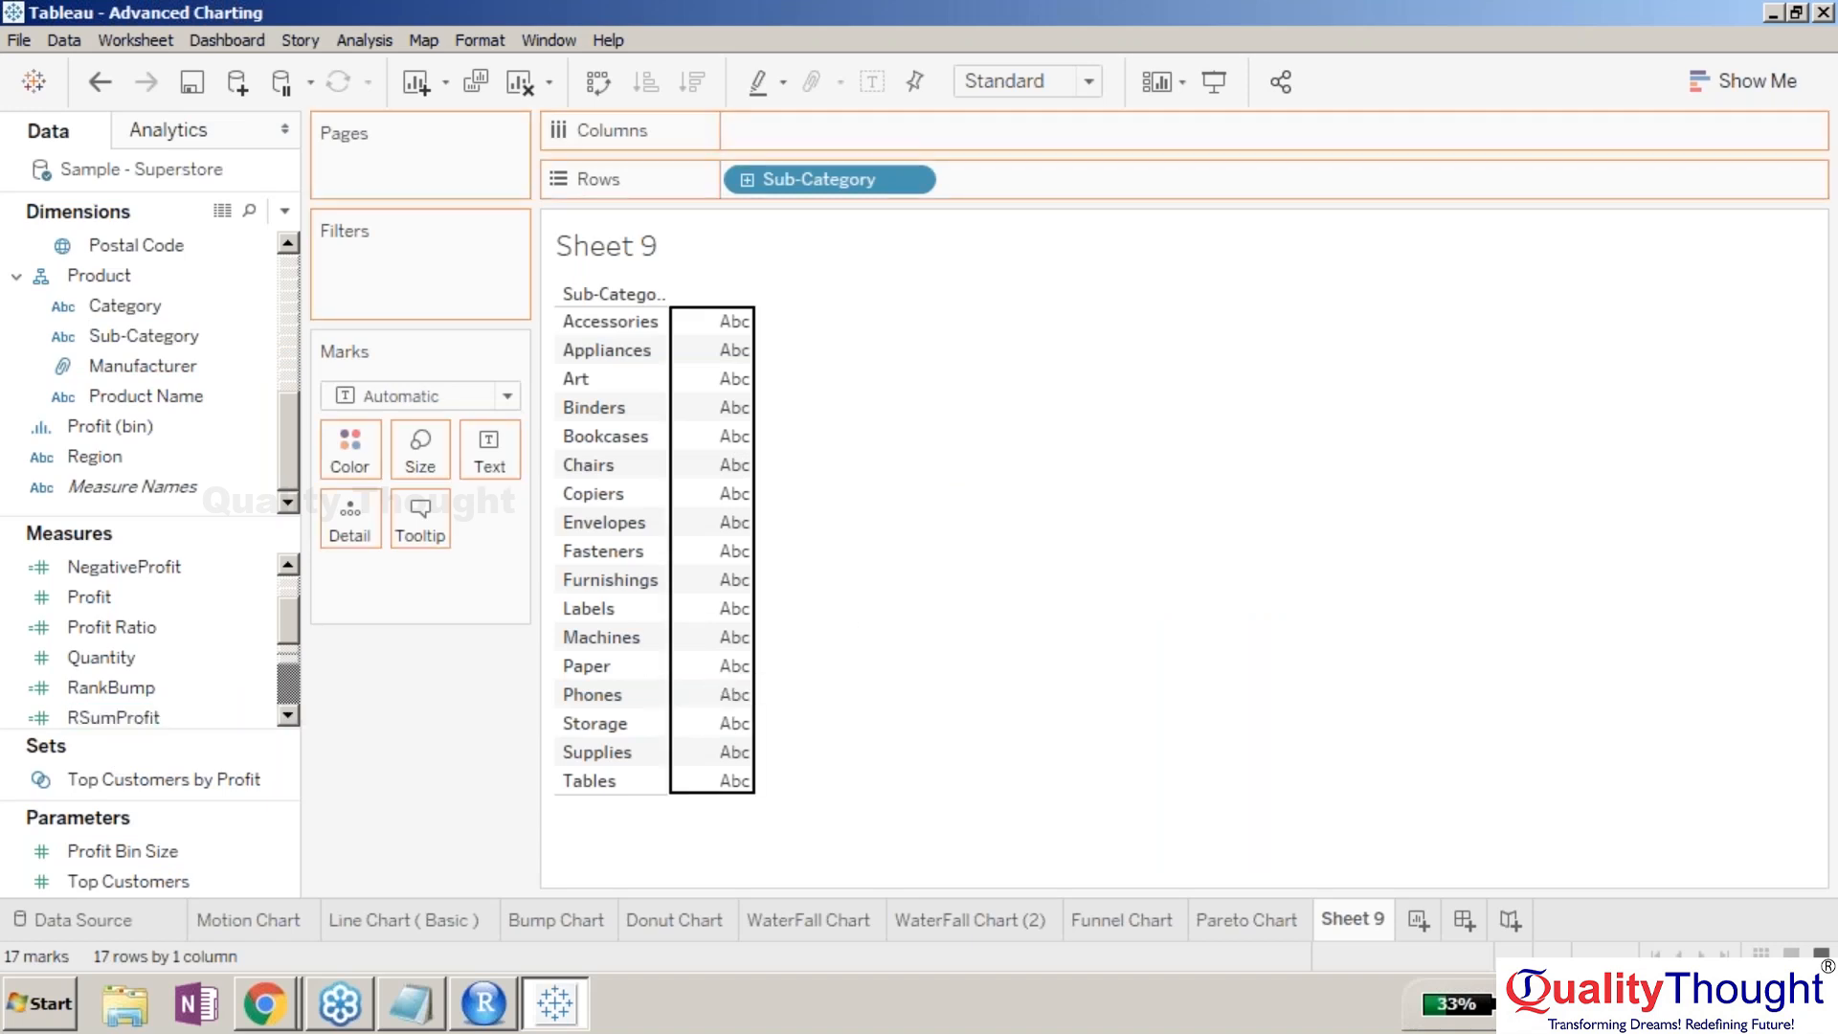
{"action": "left_click_drag", "start_coordinate": [661, 637], "coordinate": [709, 637]}
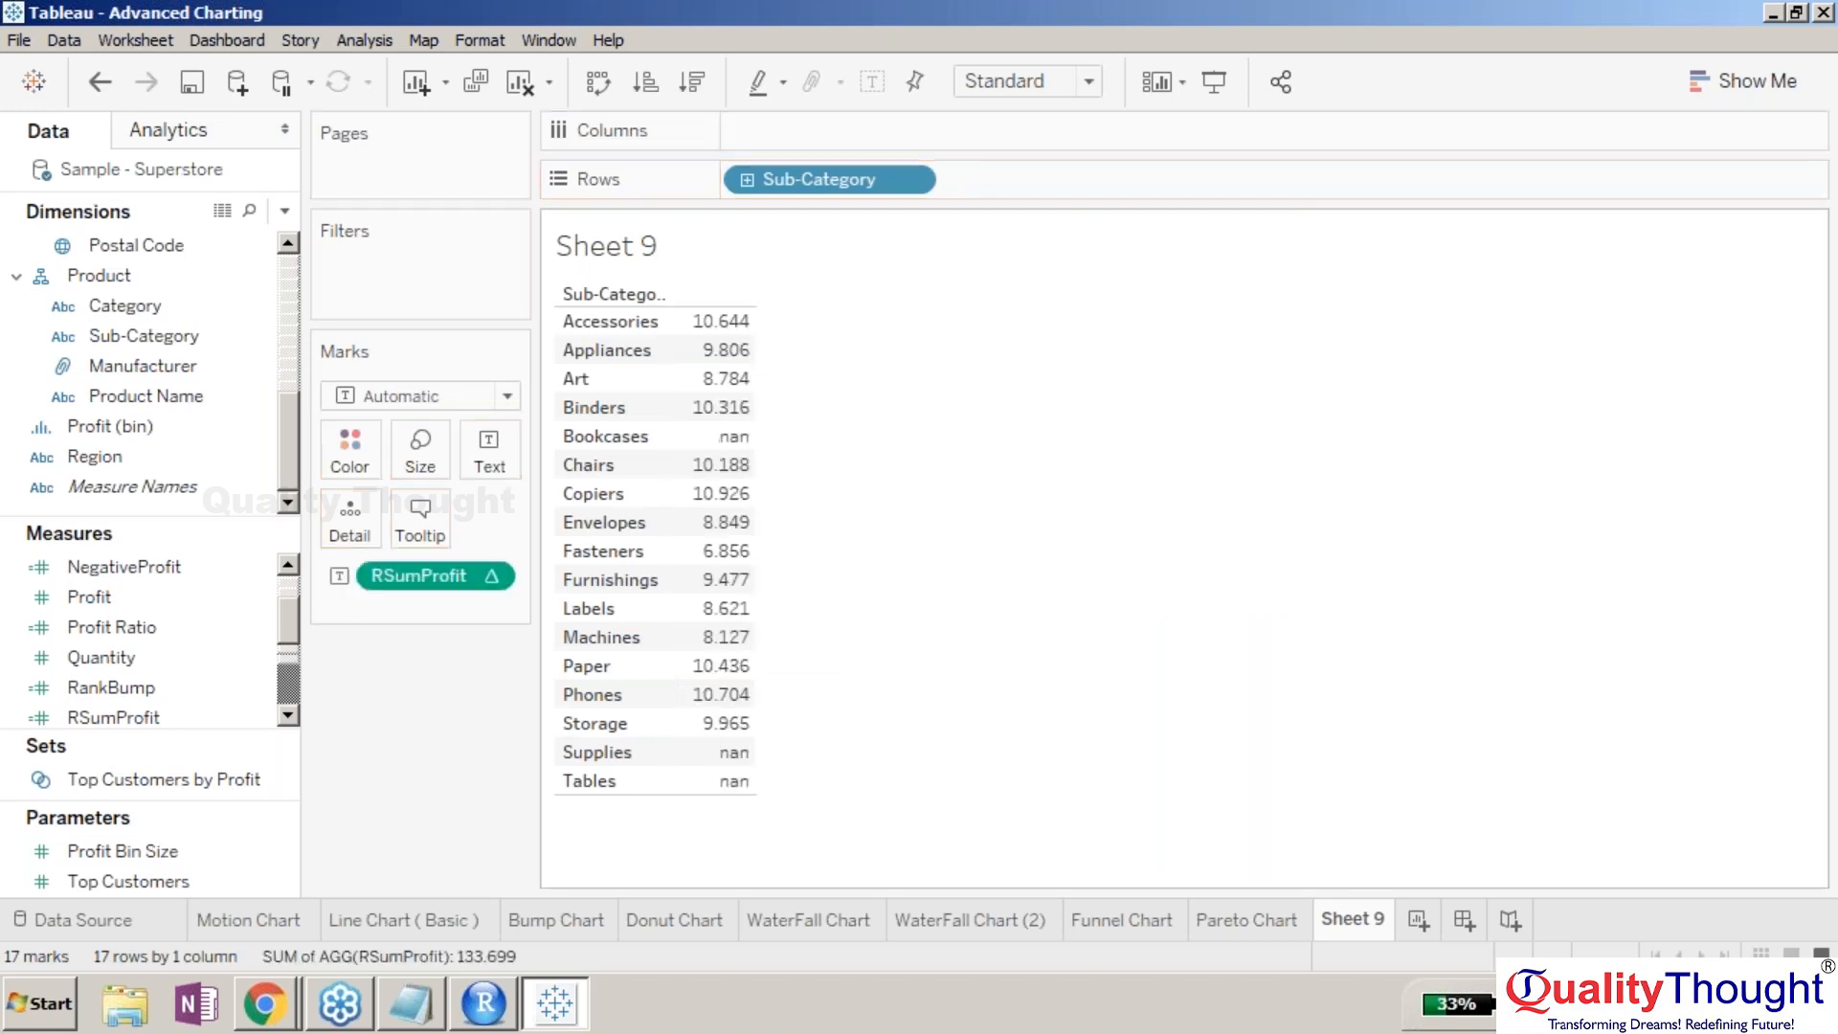
{"action": "mouse_move", "coordinate": [742, 324]}
{"action": "left_click", "coordinate": [491, 576]}
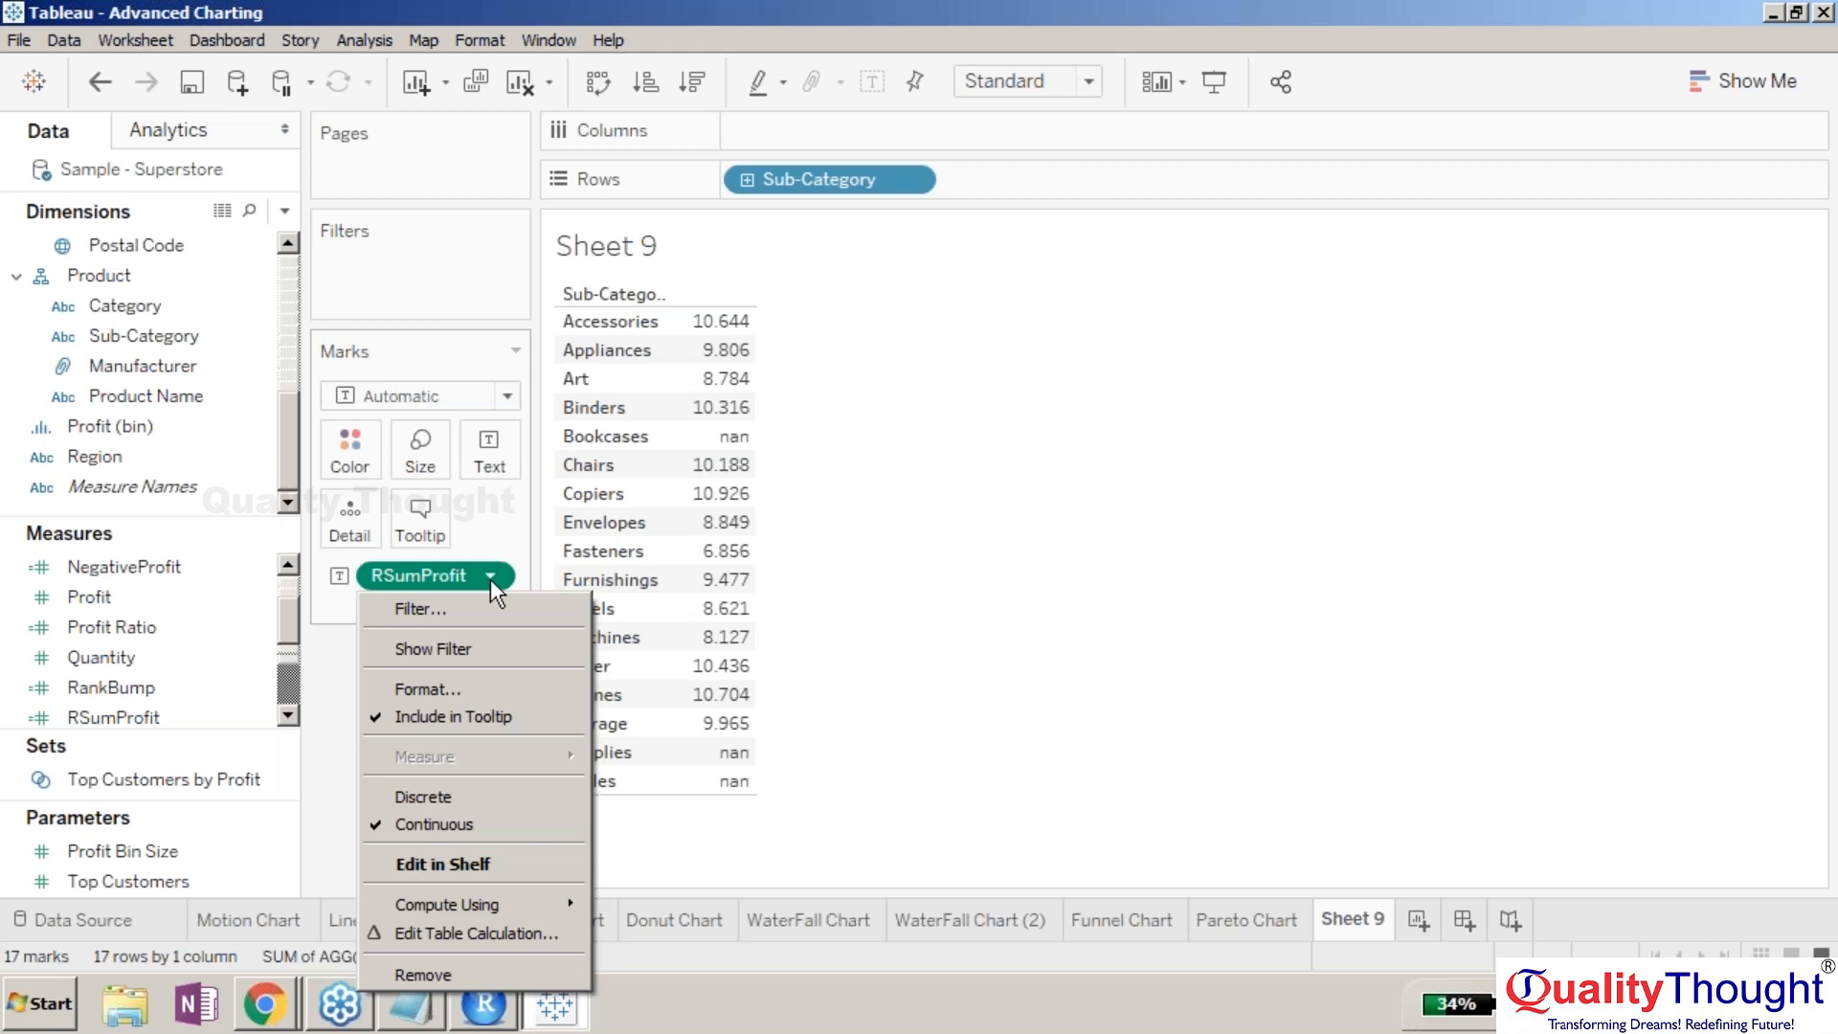
{"action": "left_click", "coordinate": [341, 616]}
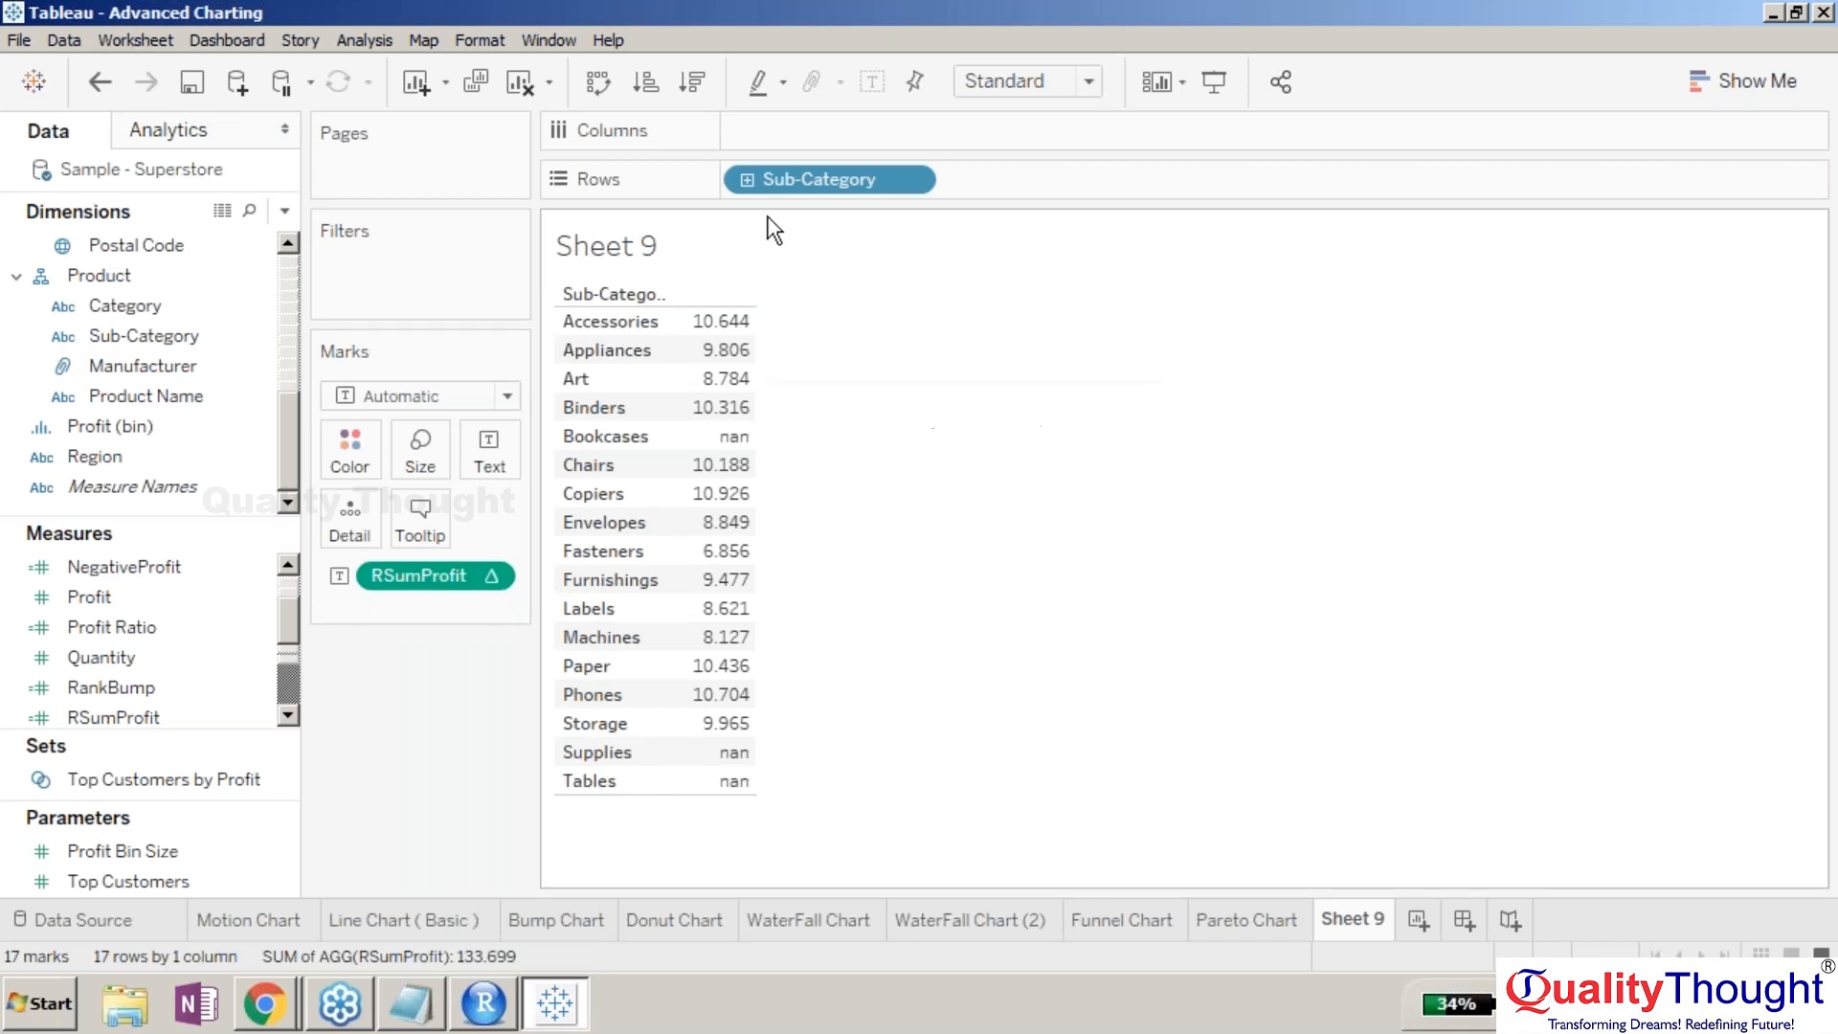
- Change the sub-category table to a horizontal bar chart and try the packed bubbles chart type
{"action": "left_click", "coordinate": [1746, 90]}
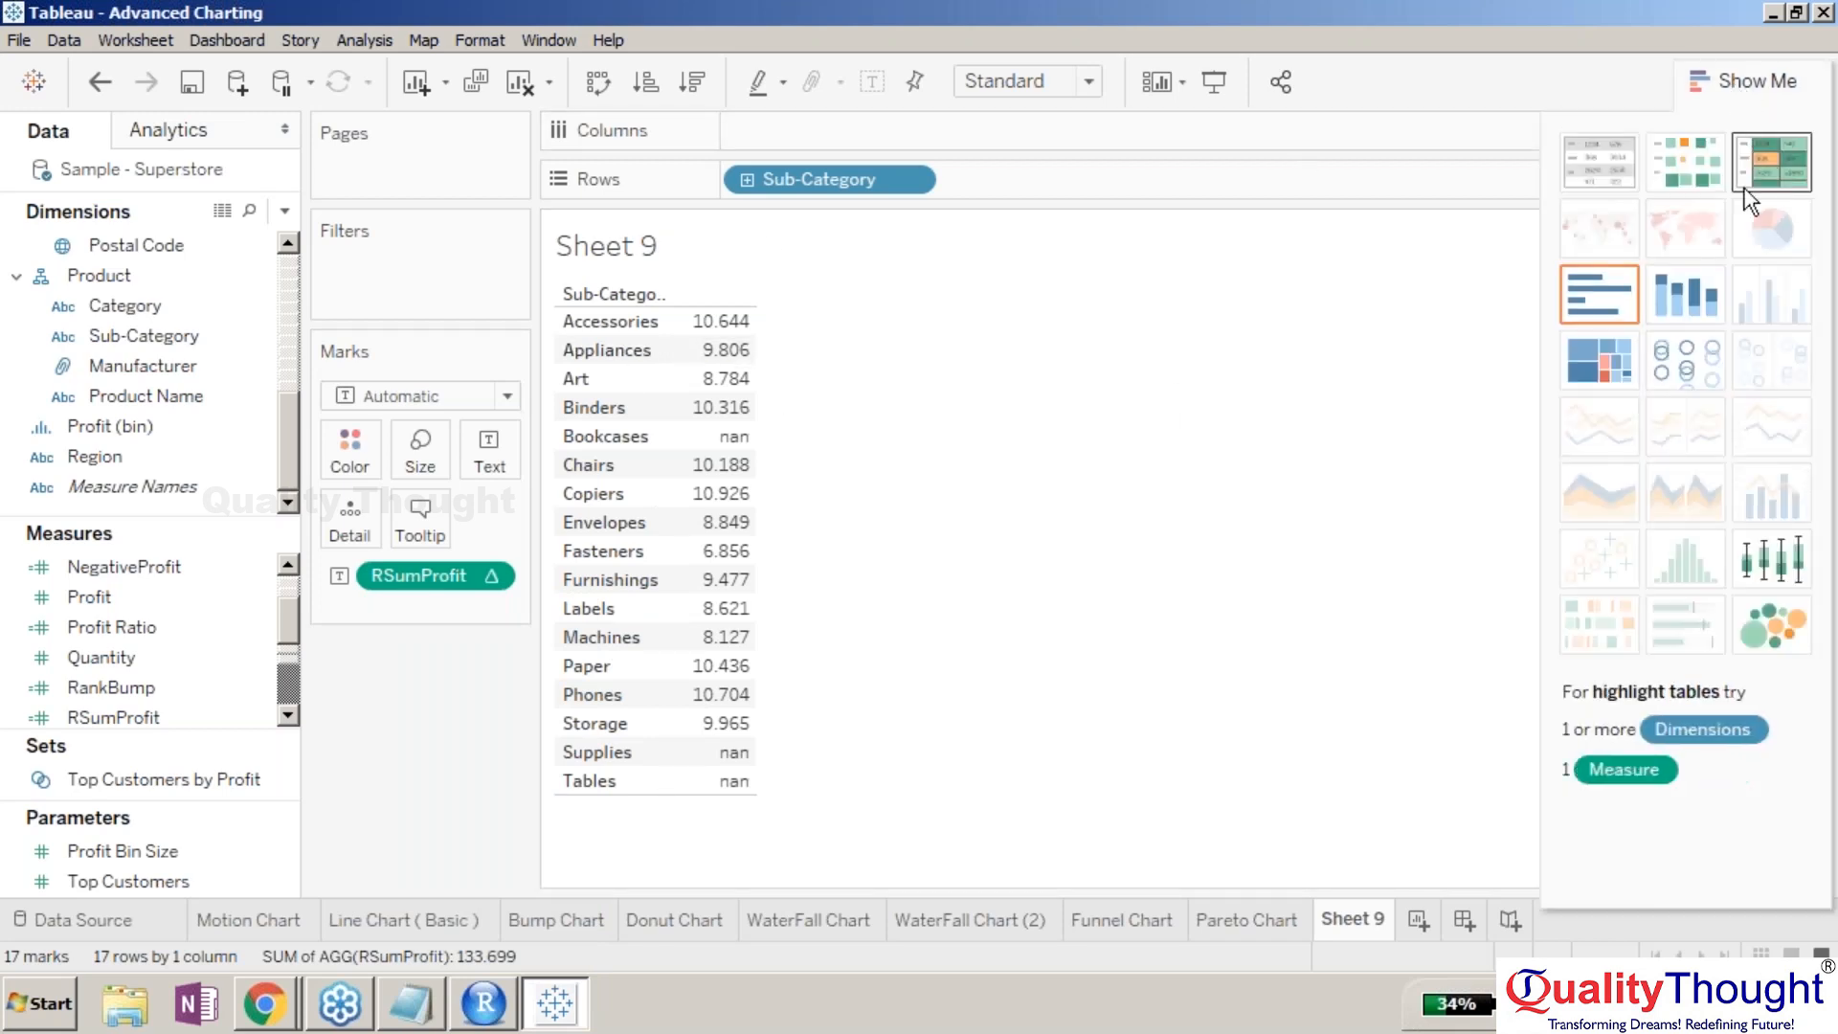
{"action": "left_click", "coordinate": [1595, 298]}
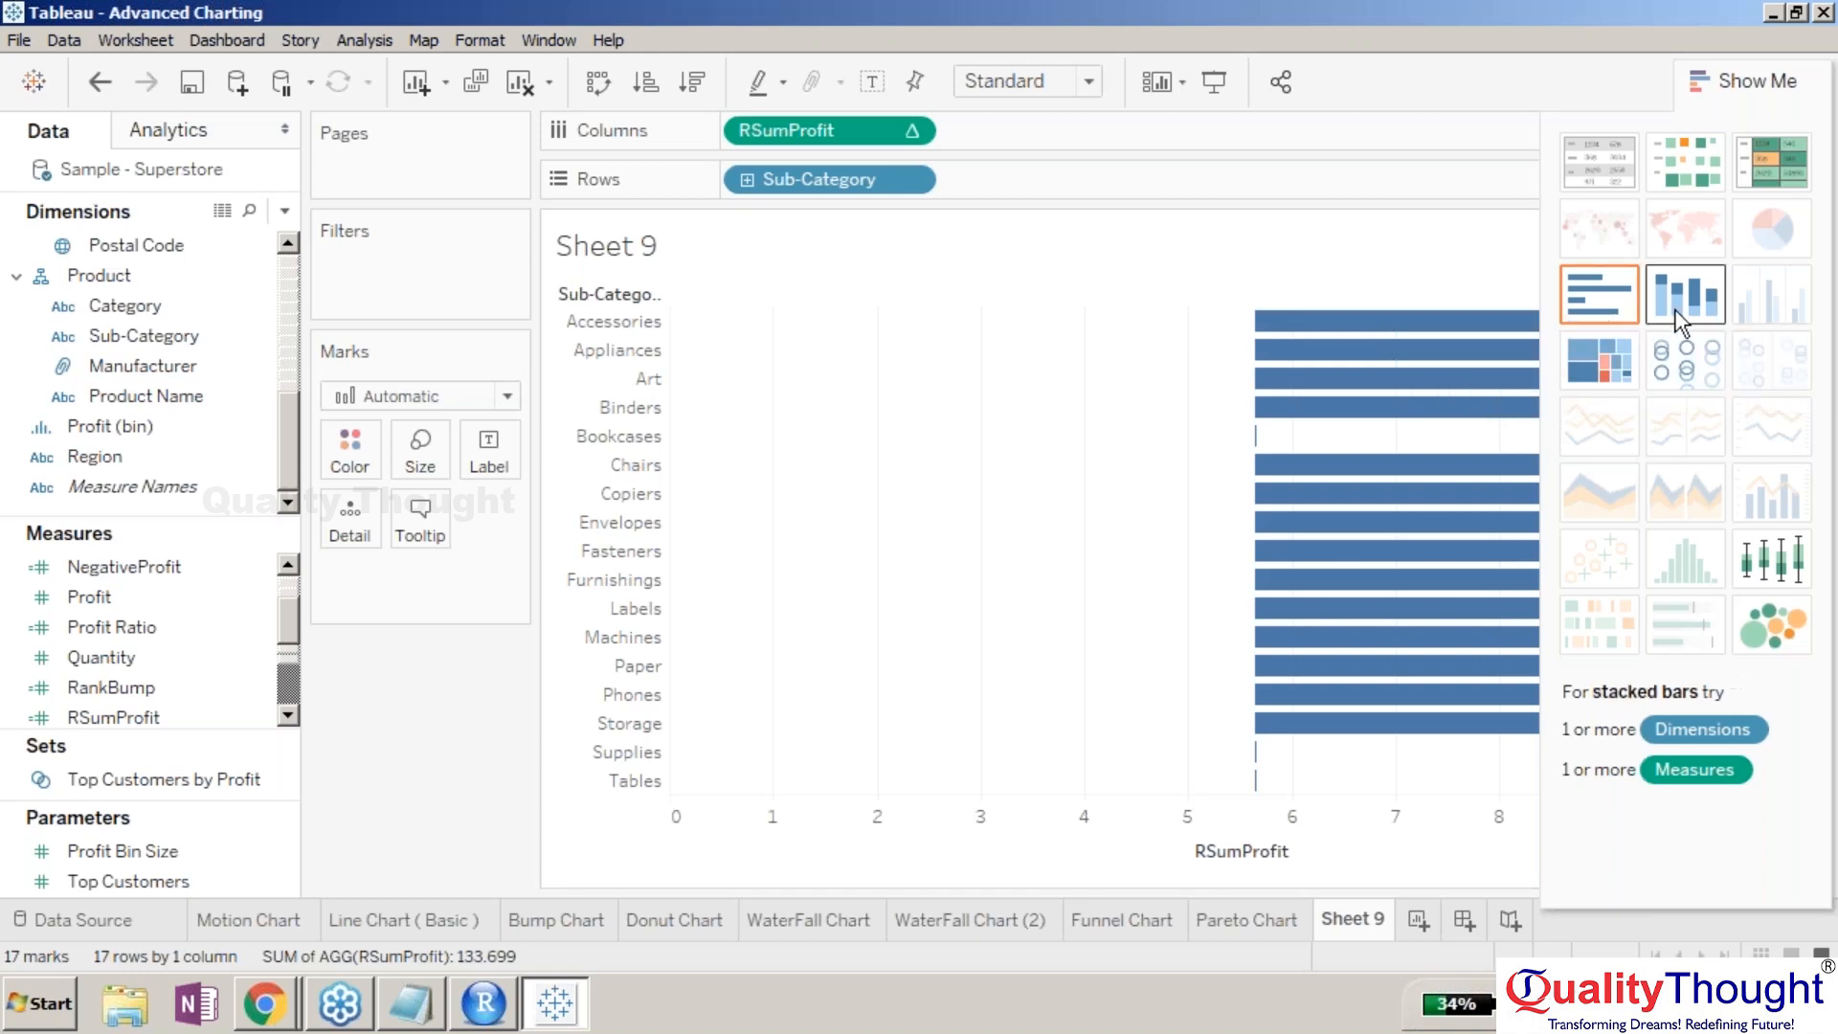
{"action": "left_click", "coordinate": [1777, 611]}
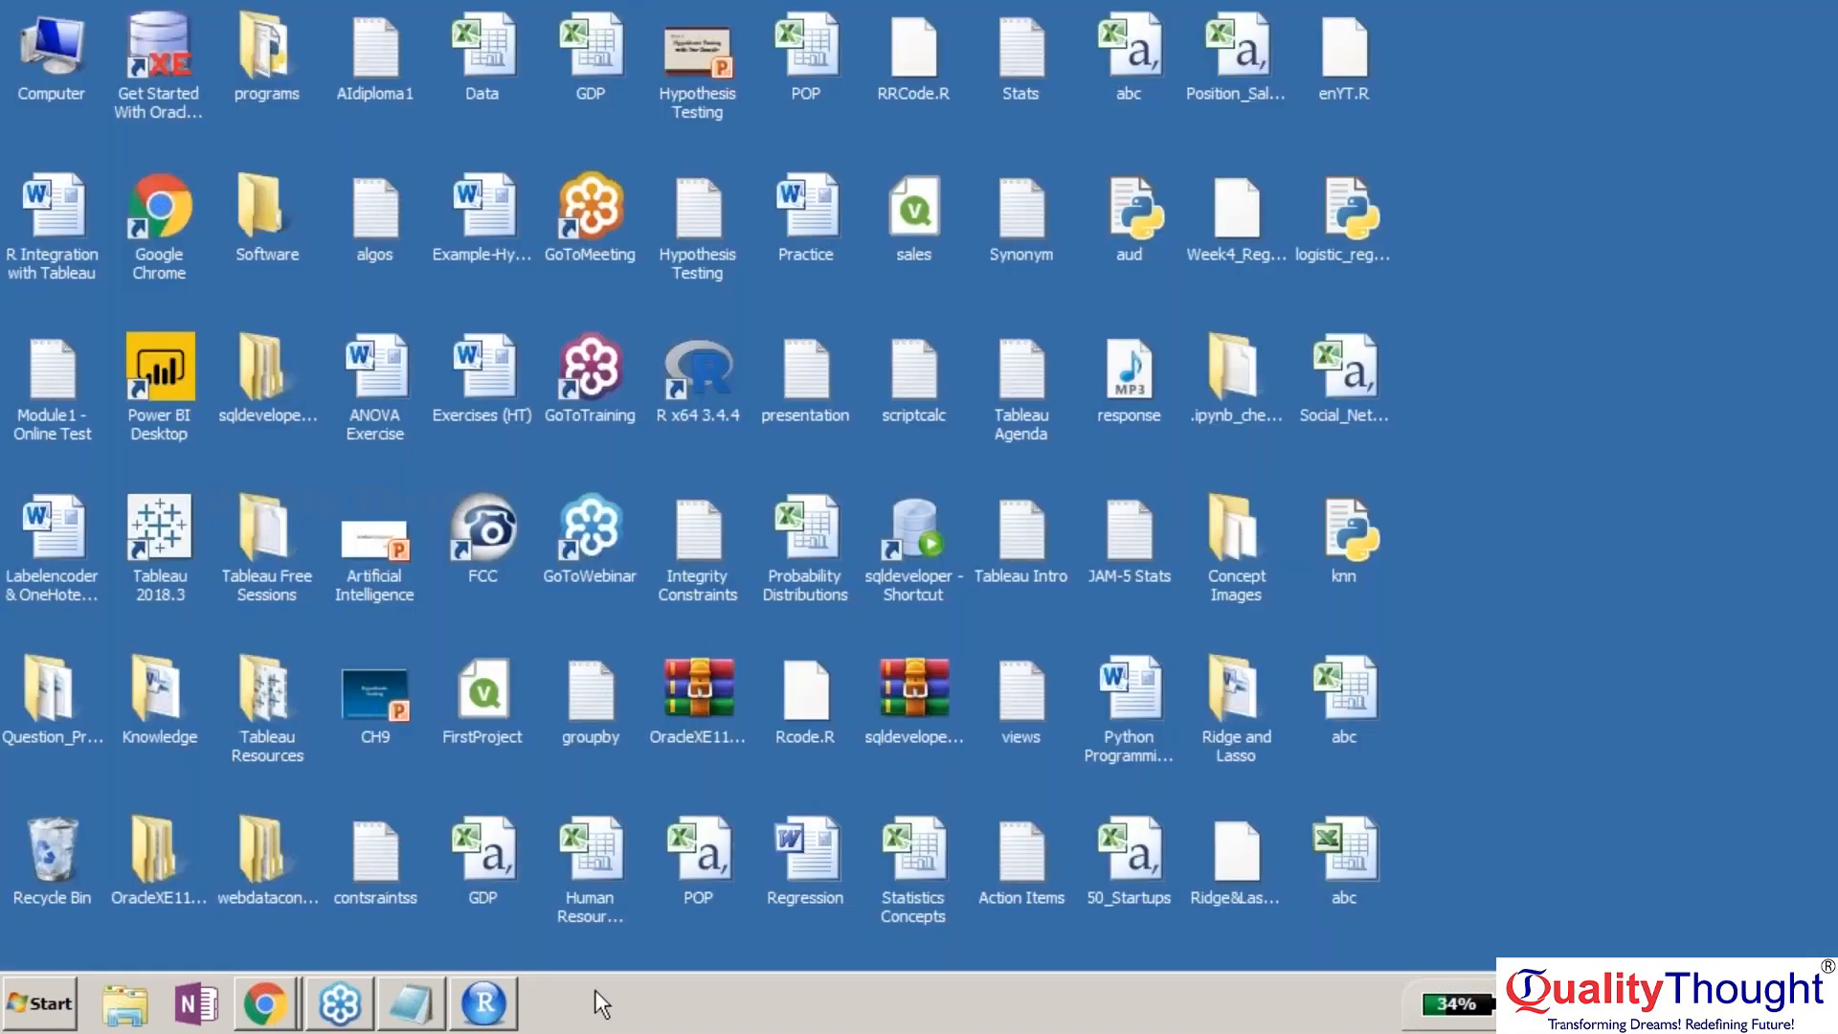
- Start Tableau 2018.3 again and reopen the Advanced Charting workbook
{"action": "mouse_move", "coordinate": [381, 1007]}
{"action": "left_click", "coordinate": [19, 1000]}
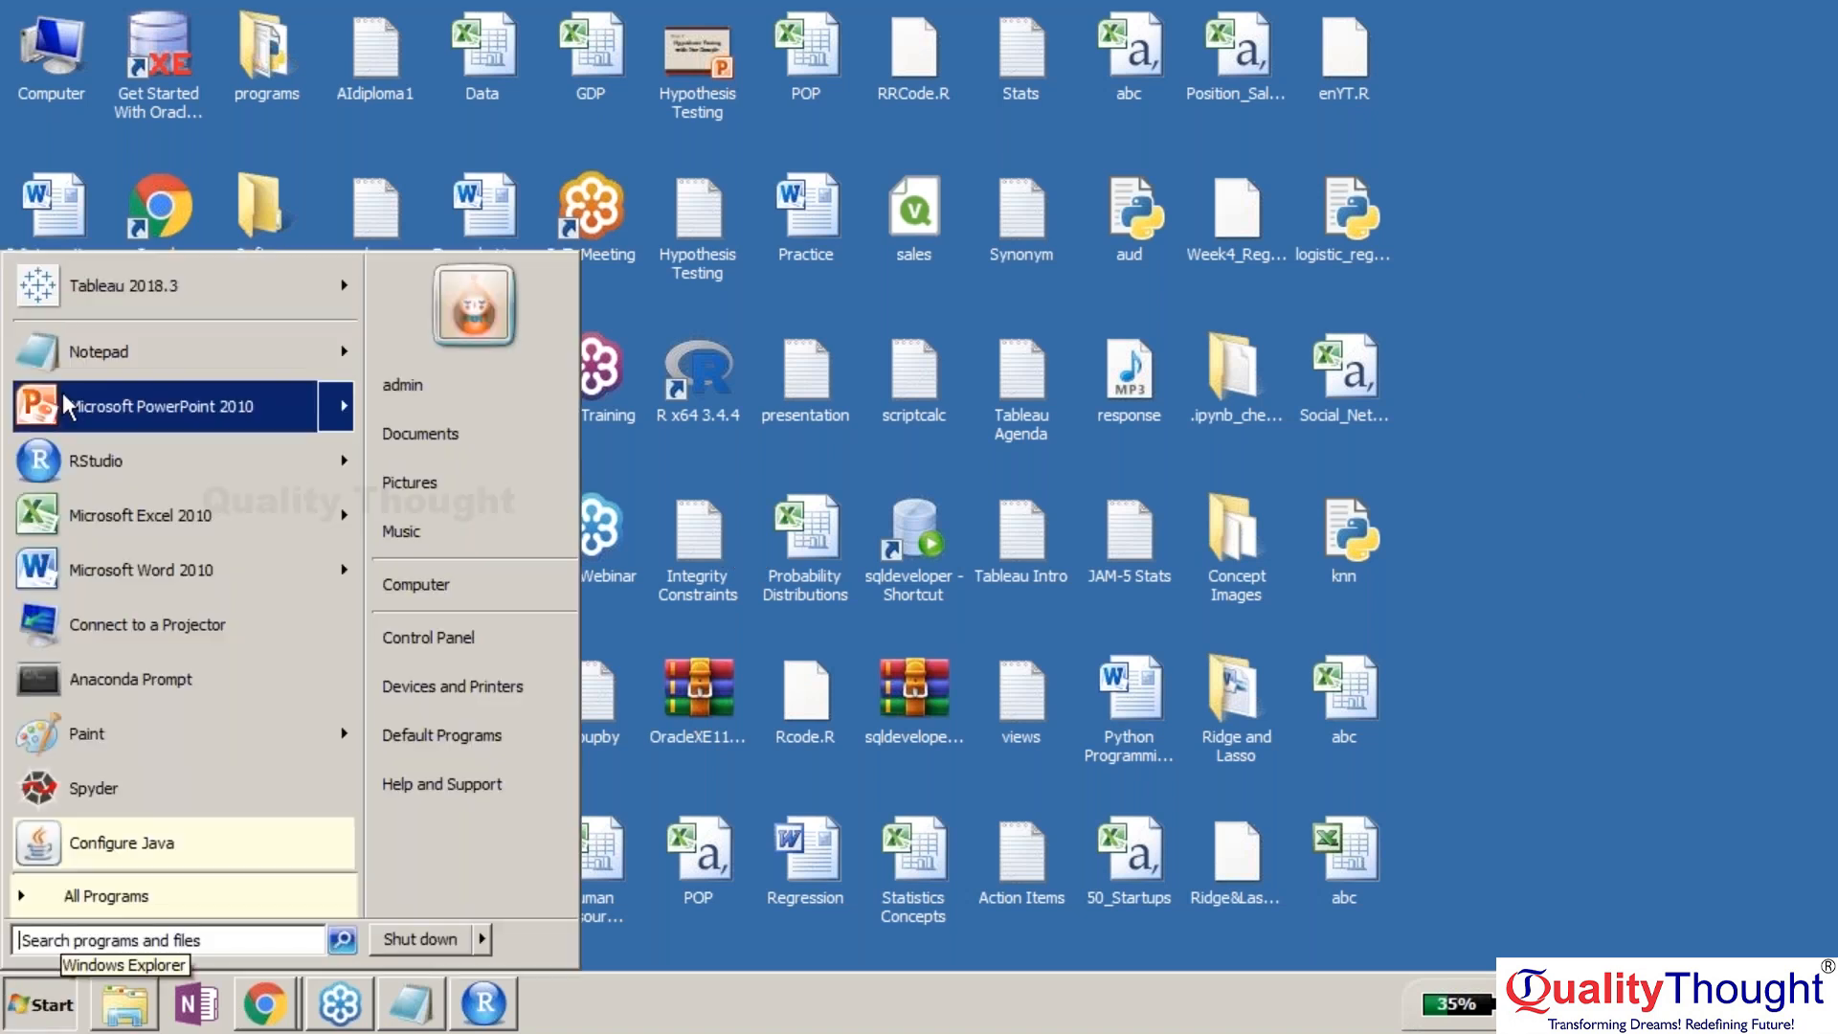
{"action": "left_click", "coordinate": [88, 297]}
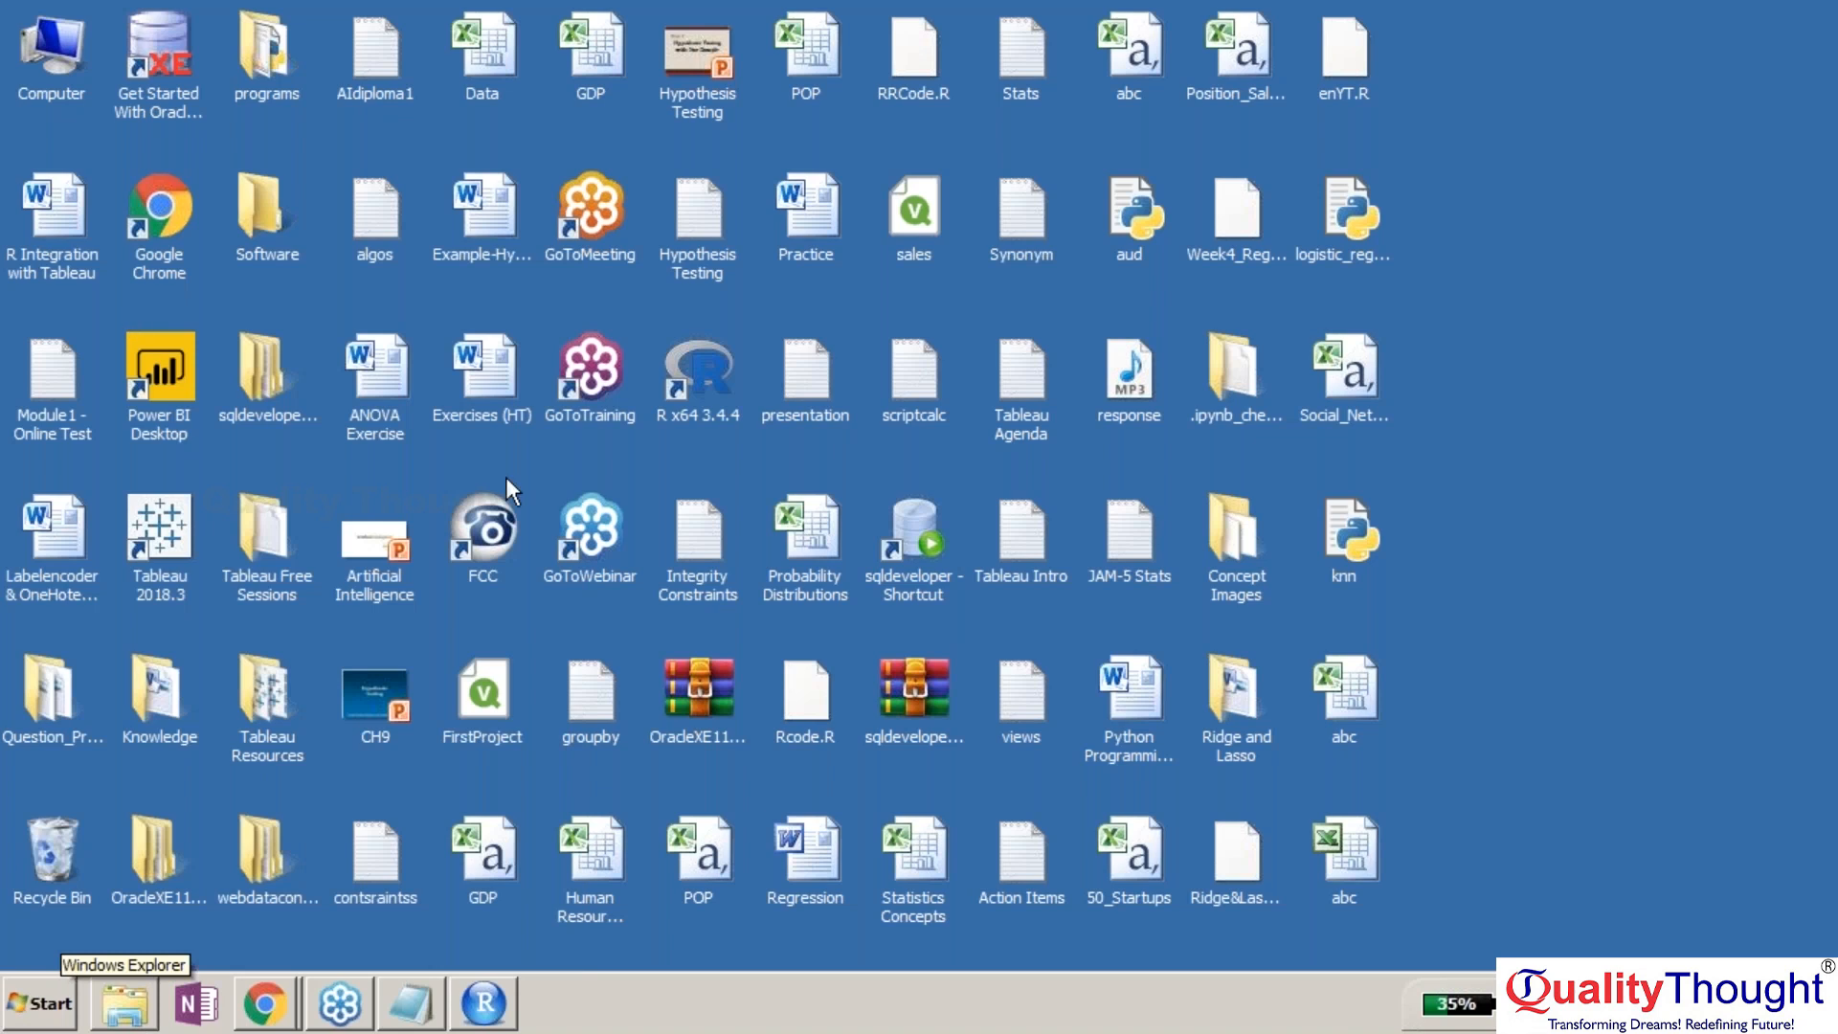
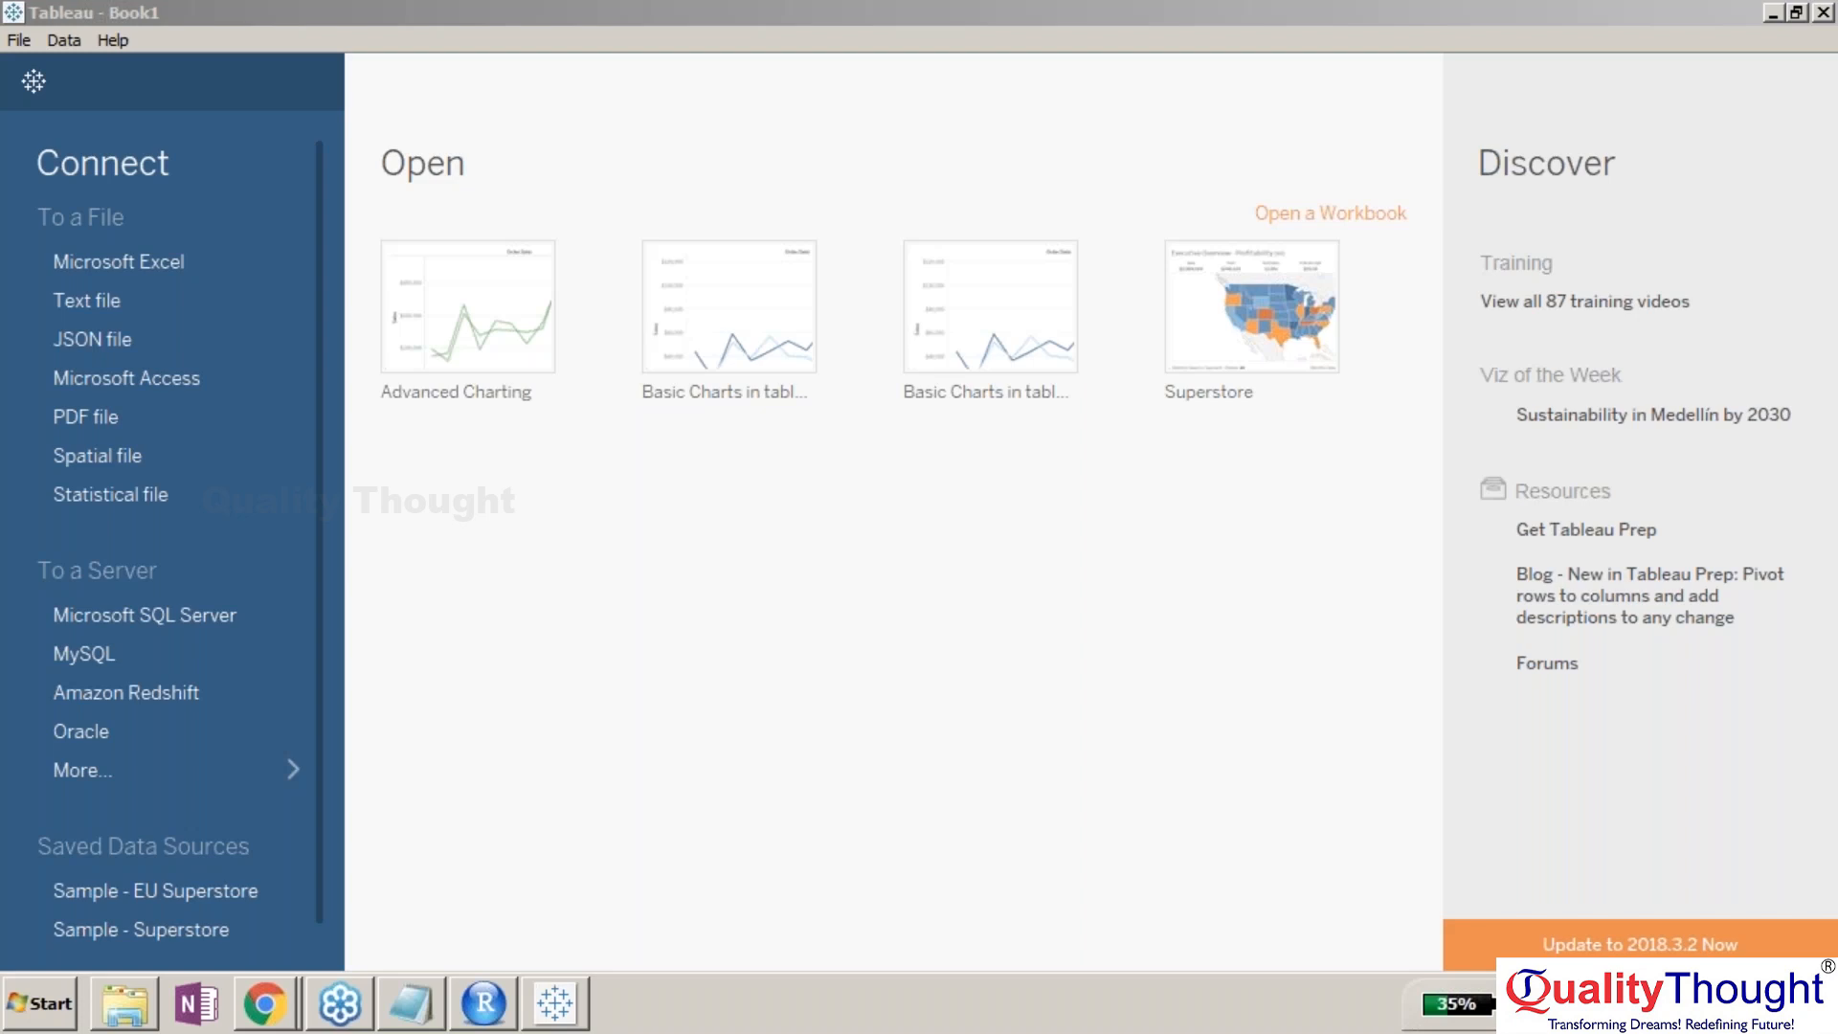
{"action": "mouse_move", "coordinate": [720, 300]}
{"action": "left_click", "coordinate": [466, 295]}
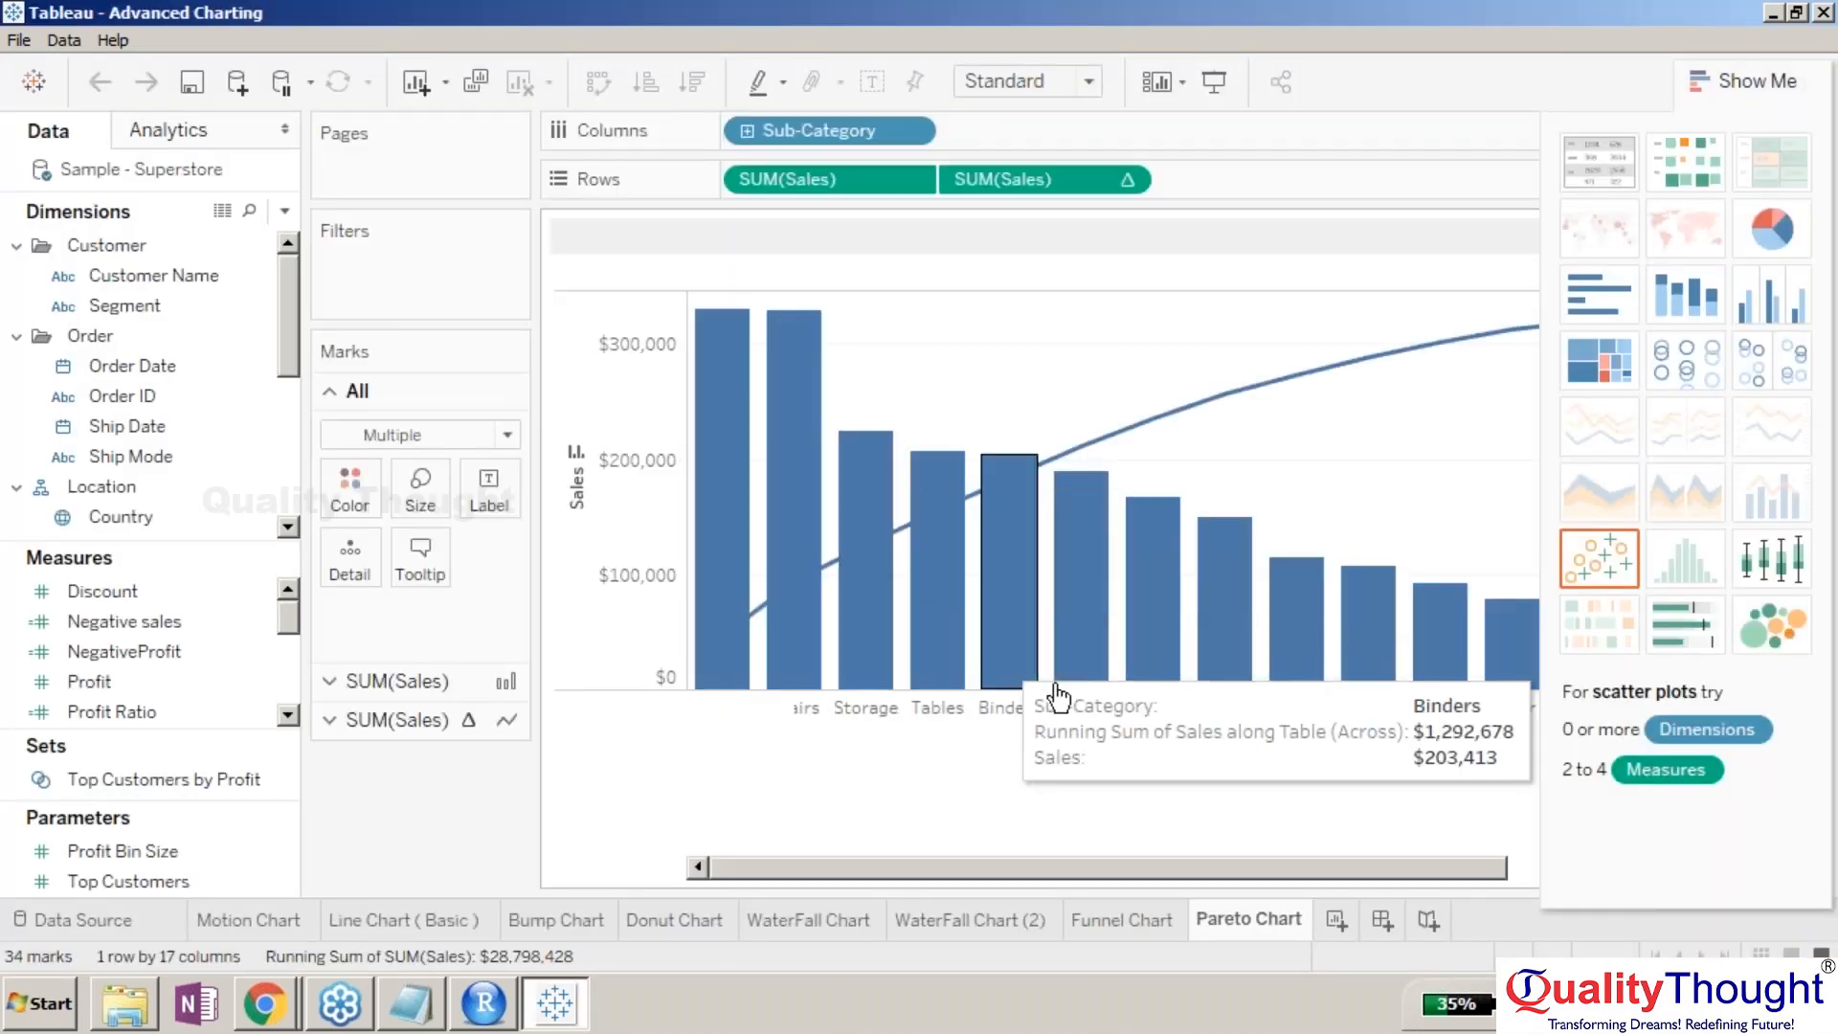
- Add a new worksheet to the workbook and create a calculated field from the Profit measure
{"action": "left_click", "coordinate": [1336, 921]}
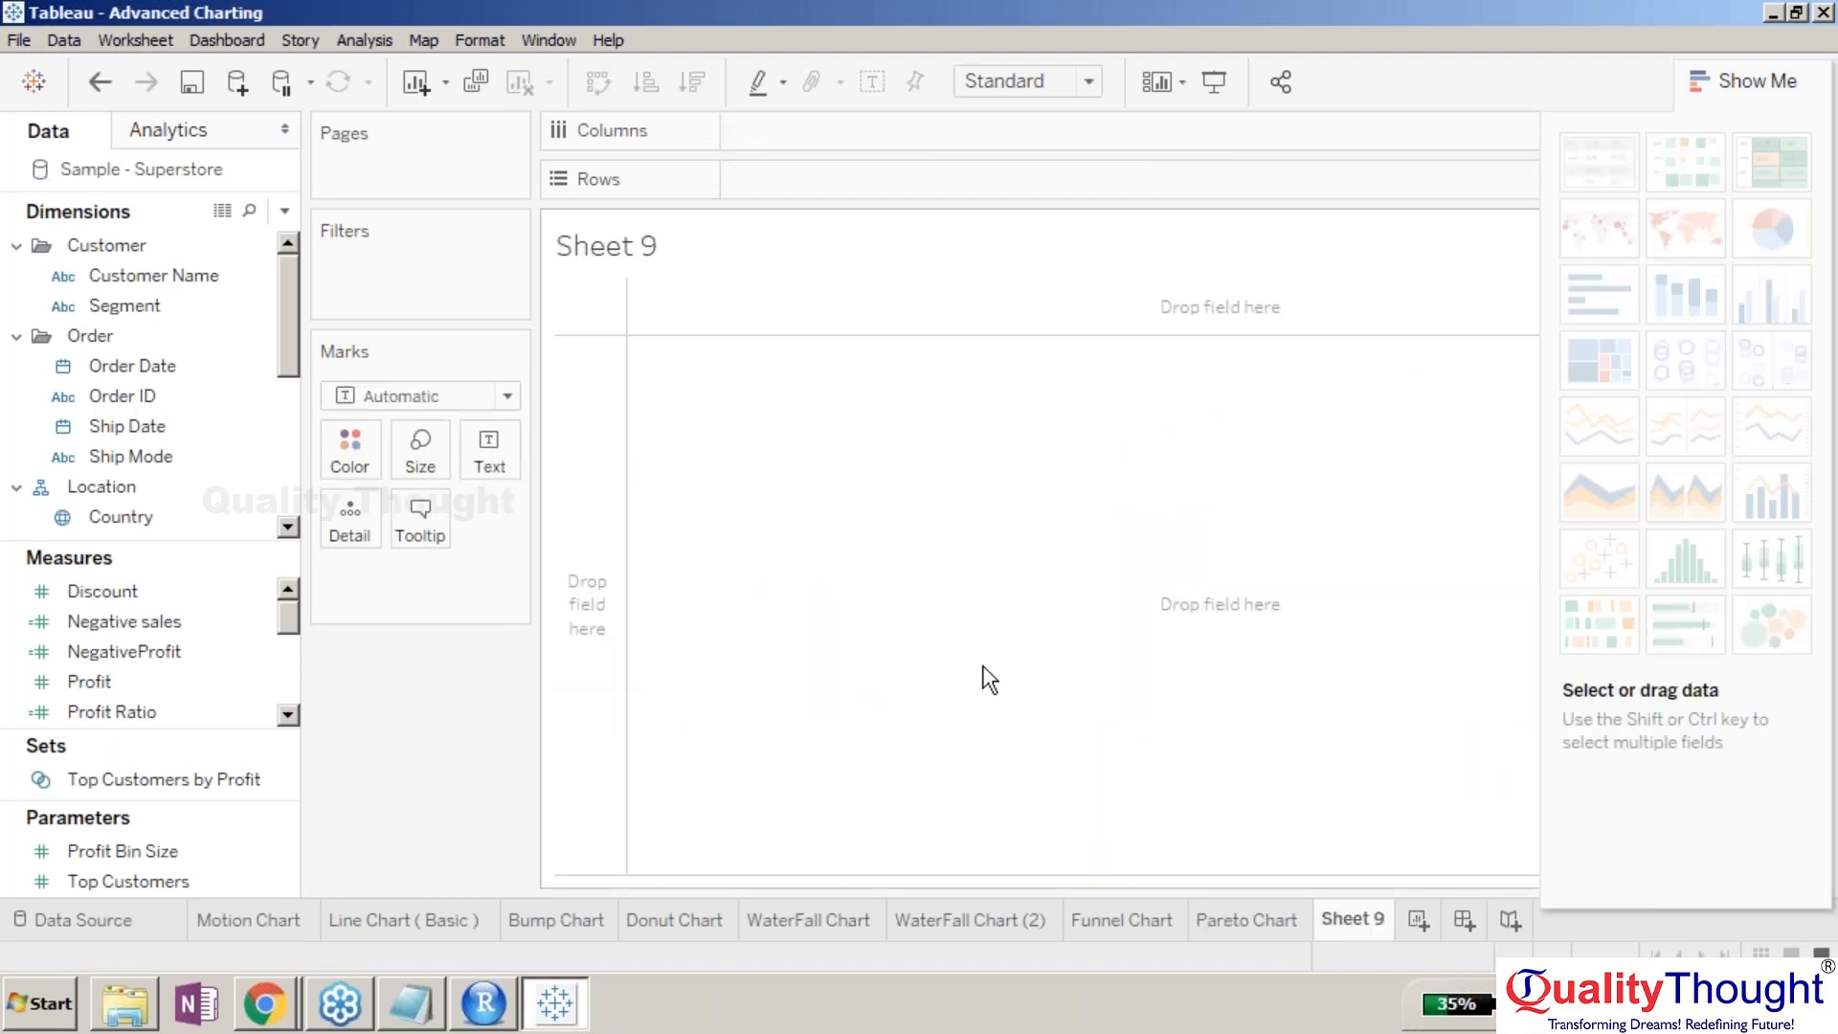
{"action": "left_click", "coordinate": [97, 597]}
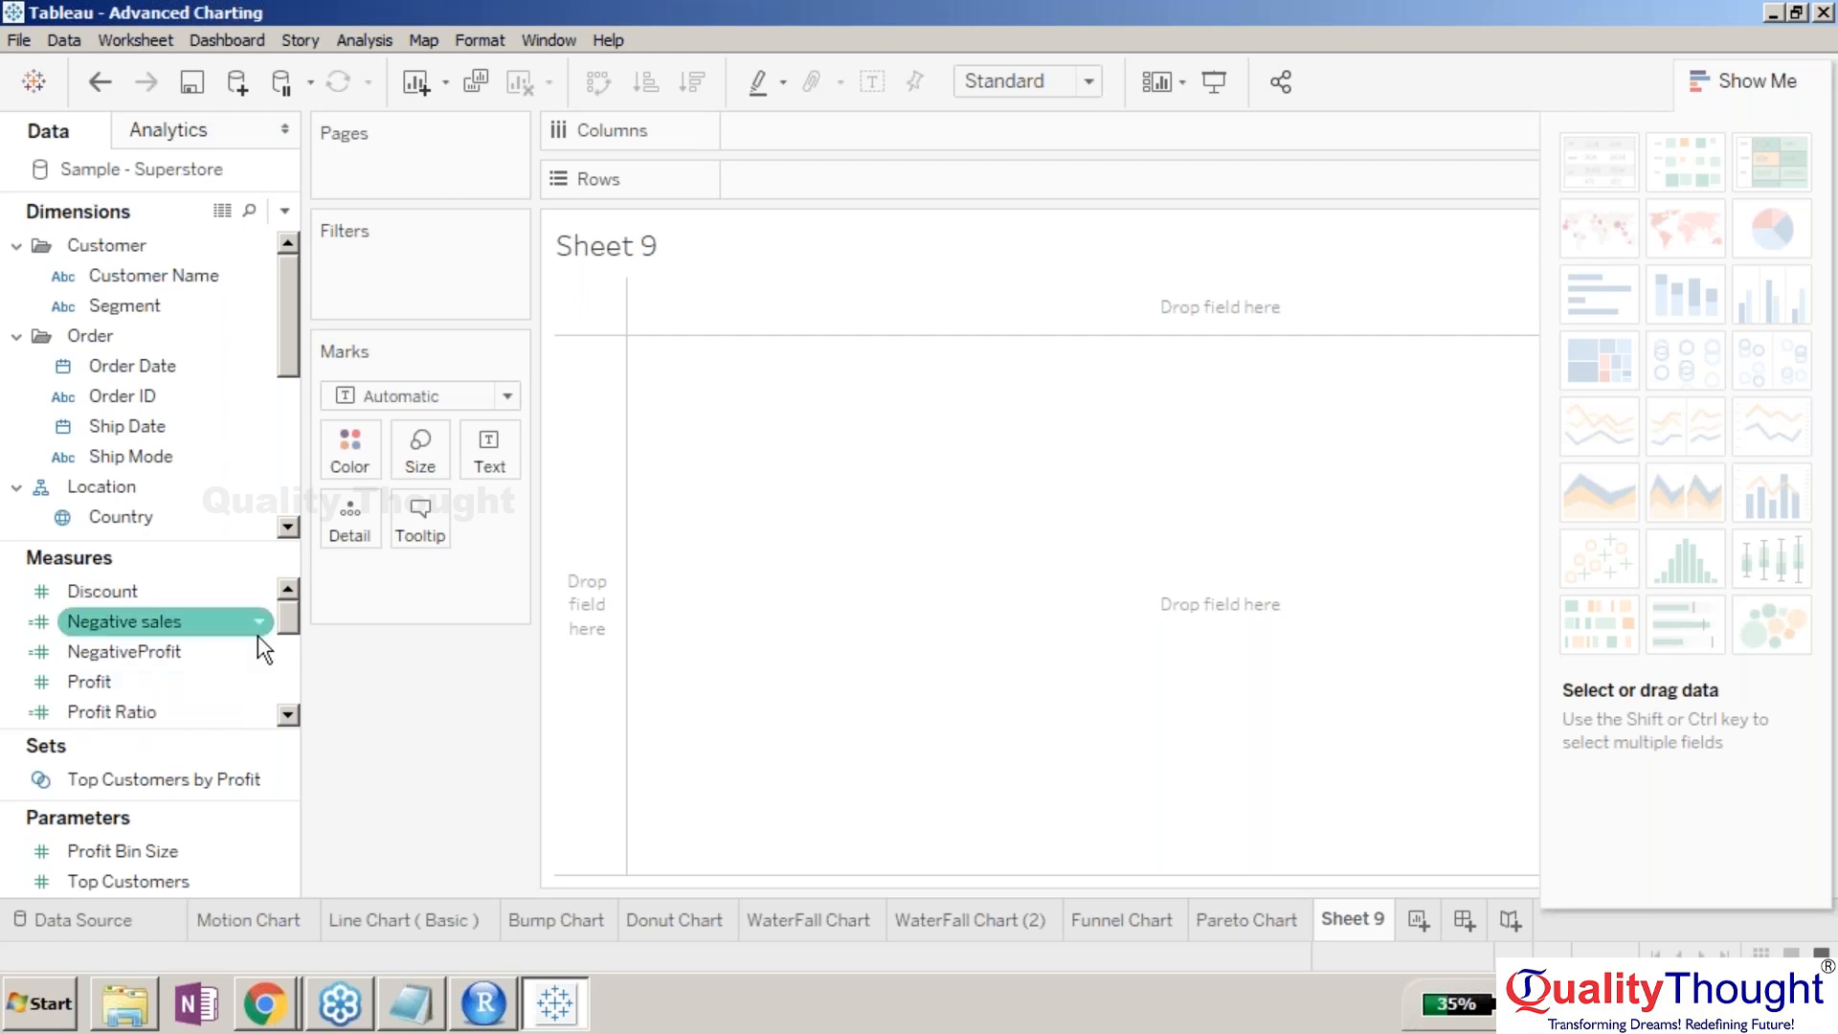
{"action": "mouse_move", "coordinate": [281, 626]}
{"action": "left_mouse_down"}
{"action": "mouse_move", "coordinate": [283, 685]}
{"action": "mouse_move", "coordinate": [285, 621]}
{"action": "left_mouse_up"}
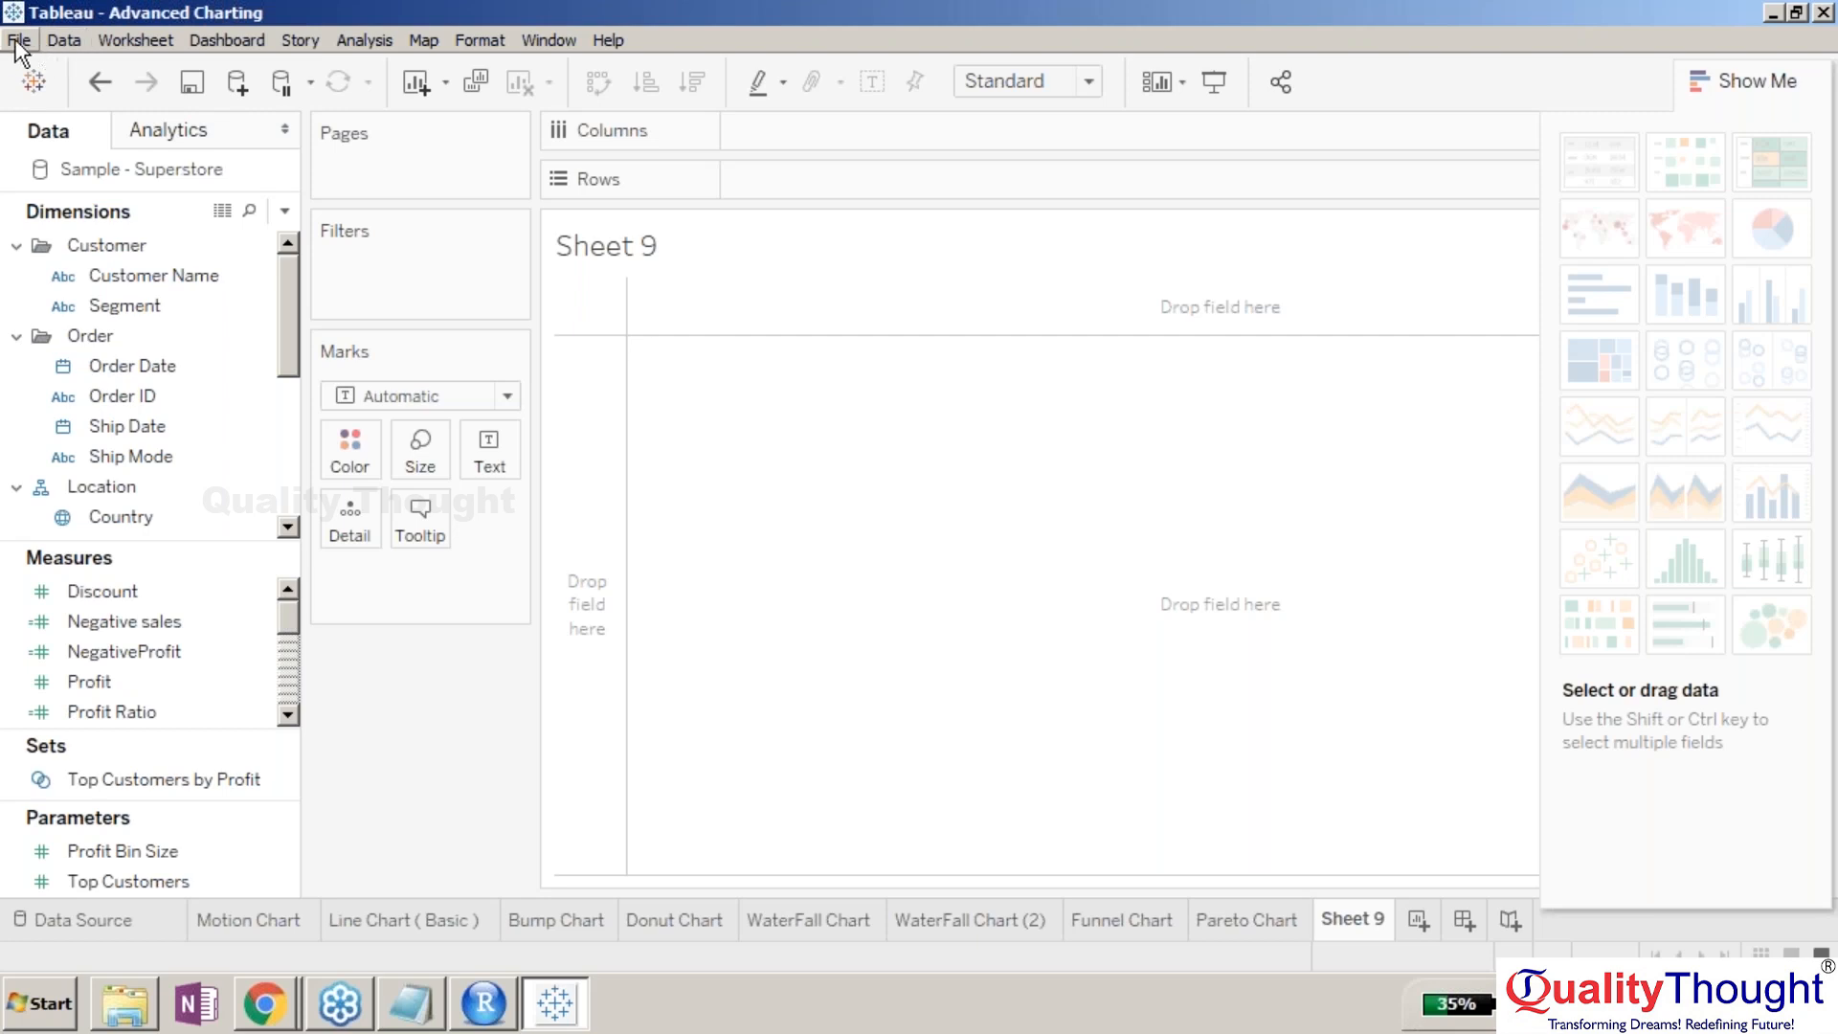
{"action": "left_click", "coordinate": [124, 685]}
{"action": "right_click", "coordinate": [122, 683]}
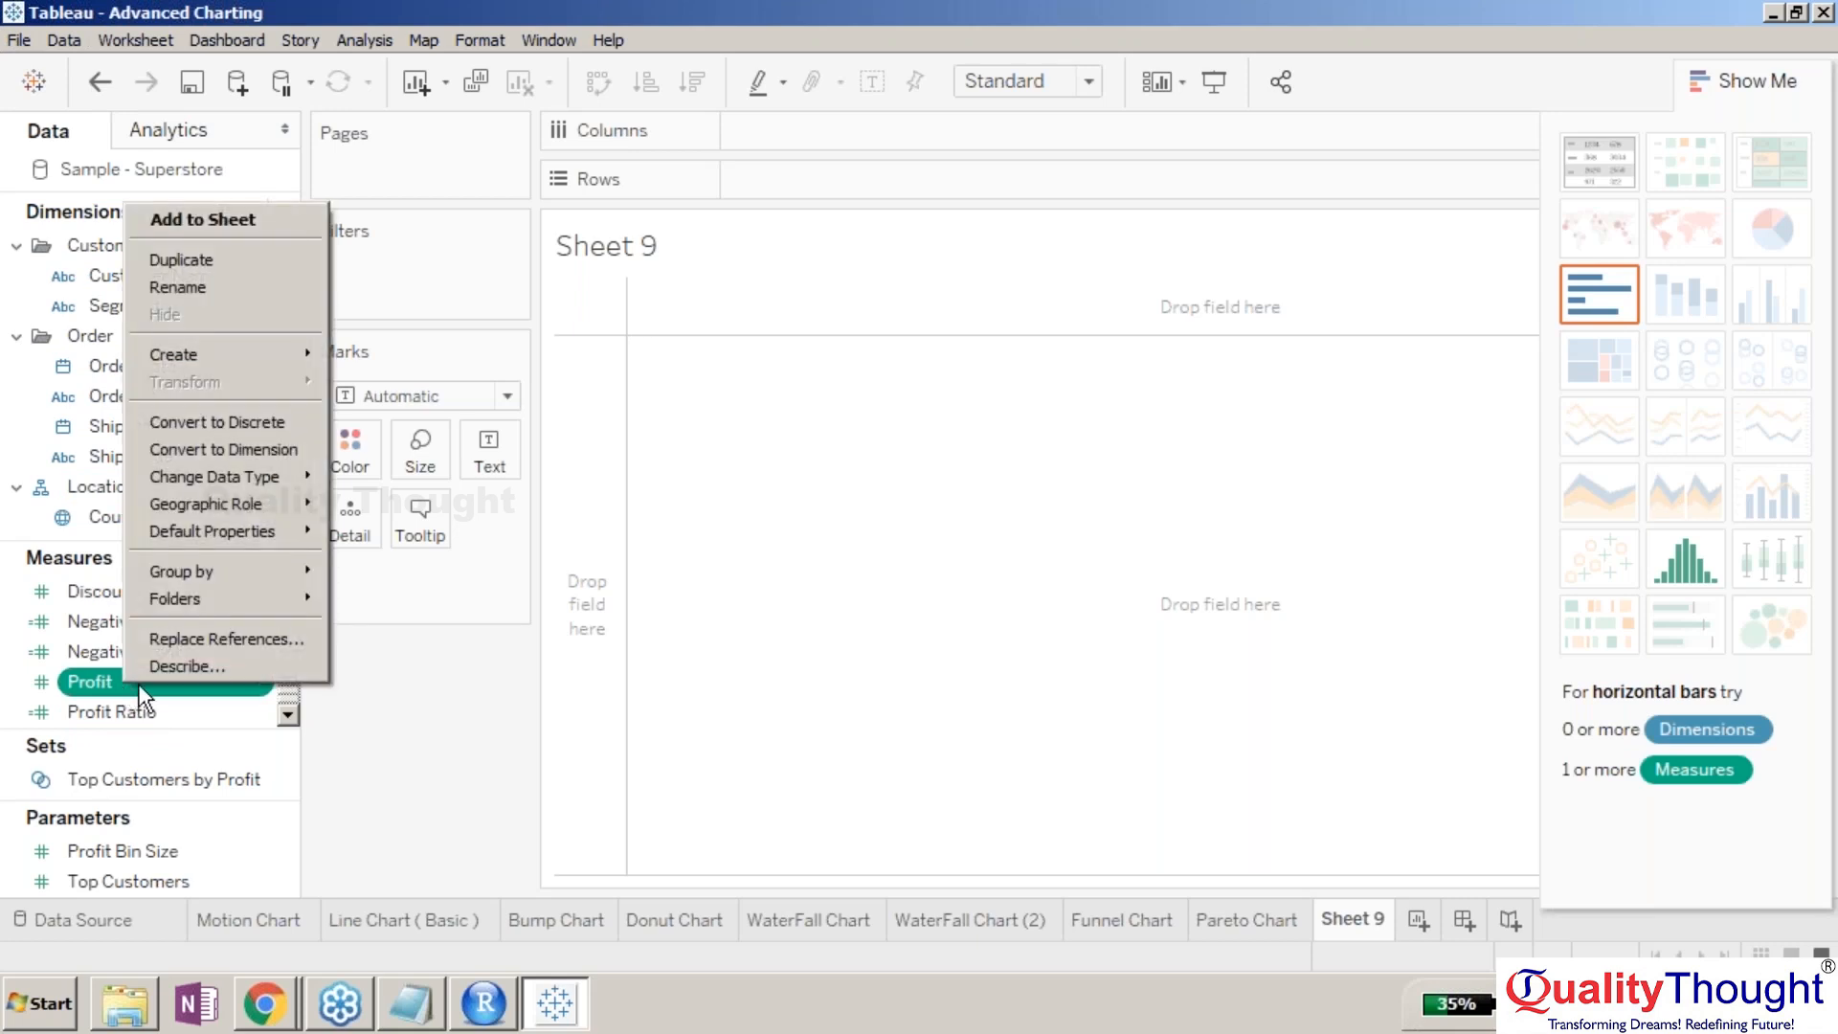
{"action": "mouse_move", "coordinate": [238, 350]}
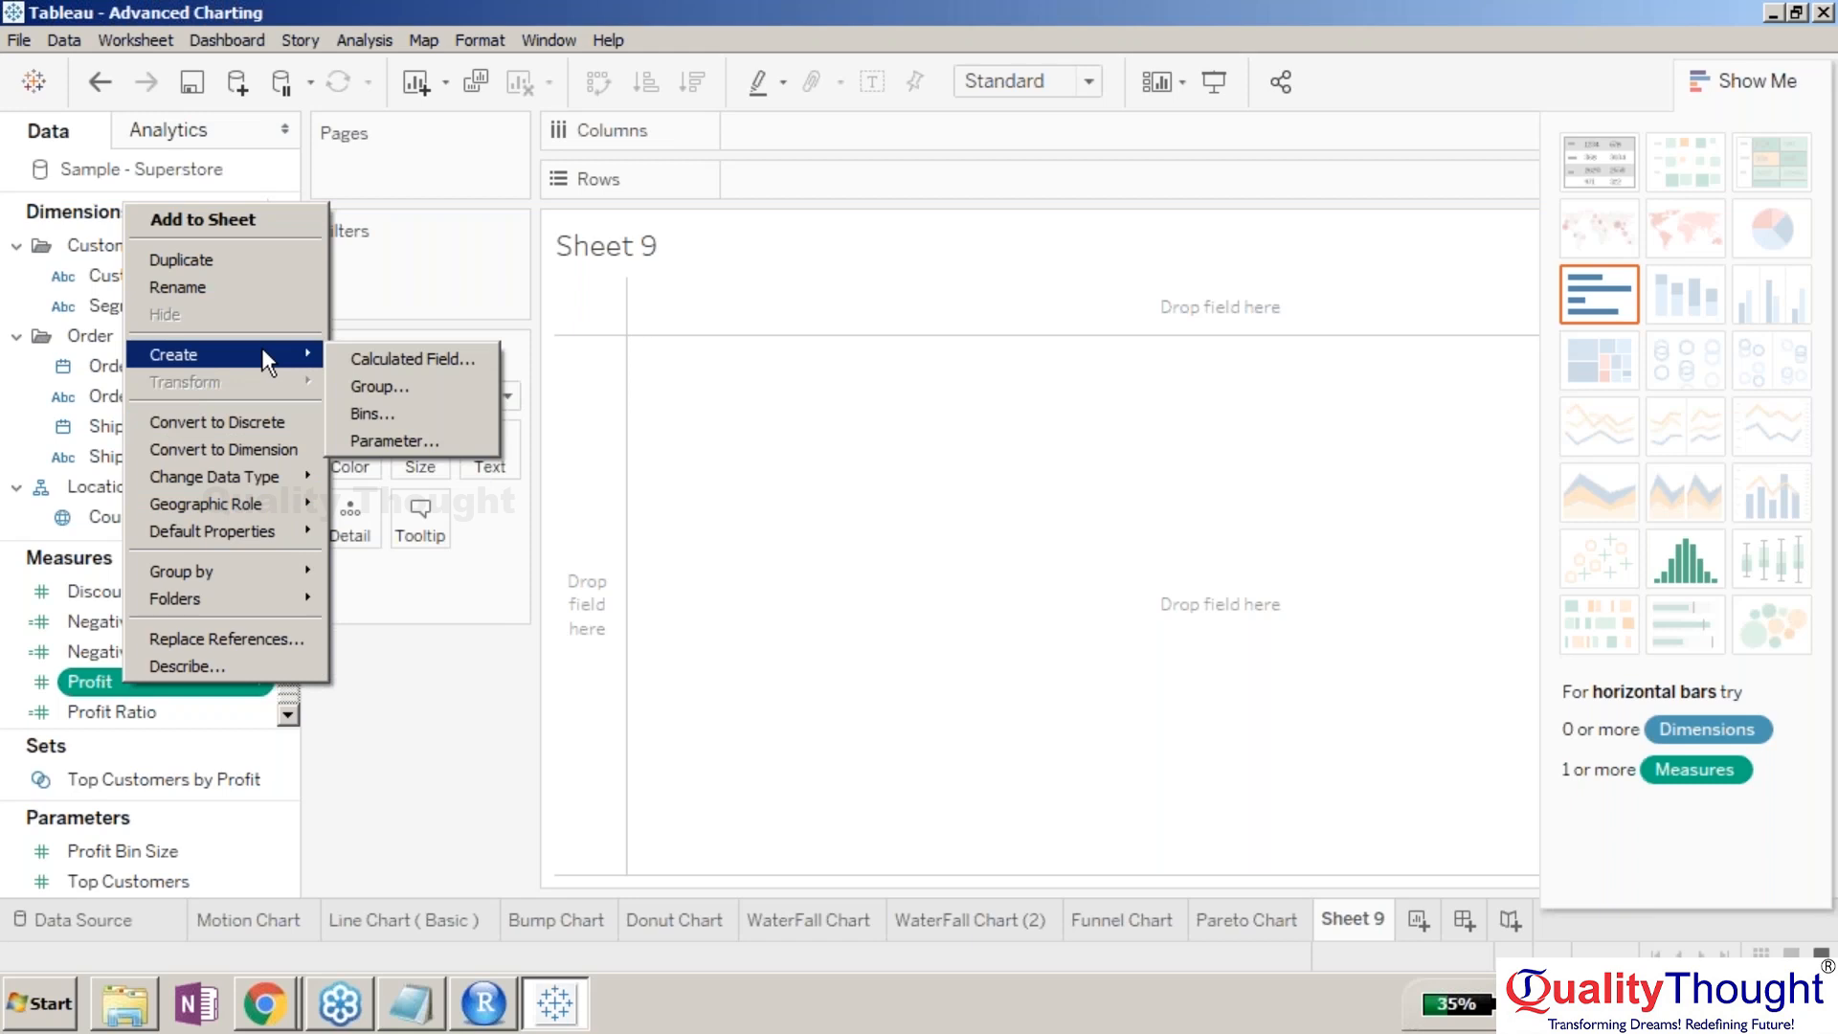
{"action": "left_click", "coordinate": [392, 361]}
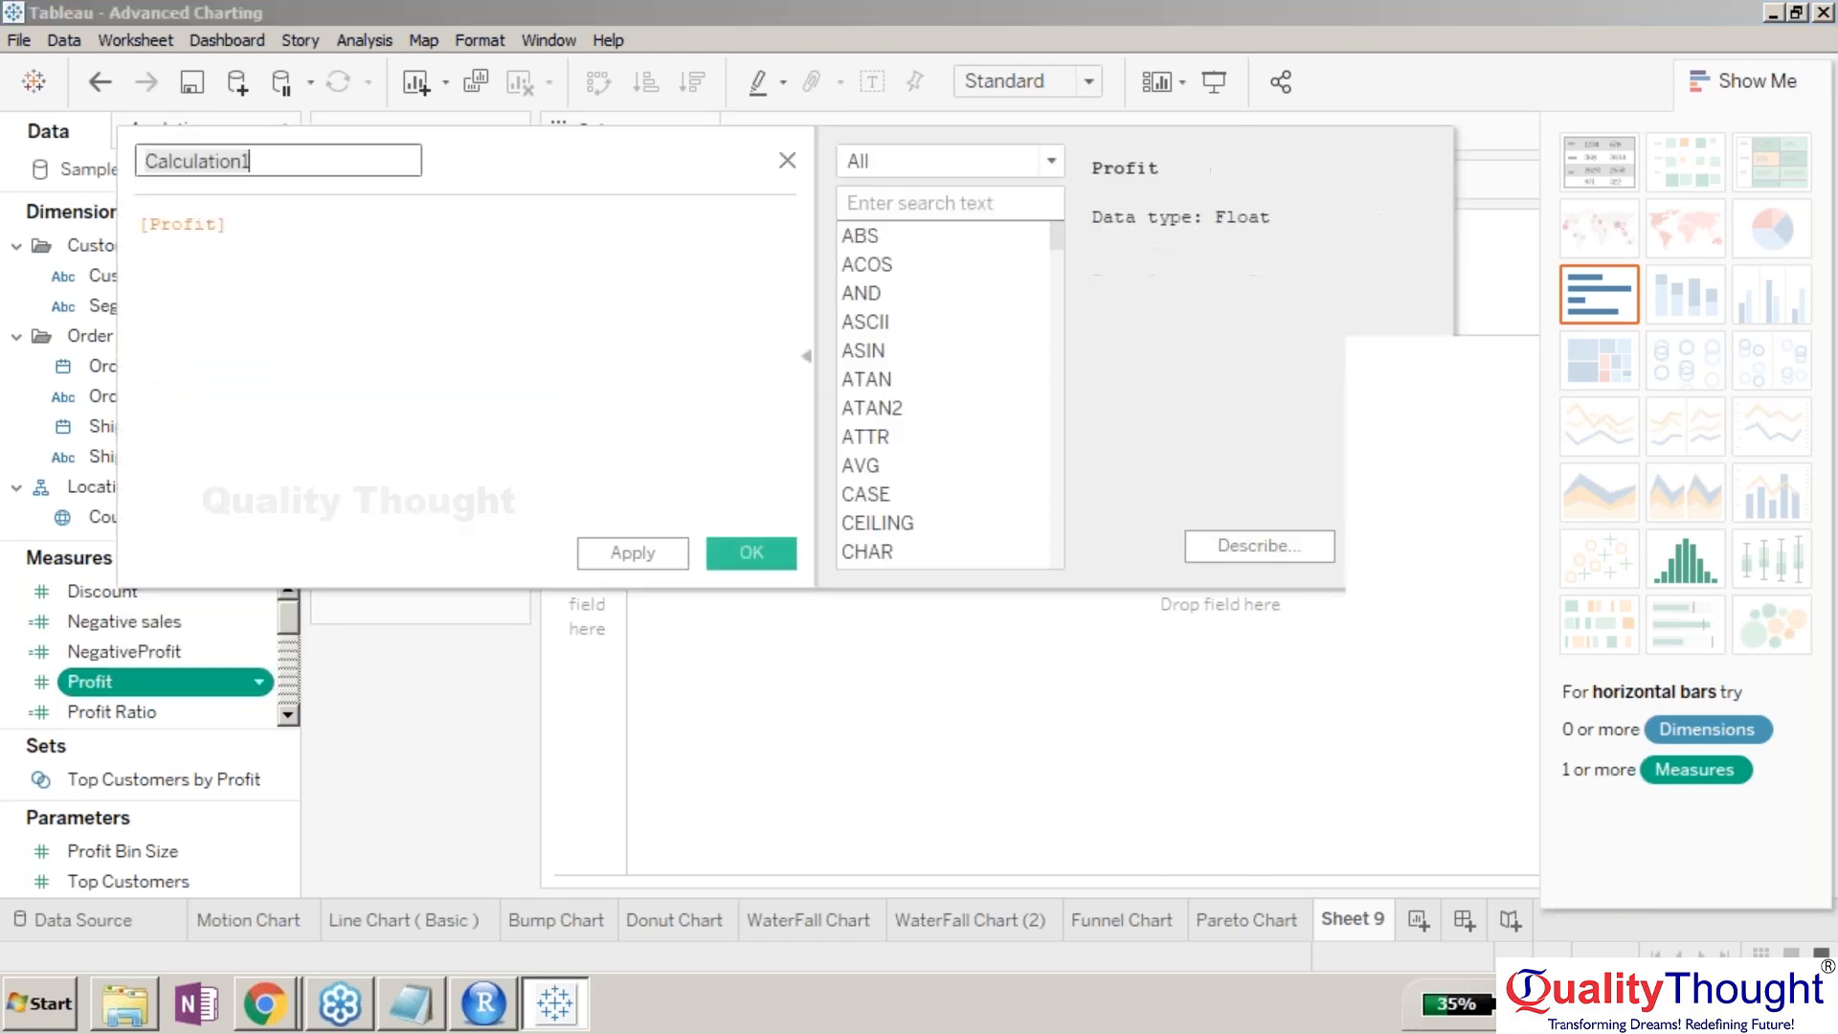
{"action": "left_click", "coordinate": [467, 299]}
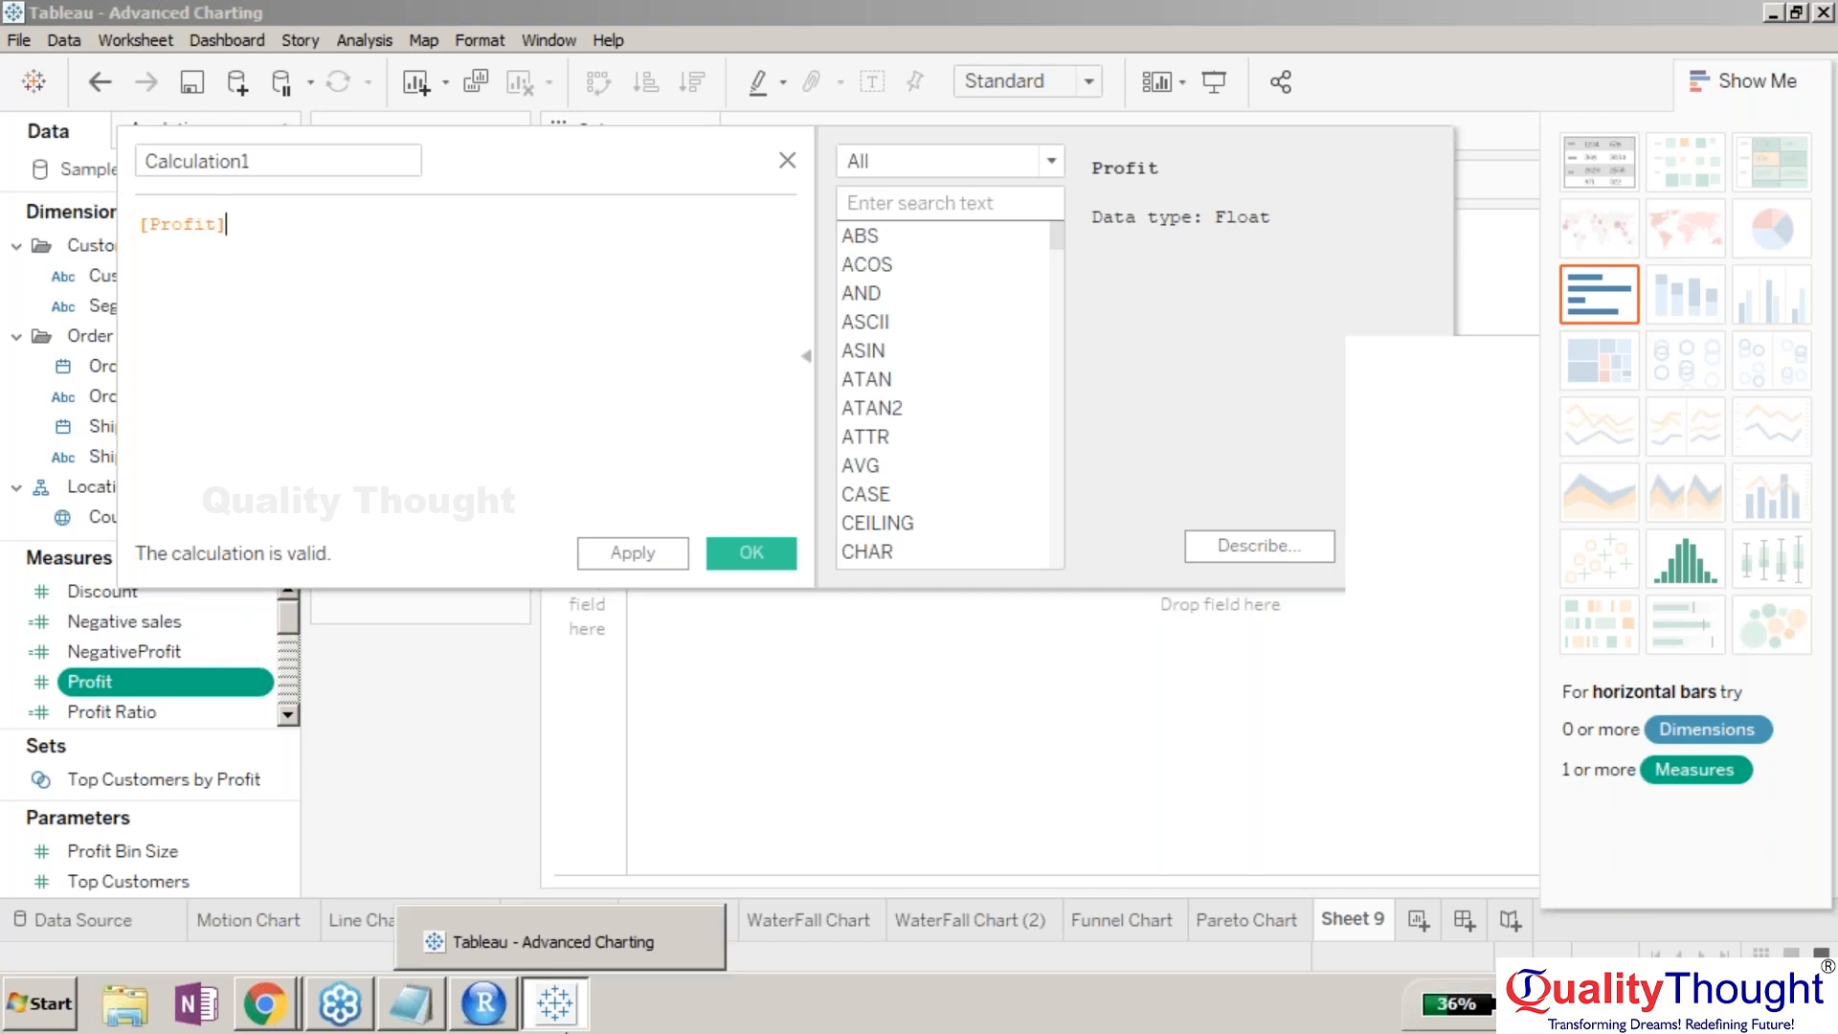
- Switch to RStudio, highlight the Rserve() command in the console, and return to Tableau
{"action": "left_click", "coordinate": [500, 1021]}
{"action": "left_click_drag", "start_coordinate": [43, 629], "coordinate": [140, 632]}
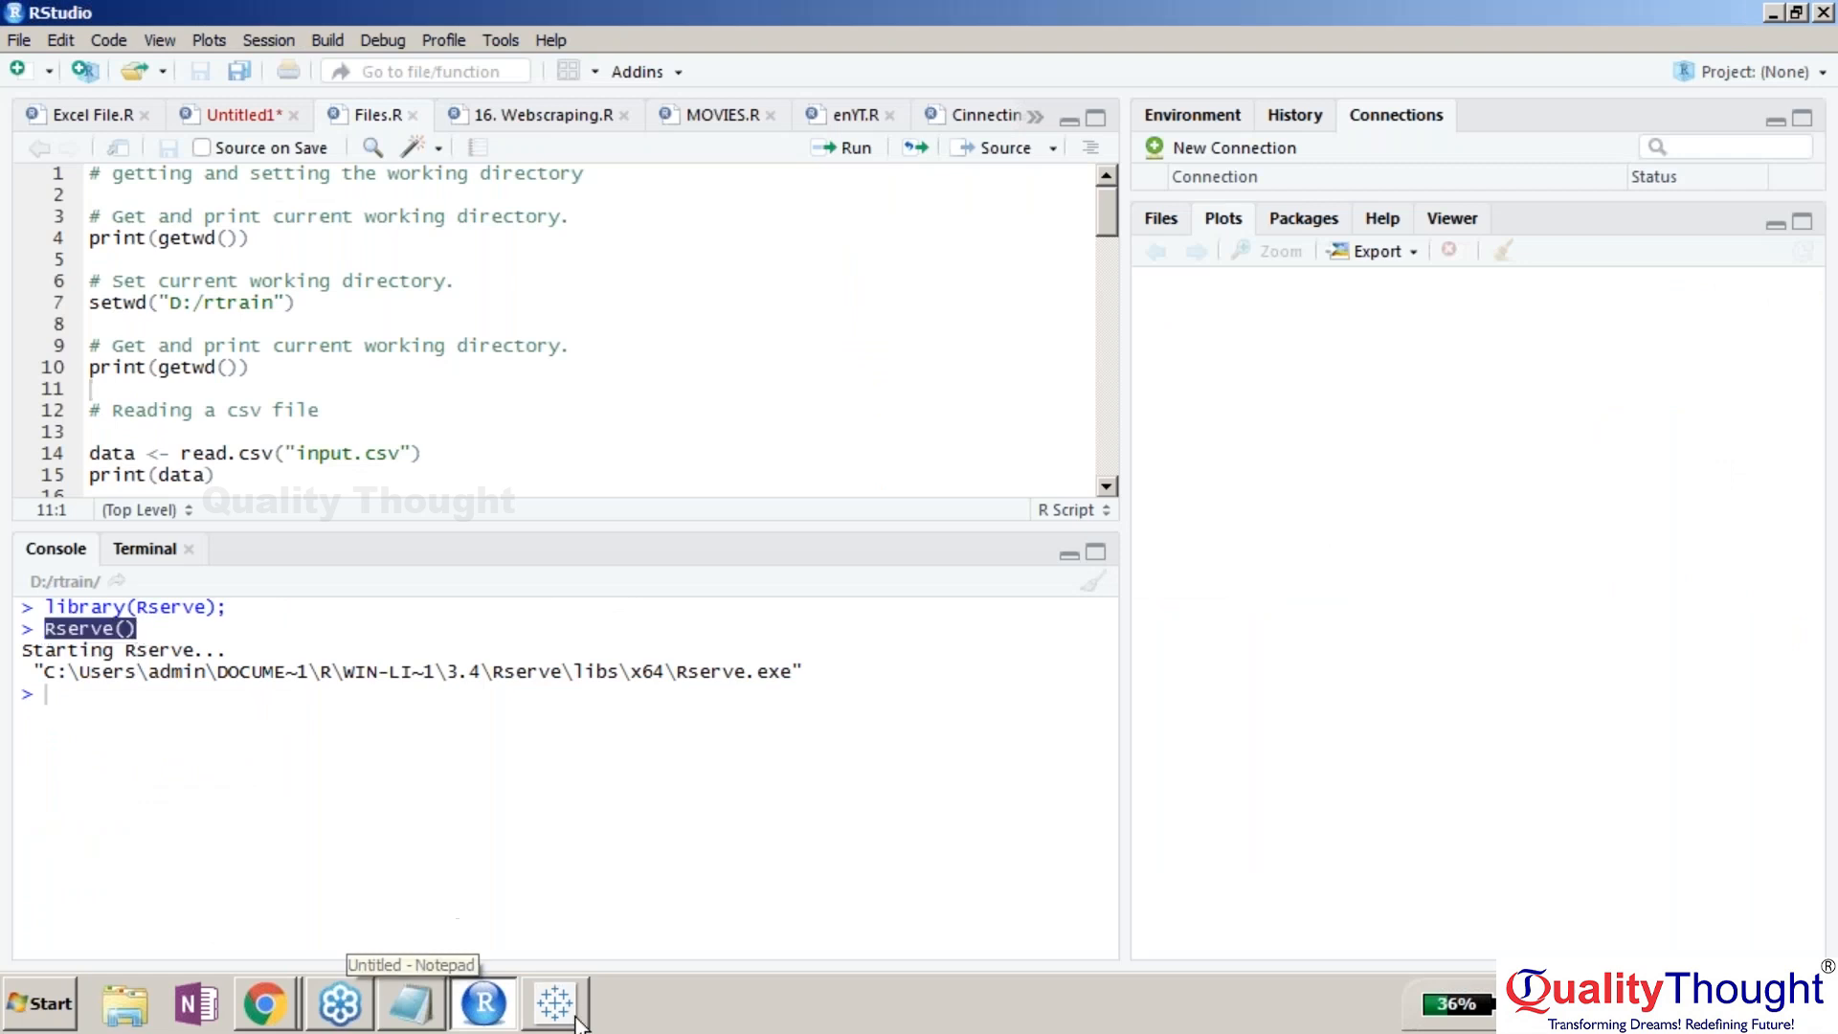
{"action": "left_click", "coordinate": [504, 1017]}
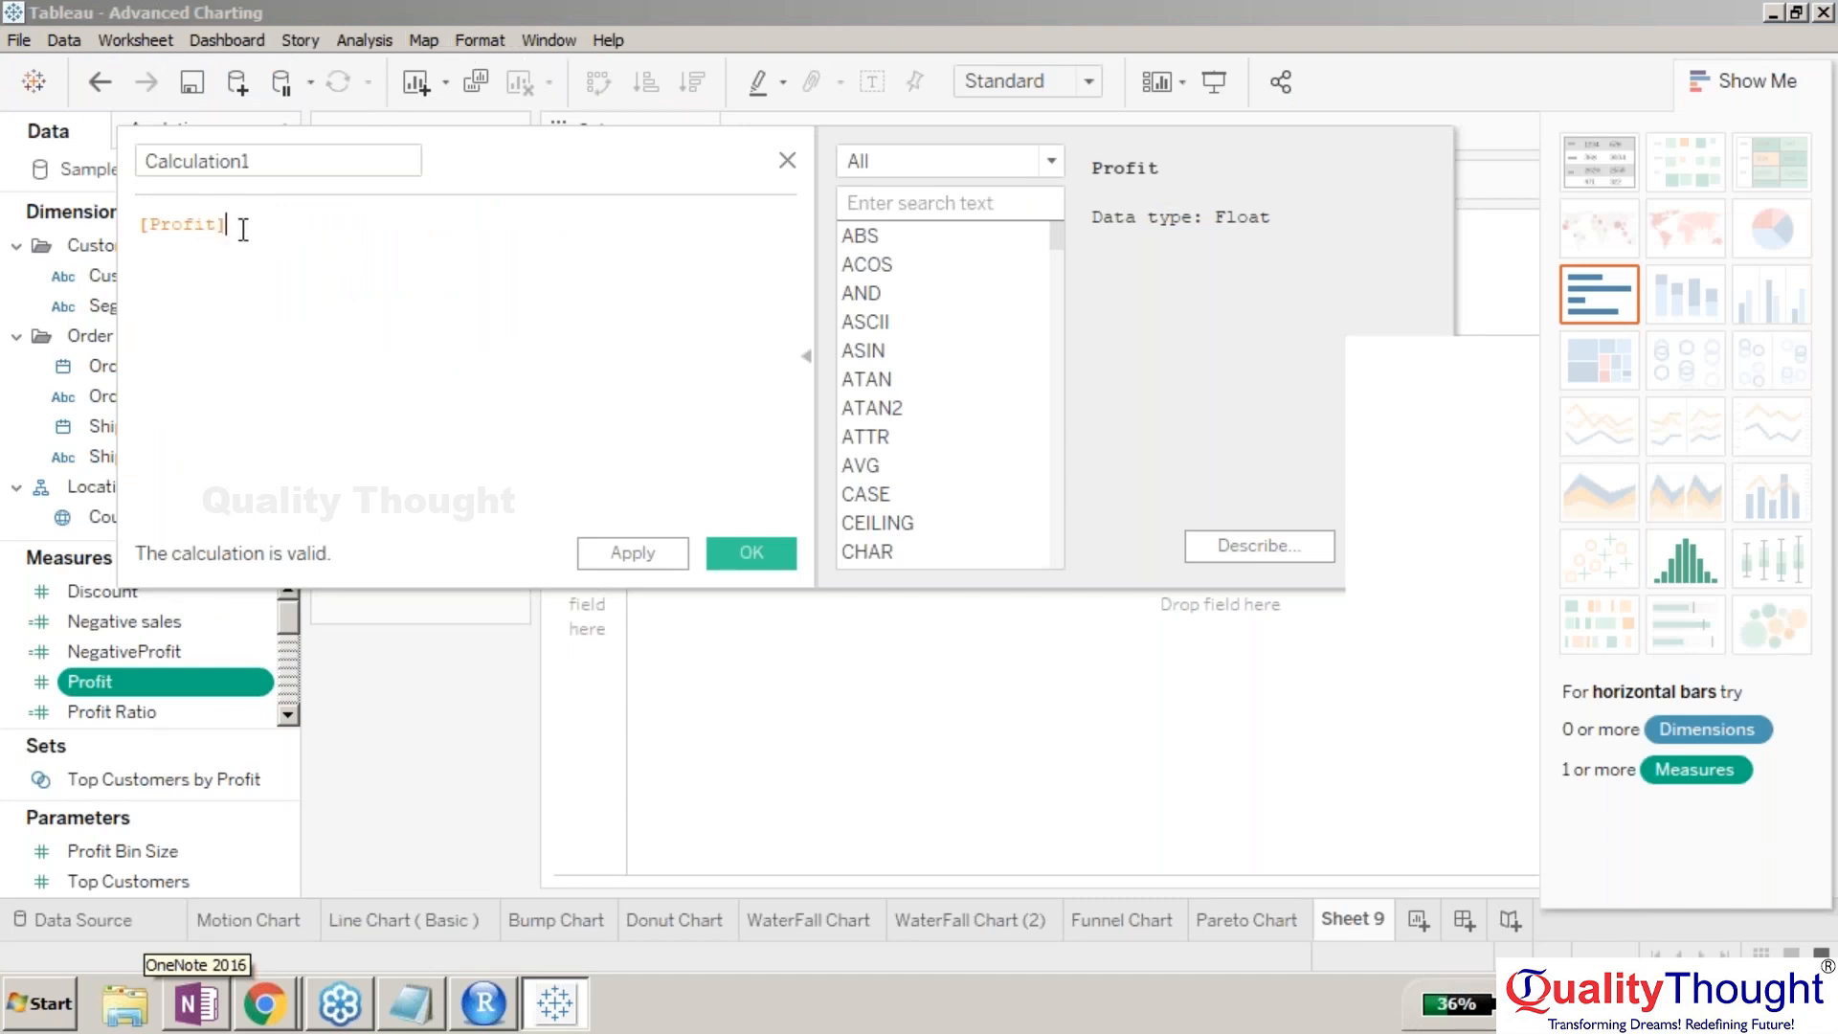
- Clear [Profit] from the formula, search the functions for "script", and insert SCRIPT_STR
{"action": "key", "text": "BackSpace"}
{"action": "key", "text": "BackSpace"}
{"action": "key", "text": "BackSpace"}
{"action": "key", "text": "BackSpace"}
{"action": "key", "text": "BackSpace"}
{"action": "key", "text": "BackSpace"}
{"action": "key", "text": "BackSpace"}
{"action": "key", "text": "BackSpace"}
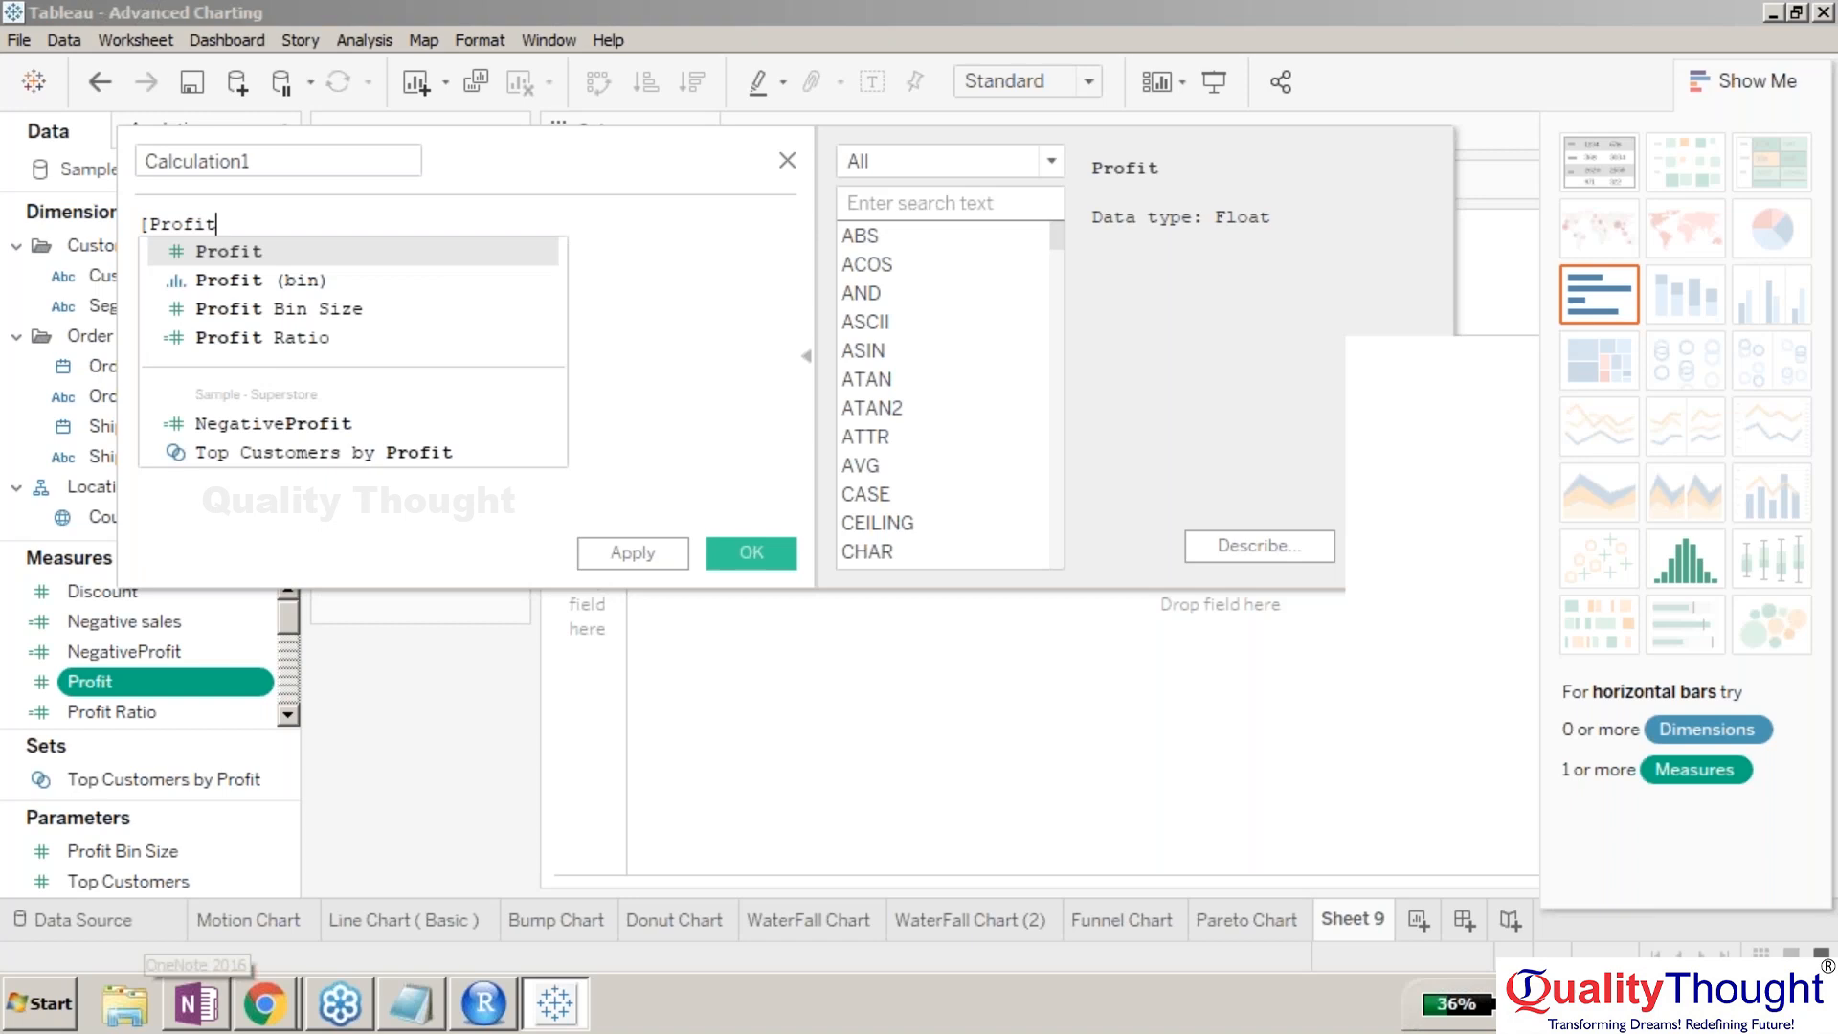
{"action": "left_click", "coordinate": [871, 209]}
{"action": "type", "text": "script"}
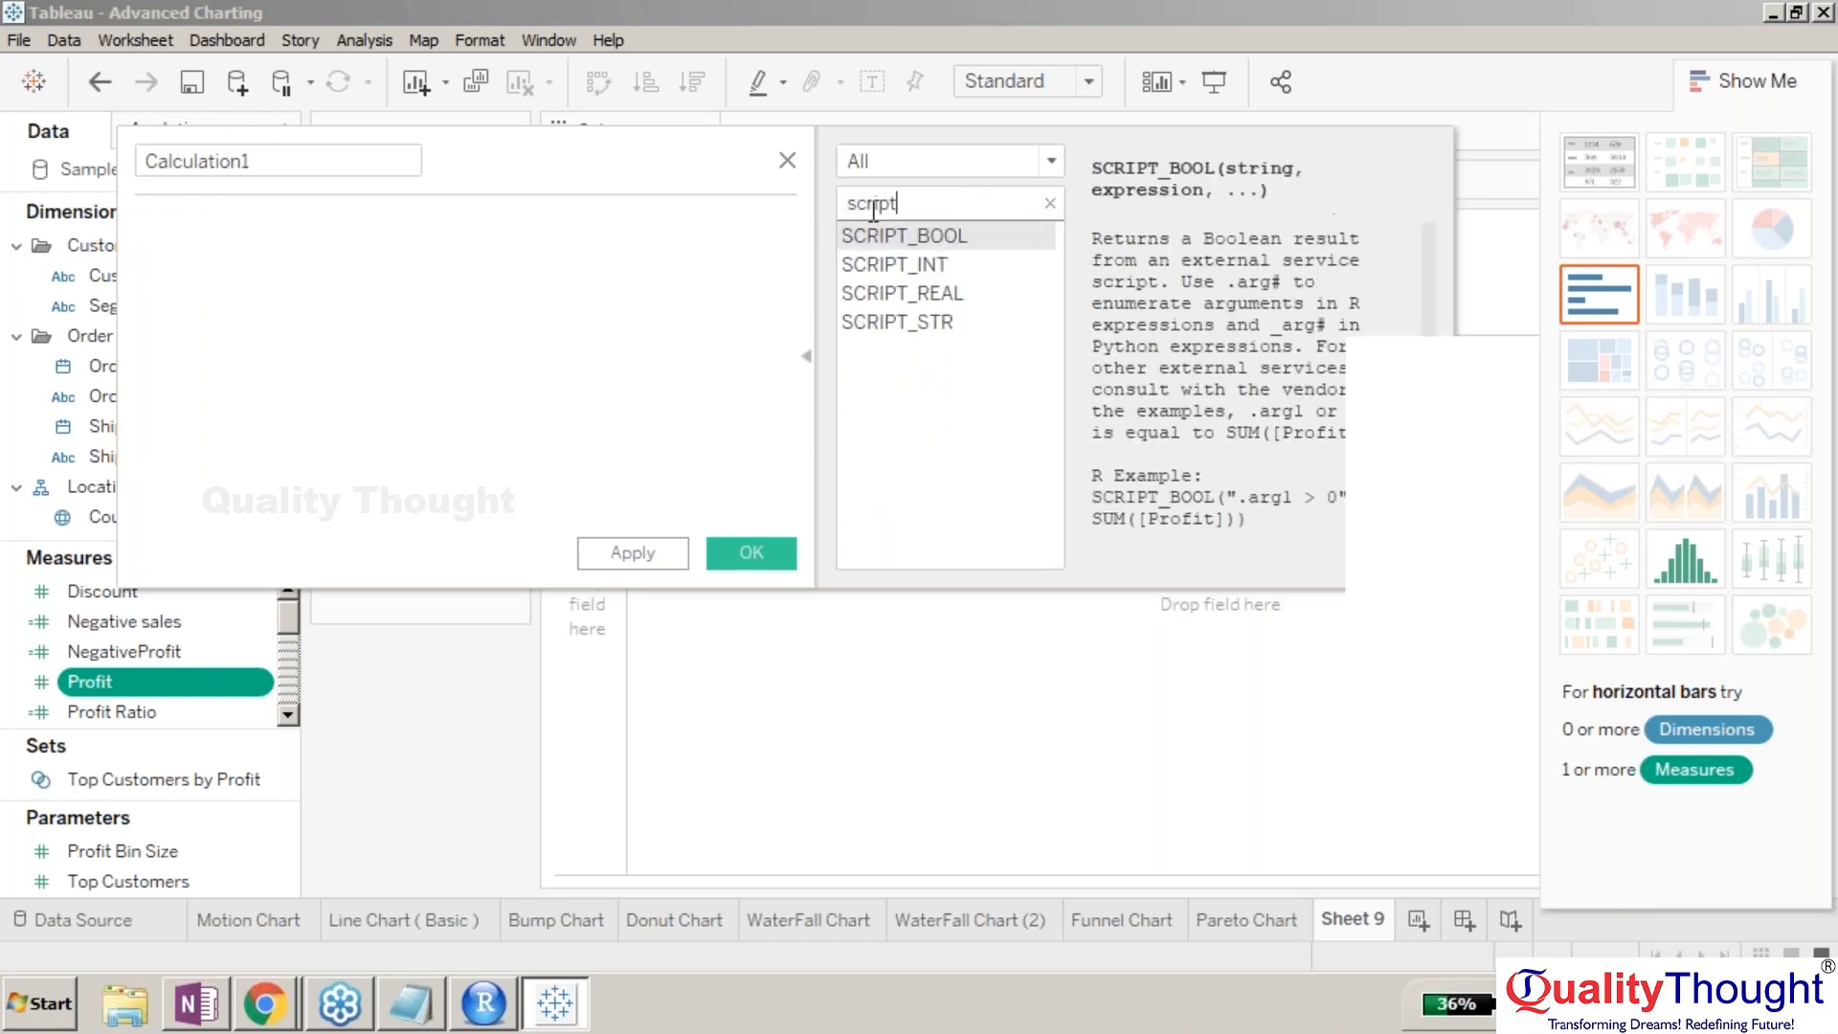
{"action": "double_click", "coordinate": [943, 323]}
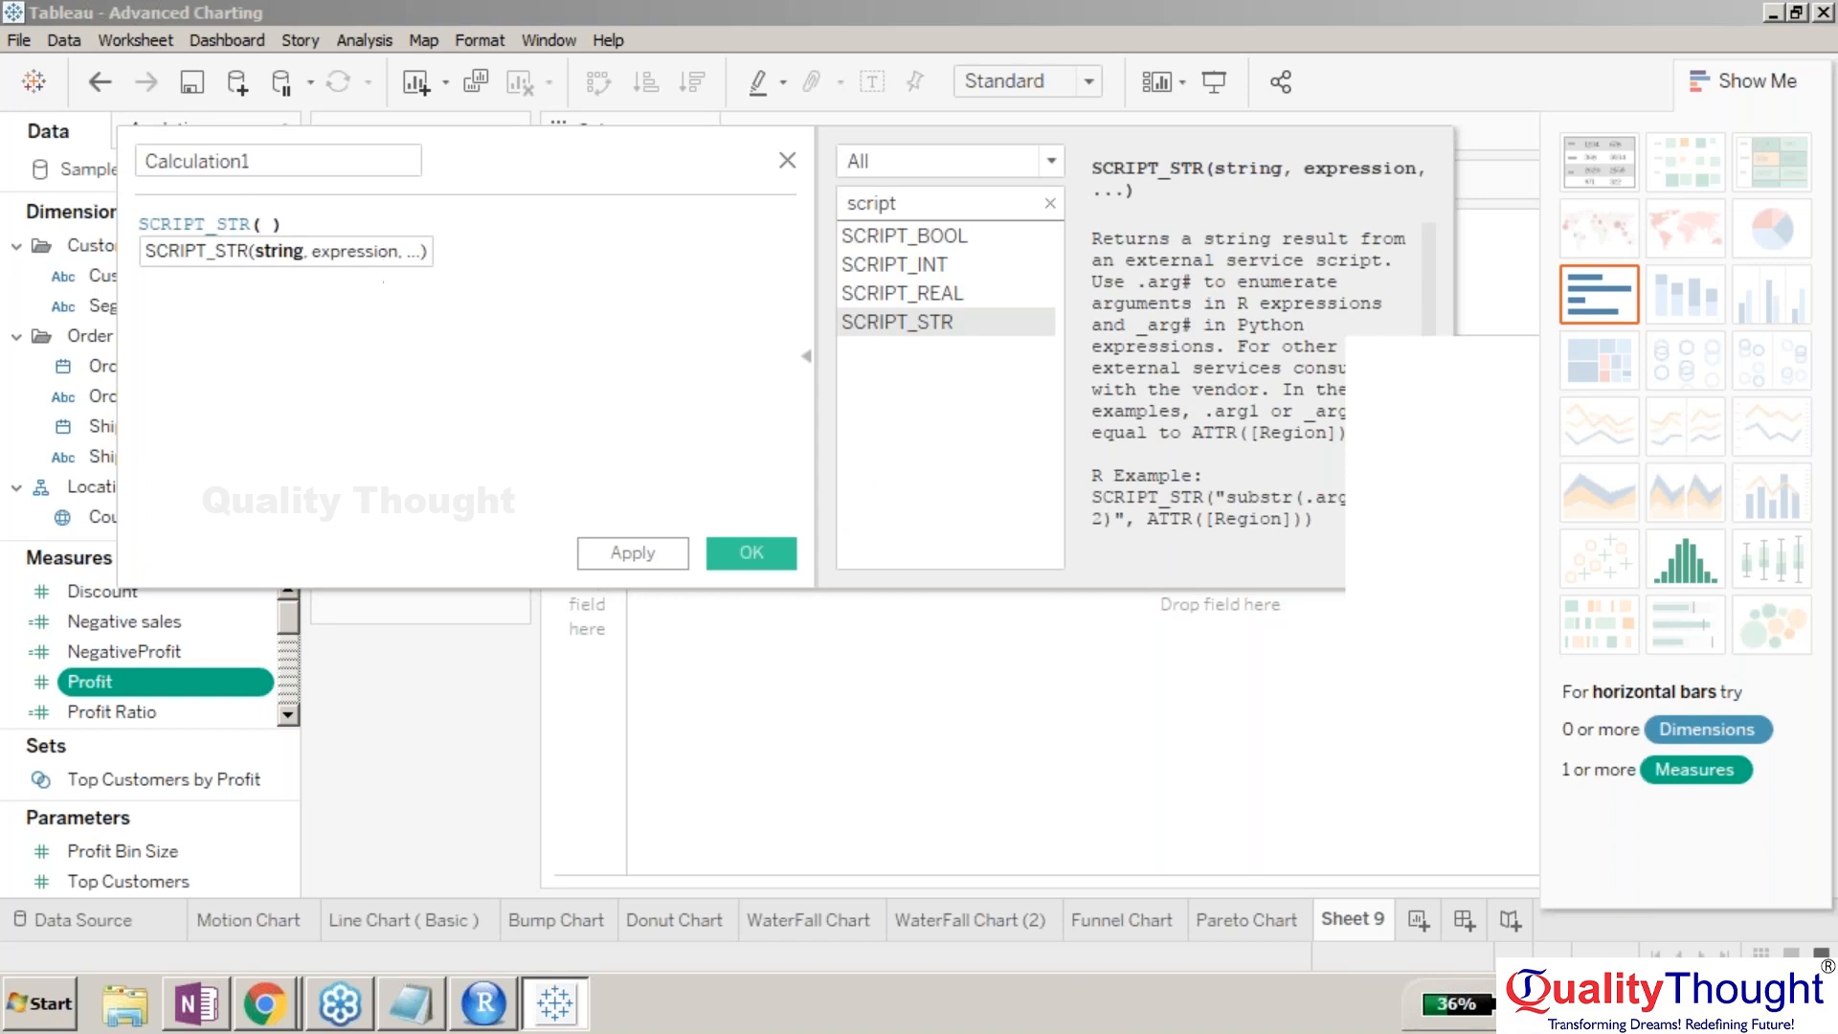
- Enter "paste(.arg1,.arg2 )" as the R expression of the SCRIPT_STR function
{"action": "type", "text": "\"paste(.arg1,.arg2"}
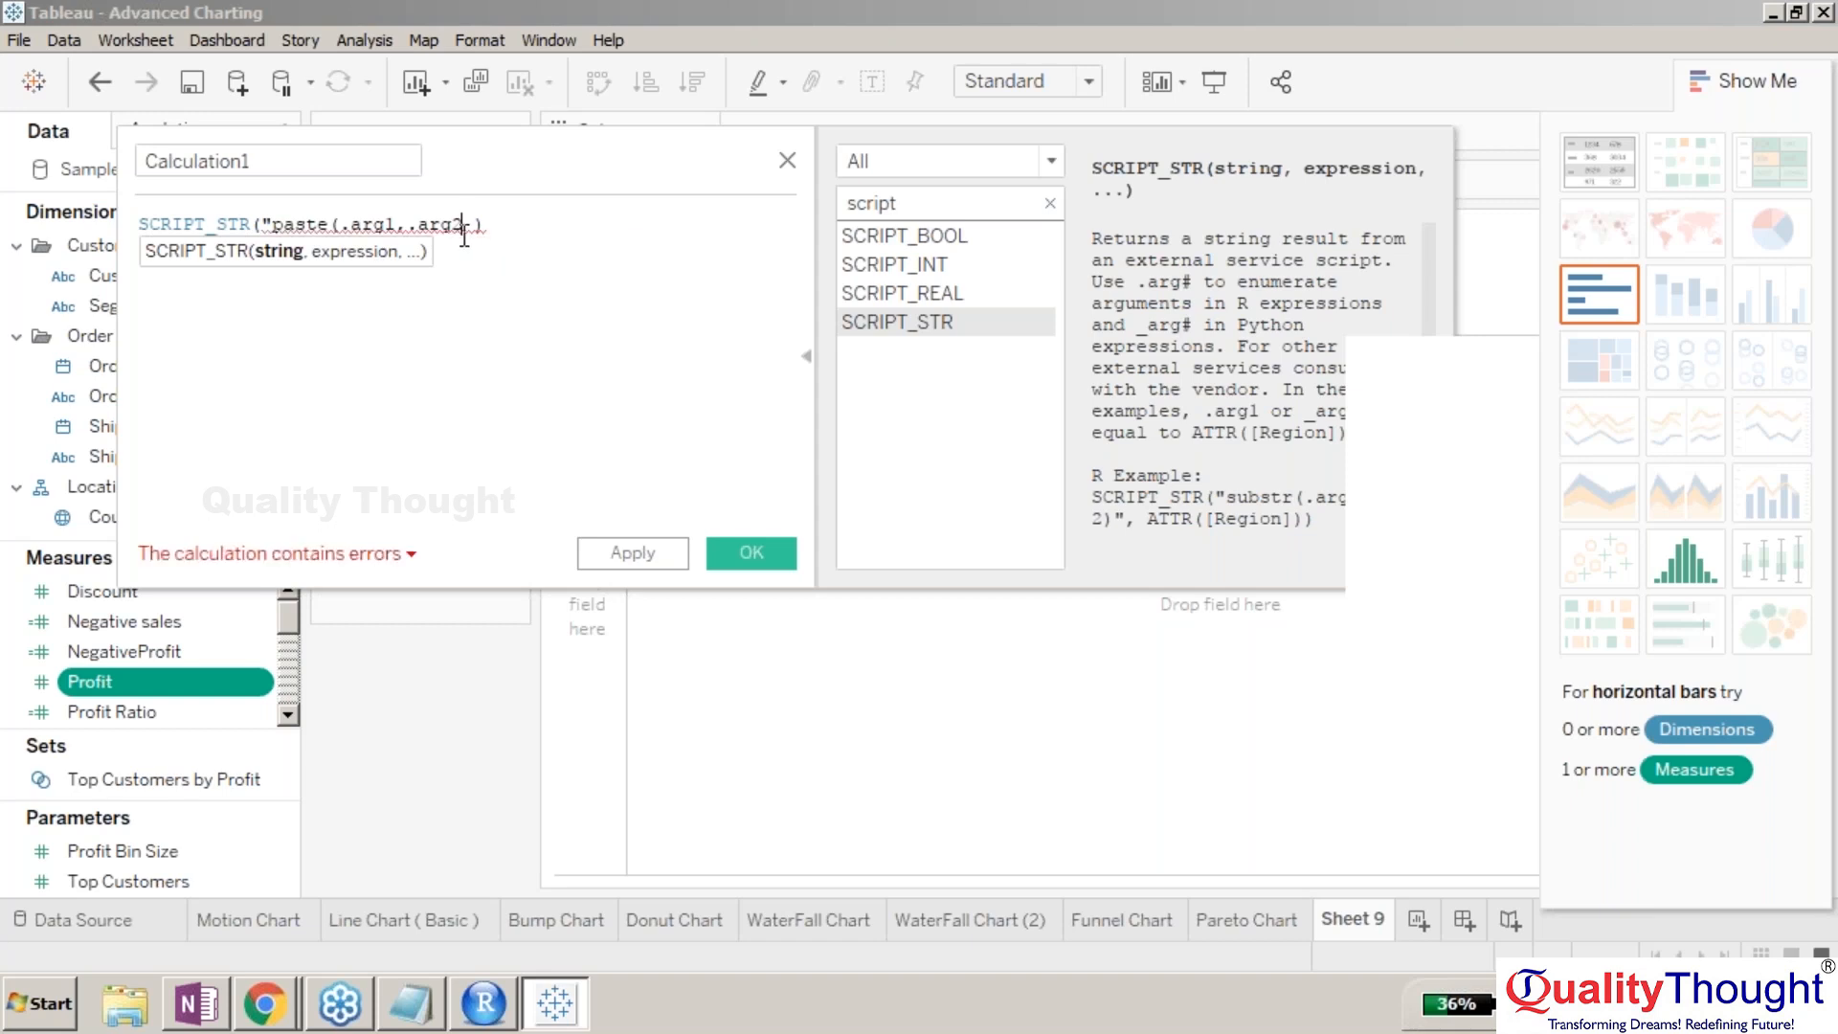
{"action": "left_click", "coordinate": [496, 226]}
{"action": "type", "text": "\","}
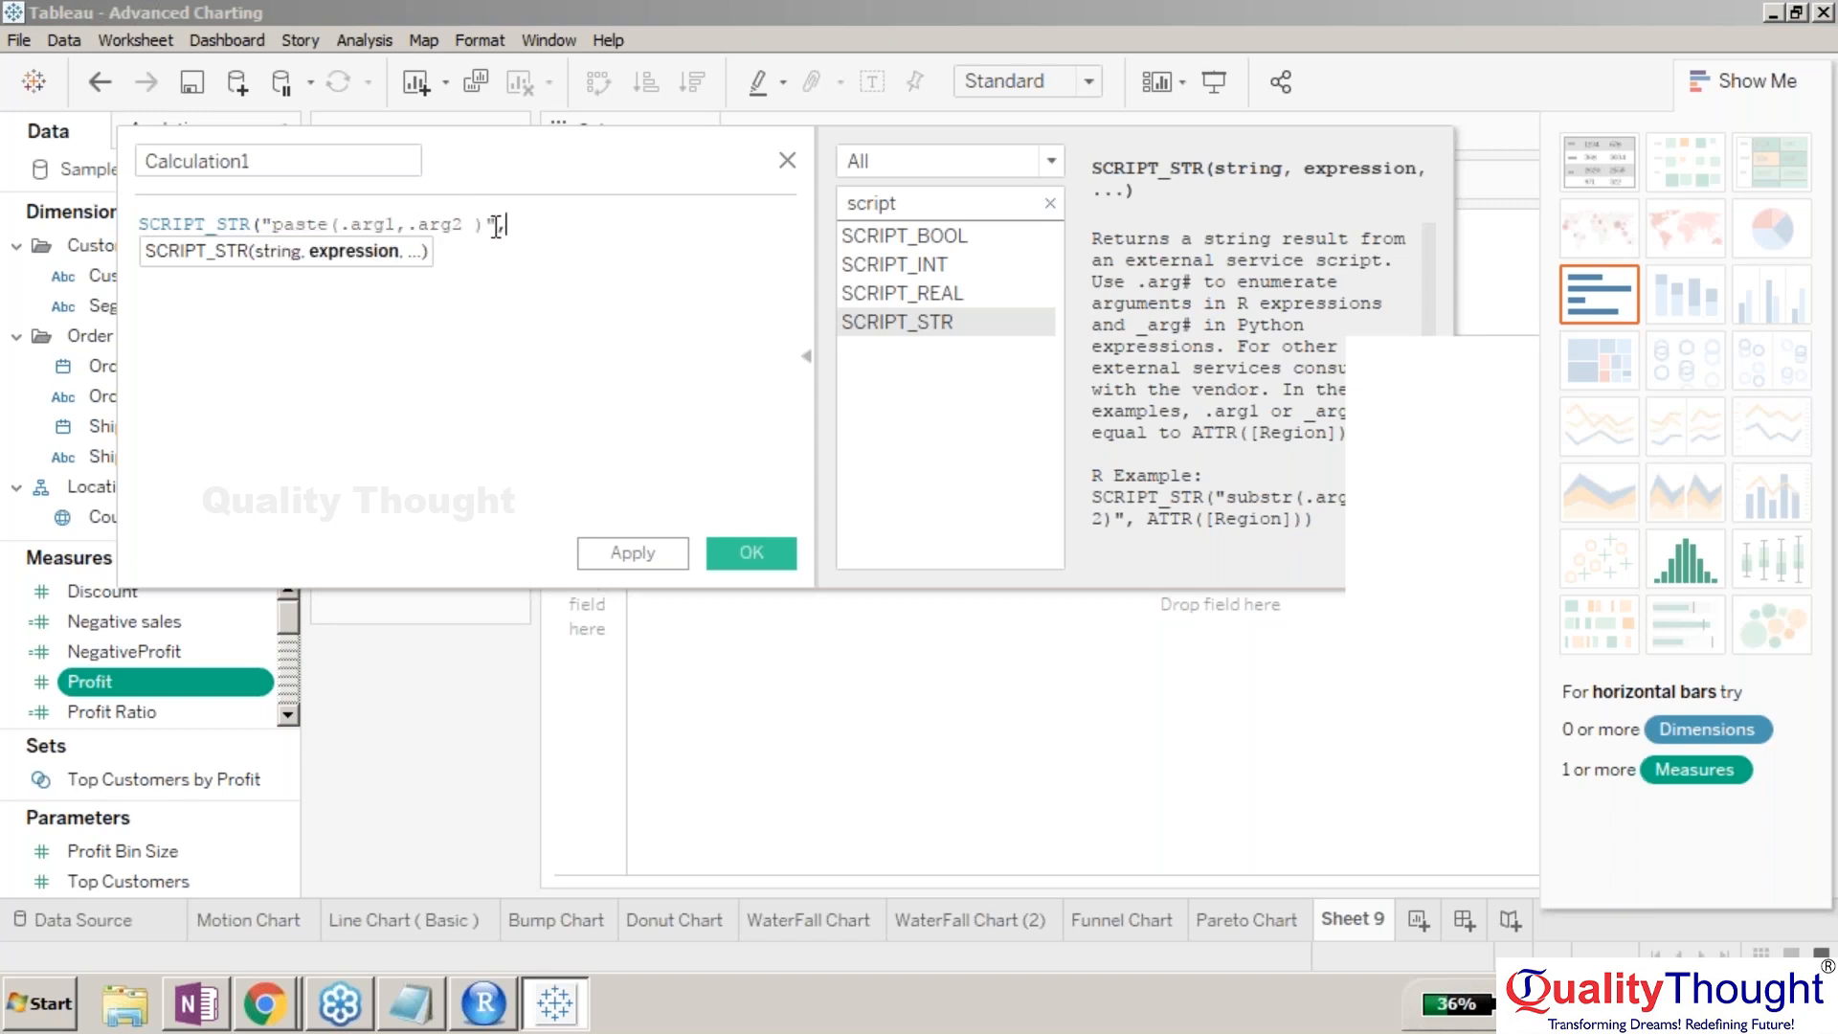
- Add attr([Category]) on a new line as the first argument passed to the R expression
{"action": "key", "text": "Return"}
{"action": "type", "text": "attr"}
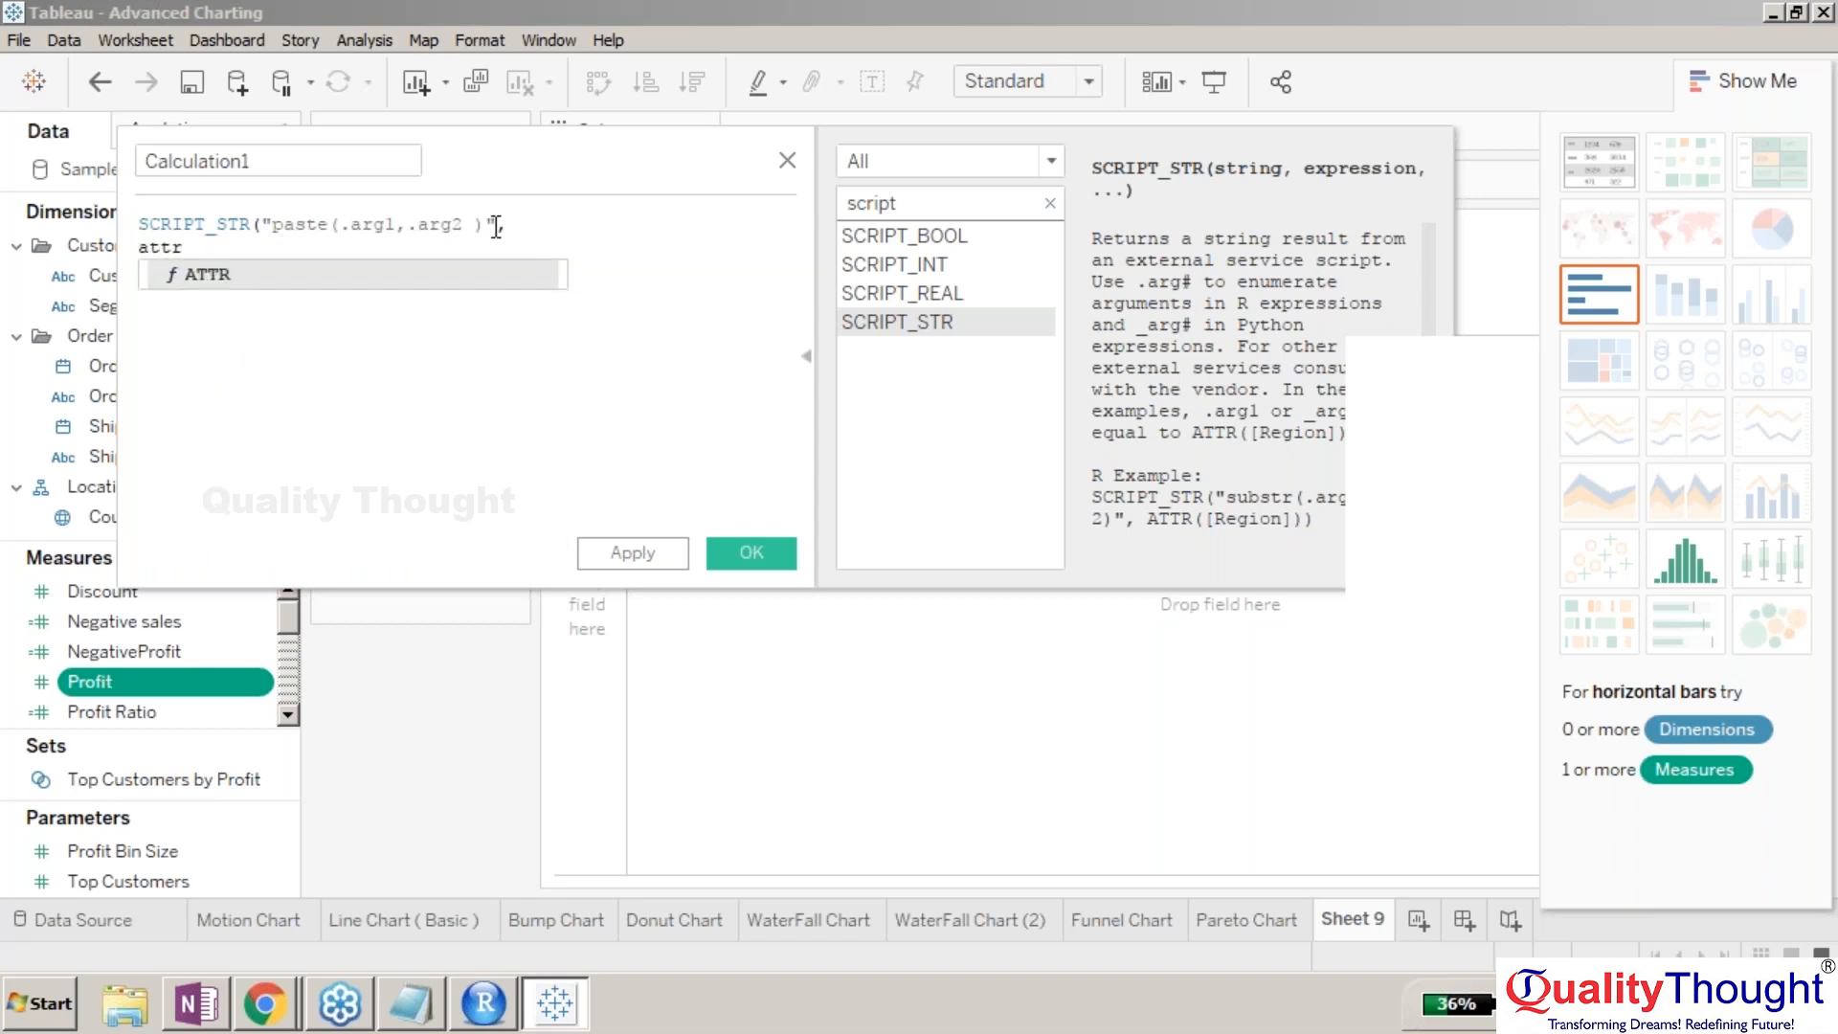
{"action": "type", "text": "([cate"}
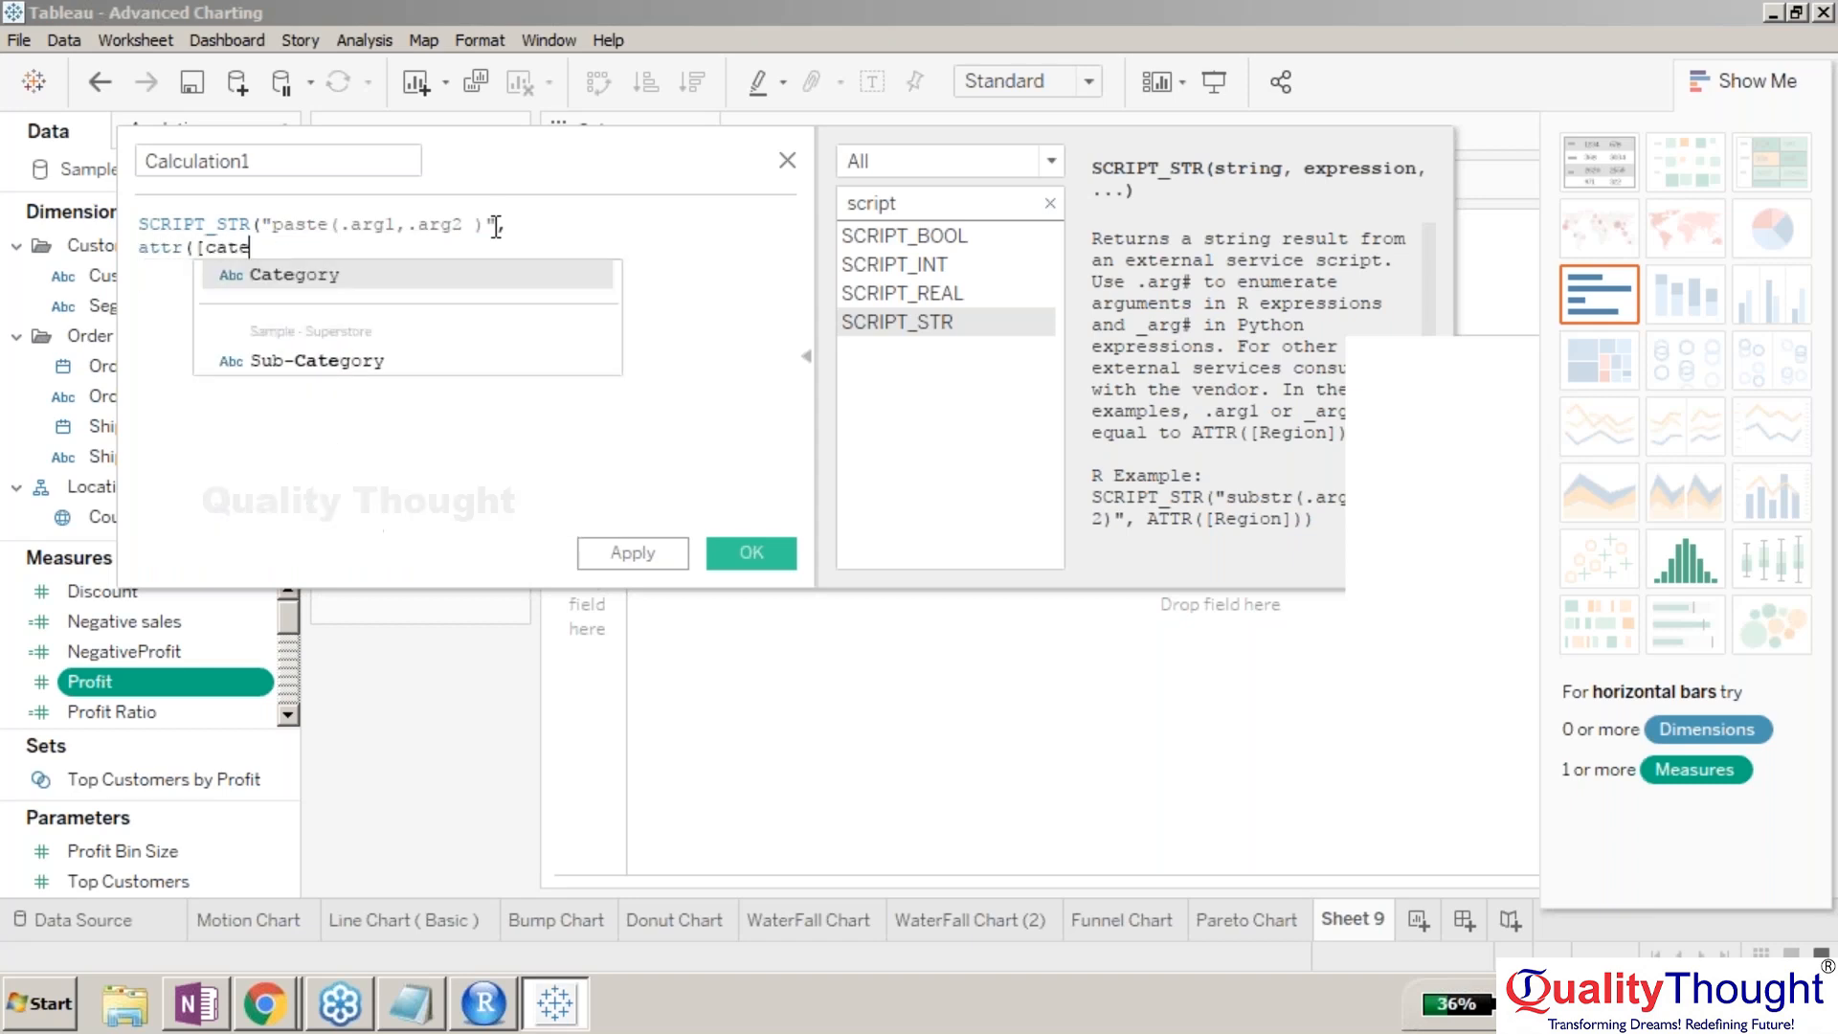
{"action": "key", "text": "Return"}
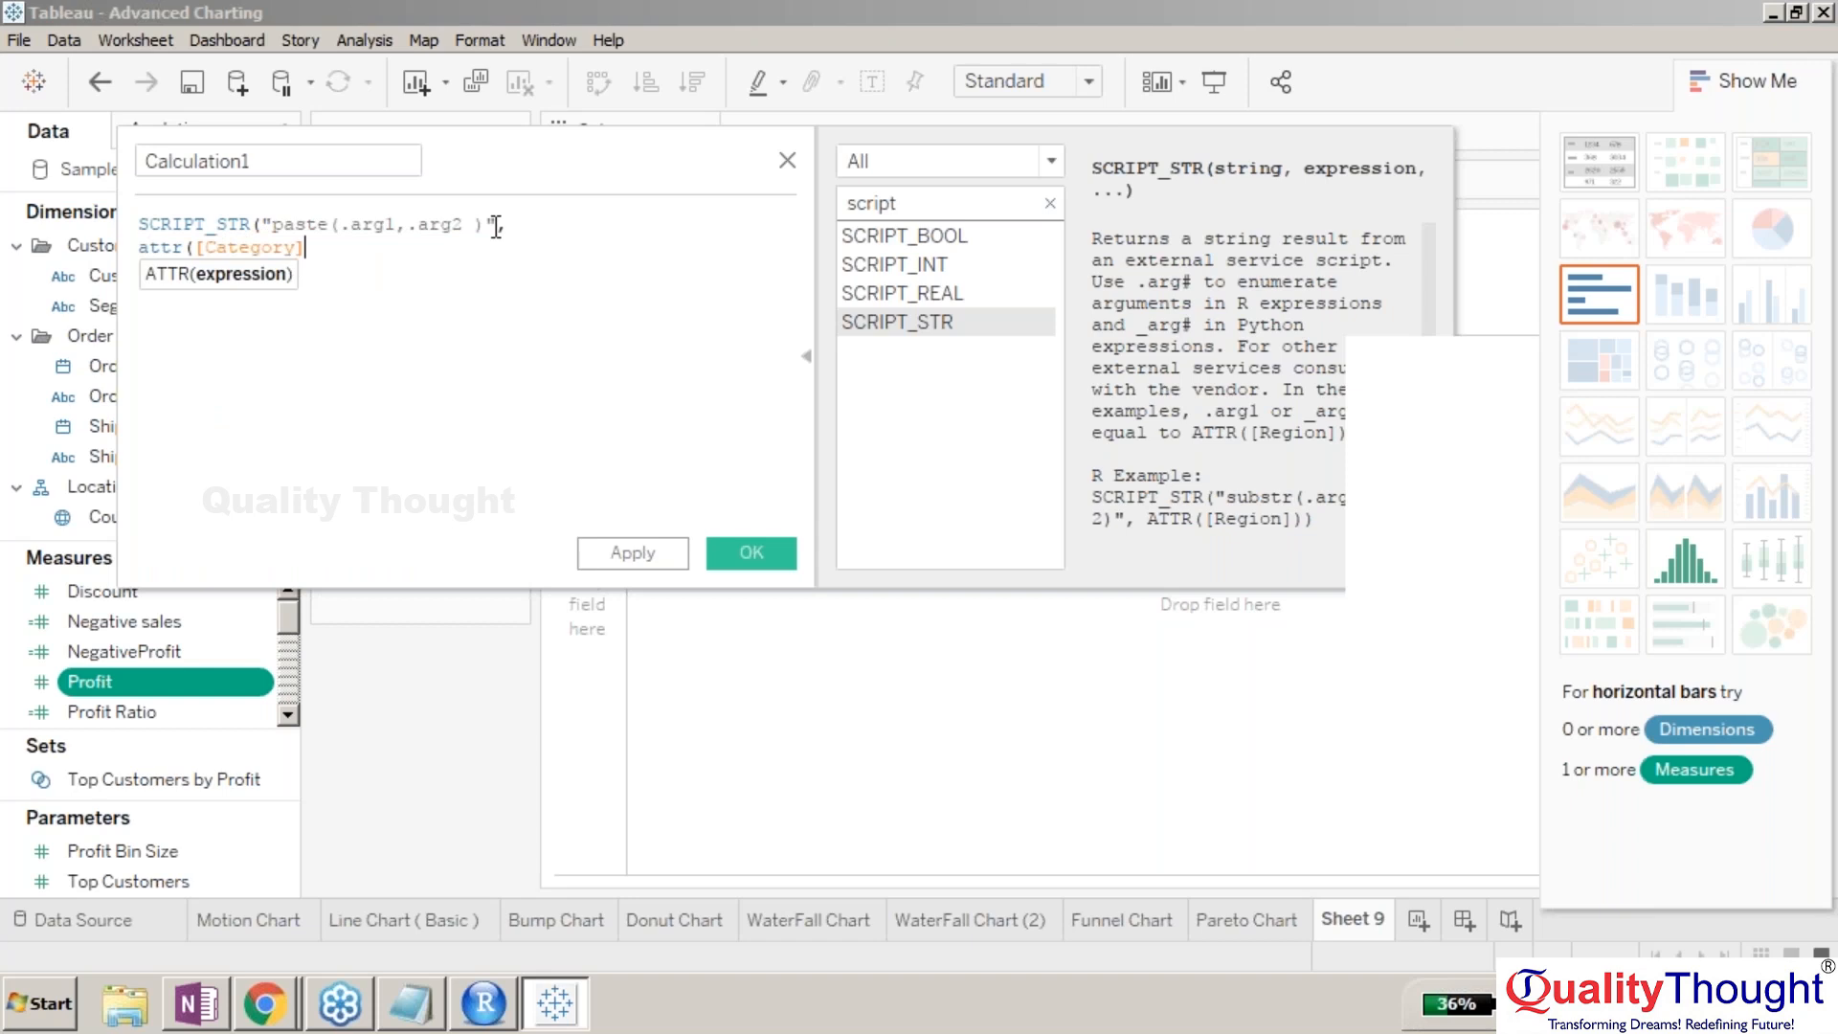
{"action": "type", "text": ")"}
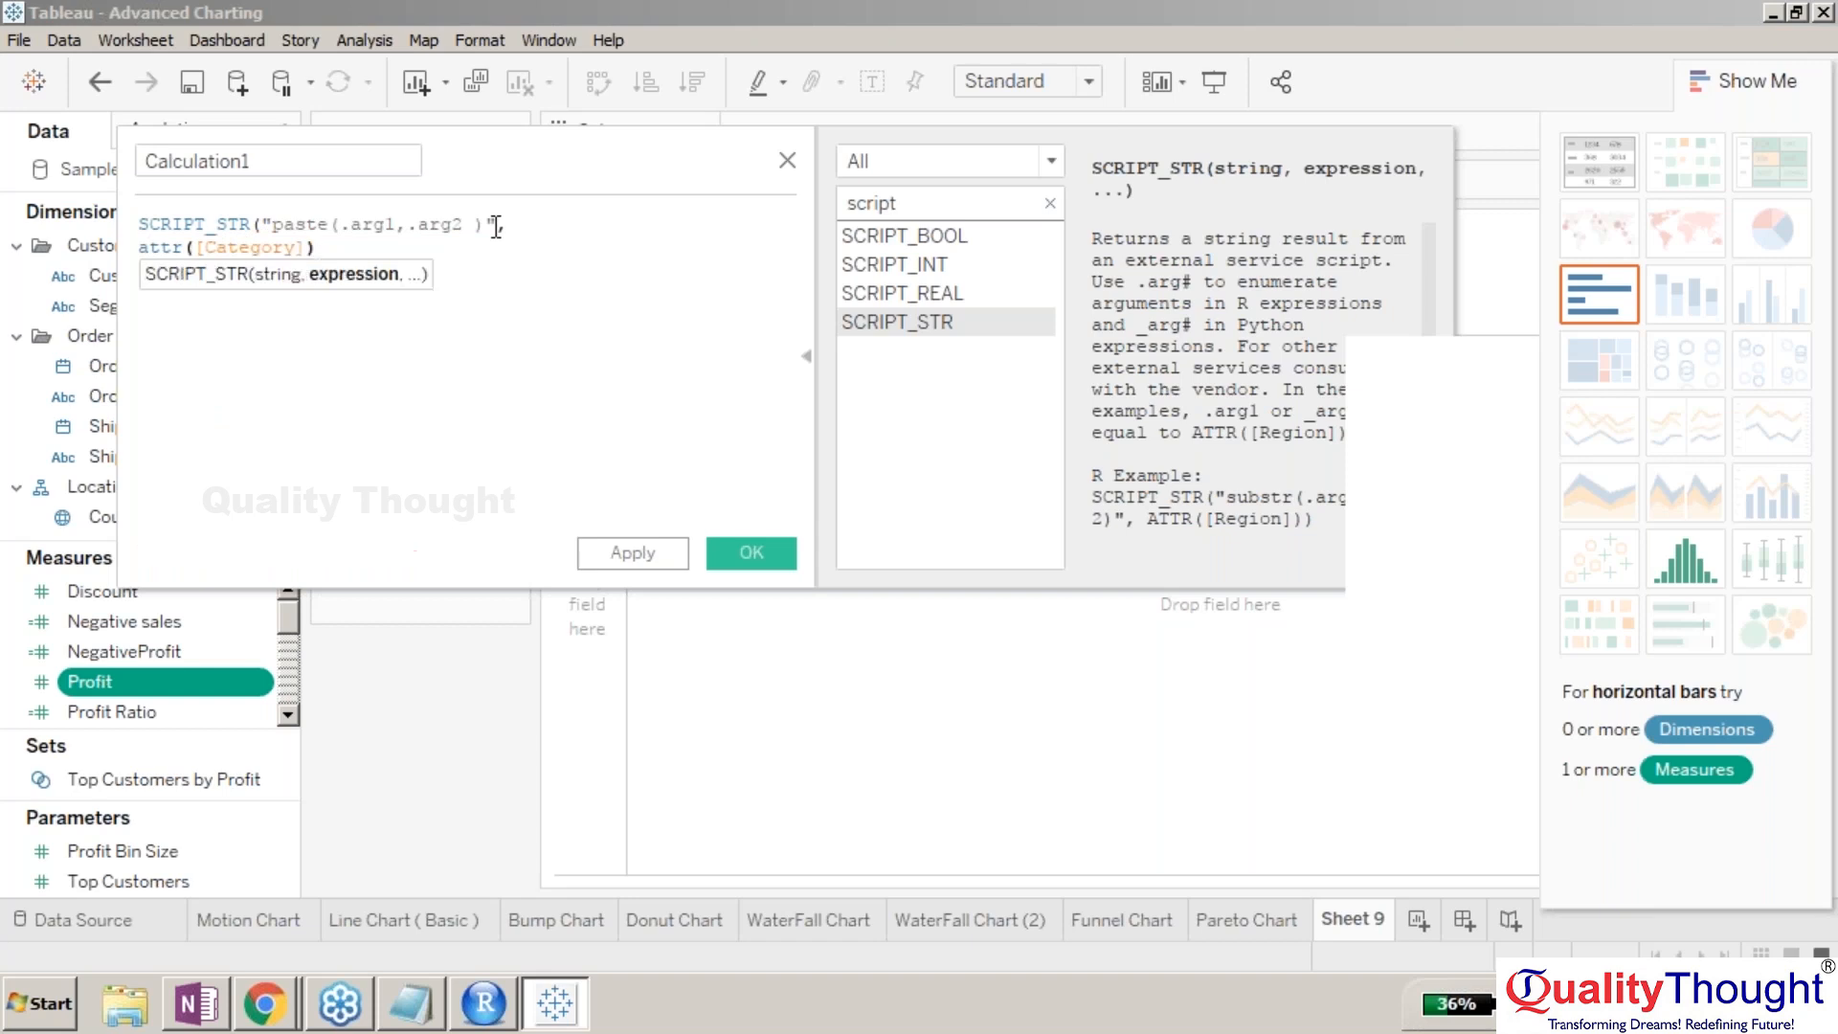
- Add ATTR([Sub-Category]) as the second argument and close the SCRIPT_STR formula
{"action": "type", "text": ","}
{"action": "key", "text": "Return"}
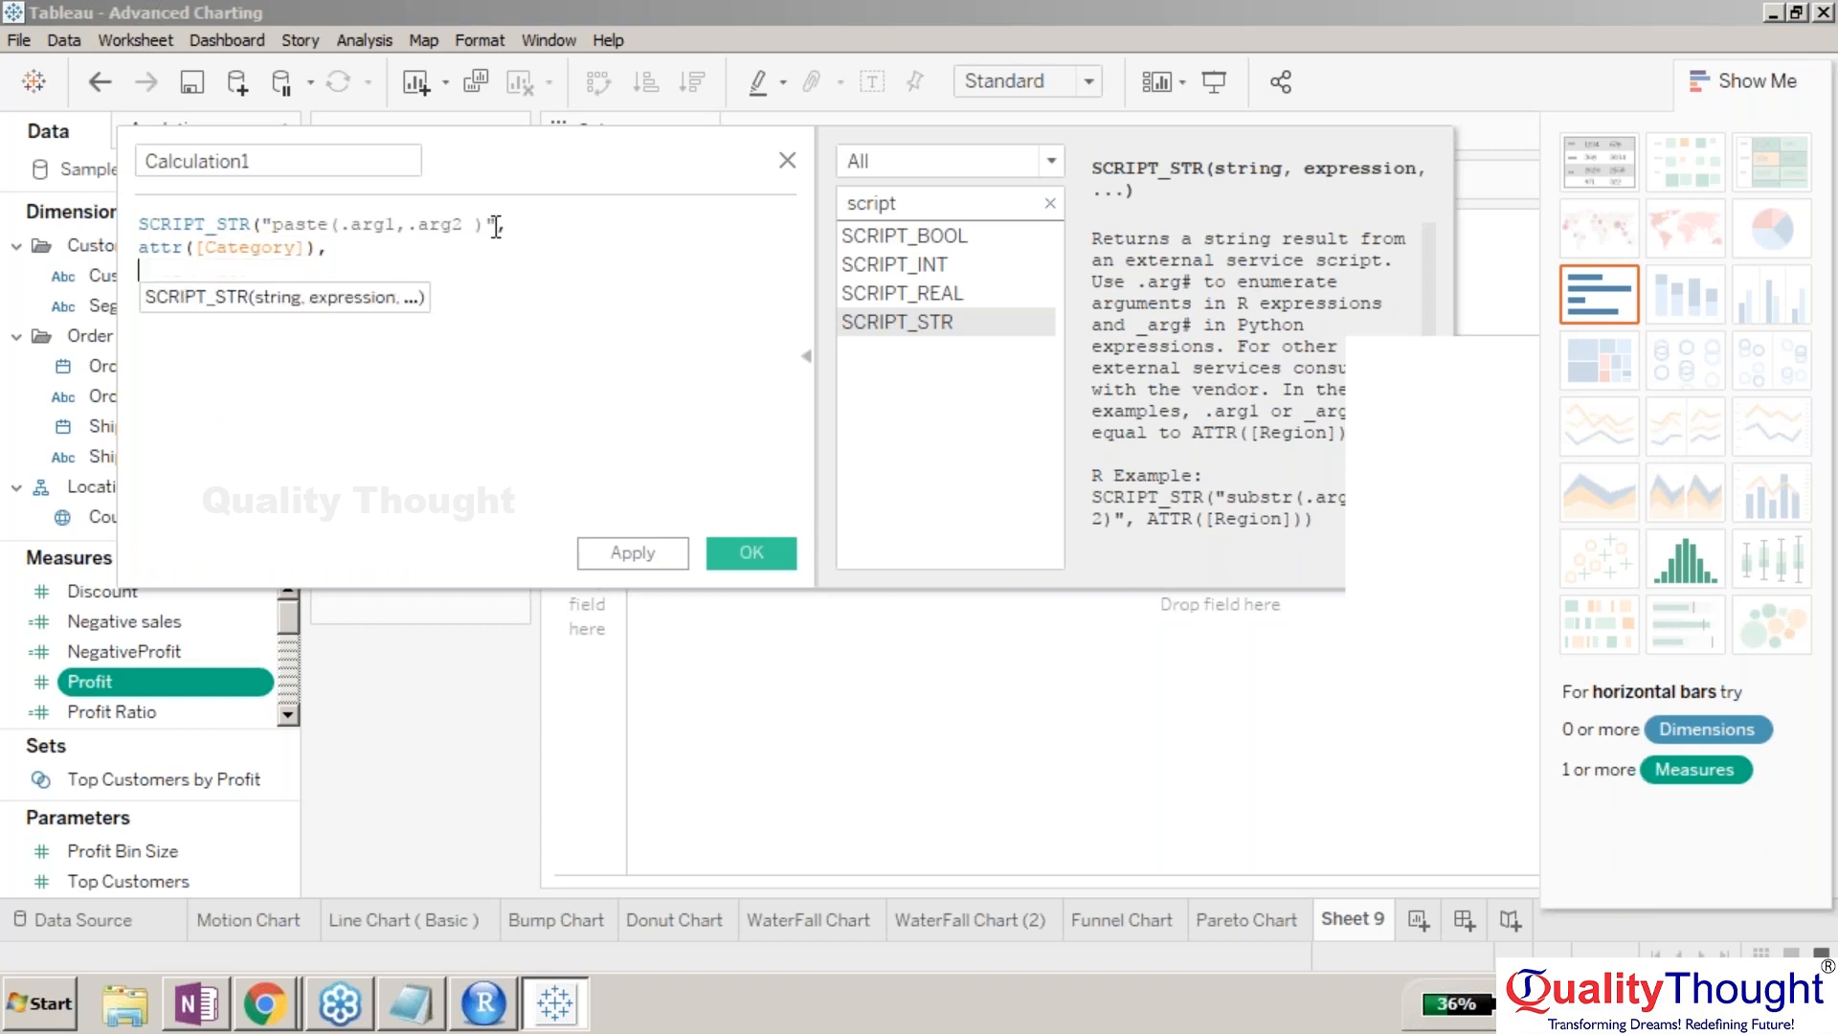
{"action": "type", "text": "att"}
{"action": "key", "text": "Return"}
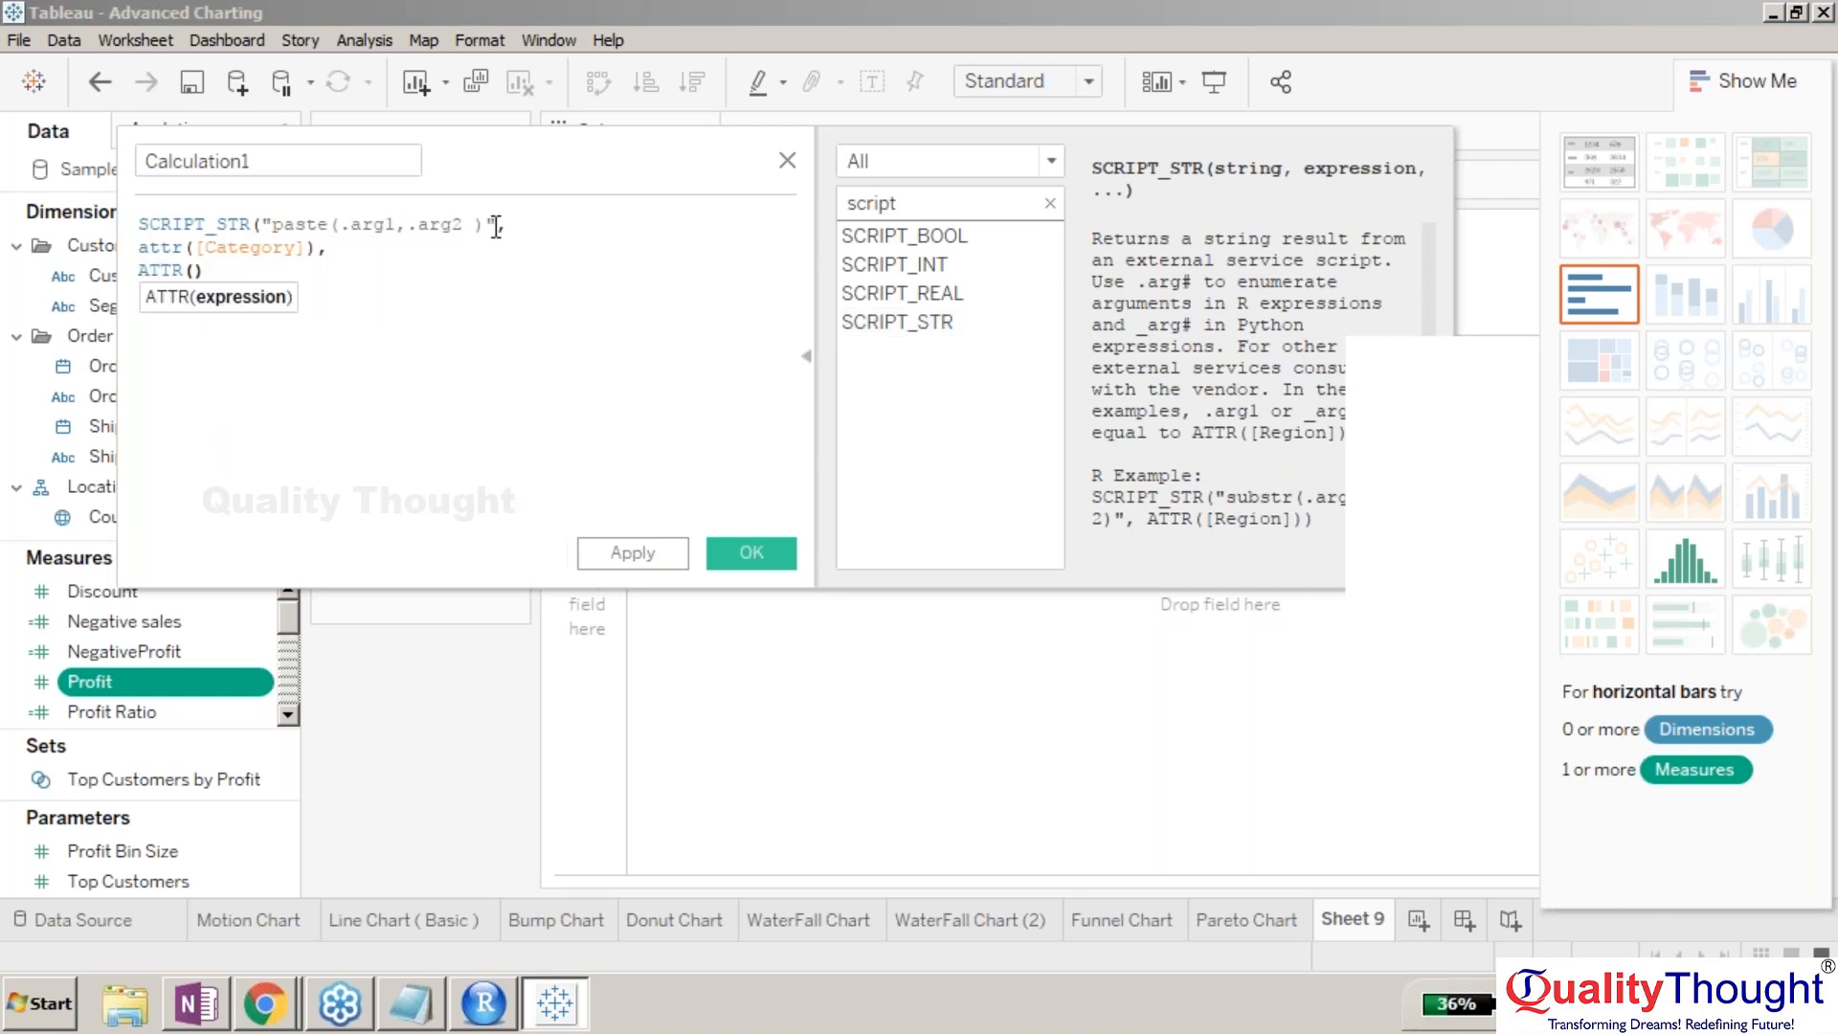
{"action": "type", "text": "[sub-cat"}
{"action": "key", "text": "Return"}
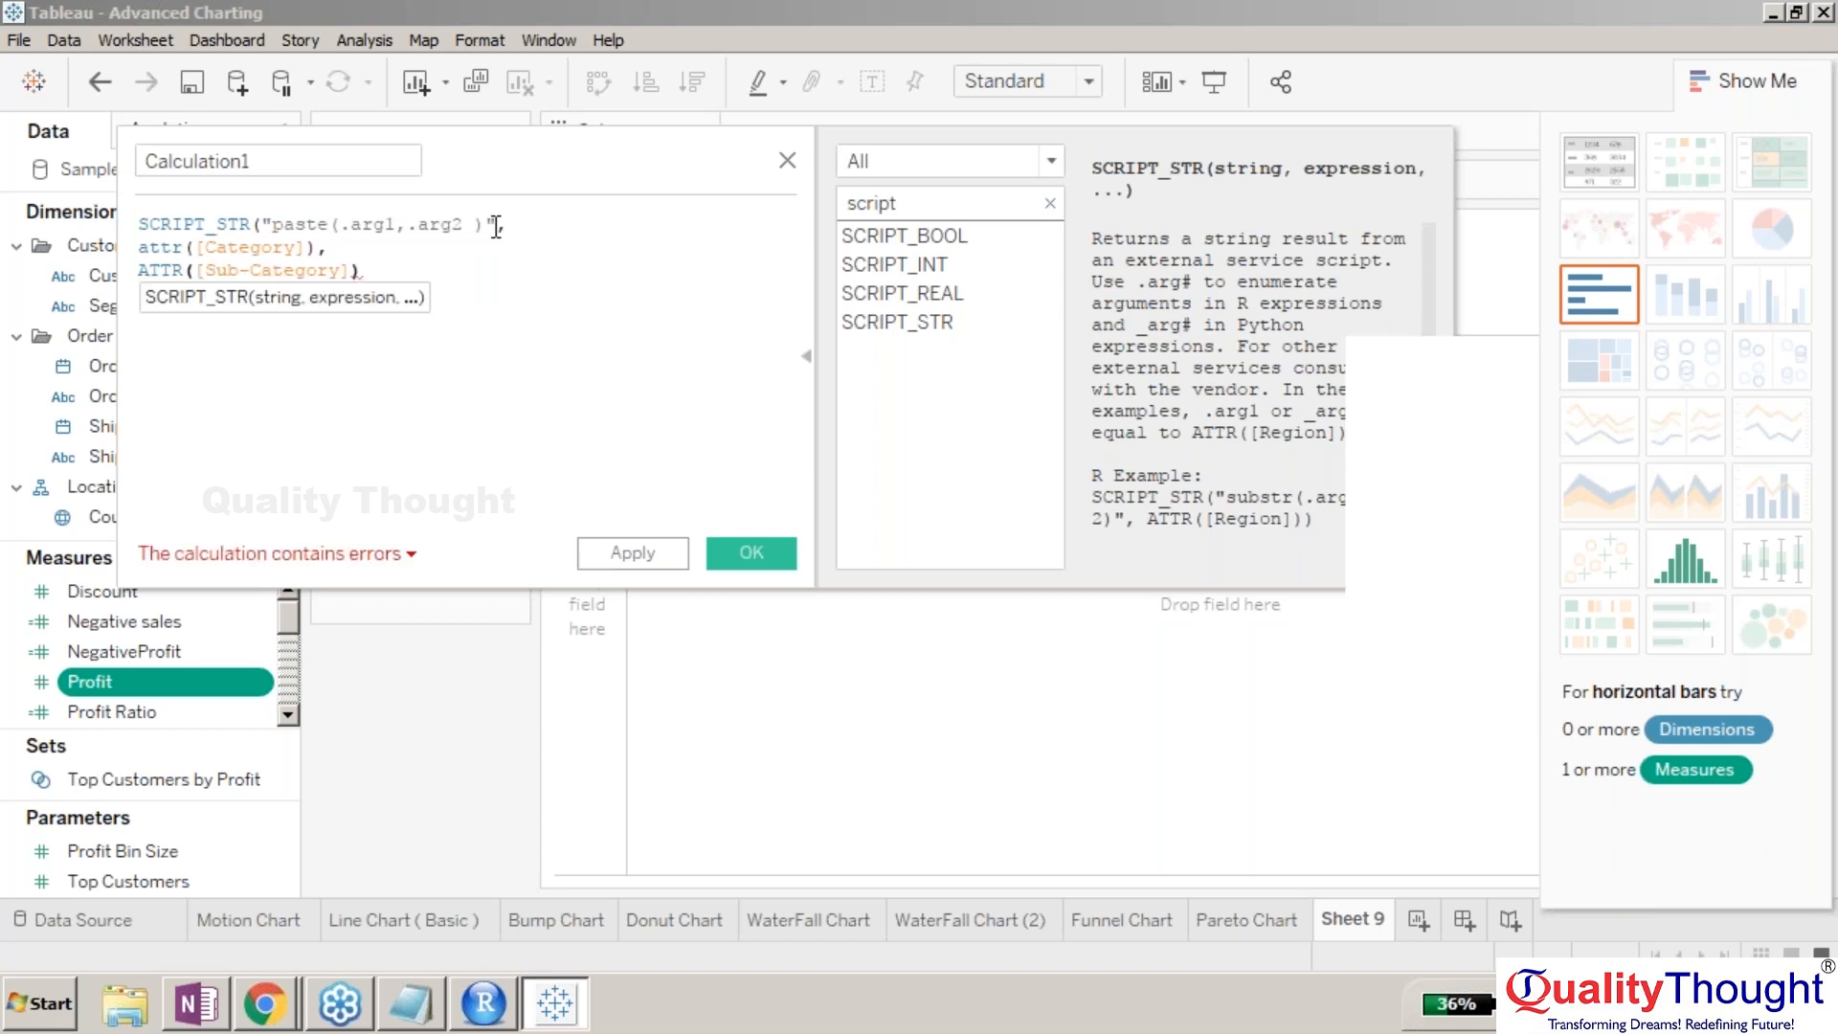
{"action": "type", "text": ")"}
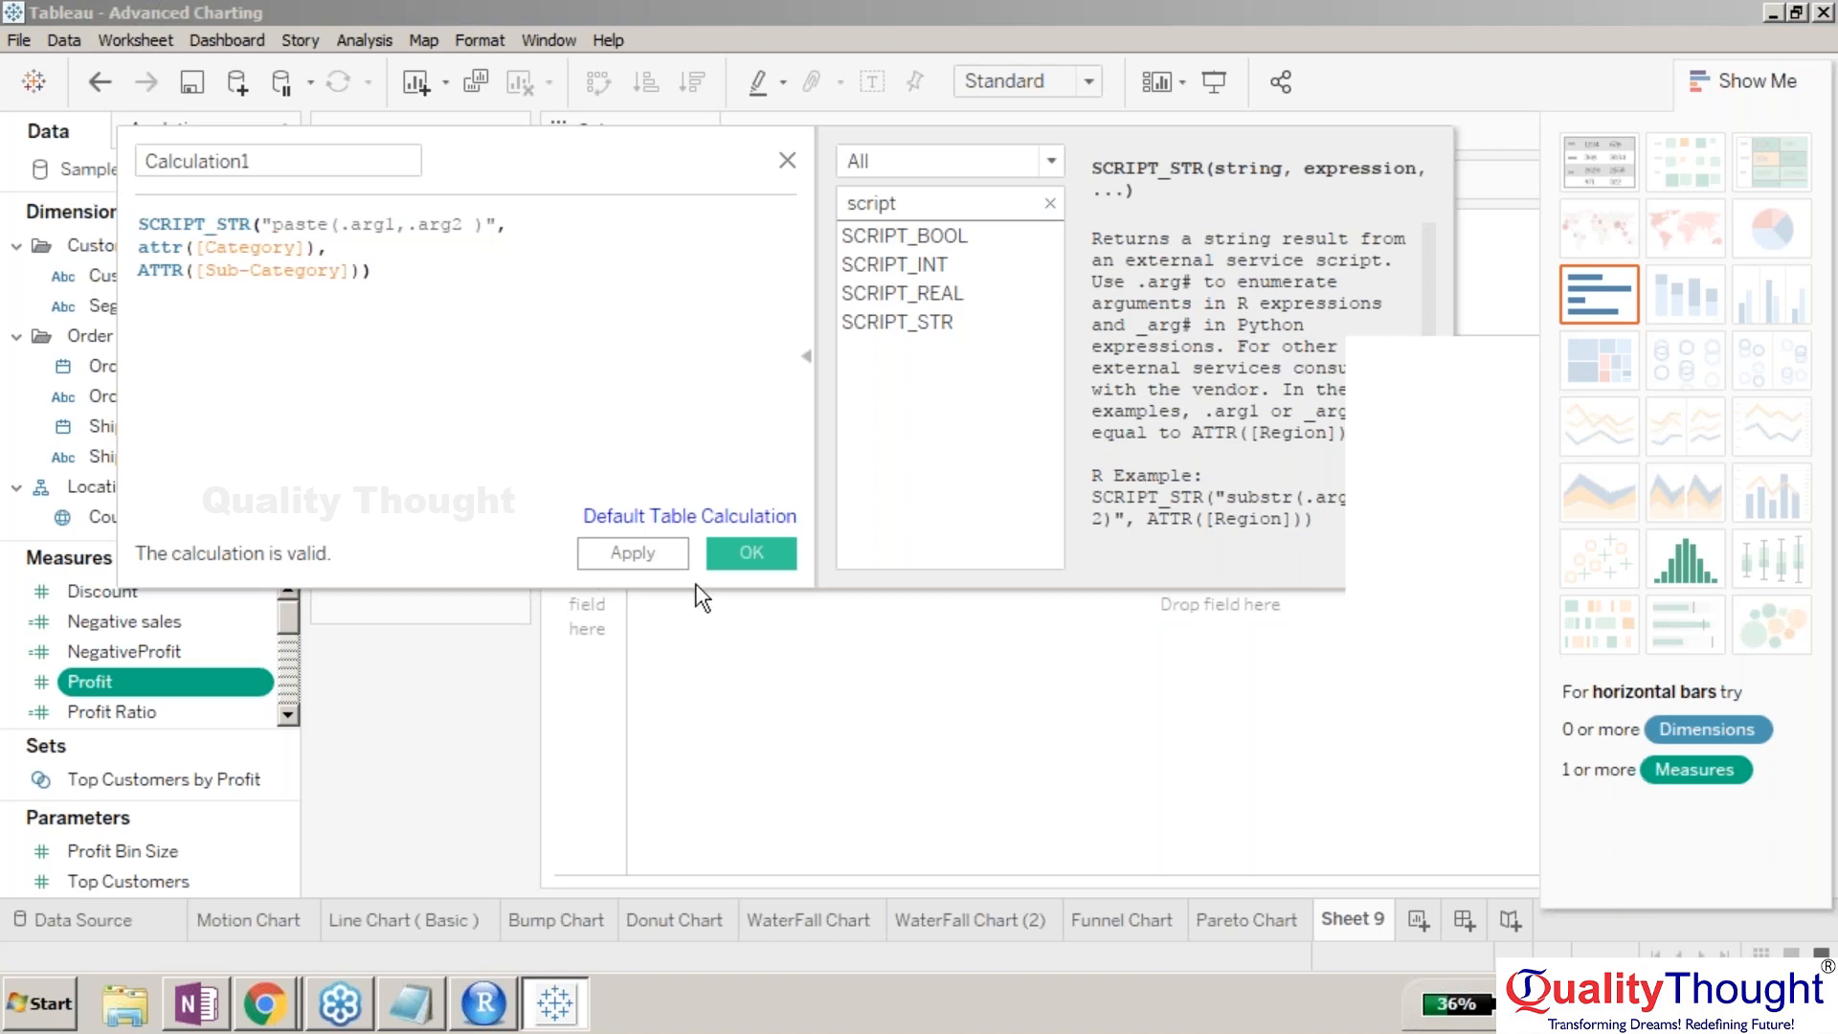
- Name the calculated field RConcatinationSTR and save it
{"action": "left_click", "coordinate": [418, 156]}
{"action": "key", "text": "ctrl+a"}
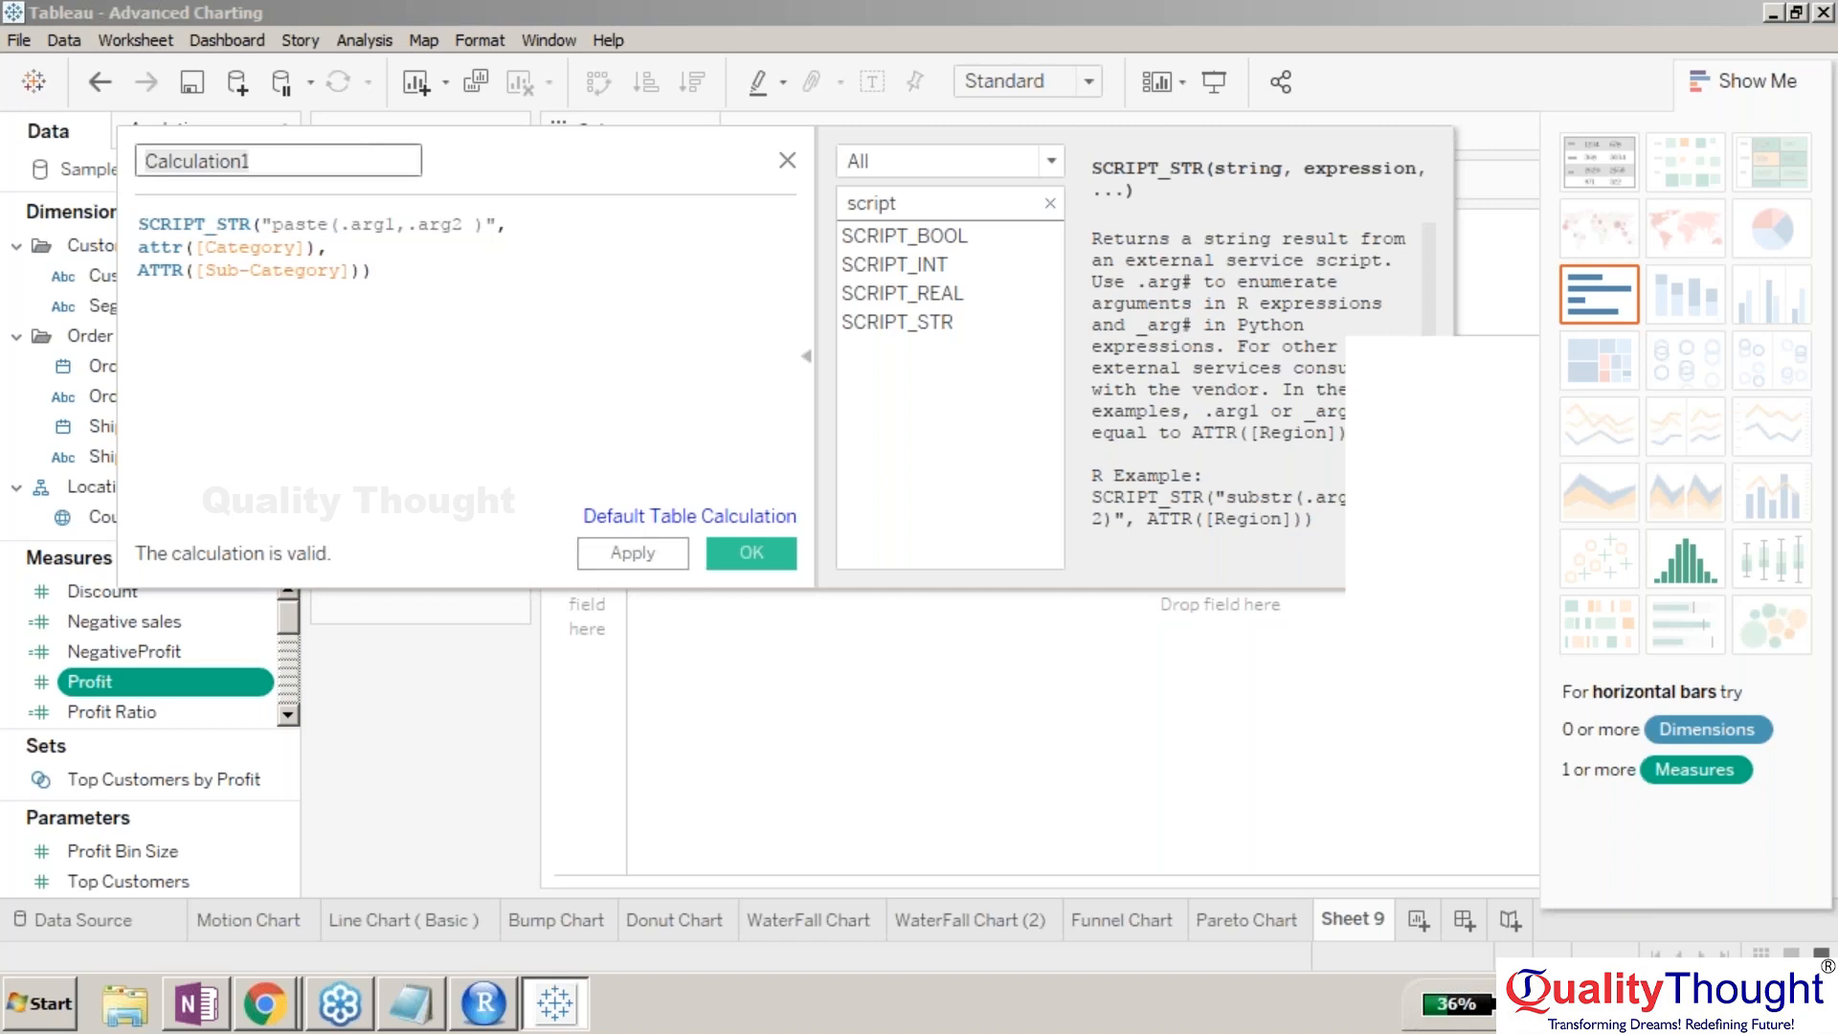
{"action": "type", "text": "R"}
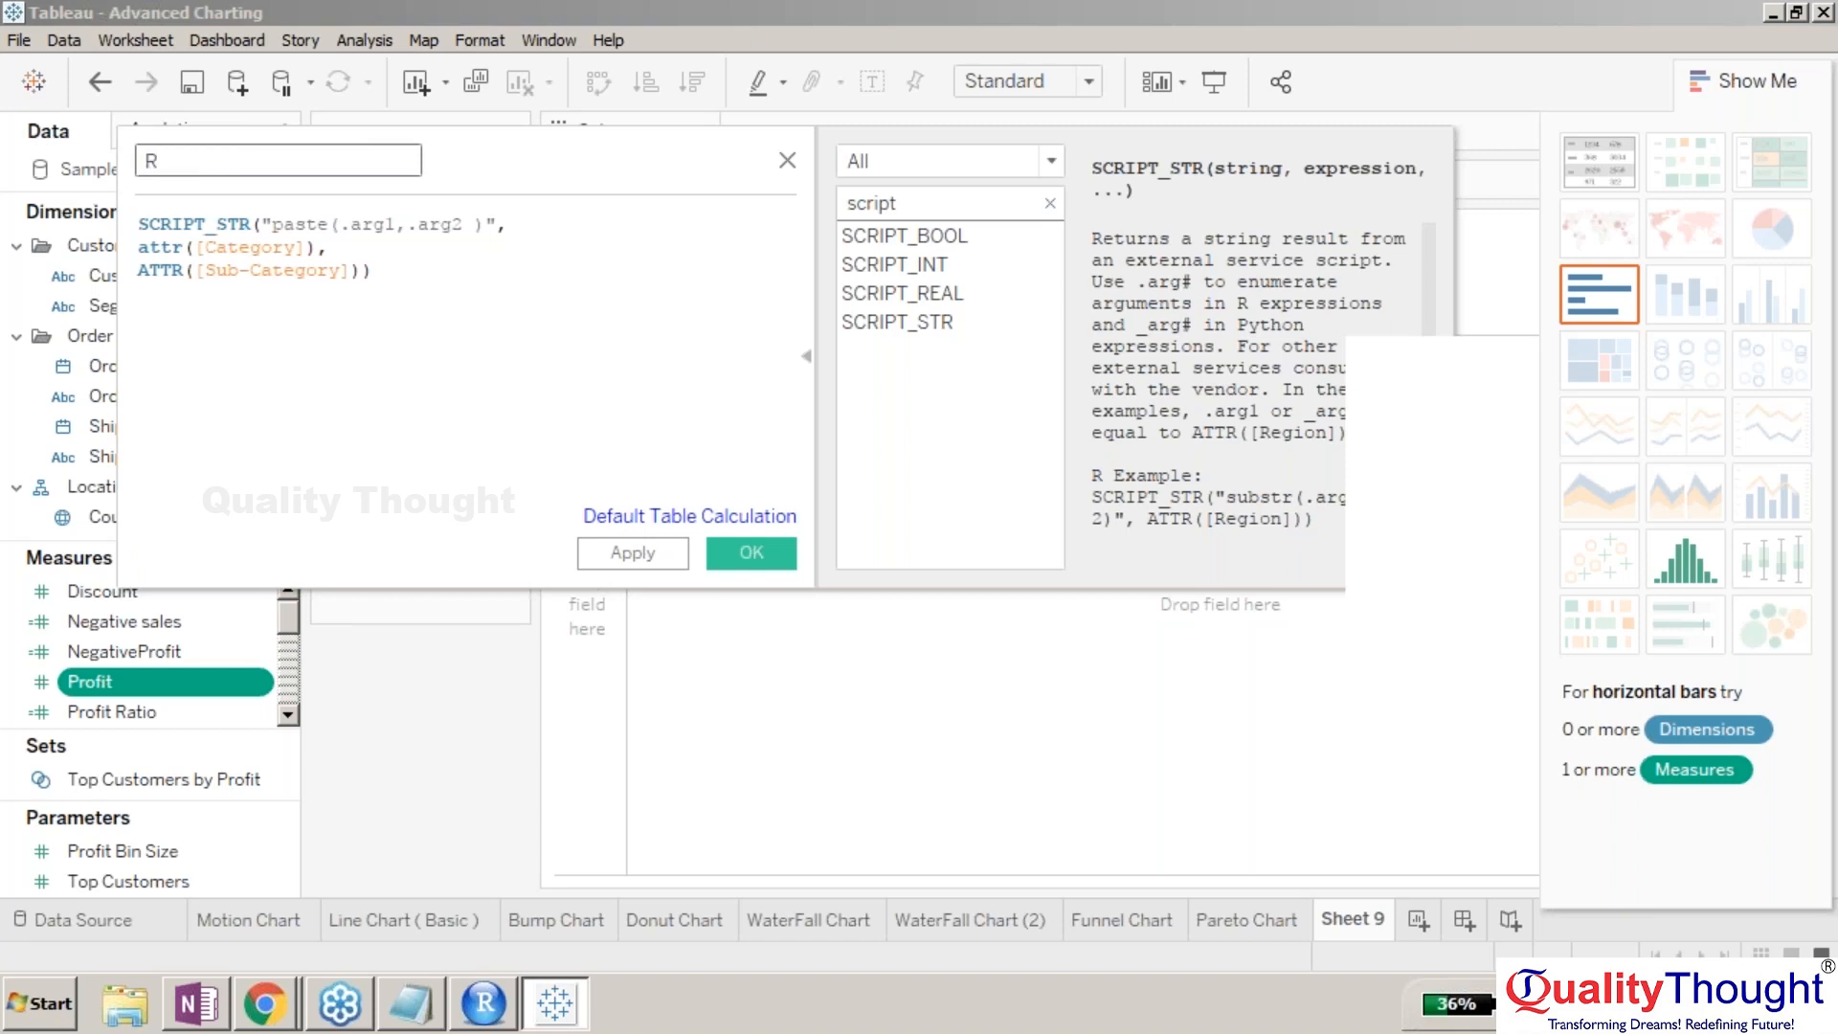
{"action": "type", "text": "Con"}
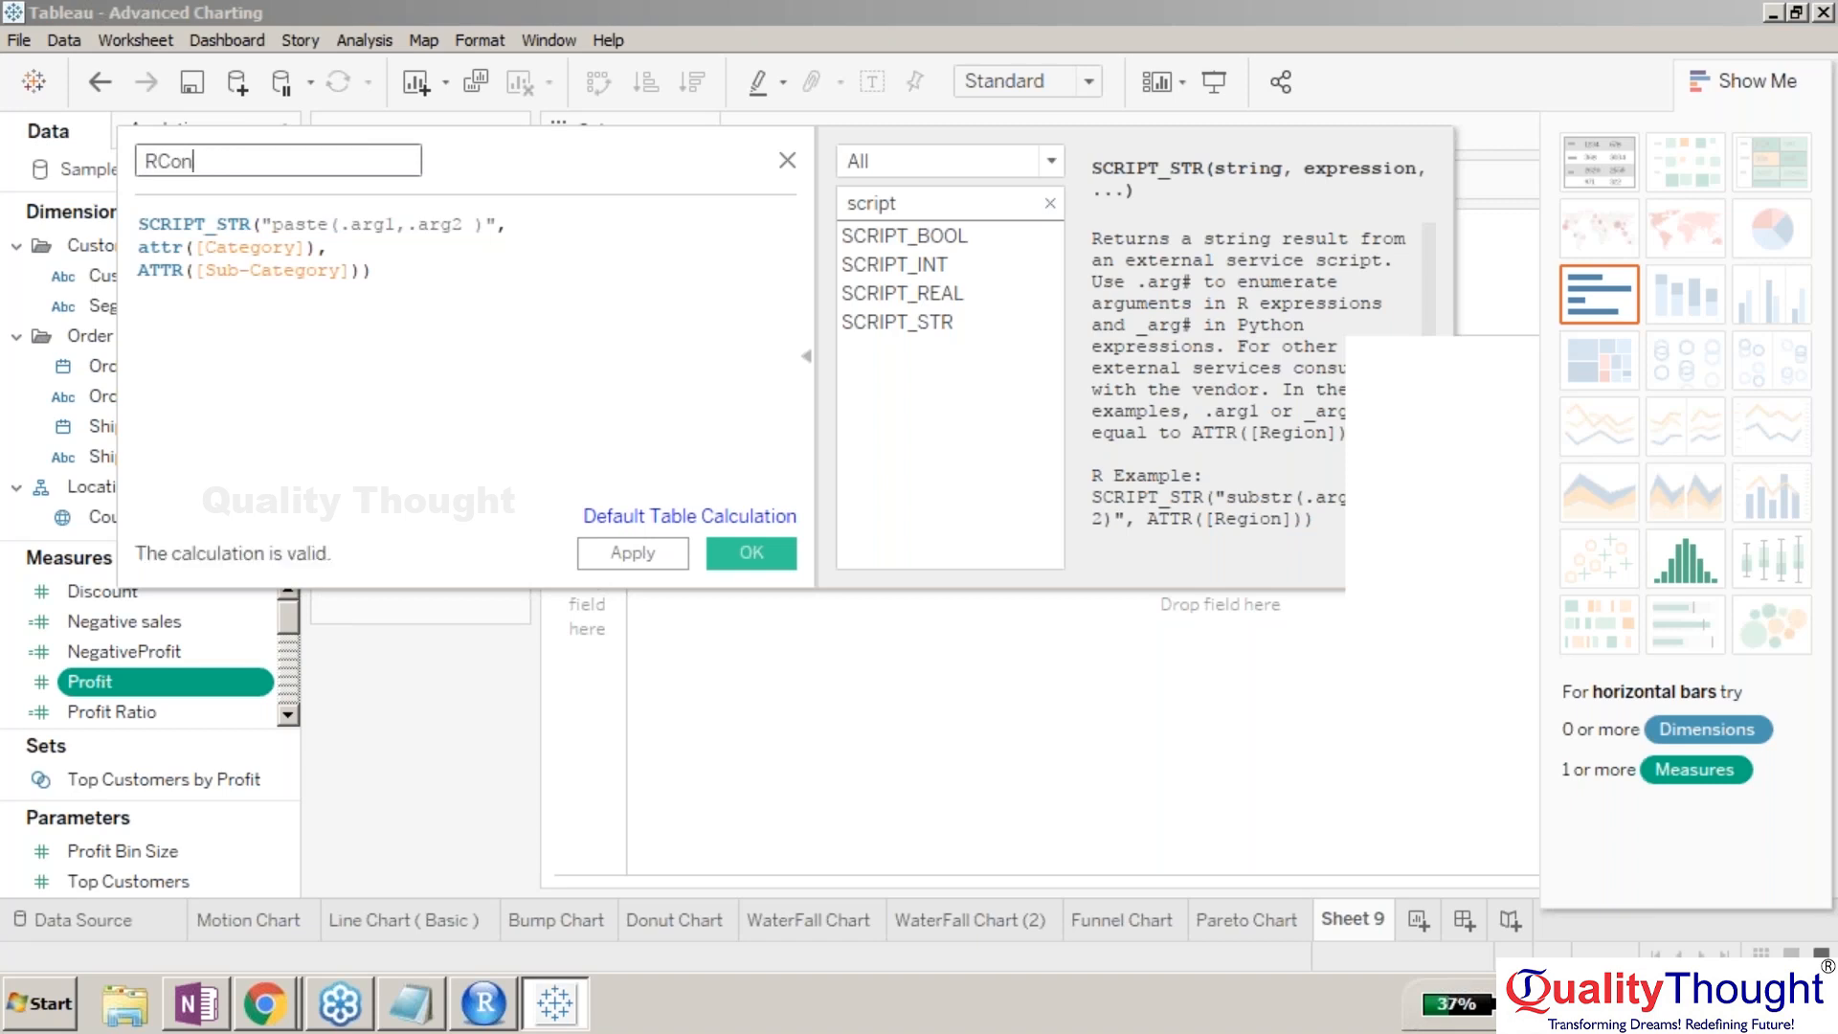
{"action": "type", "text": "catitio"}
{"action": "key", "text": "BackSpace"}
{"action": "key", "text": "BackSpace"}
{"action": "key", "text": "BackSpace"}
{"action": "key", "text": "BackSpace"}
{"action": "key", "text": "BackSpace"}
{"action": "type", "text": "tenation"}
{"action": "left_click", "coordinate": [230, 165]}
{"action": "key", "text": "BackSpace"}
{"action": "type", "text": "i"}
{"action": "left_click", "coordinate": [337, 176]}
{"action": "type", "text": "STR"}
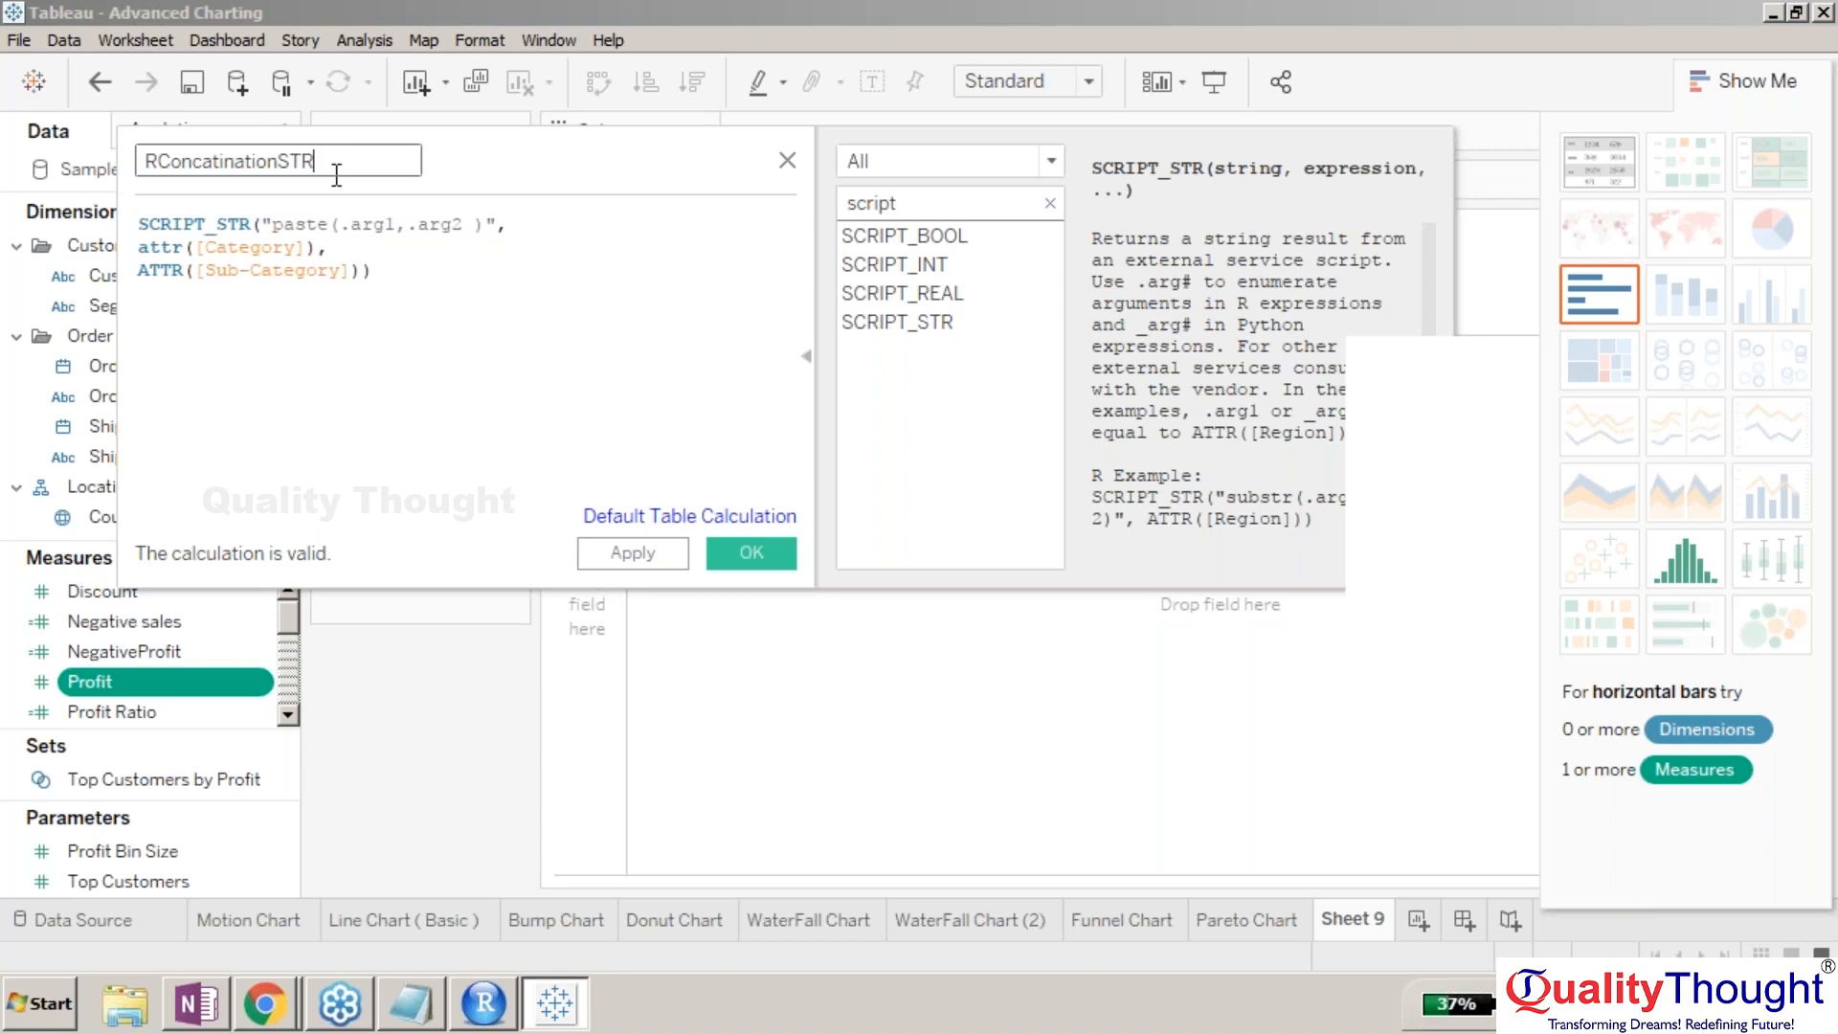
{"action": "left_click", "coordinate": [751, 549]}
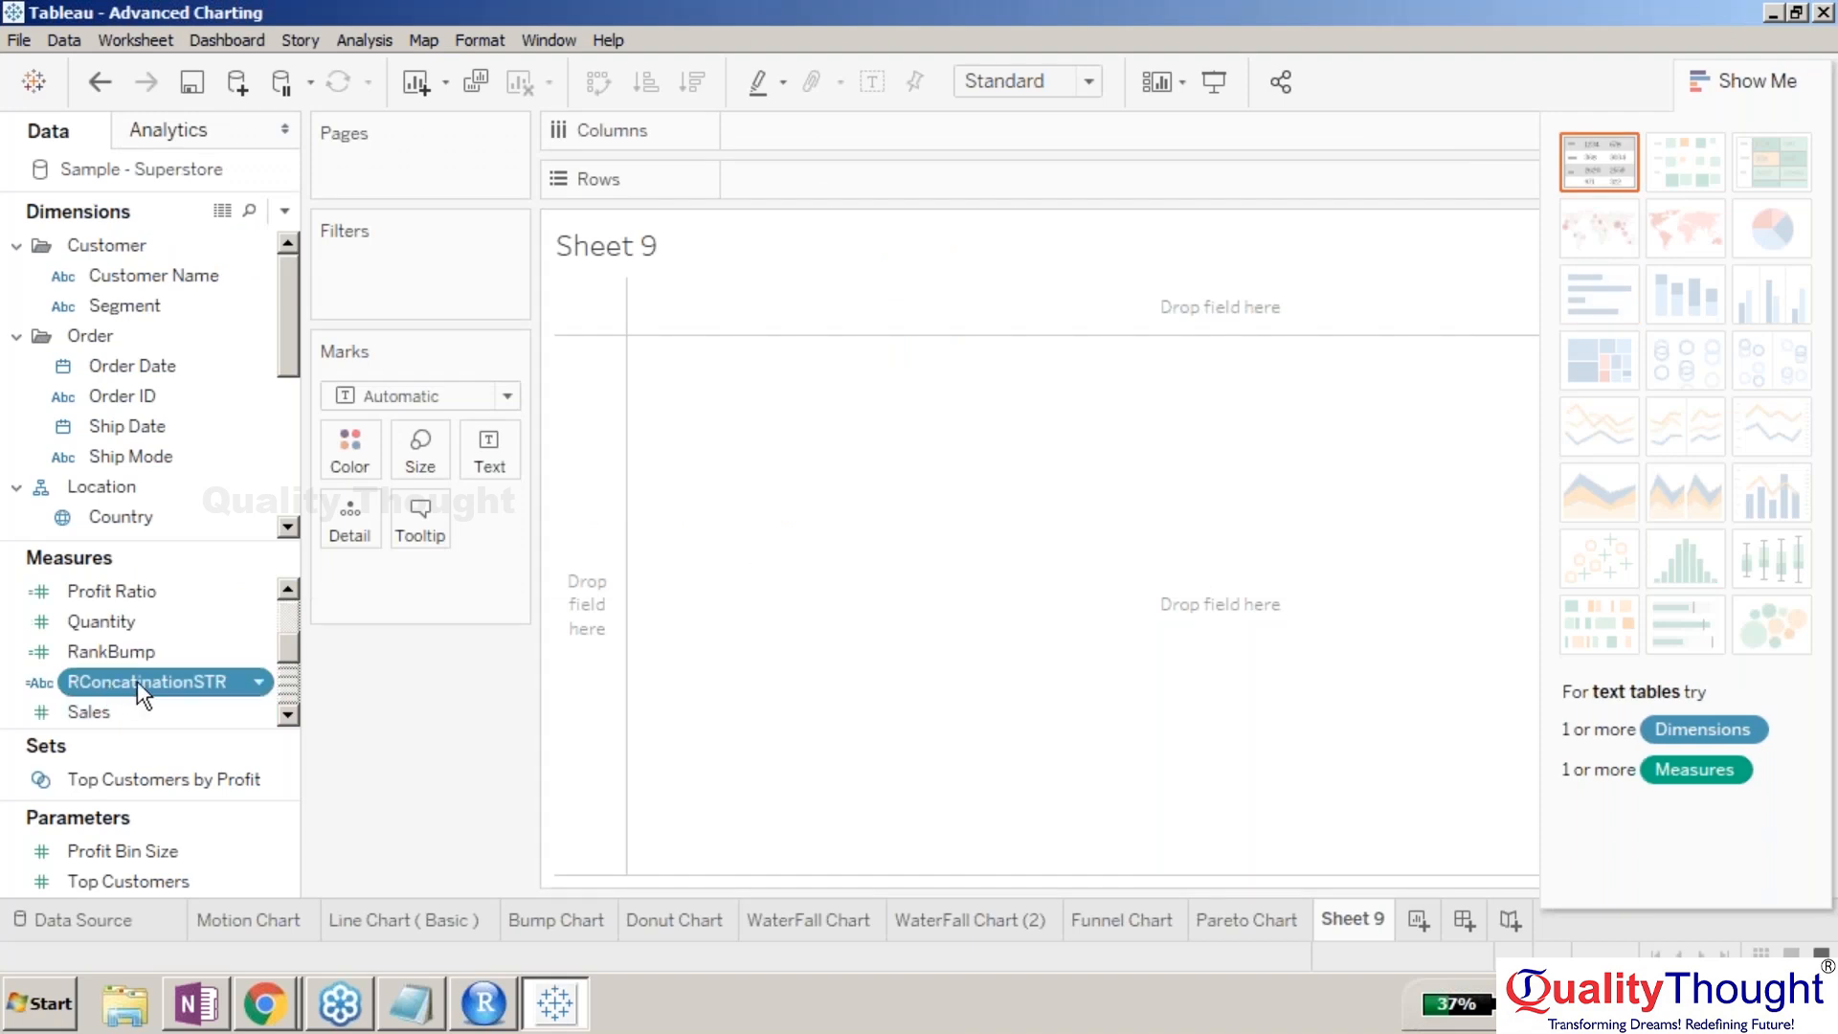
- Place the RConcatinationSTR field on Color in the Marks card
{"action": "left_click_drag", "start_coordinate": [370, 613], "coordinate": [728, 593]}
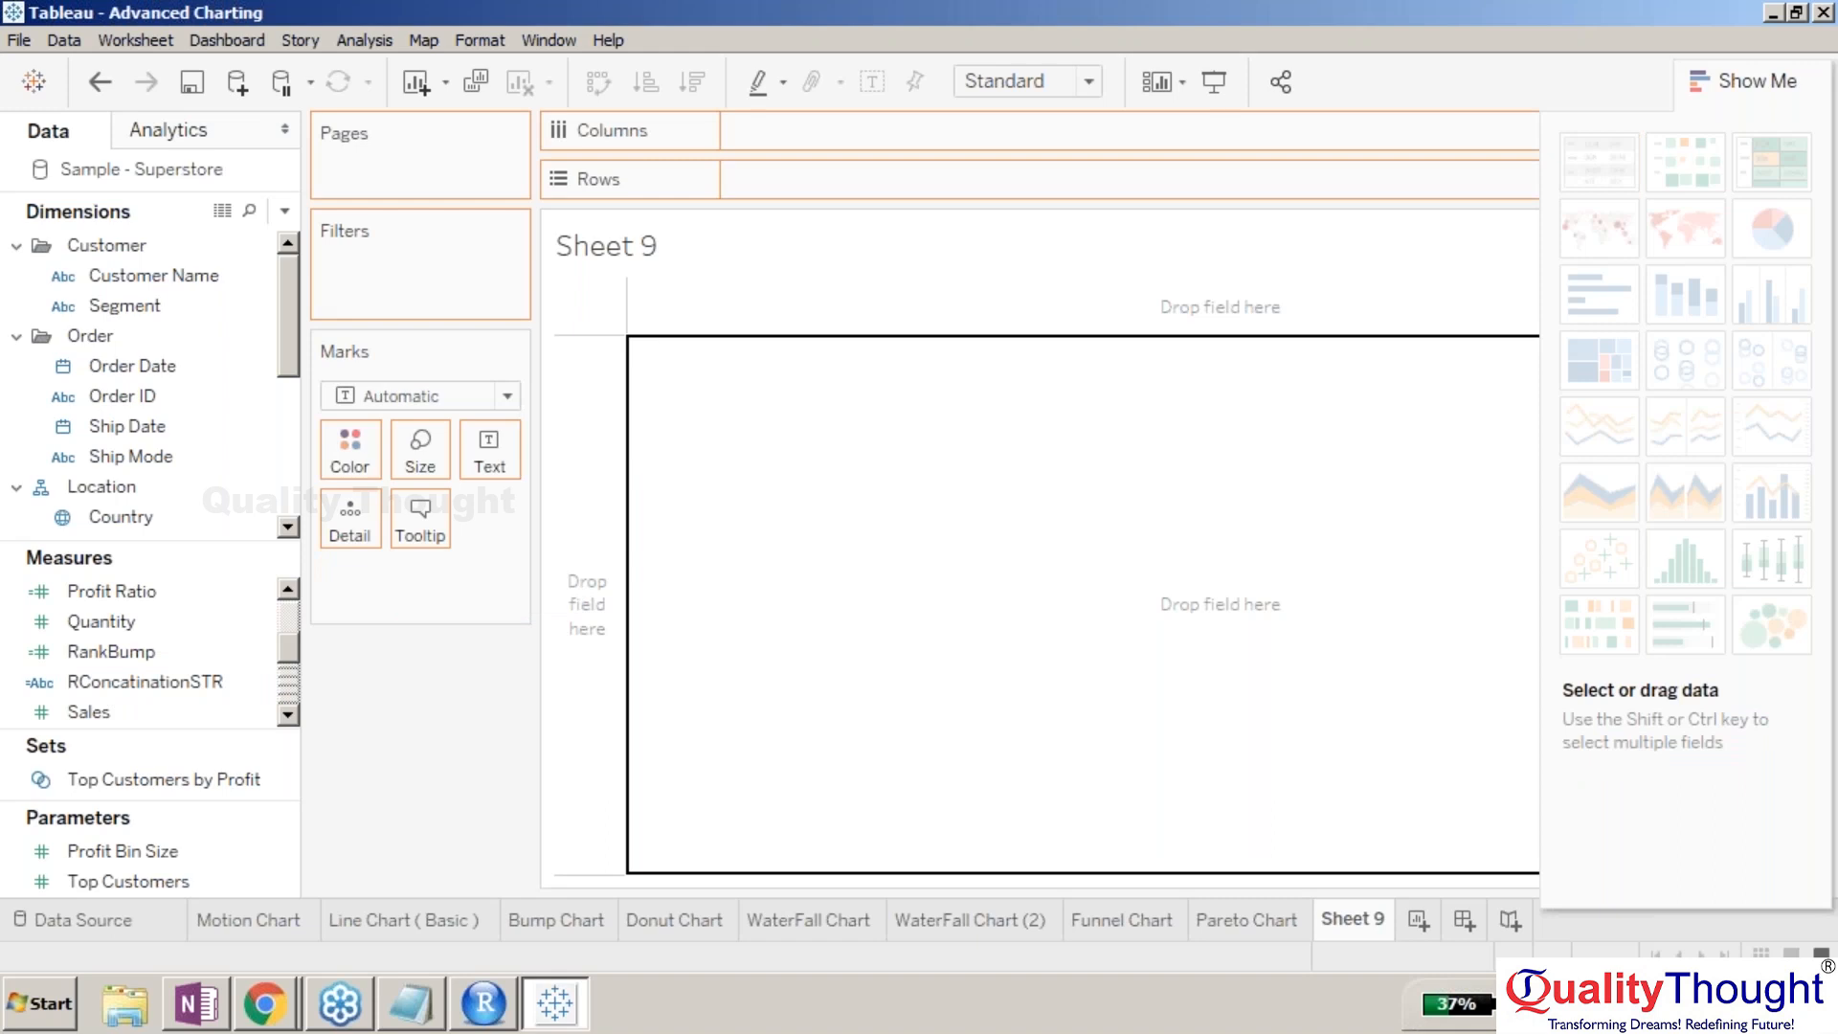
{"action": "left_click_drag", "start_coordinate": [728, 593], "coordinate": [350, 450]}
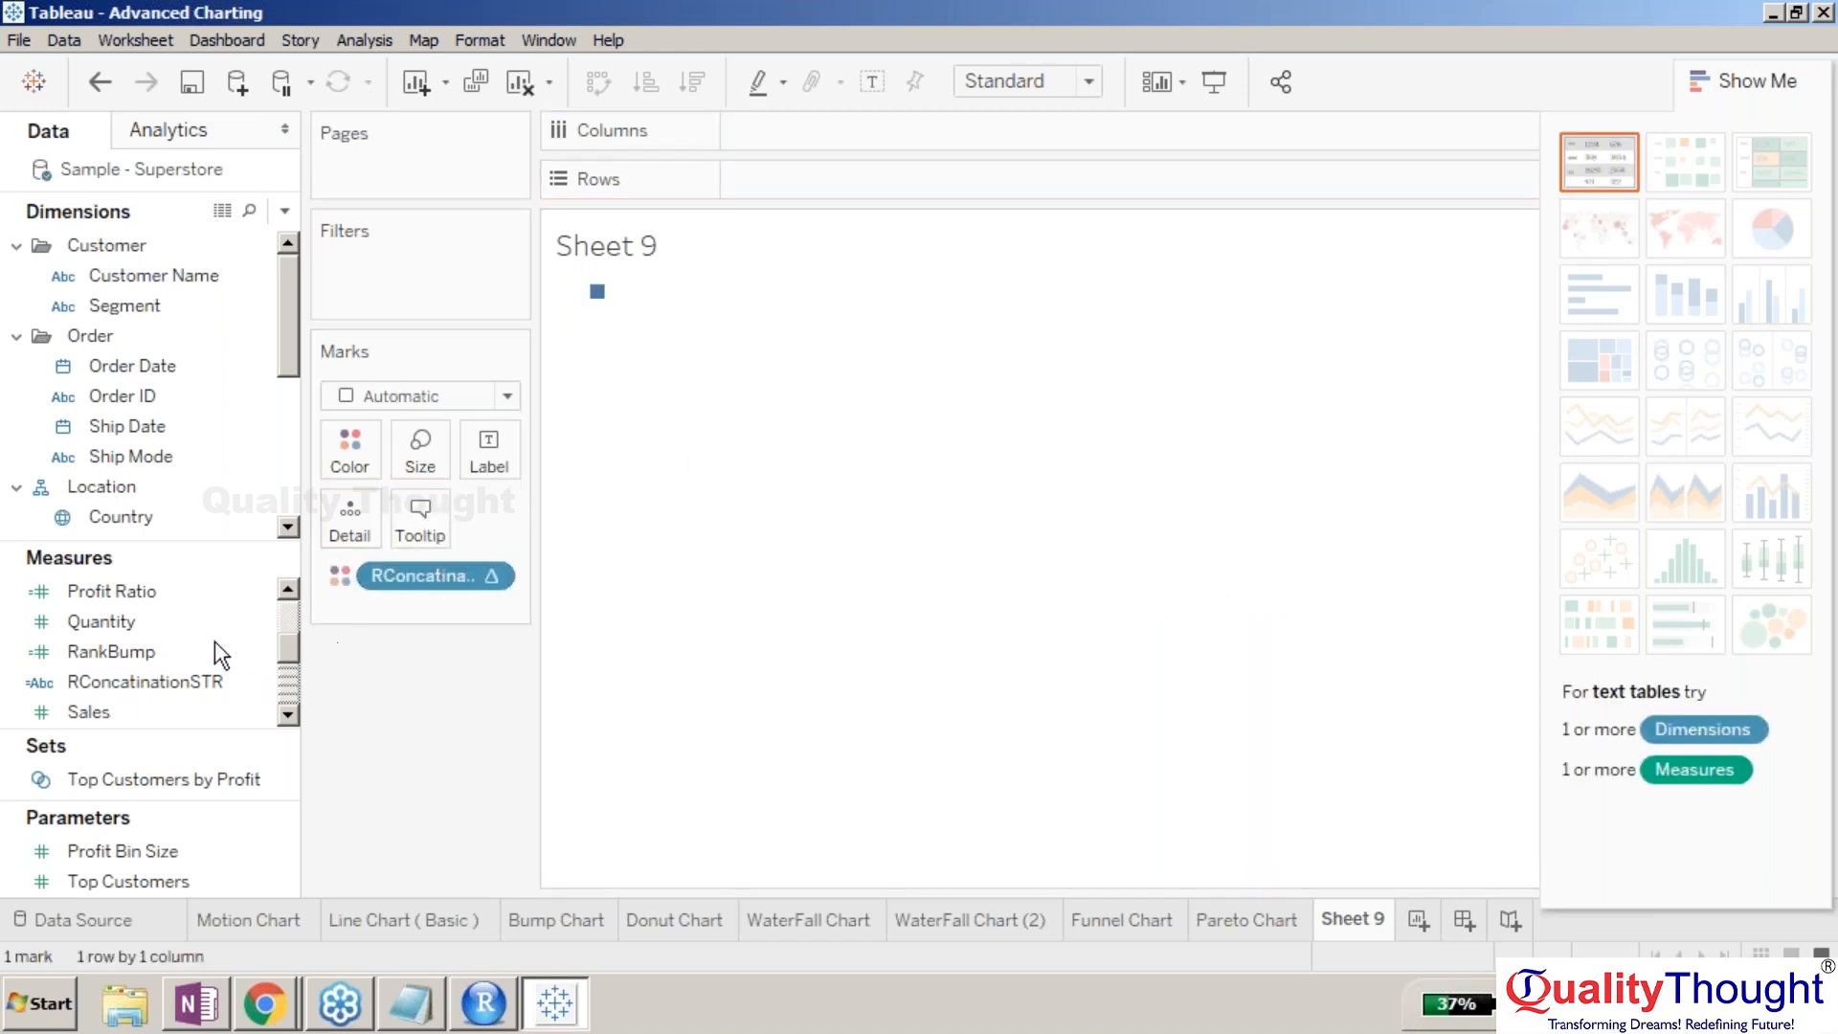
- Try to move the RConcatinationSTR field from Measures to Dimensions
{"action": "right_click", "coordinate": [257, 681]}
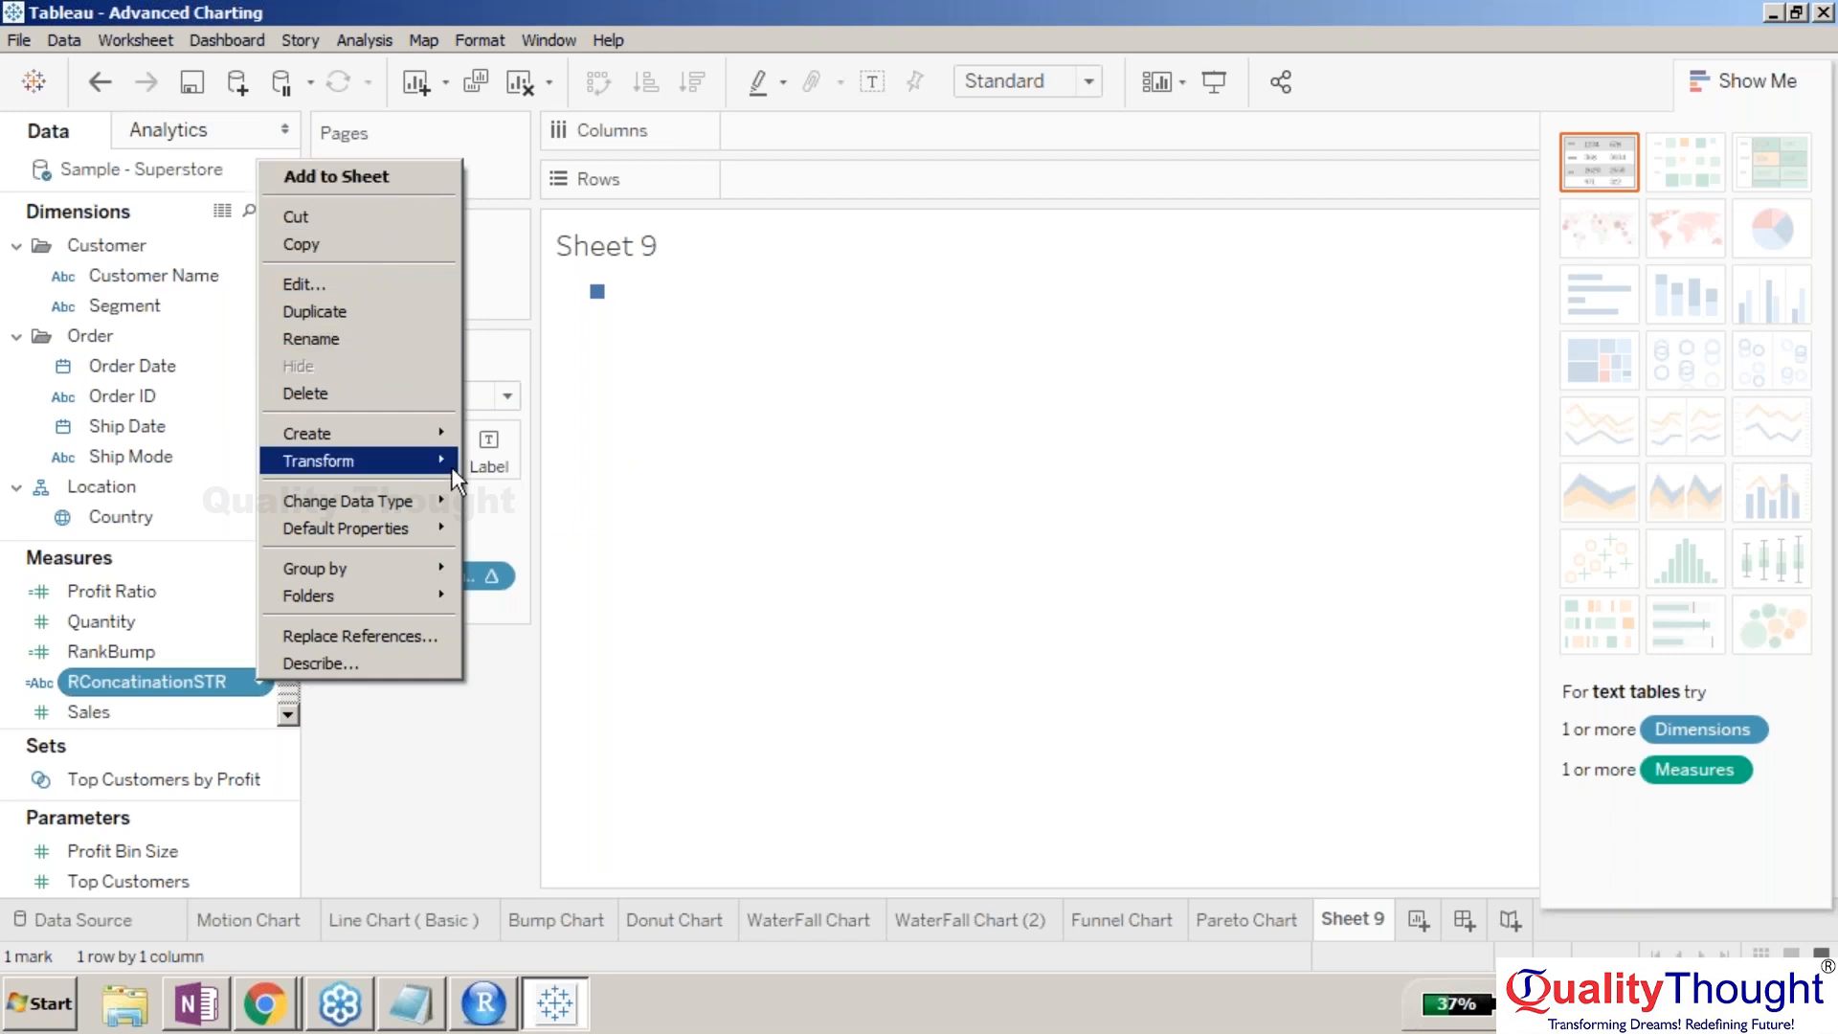
{"action": "mouse_move", "coordinate": [399, 506]}
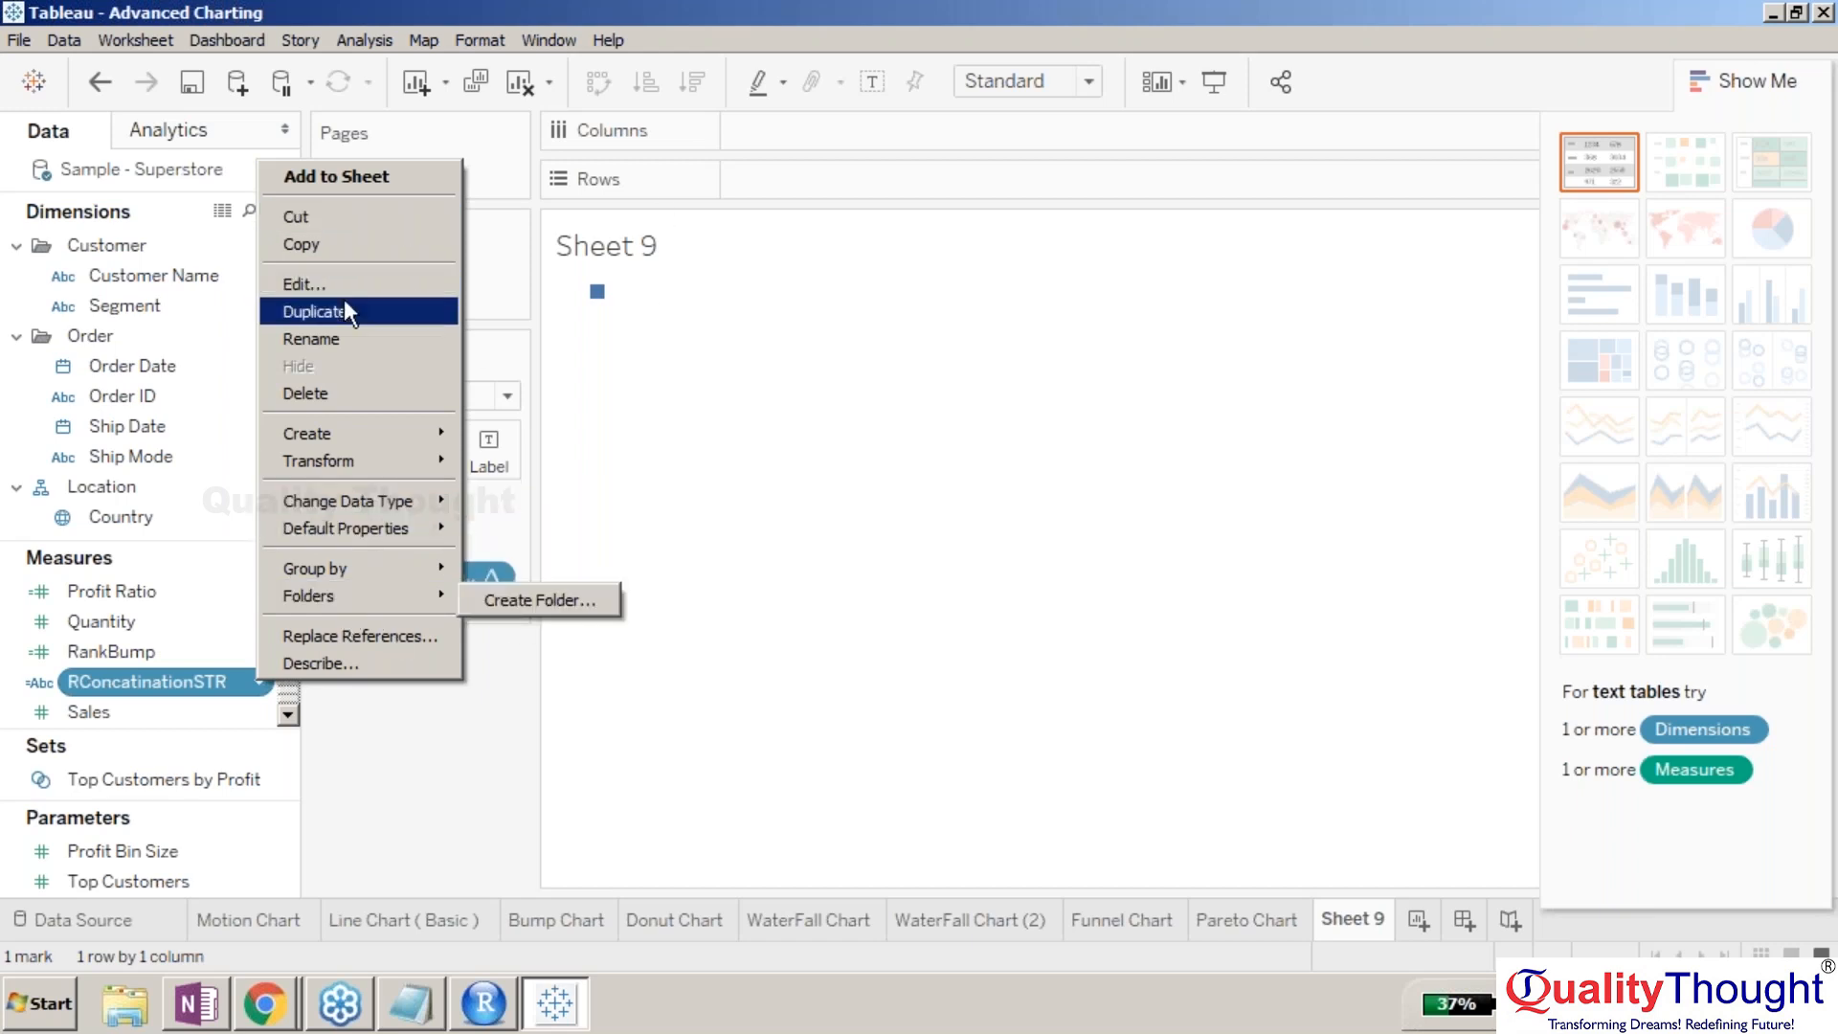
{"action": "left_click_drag", "start_coordinate": [118, 678], "coordinate": [135, 487]}
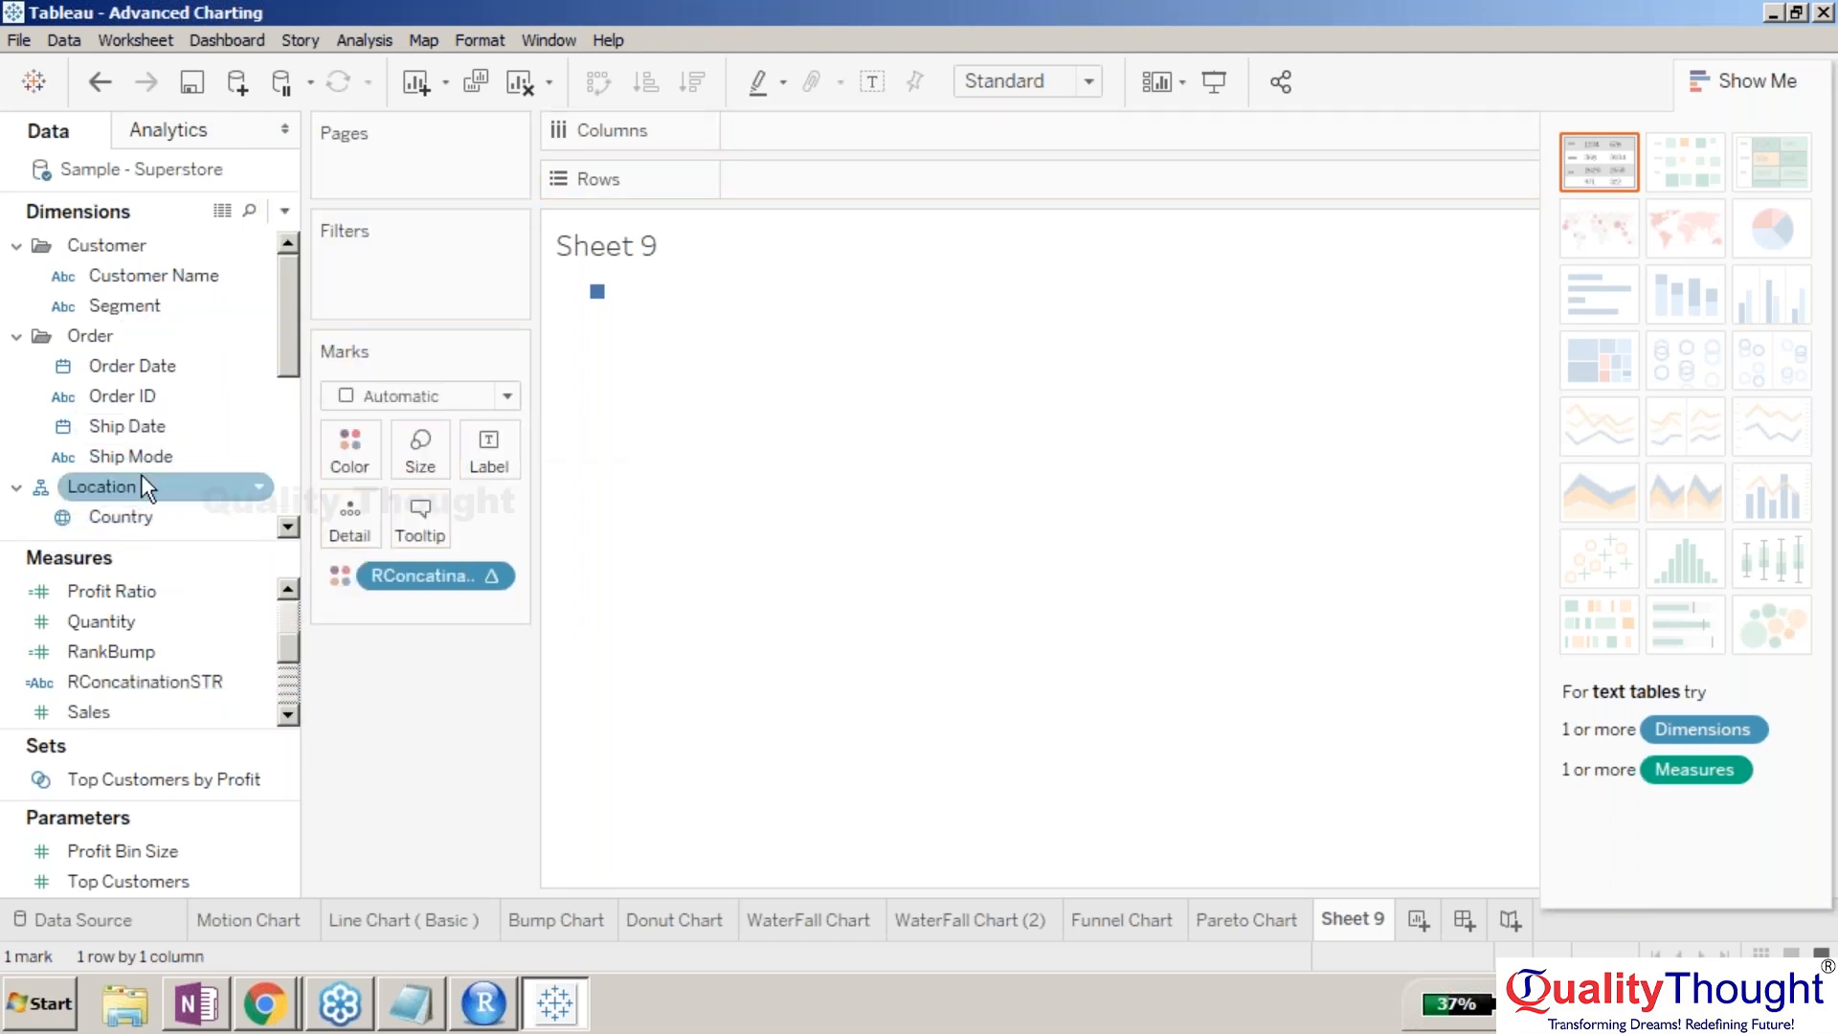
{"action": "left_click_drag", "start_coordinate": [287, 337], "coordinate": [287, 478]}
{"action": "left_click", "coordinate": [197, 654]}
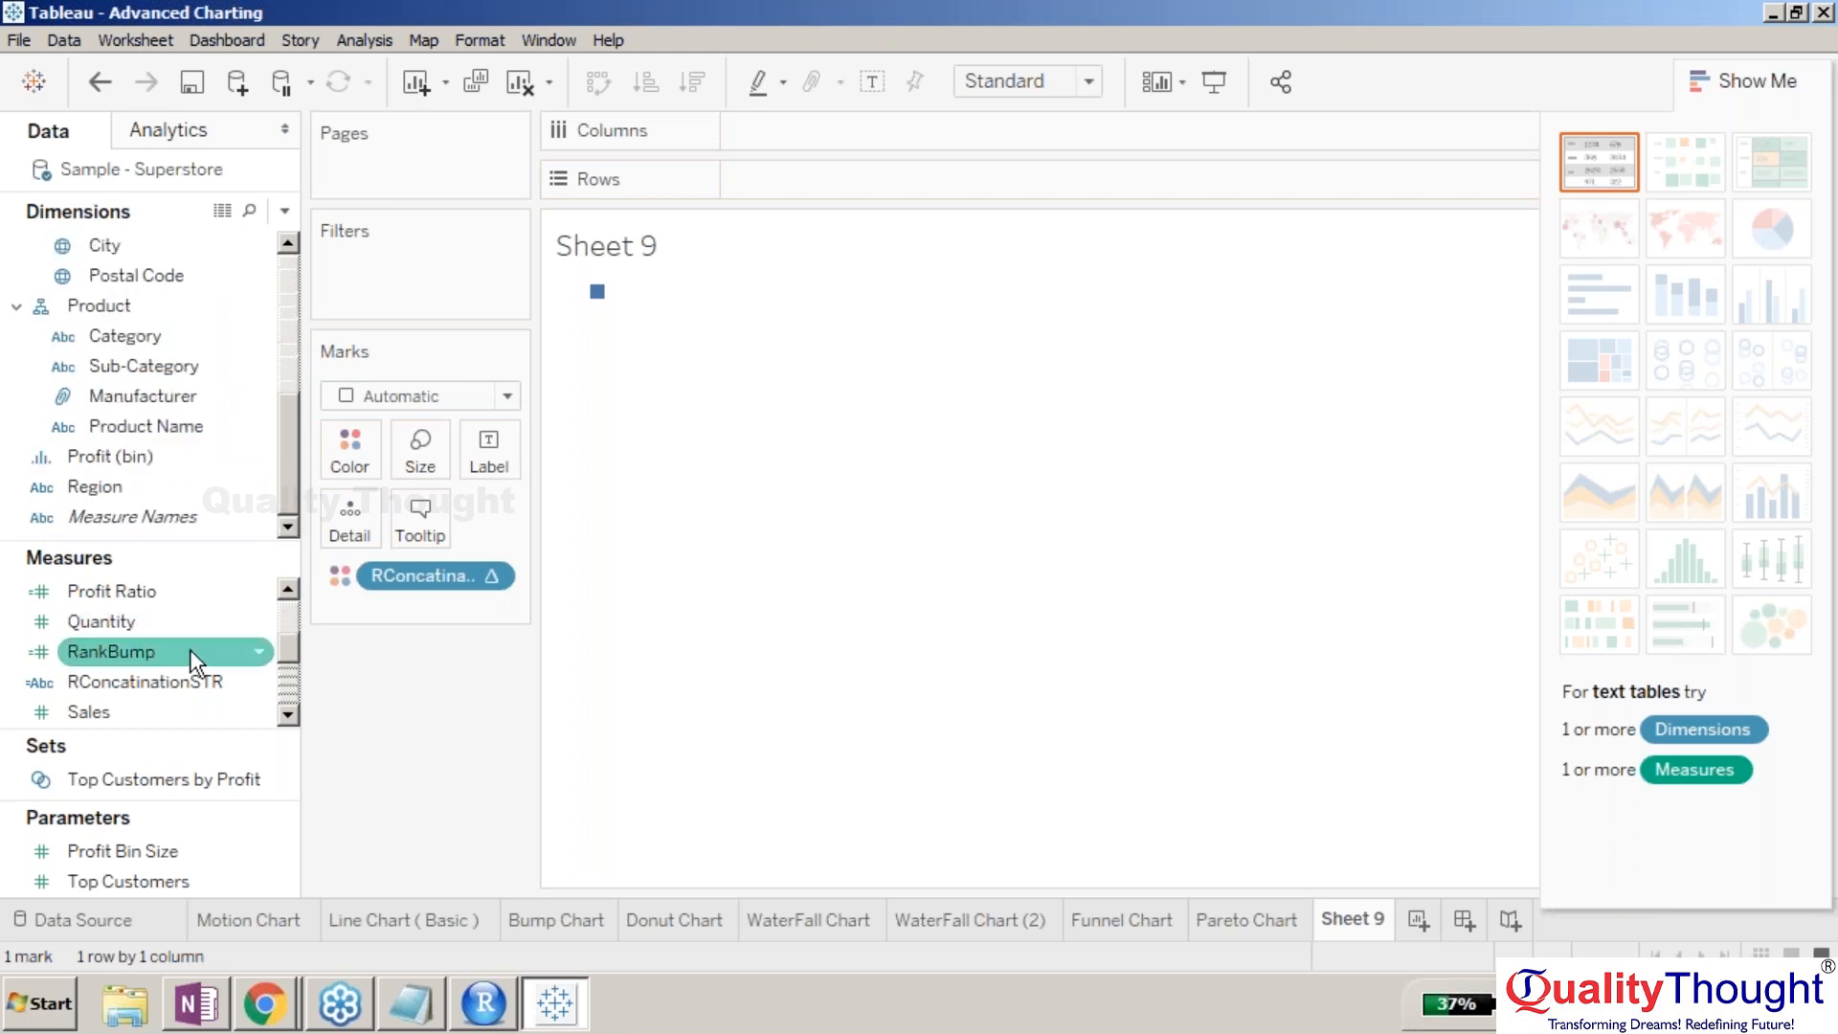
{"action": "left_click_drag", "start_coordinate": [178, 686], "coordinate": [77, 460]}
{"action": "left_click", "coordinate": [172, 681]}
{"action": "left_click_drag", "start_coordinate": [172, 675], "coordinate": [143, 486]}
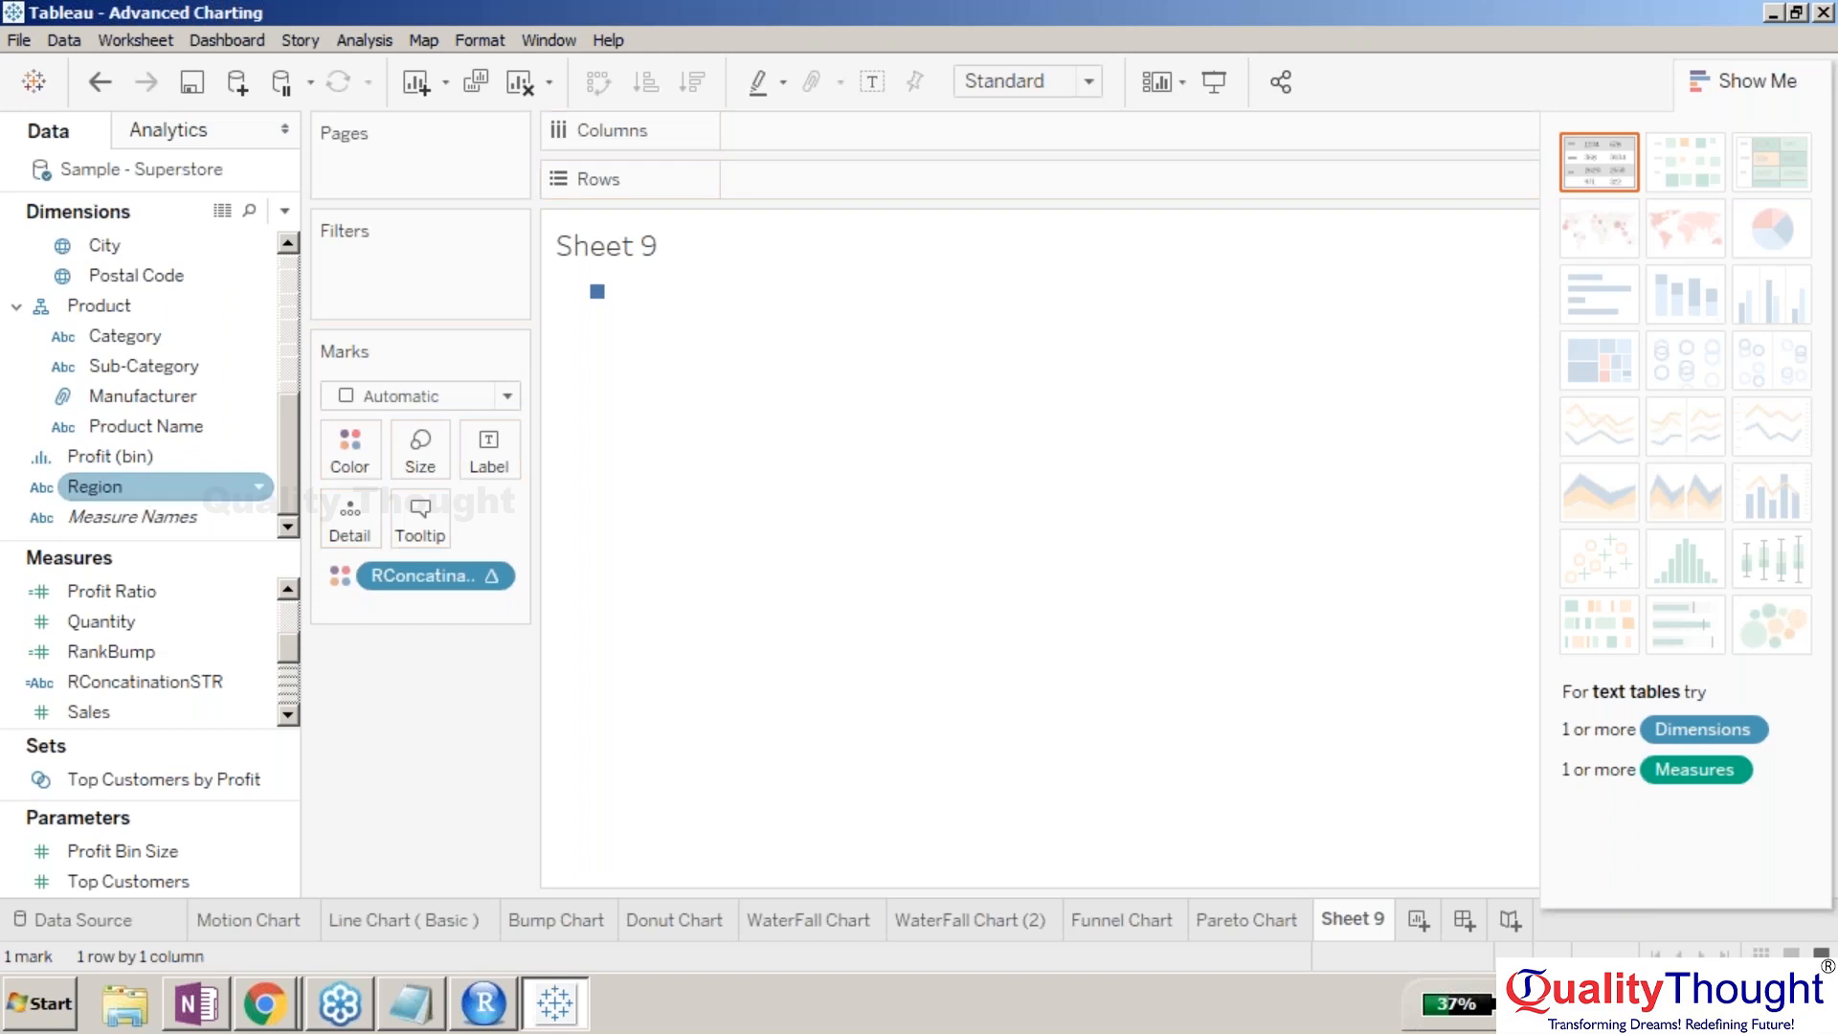
{"action": "left_click", "coordinate": [163, 778]}
{"action": "left_click_drag", "start_coordinate": [191, 681], "coordinate": [89, 458]}
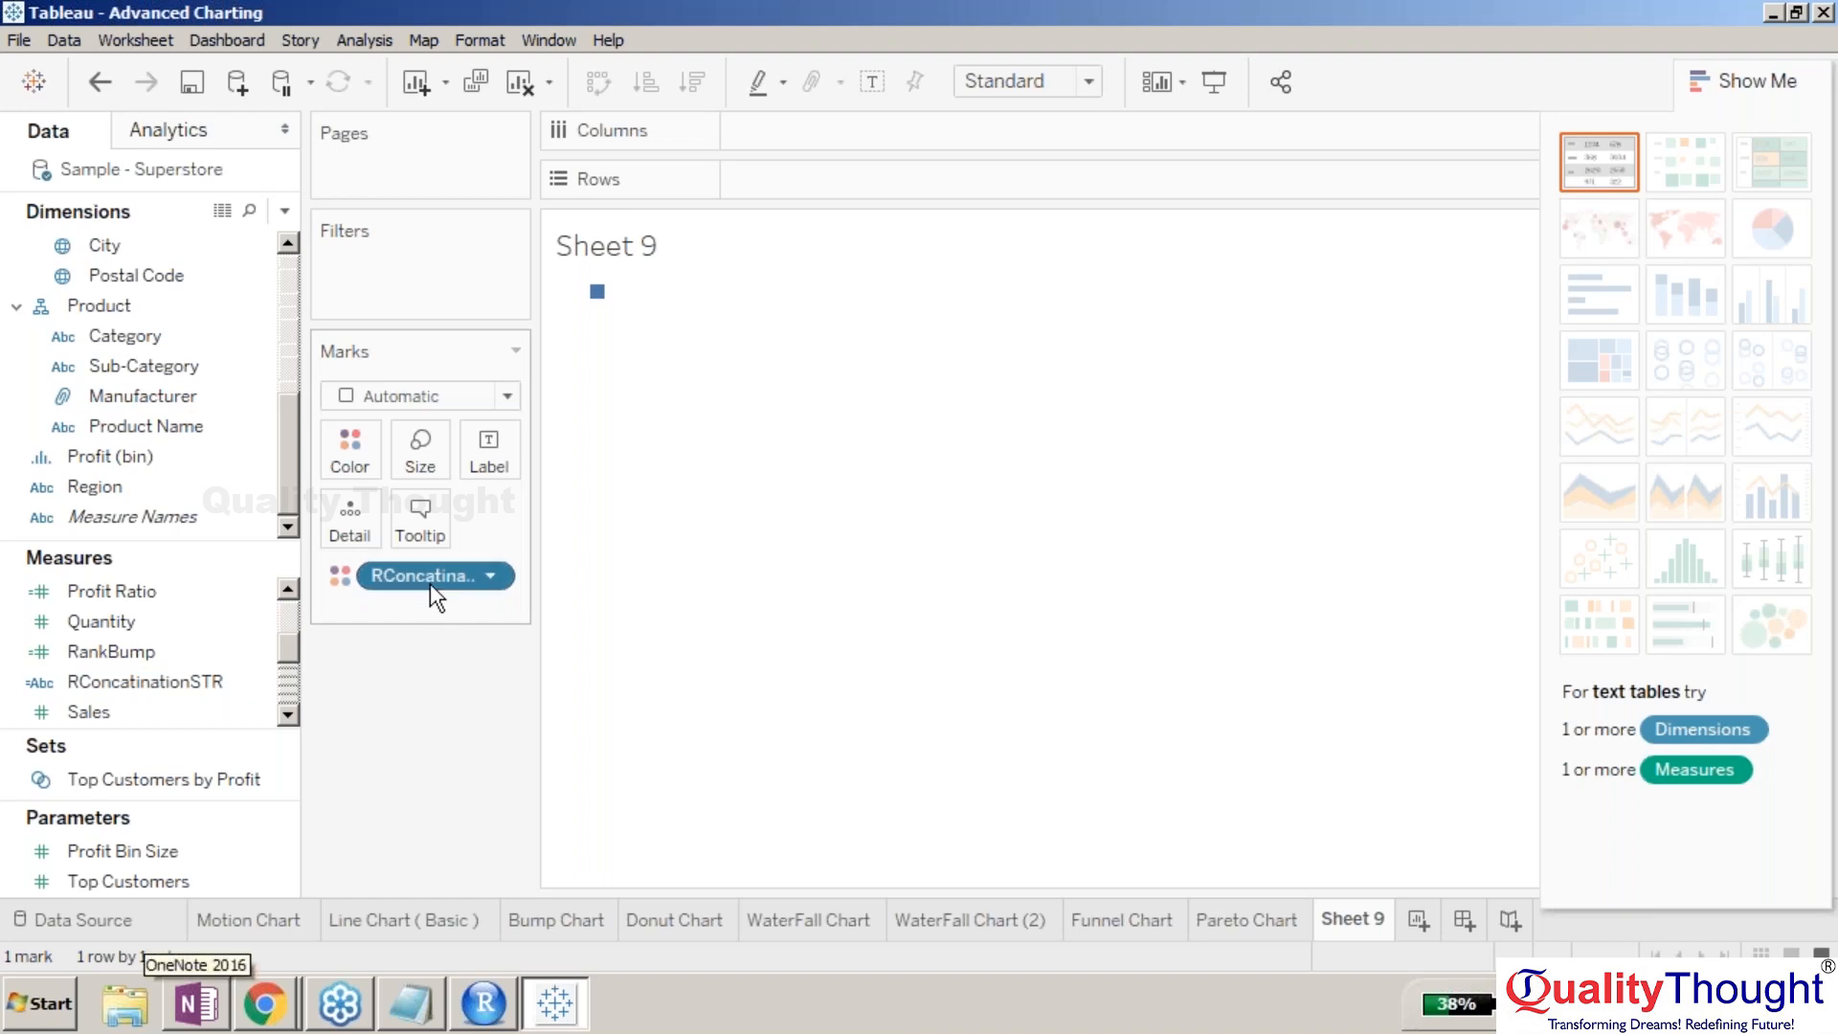
- Move RConcatinationSTR from Color to Label, inspect the resulting mark, and remove the field from the sheet
{"action": "left_click_drag", "start_coordinate": [414, 572], "coordinate": [470, 446]}
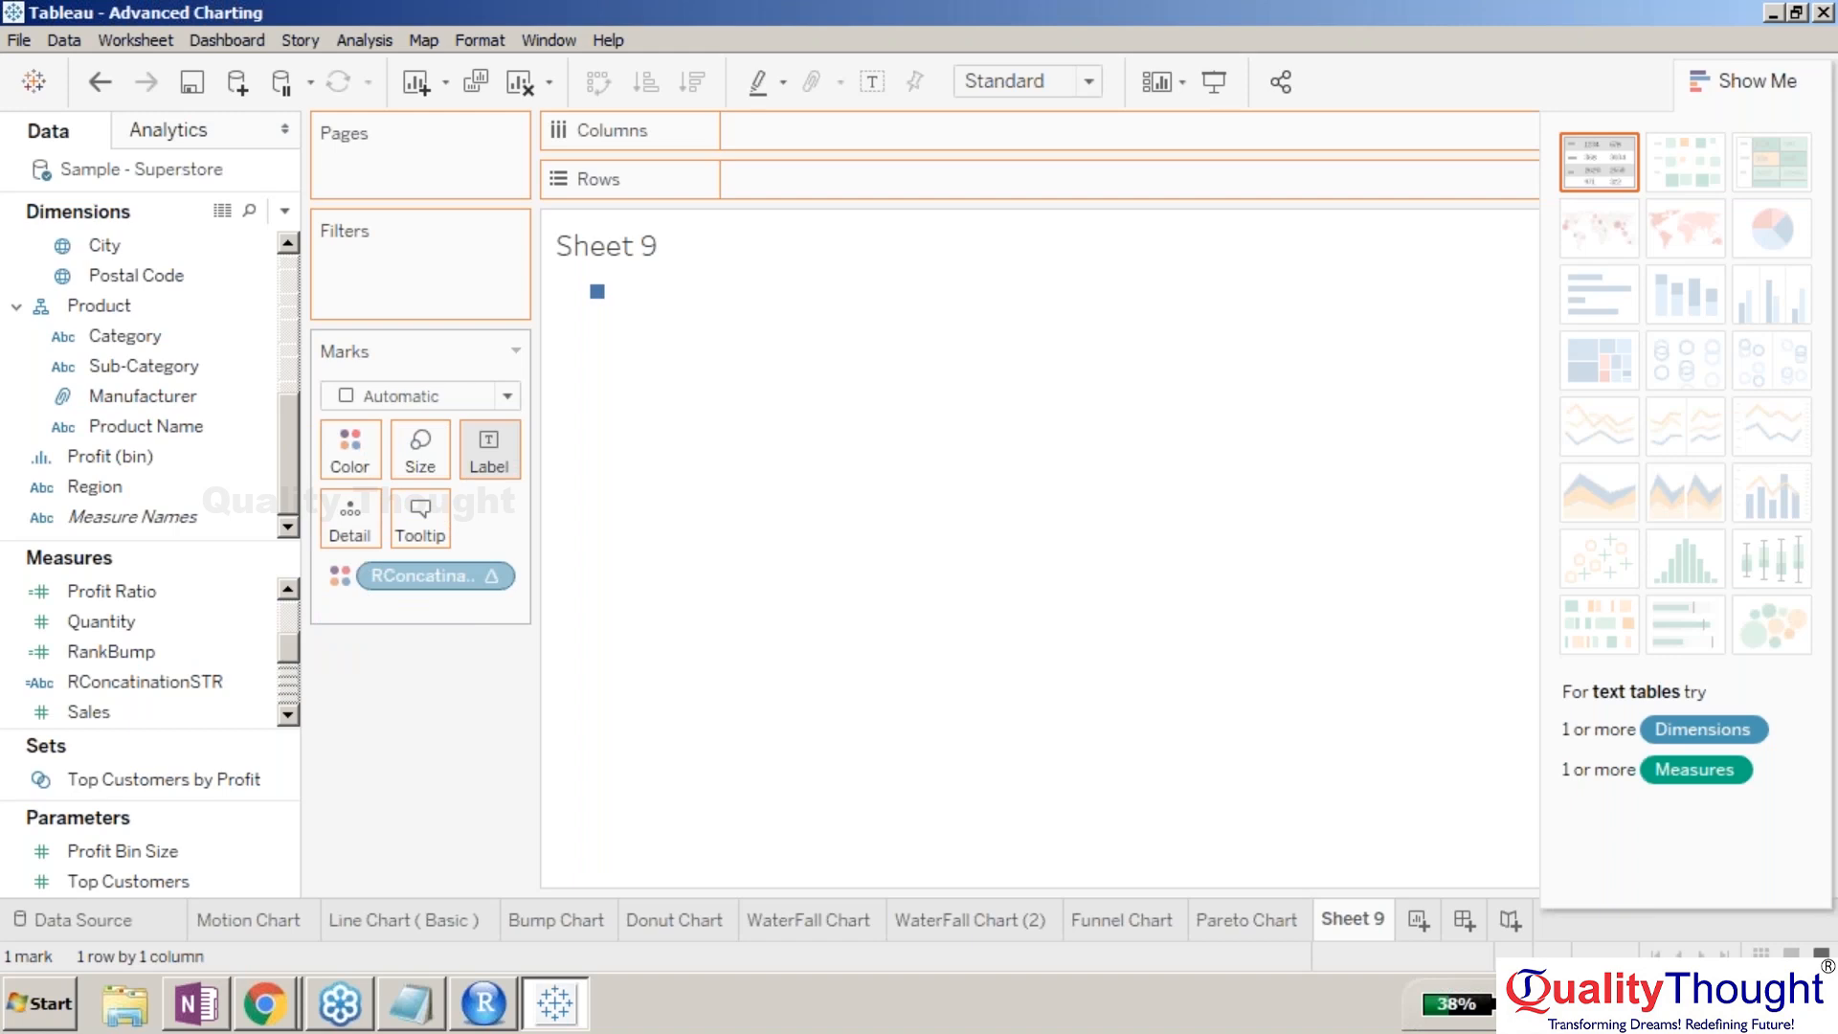
{"action": "mouse_move", "coordinate": [614, 303]}
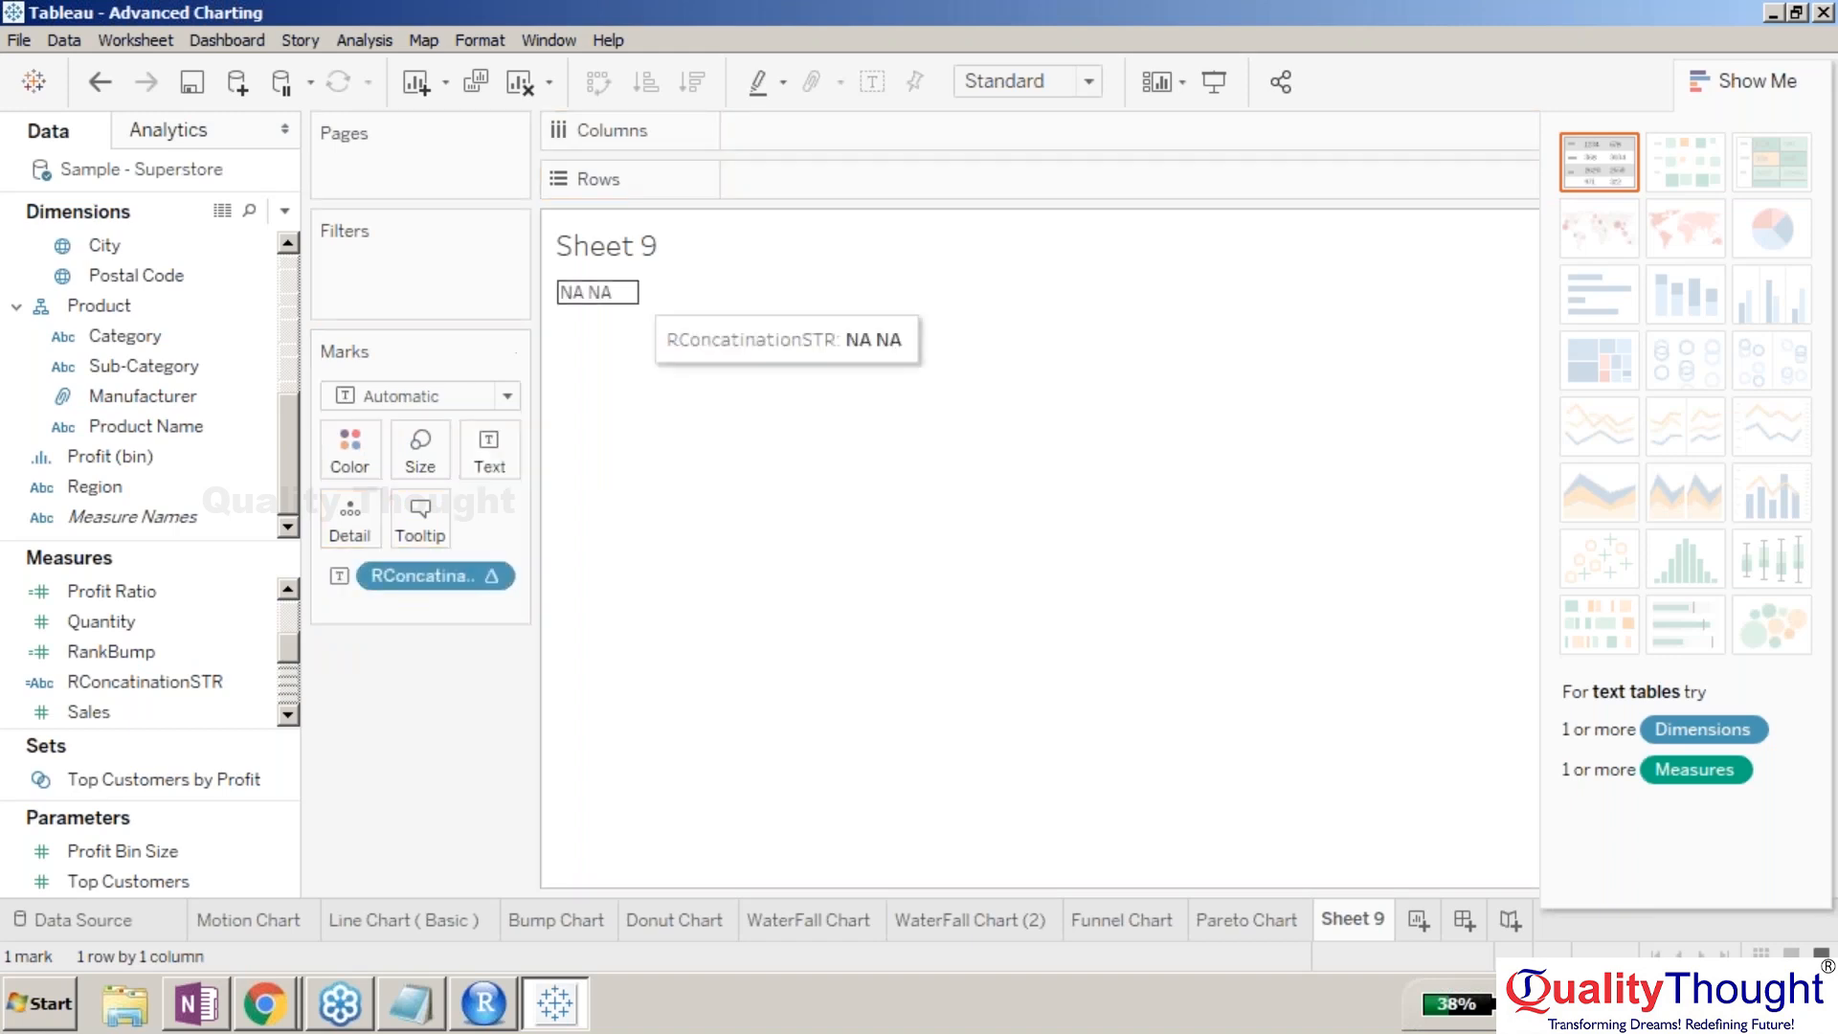
{"action": "left_click", "coordinate": [614, 302]}
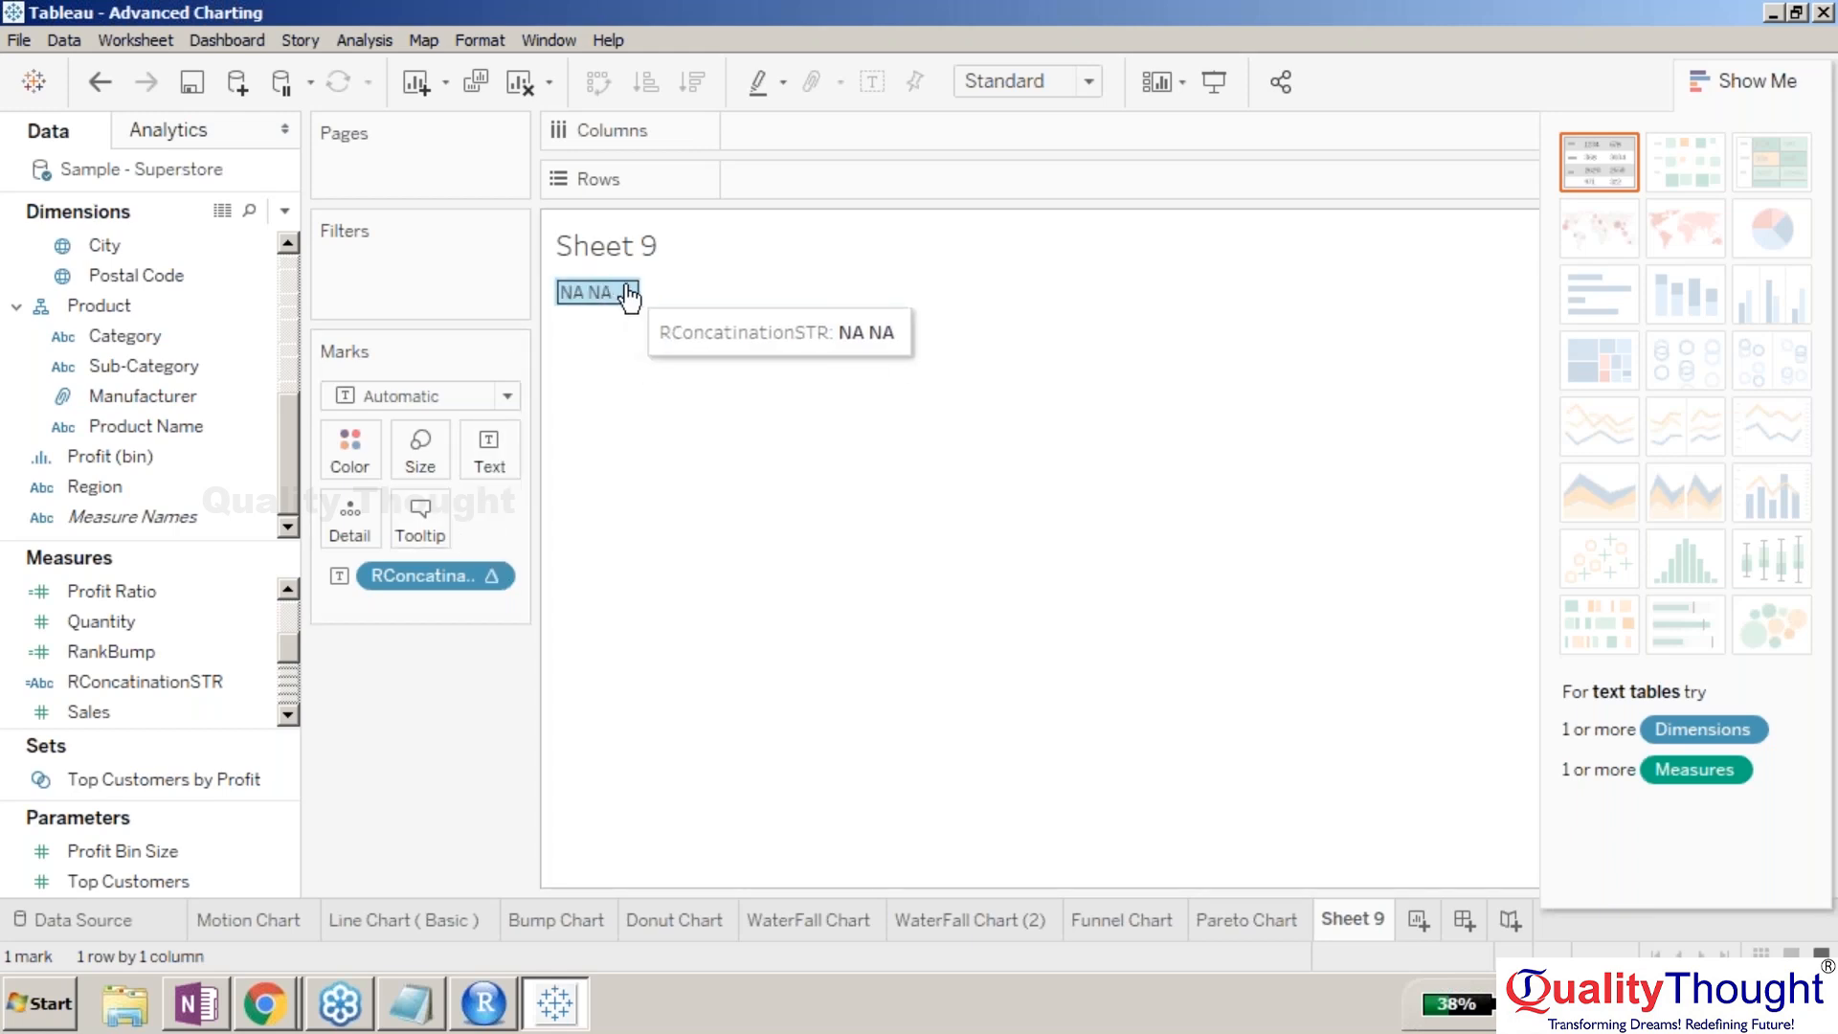
{"action": "left_click", "coordinate": [461, 583]}
{"action": "key", "text": "Delete"}
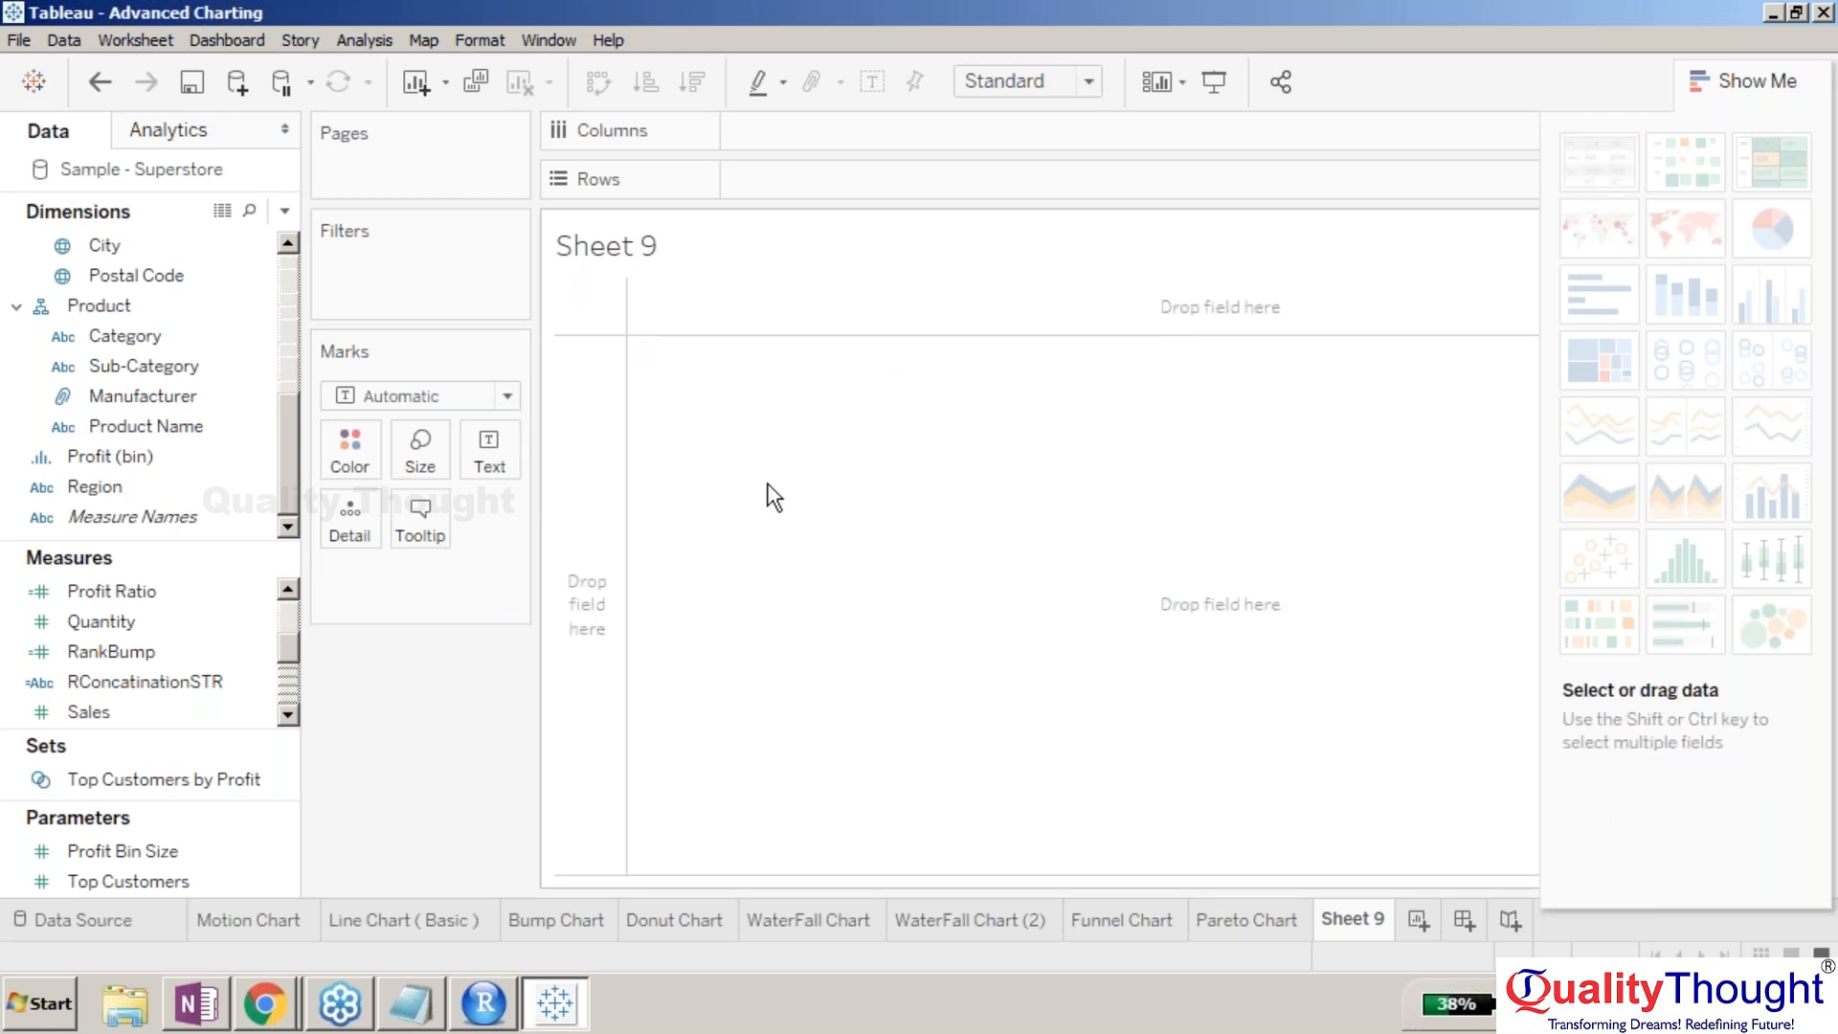
{"action": "left_click", "coordinate": [153, 652]}
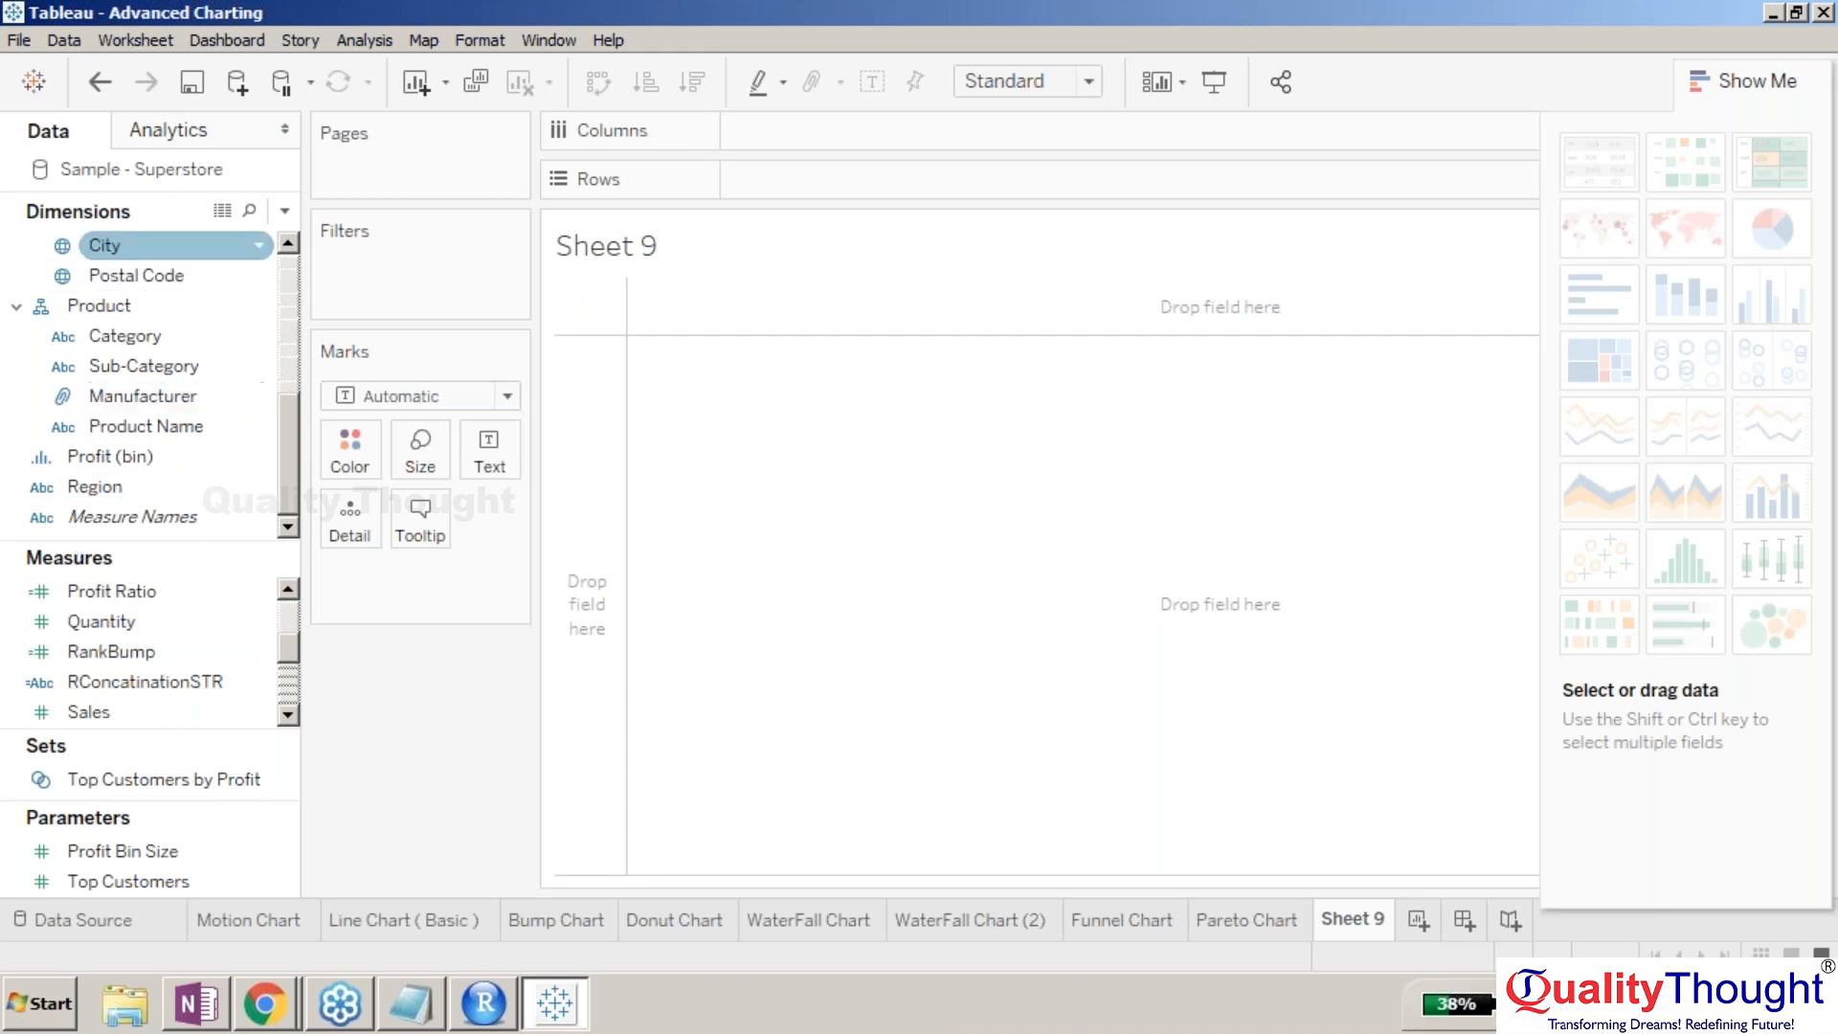
{"action": "left_click", "coordinate": [196, 429]}
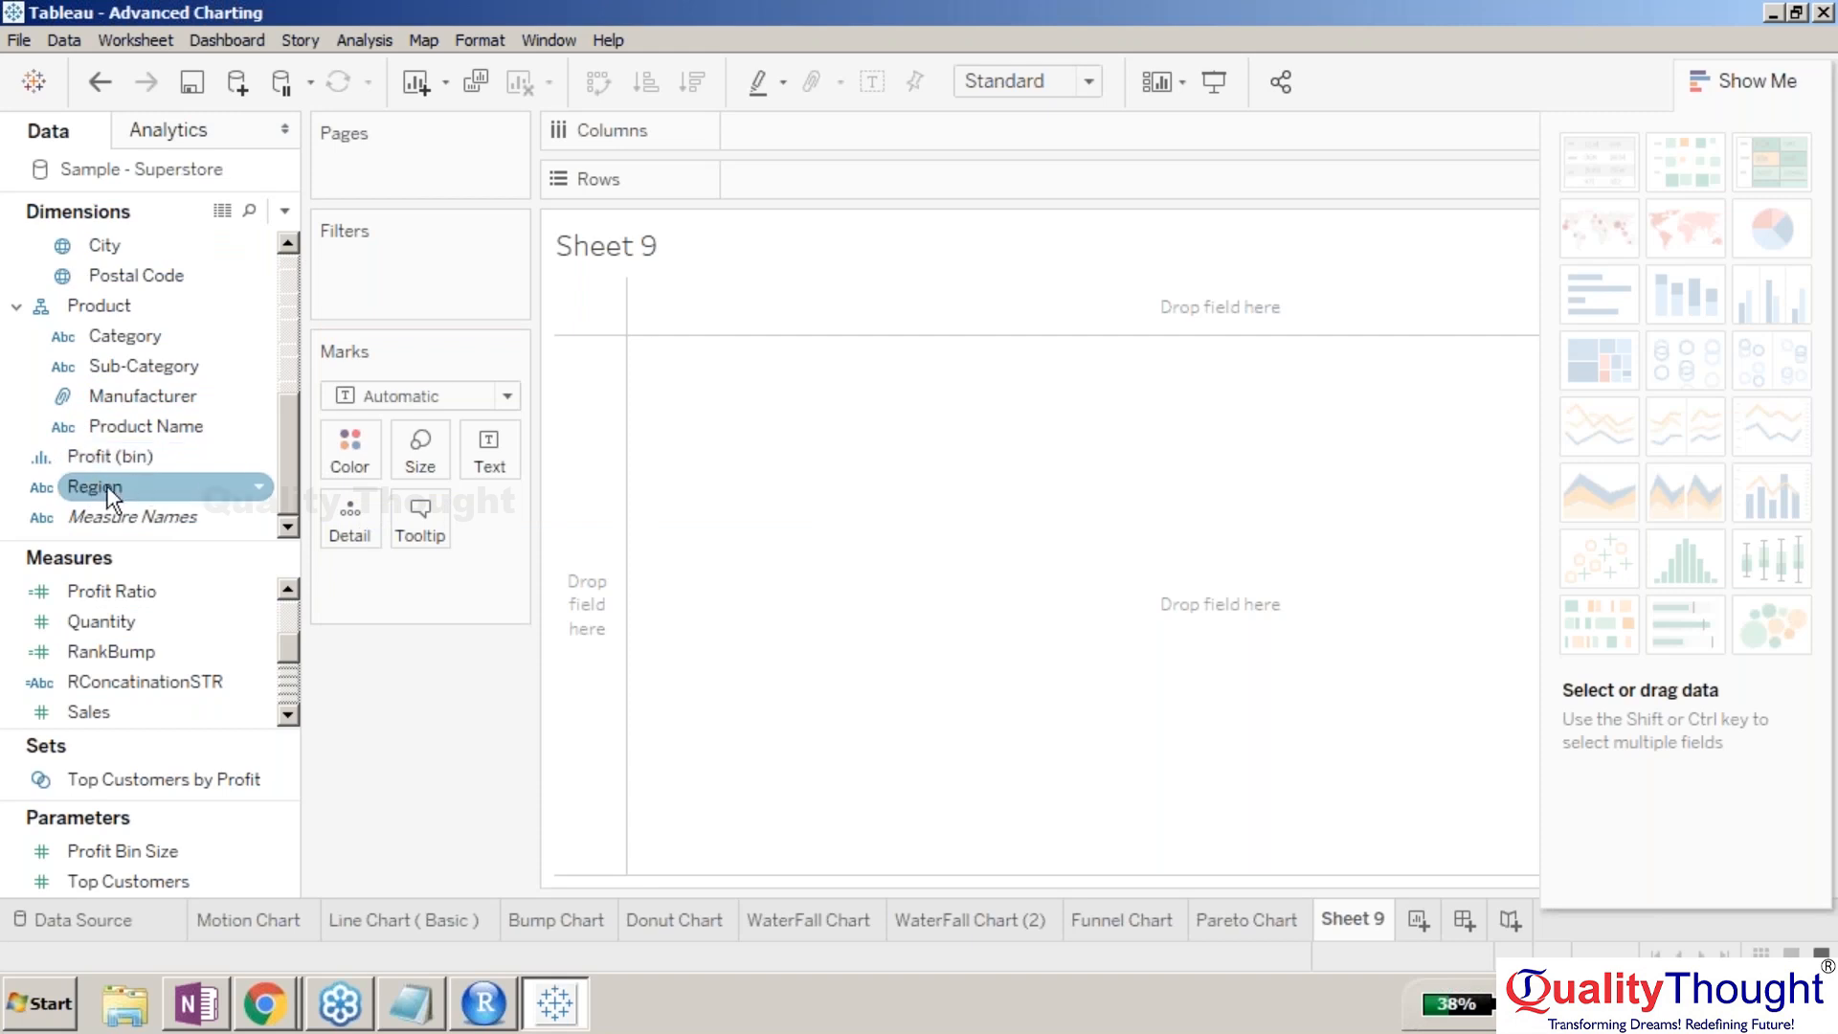
{"action": "mouse_move", "coordinate": [106, 485]}
{"action": "left_mouse_down"}
{"action": "mouse_move", "coordinate": [140, 691]}
{"action": "mouse_move", "coordinate": [115, 500]}
{"action": "left_mouse_up"}
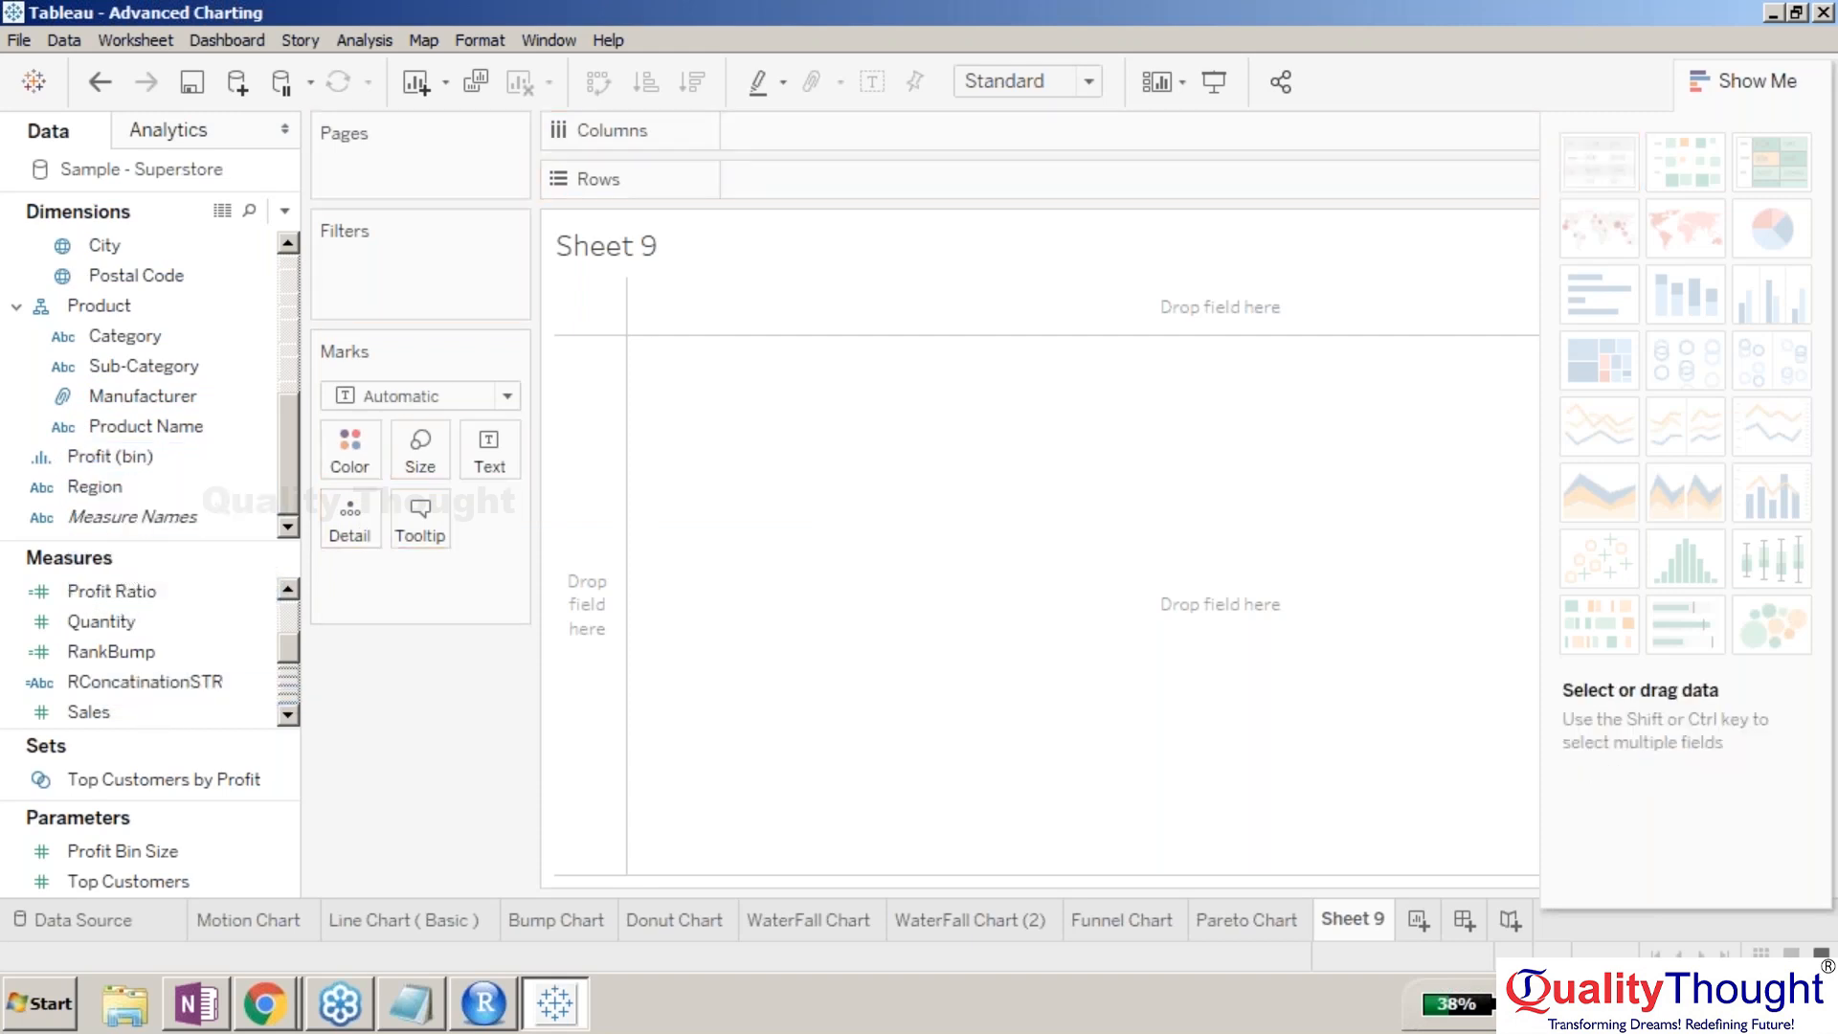
{"action": "left_click", "coordinate": [253, 681]}
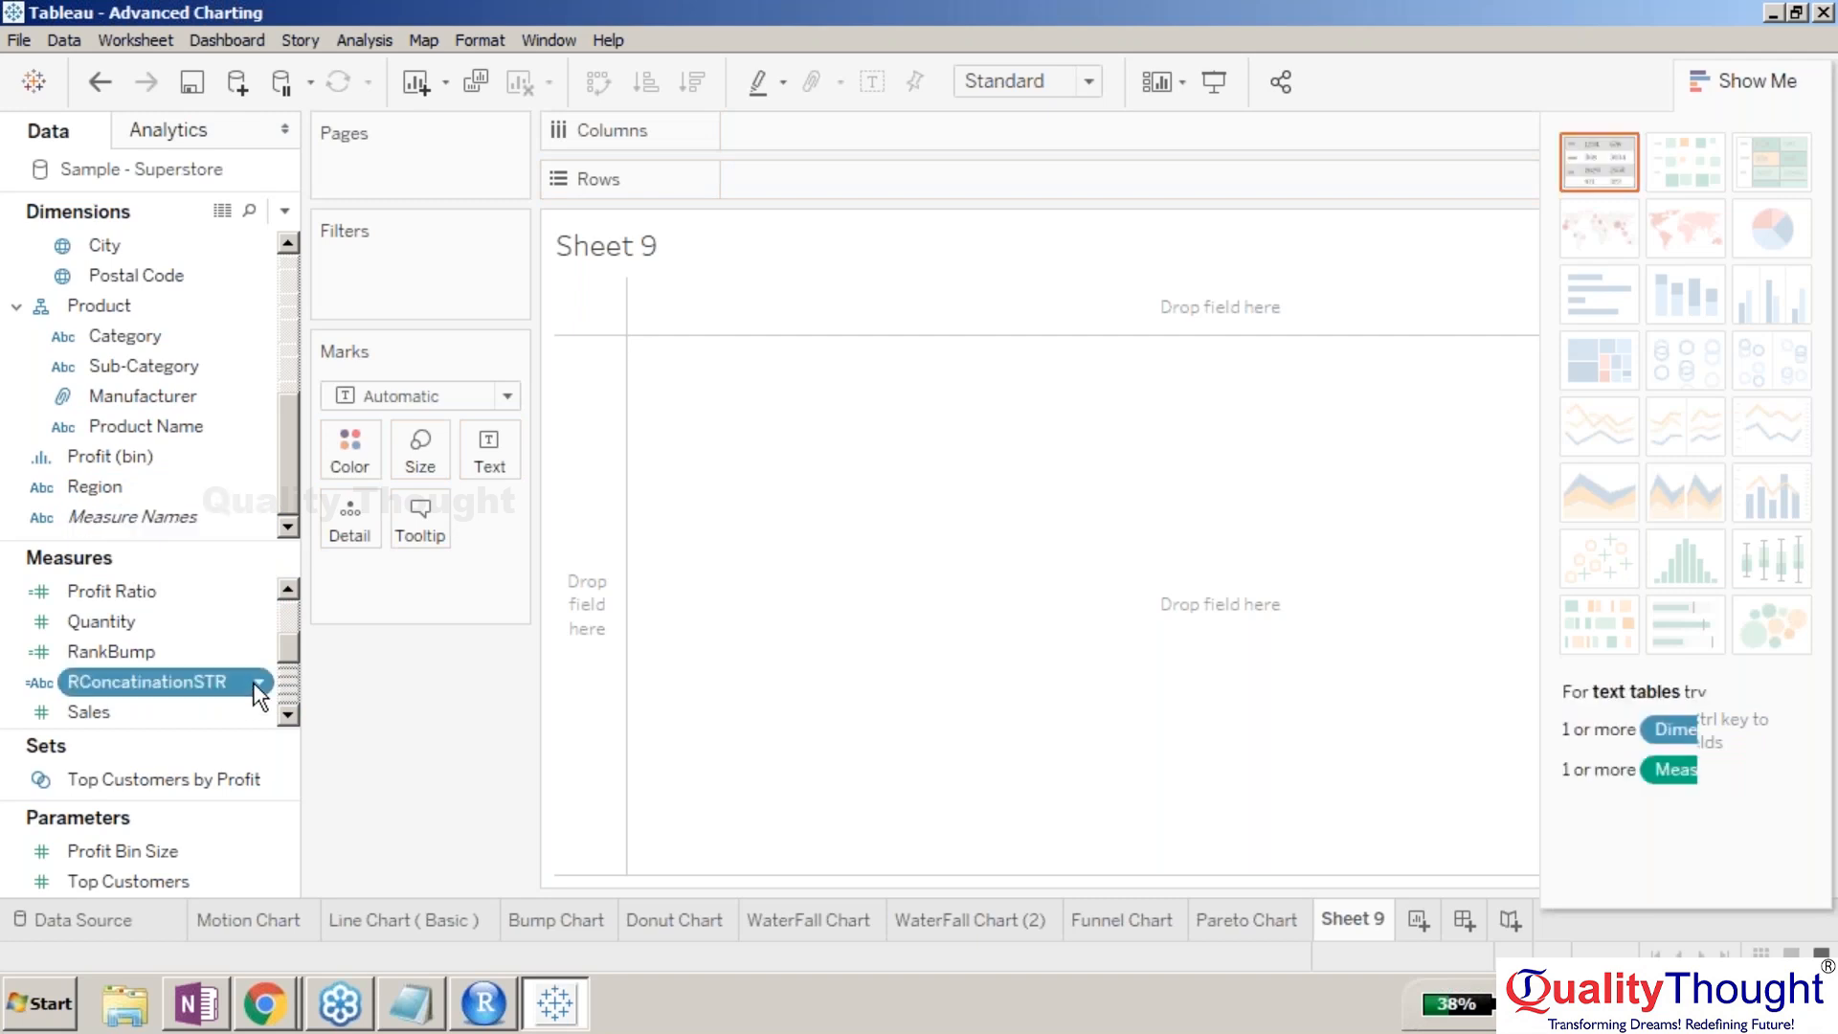
{"action": "left_click", "coordinate": [730, 514]}
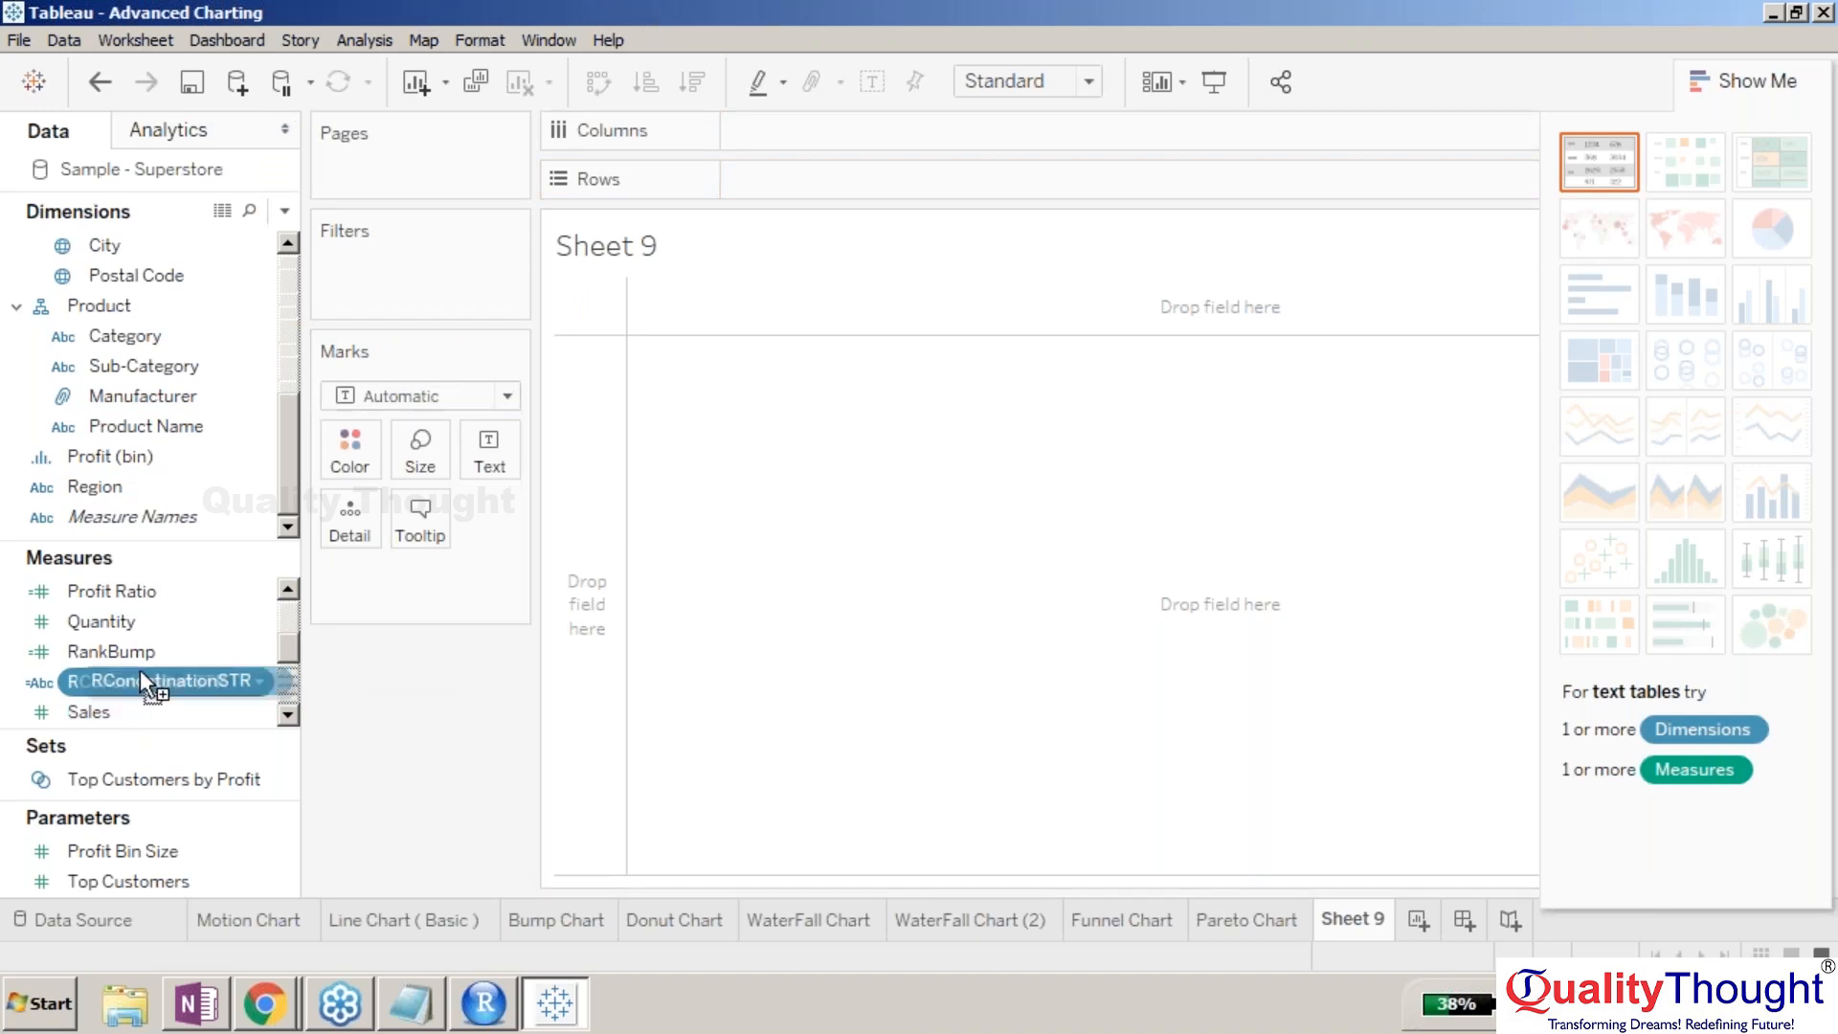
{"action": "left_click", "coordinate": [68, 427]}
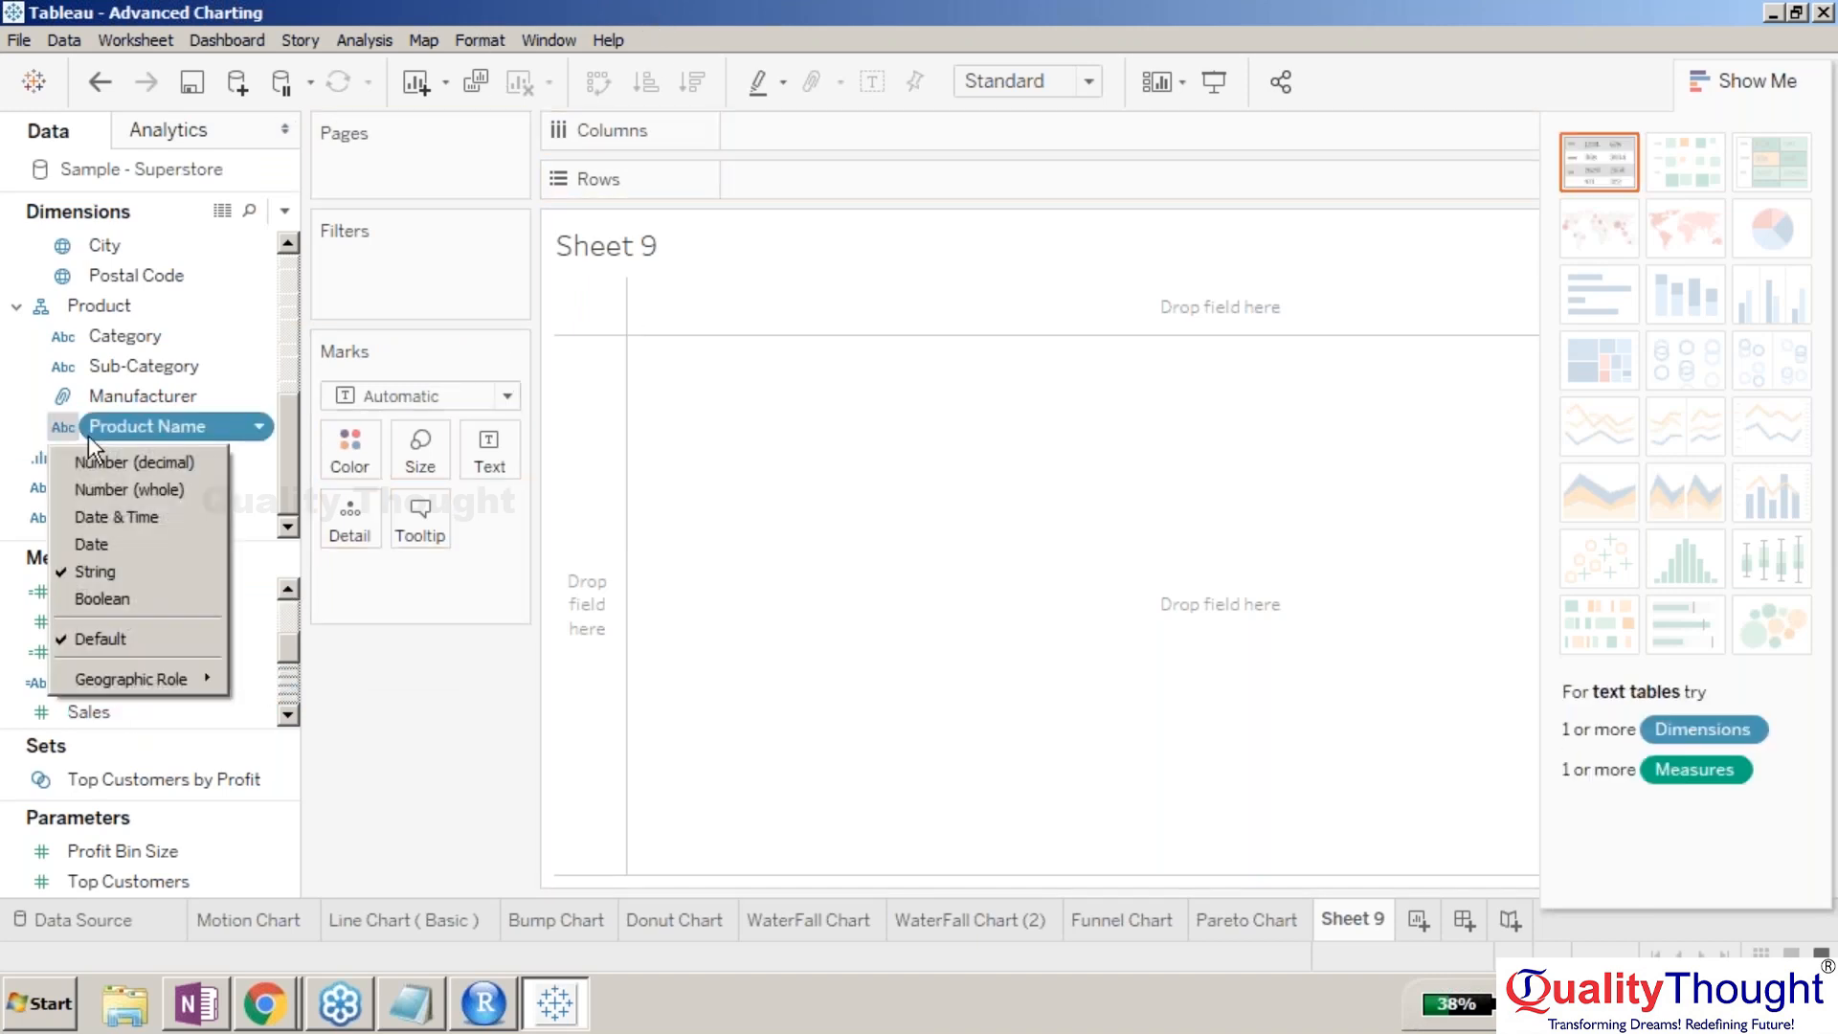
{"action": "left_click", "coordinate": [747, 624]}
{"action": "left_click", "coordinate": [156, 433]}
{"action": "left_click", "coordinate": [739, 469]}
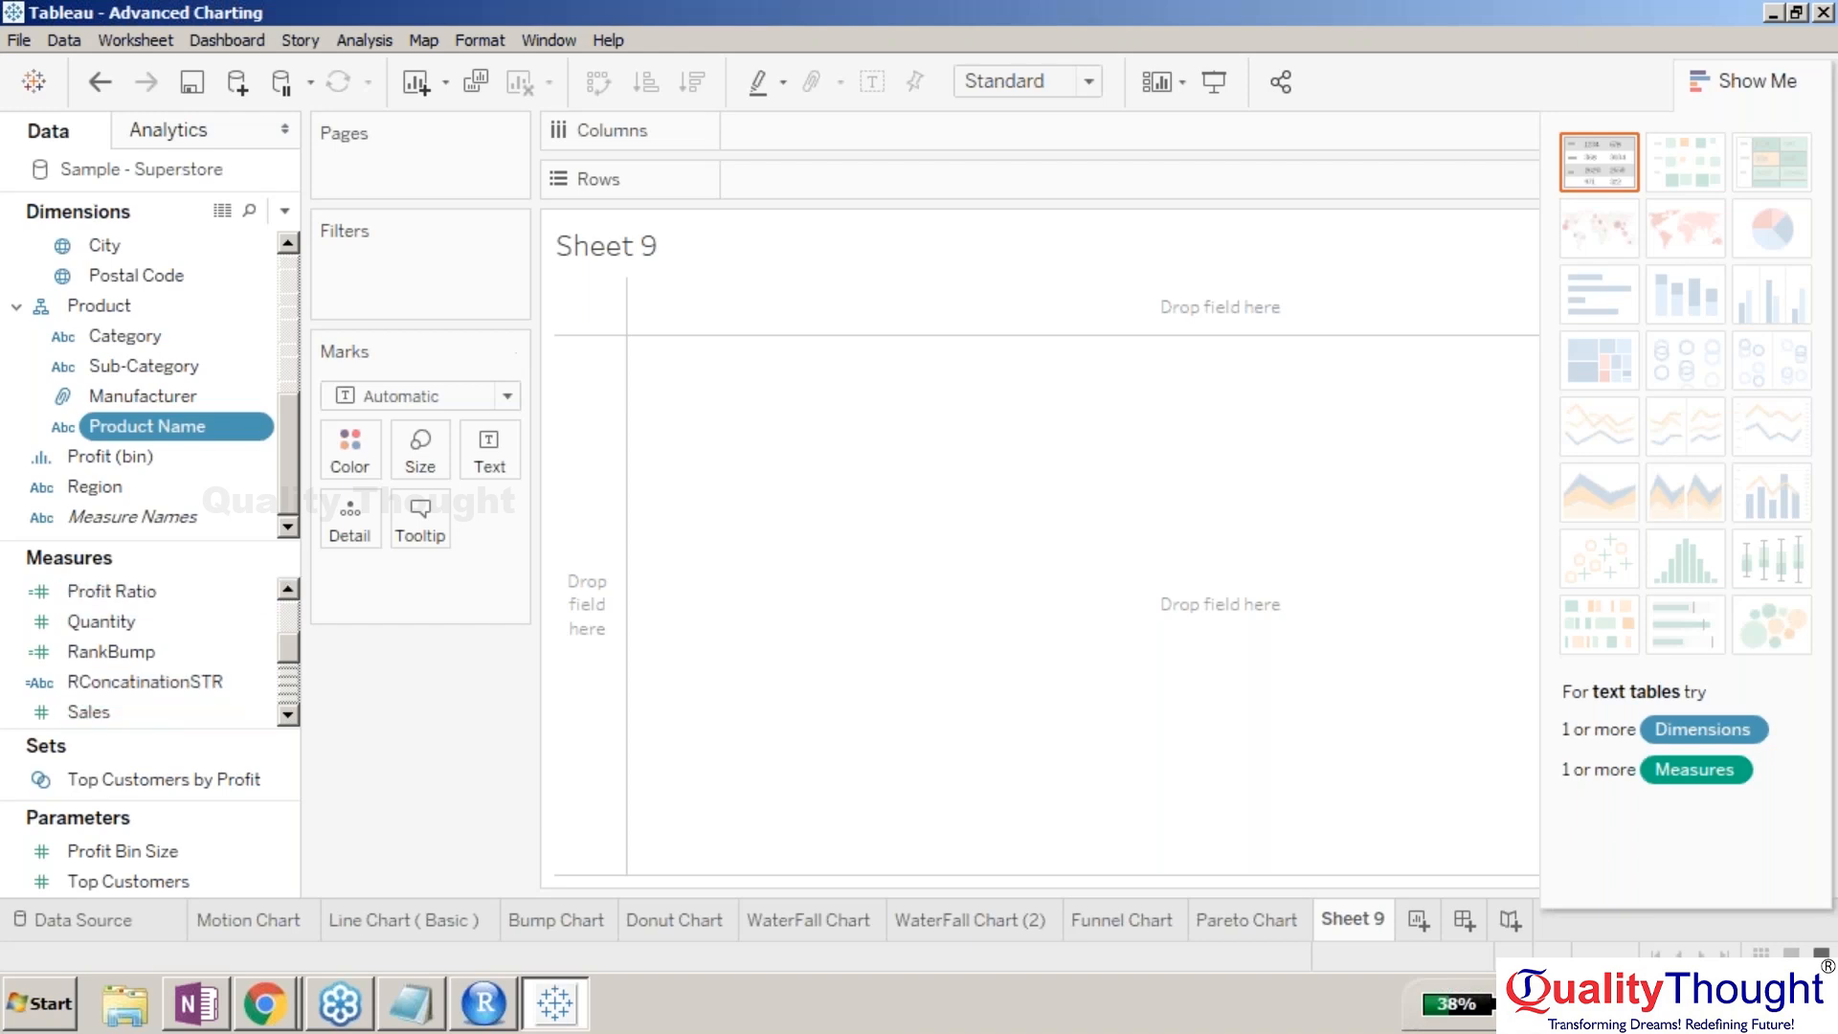
- Place the Category and Sub-Category dimensions on Rows, with Category first
{"action": "left_click_drag", "start_coordinate": [123, 337], "coordinate": [777, 184]}
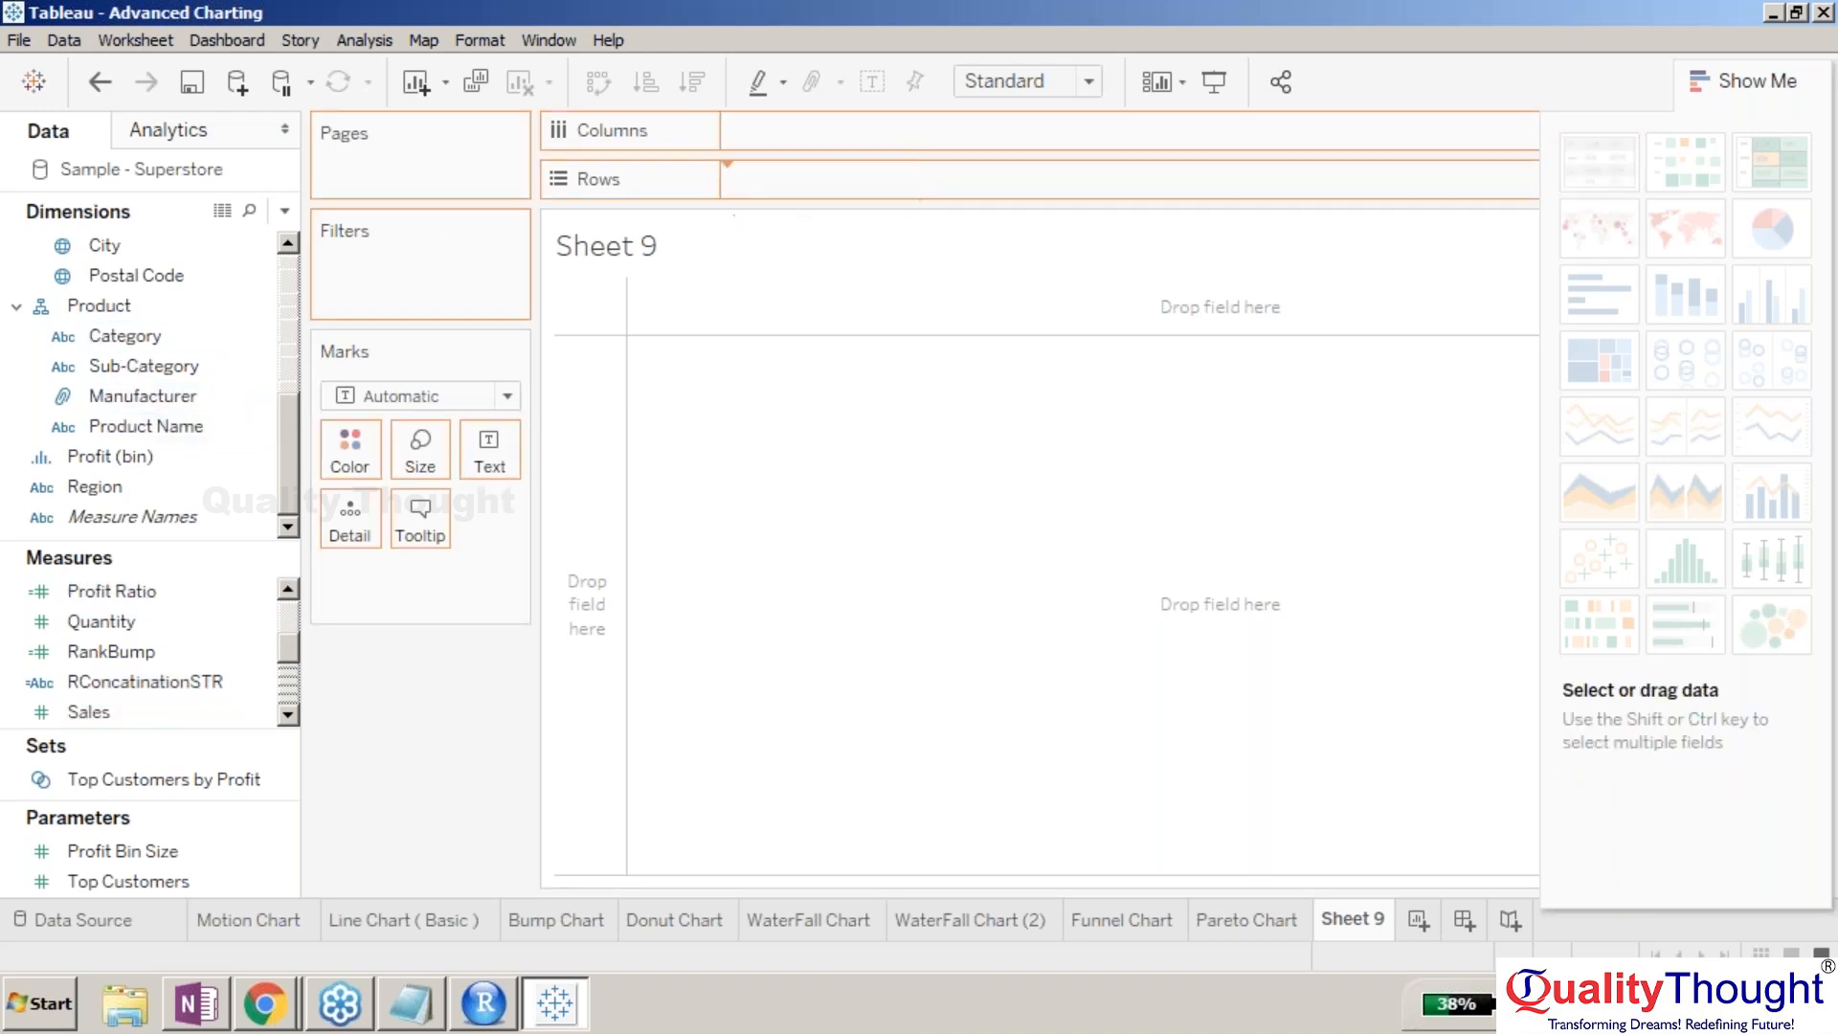
{"action": "left_click_drag", "start_coordinate": [176, 383], "coordinate": [1038, 184]}
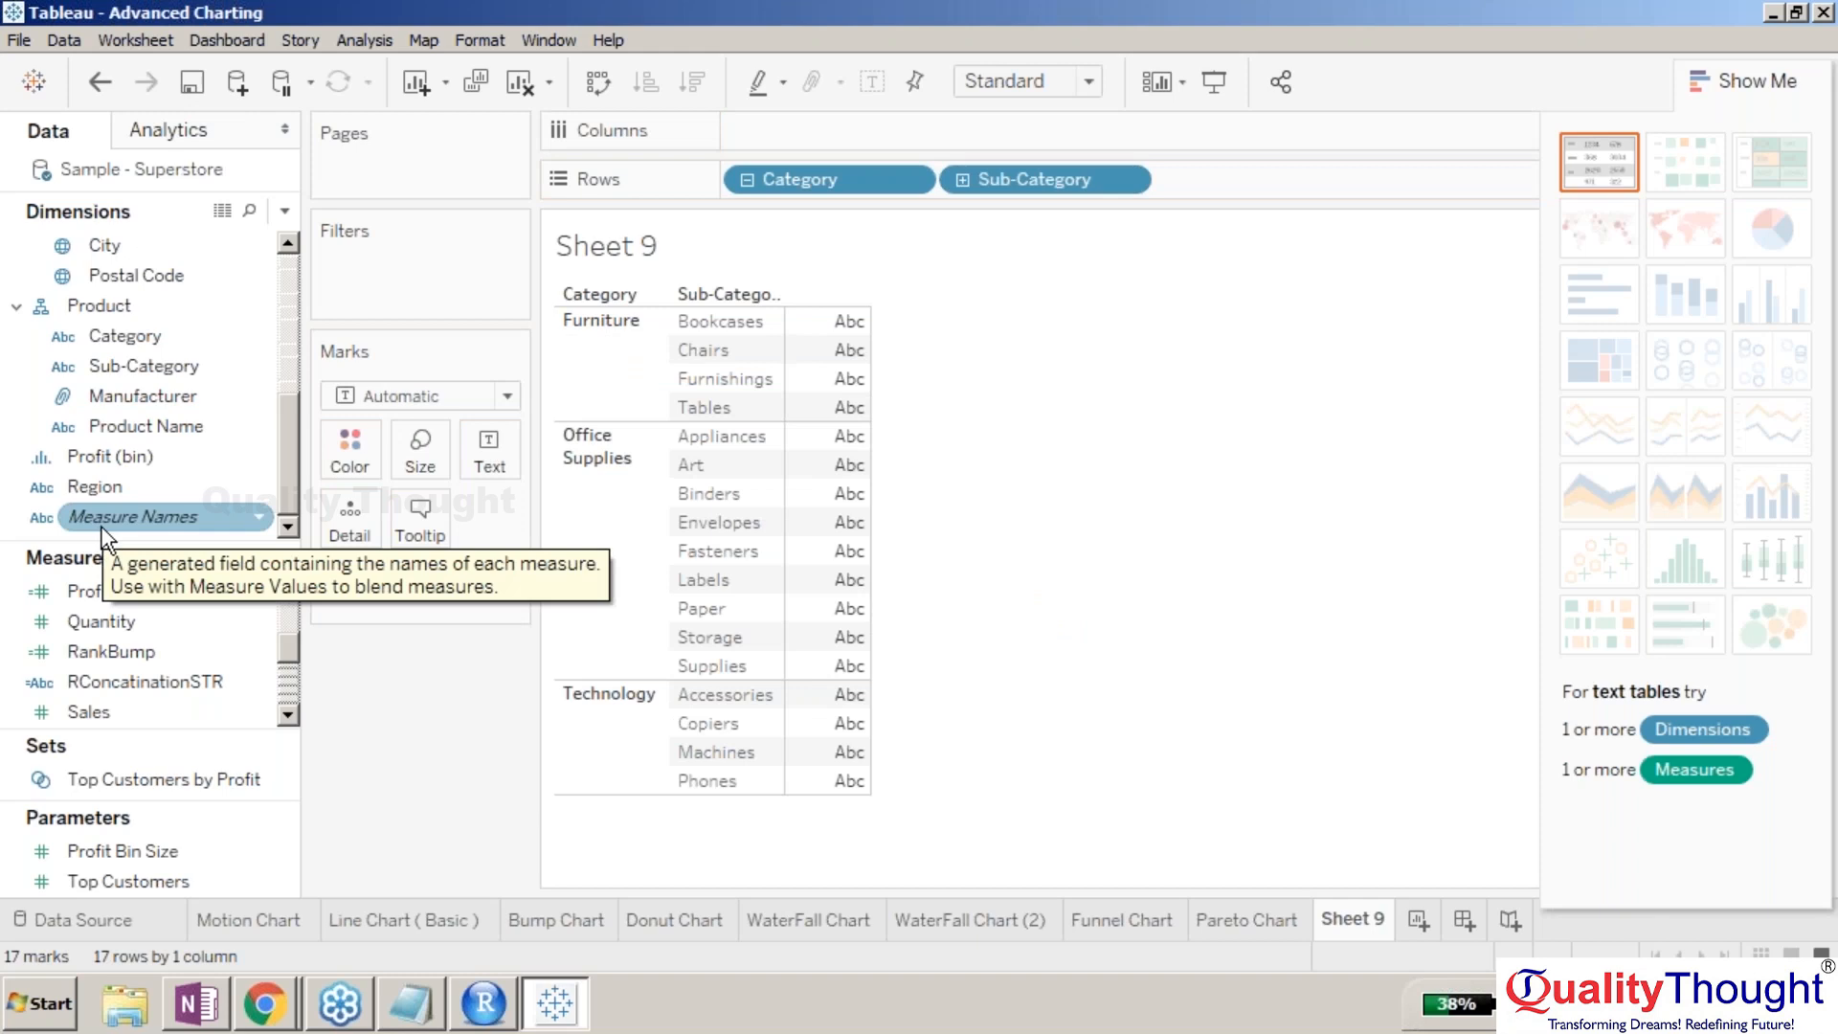
- Show the RConcatinationSTR field as text in the table and widen its column to fit the full strings
{"action": "left_click_drag", "start_coordinate": [193, 685], "coordinate": [848, 479]}
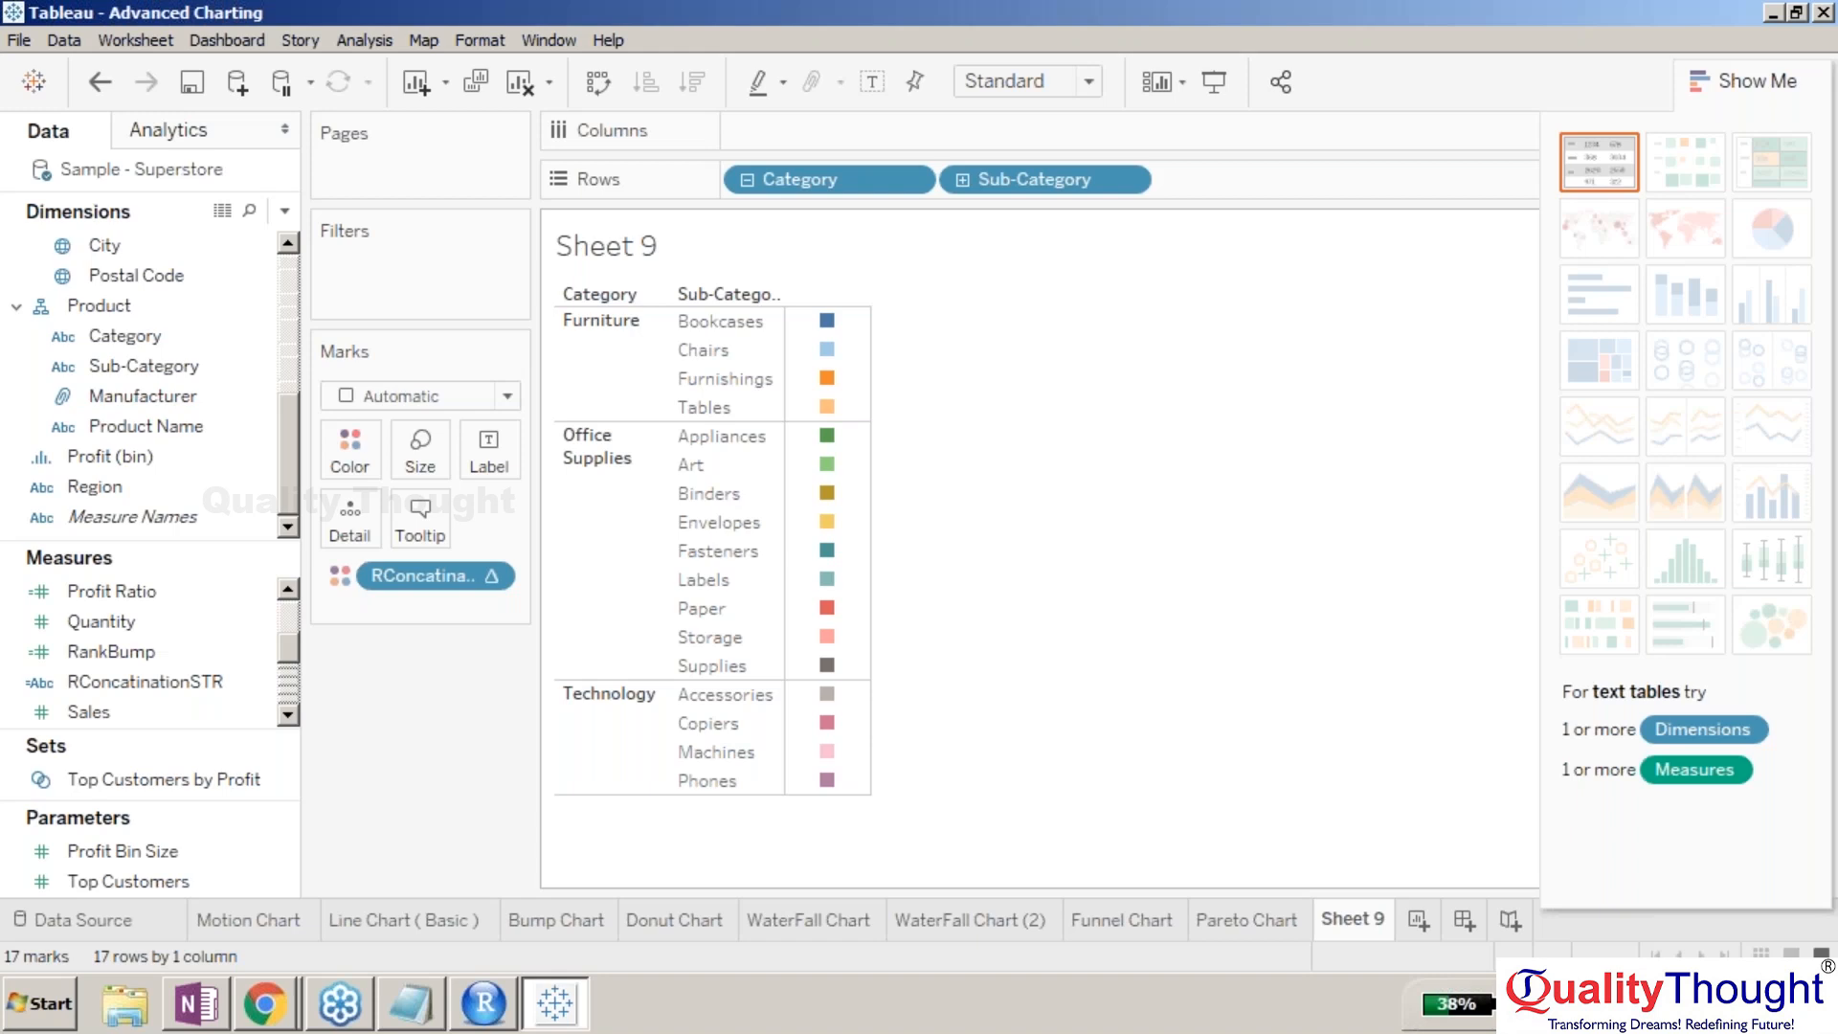
{"action": "left_click_drag", "start_coordinate": [395, 574], "coordinate": [490, 455]}
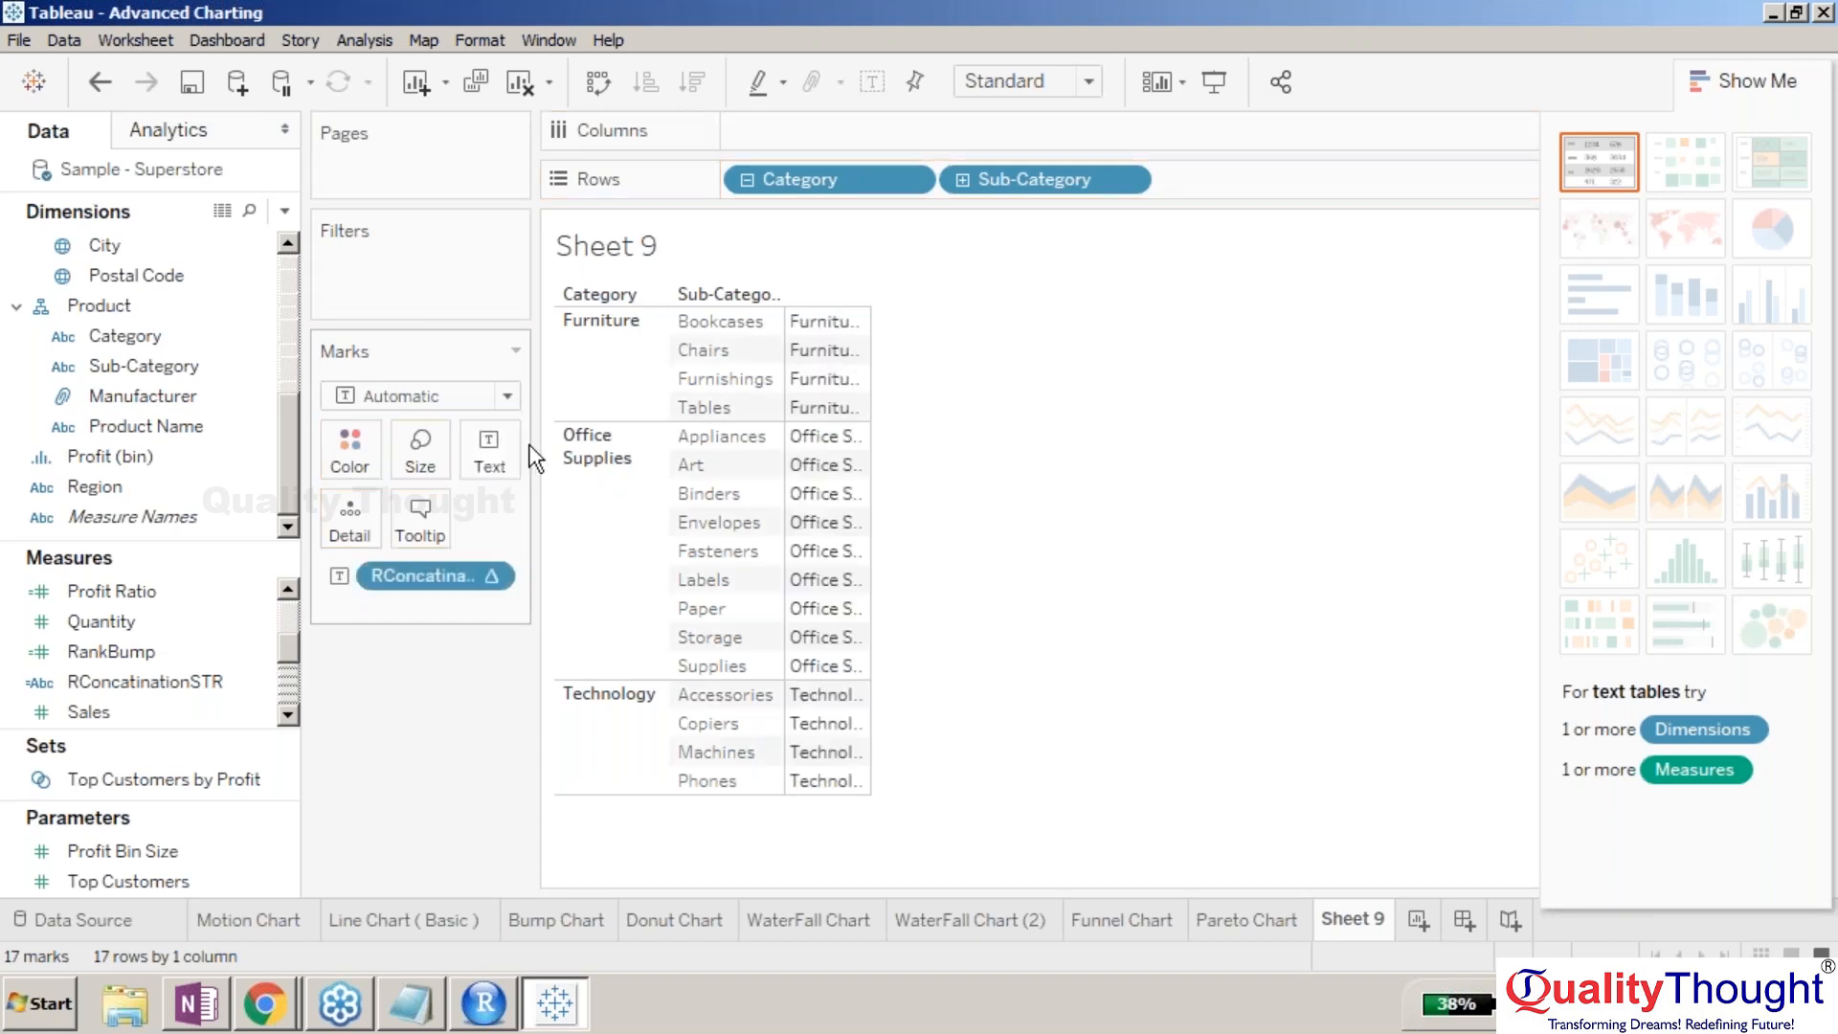
{"action": "left_click_drag", "start_coordinate": [870, 328], "coordinate": [1009, 326]}
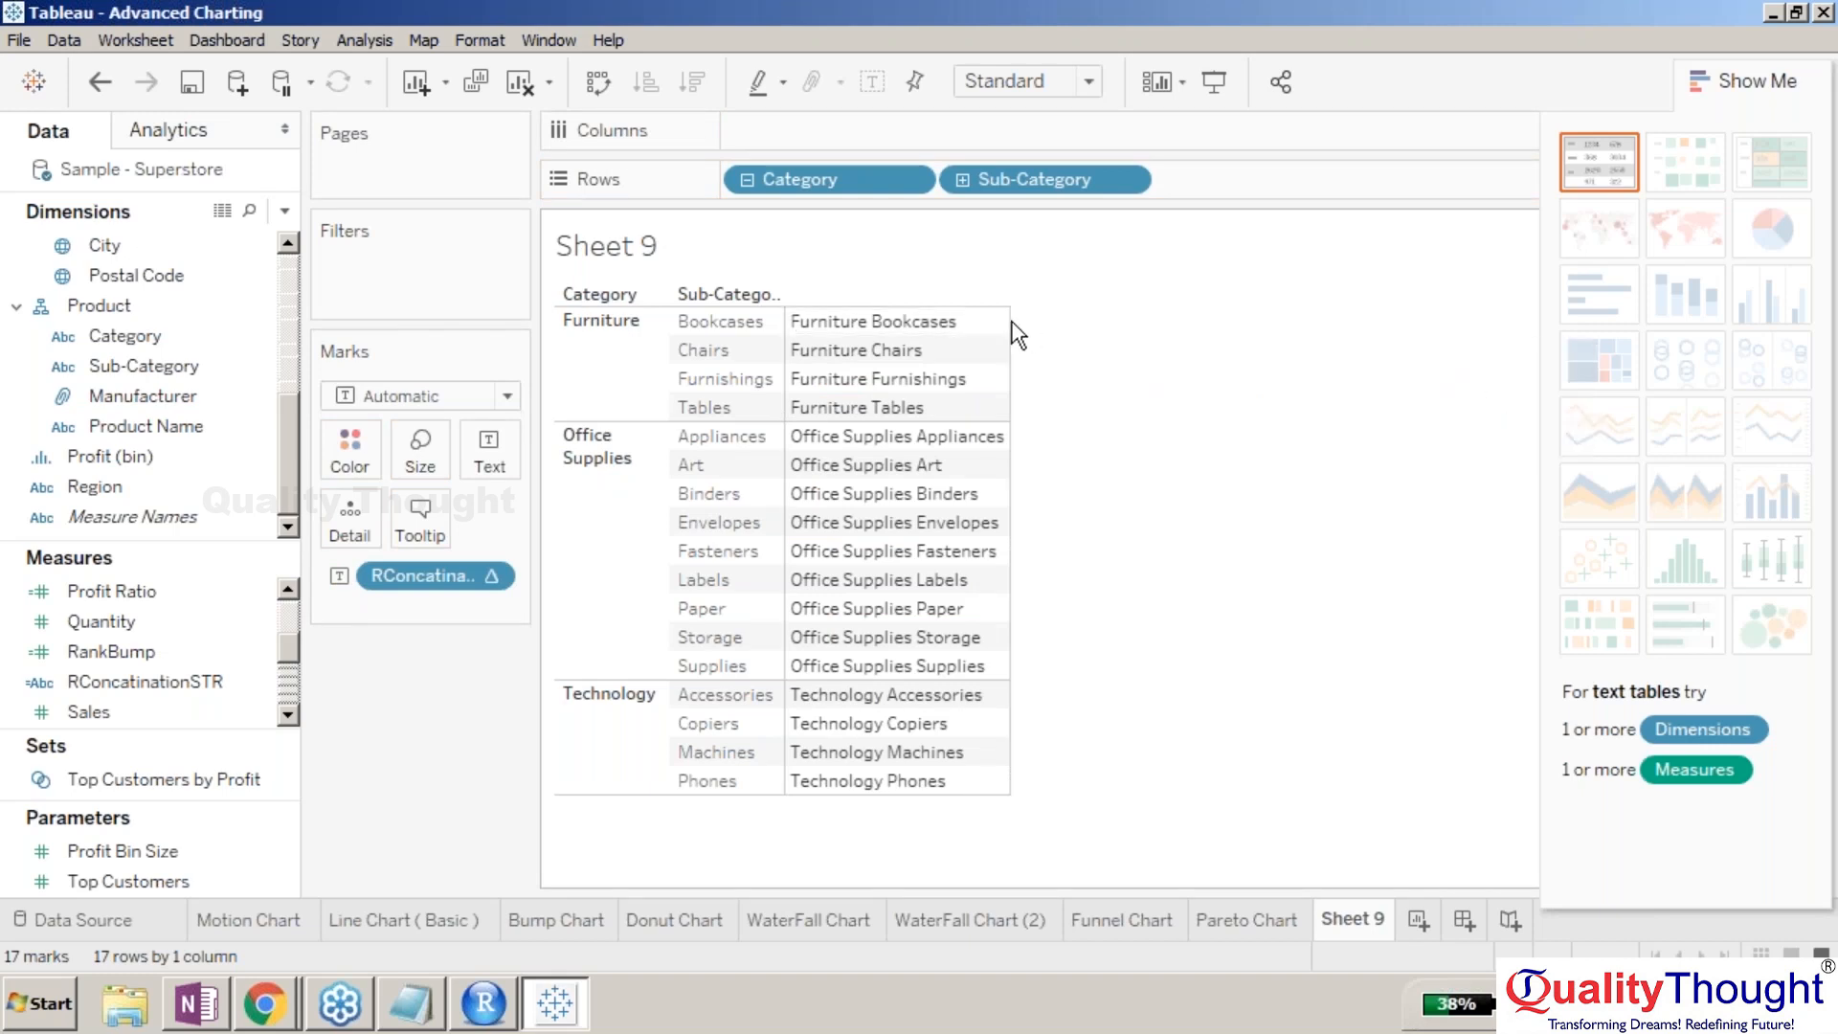
{"action": "left_click_drag", "start_coordinate": [1010, 321], "coordinate": [1082, 321]}
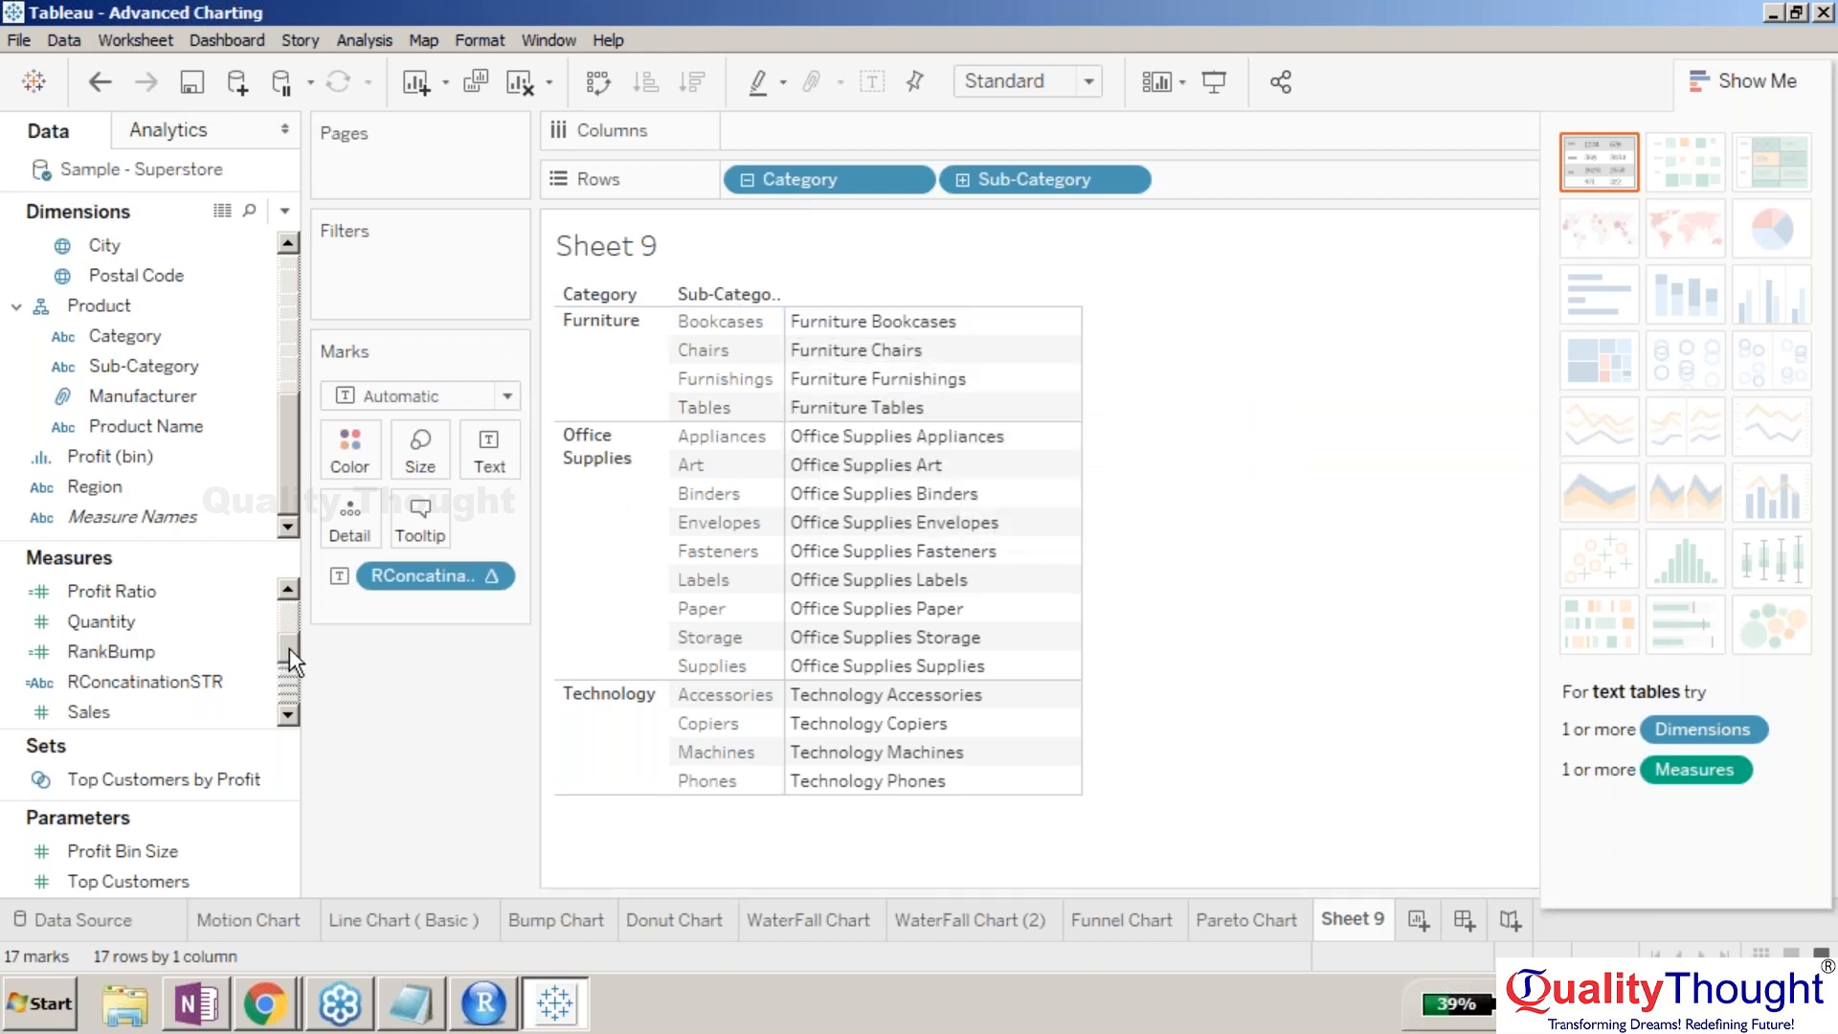
- Rename the Sheet 9 worksheet as "R integration"
{"action": "left_click_drag", "start_coordinate": [289, 649], "coordinate": [289, 610]}
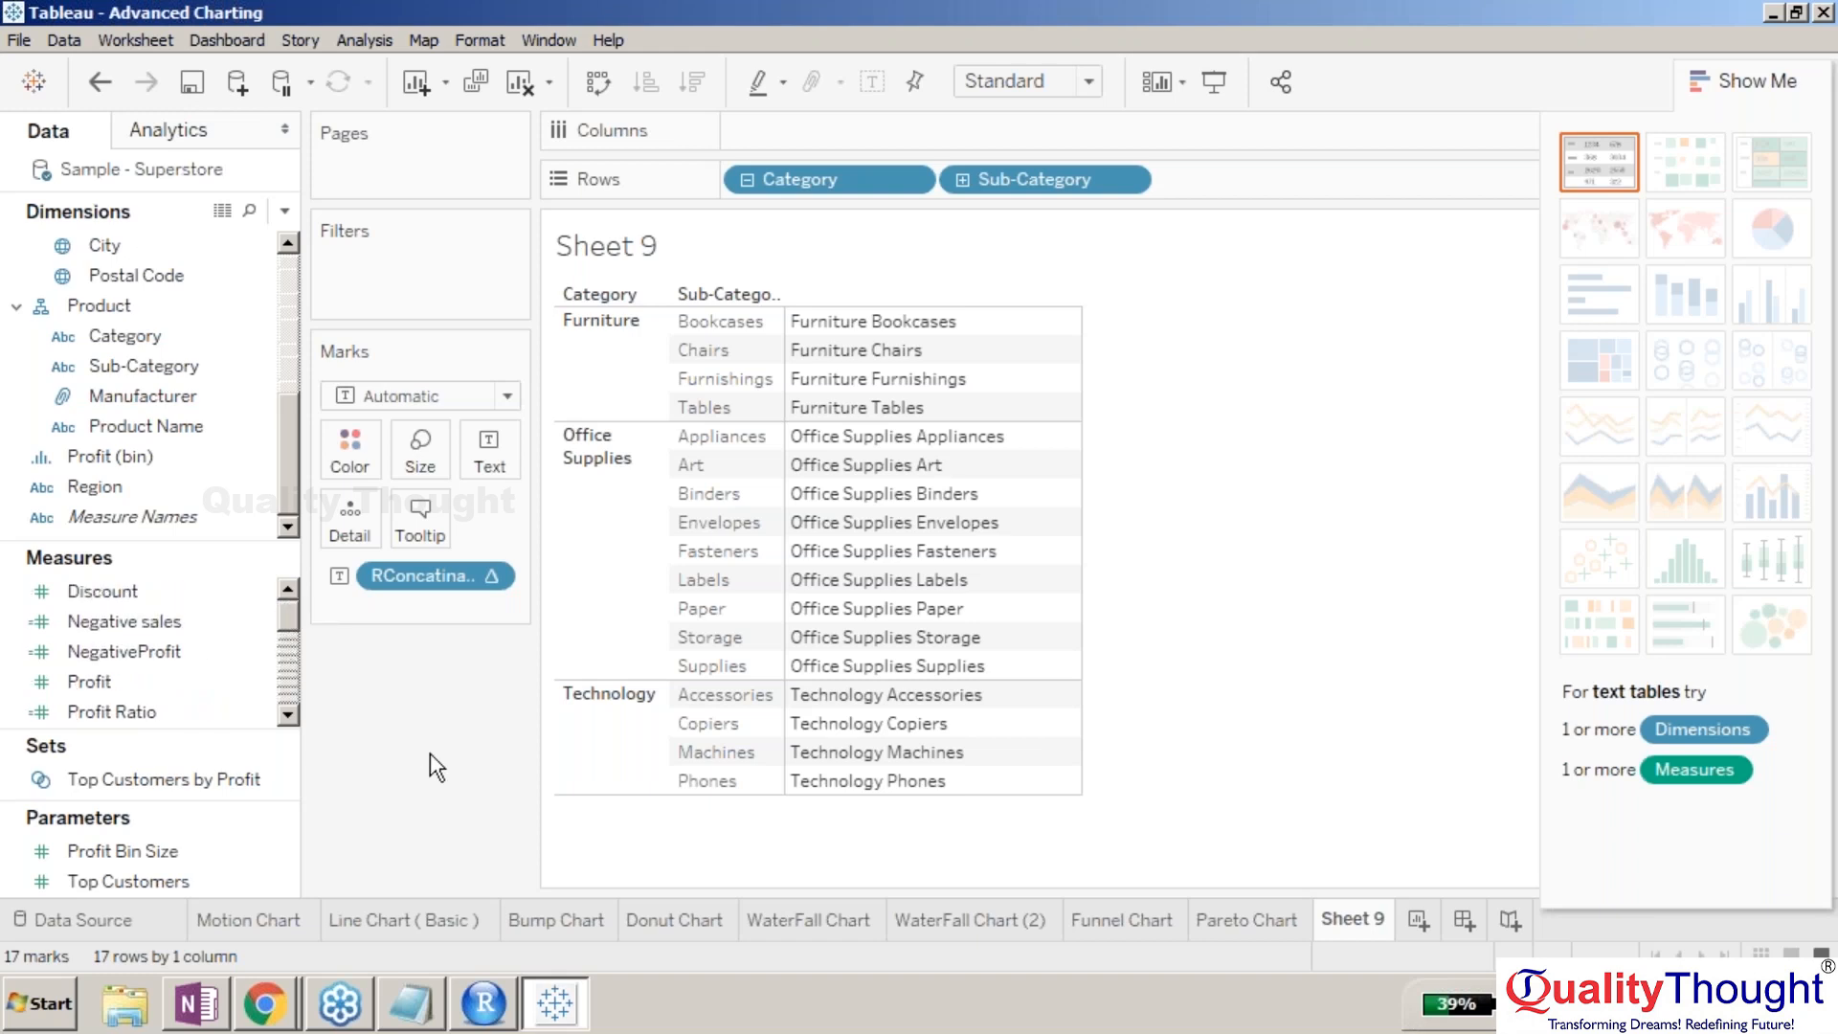
{"action": "right_click", "coordinate": [1355, 925]}
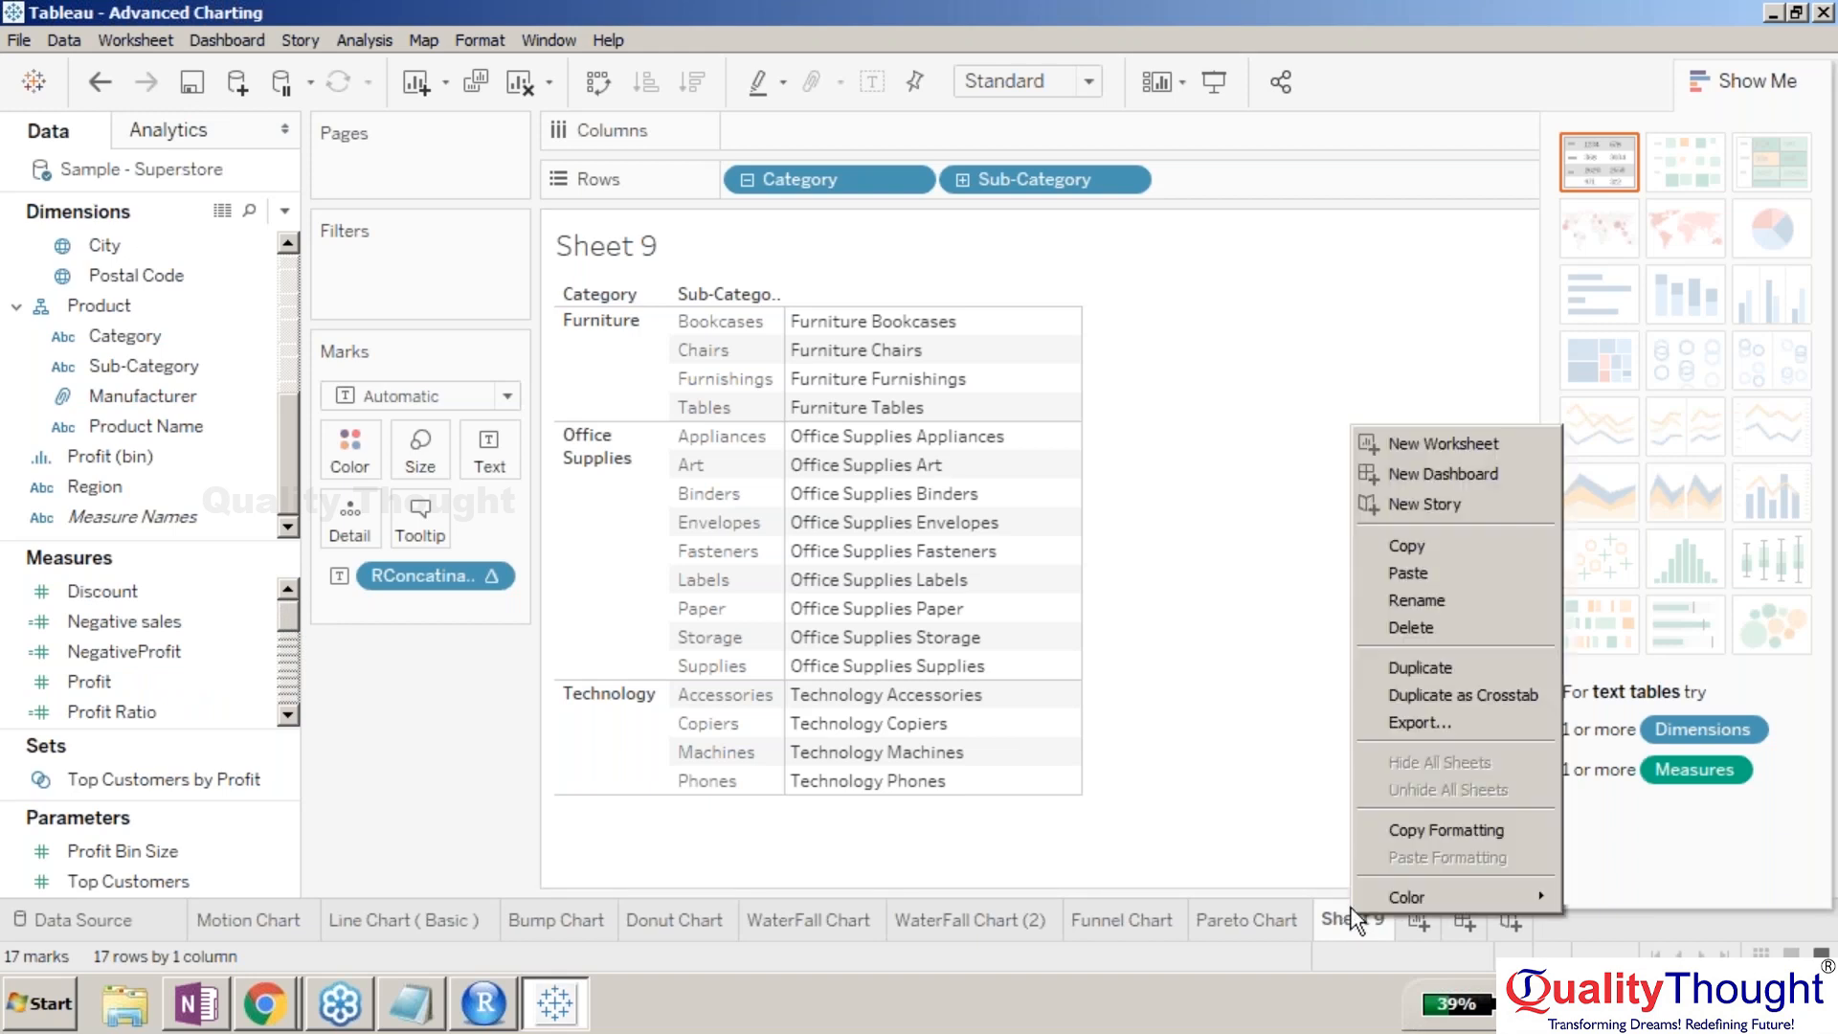
{"action": "left_click", "coordinate": [1436, 599]}
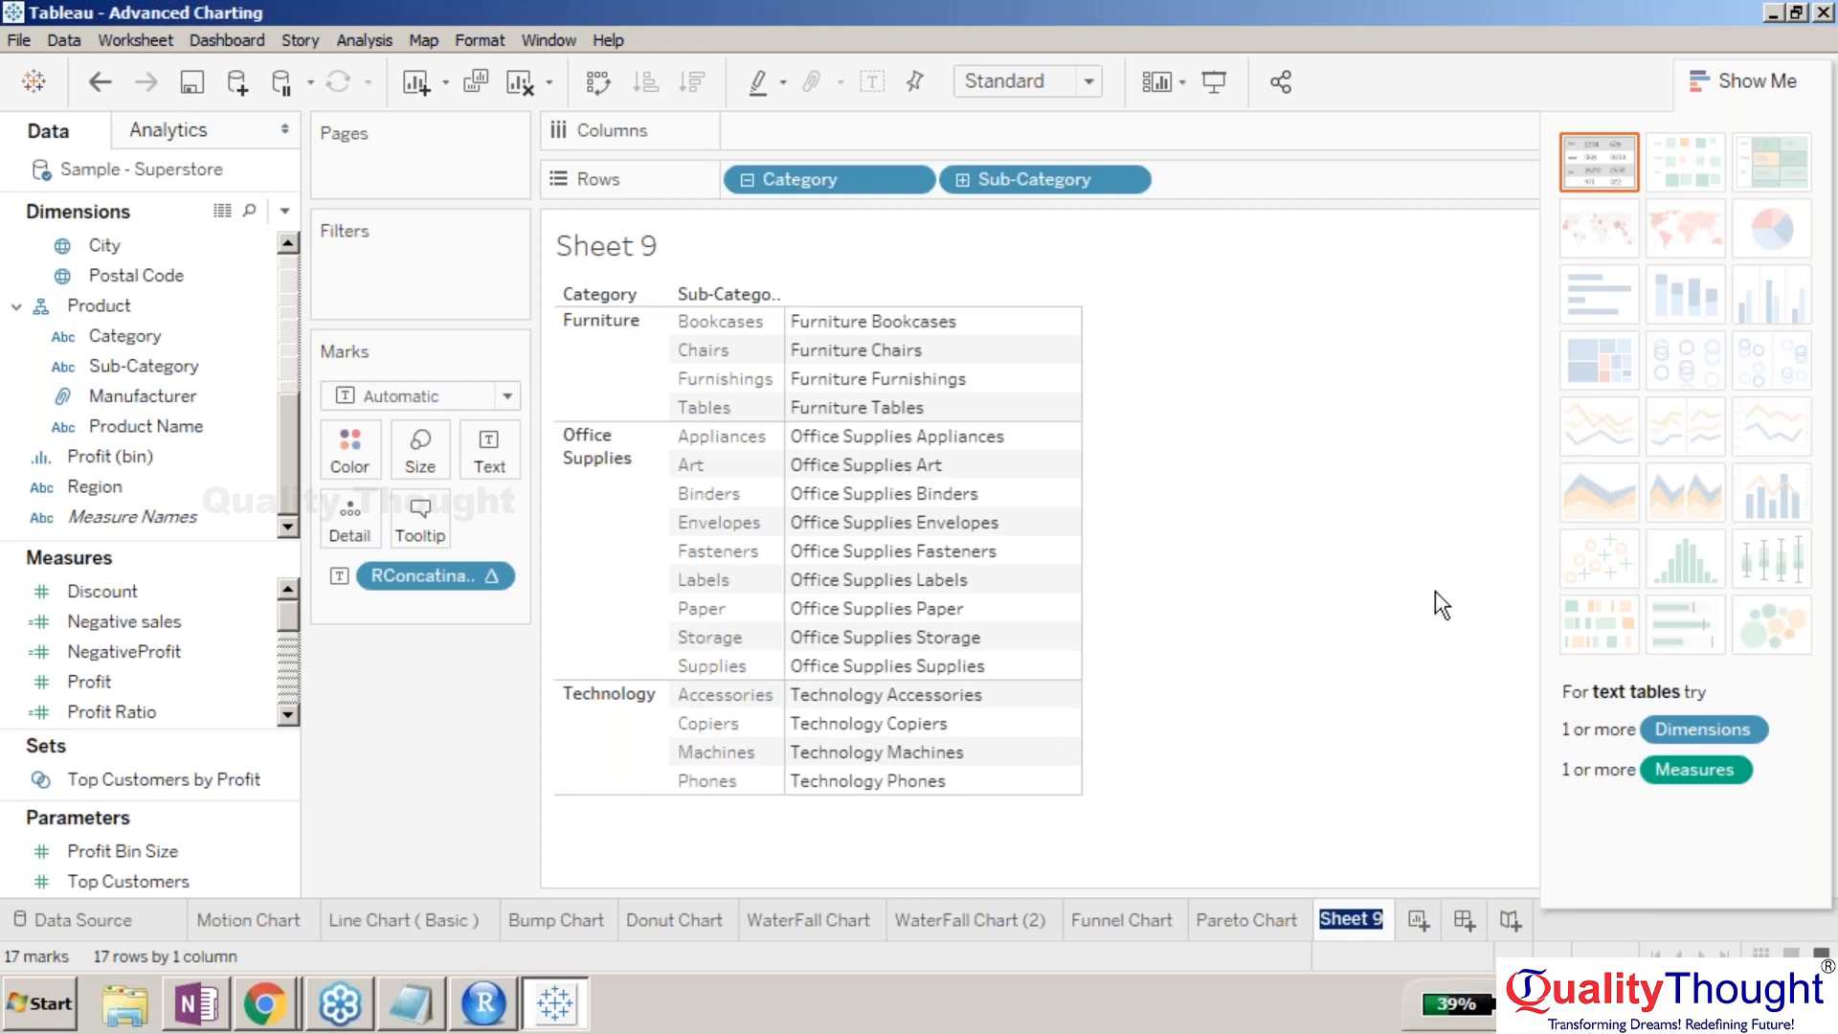
{"action": "type", "text": "R integration"}
{"action": "key", "text": "Return"}
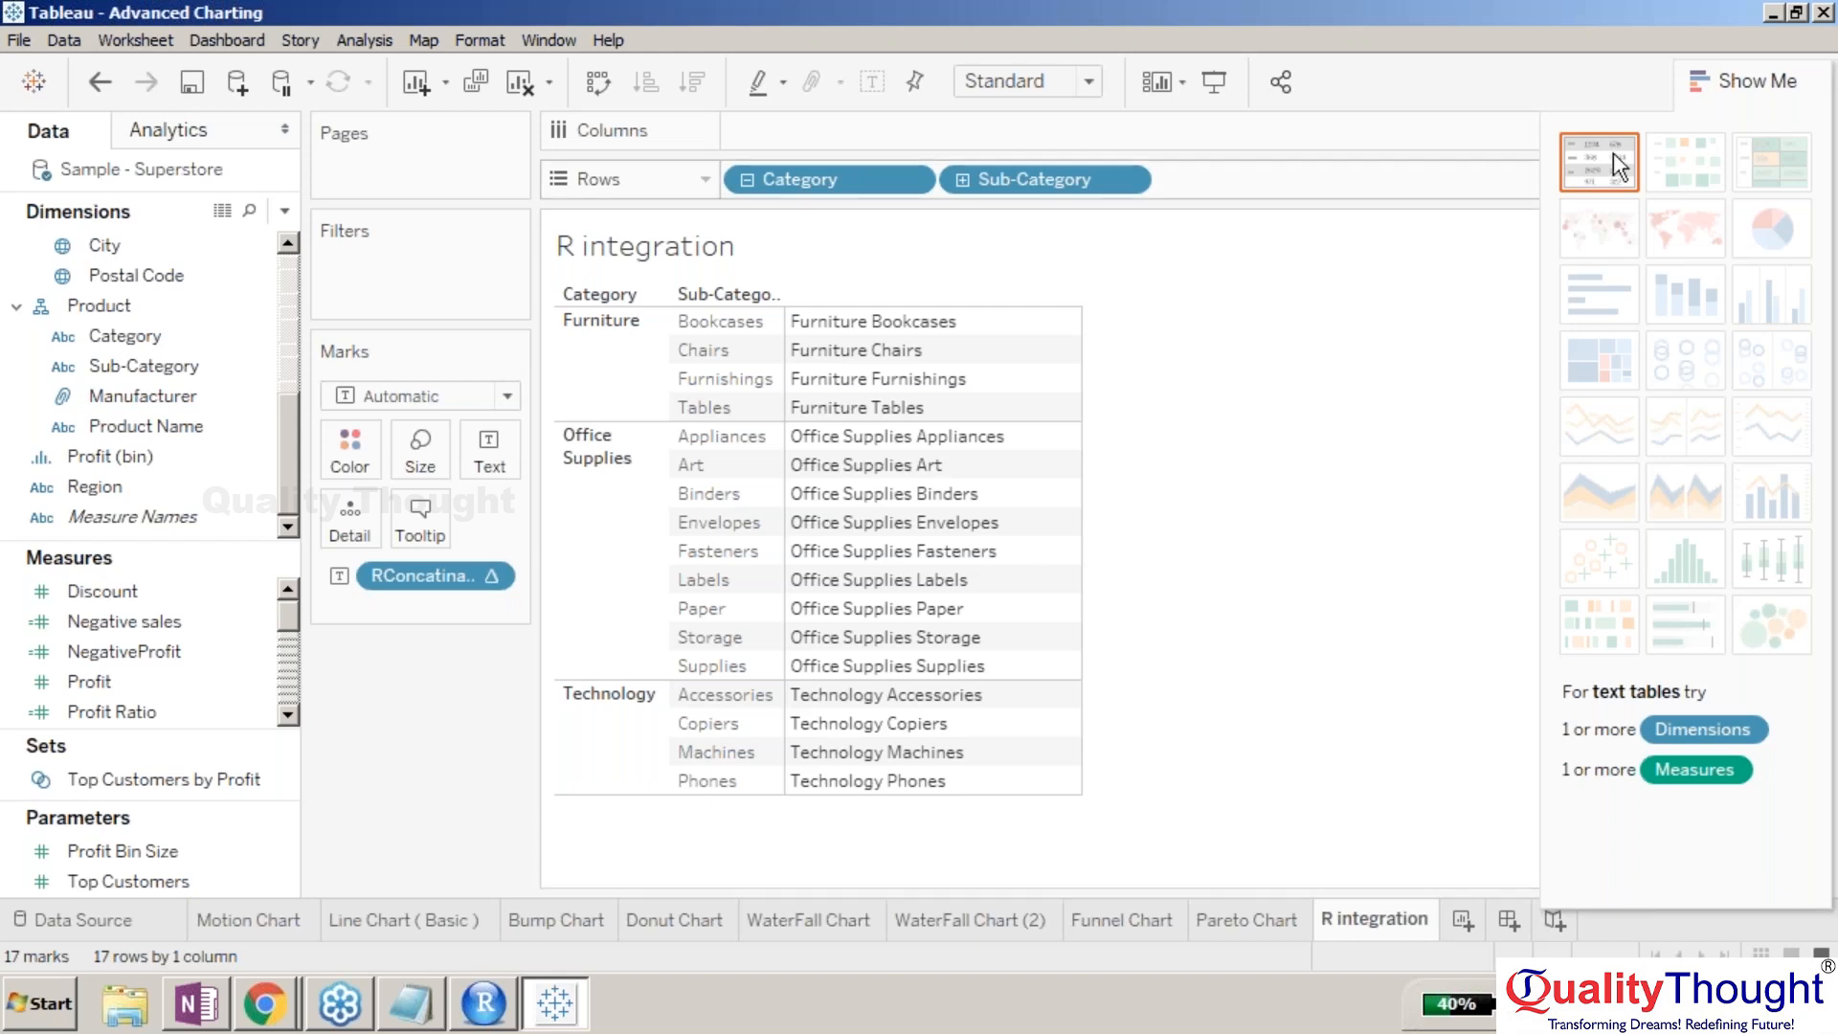
- Open the RConcatinationSTR calculated field for editing and examine its SCRIPT_STR function and the R paste call
{"action": "left_click", "coordinate": [1816, 170]}
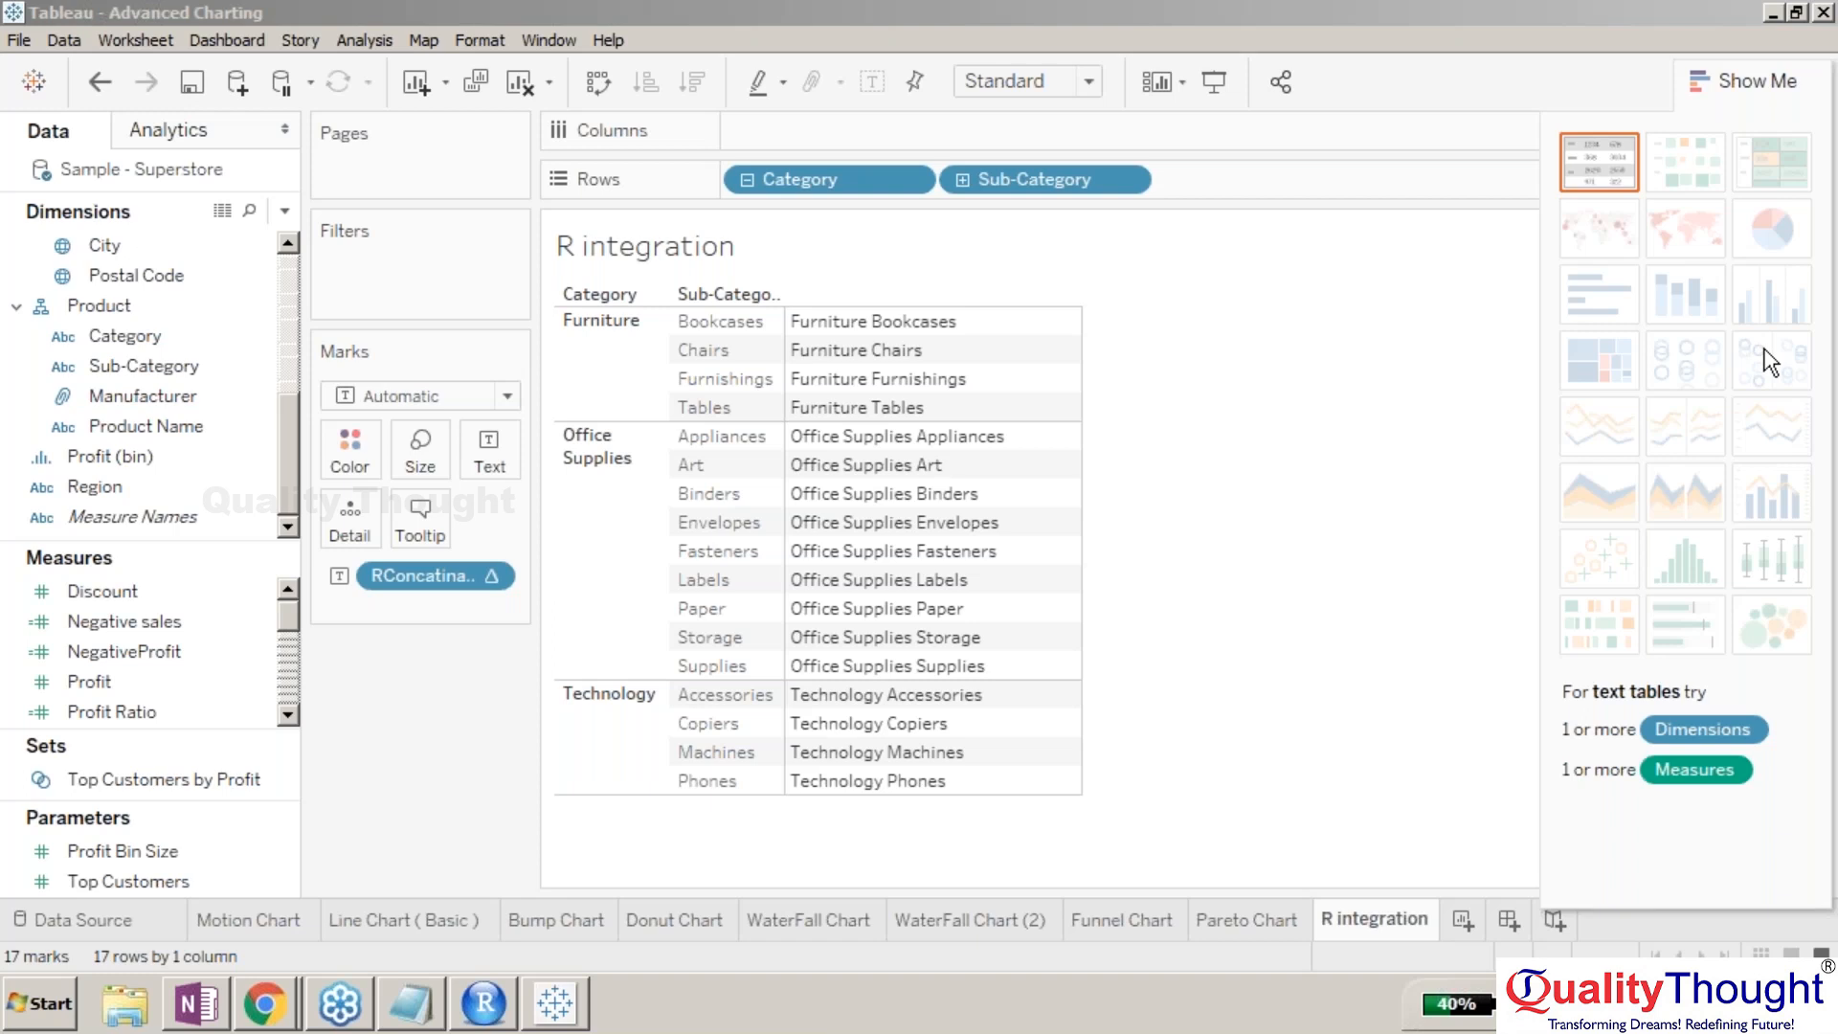
{"action": "left_click", "coordinate": [288, 685]}
{"action": "left_click", "coordinate": [222, 682]}
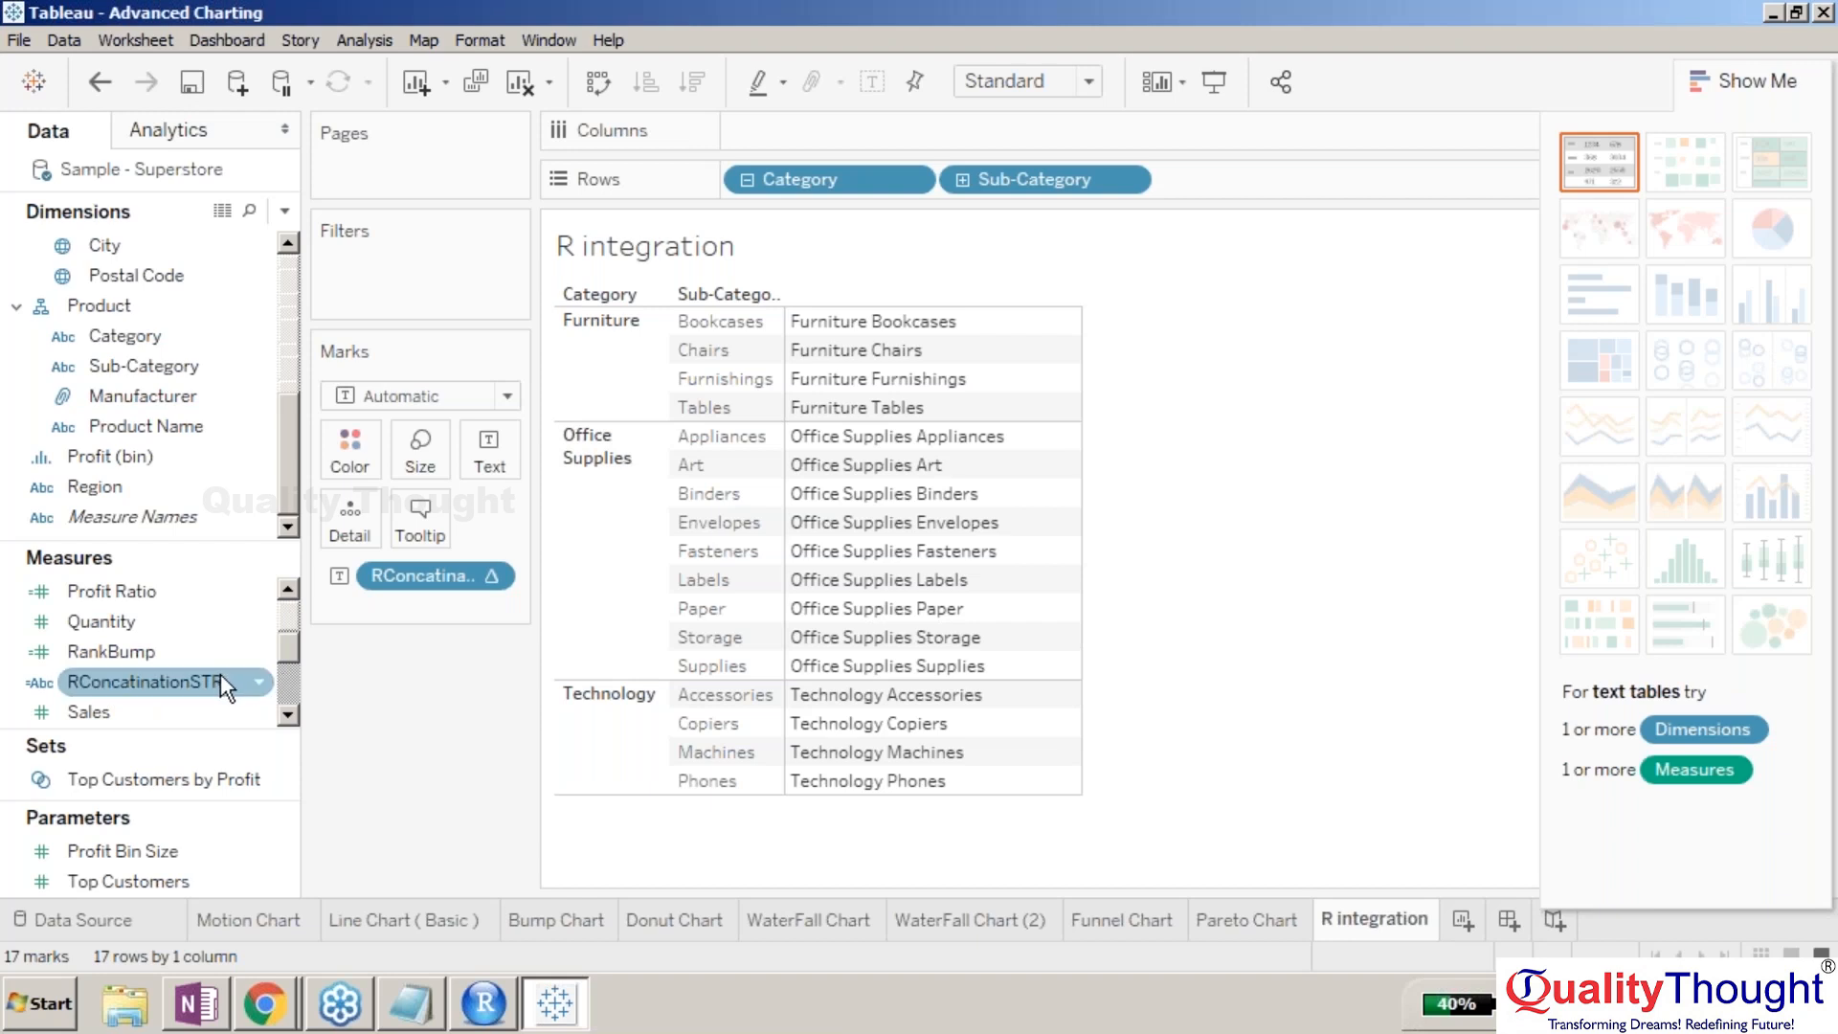
{"action": "right_click", "coordinate": [211, 673]}
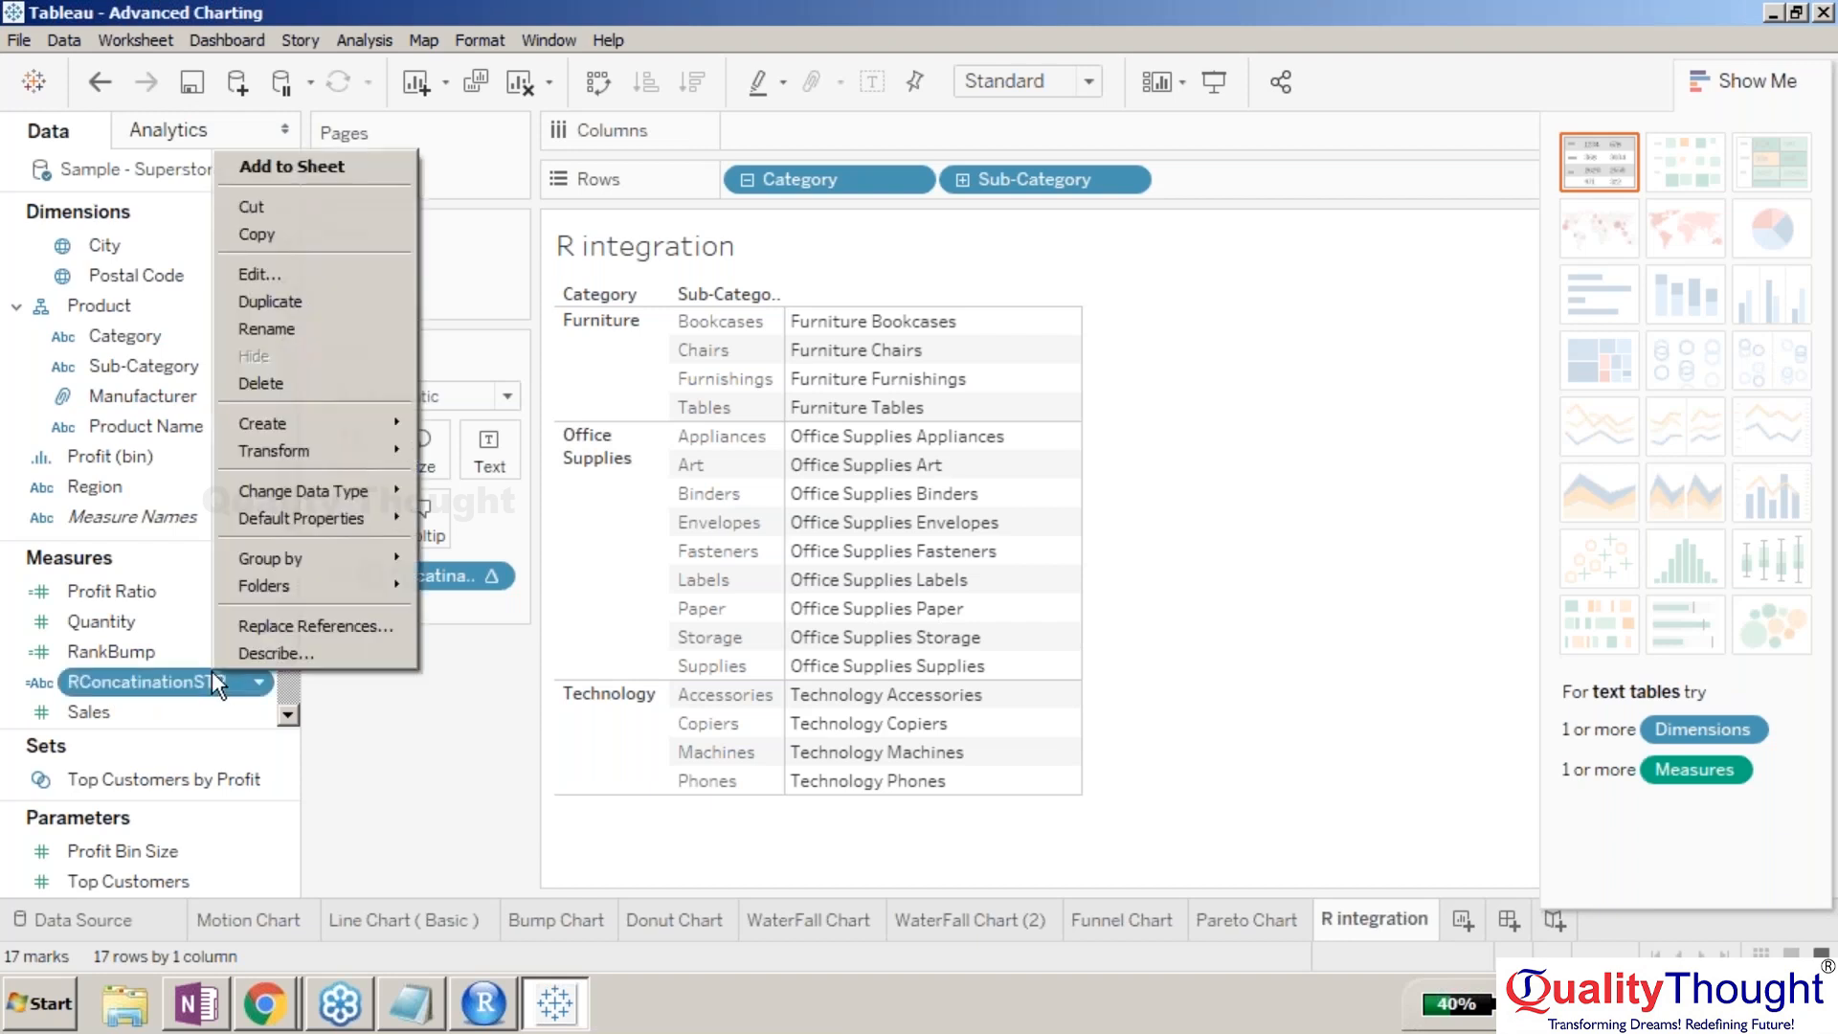
{"action": "left_click", "coordinate": [355, 268]}
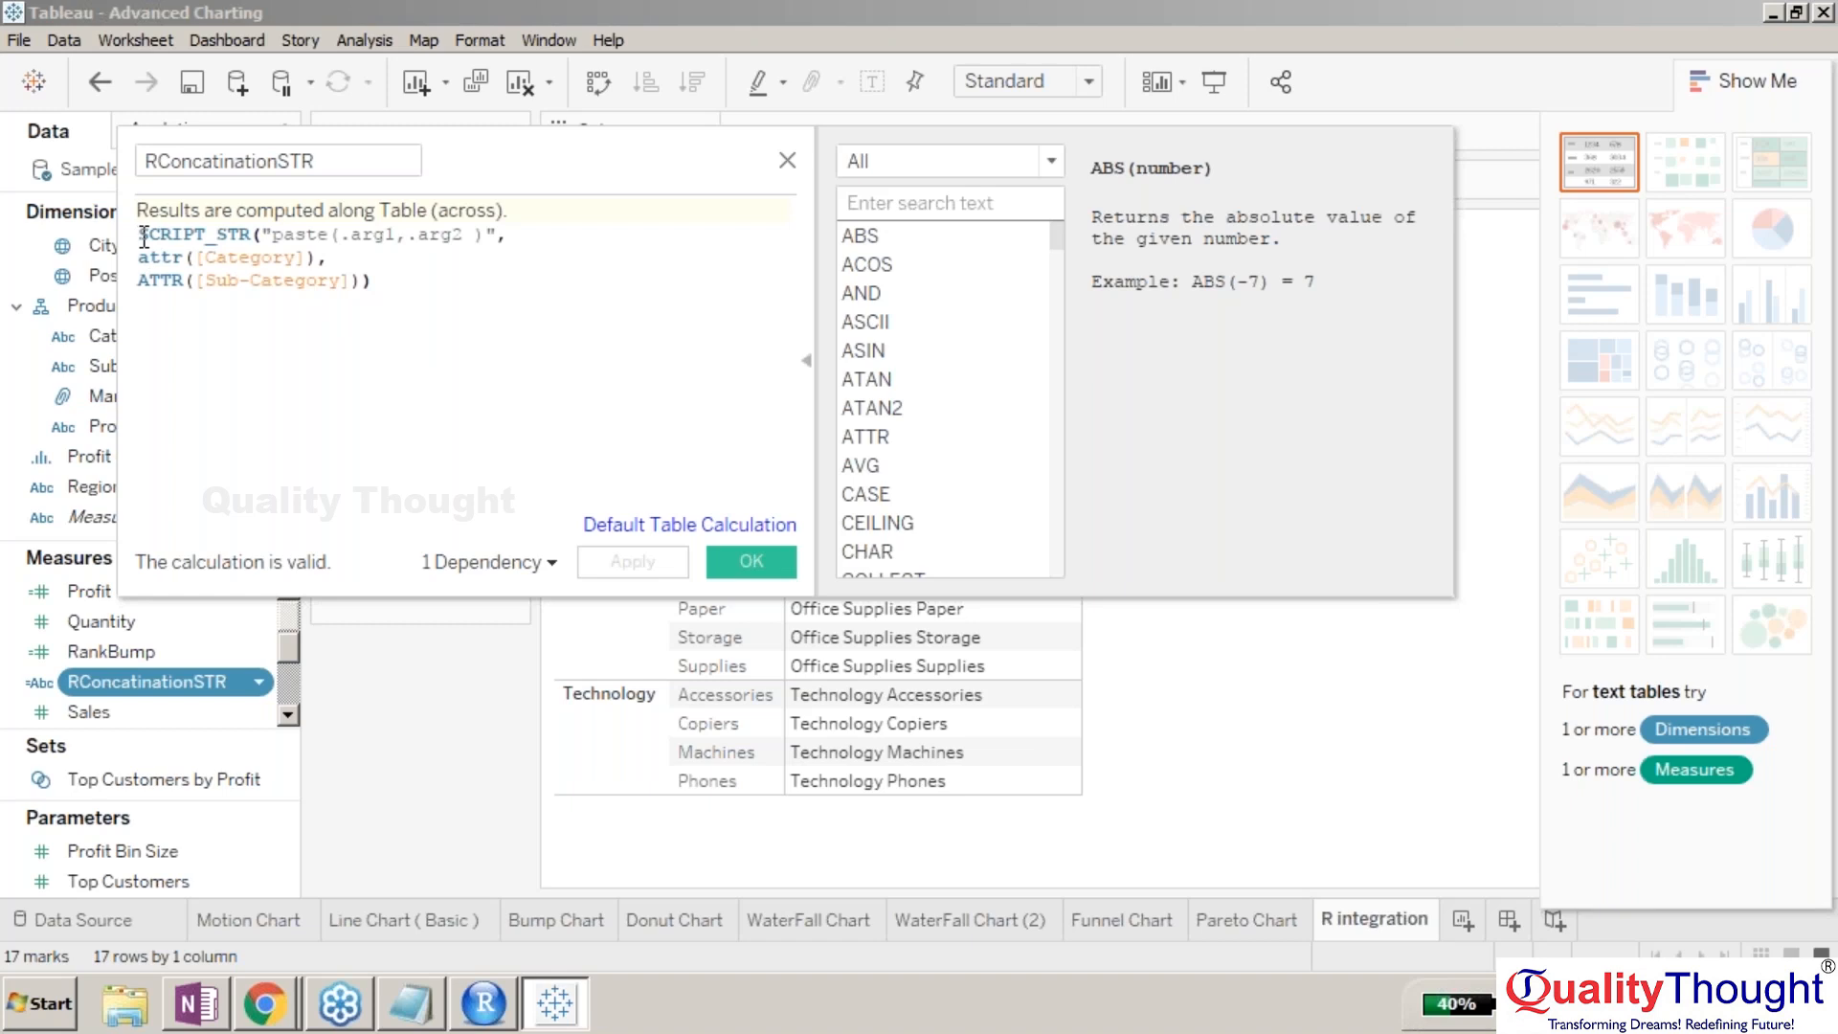
{"action": "left_click_drag", "start_coordinate": [144, 237], "coordinate": [250, 233]}
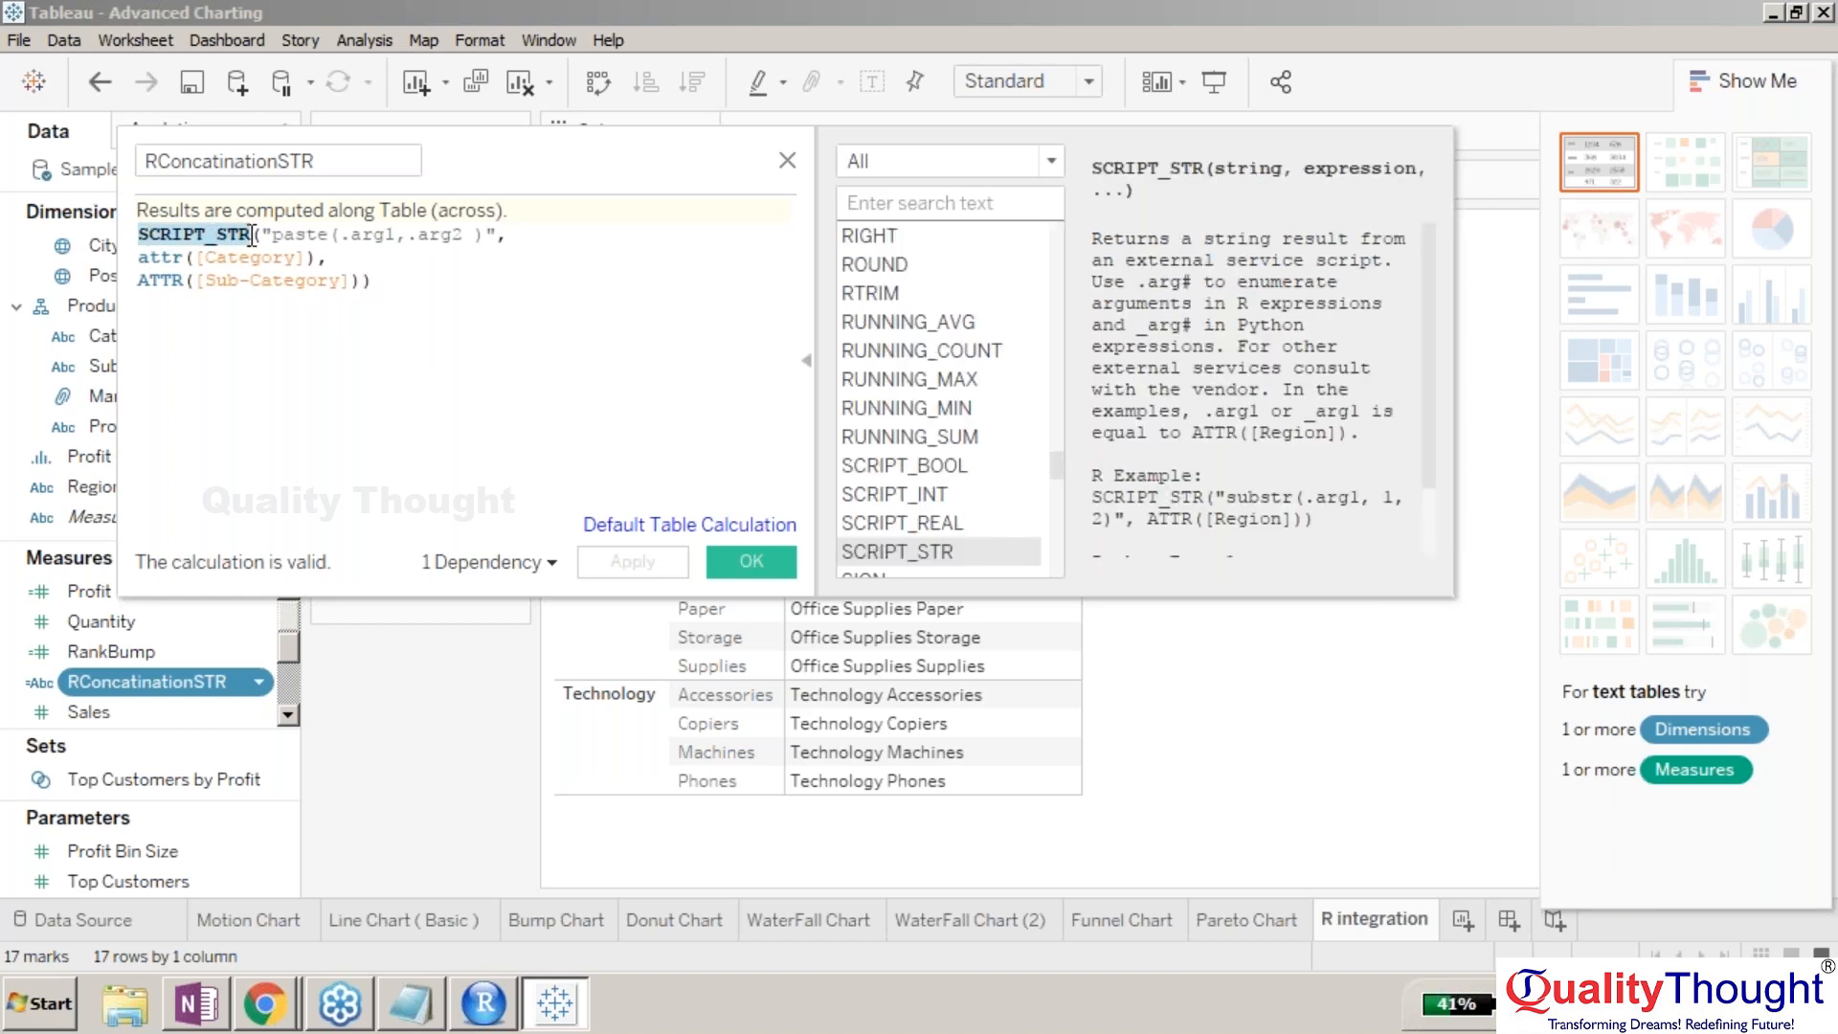
{"action": "left_click_drag", "start_coordinate": [273, 235], "coordinate": [331, 235]}
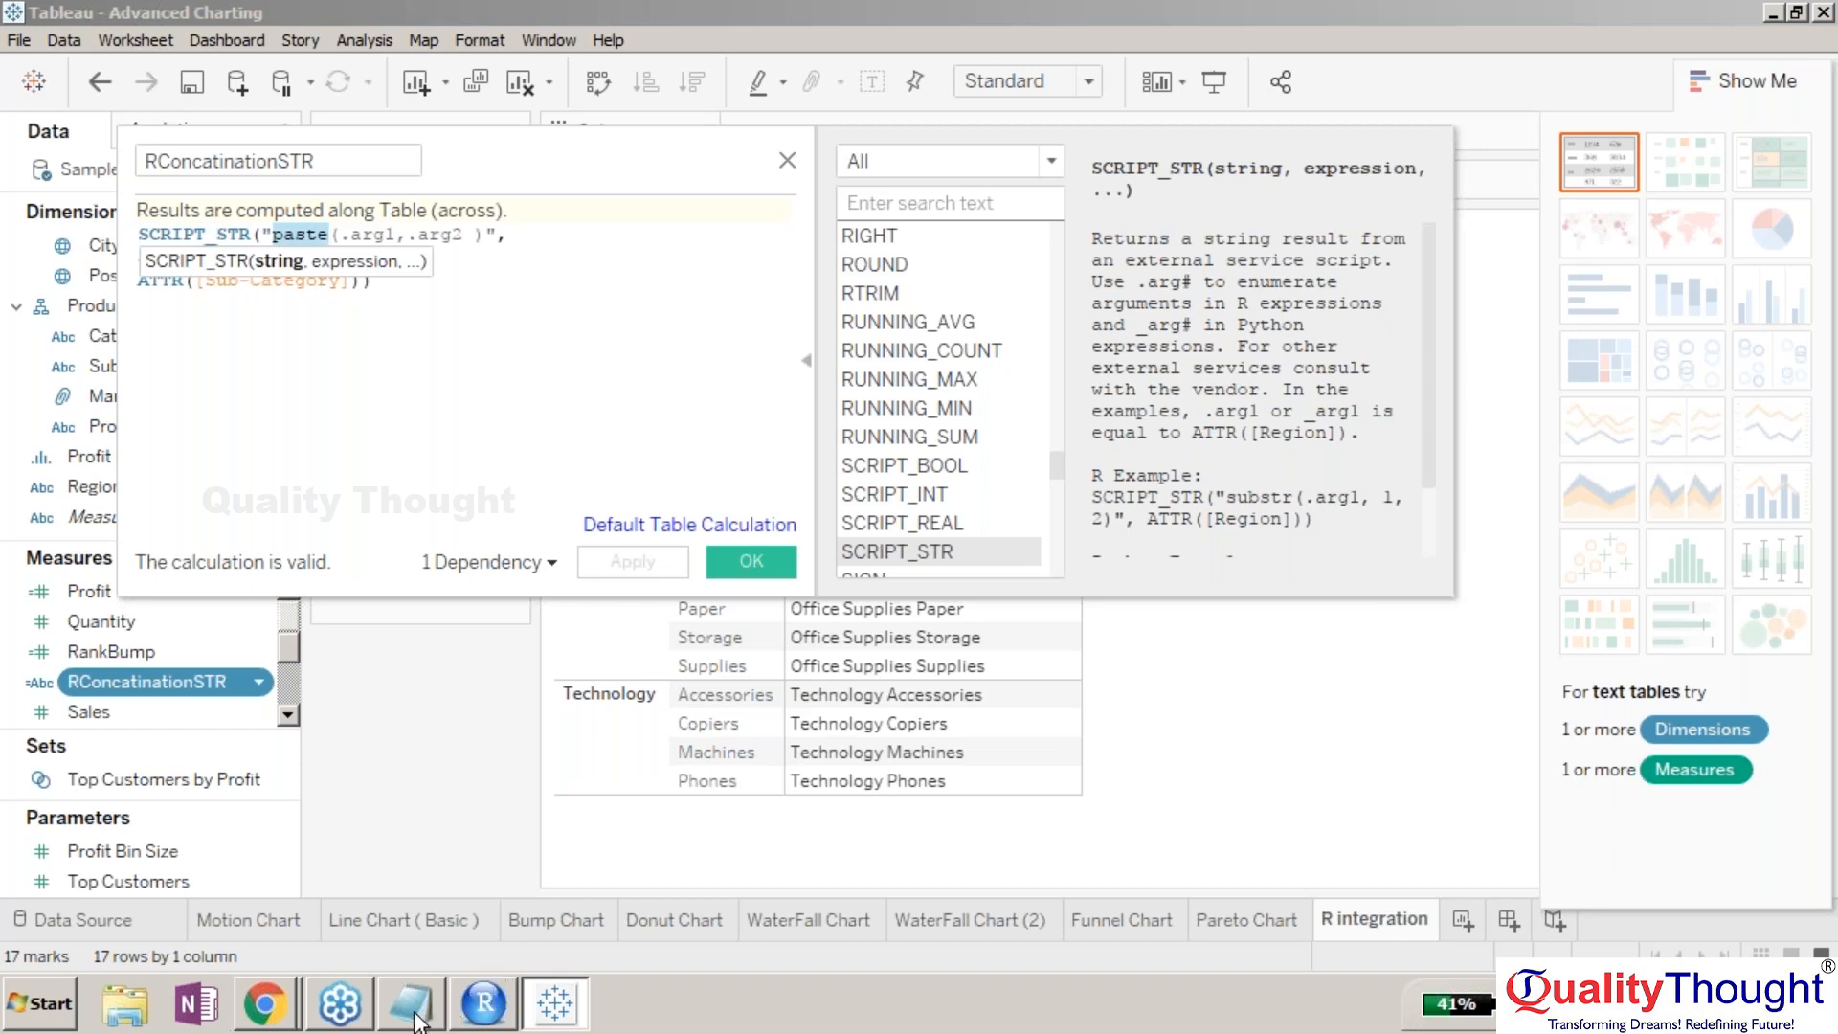
- Switch to RStudio and add the line paste("abc","def") to the Untitled1 script below the Rserve call
{"action": "left_click", "coordinate": [483, 1004]}
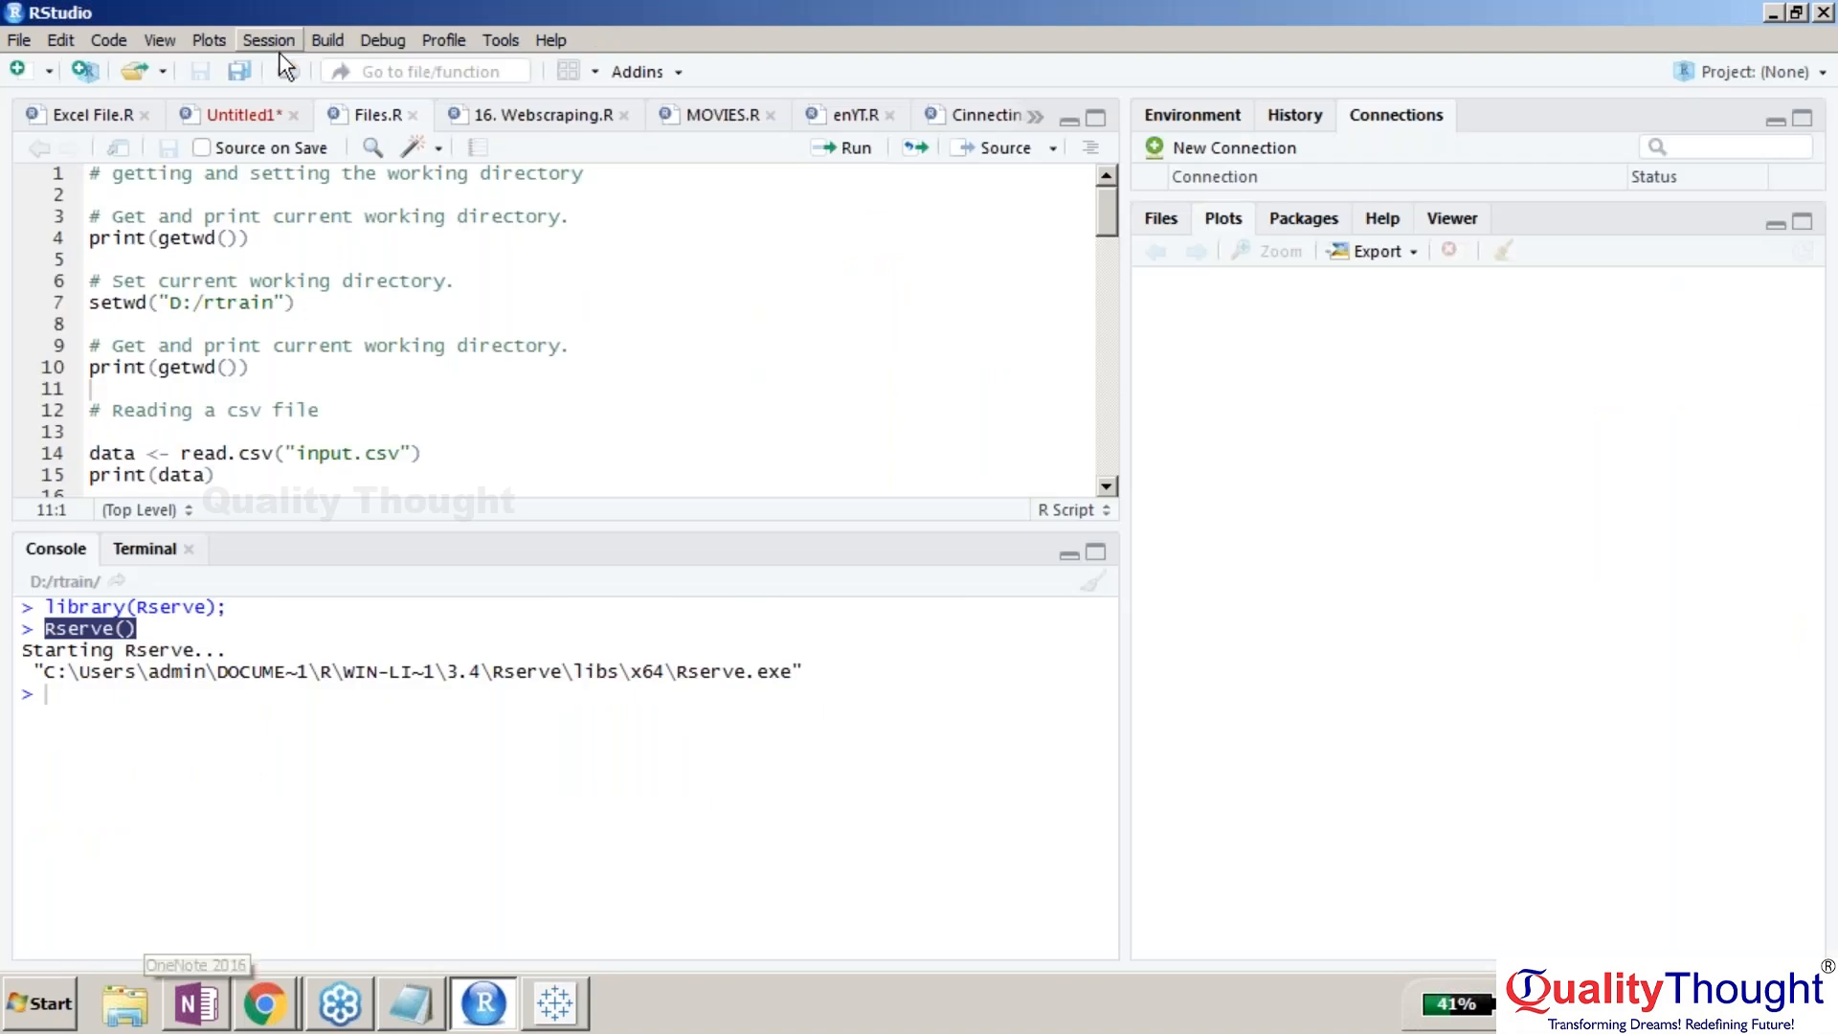
{"action": "left_click", "coordinate": [263, 112]}
{"action": "key", "text": "Down"}
{"action": "key", "text": "Return"}
{"action": "type", "text": "pas"}
{"action": "key", "text": "Tab"}
{"action": "type", "text": ":"}
{"action": "key", "text": "BackSpace"}
{"action": "type", "text": "\"abc\",\"def\")"}
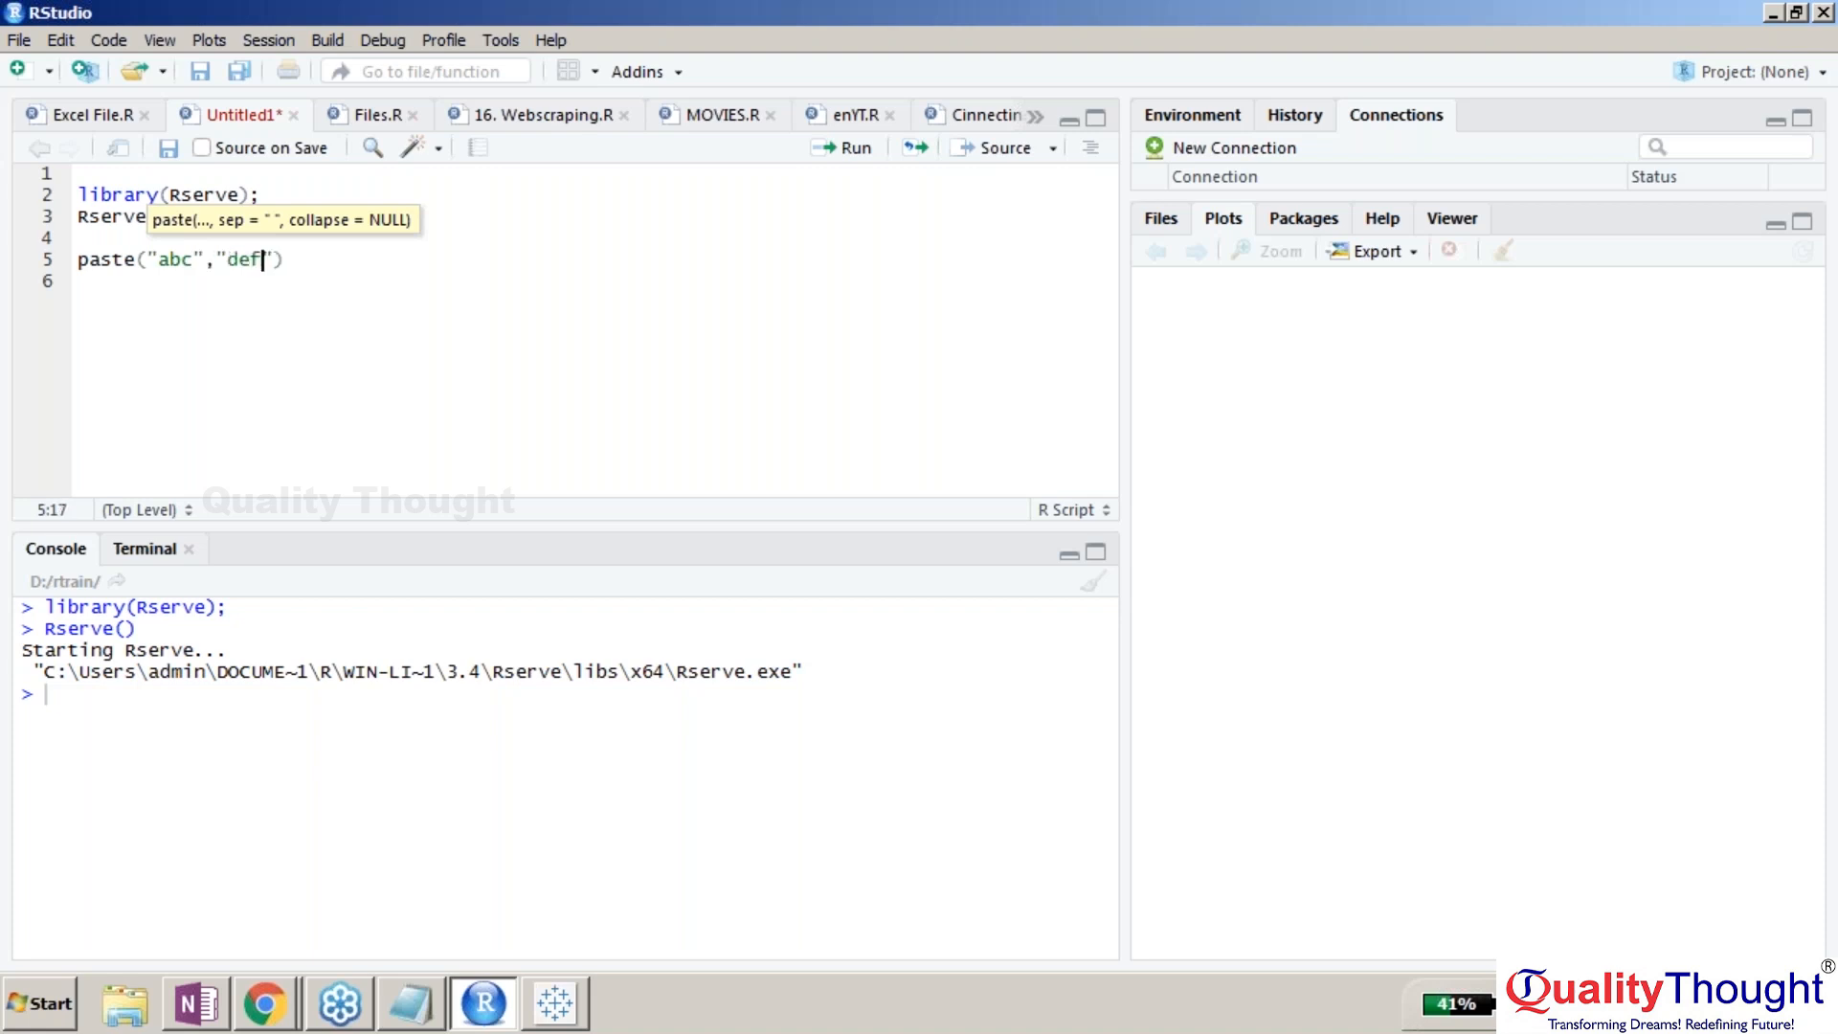
- Run the paste("abc","def") line and examine its console output
{"action": "left_click_drag", "start_coordinate": [316, 256], "coordinate": [51, 269]}
{"action": "key", "text": "ctrl+Return"}
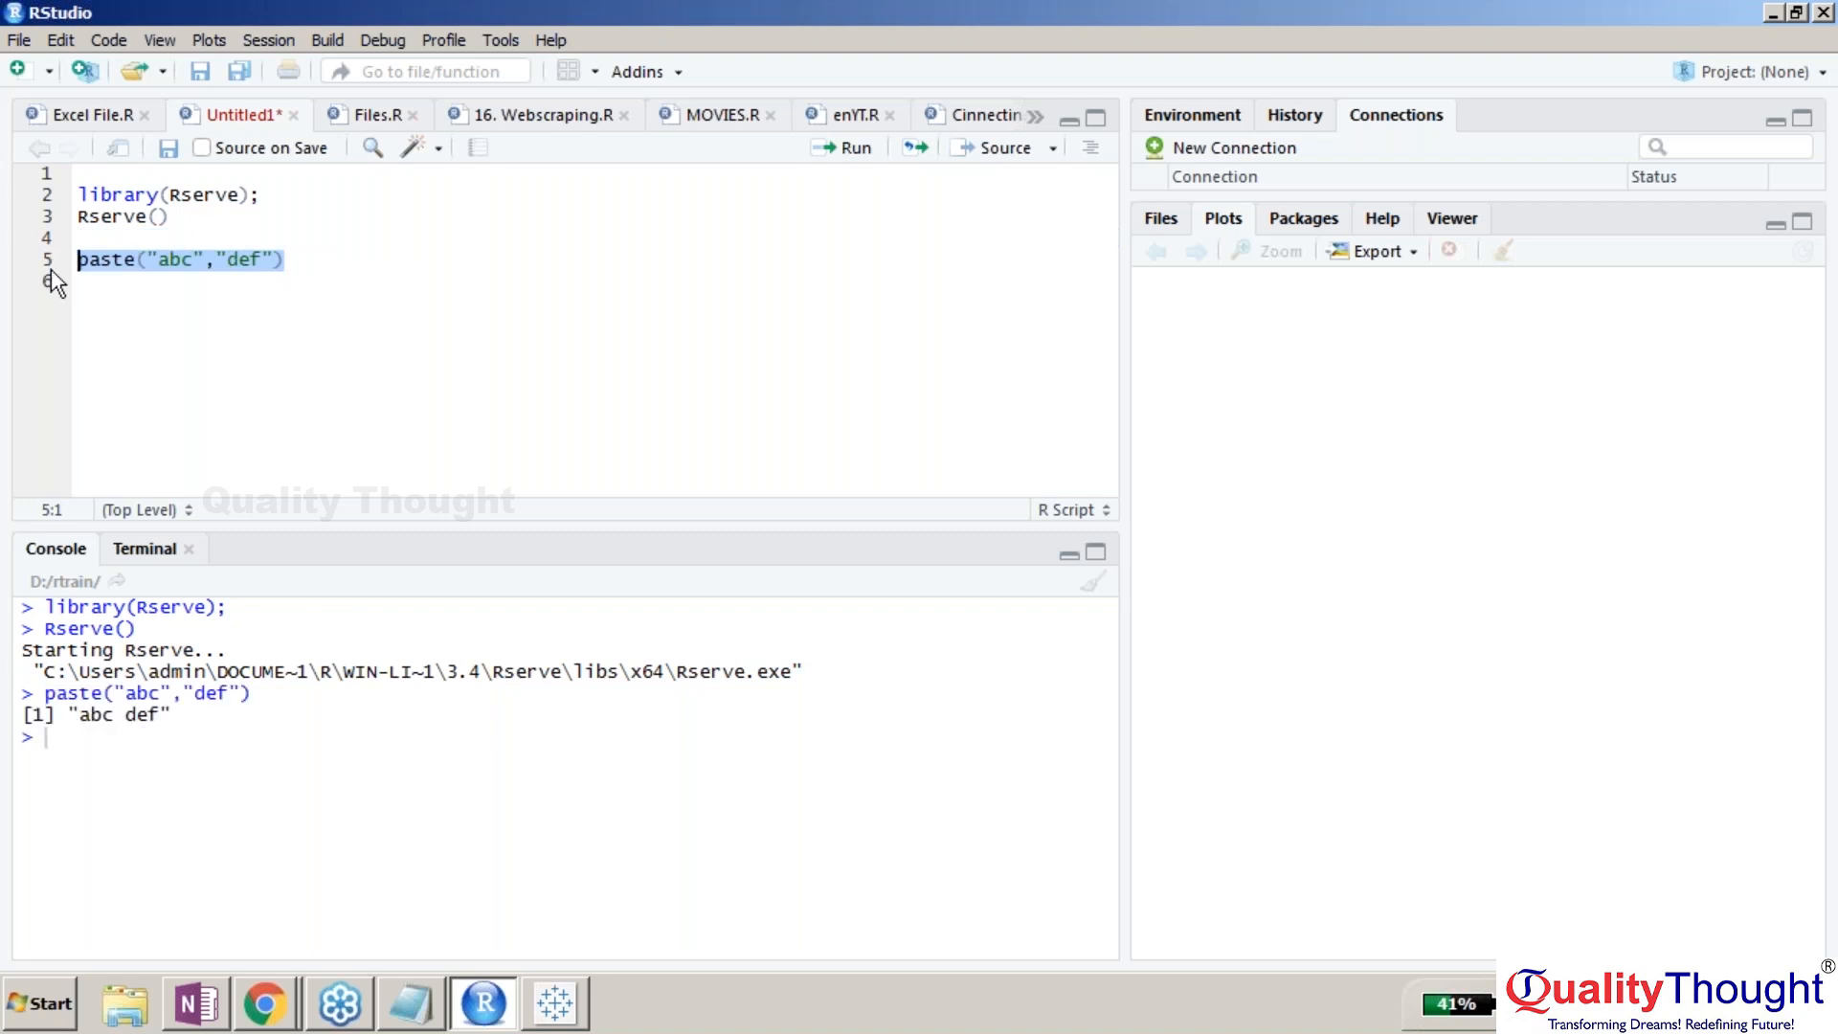
{"action": "left_click_drag", "start_coordinate": [57, 713], "coordinate": [173, 718]}
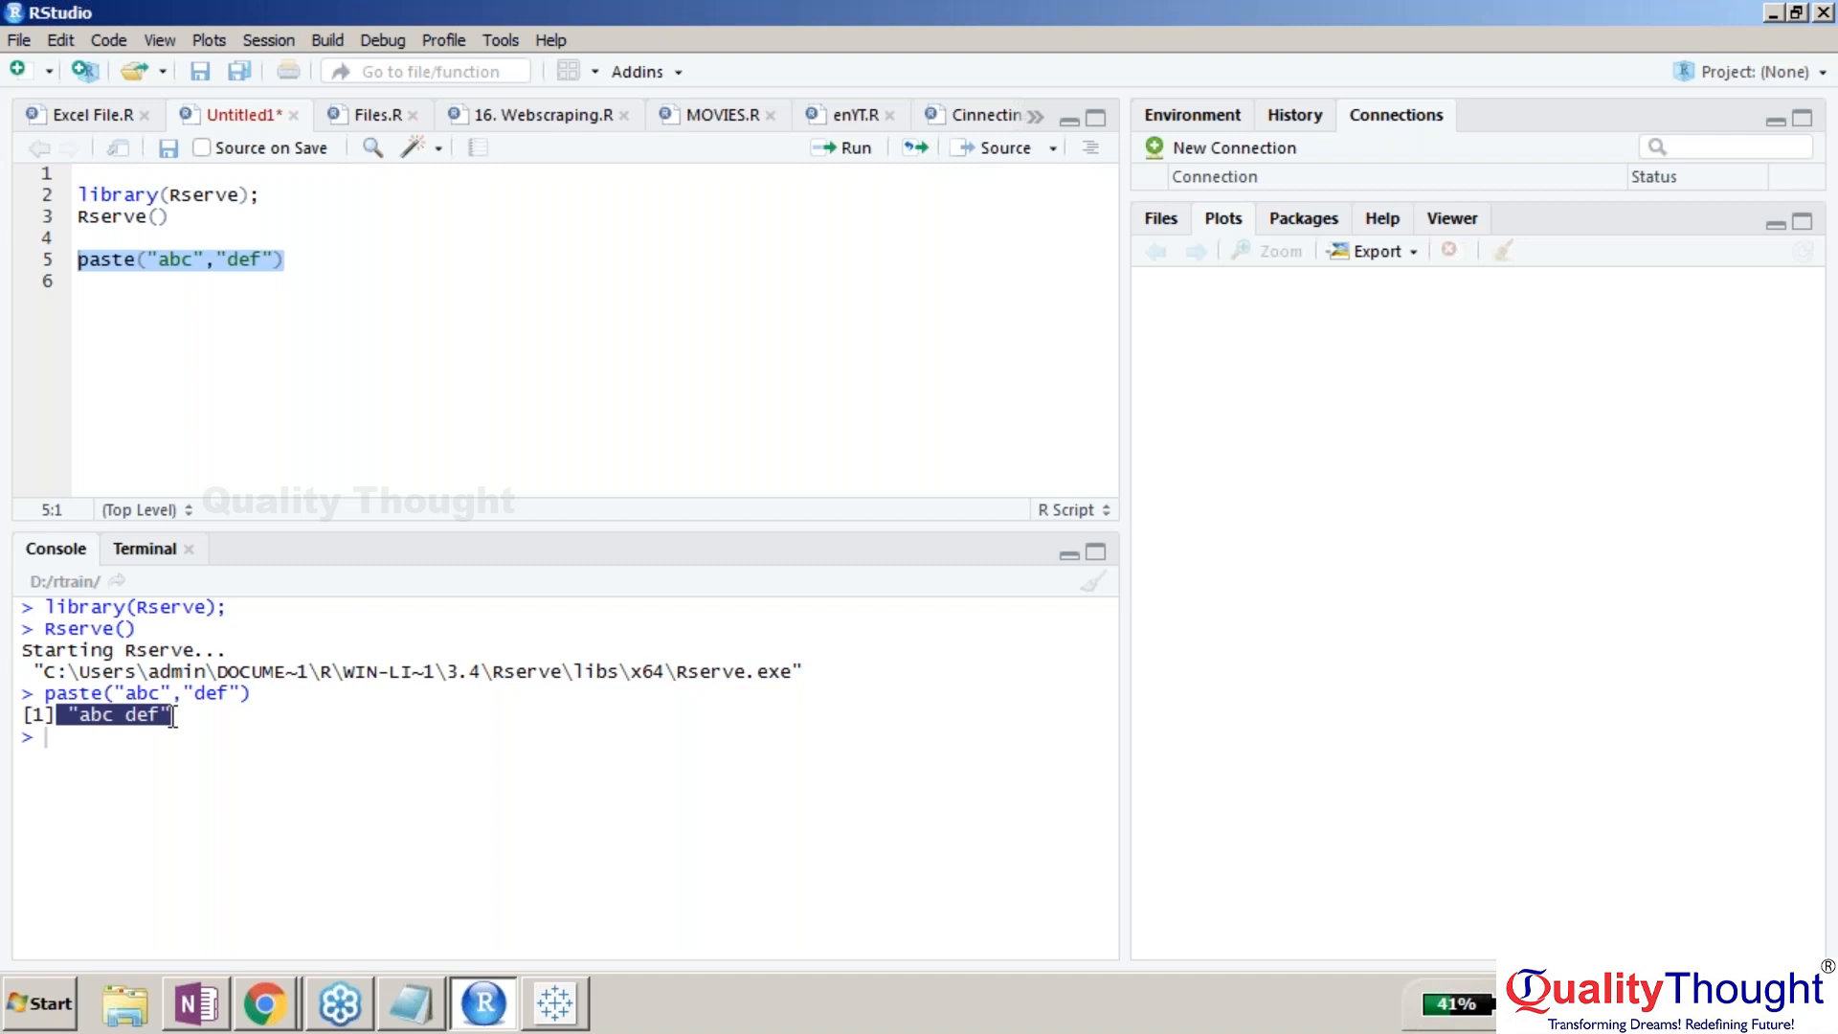
- Switch back to Tableau, look through the calculation editor's function list, and close the editor without changing the formula
{"action": "left_click", "coordinate": [571, 1013]}
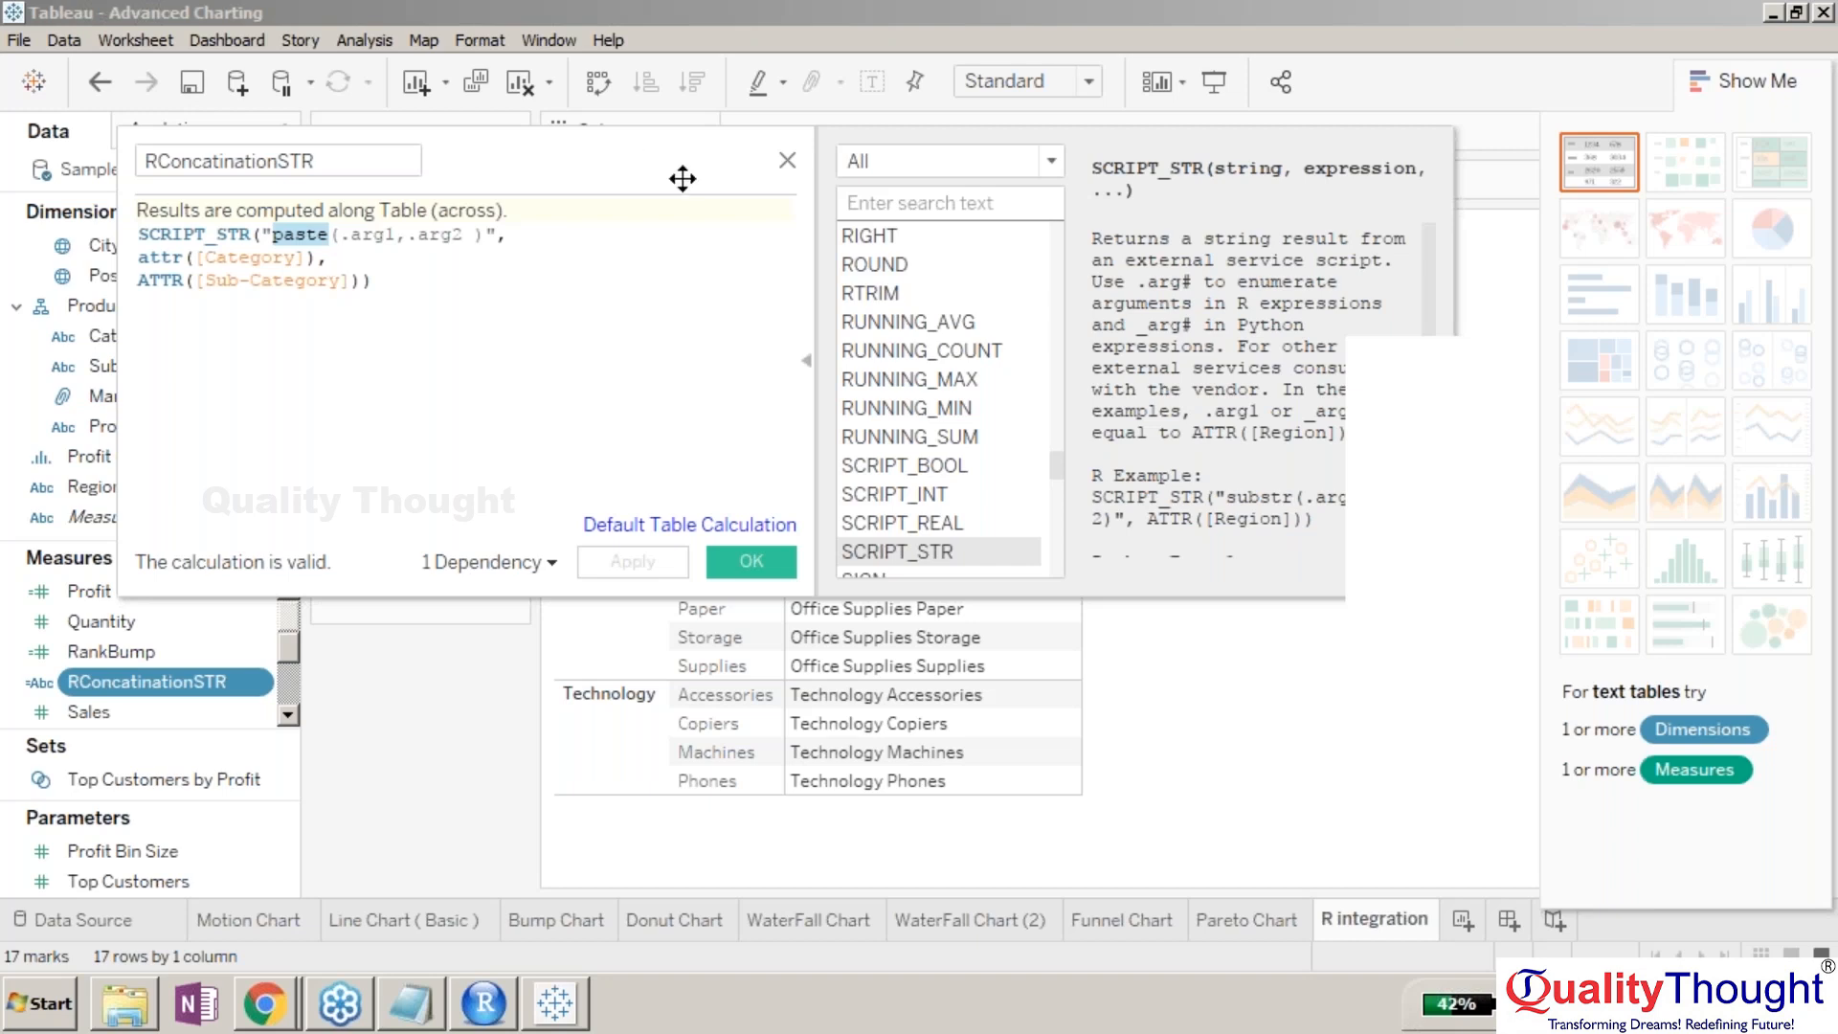
{"action": "left_click_drag", "start_coordinate": [1054, 465], "coordinate": [1060, 573]}
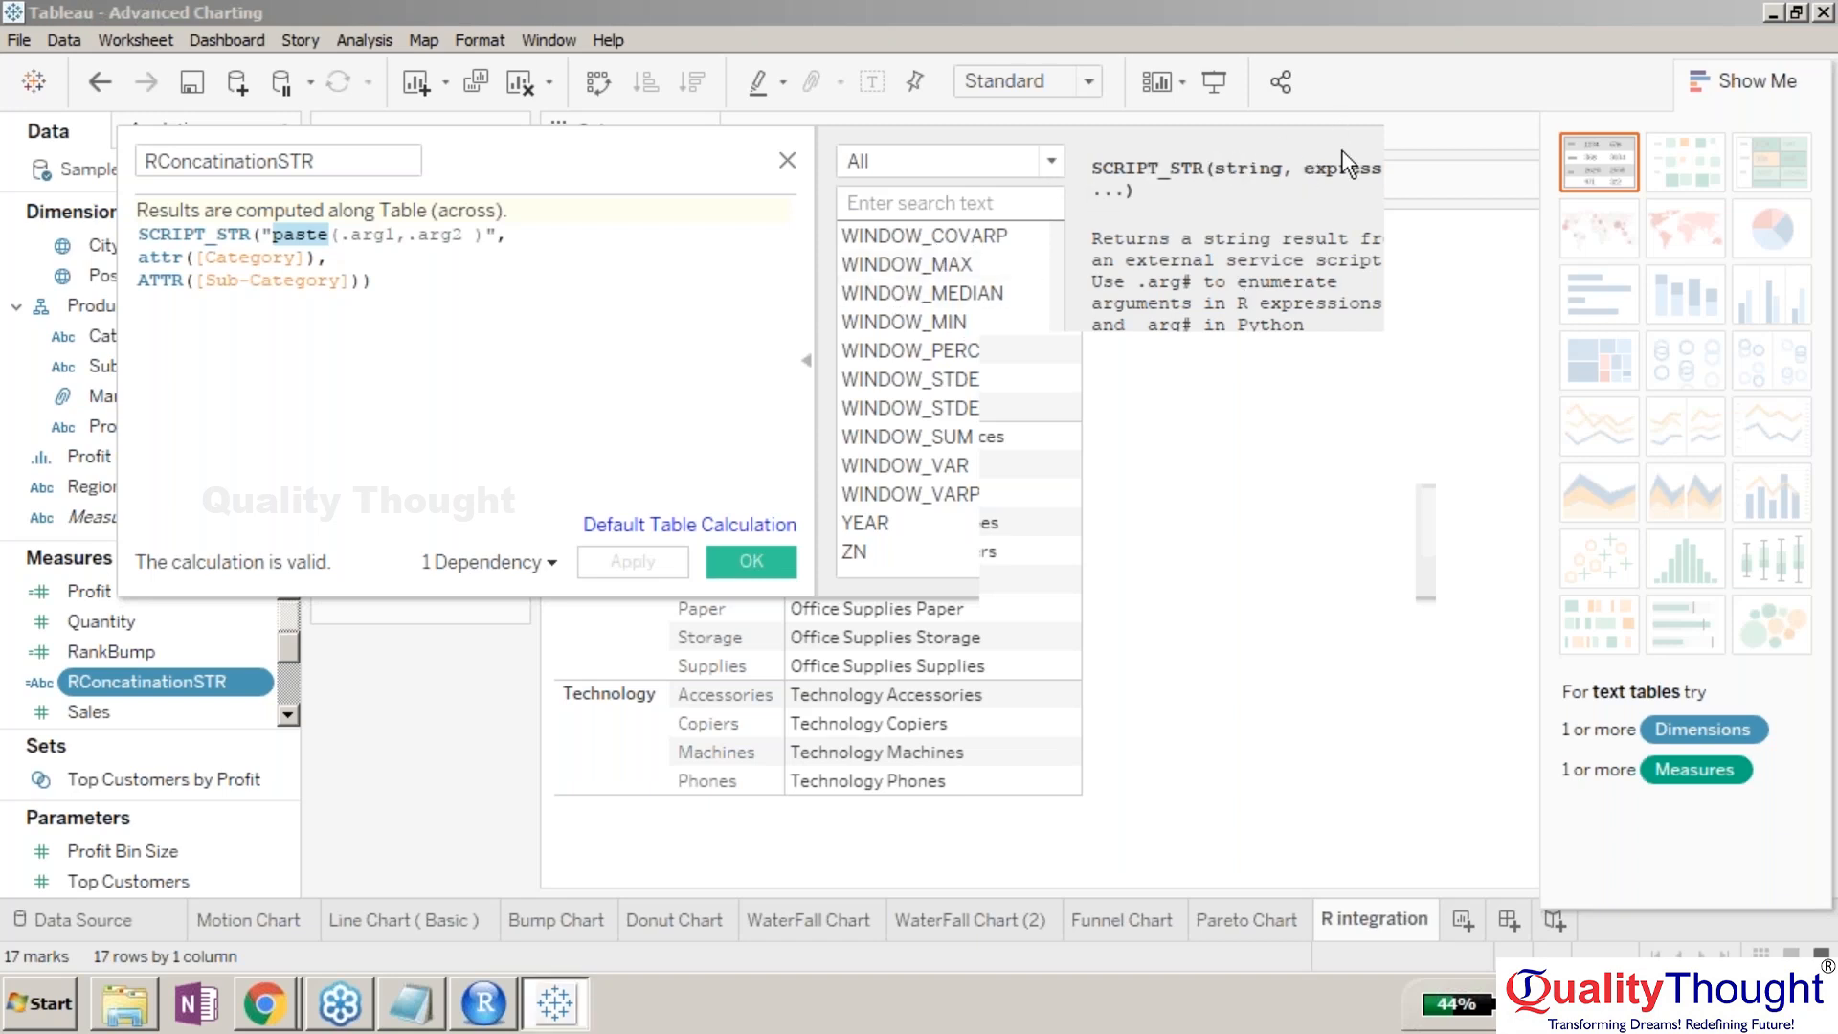
{"action": "left_click", "coordinate": [788, 163]}
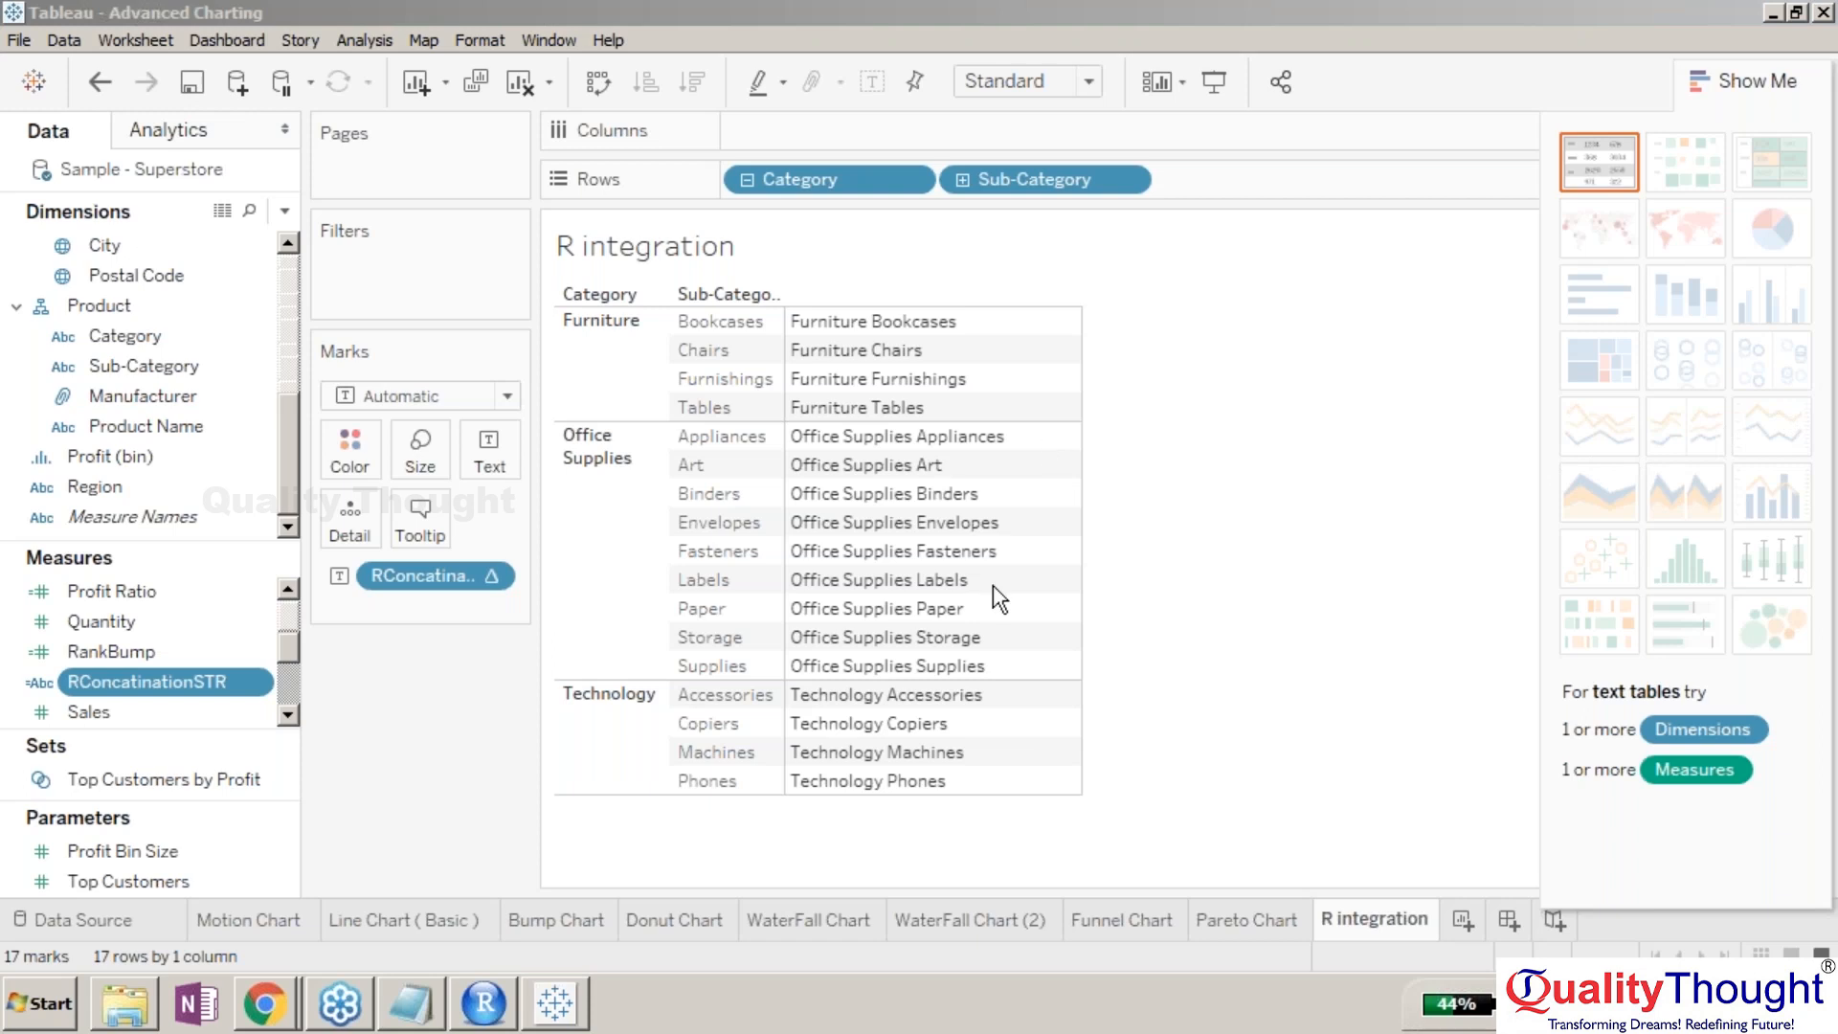
{"action": "left_click", "coordinate": [469, 807]}
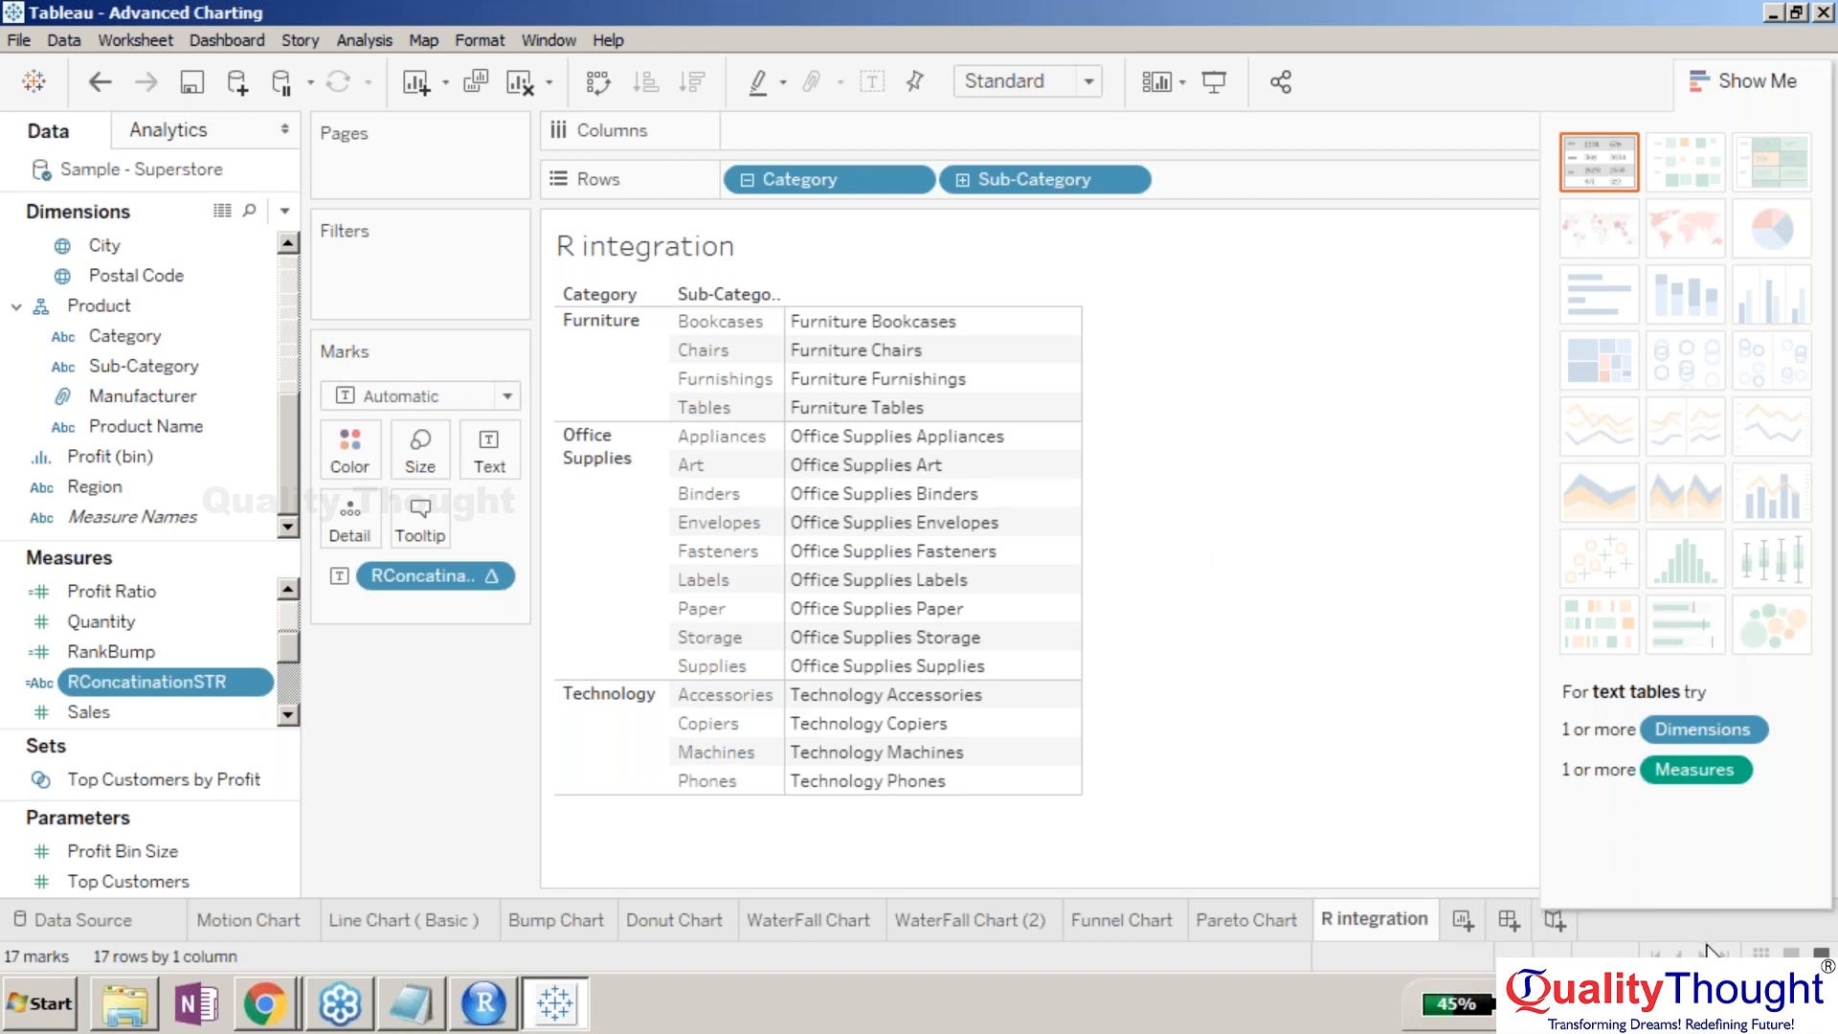
- Open the system calendar and look at the dates 14, 16 and 17 January 2019
{"action": "left_click", "coordinate": [1767, 1003]}
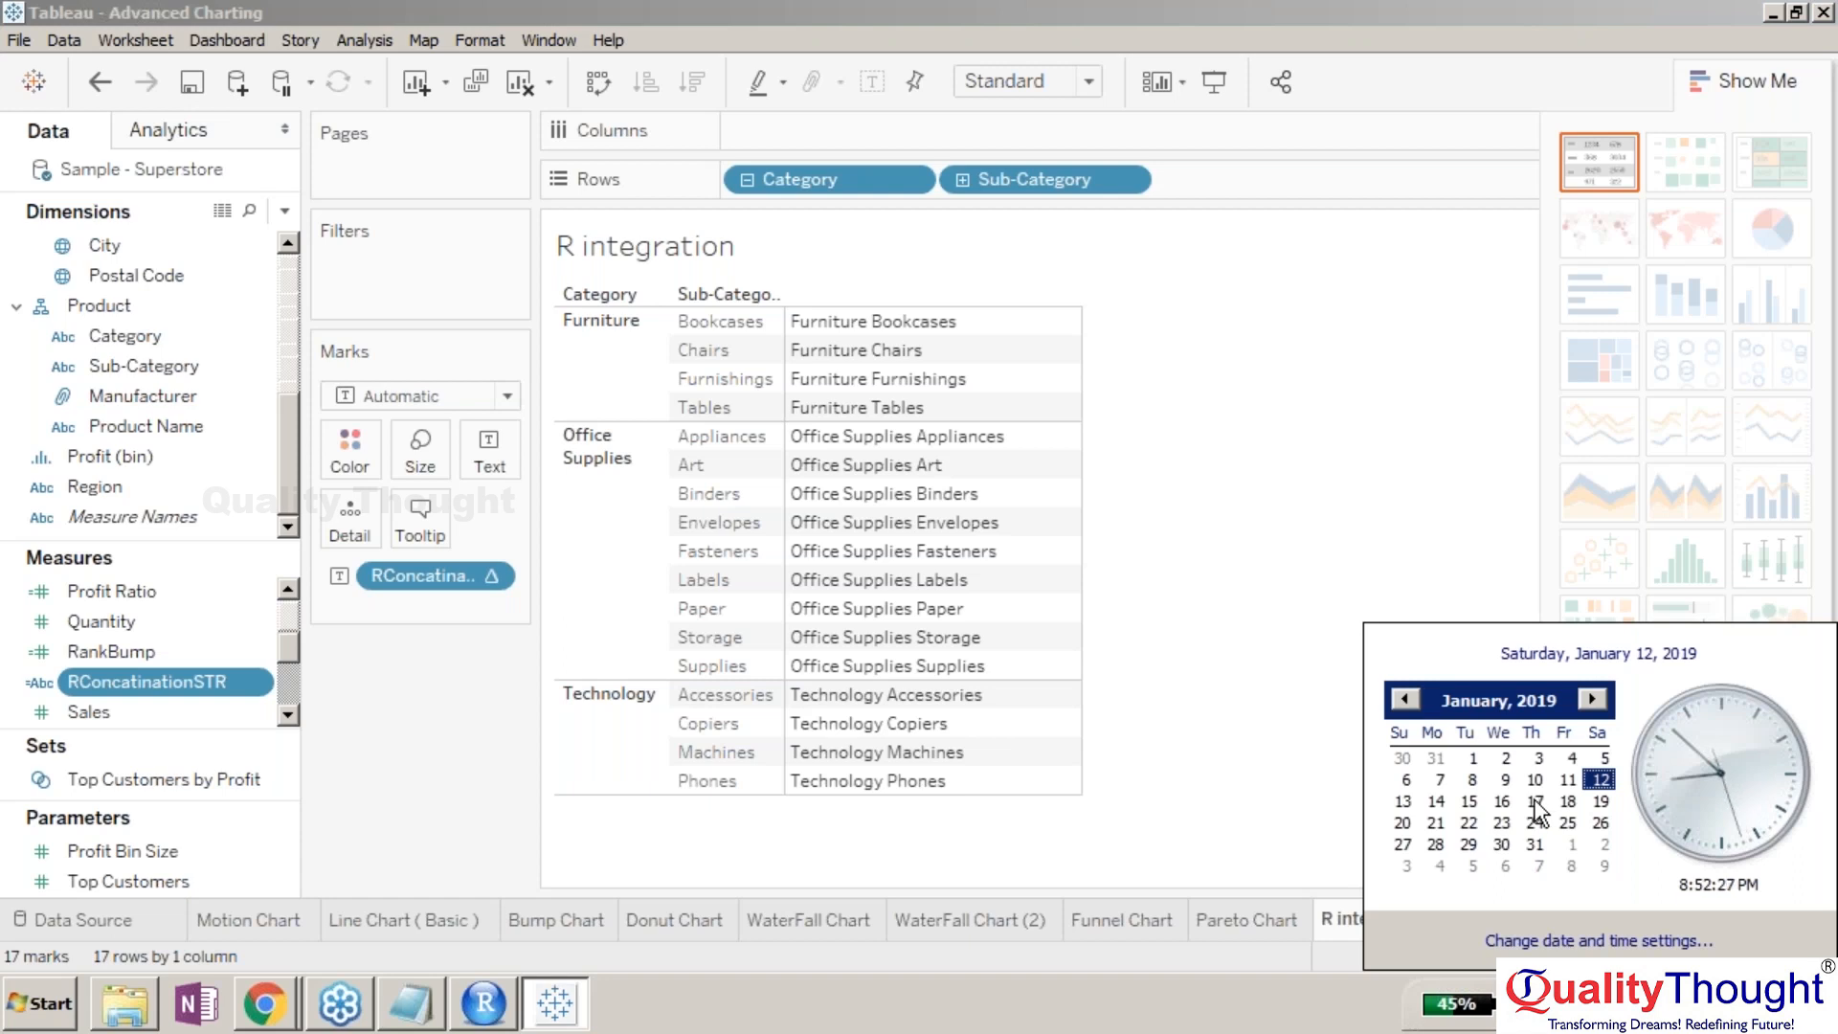
{"action": "left_click", "coordinate": [1535, 802]}
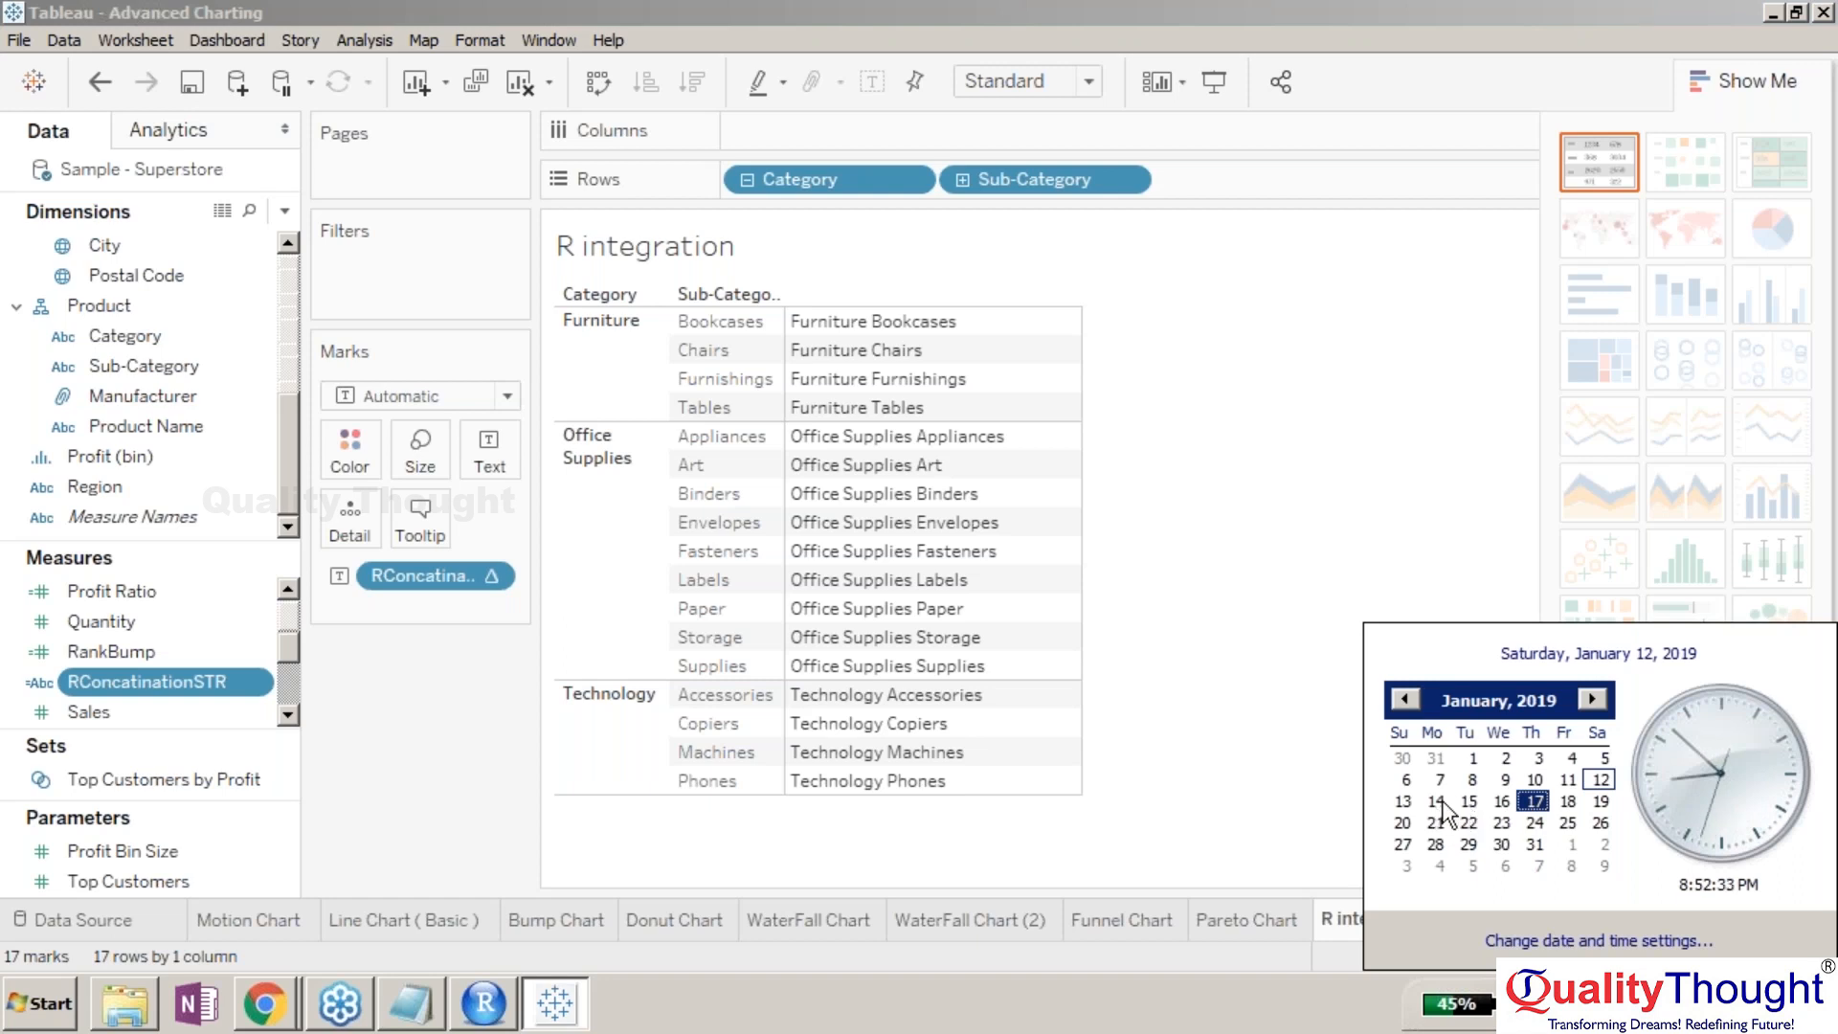
{"action": "left_click", "coordinate": [1437, 801]}
{"action": "left_click", "coordinate": [1501, 802]}
{"action": "left_click", "coordinate": [1530, 798]}
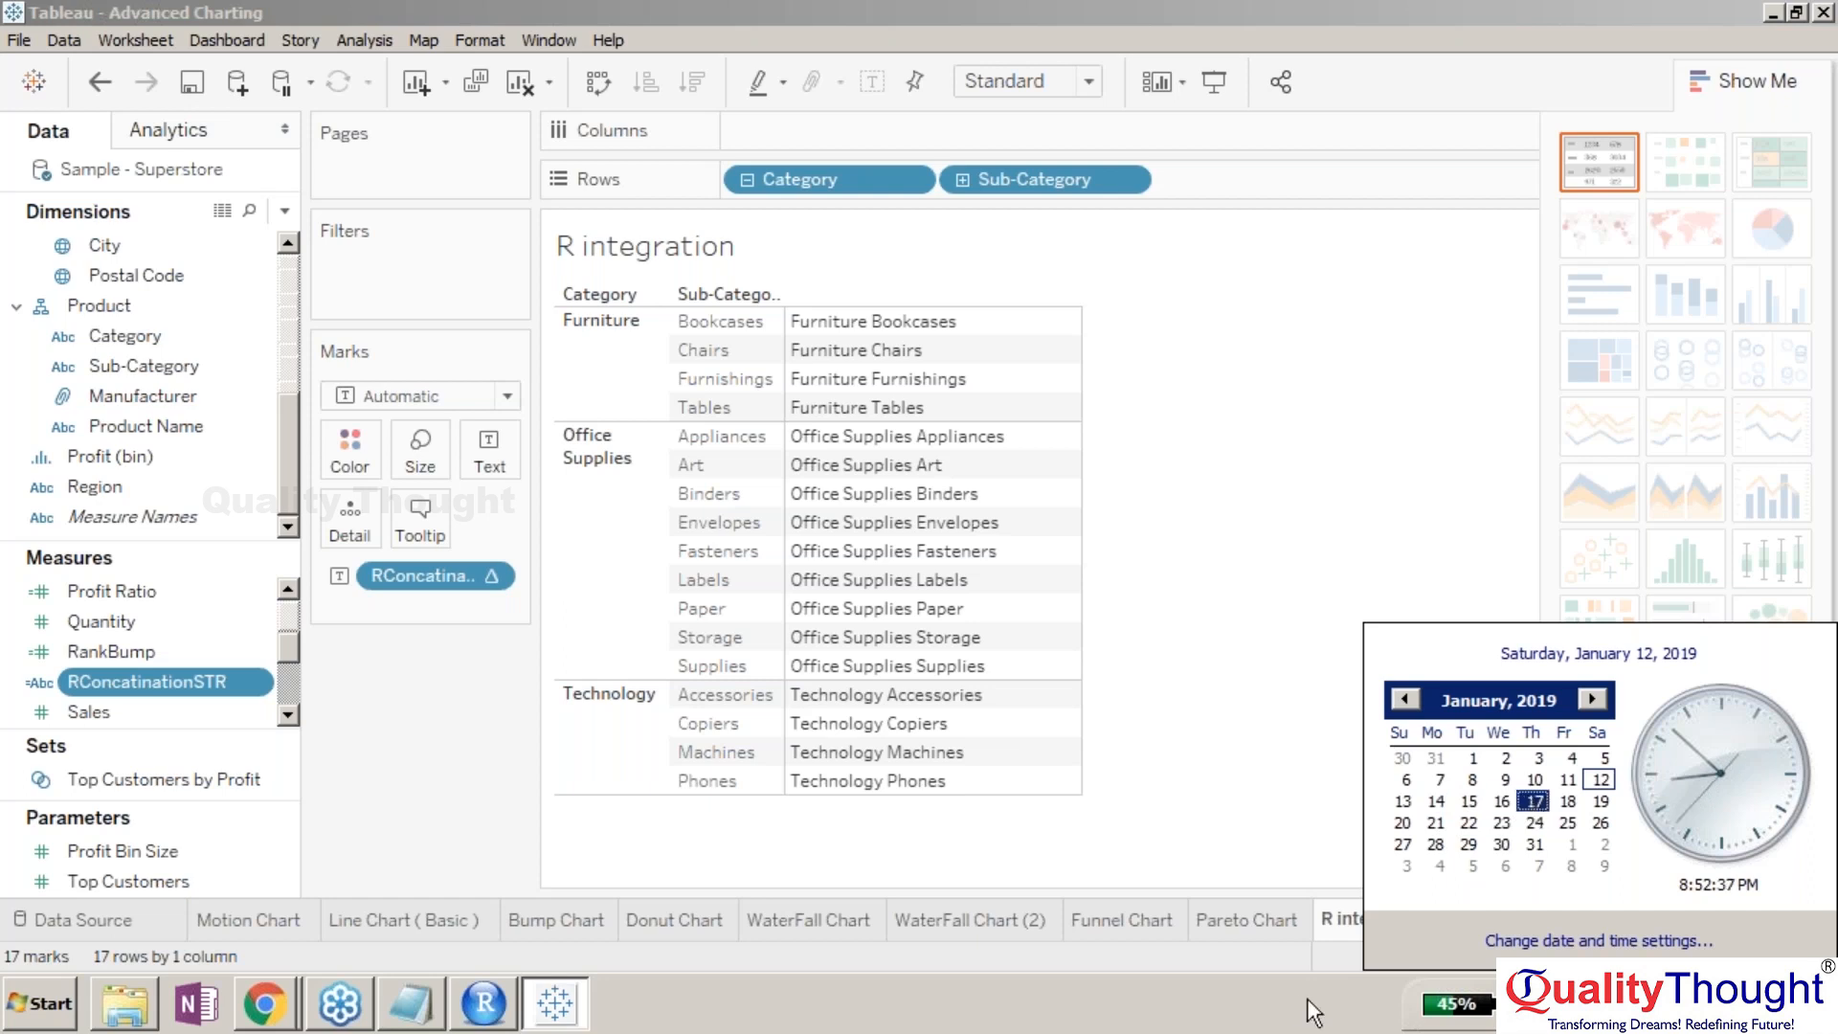